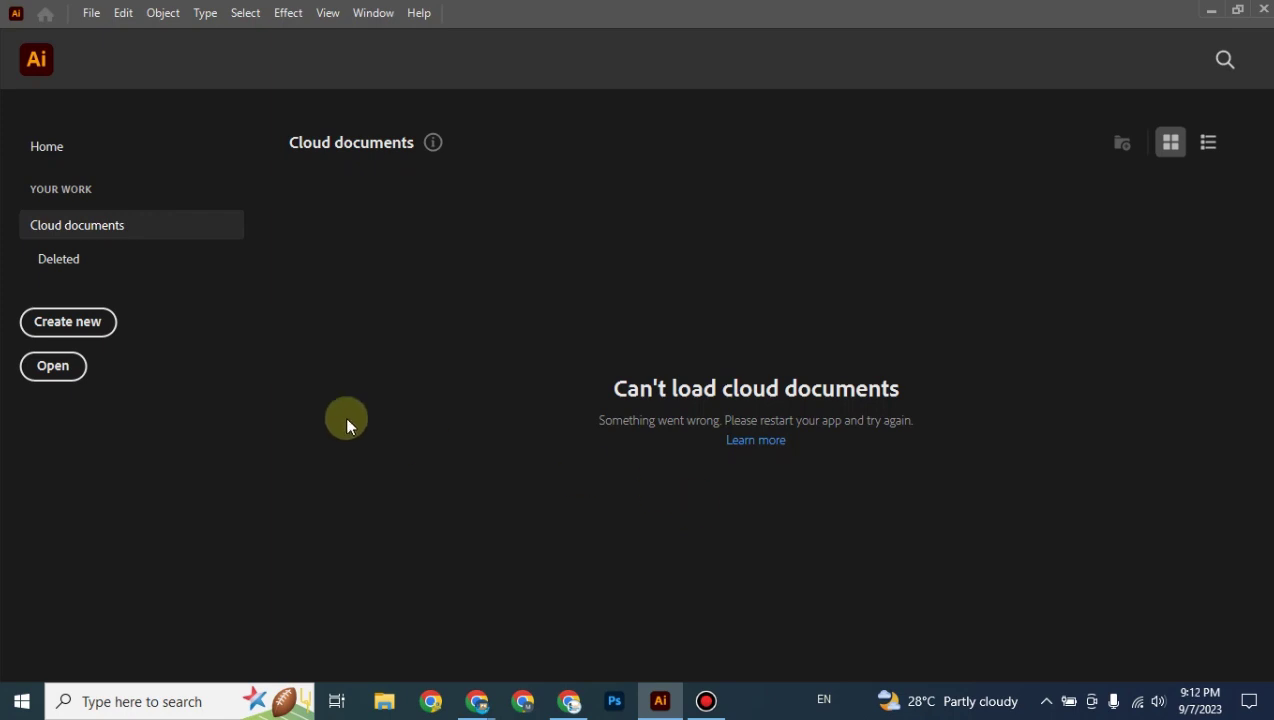
Create a new 1000 × 1000 px document and frame its square artboard in view.
left_click(78, 332)
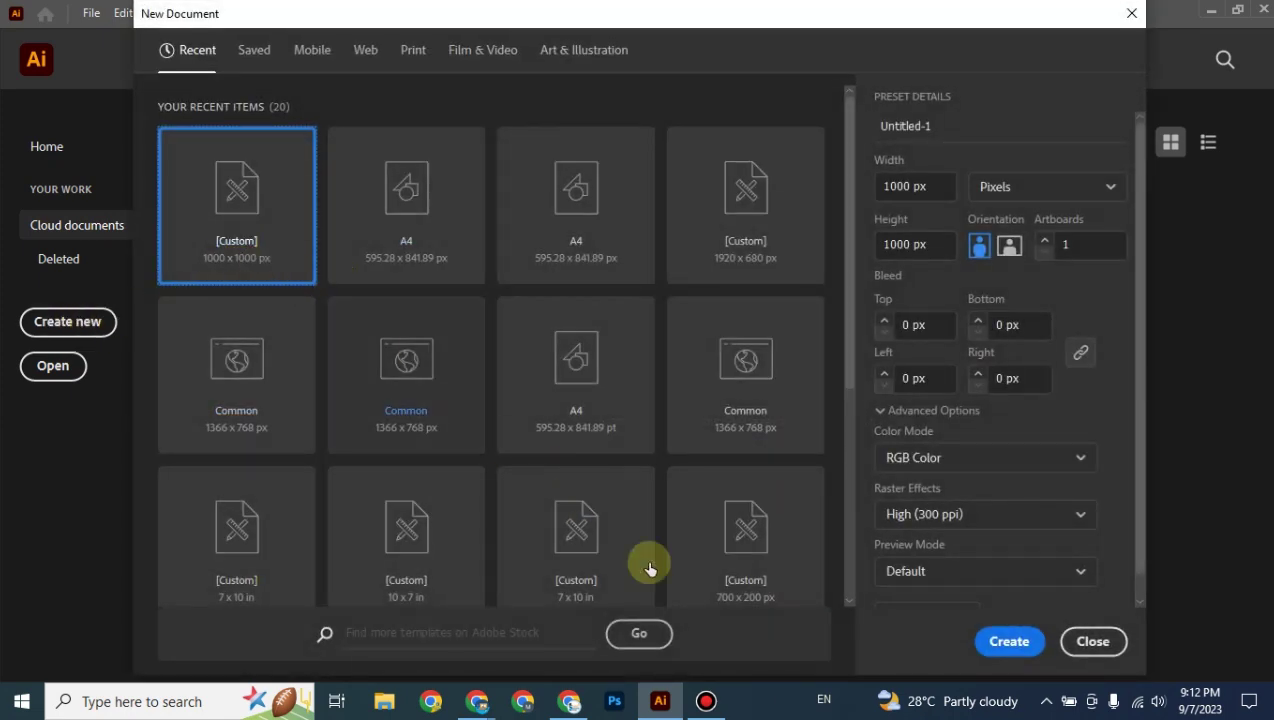
left_click(1006, 650)
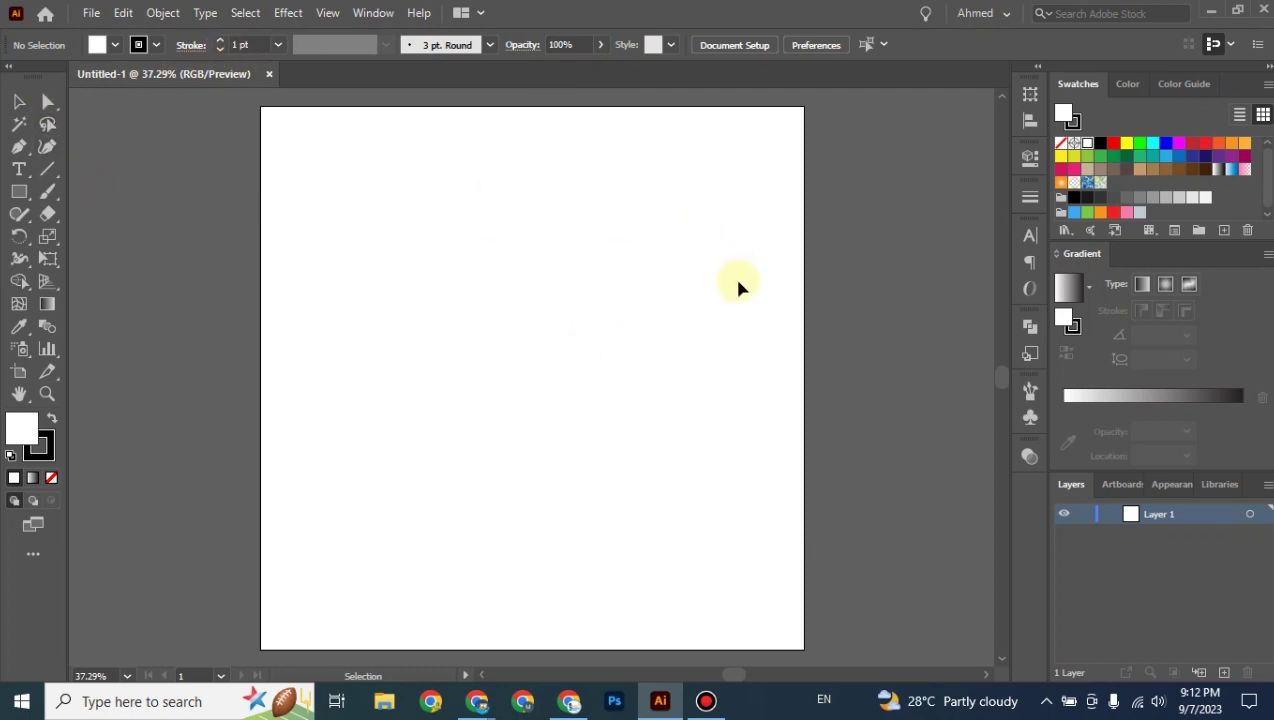
key("ctrl+minus")
key("ctrl+minus")
key("ctrl+minus")
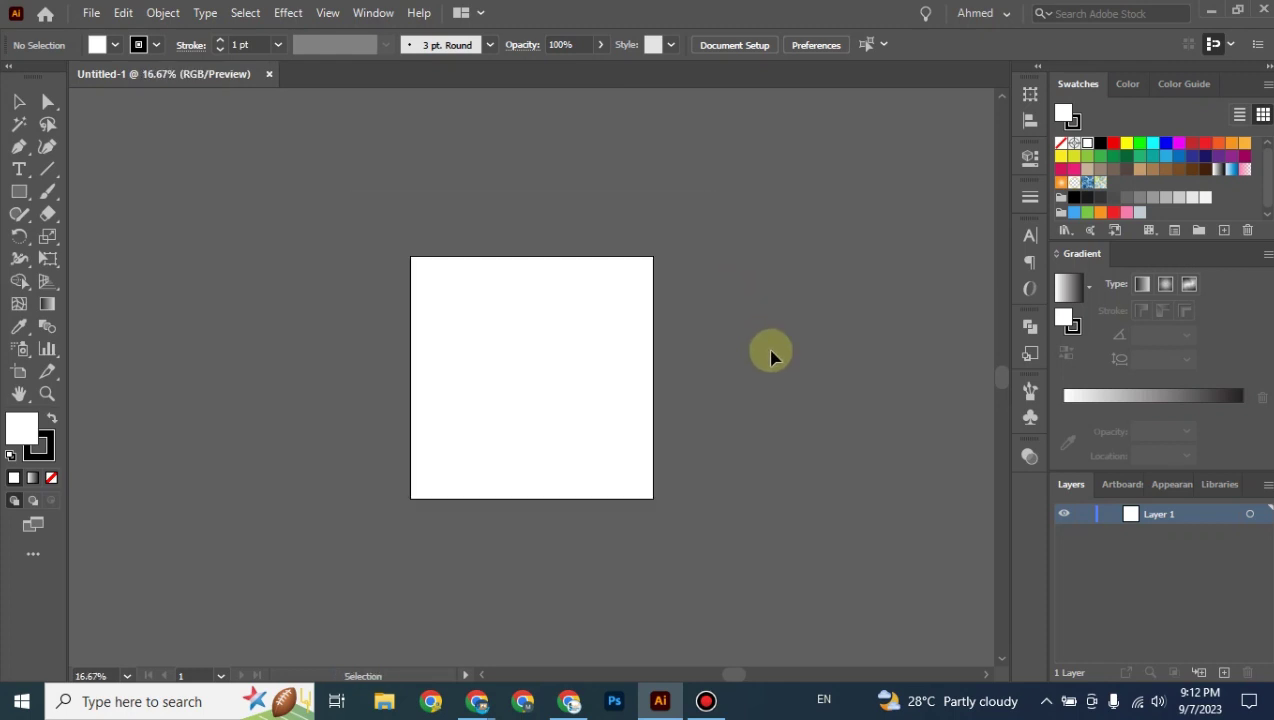
key("ctrl+plus")
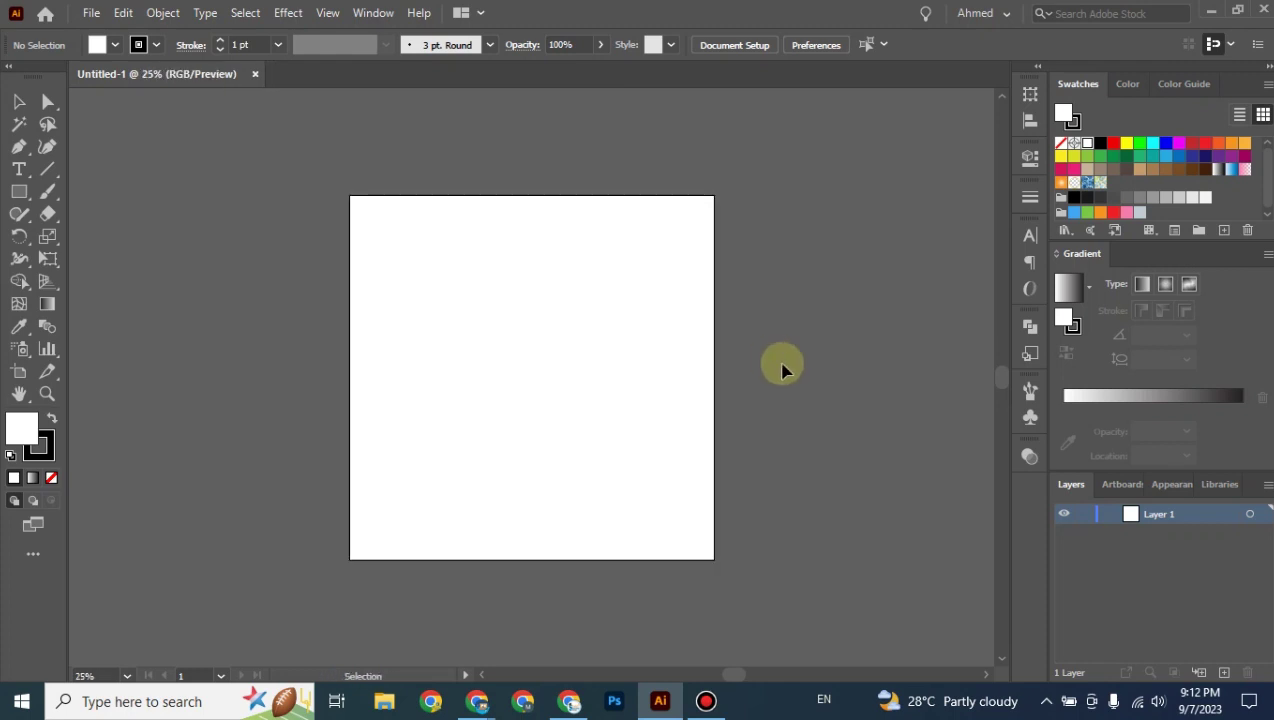
key("space")
left_click_drag(810, 369, 647, 358)
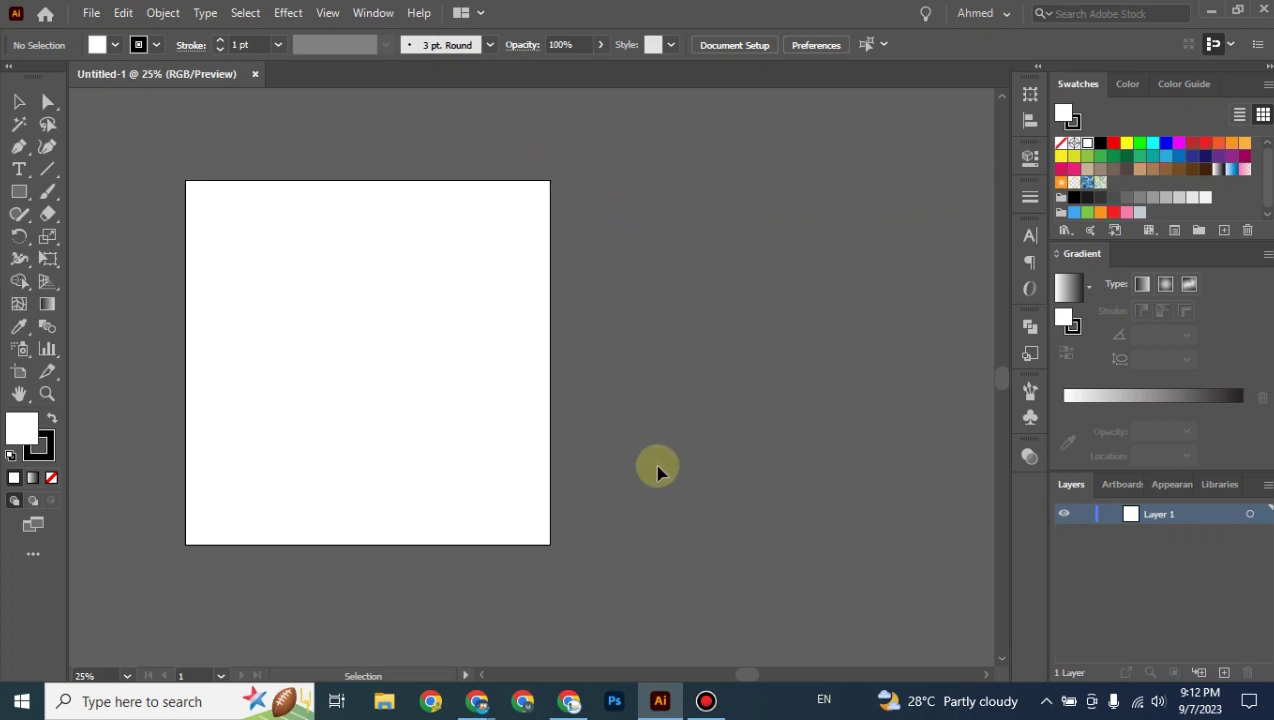
Place 16-Image Tracing.jpg as a linked image on the canvas beside the artboard.
left_click(91, 13)
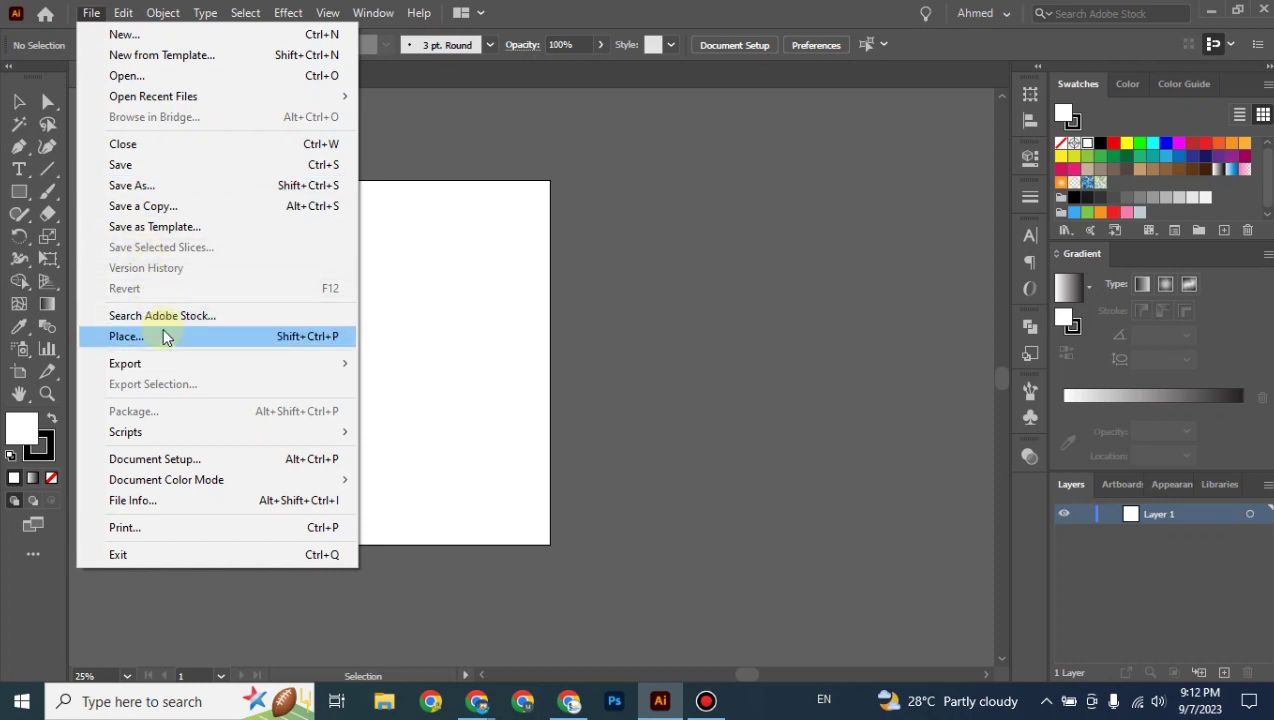
left_click(166, 337)
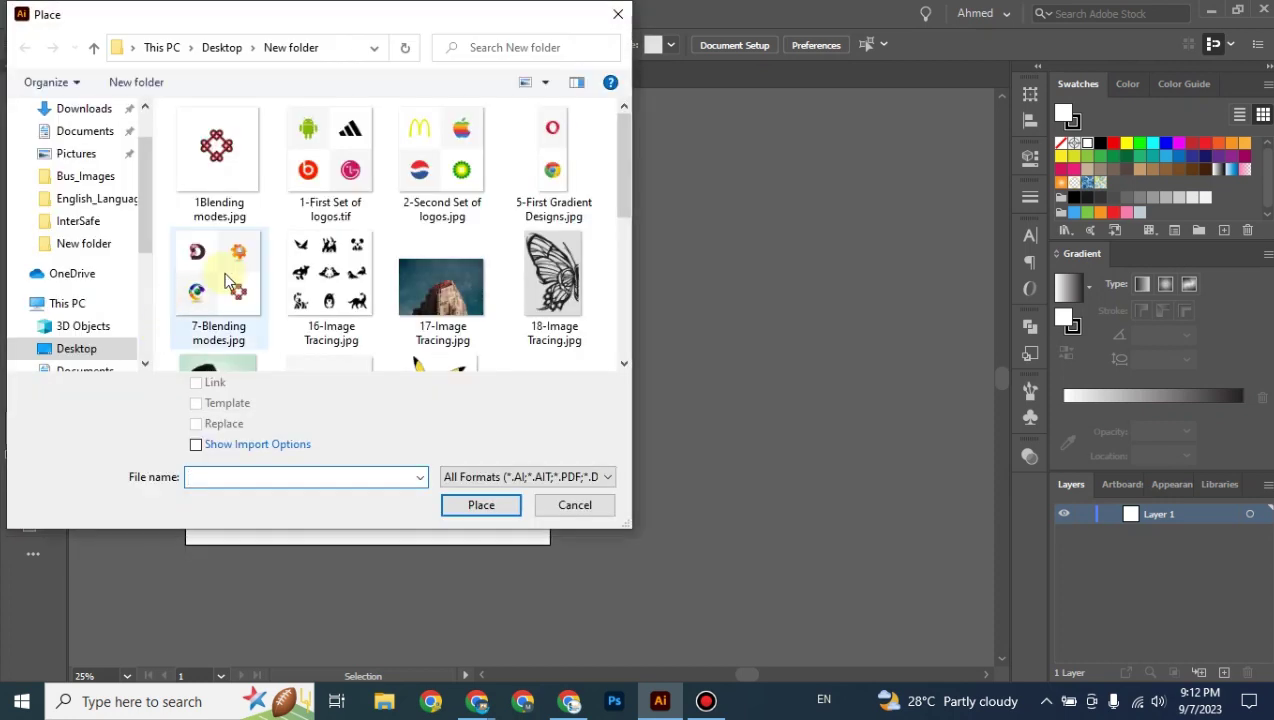
left_click(306, 276)
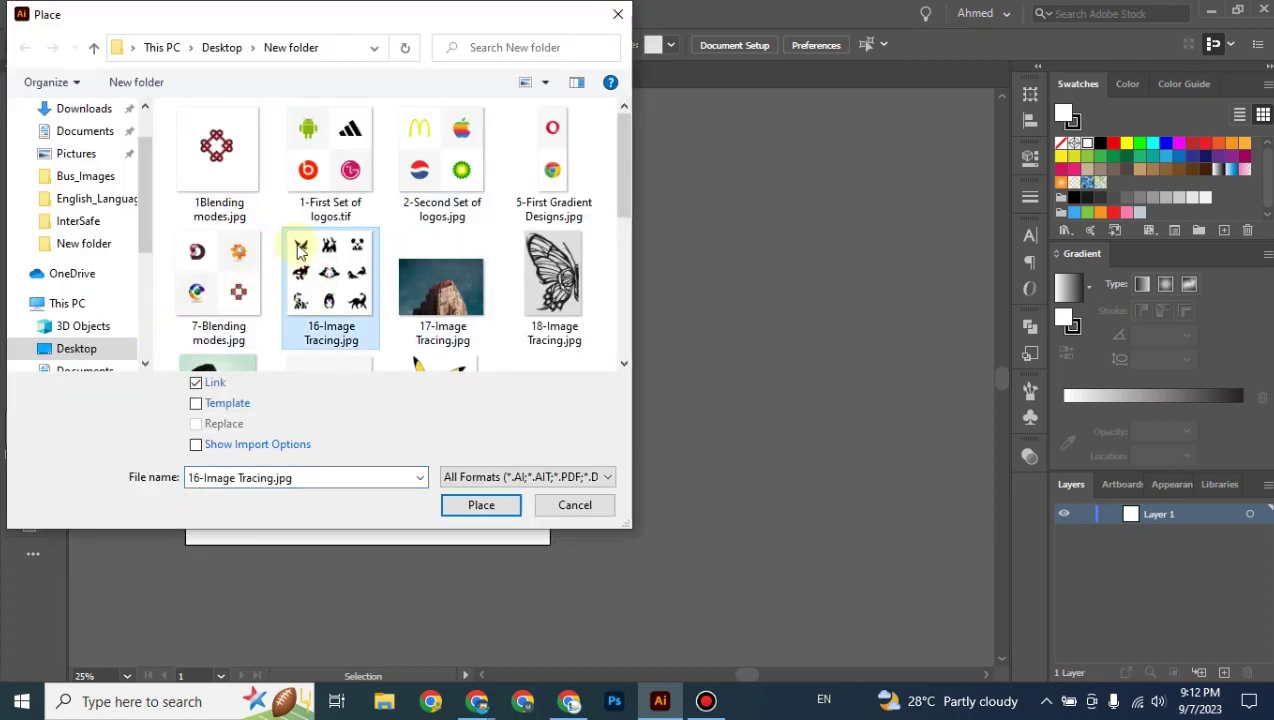
left_click(482, 506)
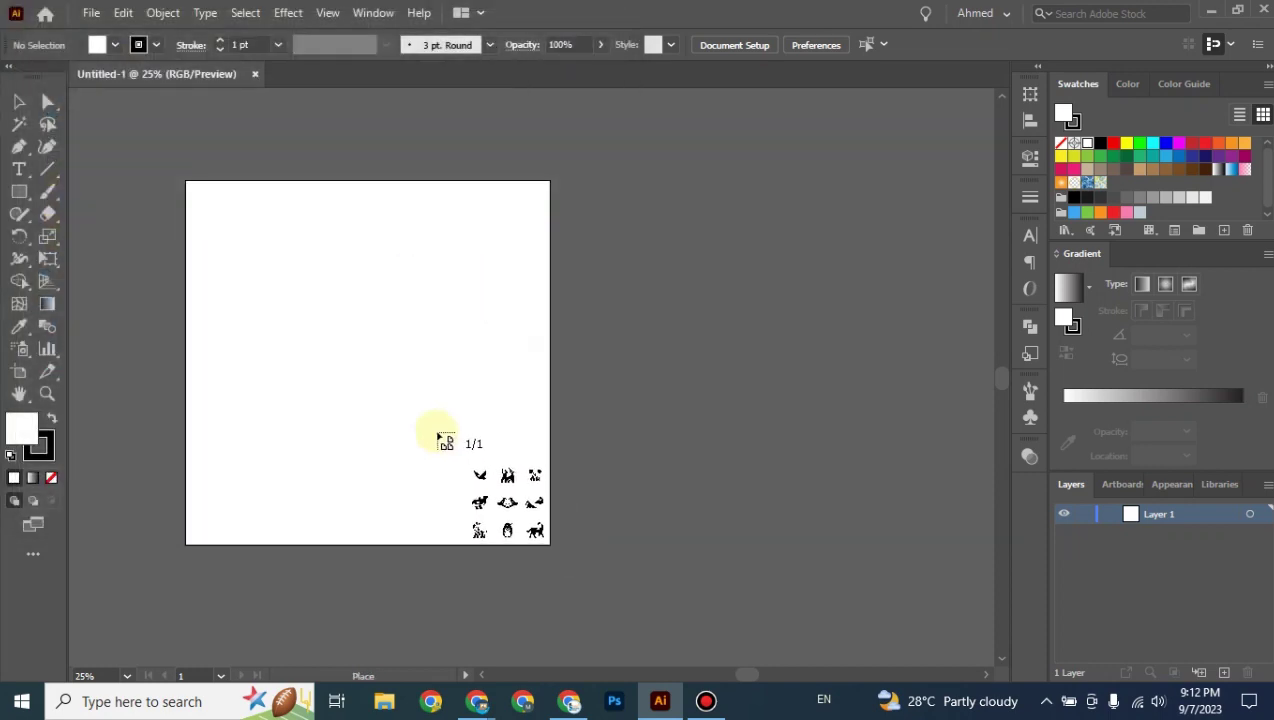
left_click(558, 195)
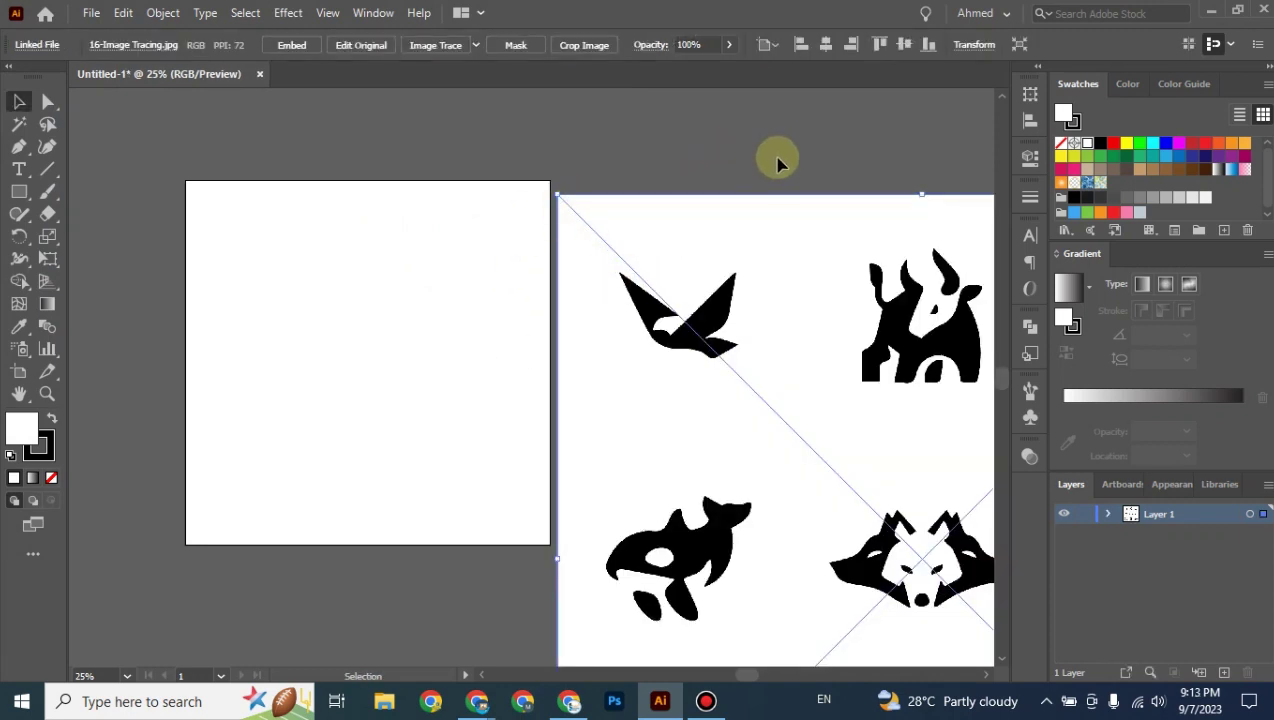
mouse_move(778, 163)
left_mouse_down()
mouse_move(526, 117)
mouse_move(452, 162)
left_mouse_up()
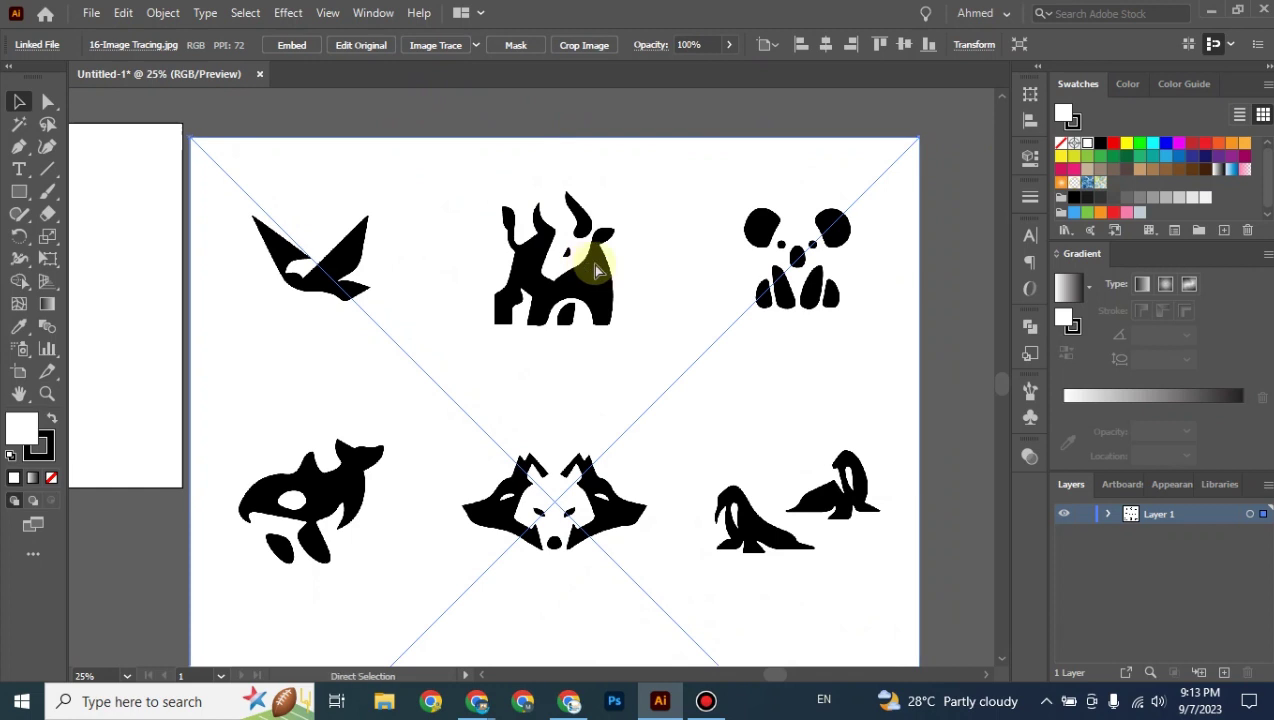
key("ctrl+minus")
left_click(822, 355)
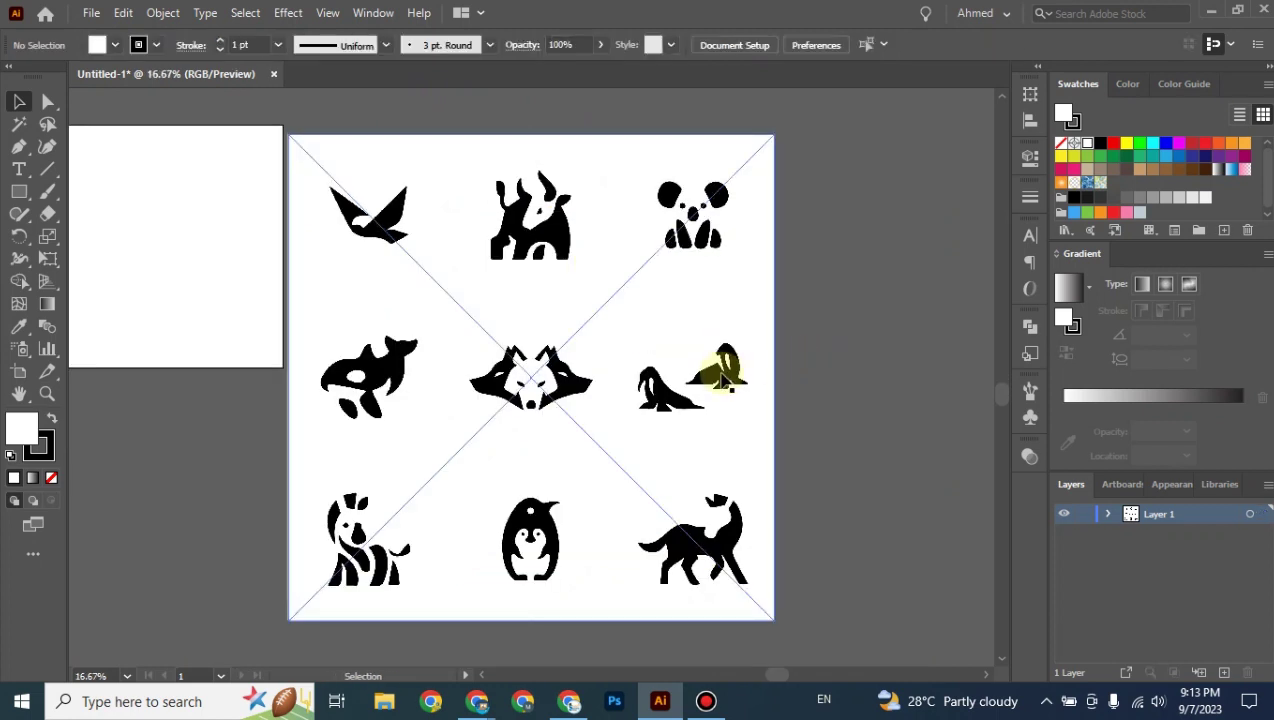
left_click(722, 381)
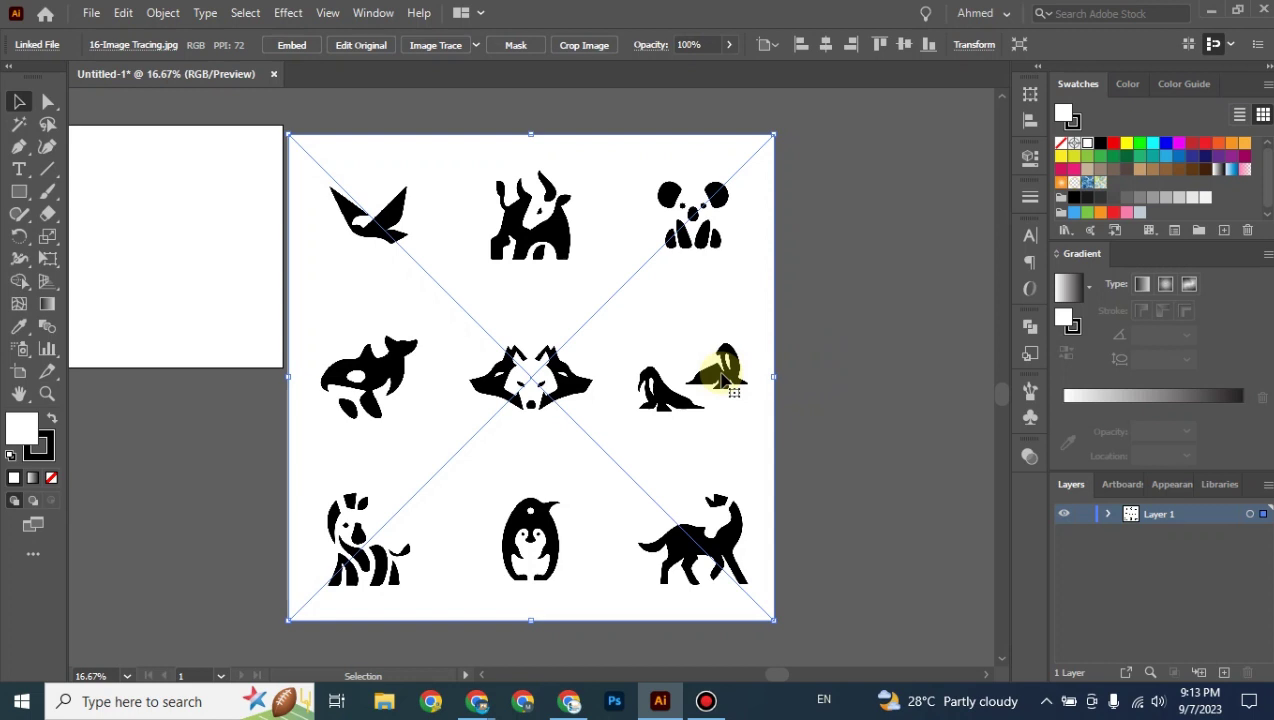
key("ctrl+equal")
key("ctrl+equal")
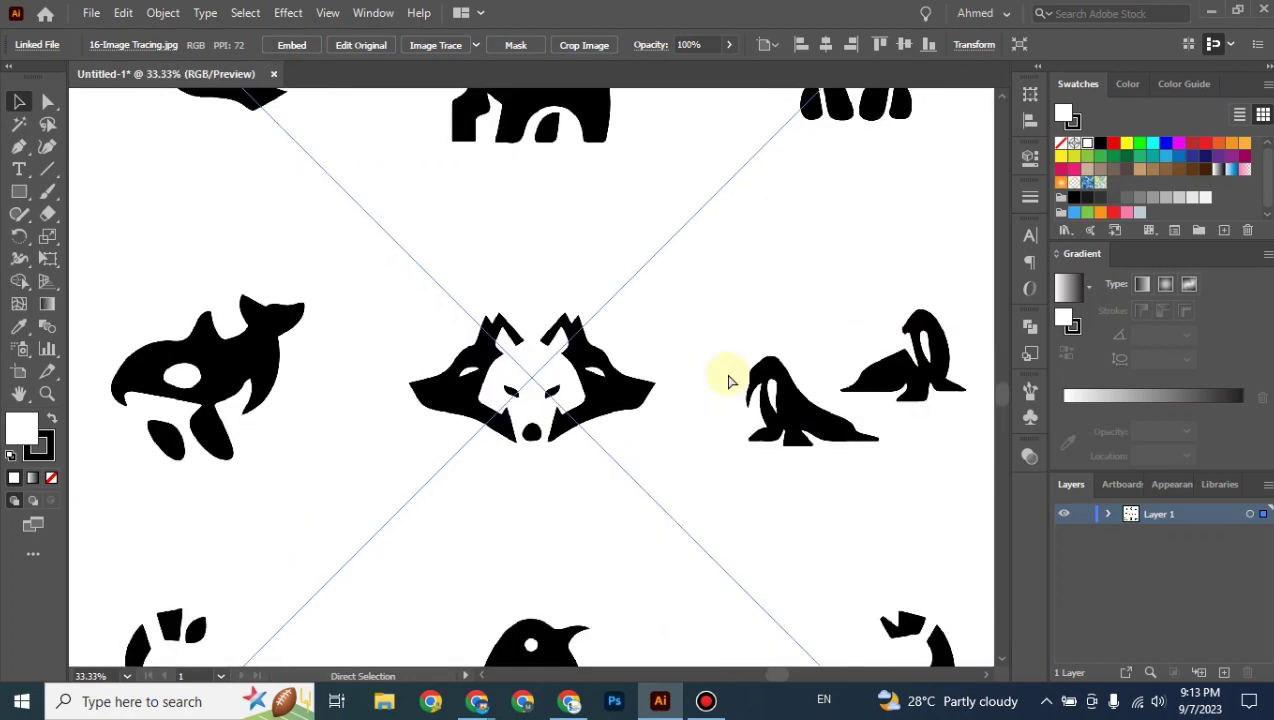
key("ctrl+equal")
key("ctrl+equal")
key("ctrl+equal")
key("ctrl+equal")
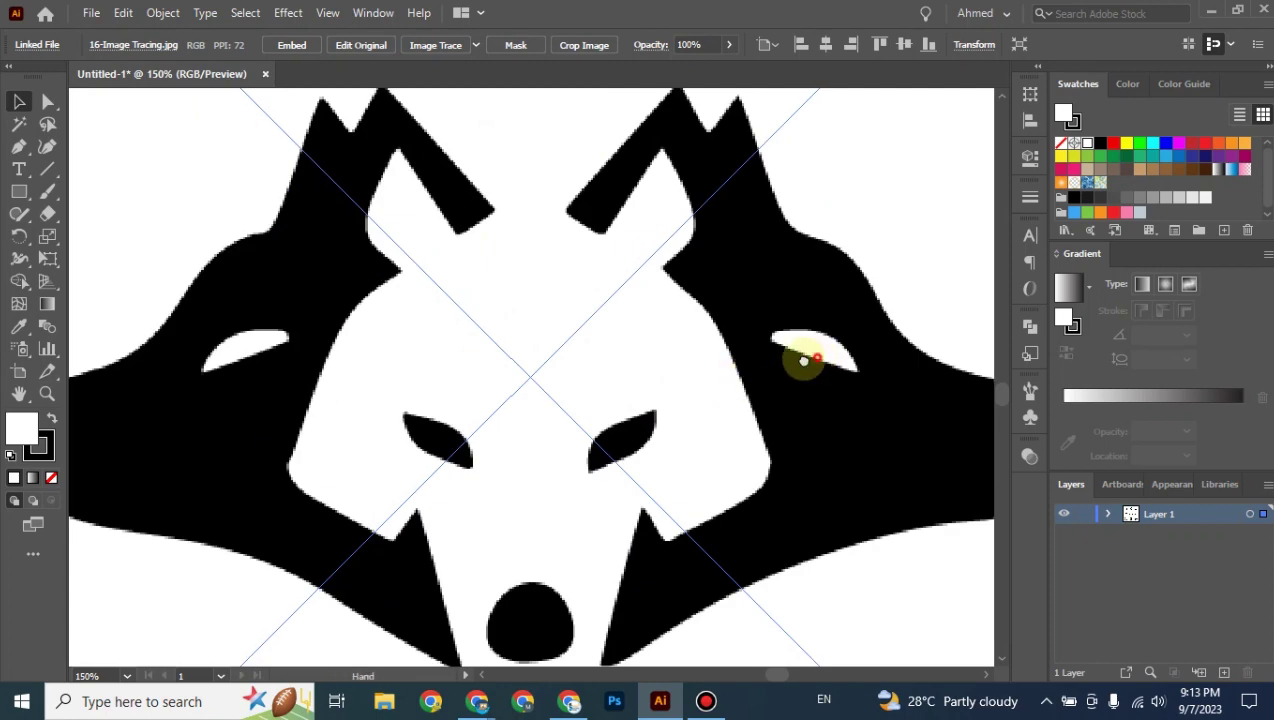
left_click_drag(805, 356, 607, 418)
key("ctrl+equal")
key("ctrl+equal")
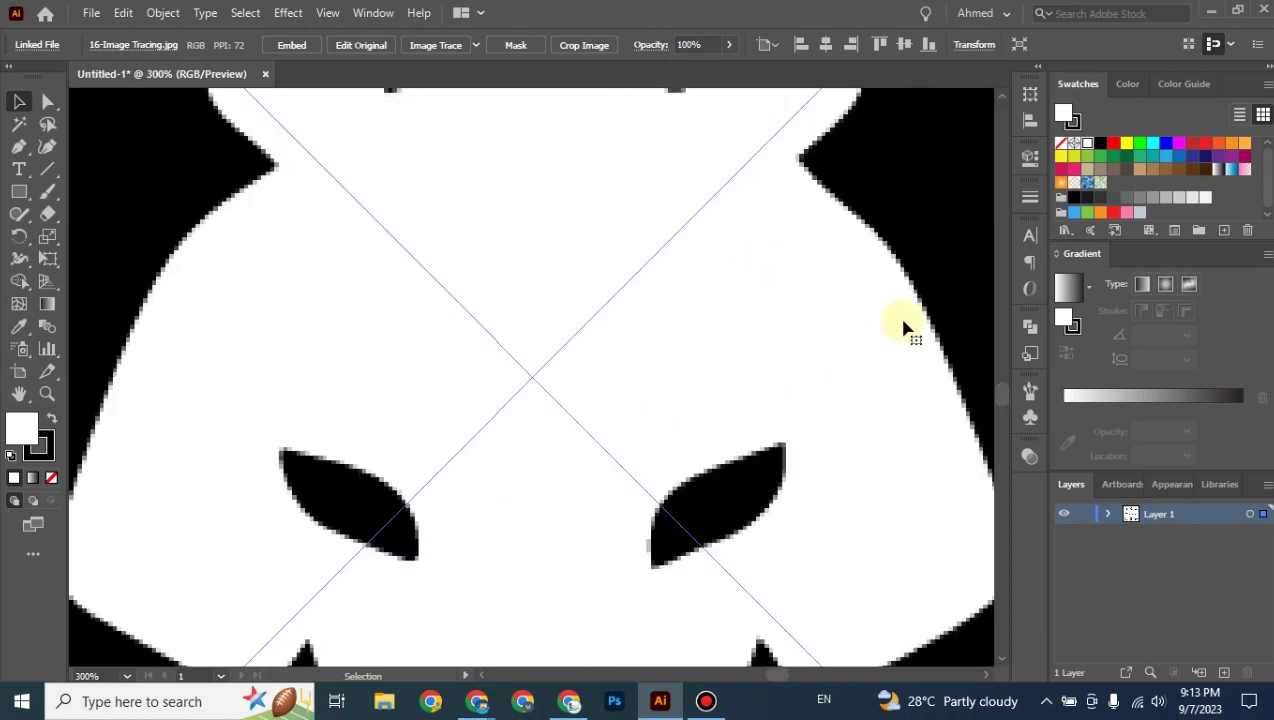
left_click_drag(904, 318, 506, 478)
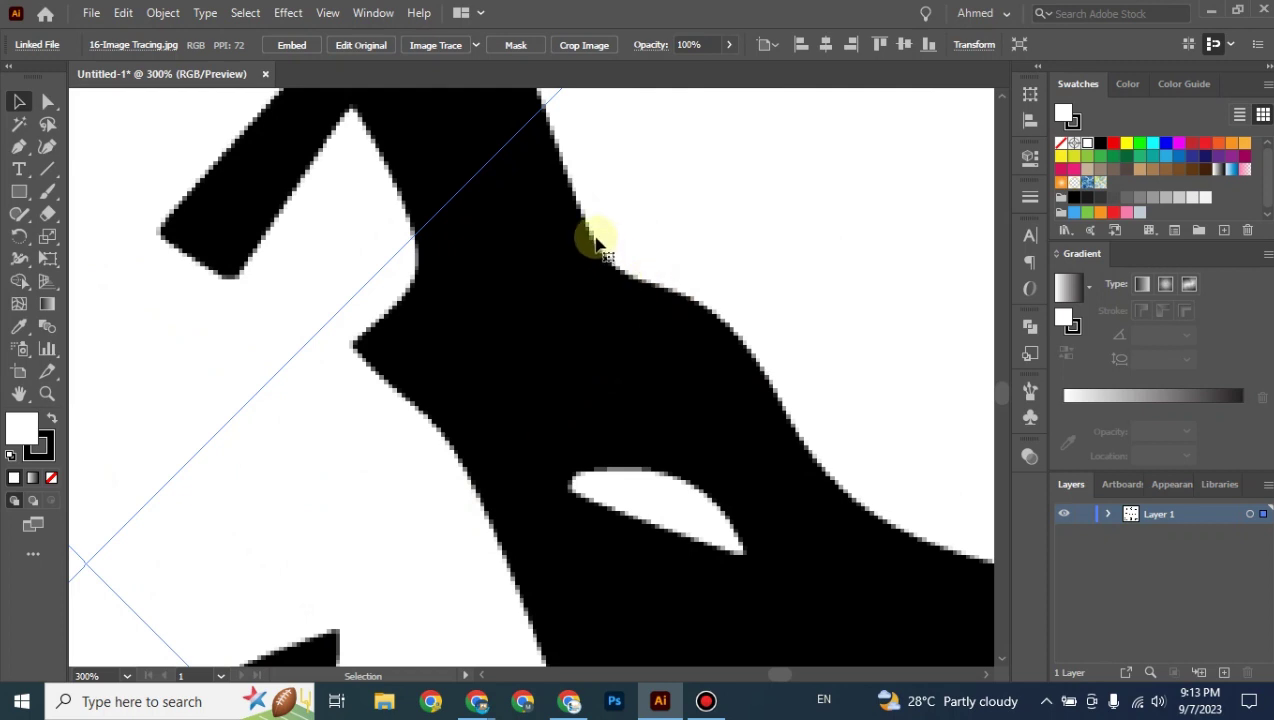
key("ctrl+minus")
key("ctrl+minus")
key("ctrl+minus")
key("ctrl+minus")
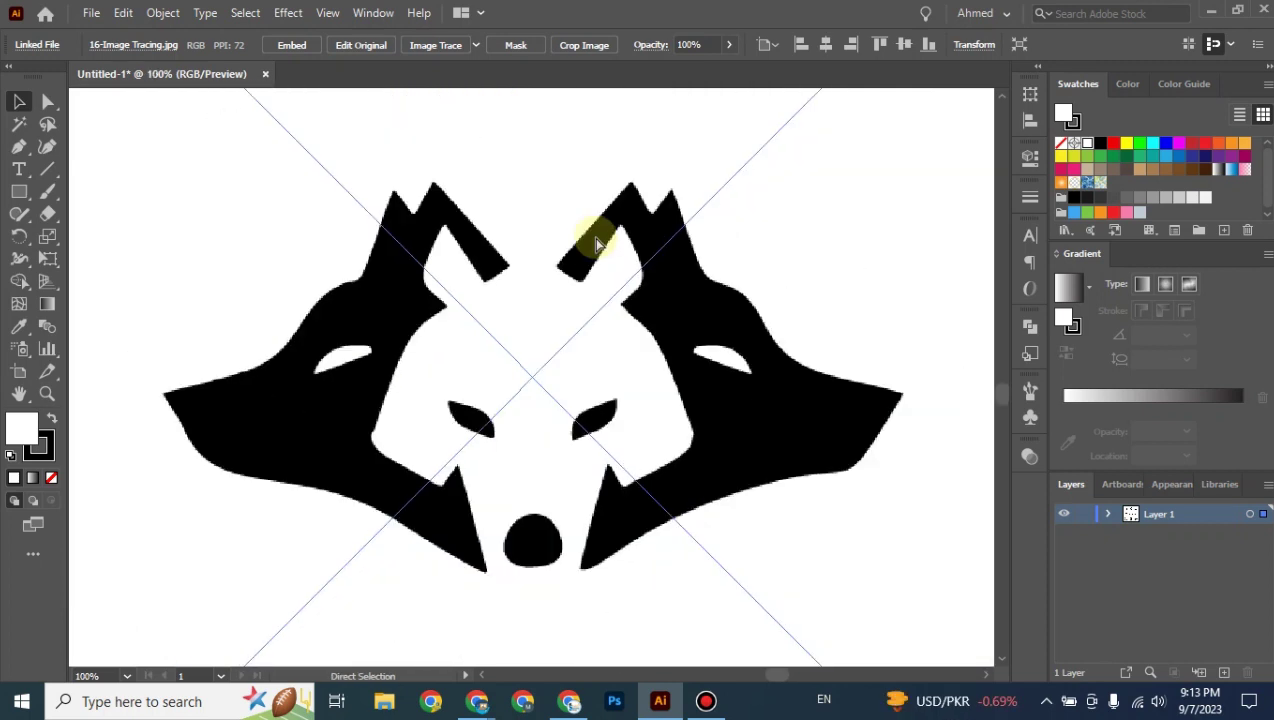
key("ctrl+minus")
key("ctrl+minus")
key("ctrl+minus")
key("ctrl+minus")
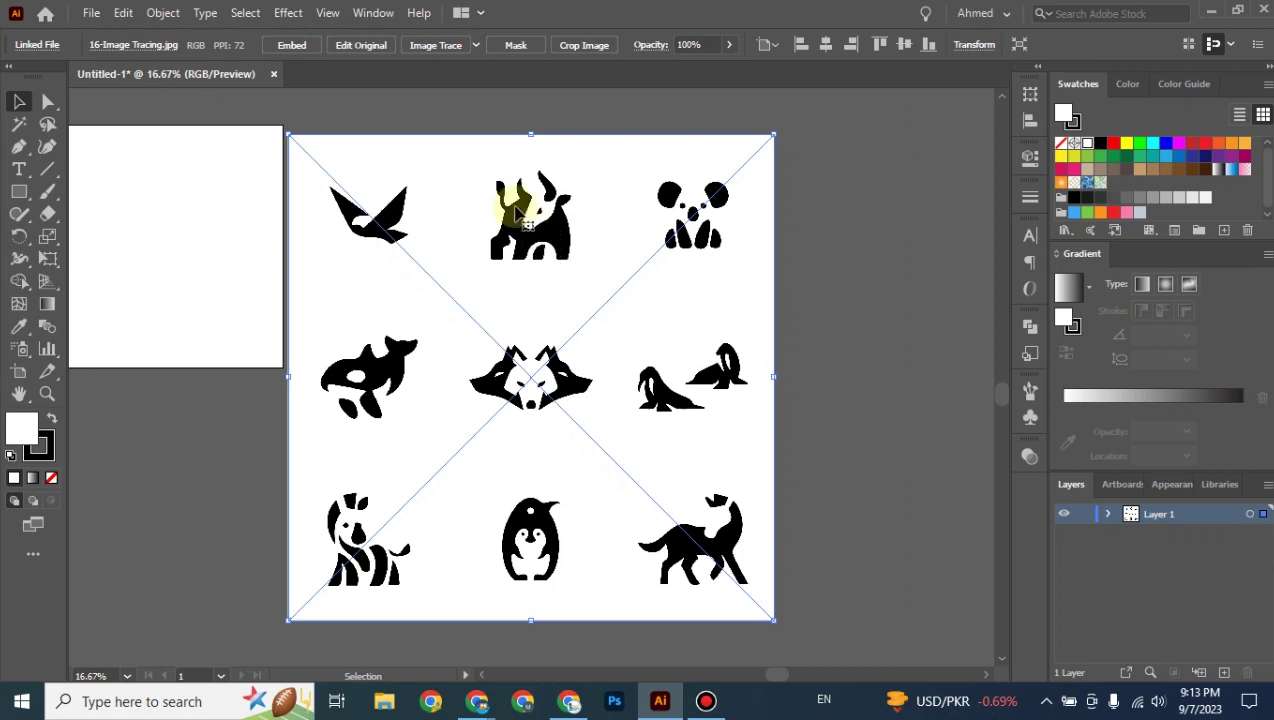
left_click(873, 327)
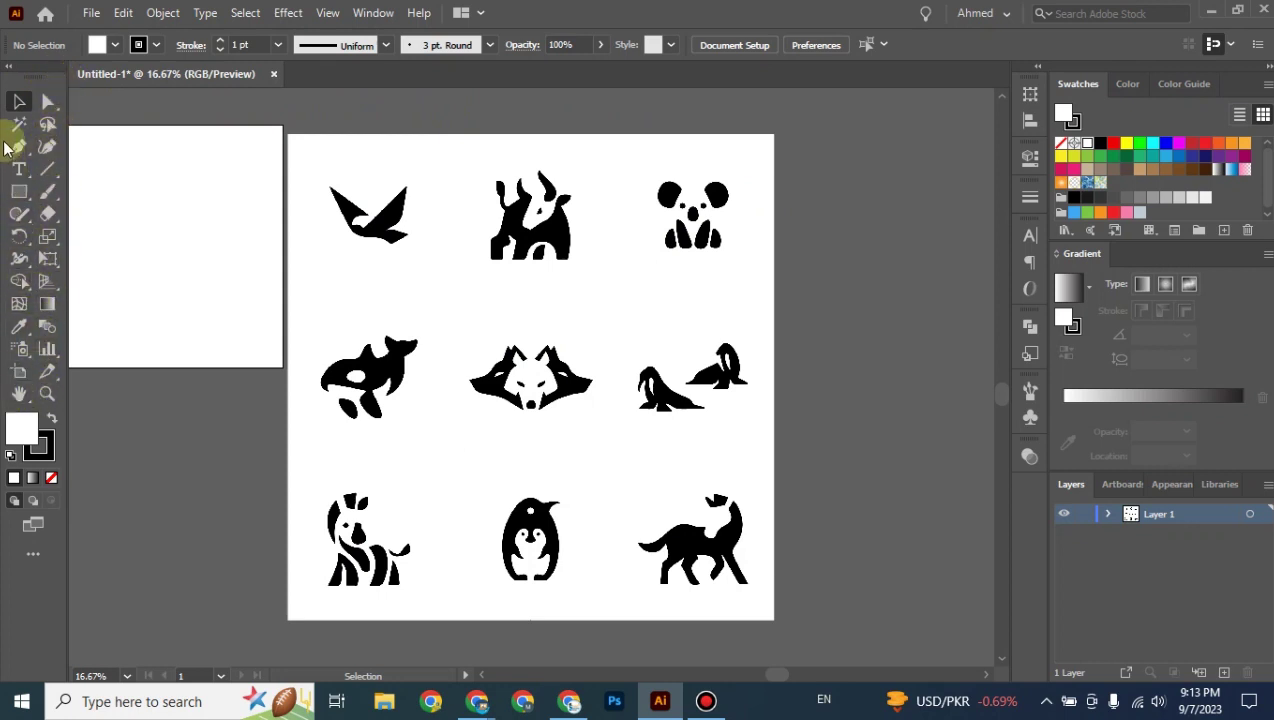
left_click(48, 213)
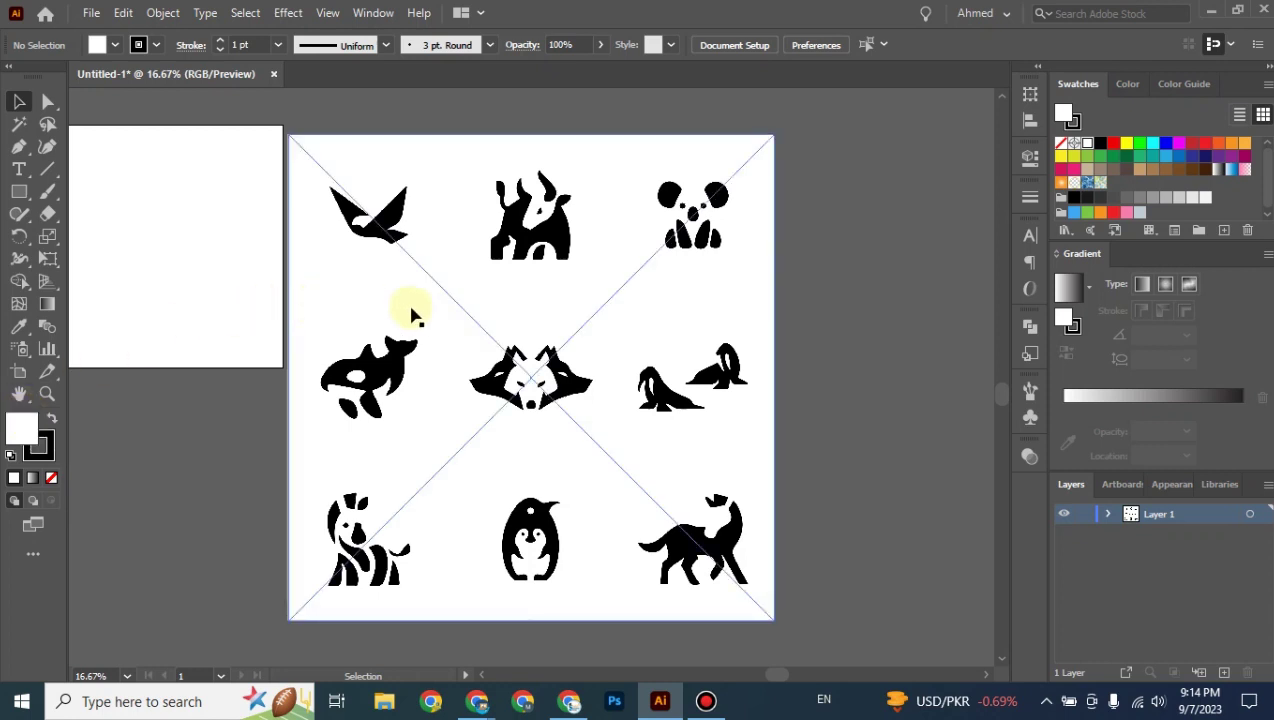
left_click(577, 327)
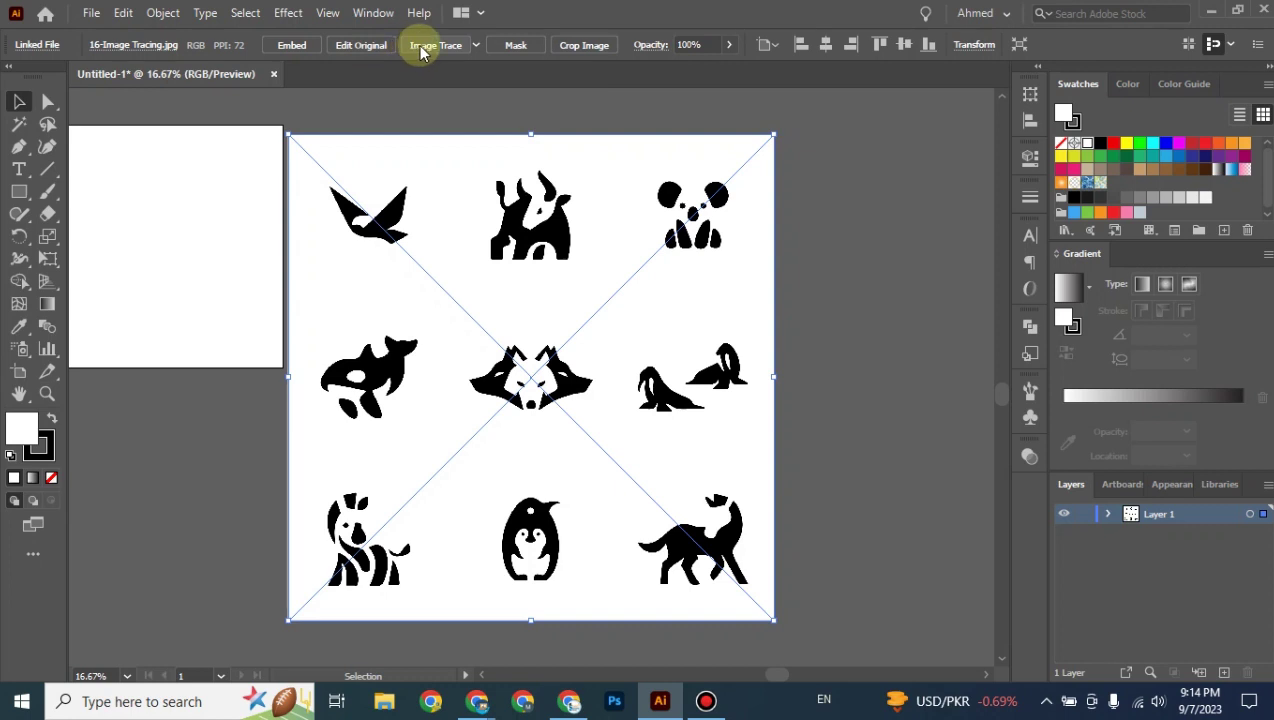
Image Trace the animal picture with the Default preset, accepting the large-image warning.
left_click(421, 52)
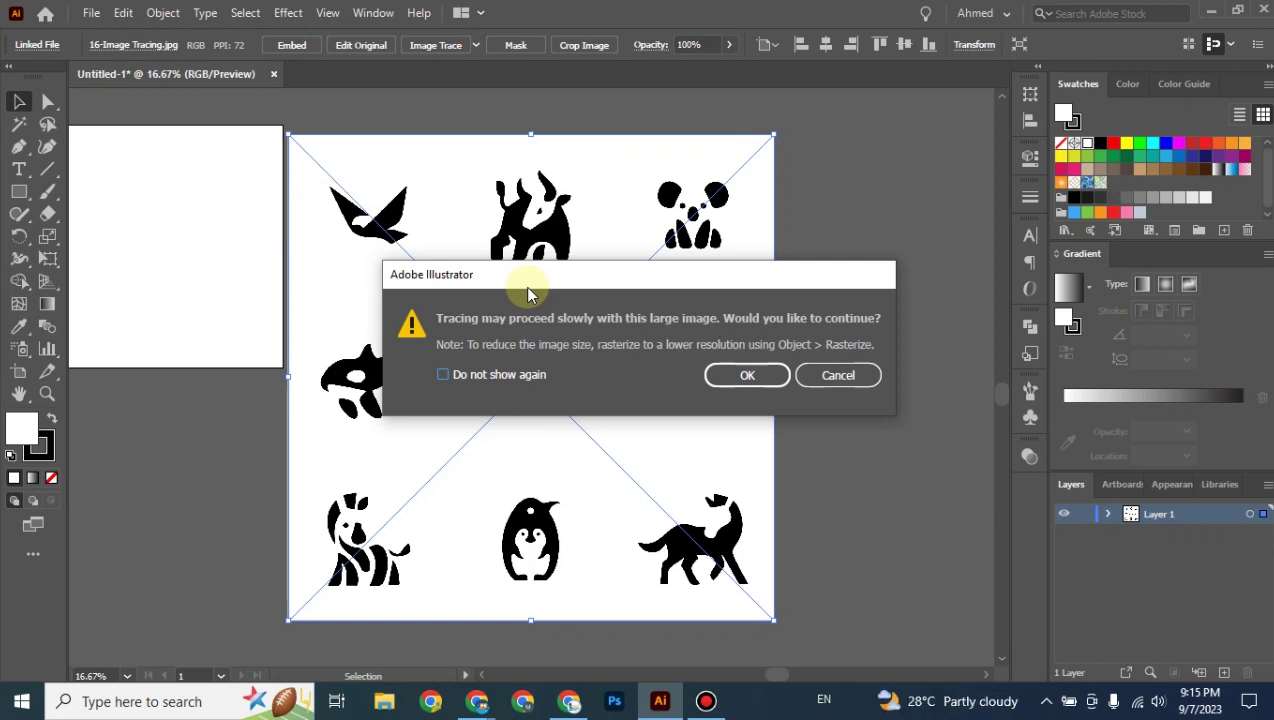
left_click(745, 374)
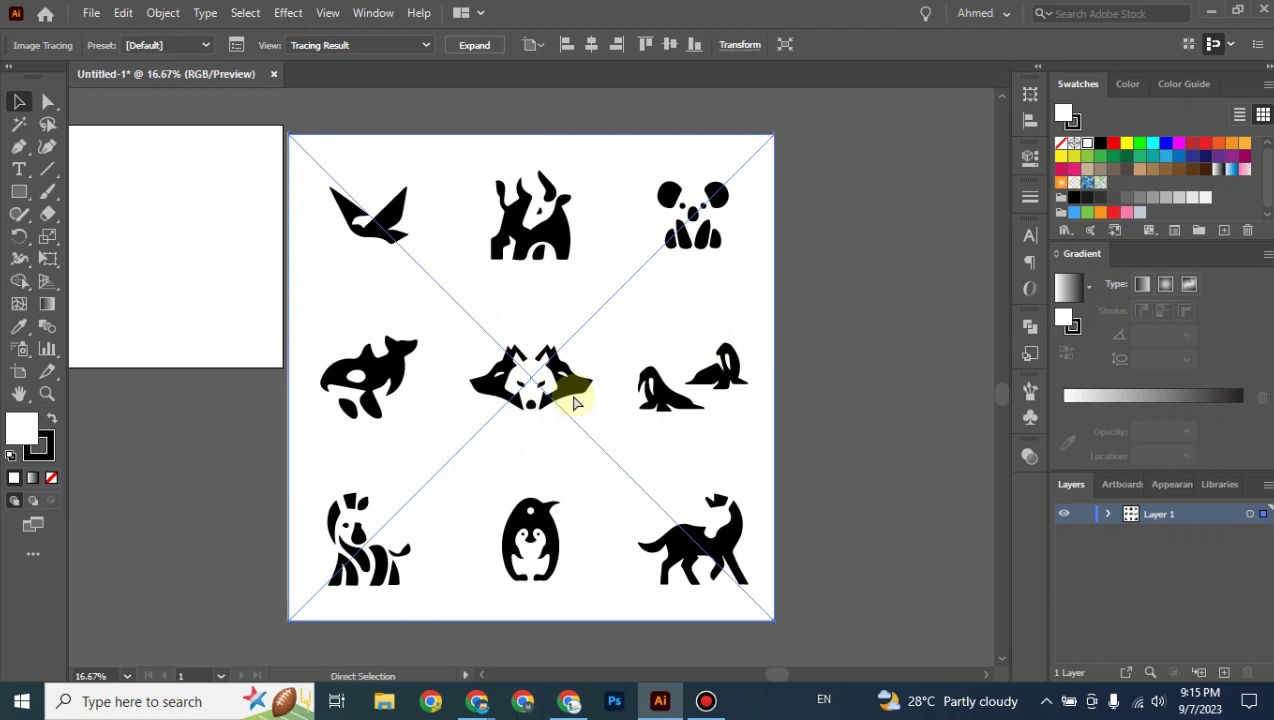
scroll(577, 402, "up", 5)
scroll(577, 402, "up", 1)
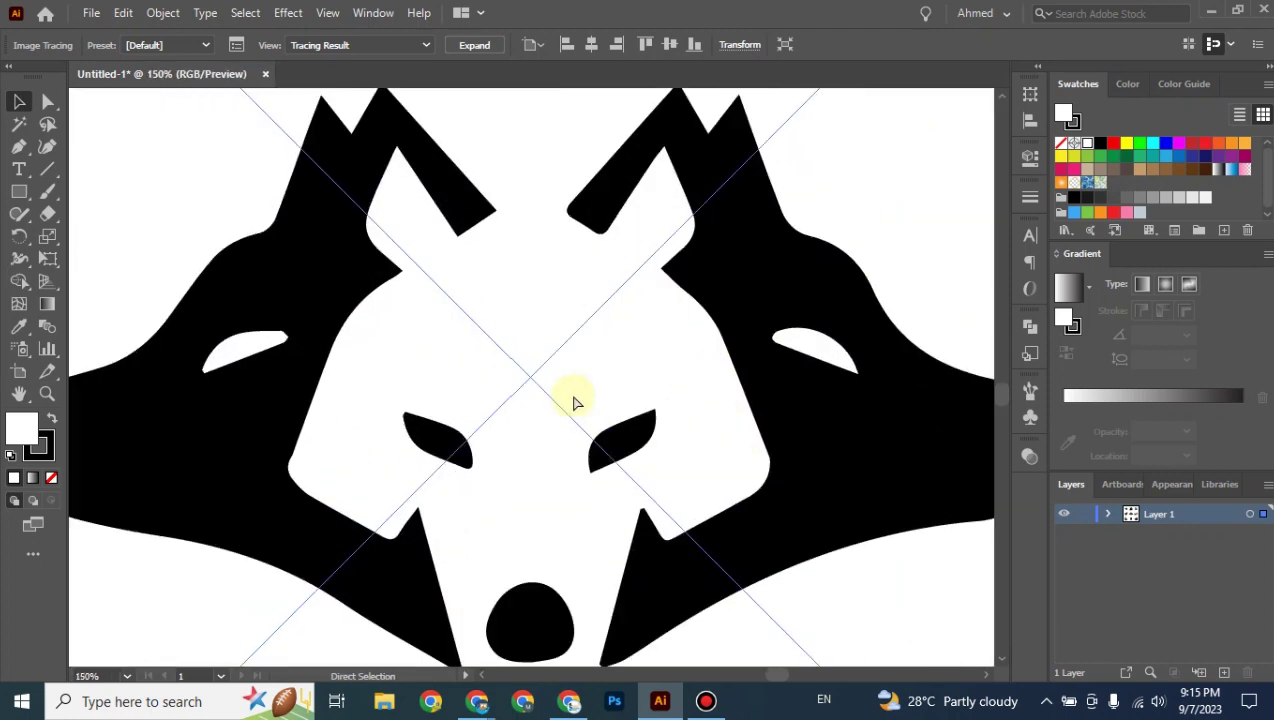
scroll(577, 402, "up", 1)
left_click_drag(706, 335, 455, 442)
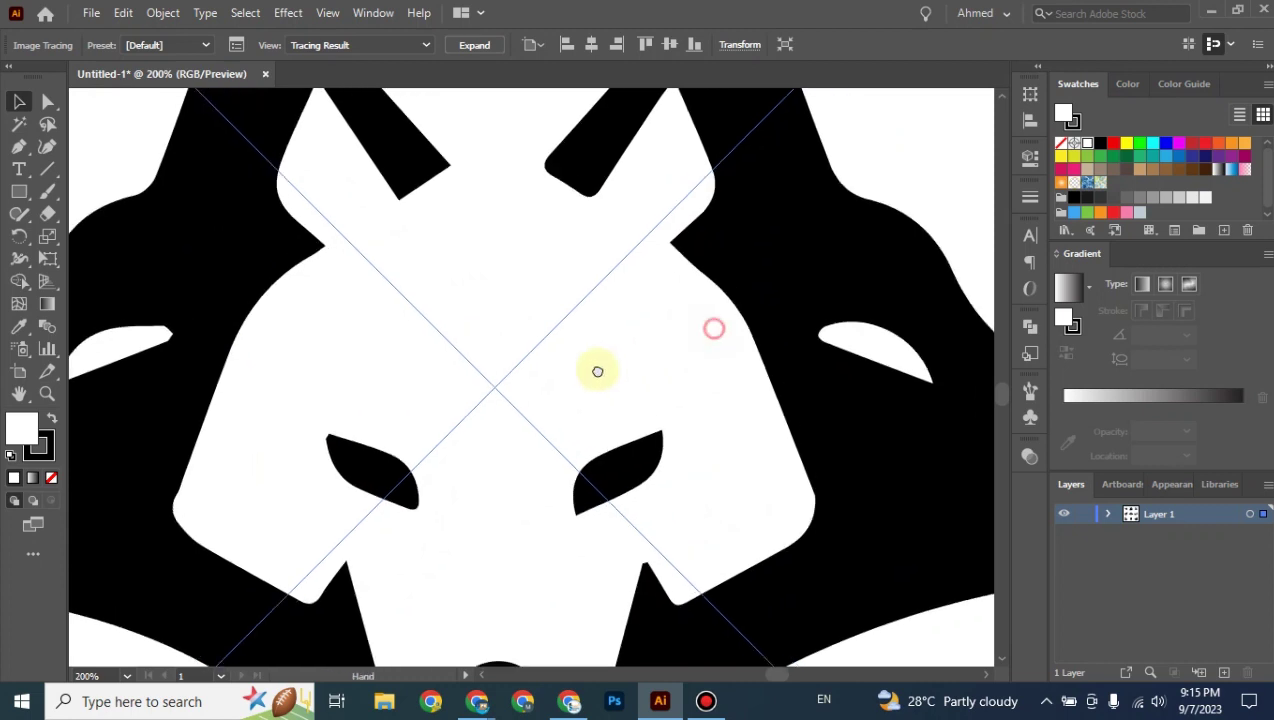
scroll(632, 405, "up", 1)
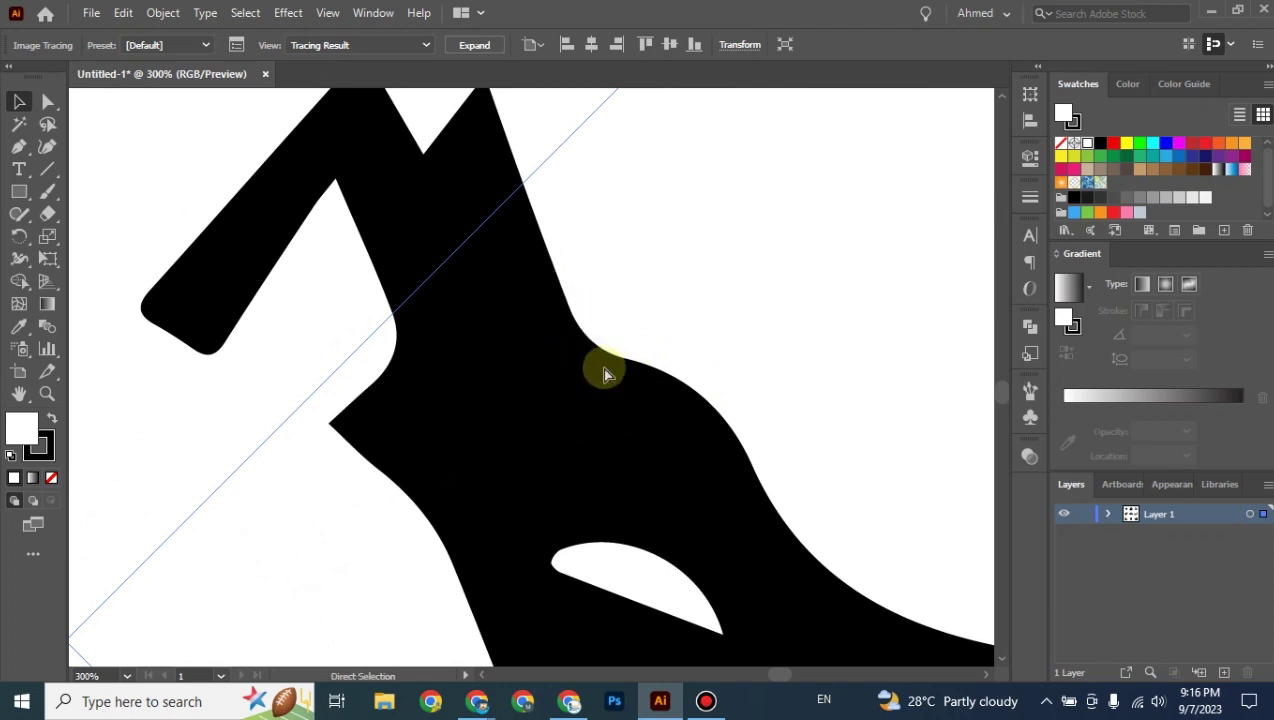
key("ctrl+minus")
key("ctrl+minus")
key("ctrl+minus")
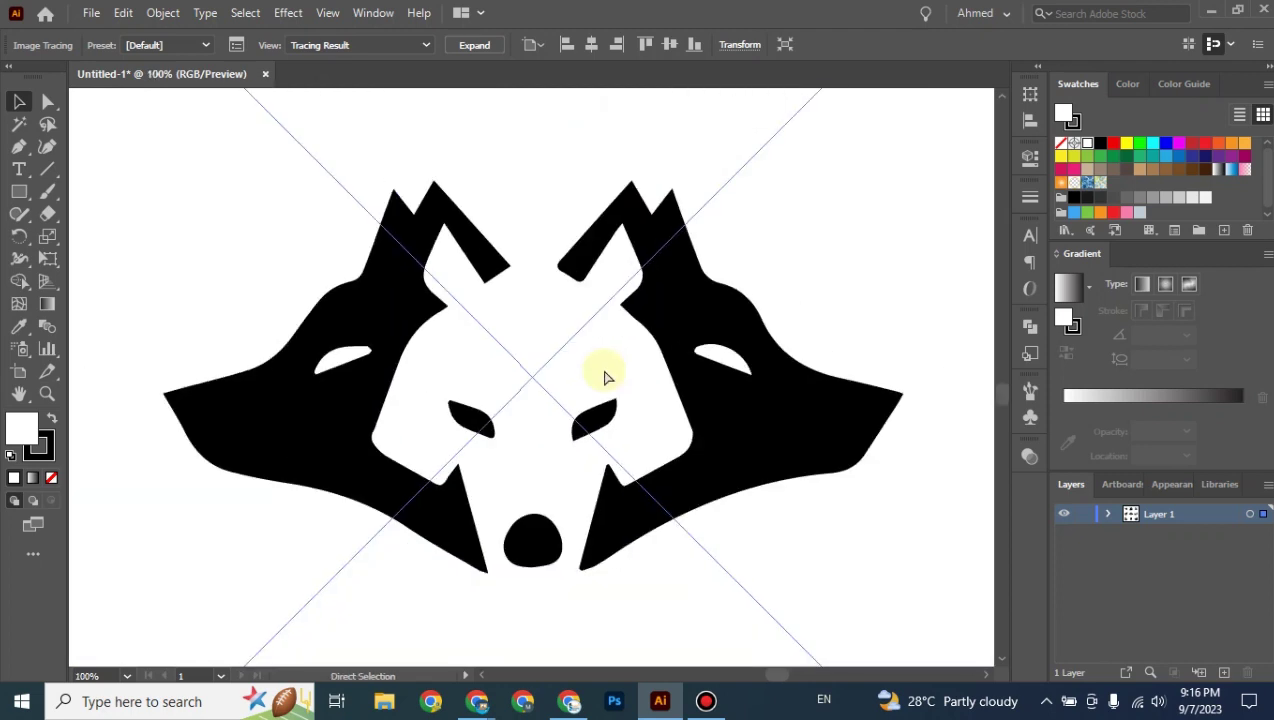
key("ctrl+minus")
key("ctrl+minus")
key("ctrl+minus")
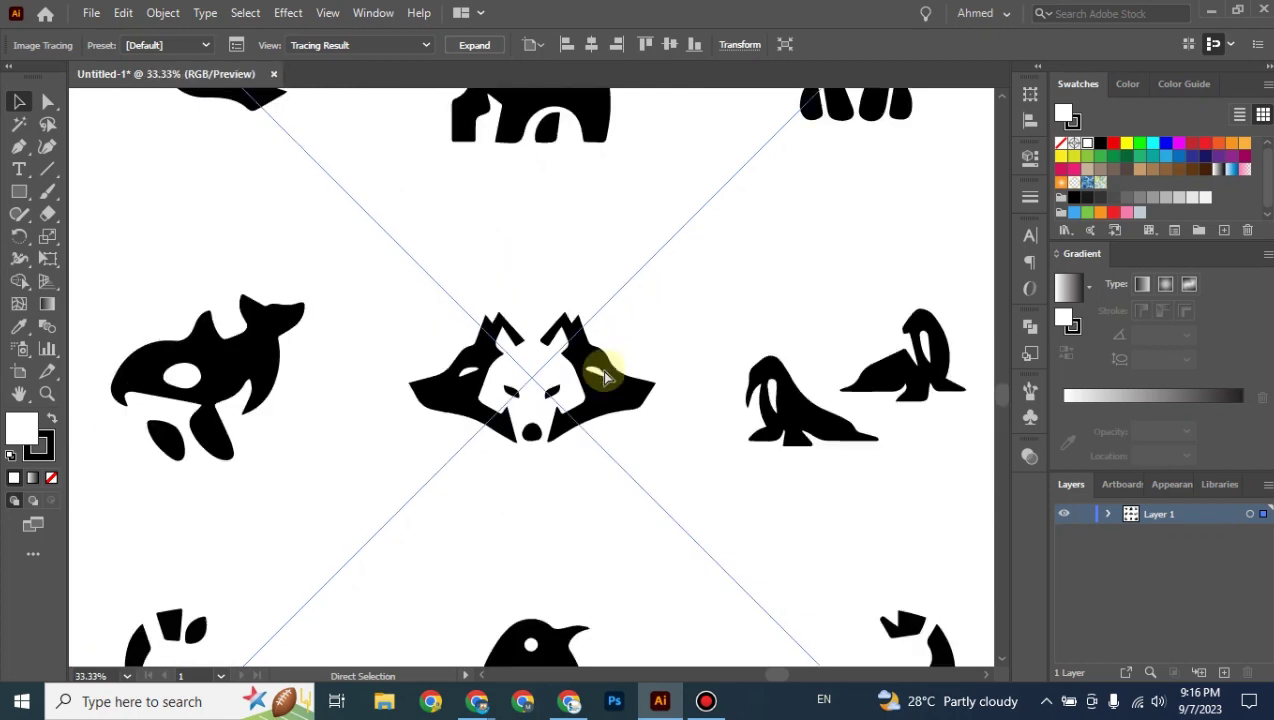
key("ctrl+minus")
key("ctrl+minus")
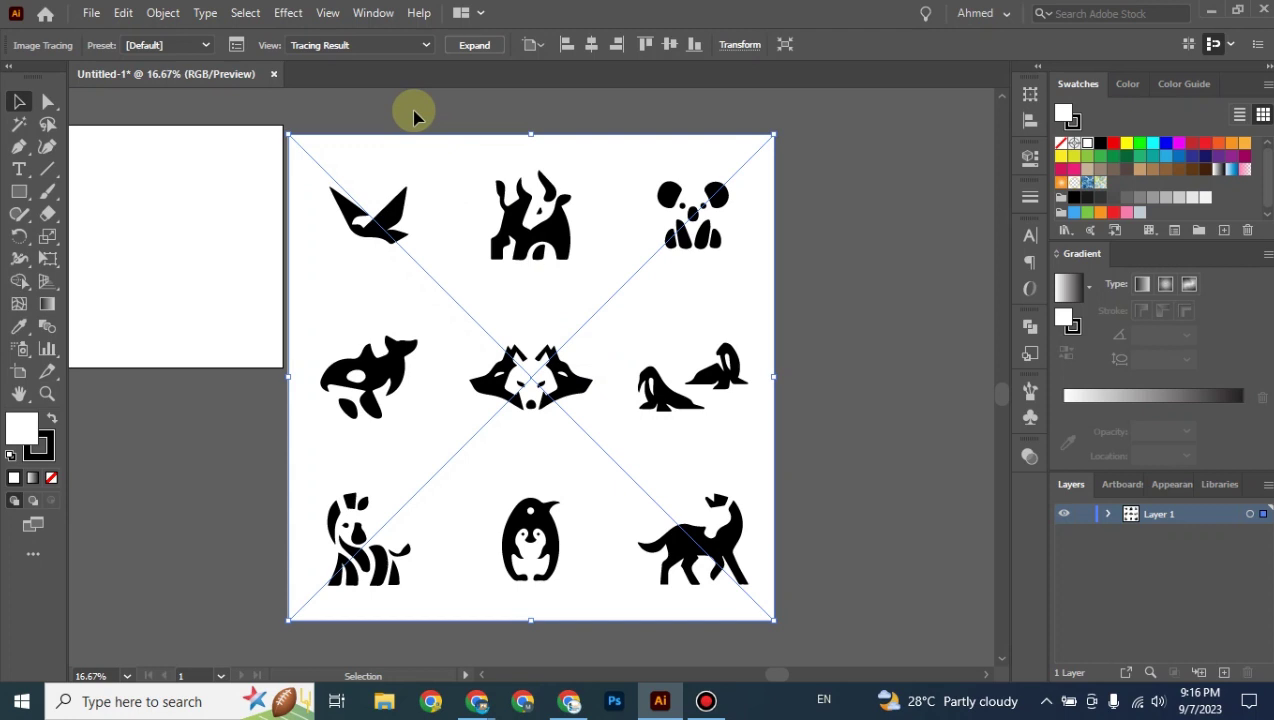
left_click_drag(484, 107, 342, 112)
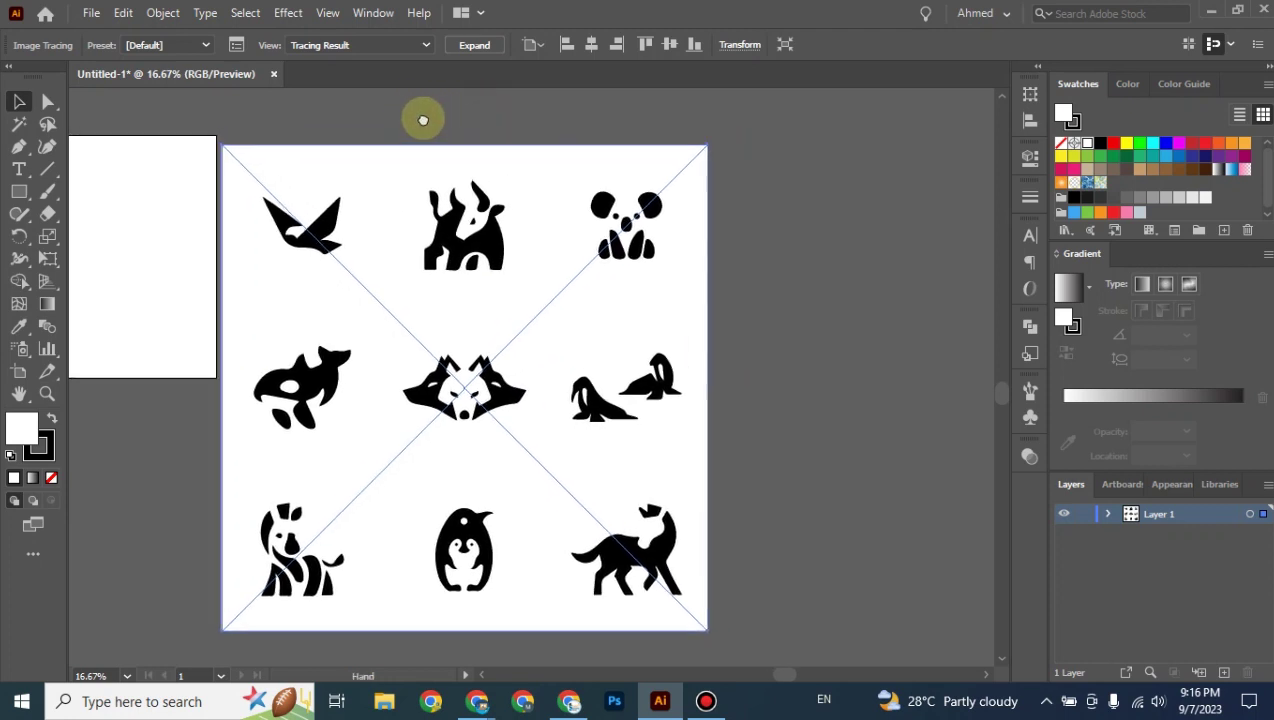
key("space")
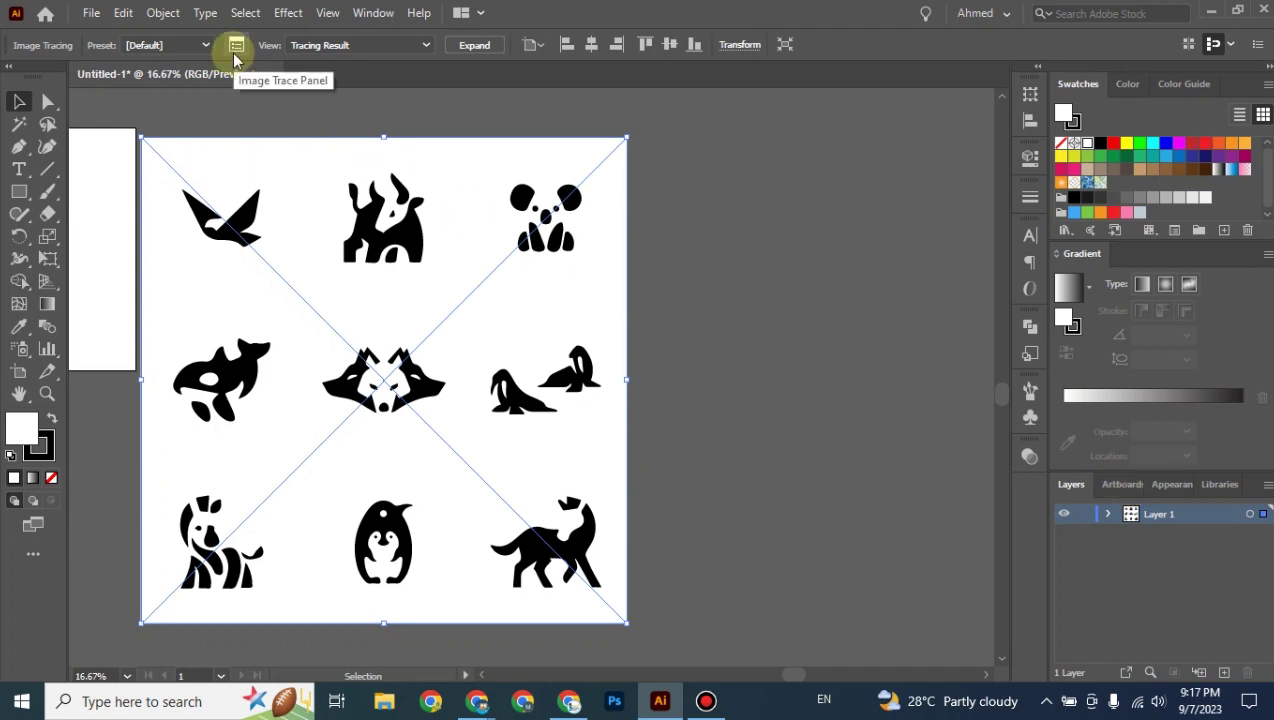
left_click(163, 12)
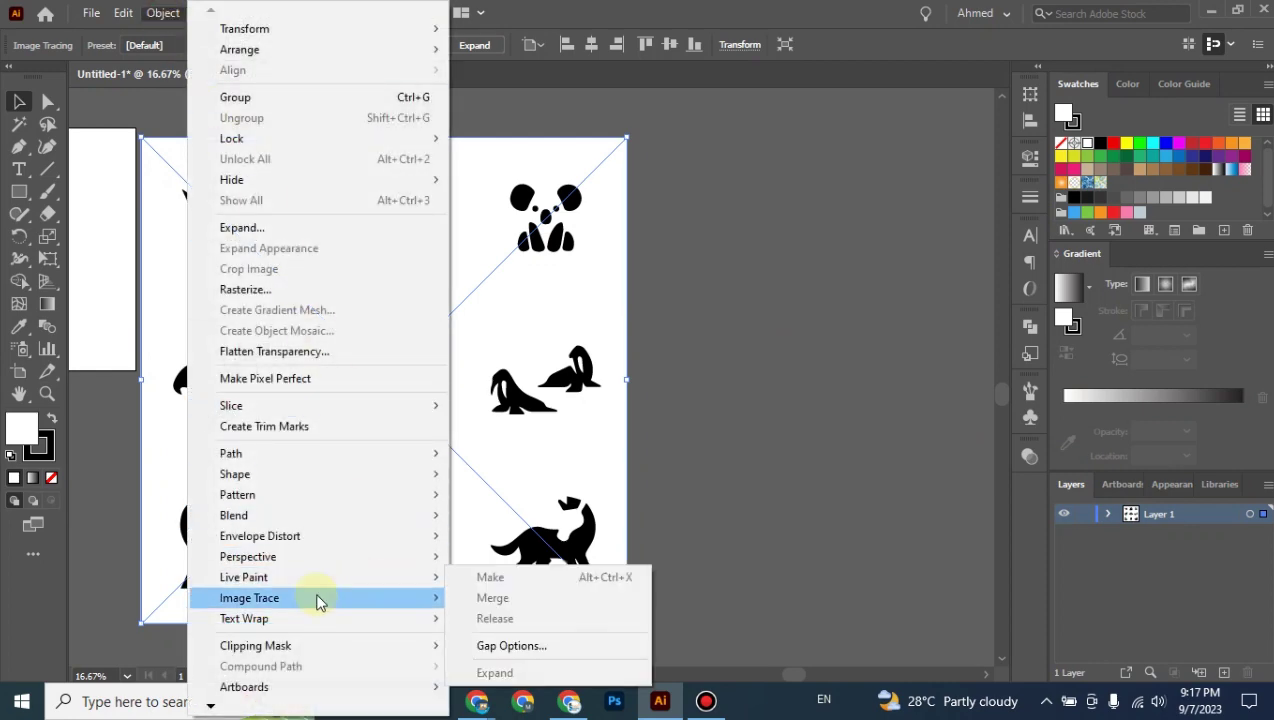
mouse_move(249, 598)
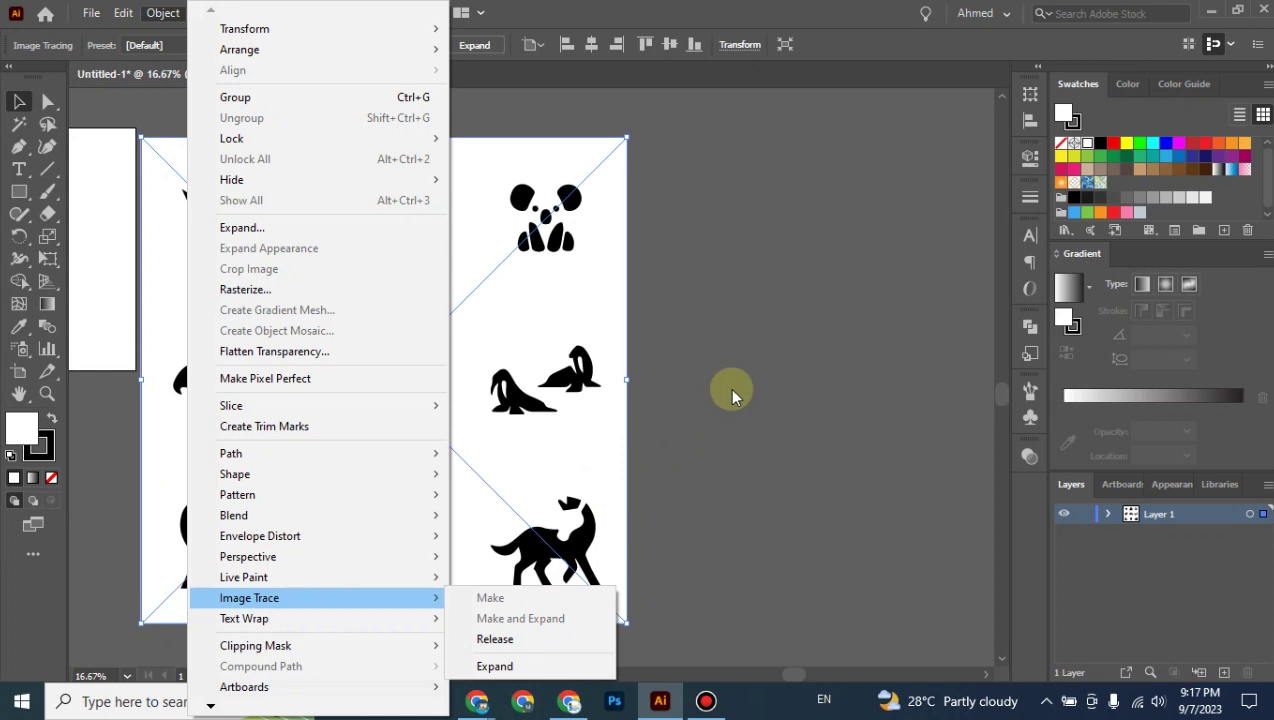
left_click(697, 428)
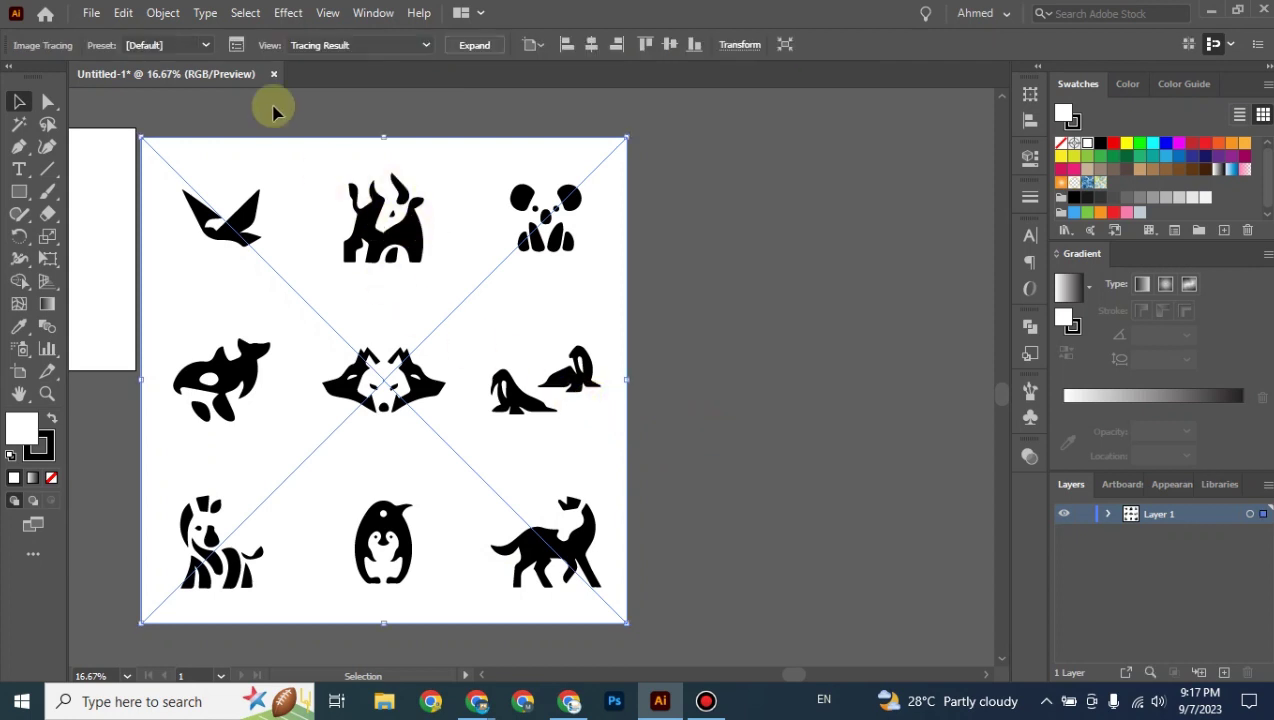
Show the Image Trace panel with Advanced options expanded, keeping the preset on Default.
left_click(235, 47)
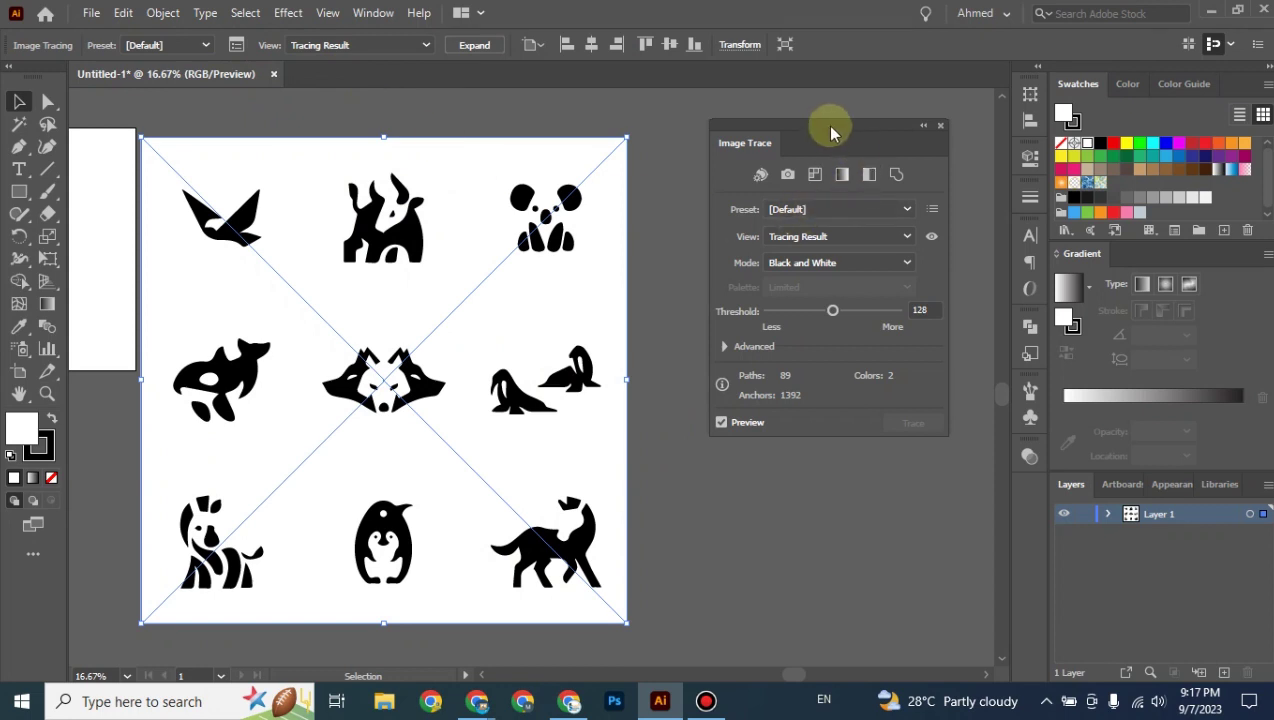
left_click_drag(830, 127, 843, 112)
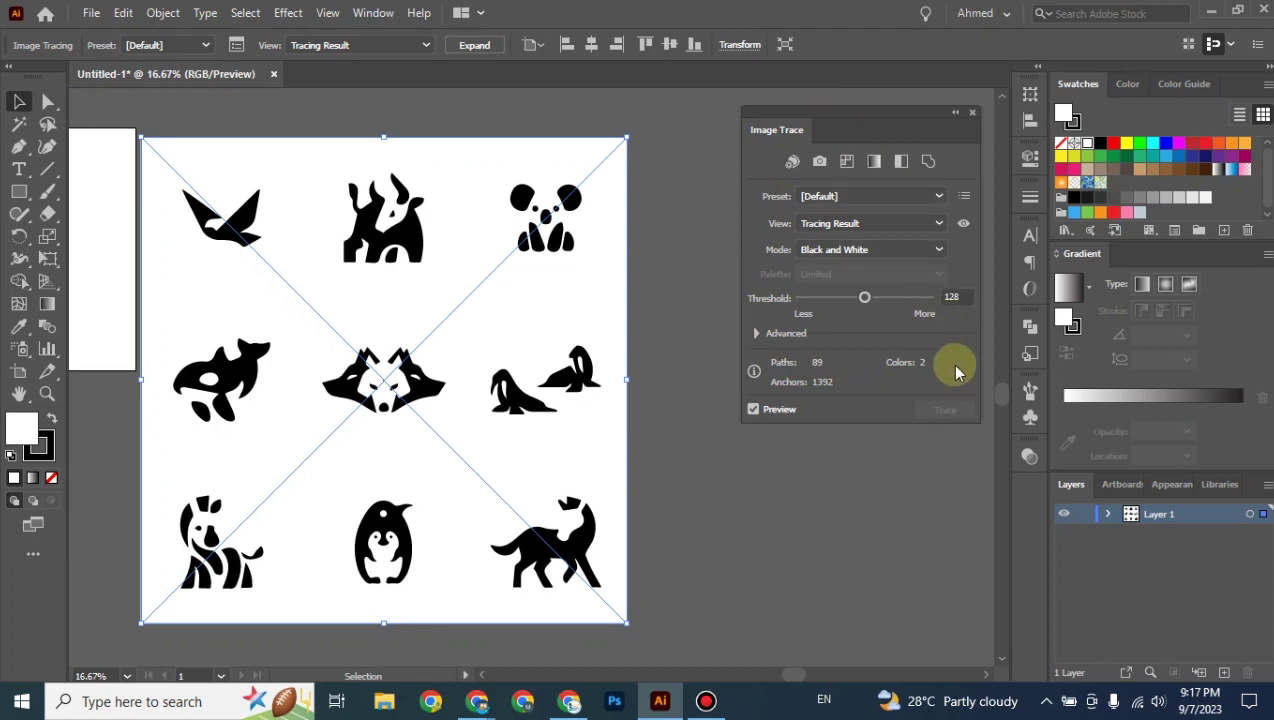
left_click(757, 334)
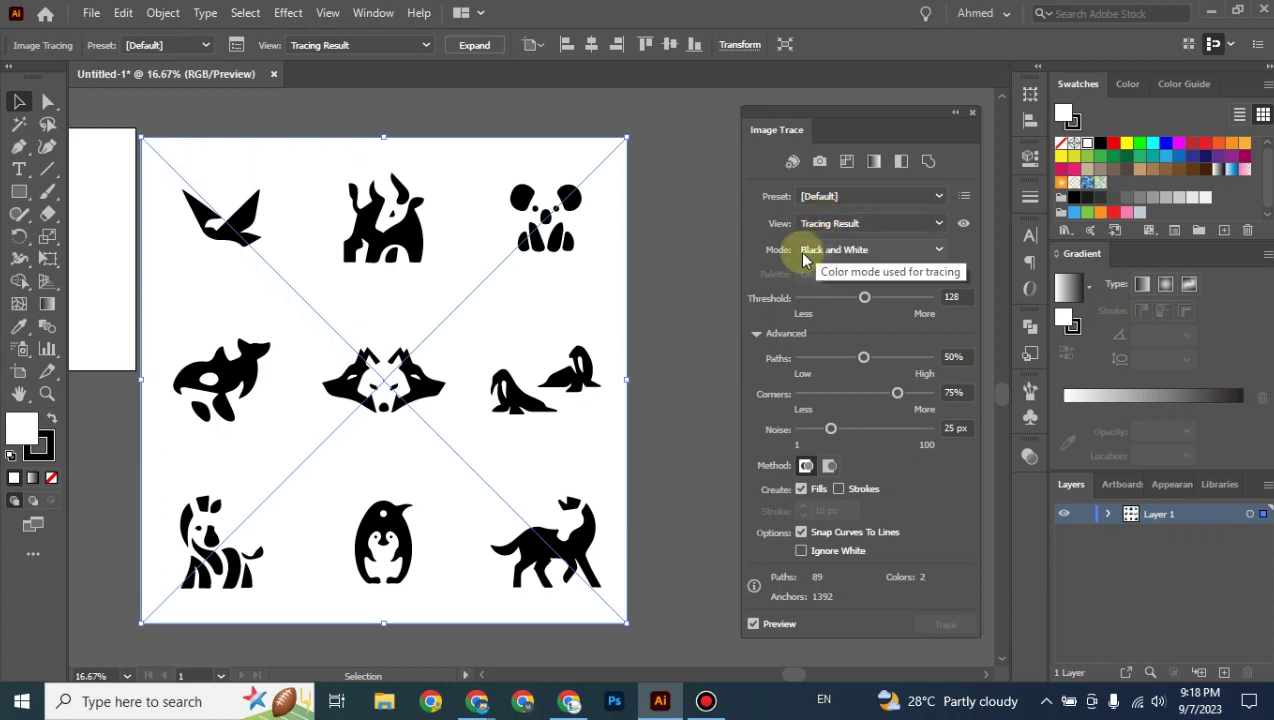
left_click(830, 197)
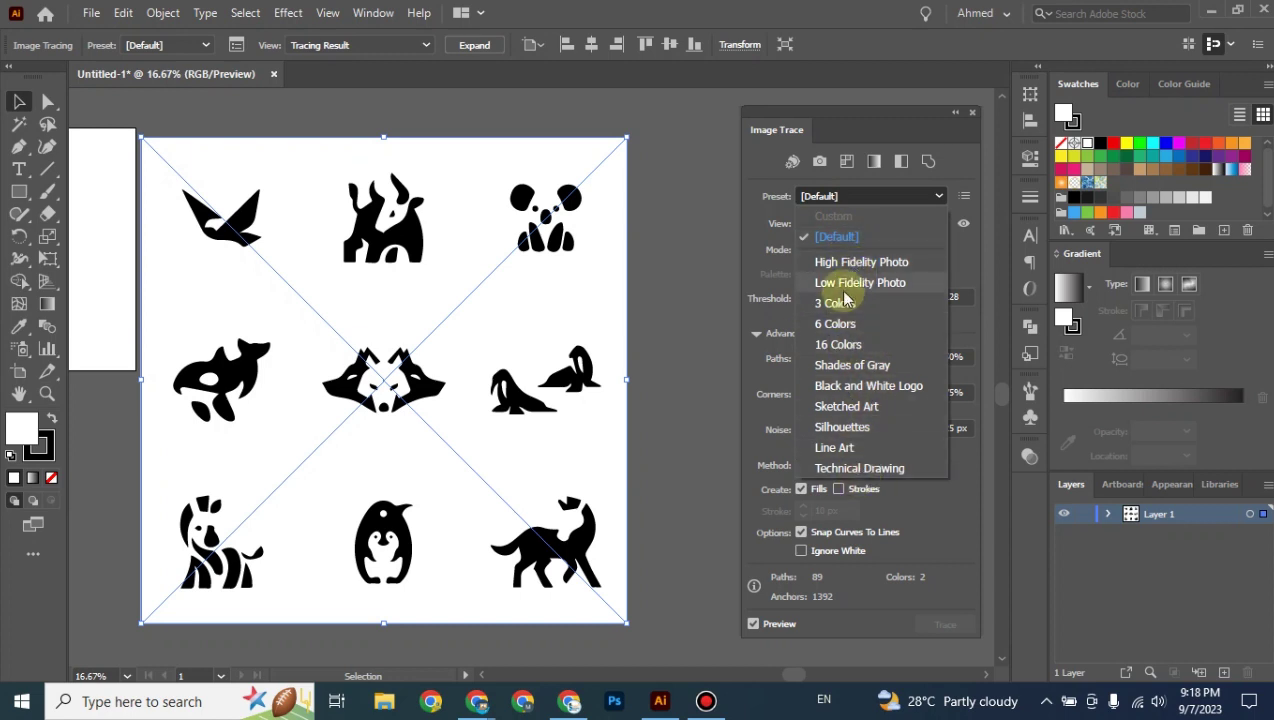
left_click(840, 240)
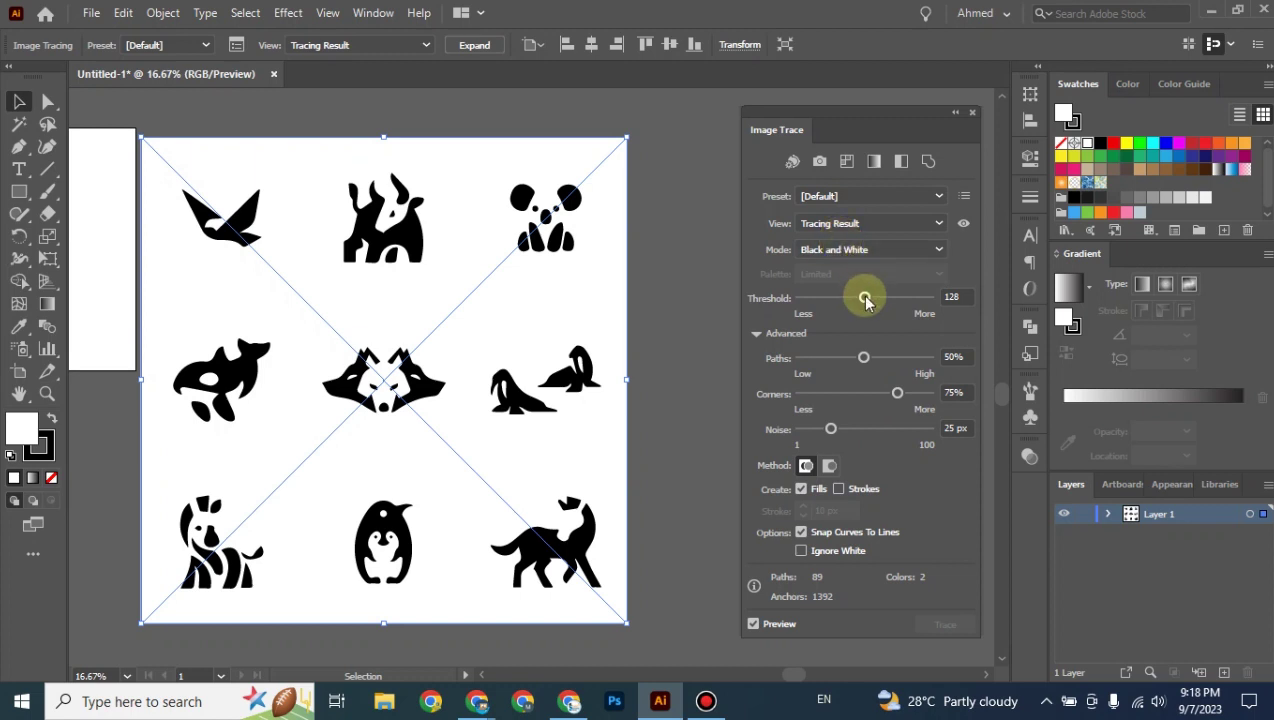
left_click(862, 200)
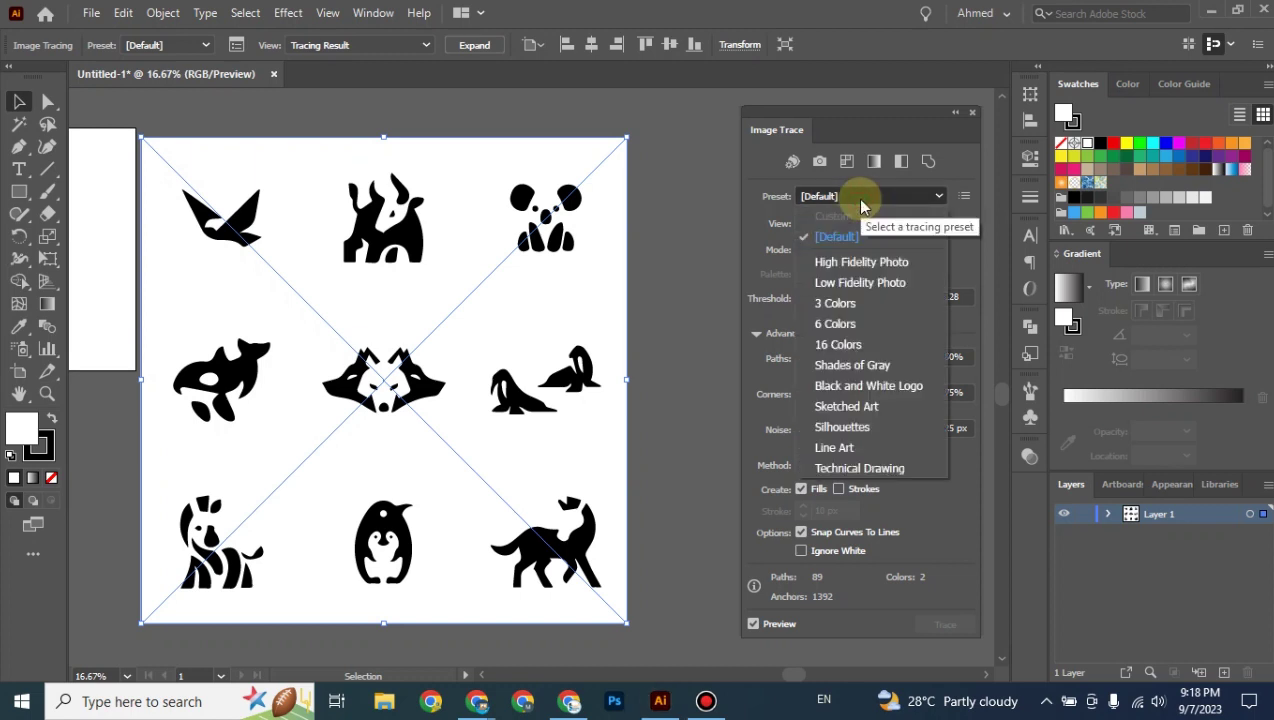
left_click(862, 200)
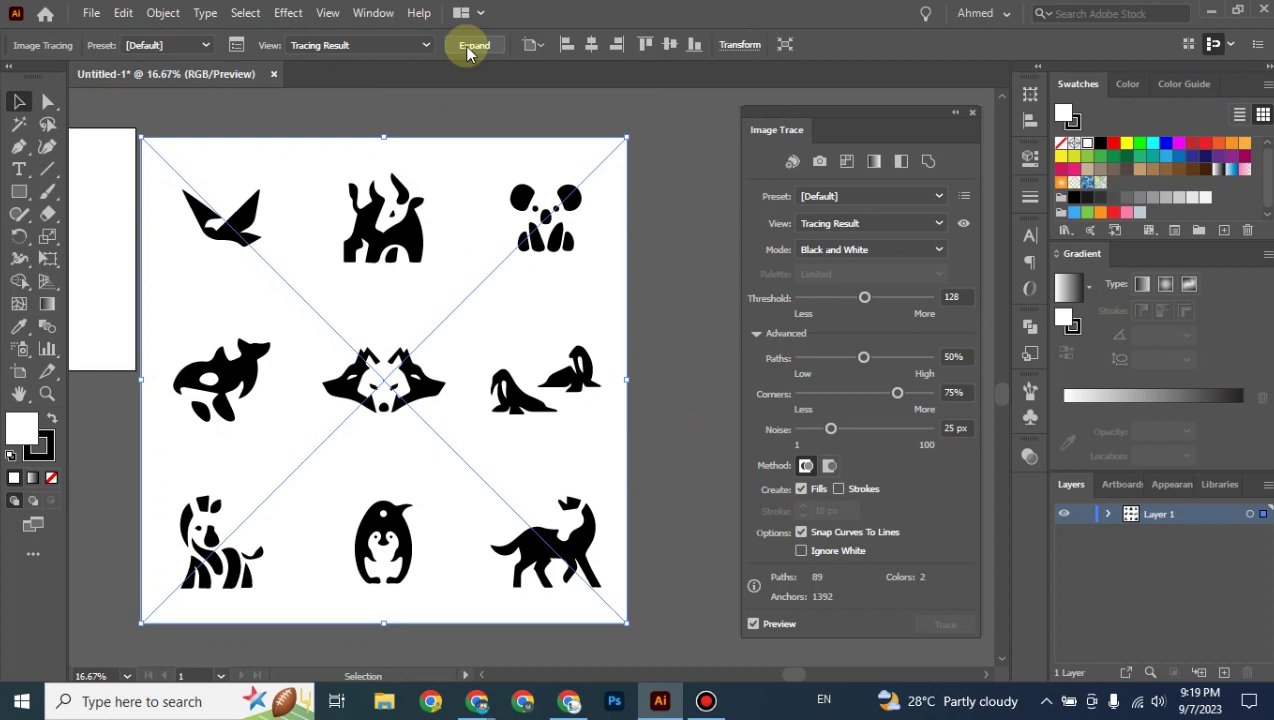
Expand the trace, inspect its paths in Layer 1, then undo back to the live trace.
left_click(472, 46)
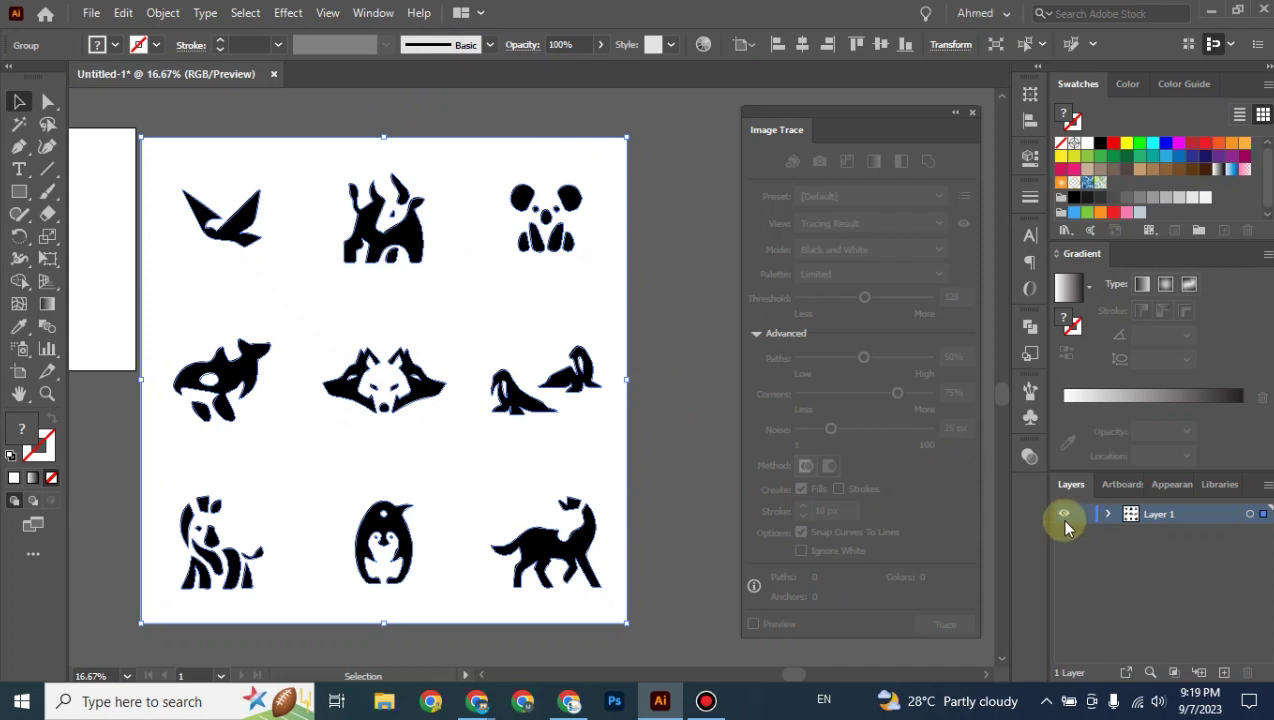
left_click(1106, 515)
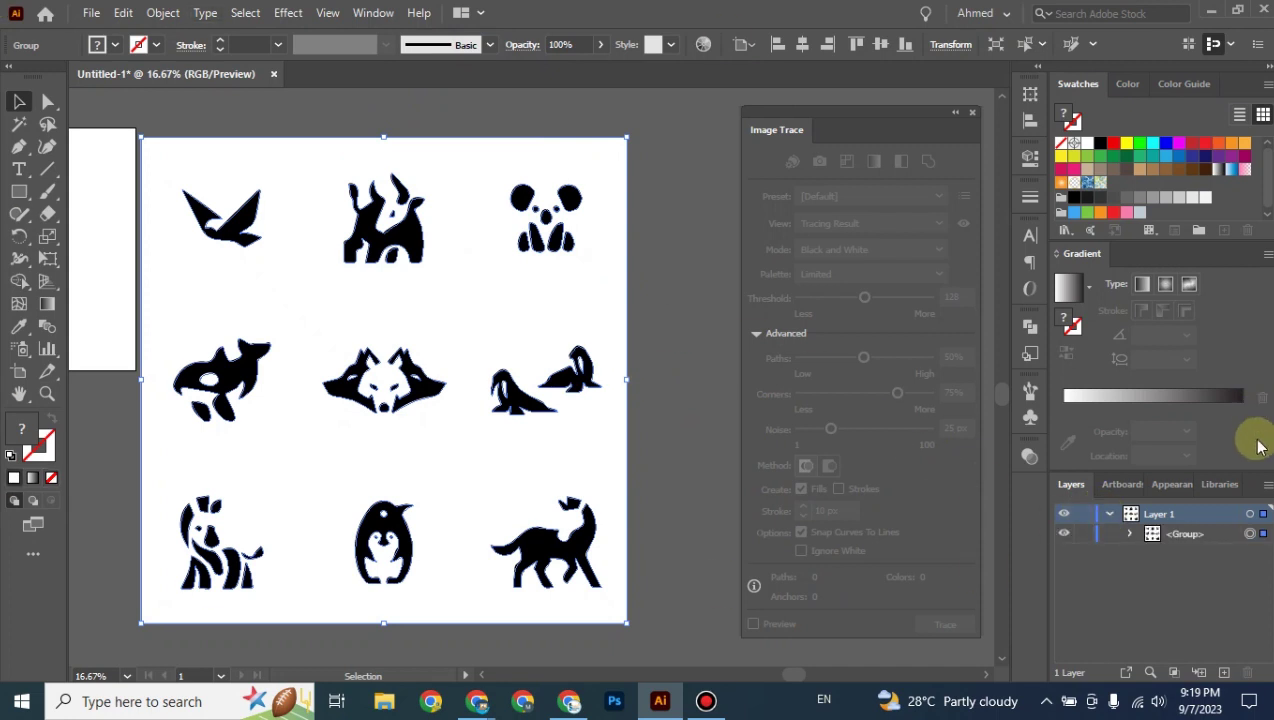
key("ctrl+a")
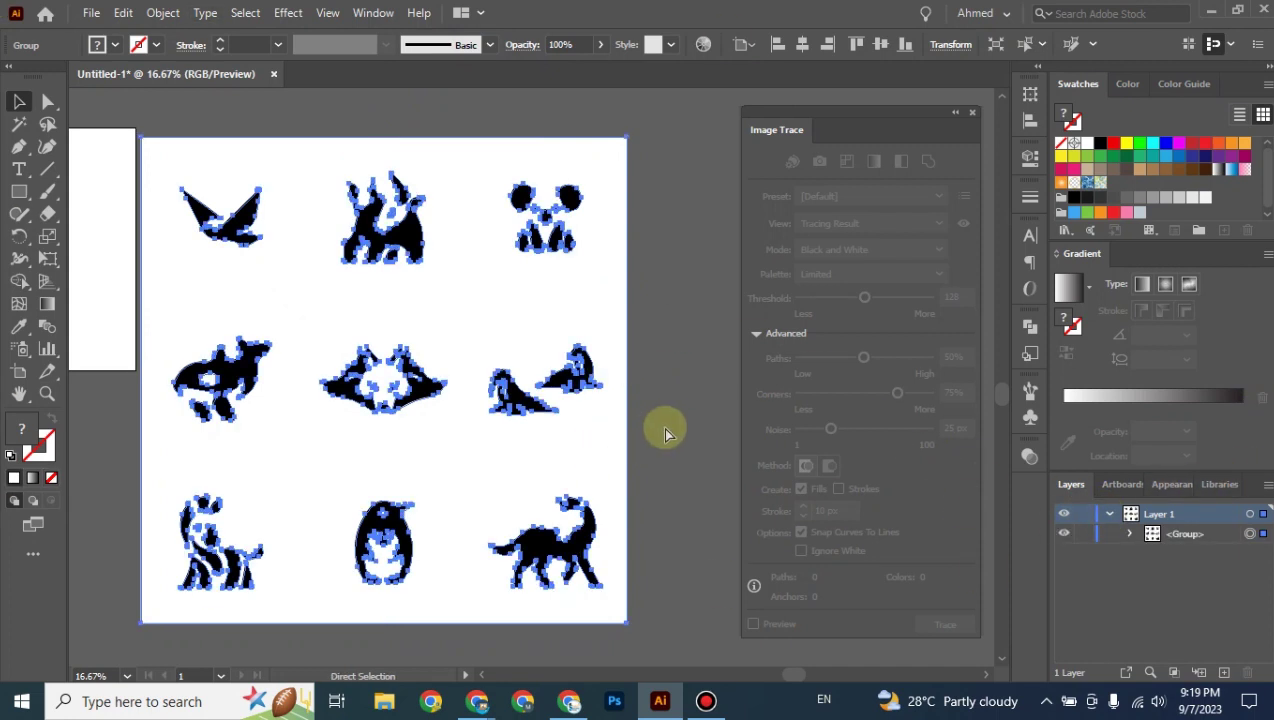
key("ctrl+z")
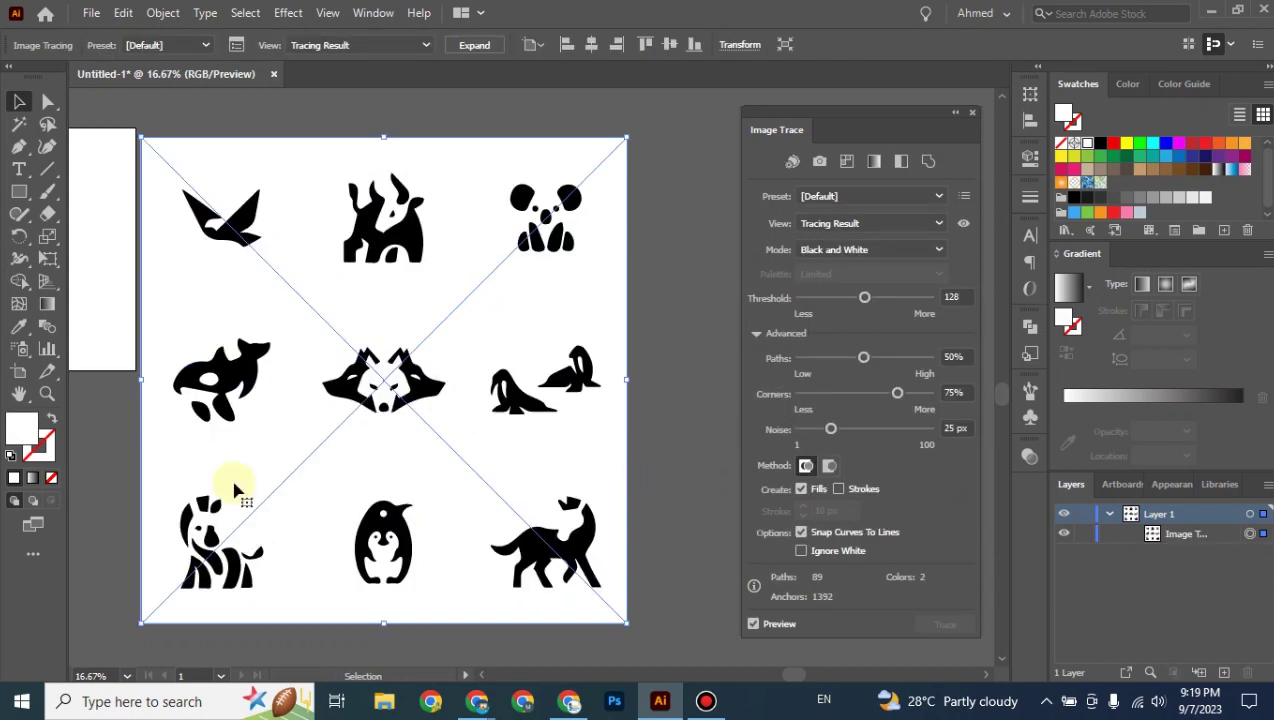
left_click(1205, 537)
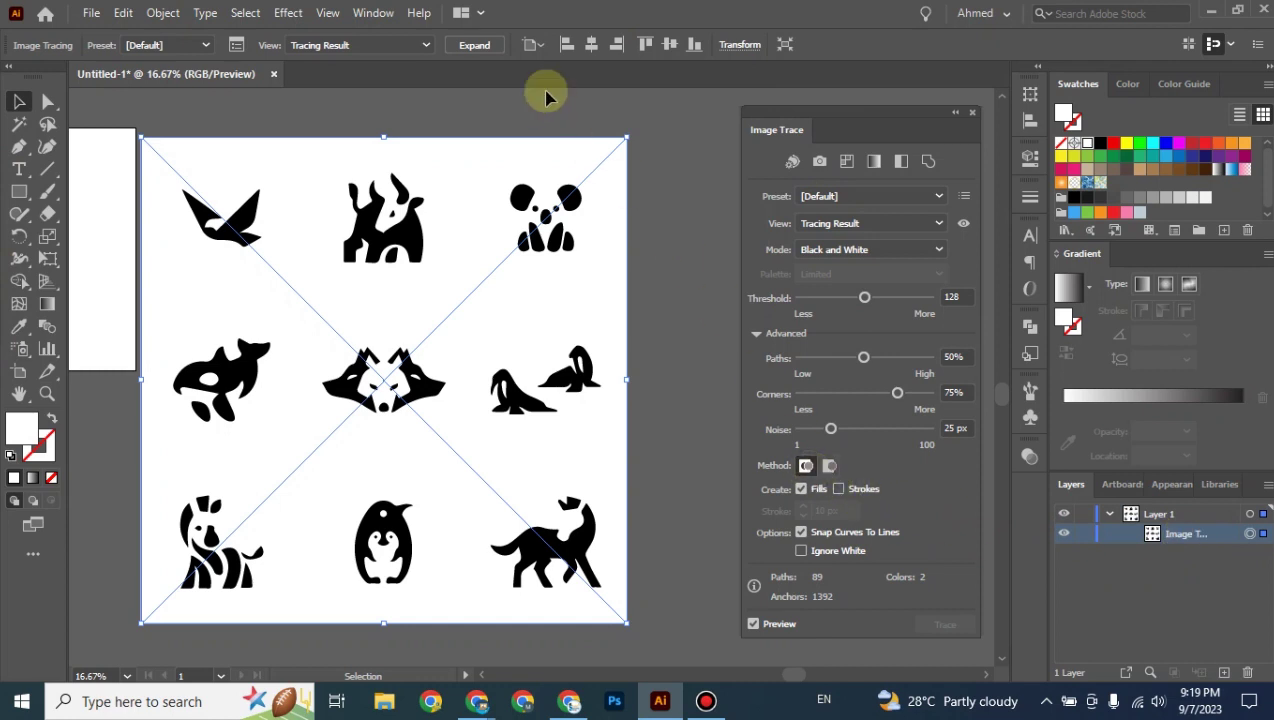
Expand the tracing object again and ungroup it into separate paths.
left_click(470, 45)
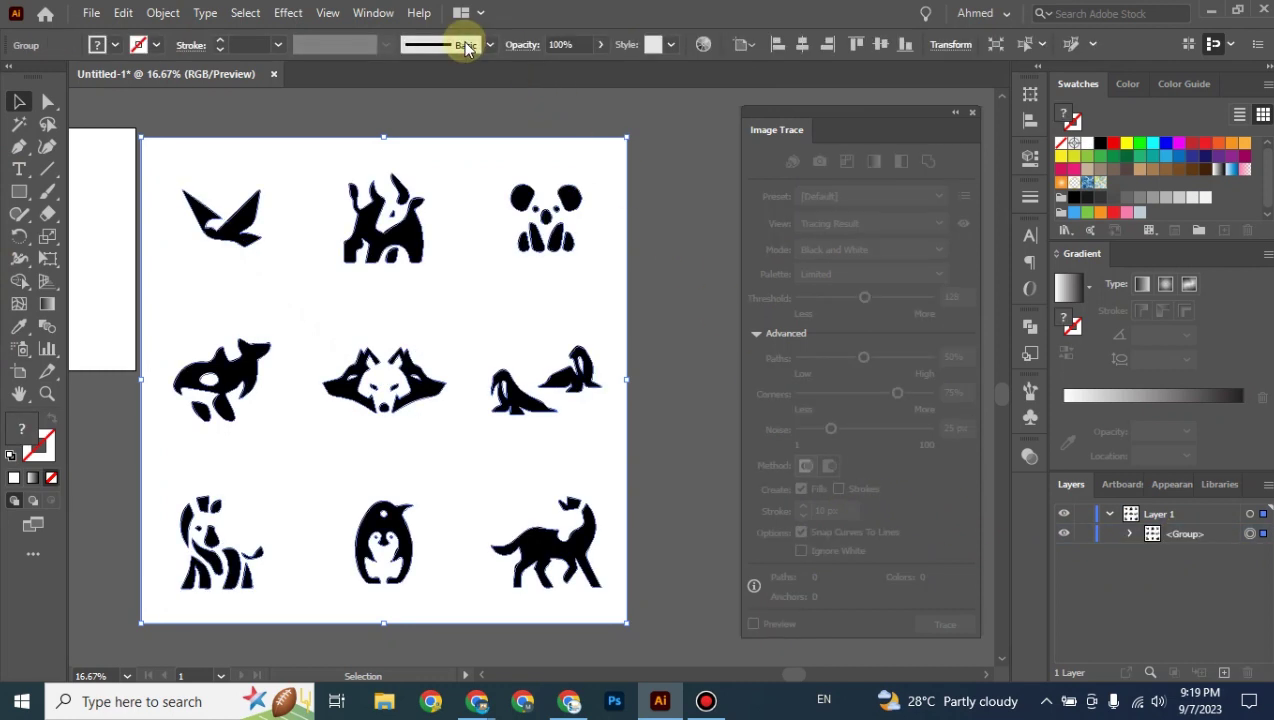
left_click(1200, 538)
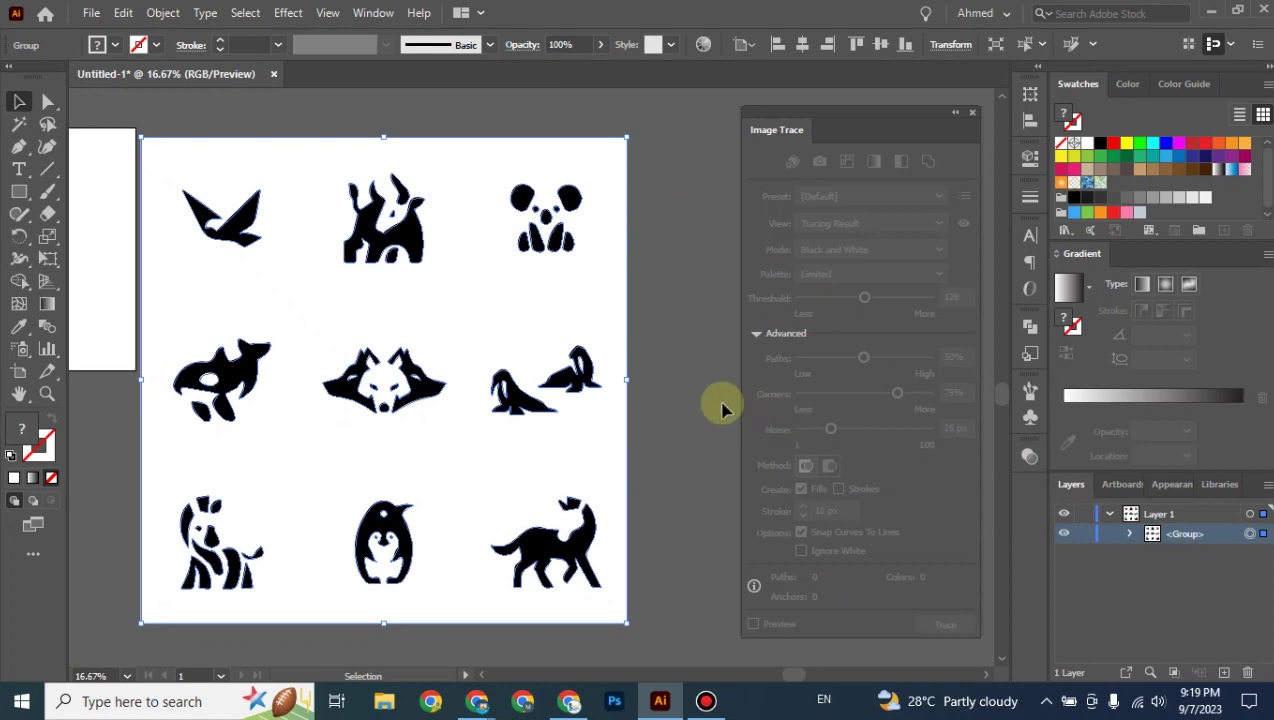
left_click_drag(720, 406, 659, 398)
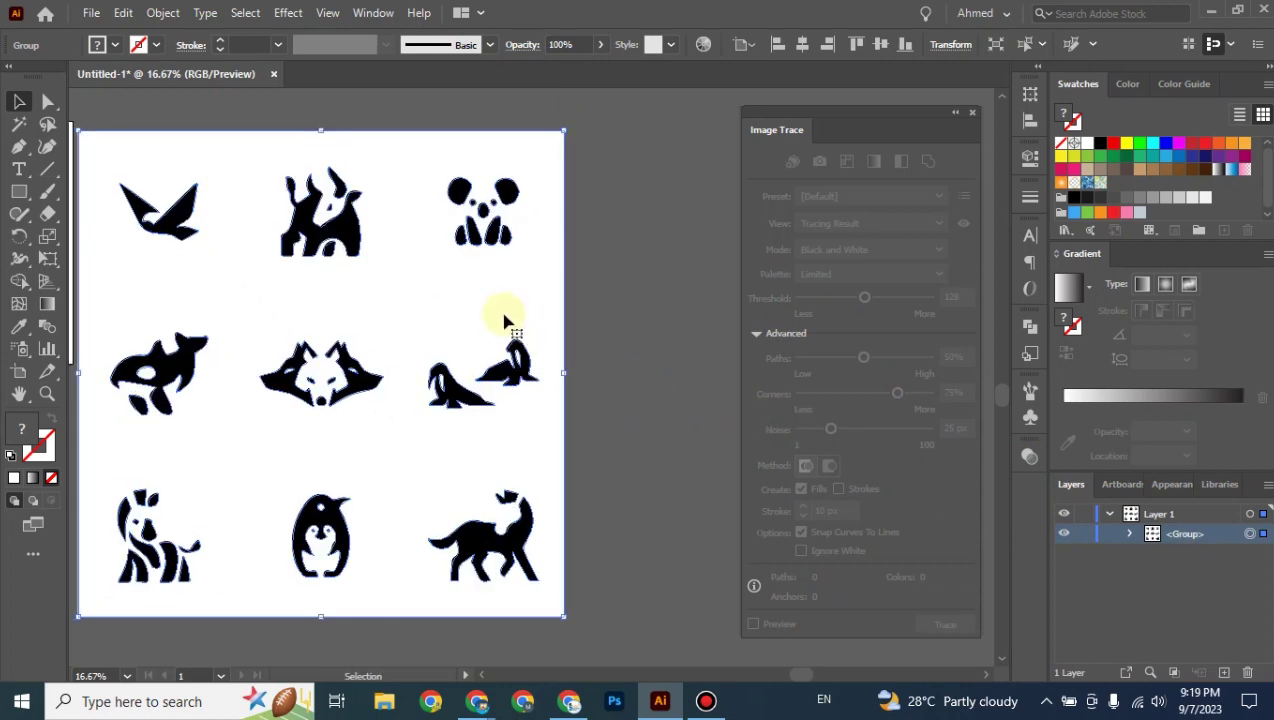
right_click(312, 313)
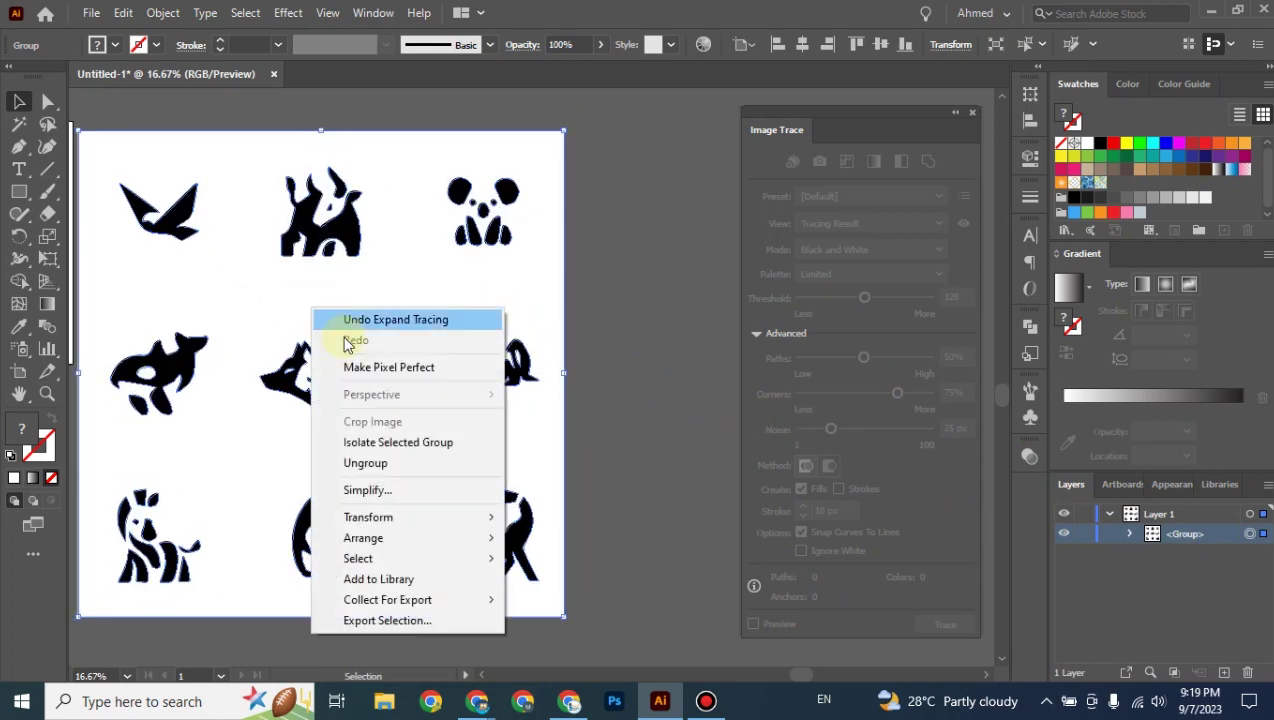
left_click(396, 458)
Deselect everything and collapse the Image Trace panel to an icon beside the canvas.
left_click(657, 390)
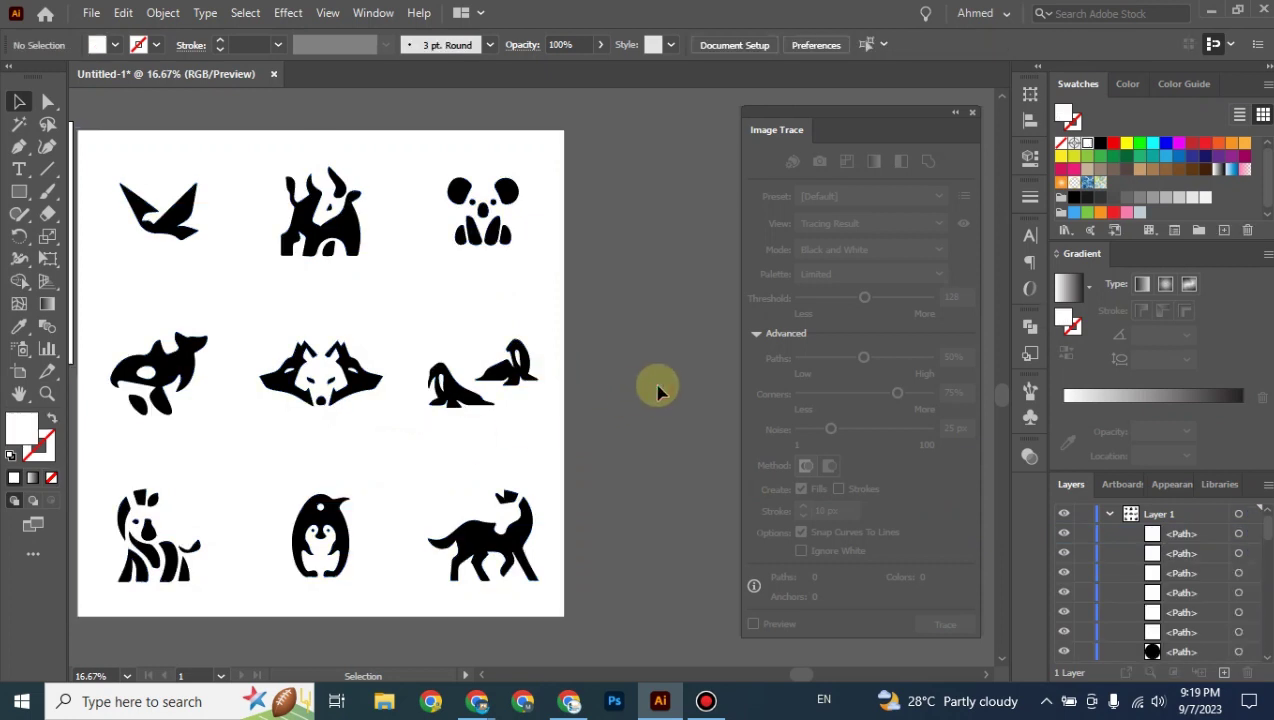
scroll(1214, 606, "down", 3)
scroll(1214, 606, "up", 3)
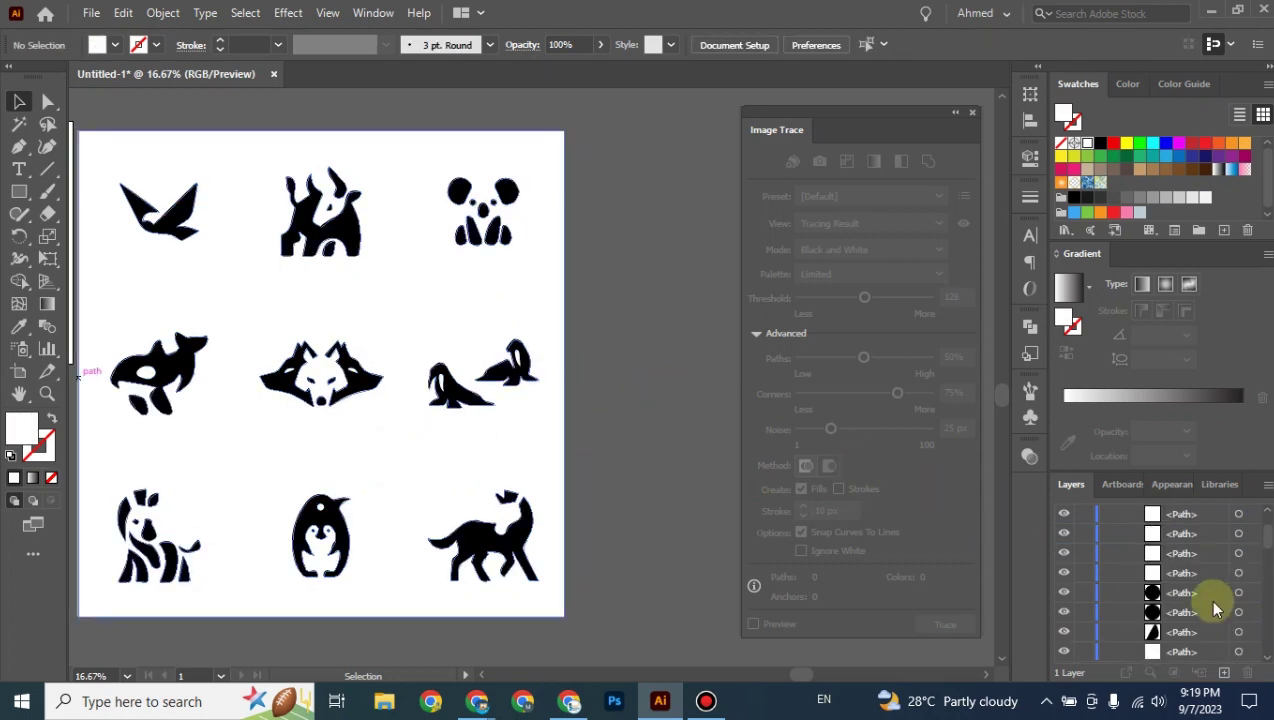
left_click(955, 120)
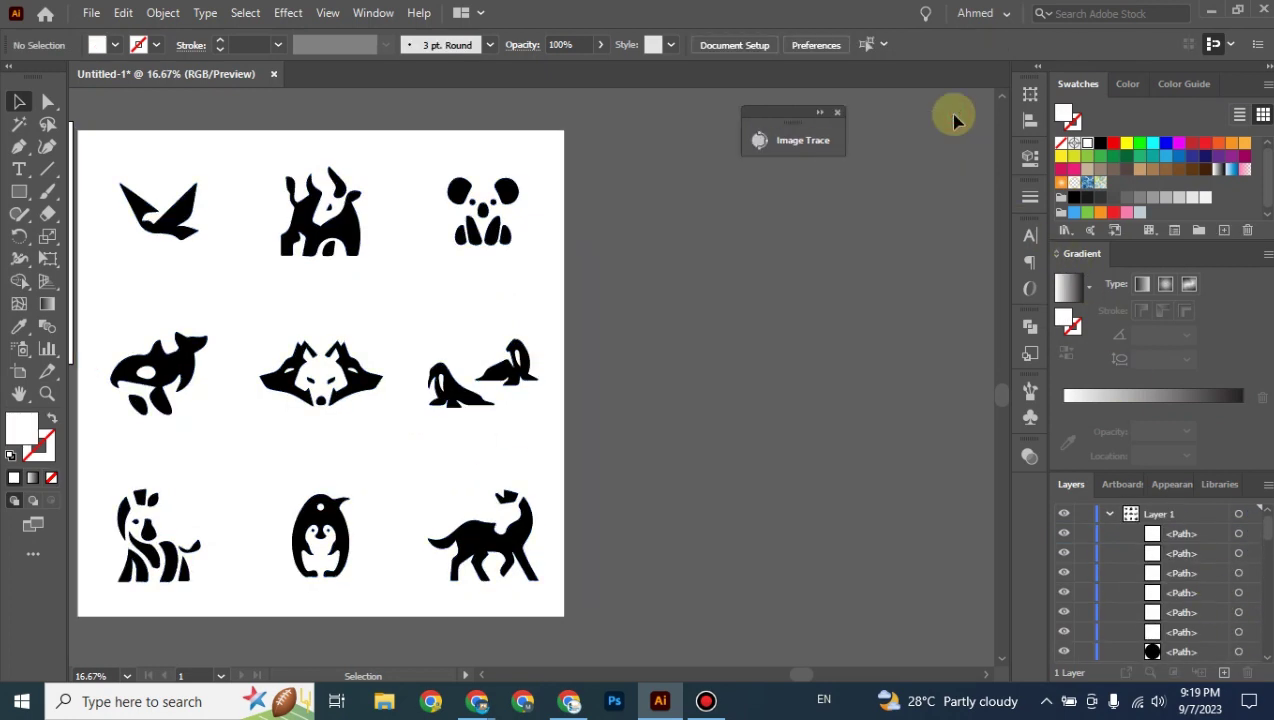
mouse_move(782, 119)
left_mouse_down()
mouse_move(940, 115)
mouse_move(928, 113)
left_mouse_up()
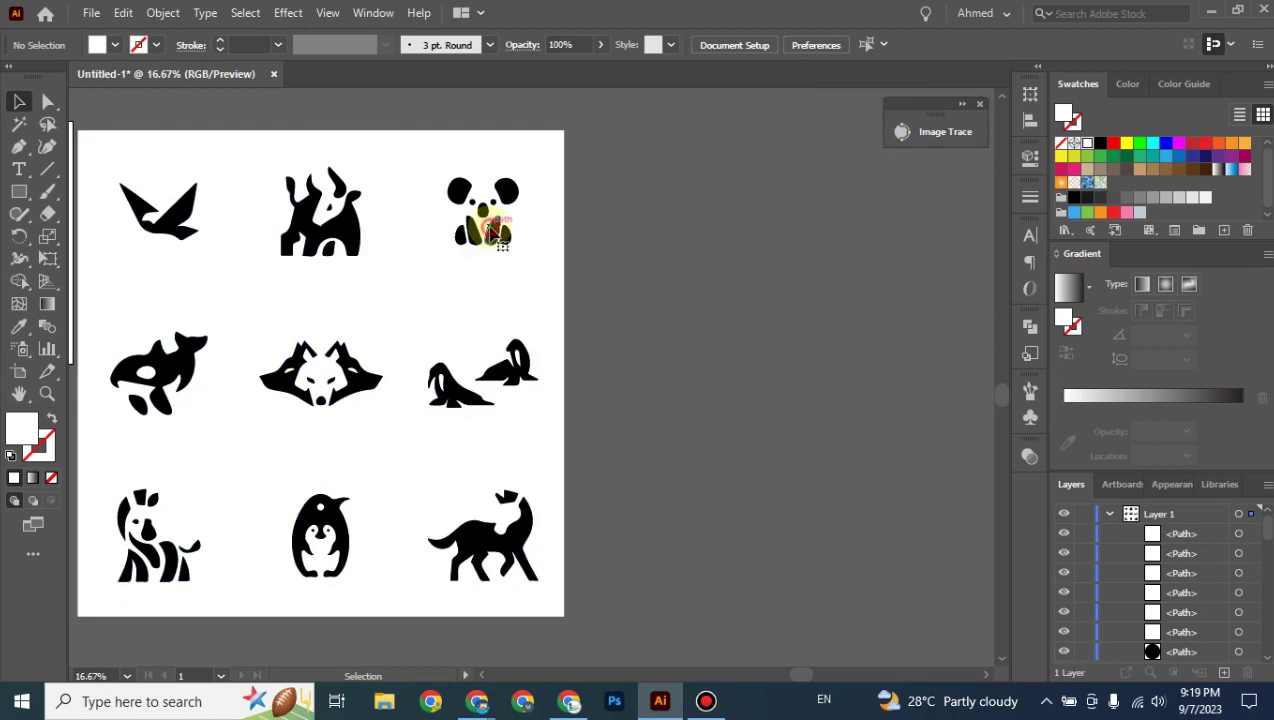
Confirm the koala's ear is a separate path, then select the white background compound path.
left_click(492, 234)
left_click(507, 190)
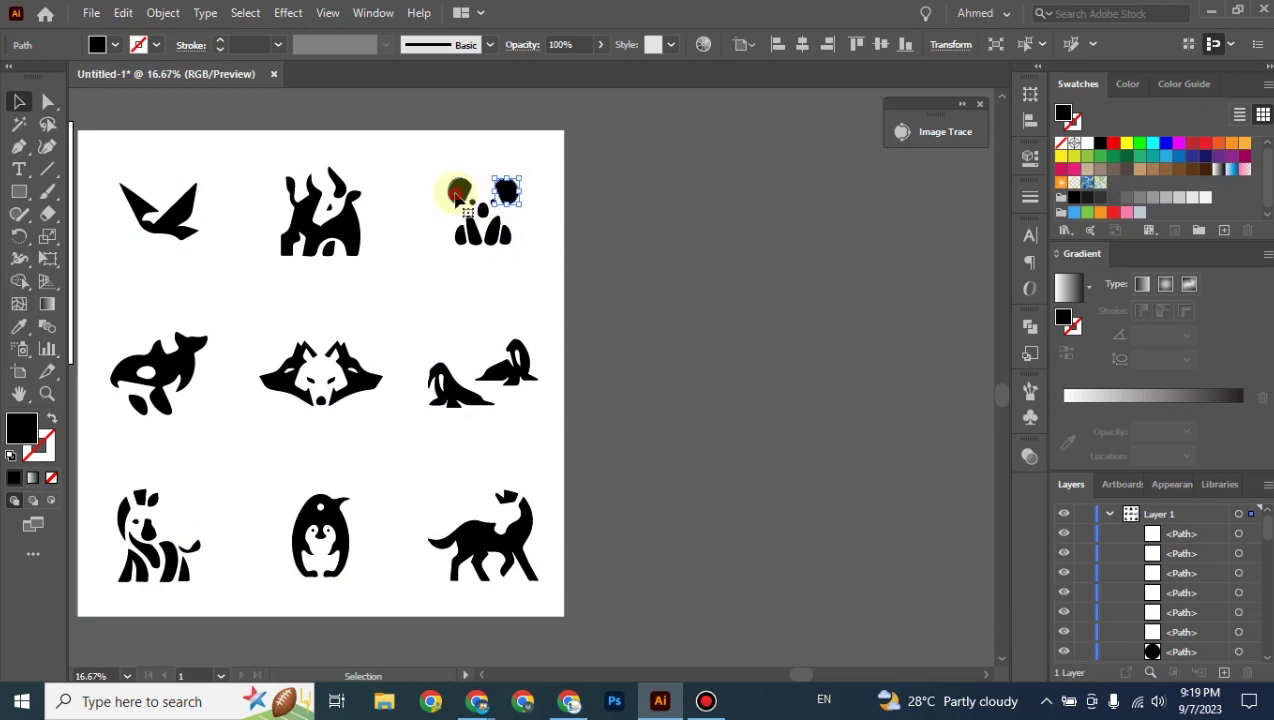
left_click_drag(483, 203, 462, 196)
left_click(662, 316)
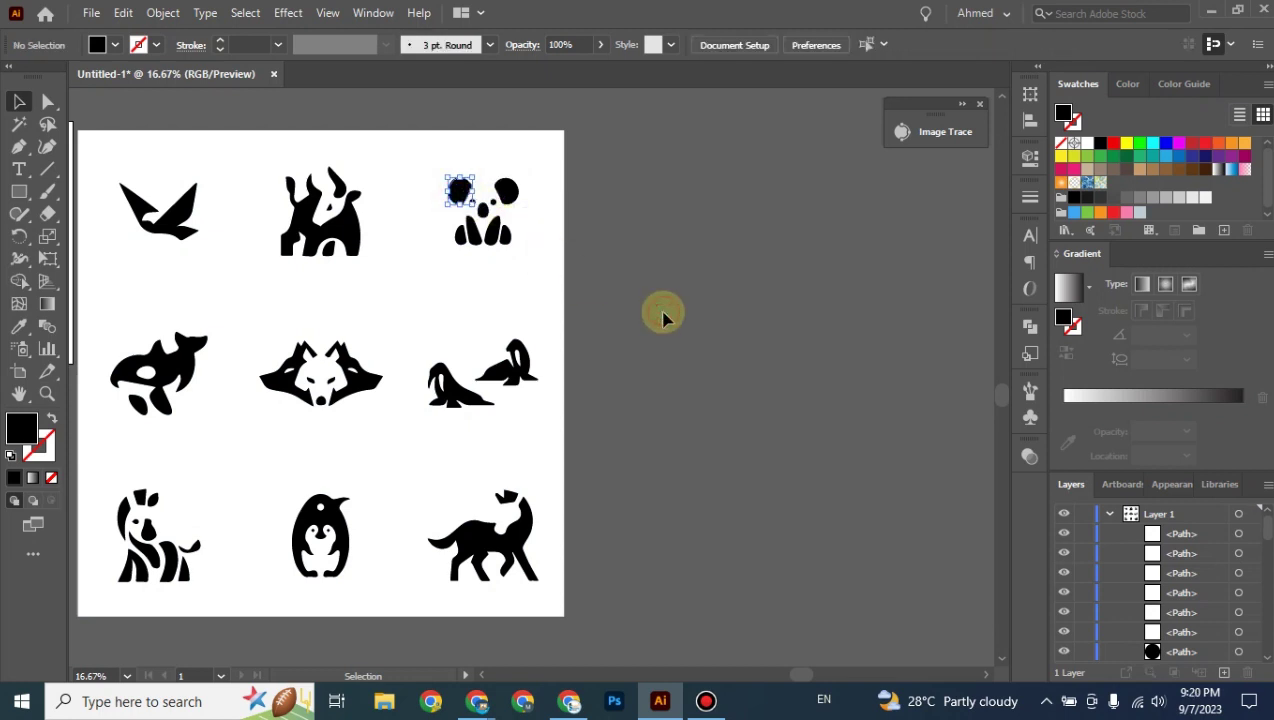
left_click(557, 314)
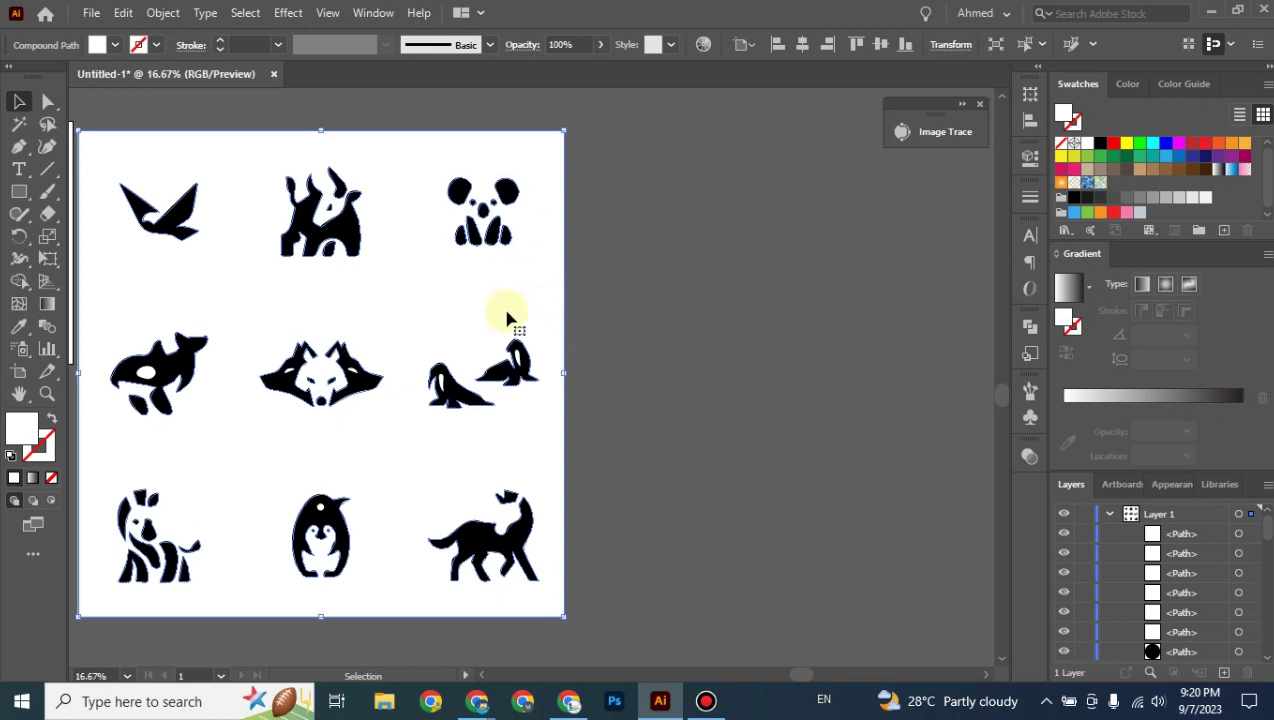
Drag the white background shape off to the right, leaving the animals standing alone.
mouse_move(478, 313)
left_mouse_down()
mouse_move(741, 330)
mouse_move(967, 313)
left_mouse_up()
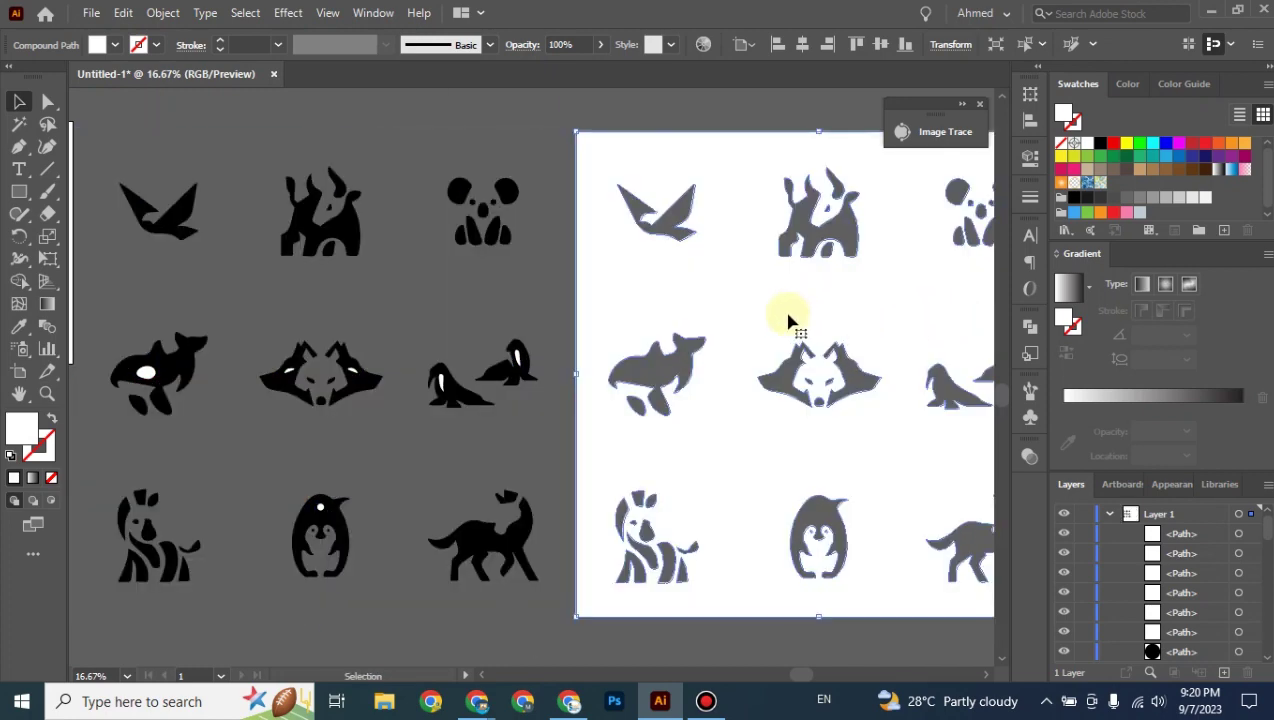
left_click(503, 148)
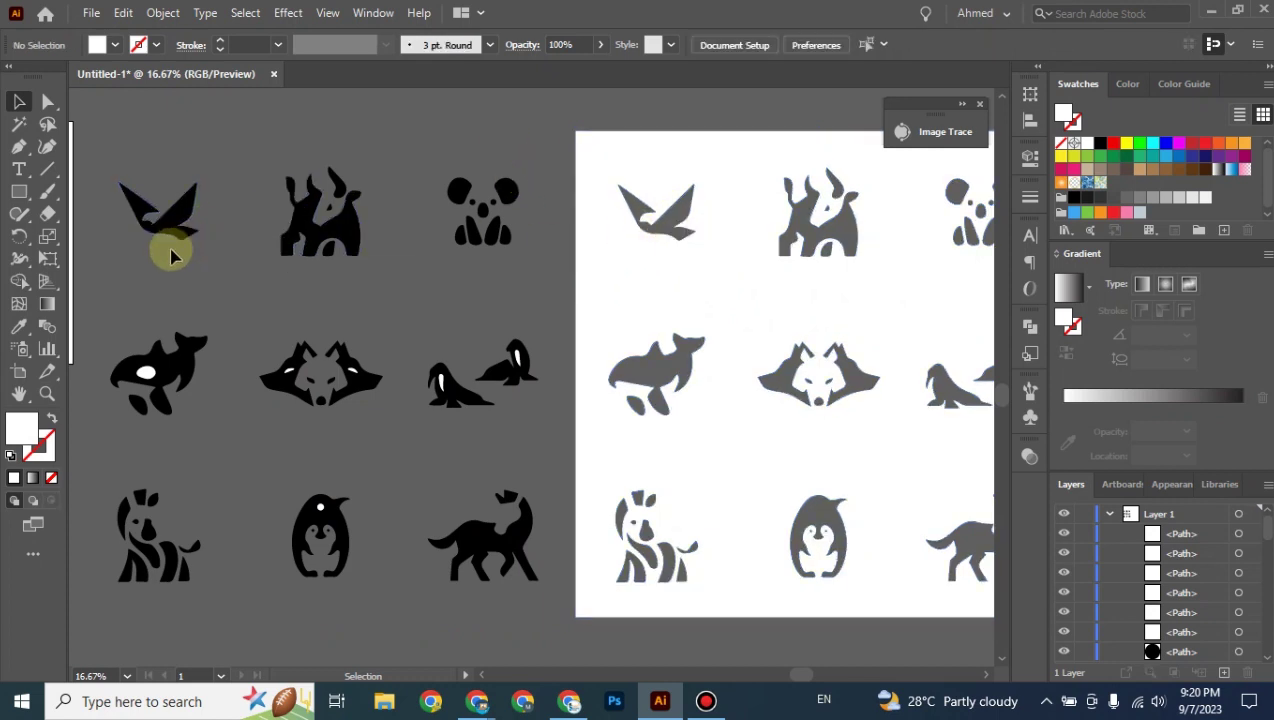
left_click_drag(168, 250, 283, 310)
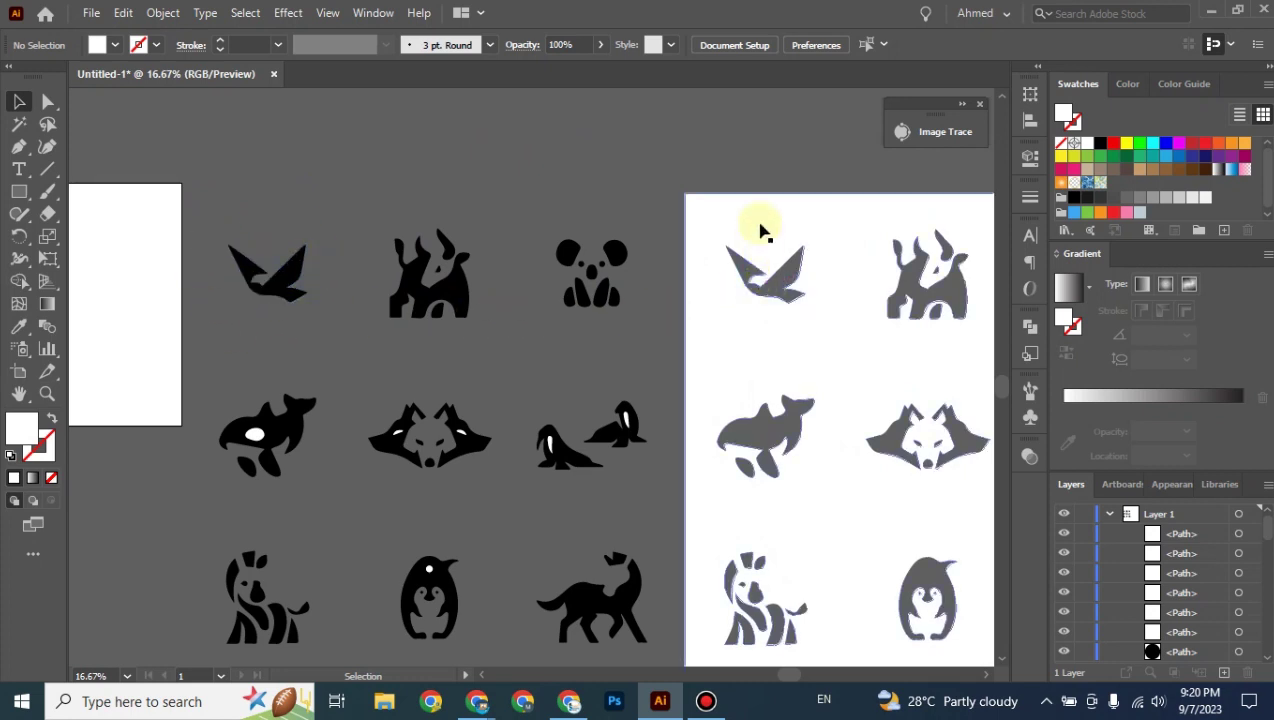
left_click_drag(754, 151, 532, 133)
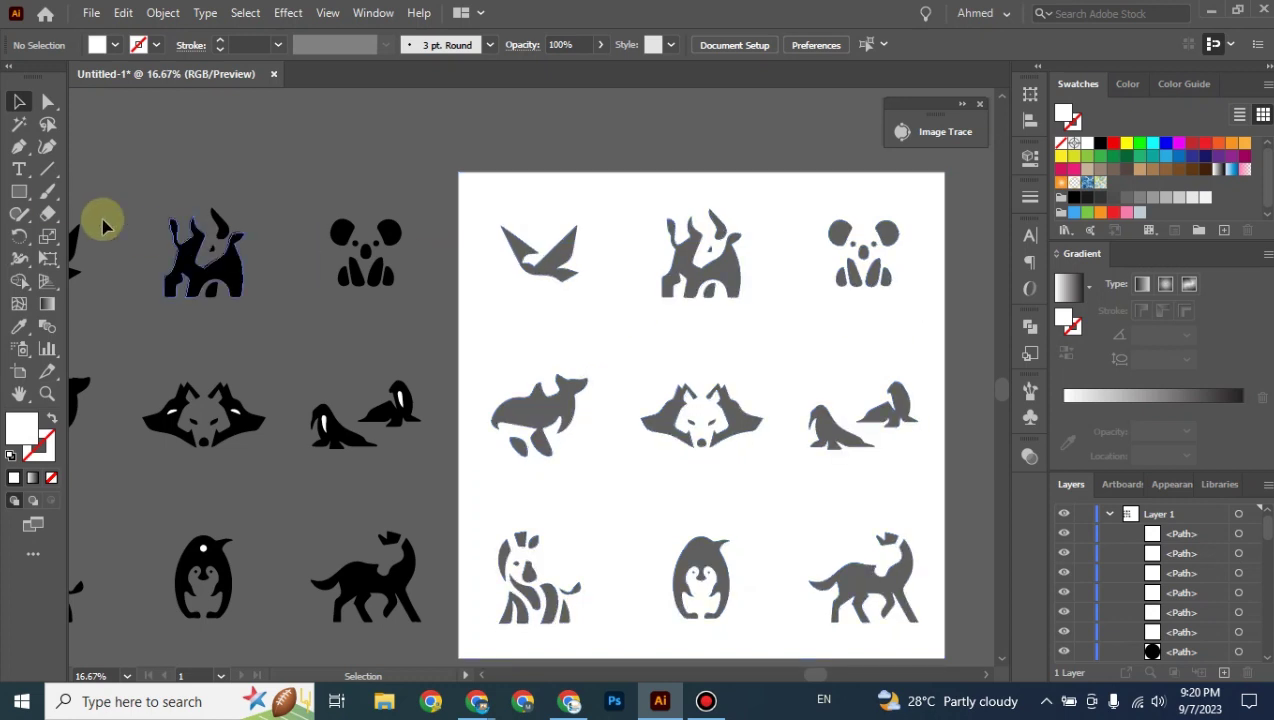
Draw a yellow rectangle over the top-left bird and send it to the back.
left_click(19, 191)
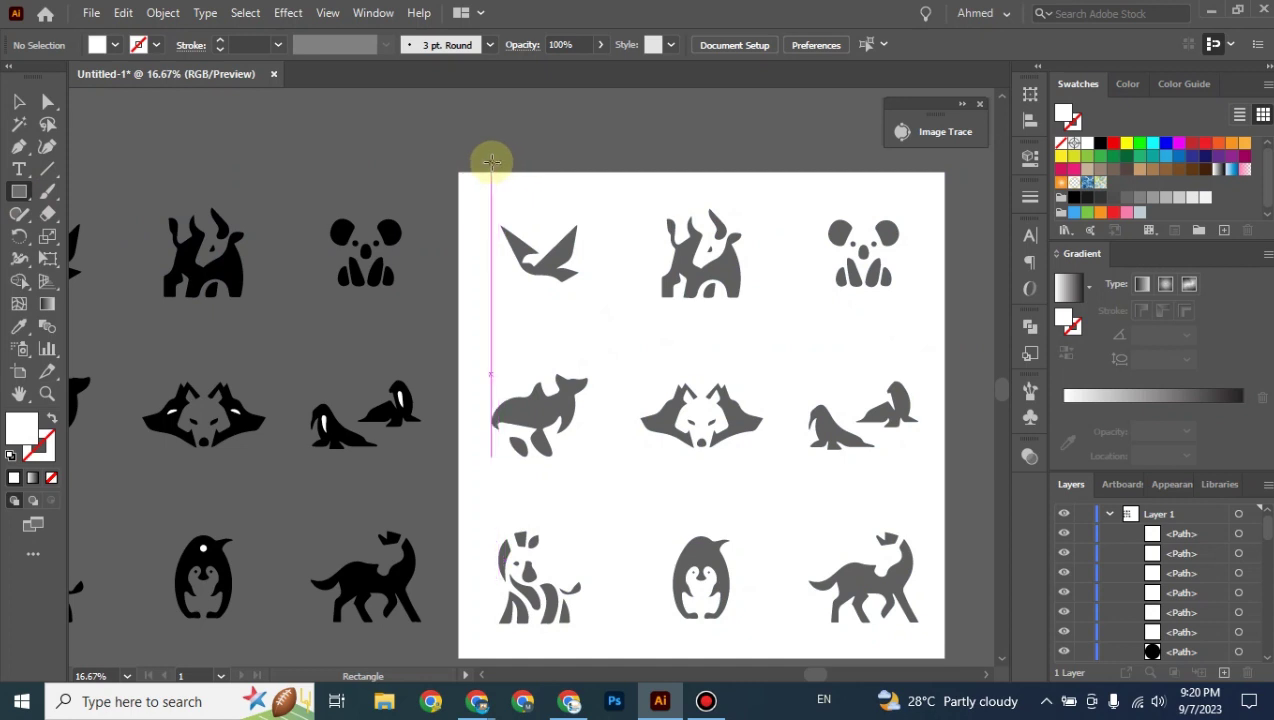
left_click_drag(490, 161, 603, 311)
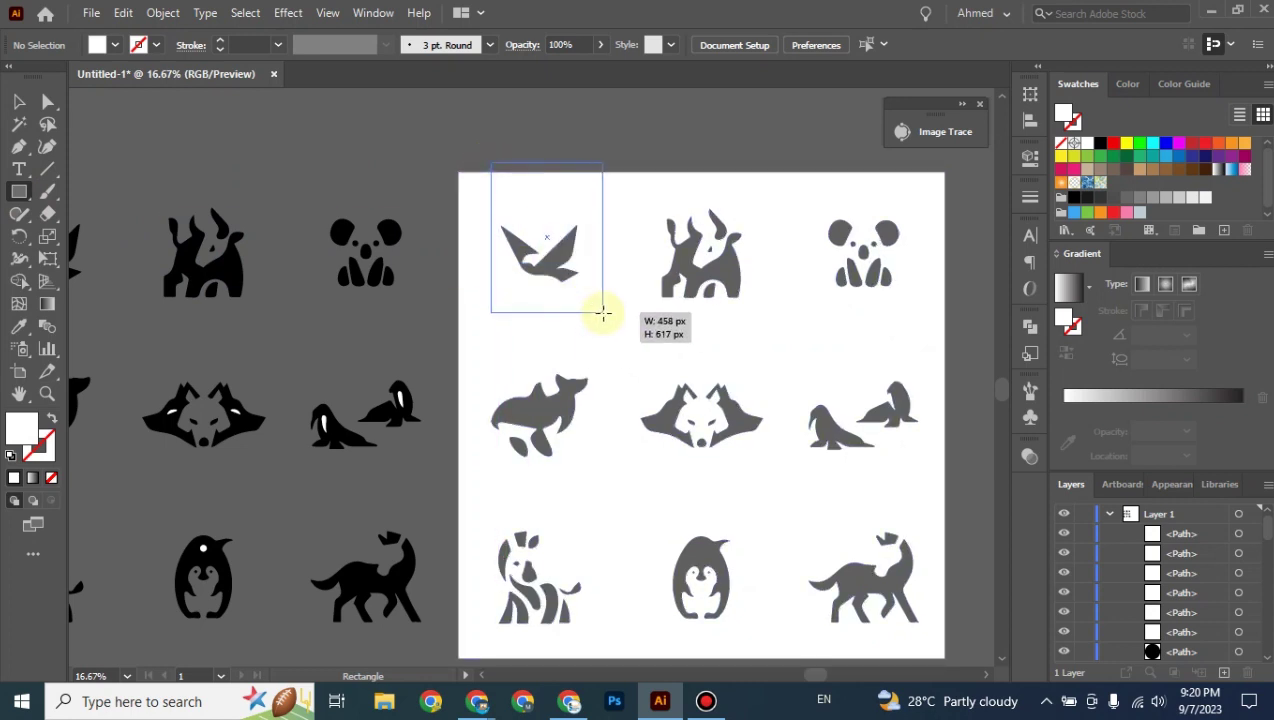
left_click(1126, 143)
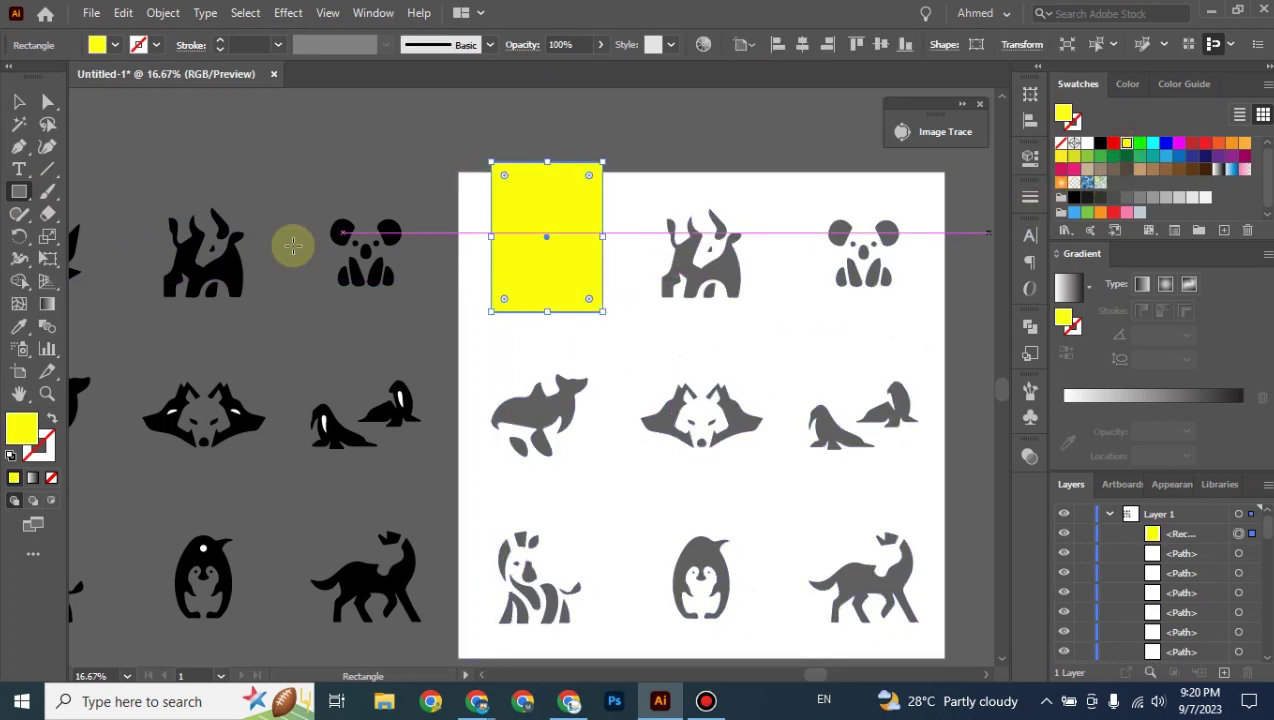
left_click(19, 101)
right_click(552, 212)
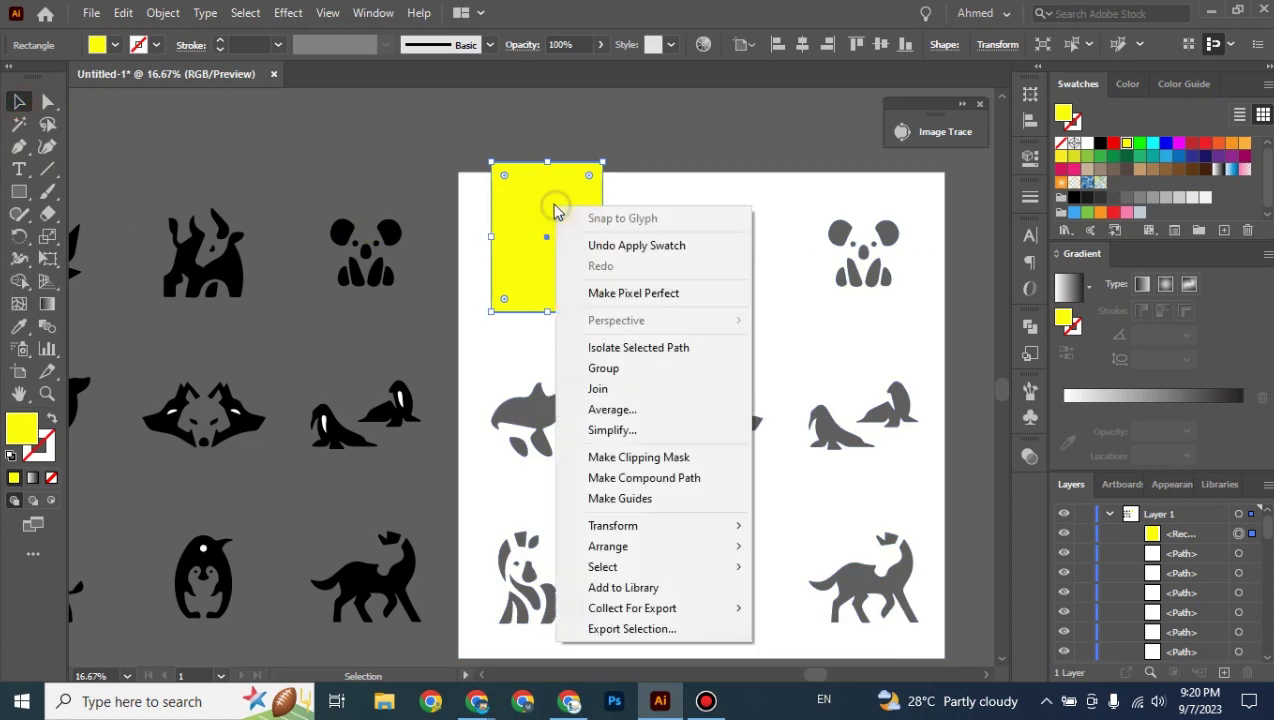
mouse_move(608, 546)
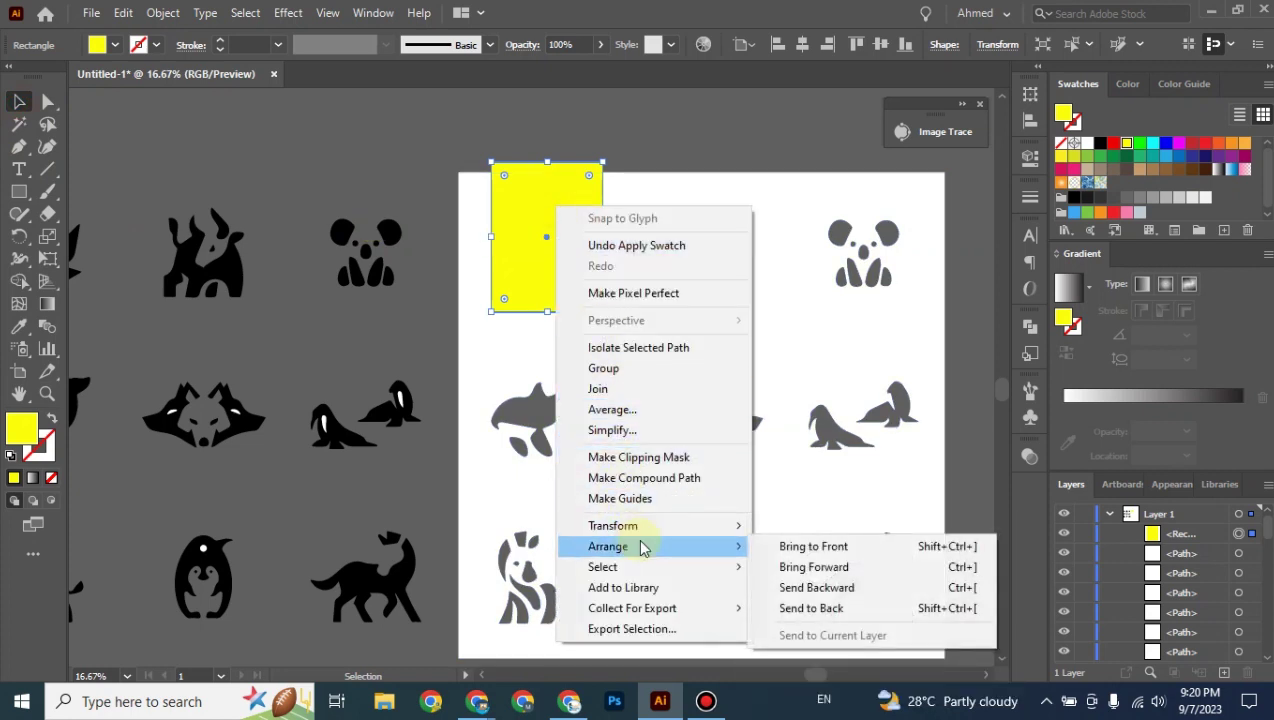
left_click(811, 608)
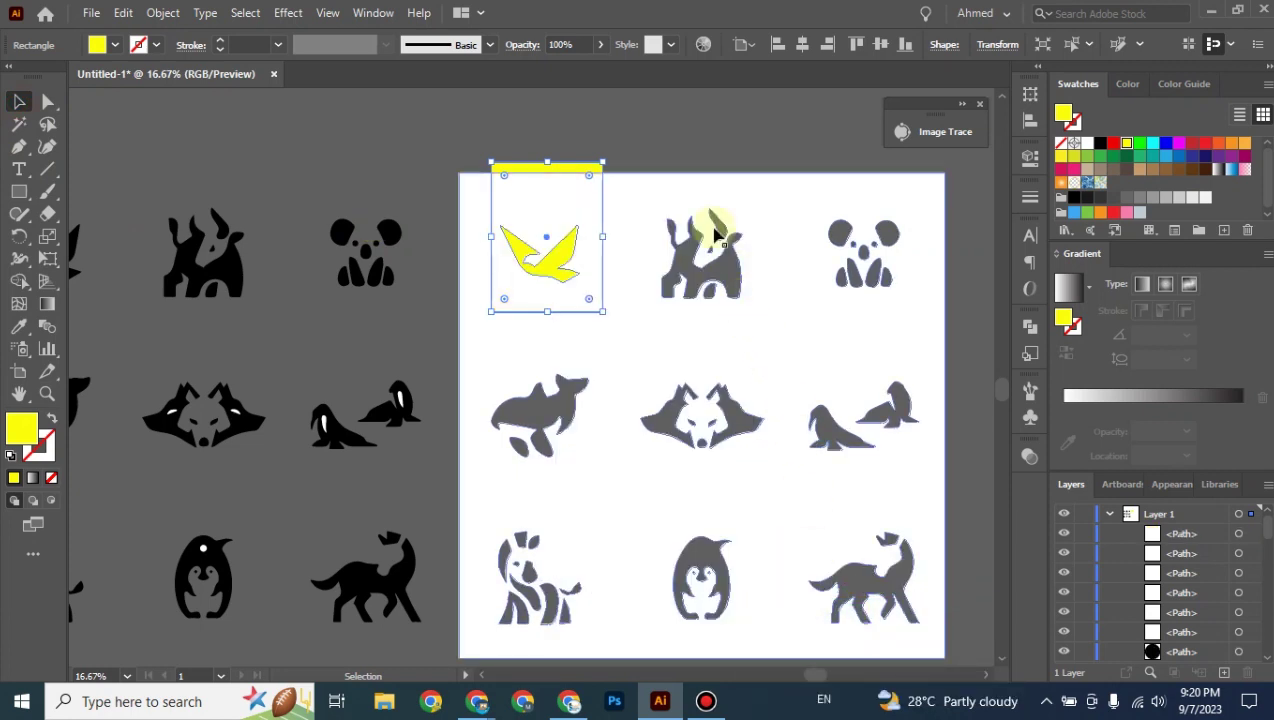
left_click(672, 143)
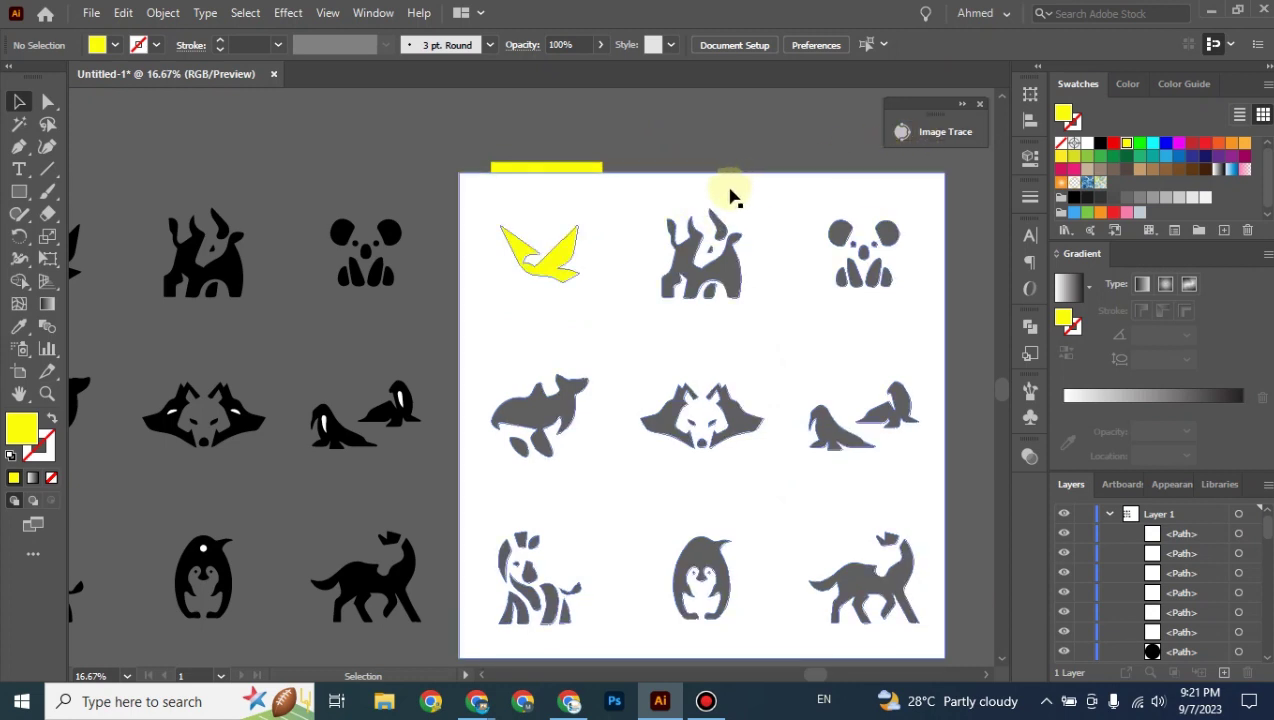
scroll(677, 142, "down", 1)
scroll(745, 94, "left", 5)
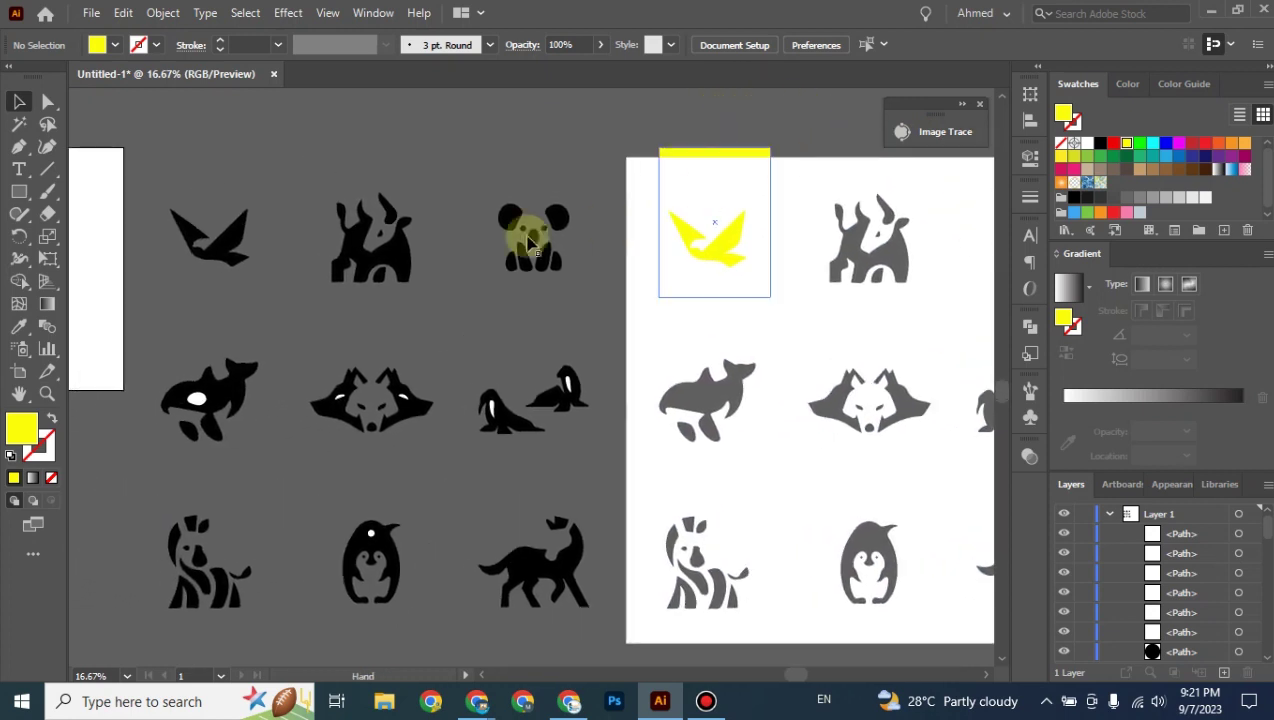
left_click(245, 250)
mouse_move(264, 233)
left_mouse_down()
mouse_move(370, 282)
mouse_move(422, 348)
mouse_move(392, 355)
left_mouse_up()
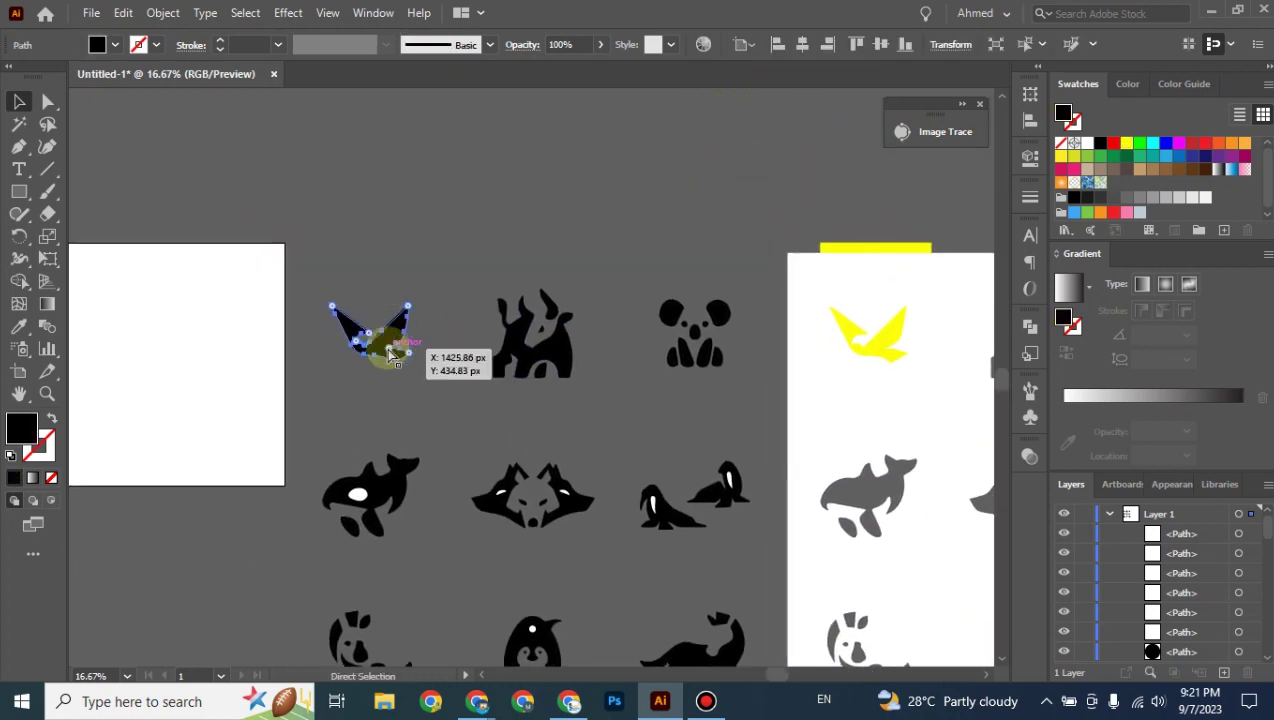
key("ctrl+1")
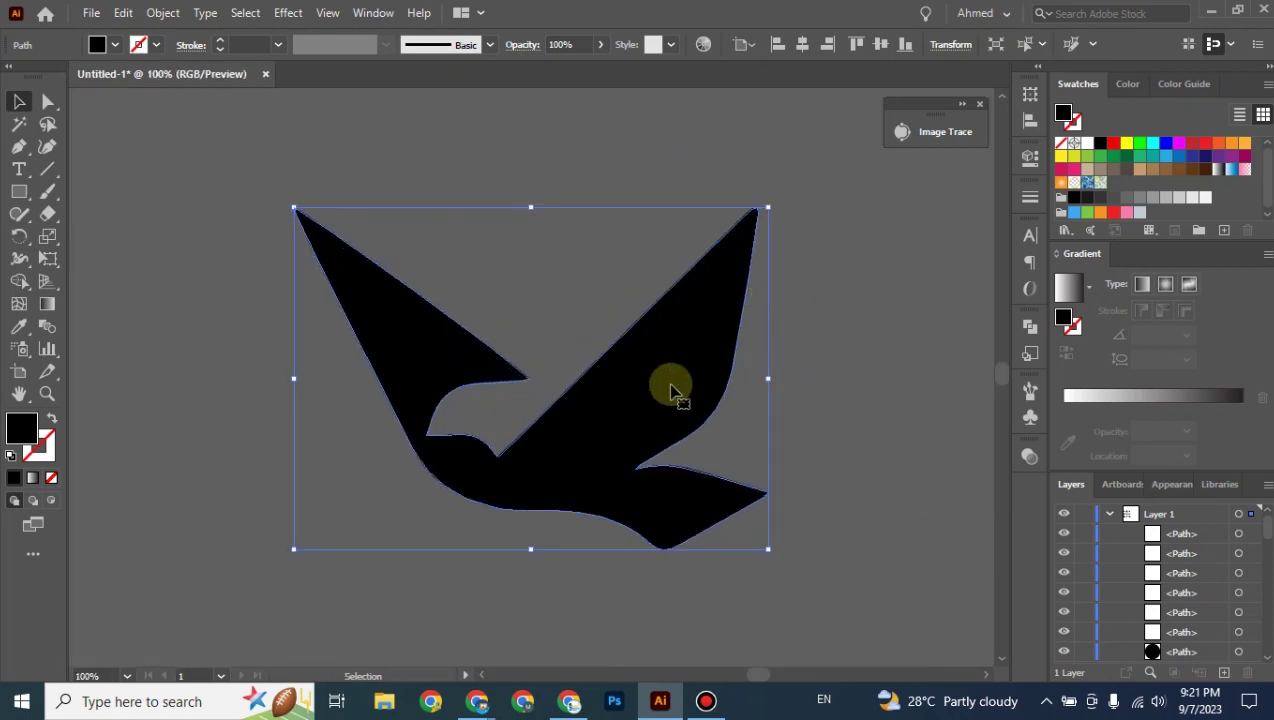
left_click_drag(884, 378, 576, 374)
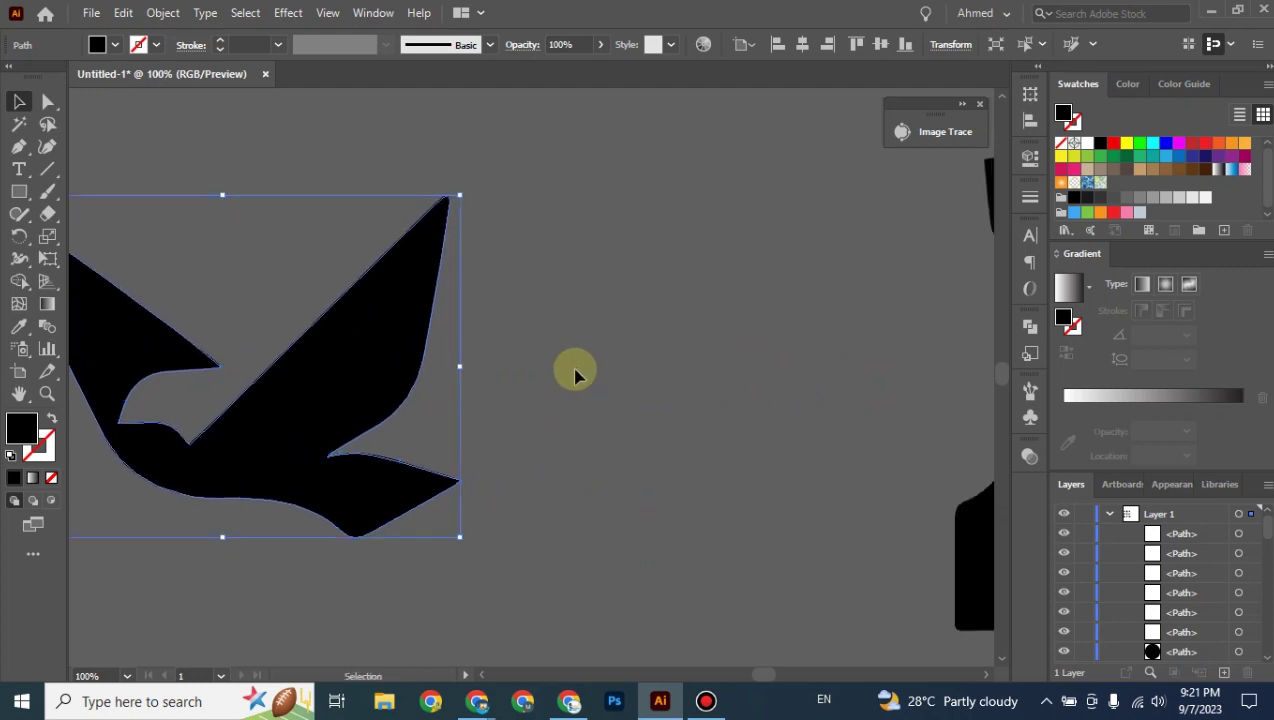
key("a")
key("ctrl+minus")
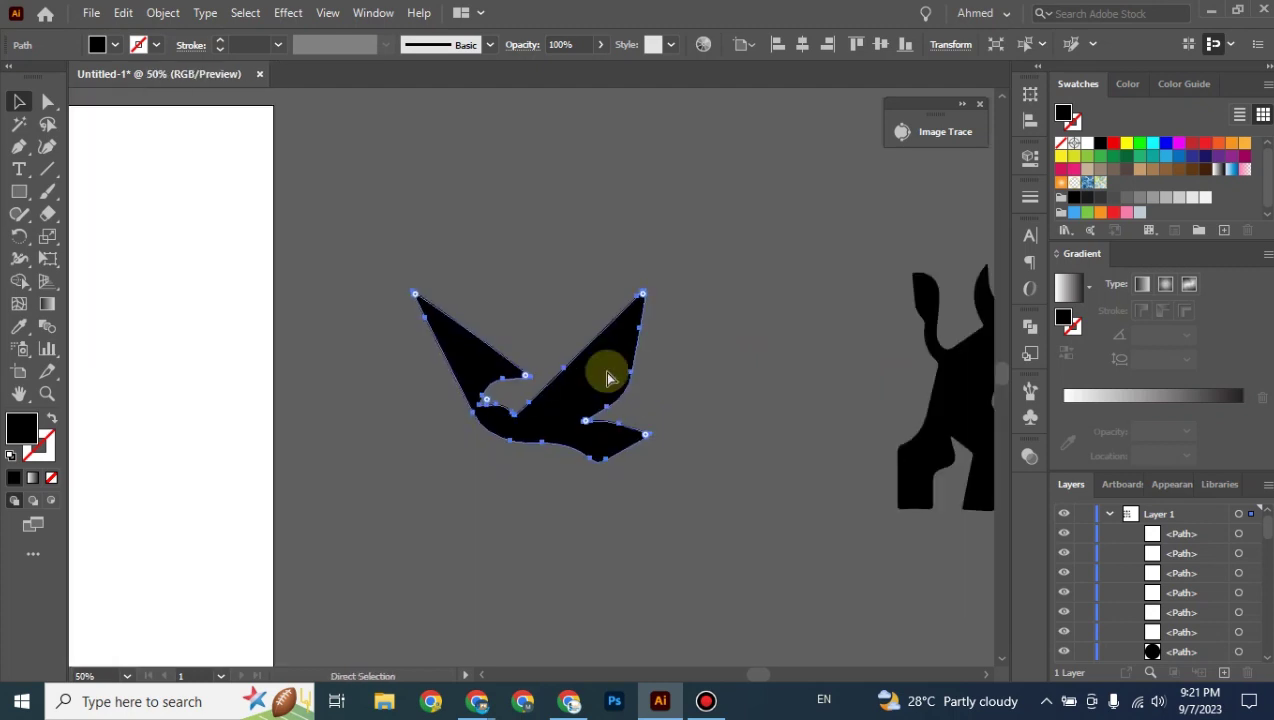
key("v")
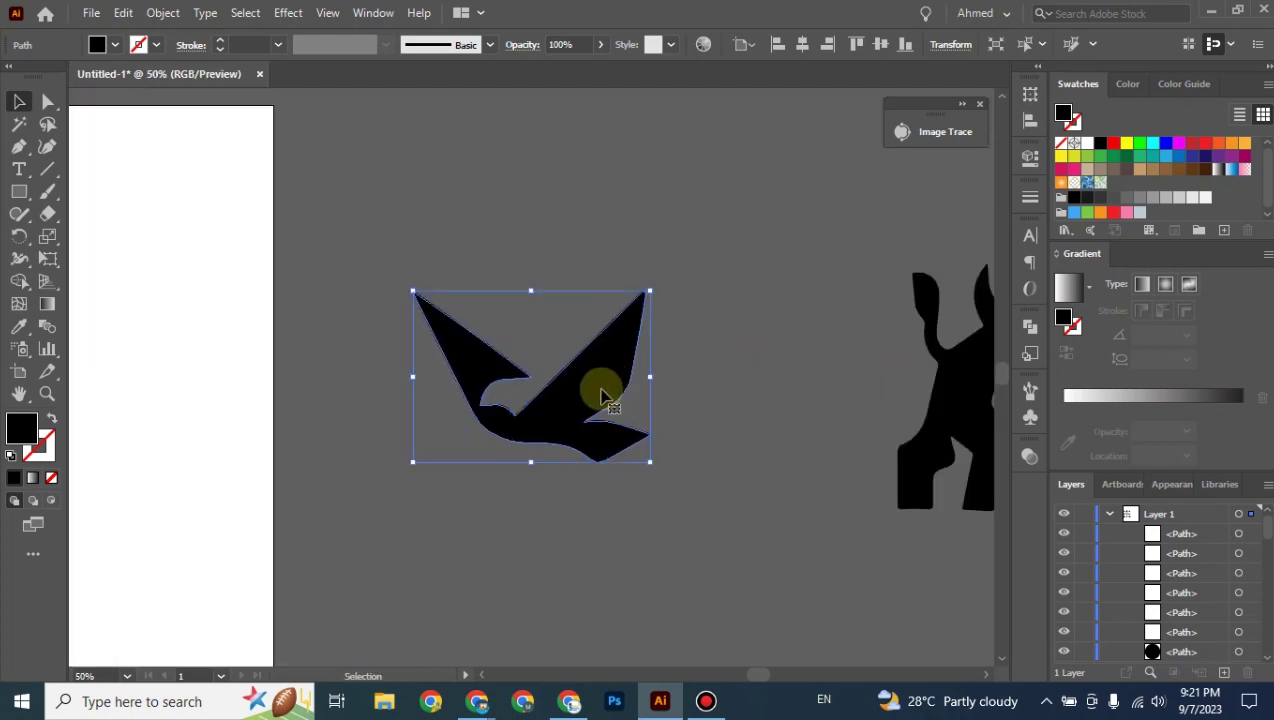
left_click_drag(771, 433, 389, 420)
left_click(685, 407)
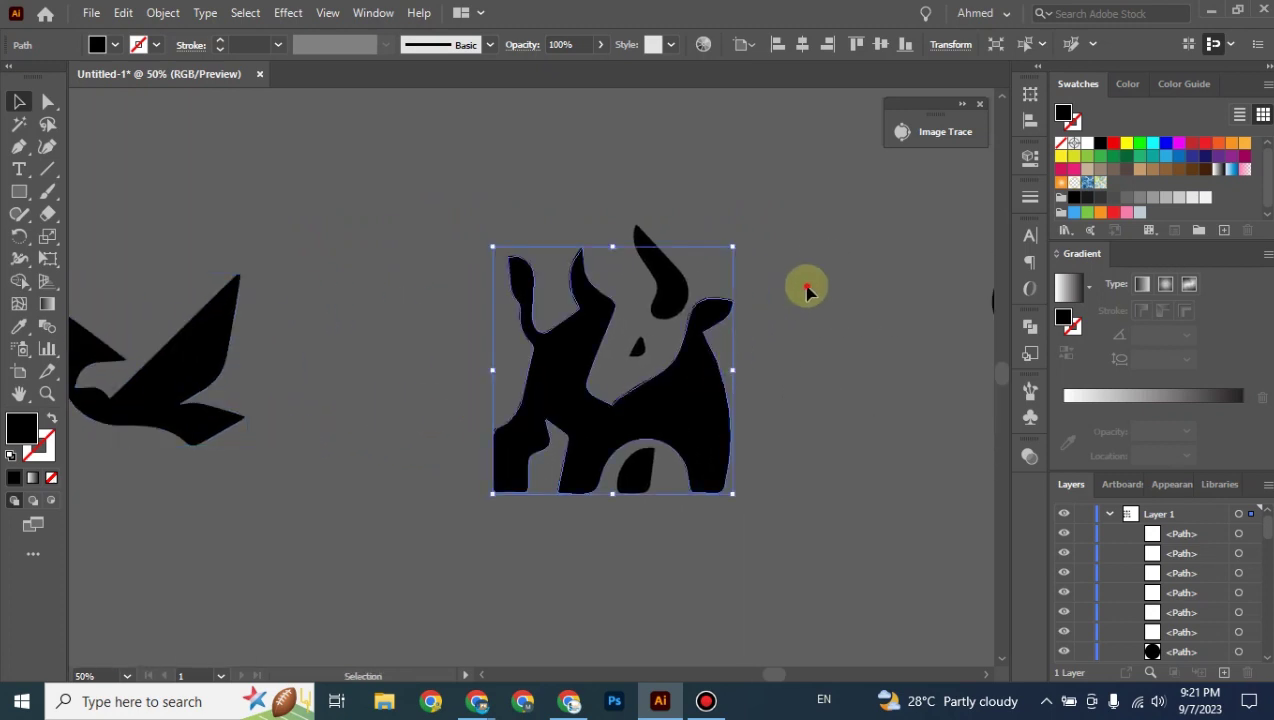
left_click(797, 213)
left_click_drag(797, 210, 483, 530)
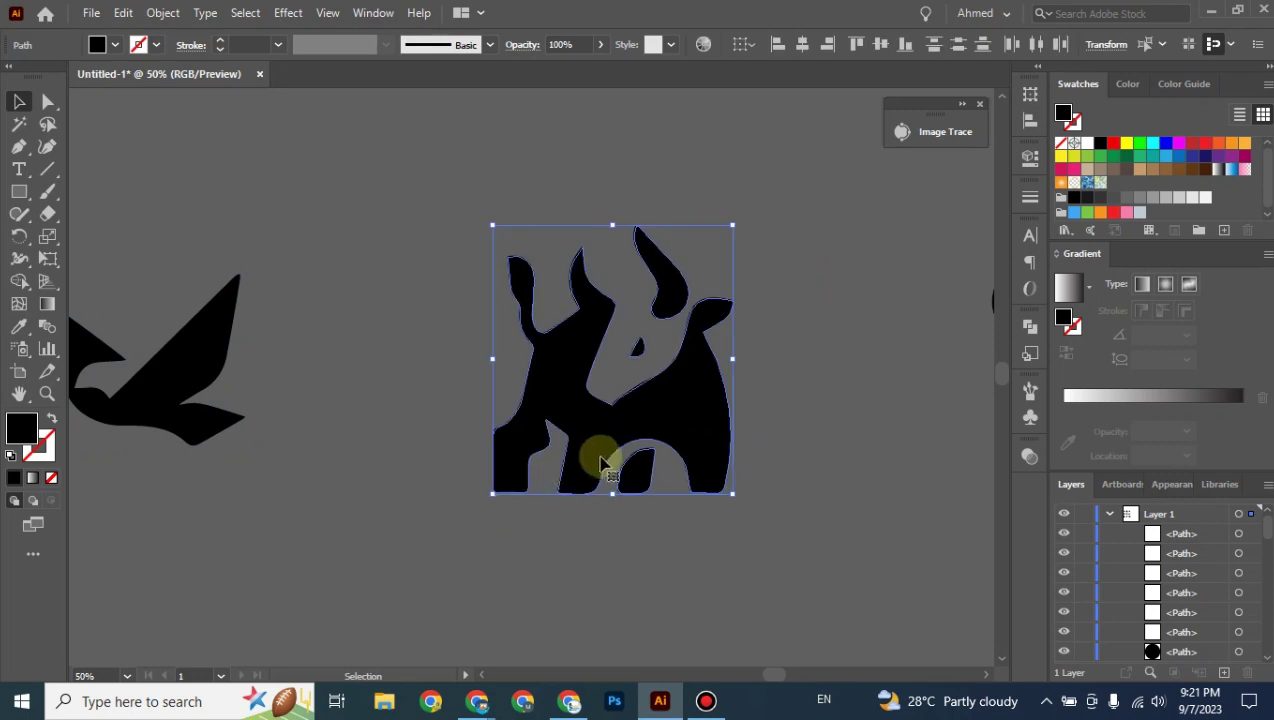
left_click(780, 418)
left_click(679, 293)
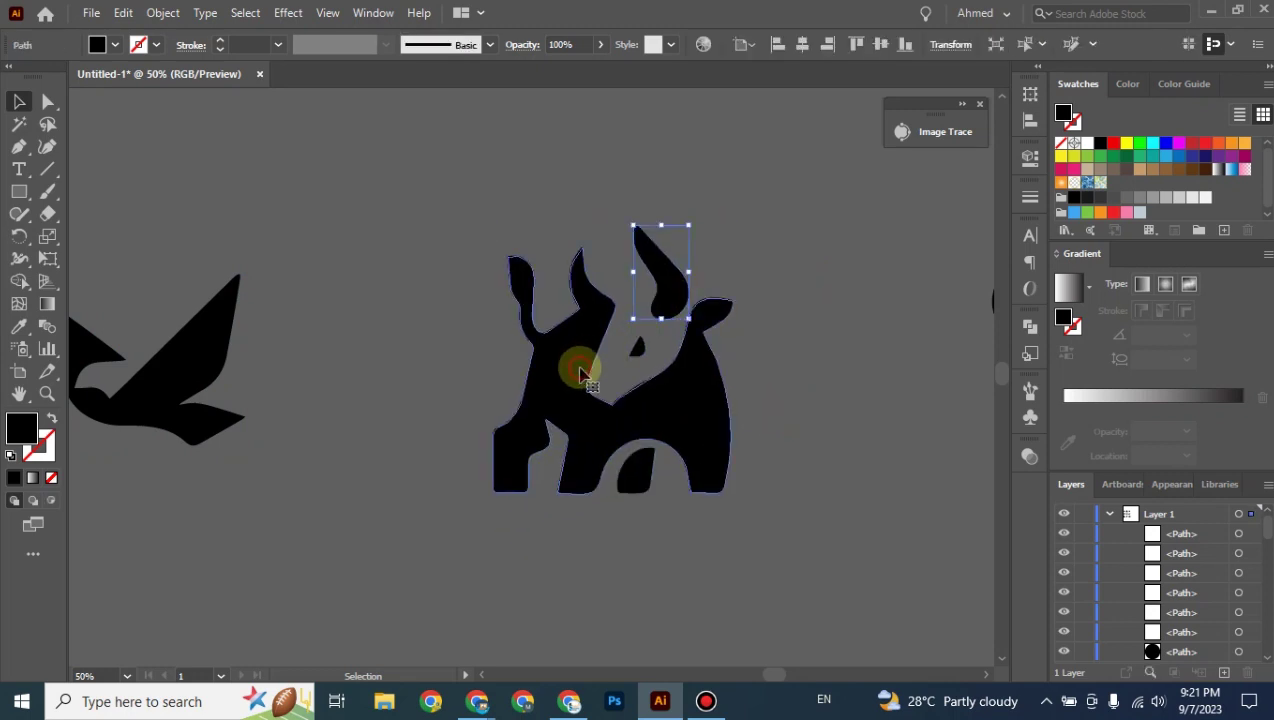
left_click(580, 373)
left_click(663, 284)
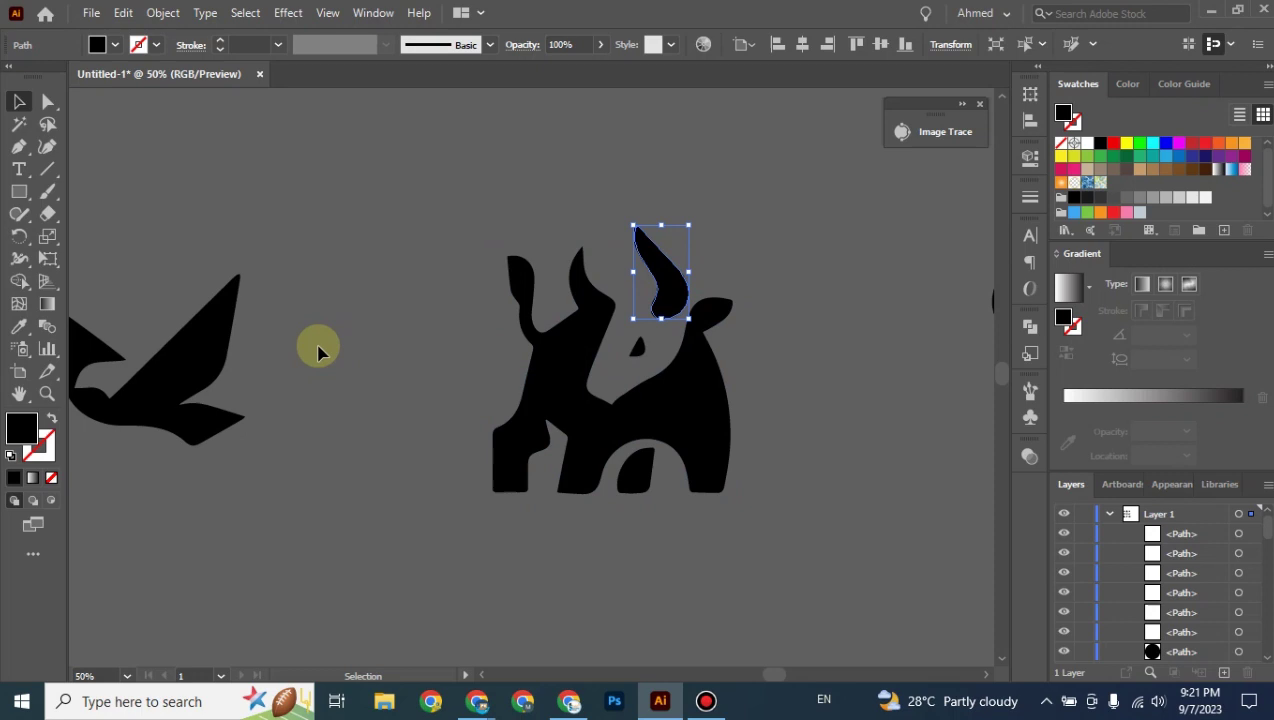
left_click(205, 370)
key("ctrl+minus")
key("ctrl+minus")
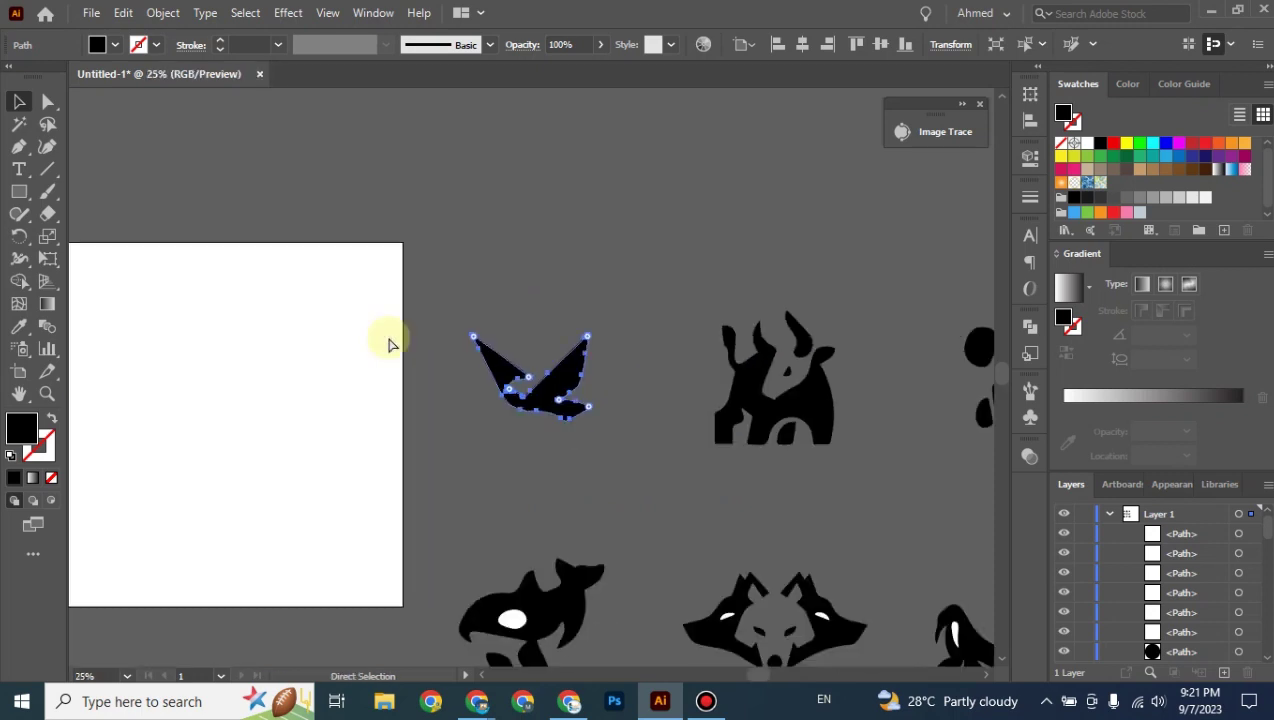
key("ctrl+minus")
left_click_drag(676, 287, 494, 202)
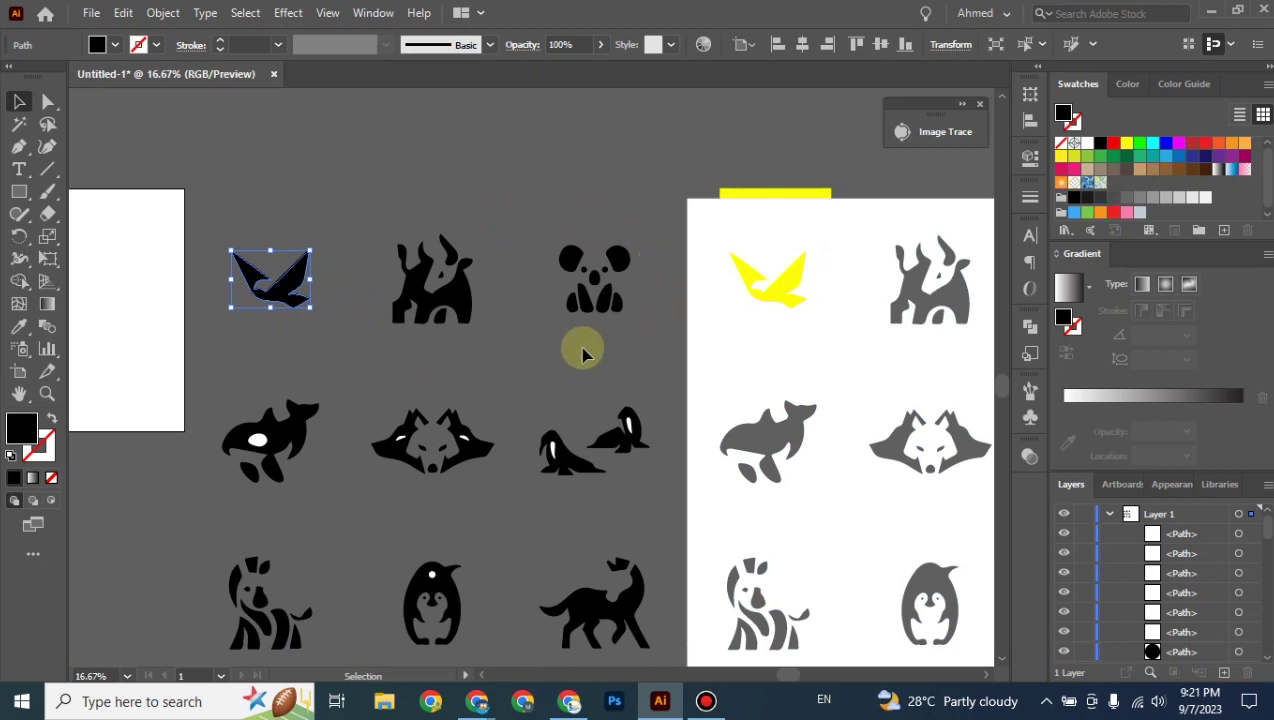
left_click(490, 182)
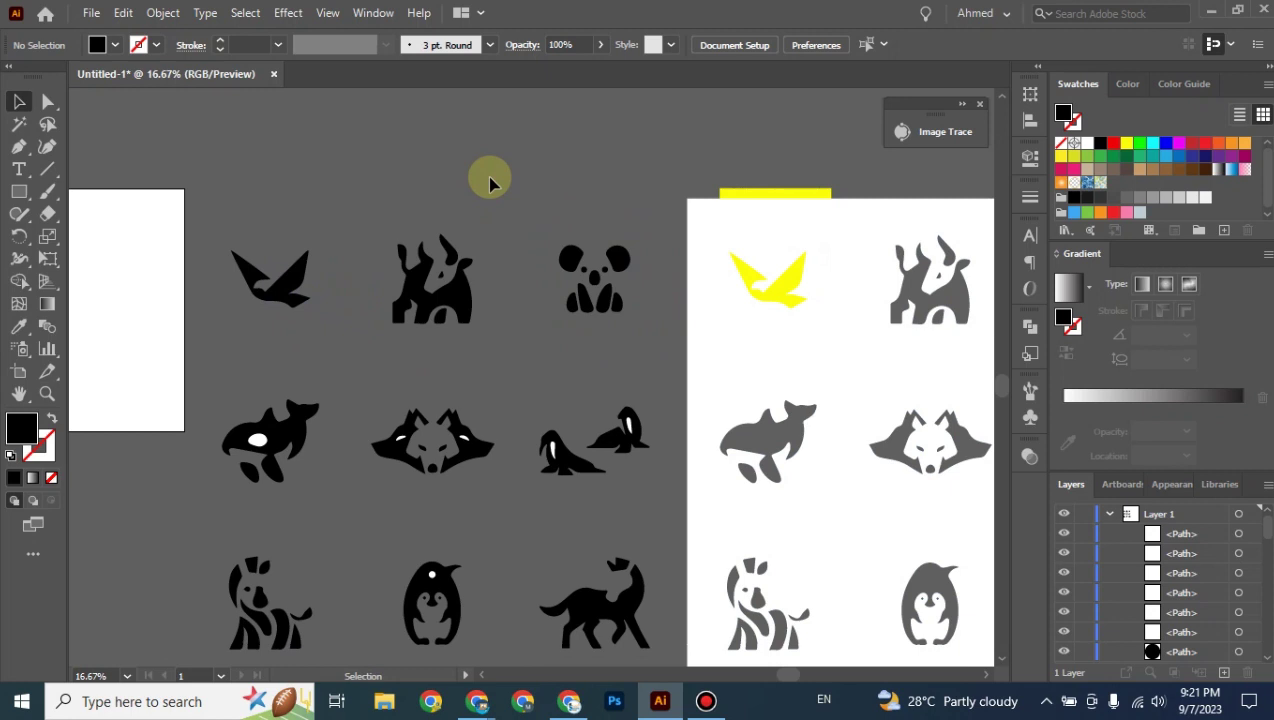
Nudge the grey traced animals into place, then delete the yellow rectangle behind the bird.
left_click_drag(490, 182, 152, 124)
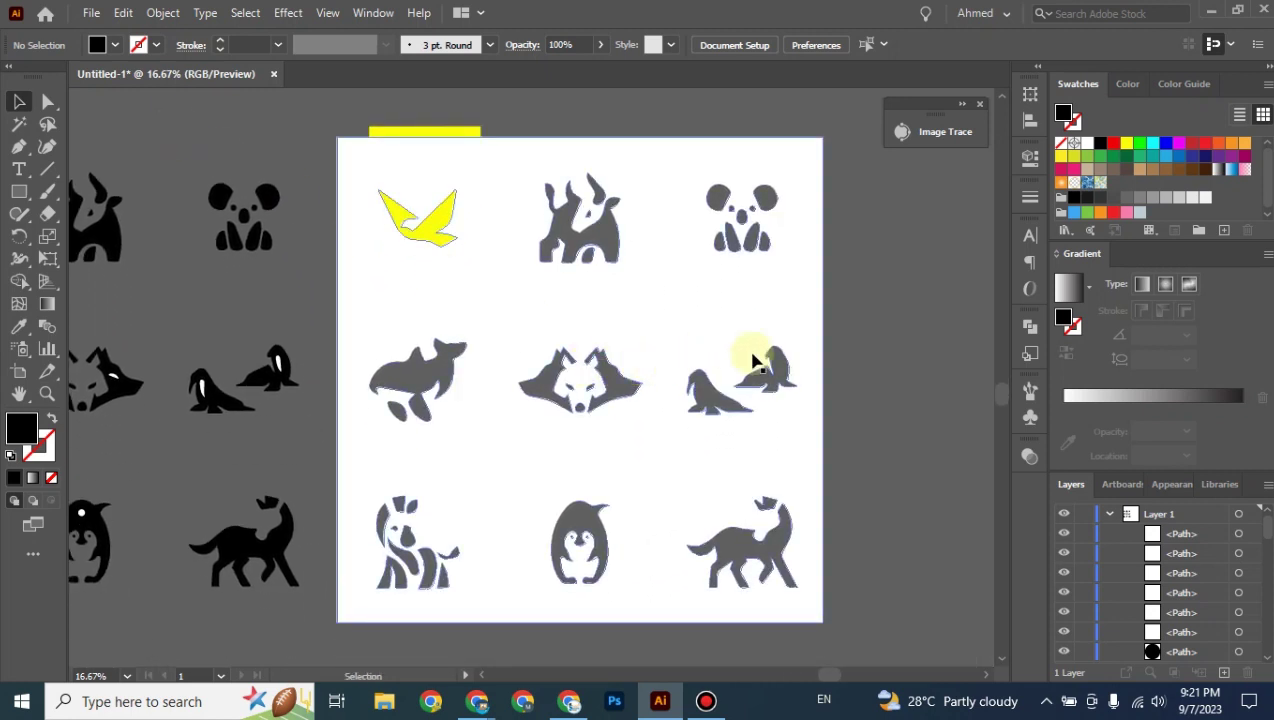
mouse_move(720, 362)
left_mouse_down()
mouse_move(775, 352)
mouse_move(754, 323)
left_mouse_up()
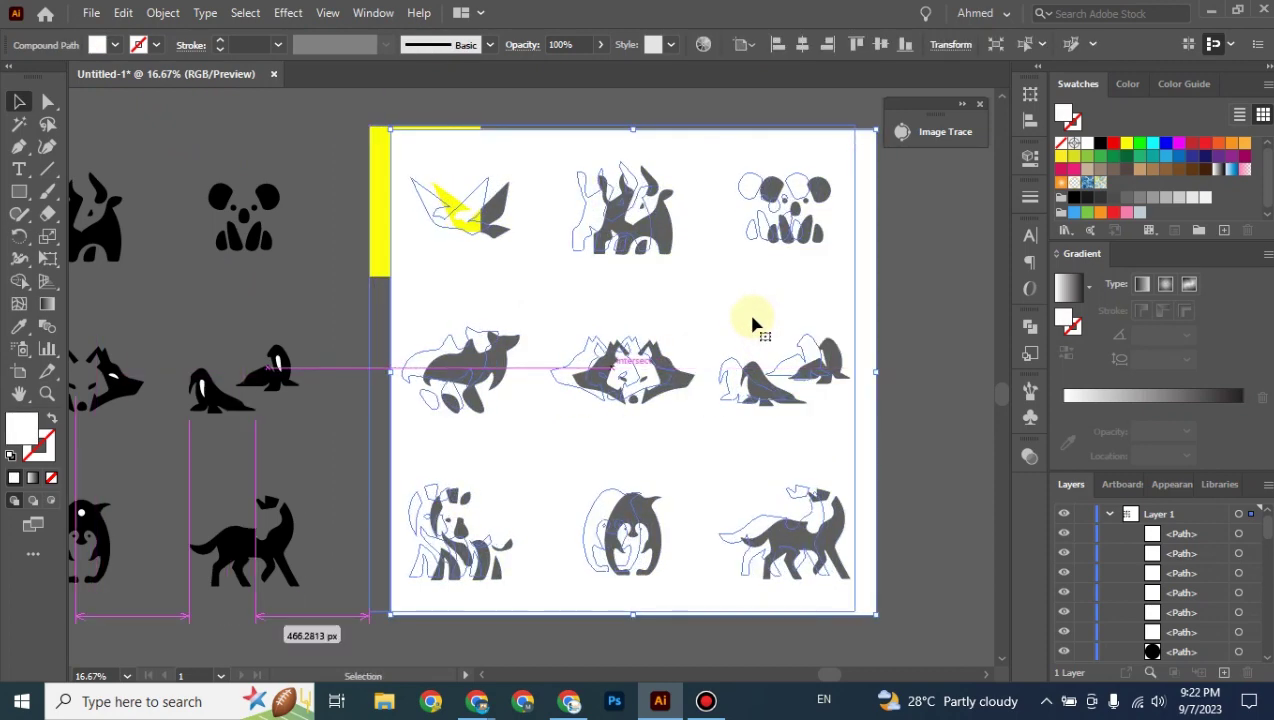
left_click_drag(816, 307, 810, 311)
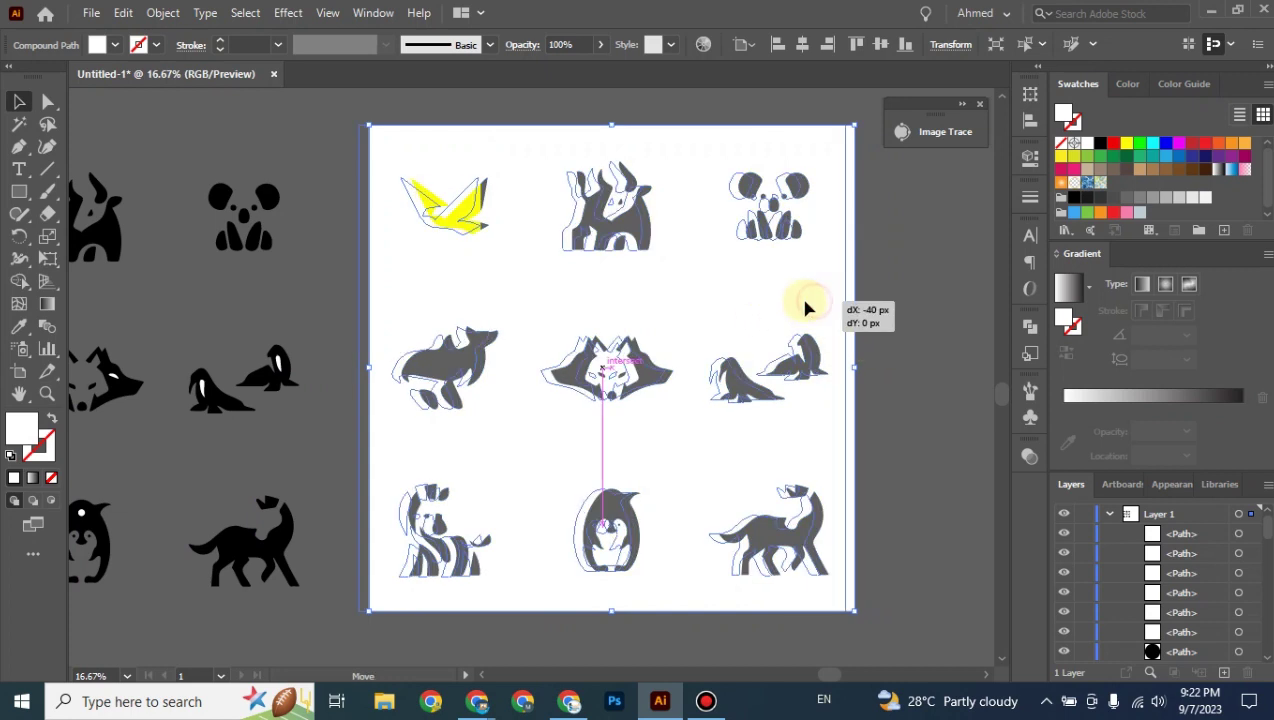
left_click(912, 341)
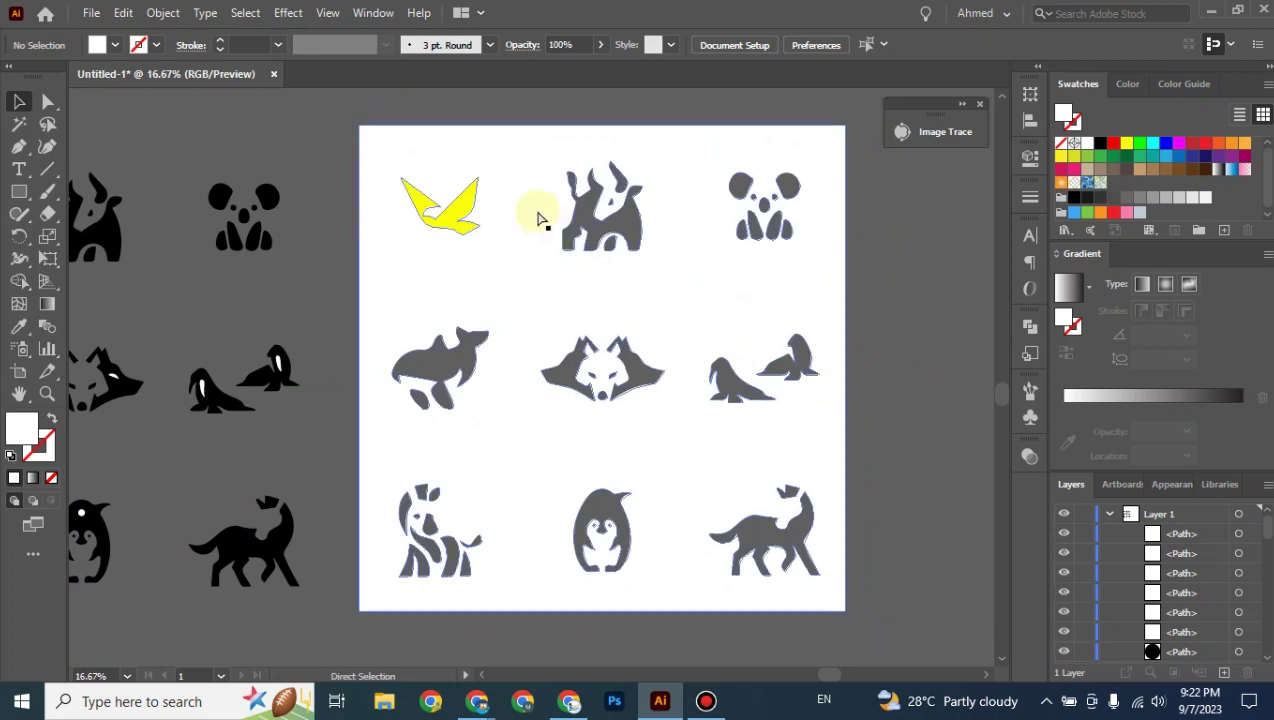
left_click(558, 242)
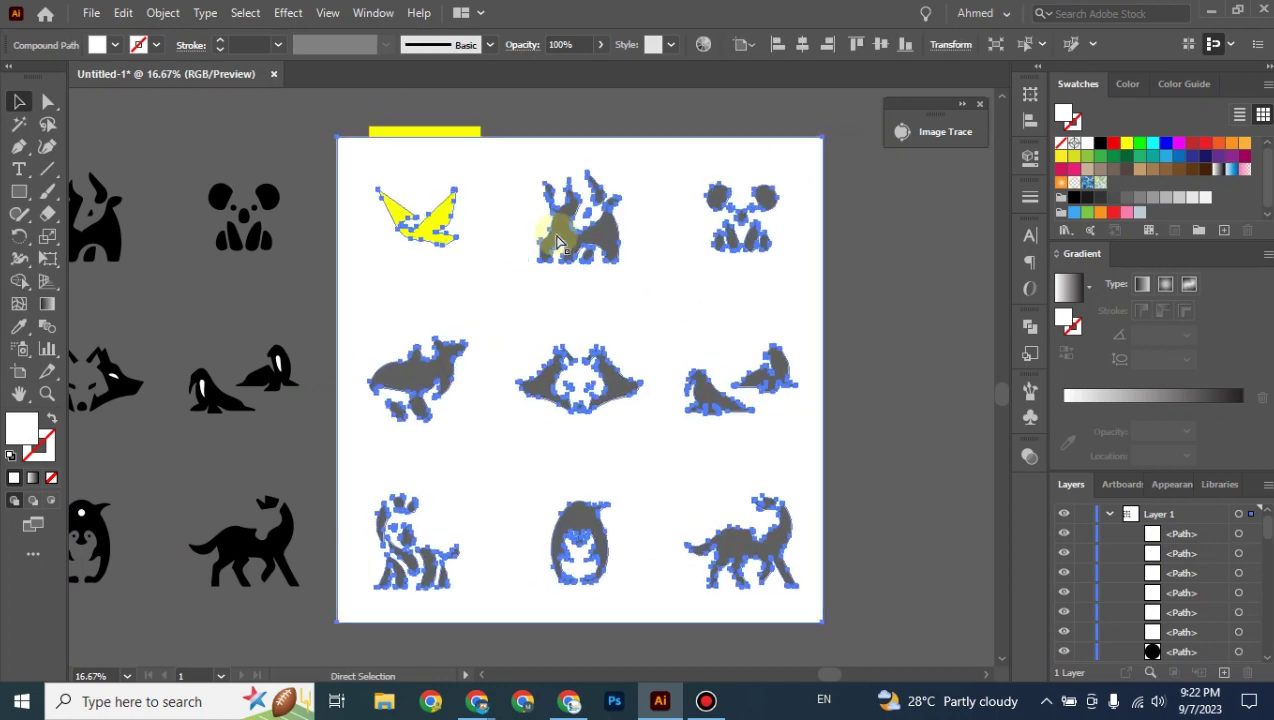
left_click(427, 193)
key("Delete")
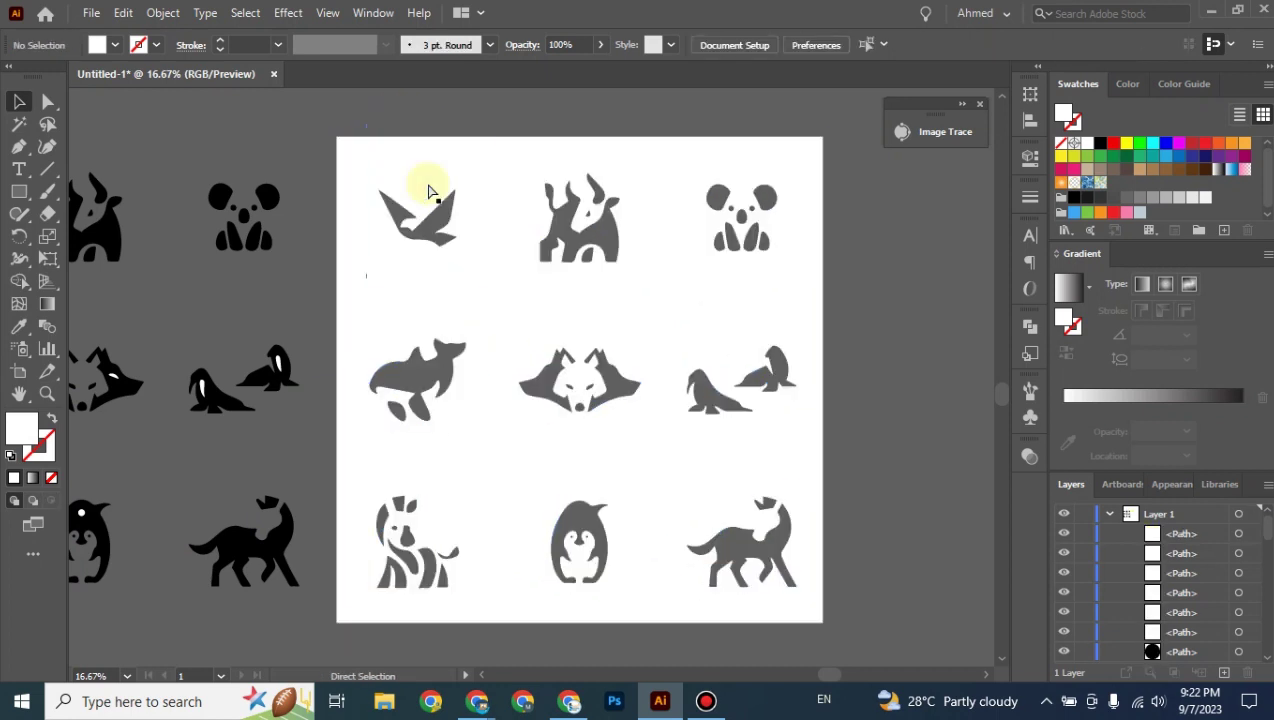
Undo back to the untraced linked animal image and pull the Image Trace panel out of the dock.
key("ctrl+z")
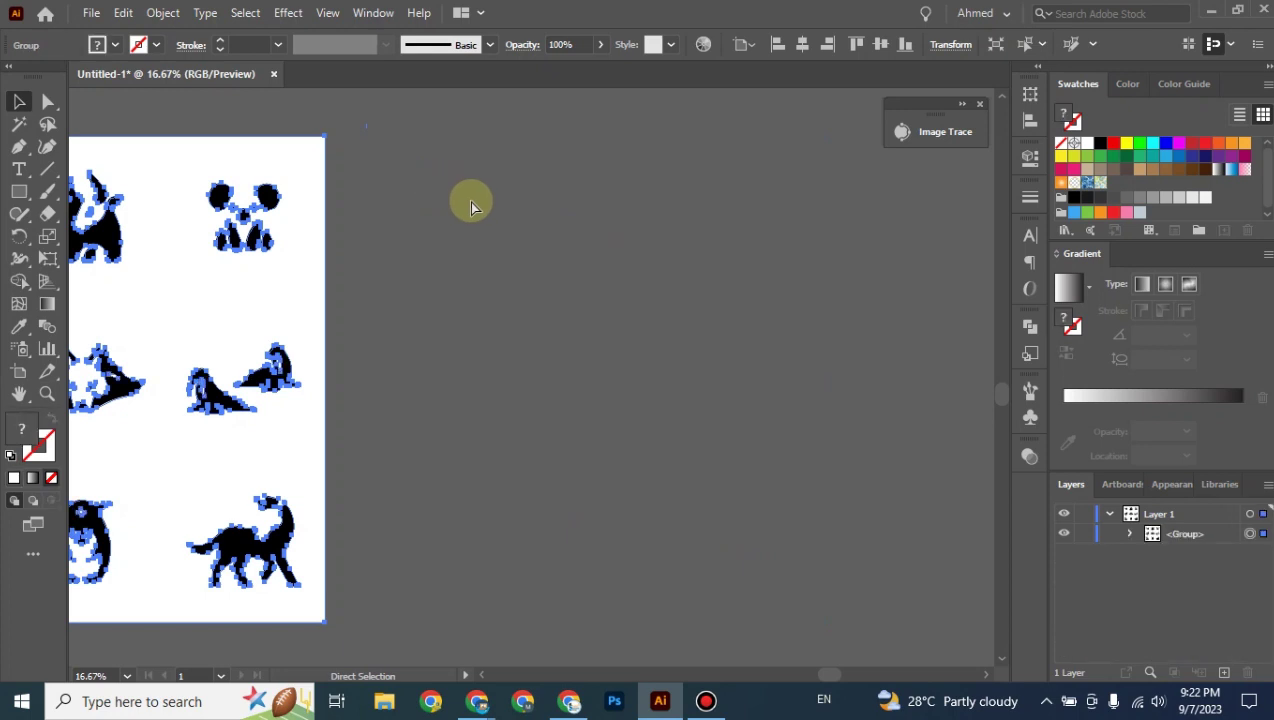
left_click(900, 131)
left_click(960, 107)
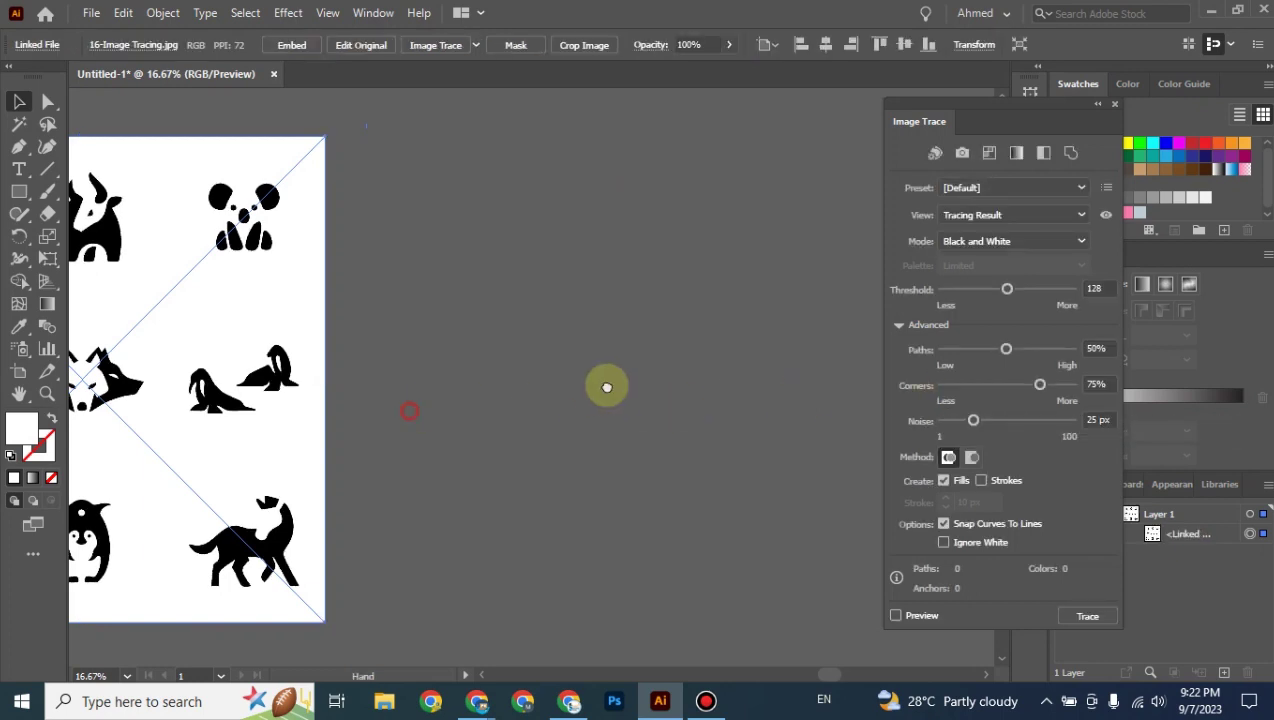
key("ctrl+z")
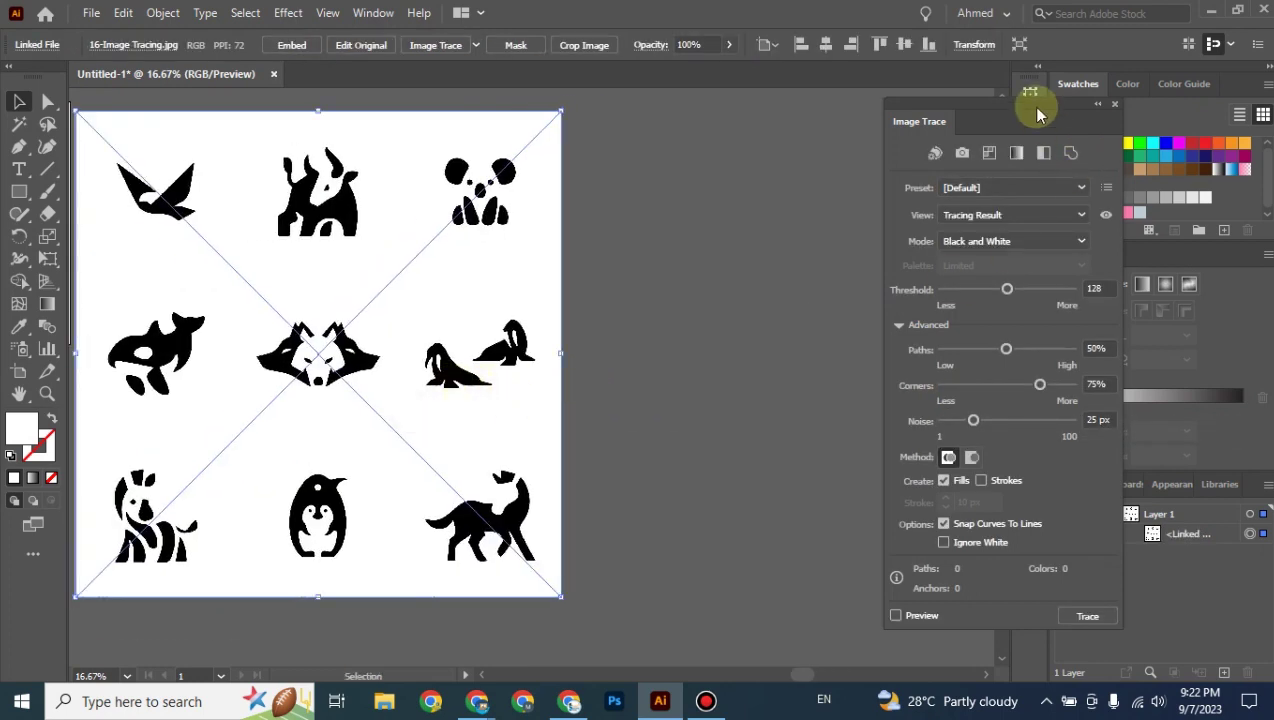
mouse_move(1034, 106)
left_mouse_down()
mouse_move(900, 130)
mouse_move(895, 113)
left_mouse_up()
left_click_drag(620, 262, 726, 270)
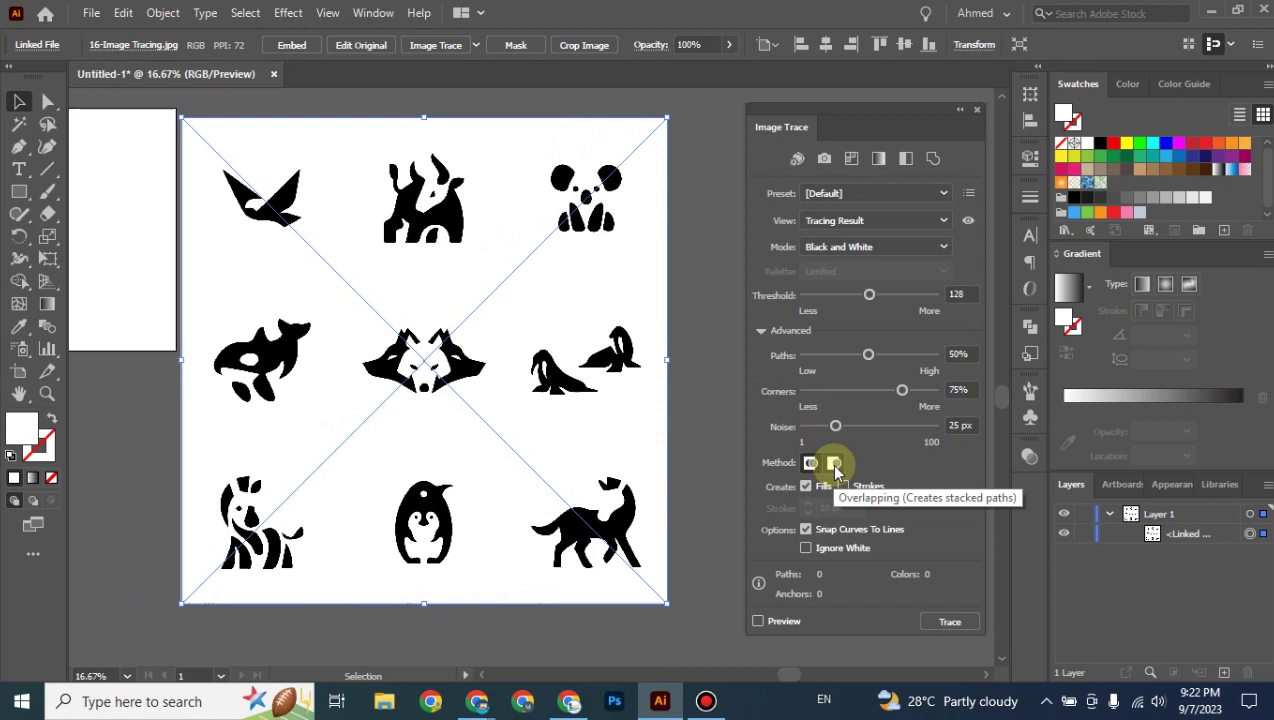
Retrace the animal image in black and white with the Overlapping method and expand it into vector paths.
left_click(706, 440)
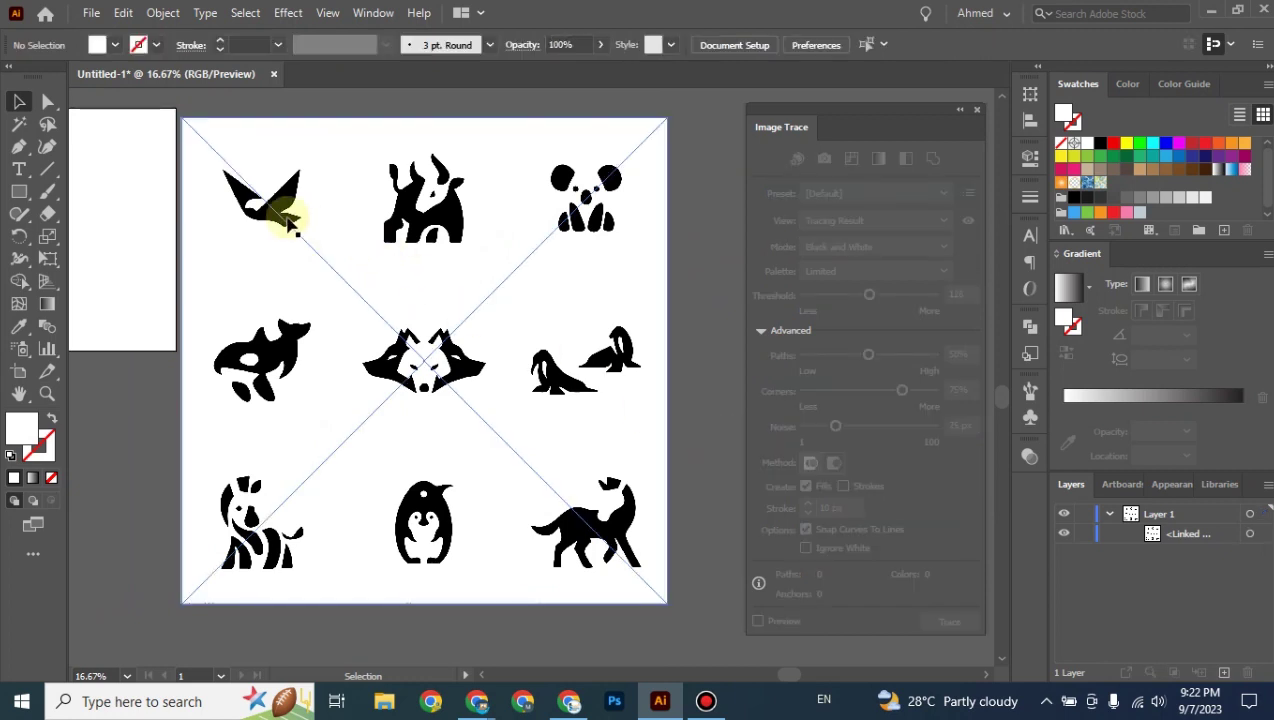
left_click(575, 295)
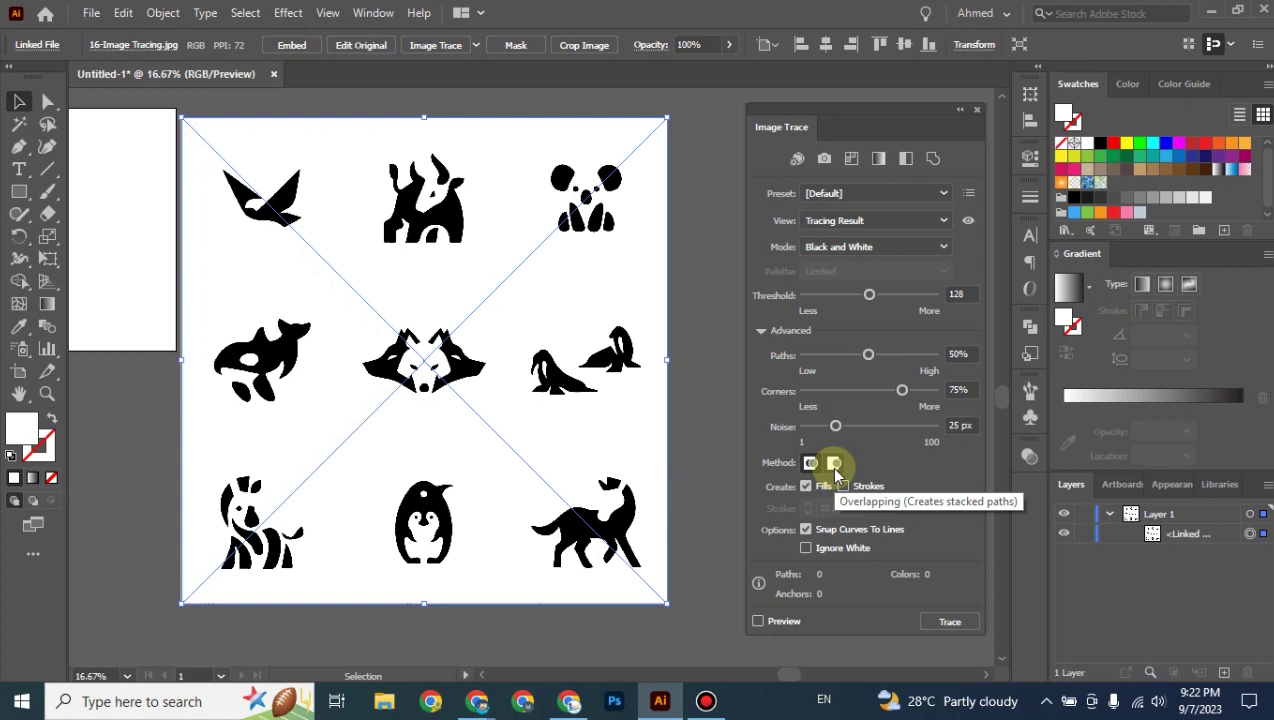
left_click(834, 464)
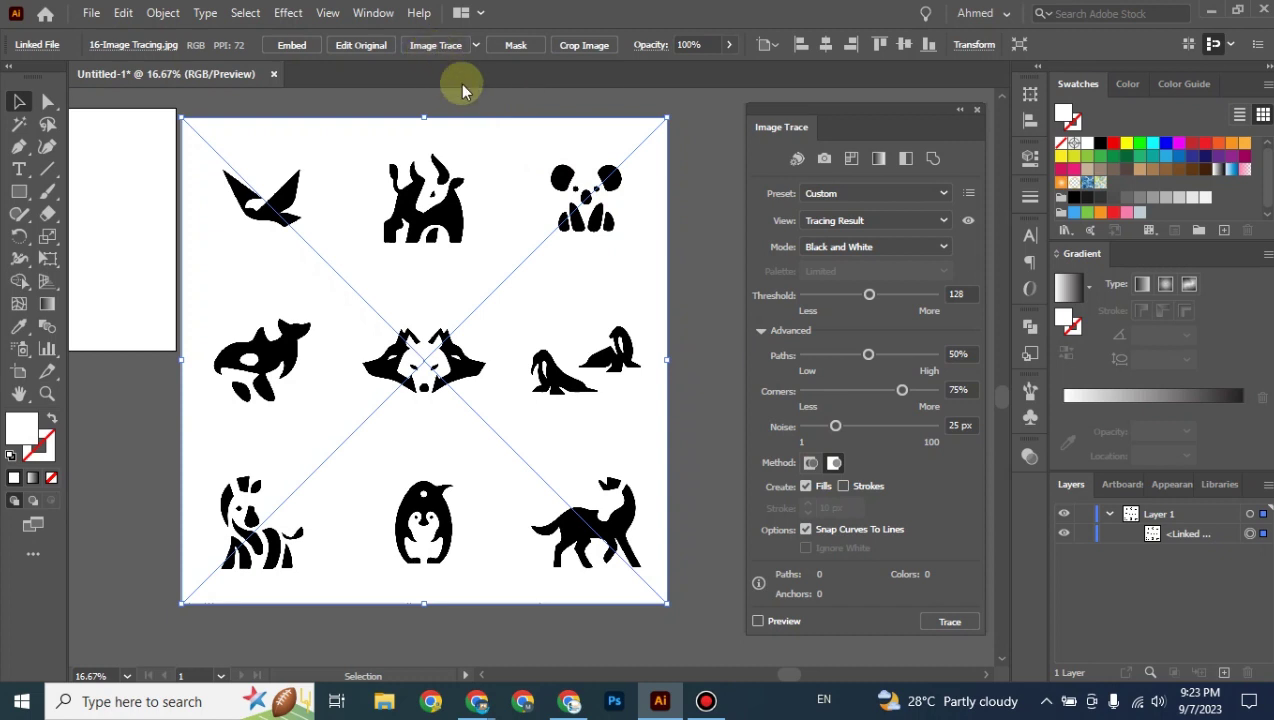
left_click(430, 45)
left_click(738, 374)
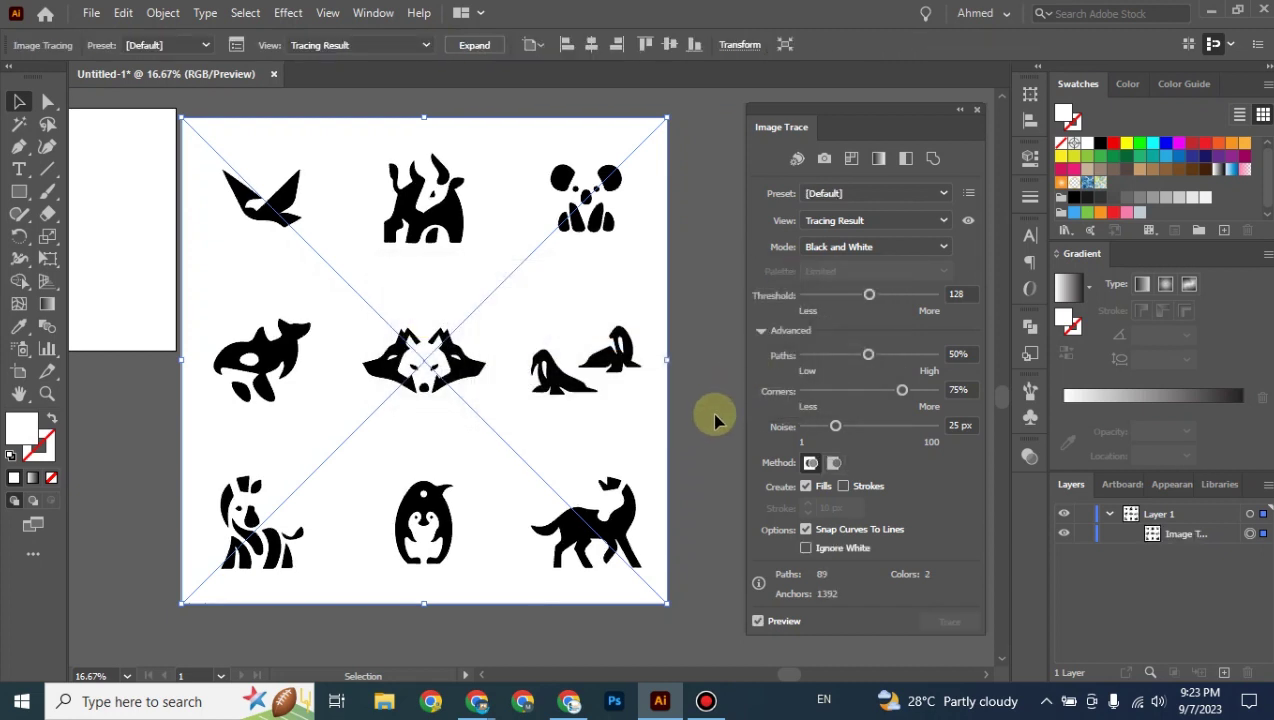
left_click(834, 465)
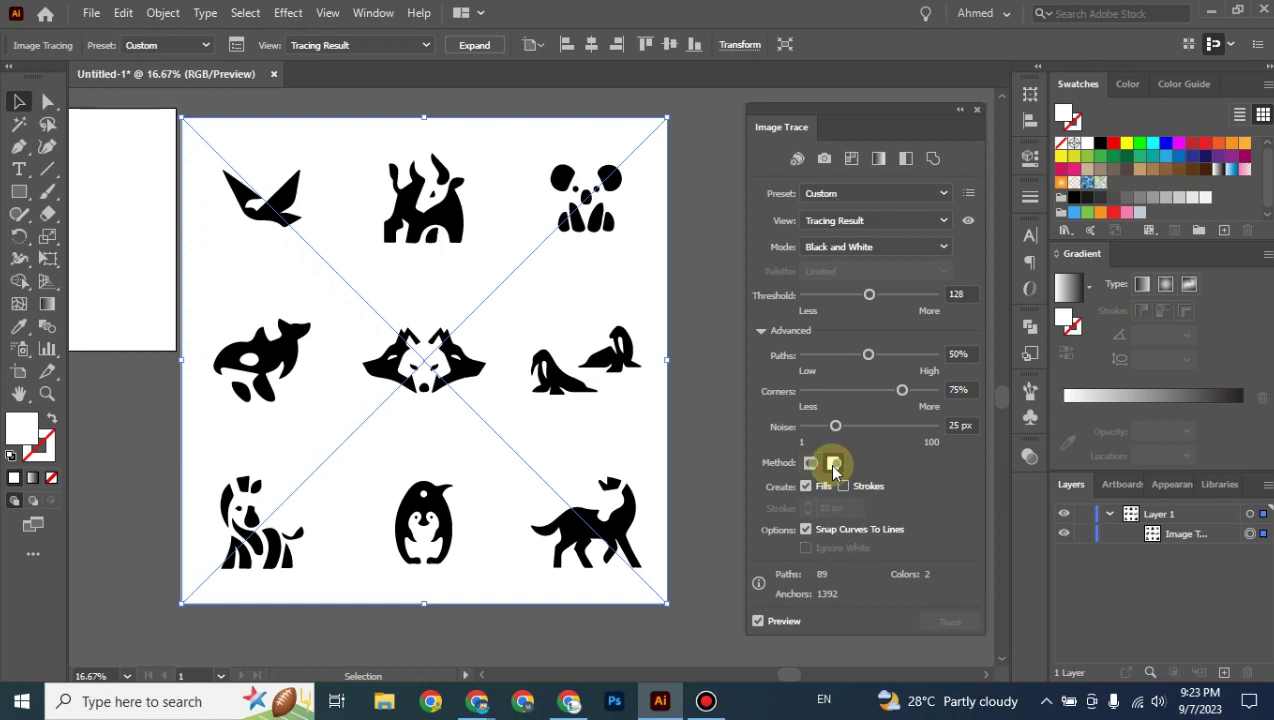
left_click(476, 46)
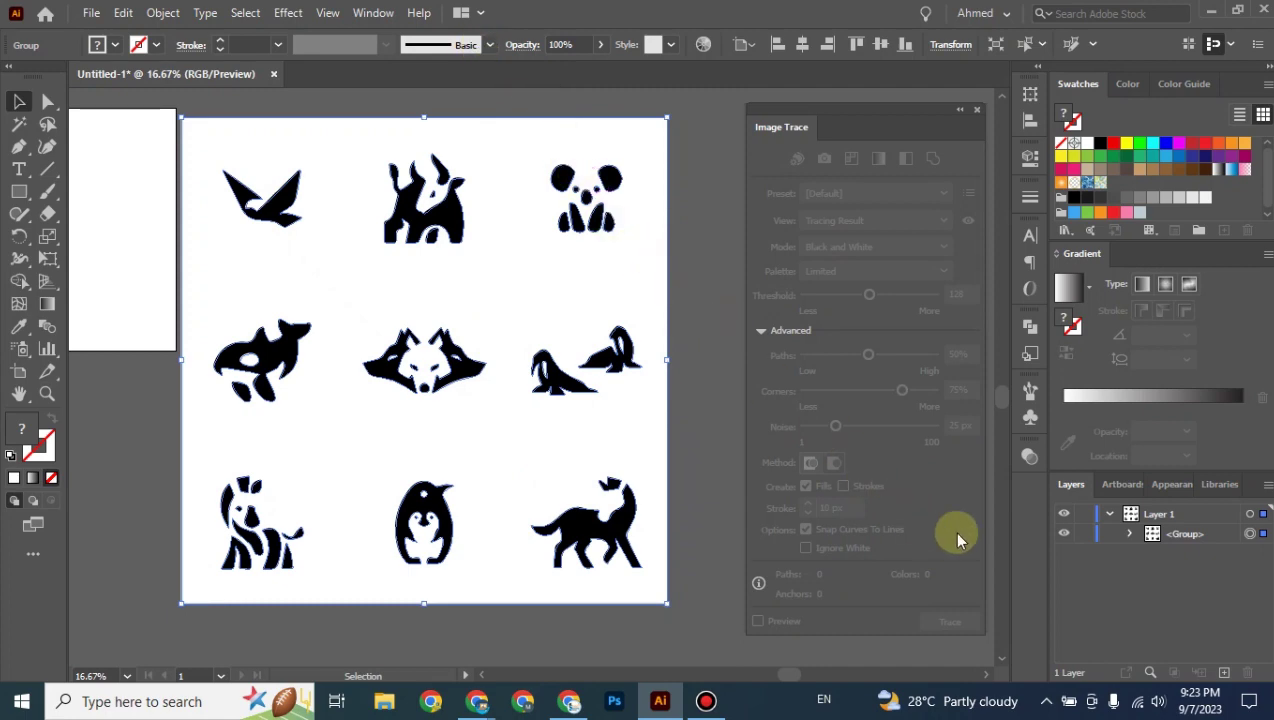
Ungroup the expanded animal trace into separate paths and collapse the Image Trace panel.
left_click_drag(705, 461, 579, 432)
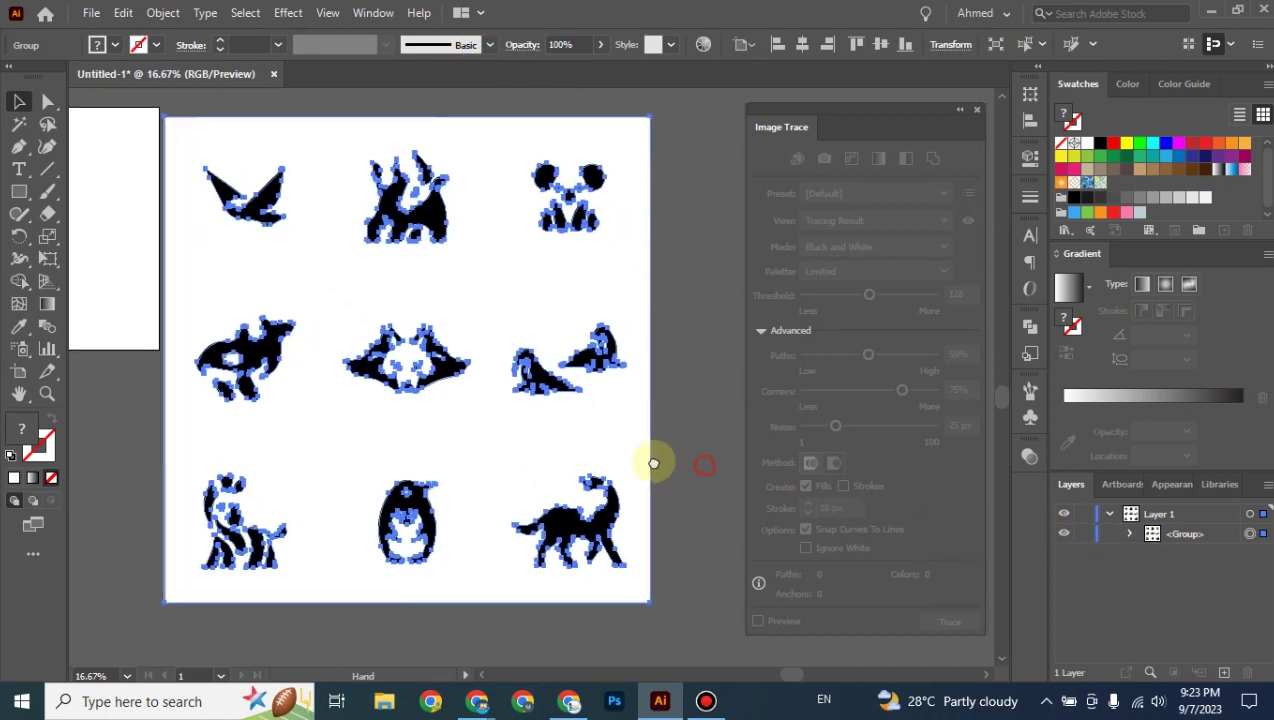
right_click(276, 258)
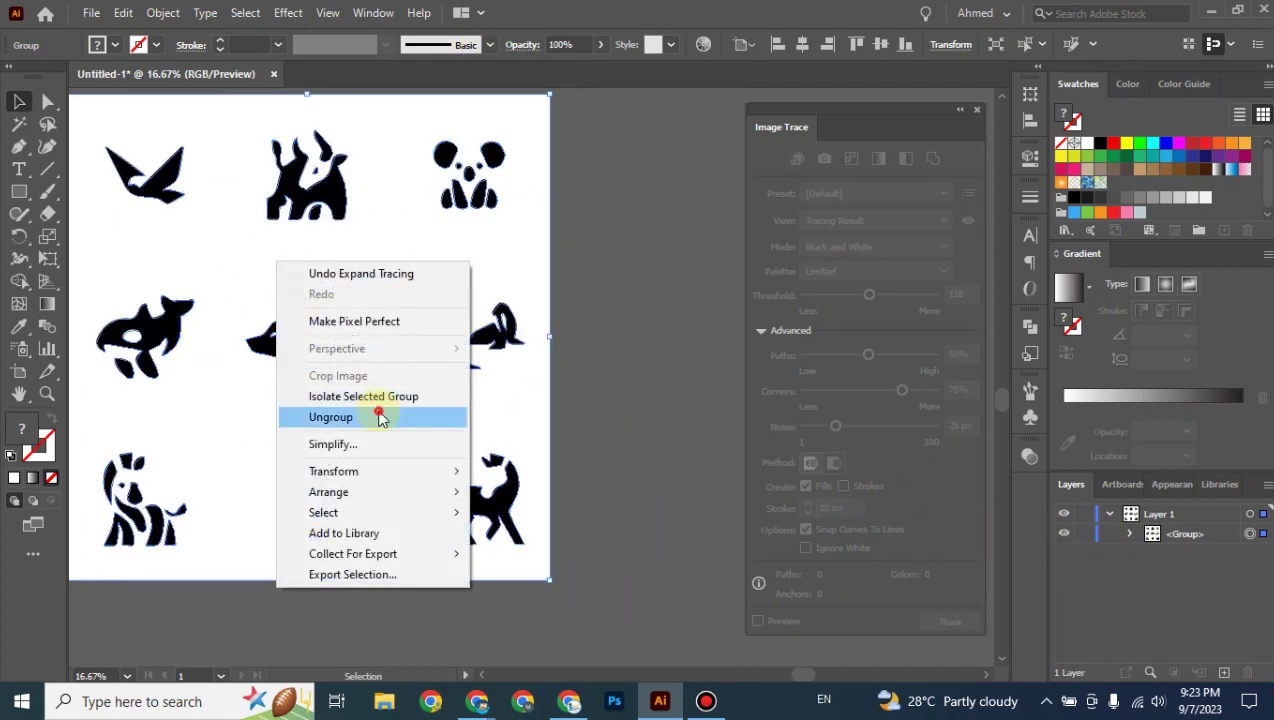
left_click(372, 417)
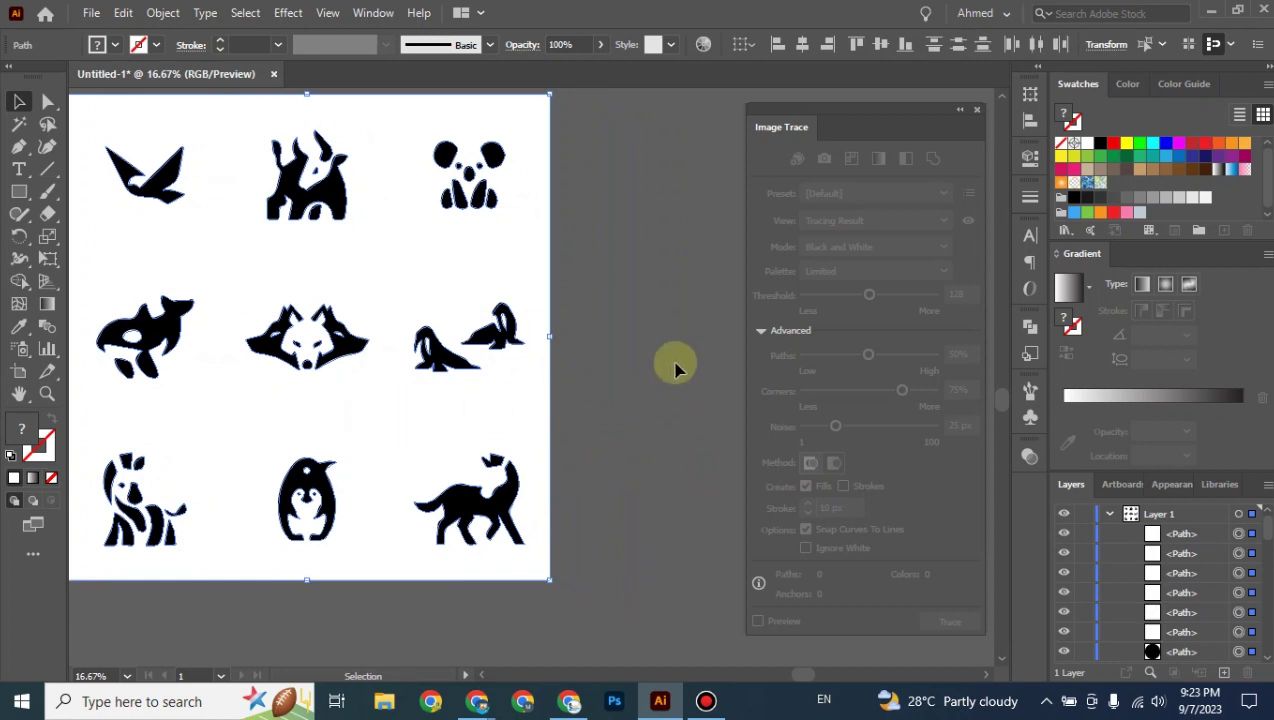
left_click(956, 112)
Drag the white background rectangle to the right, clear of the black animals.
left_click(770, 256)
left_click(512, 273)
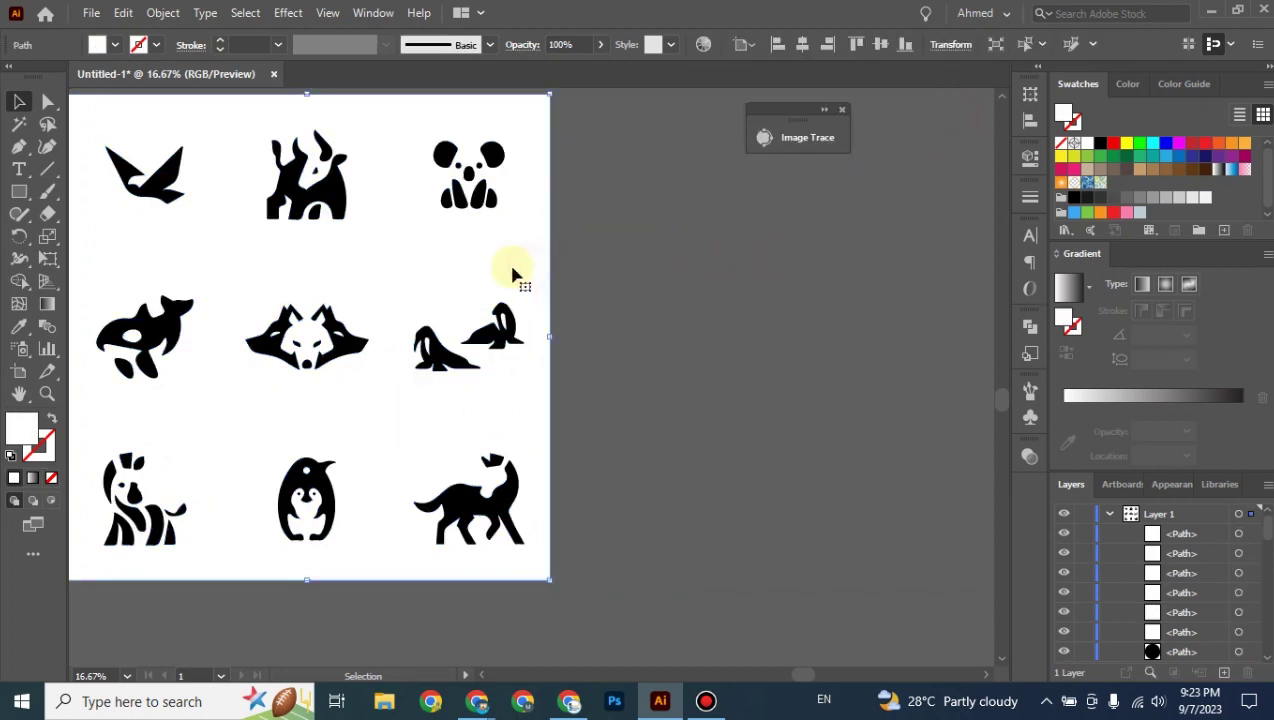
left_click_drag(505, 275, 857, 312)
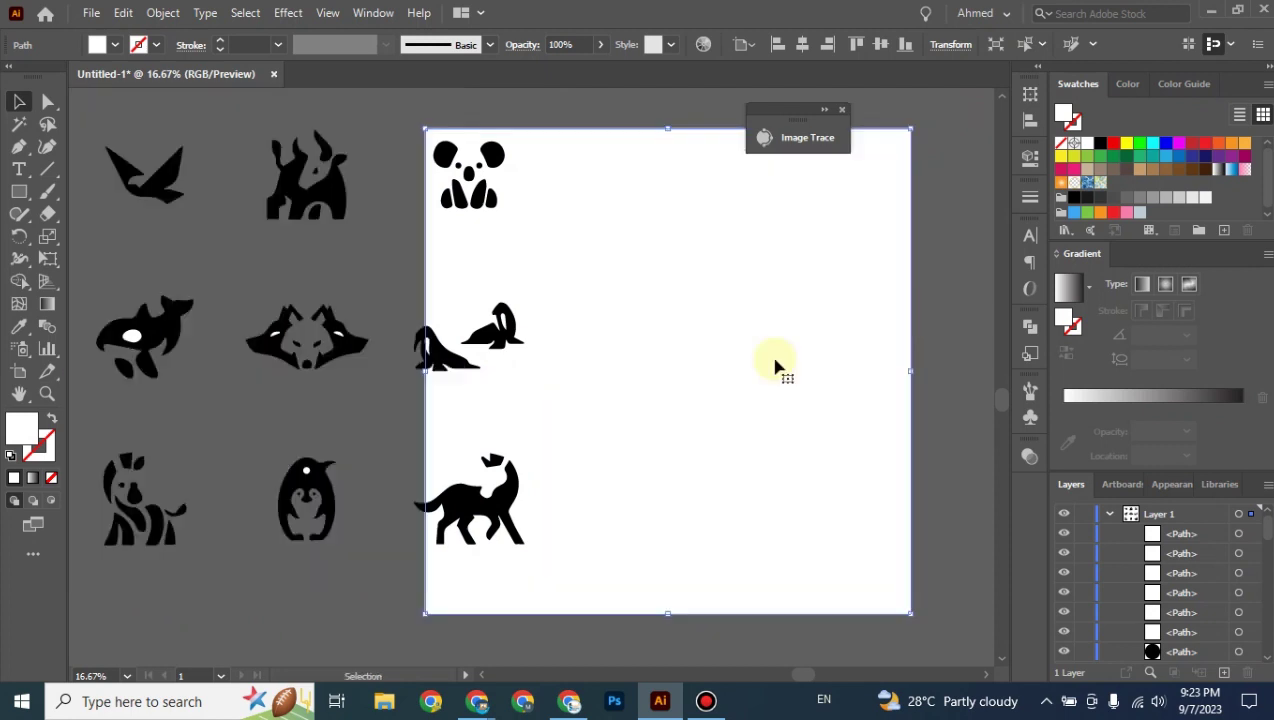
mouse_move(720, 432)
left_mouse_down()
mouse_move(390, 412)
mouse_move(522, 390)
left_mouse_up()
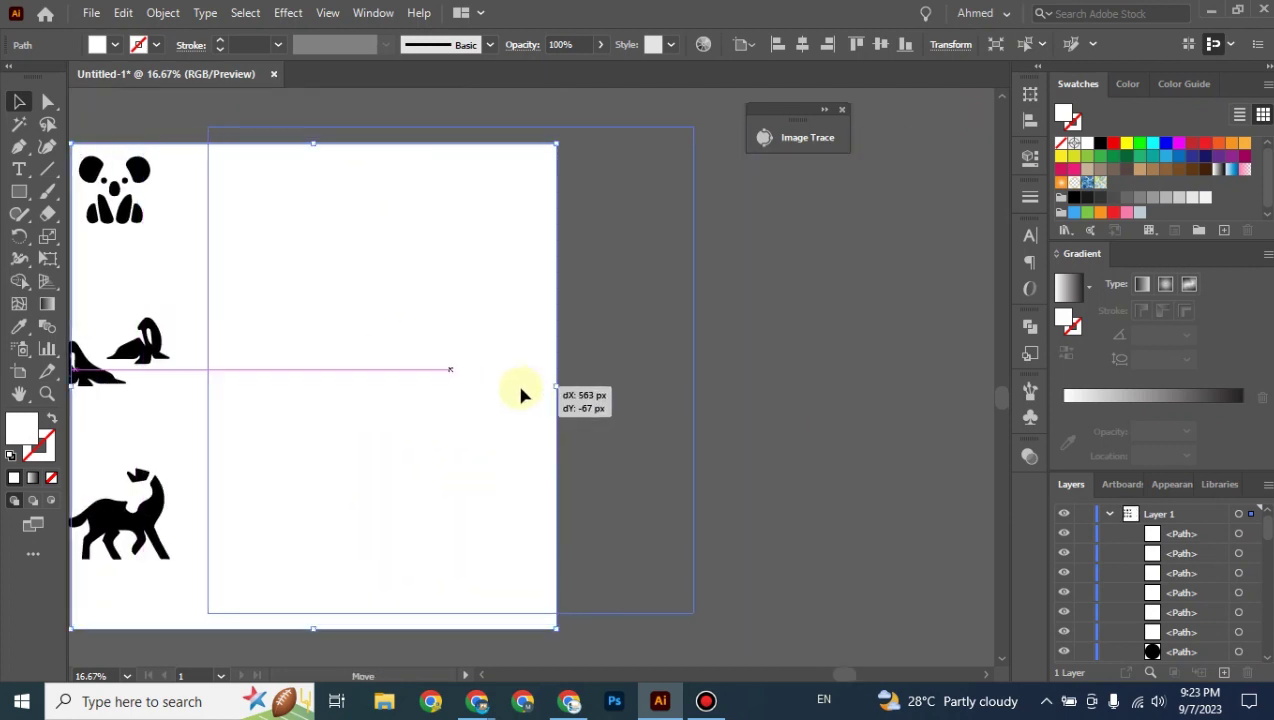
left_click(766, 358)
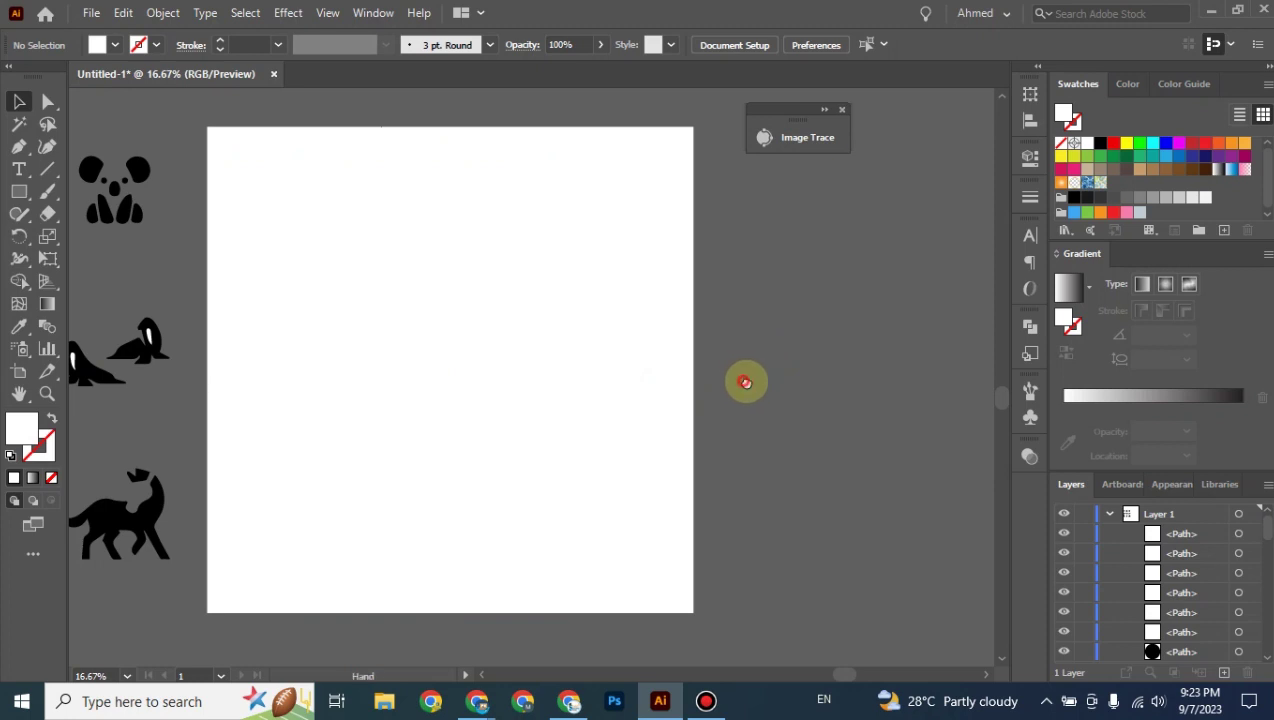
Nudge the white rectangle further up and right, framing all nine animals in view.
left_click_drag(744, 376, 883, 398)
left_click_drag(262, 301, 493, 325)
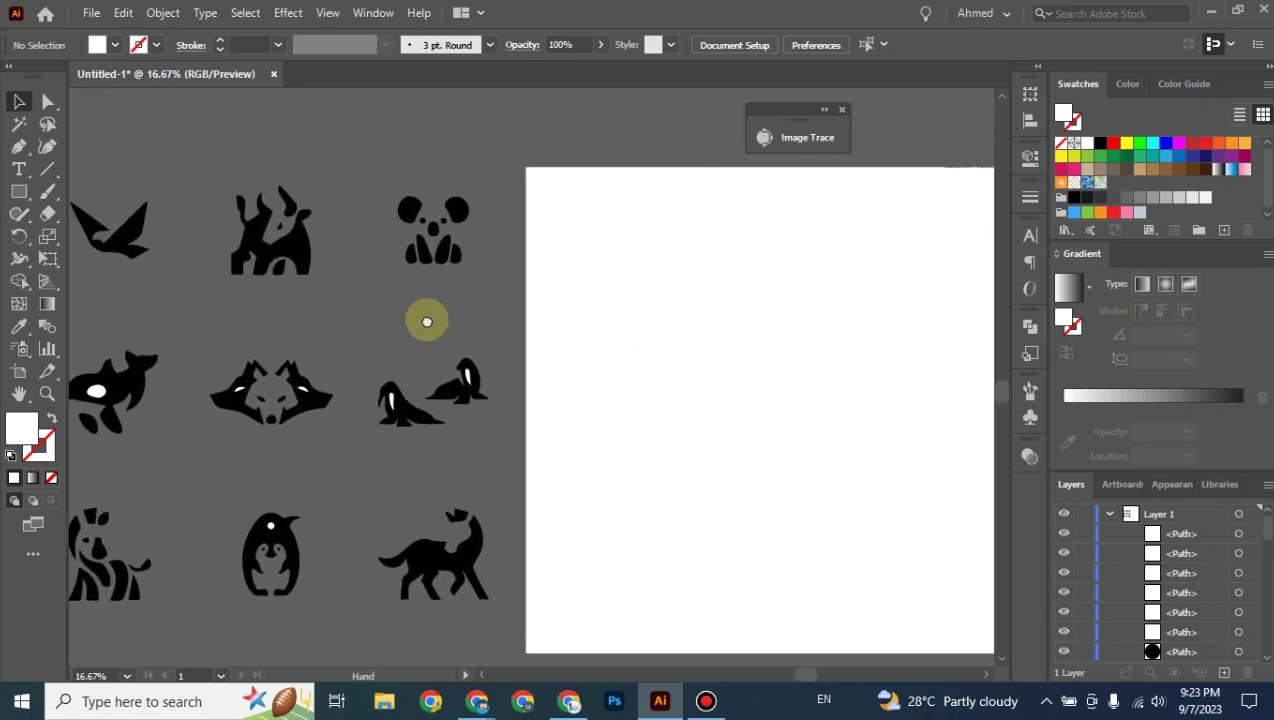
mouse_move(493, 325)
left_mouse_down()
mouse_move(424, 311)
mouse_move(674, 319)
left_mouse_up()
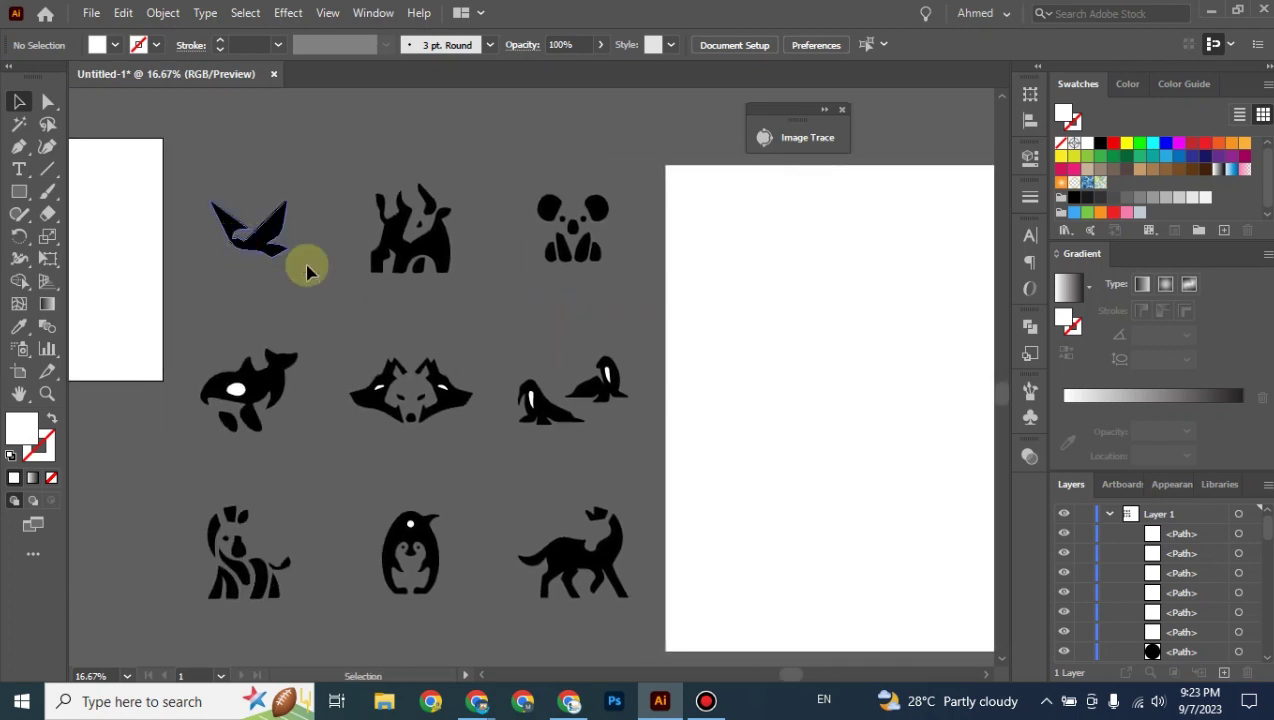
mouse_move(575, 317)
left_mouse_down()
mouse_move(473, 332)
mouse_move(199, 304)
left_mouse_up()
left_click_drag(774, 113, 903, 104)
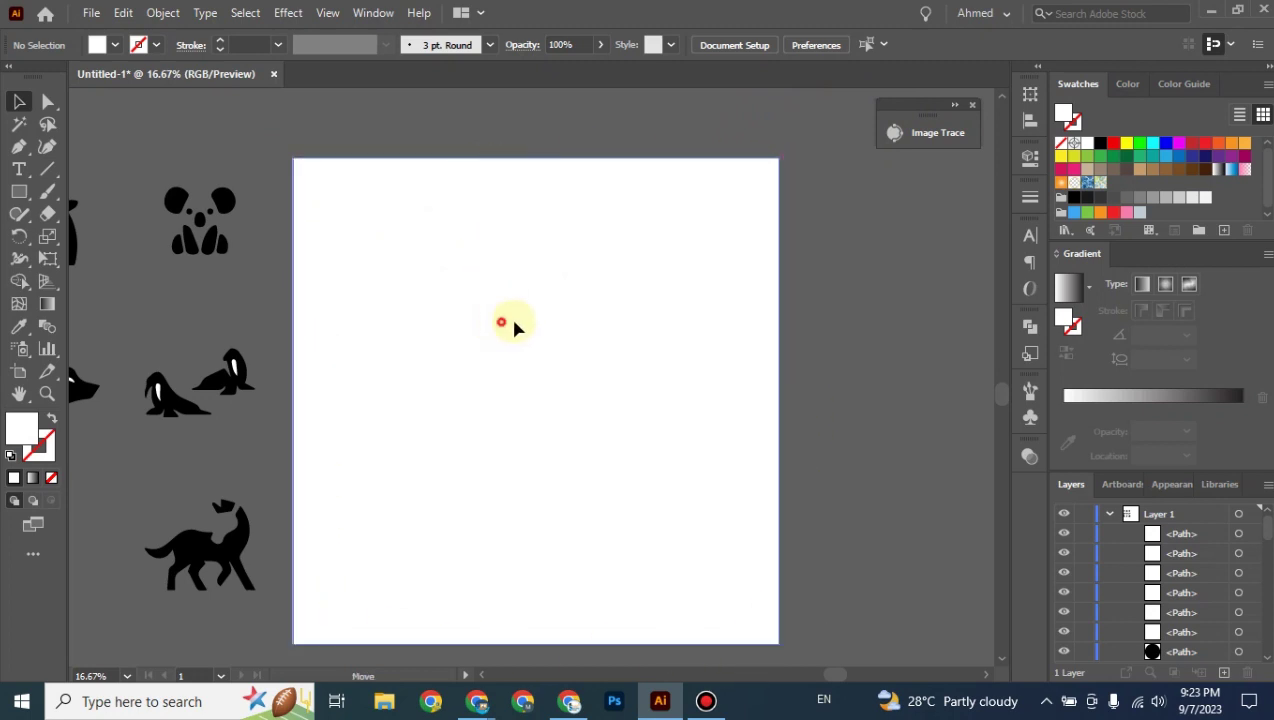
left_click_drag(515, 327, 556, 297)
left_click(897, 330)
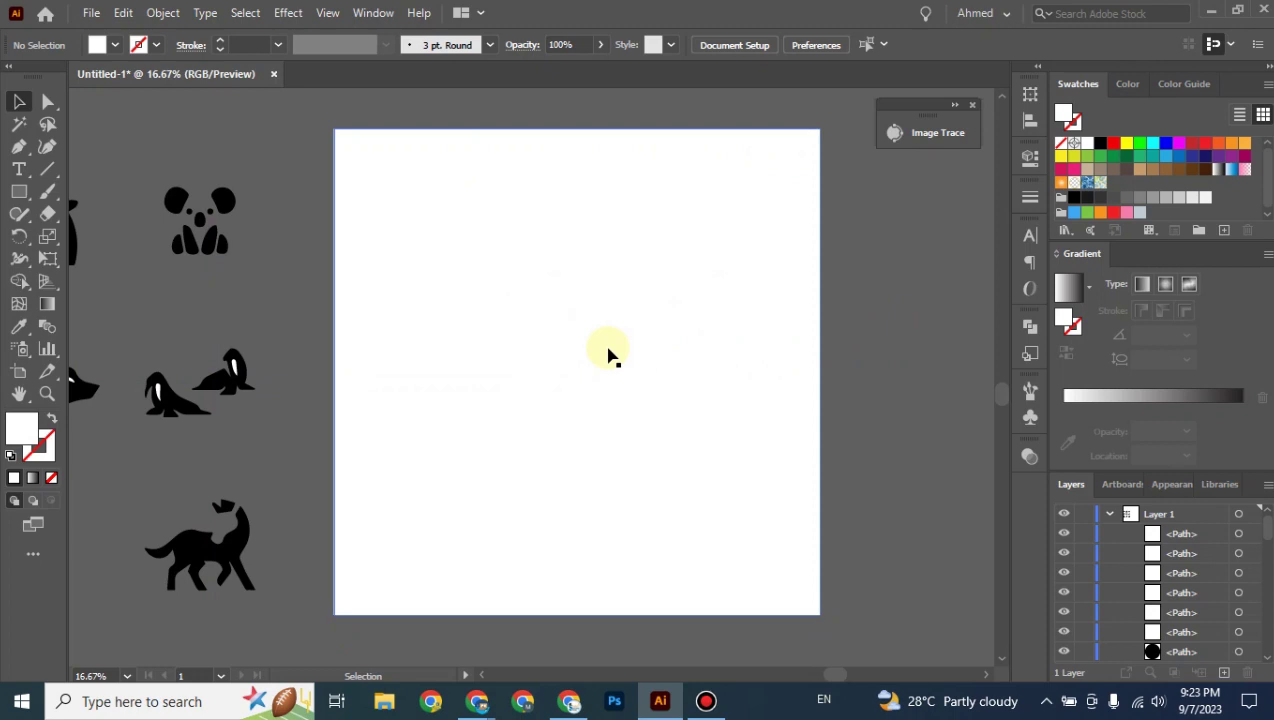
mouse_move(270, 145)
left_mouse_down()
mouse_move(637, 147)
mouse_move(611, 145)
left_mouse_up()
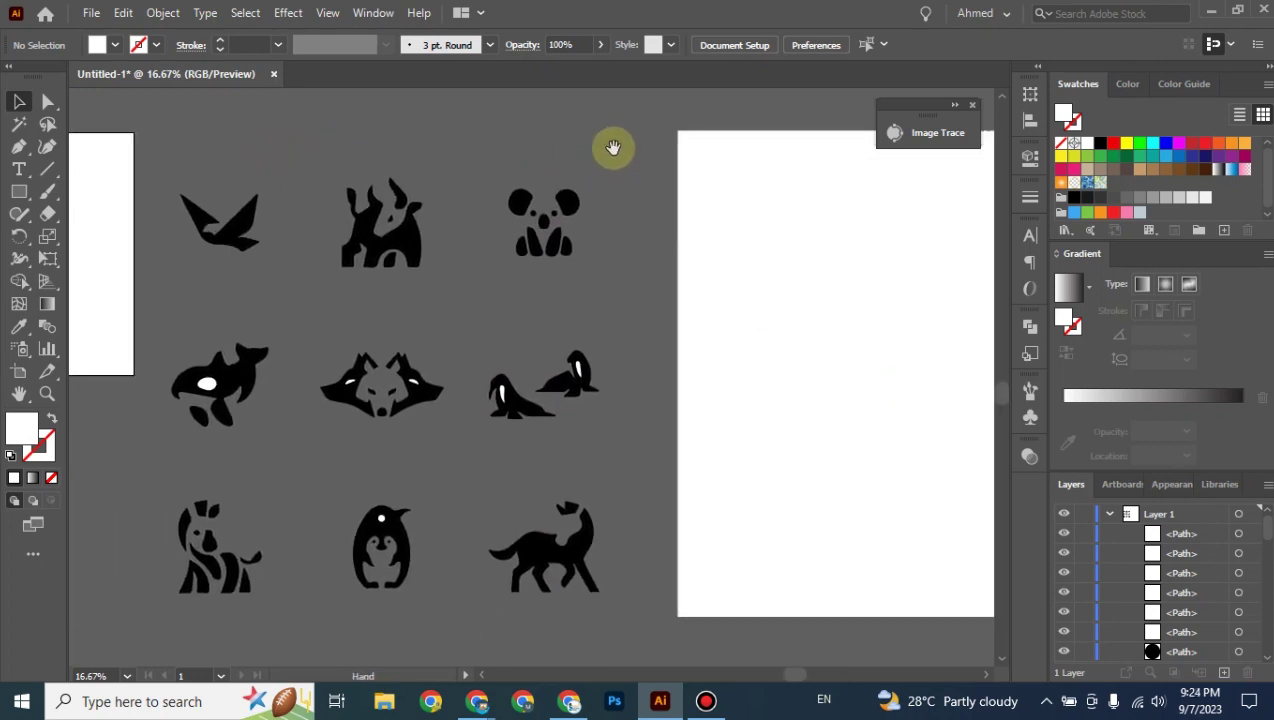
left_click(793, 291)
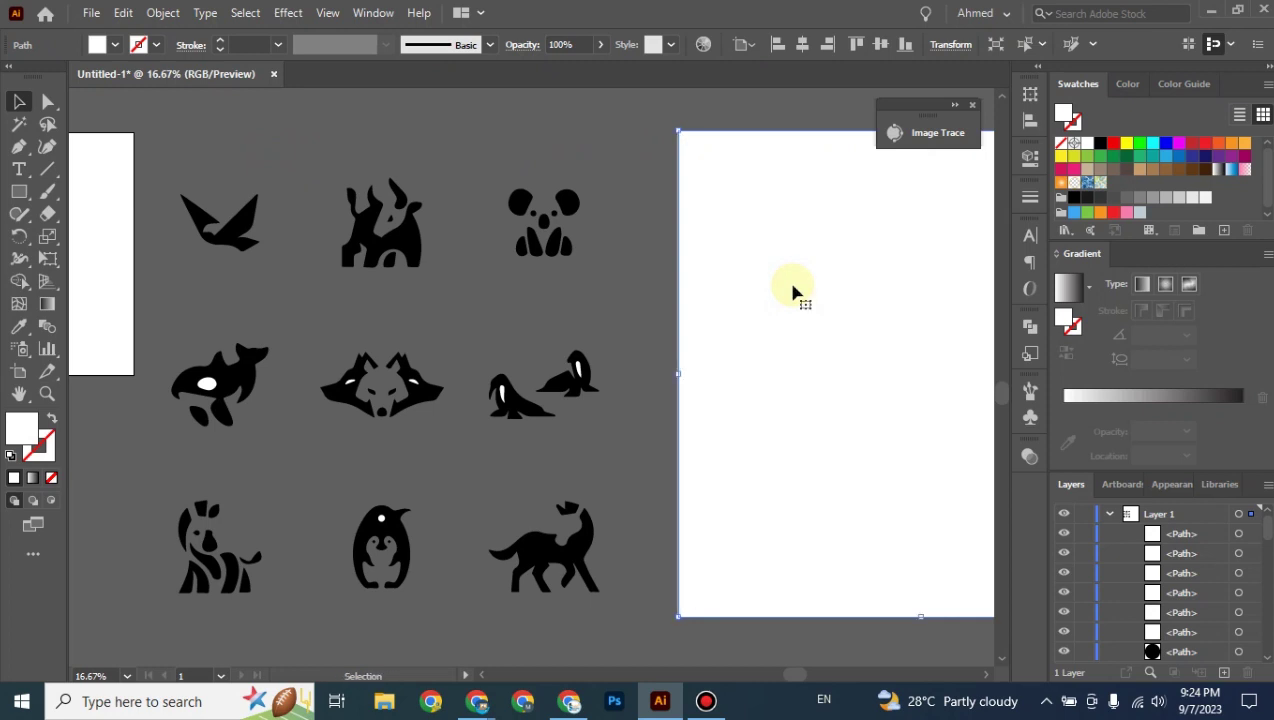
left_click_drag(469, 334, 543, 322)
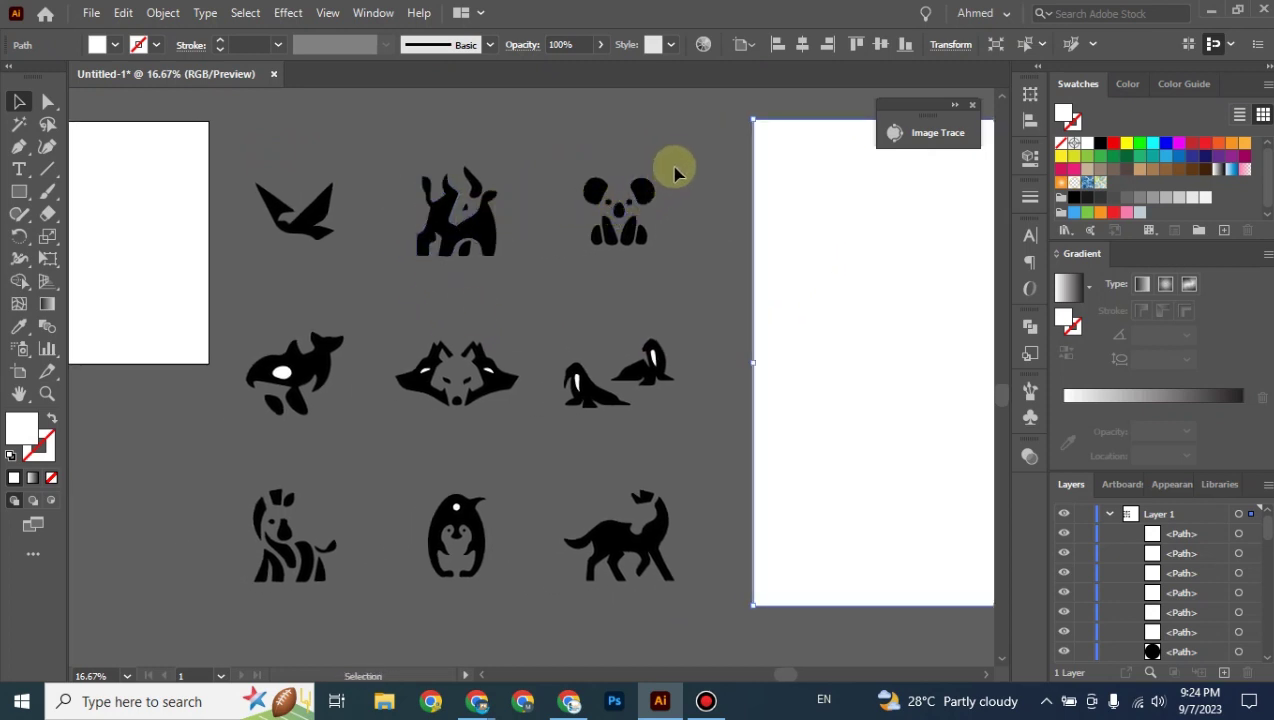
left_click(556, 268)
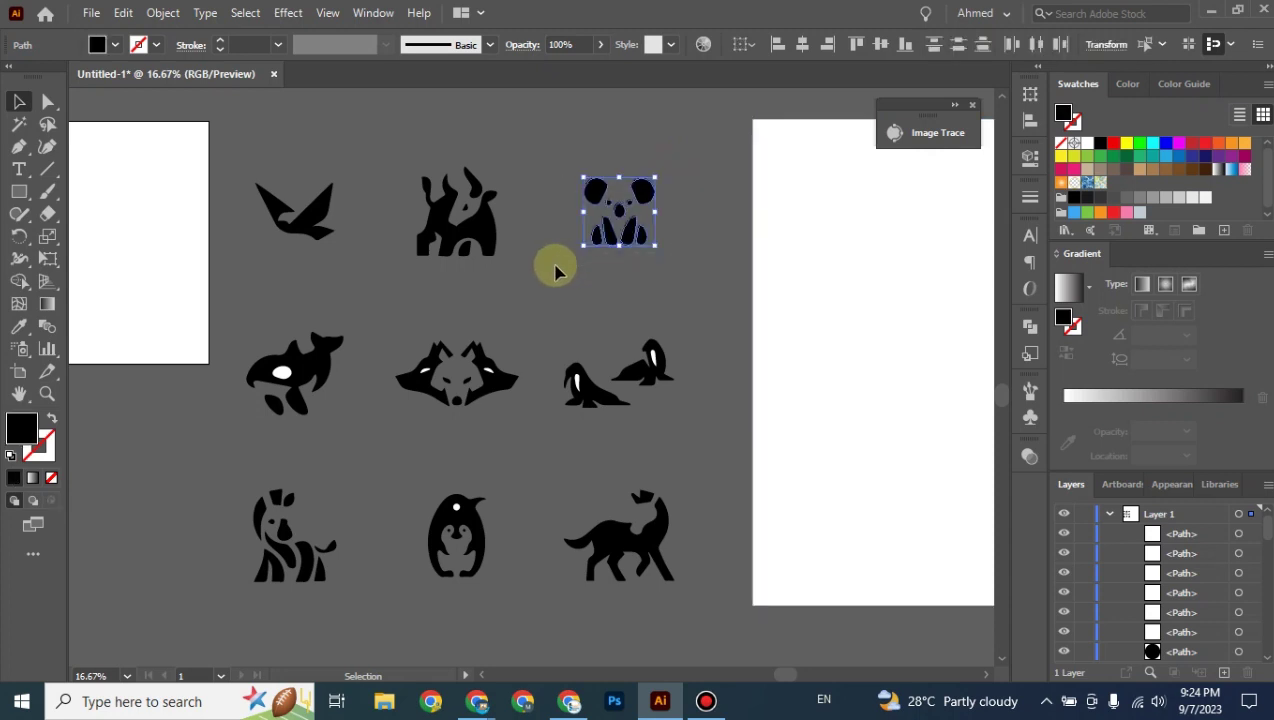
left_click(534, 295)
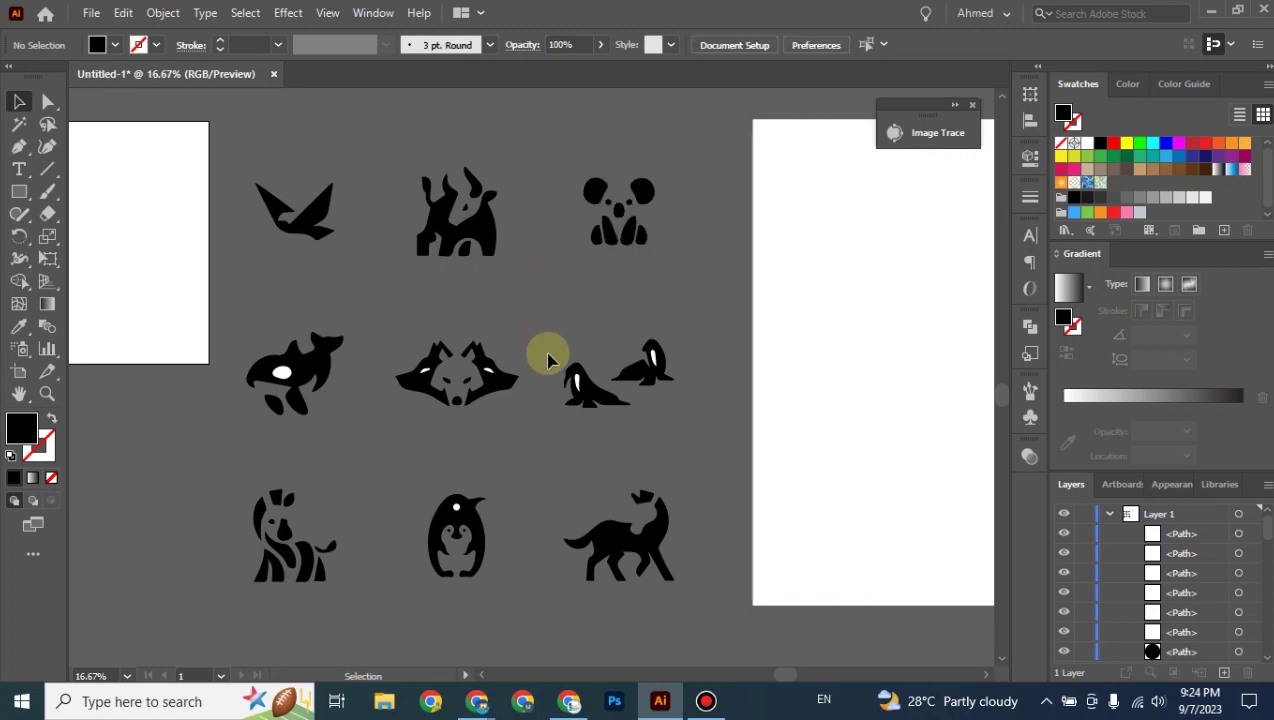
left_click_drag(485, 380, 412, 356)
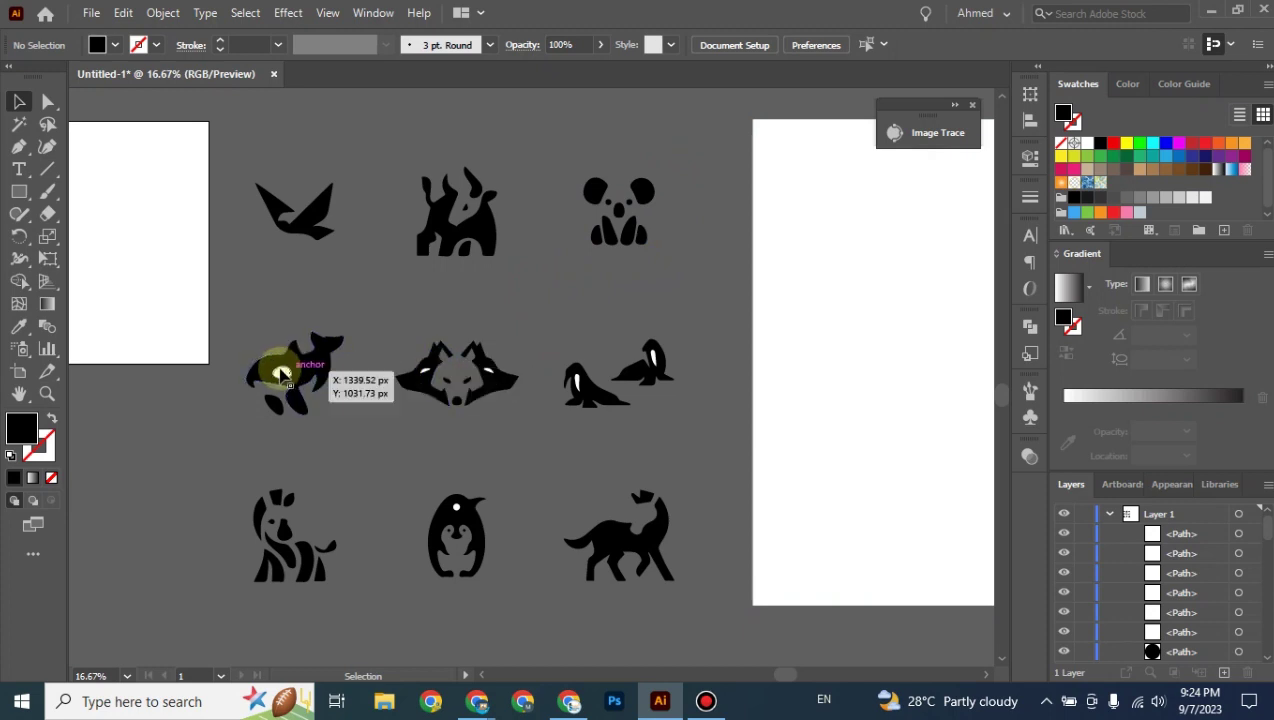
left_click_drag(284, 364, 284, 372)
left_click_drag(442, 510, 456, 512)
mouse_move(651, 358)
left_mouse_down()
mouse_move(580, 383)
mouse_move(584, 358)
left_mouse_up()
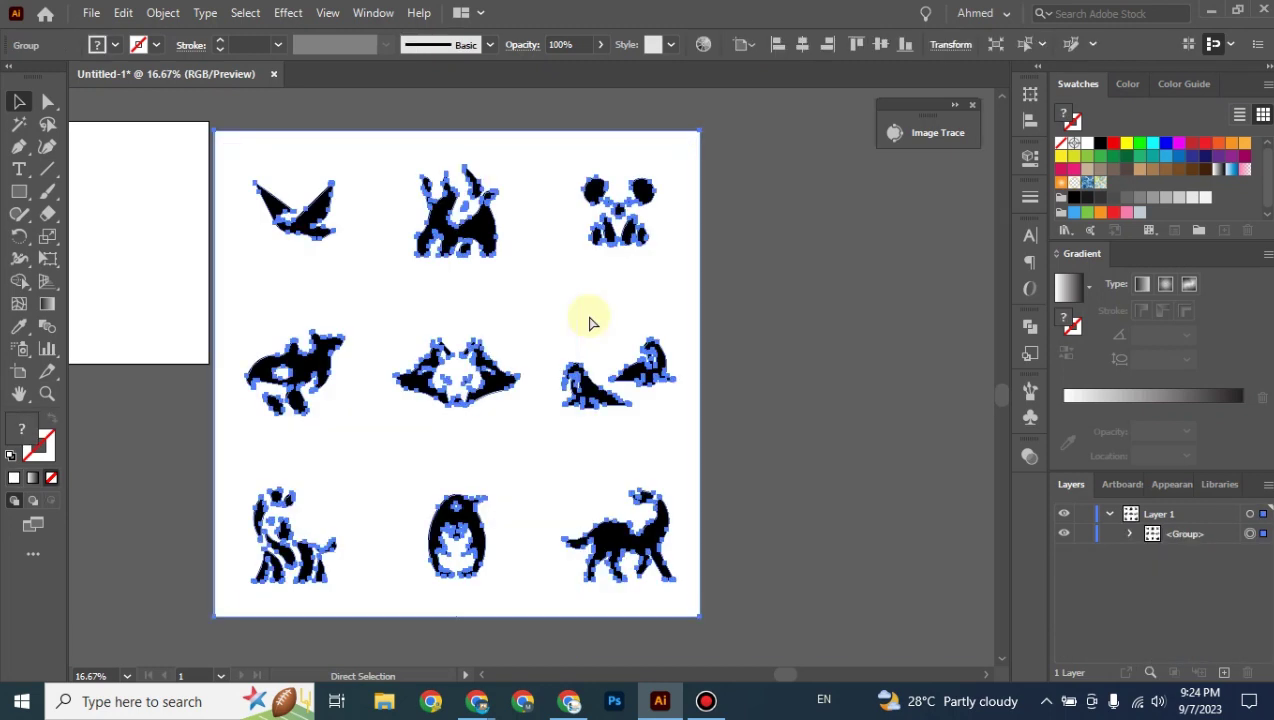
Reopen the Image Trace settings and zoom in on the reselected live animal trace.
left_click(956, 117)
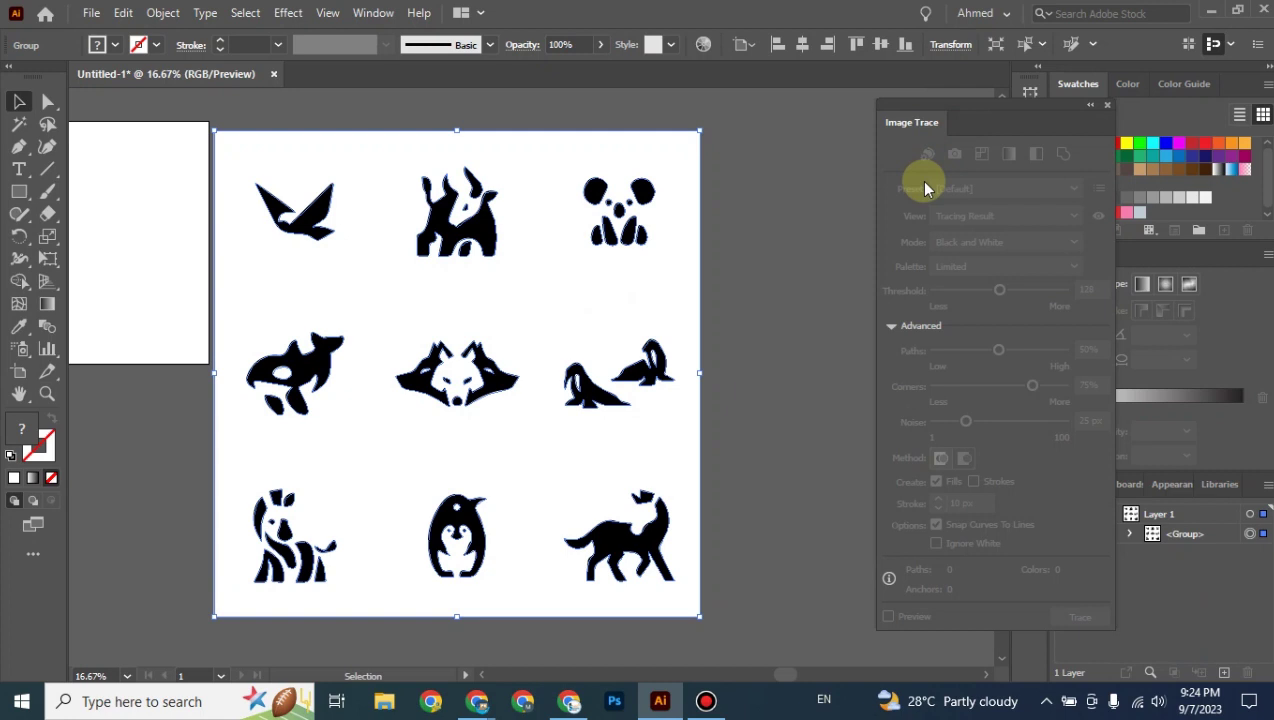
left_click(788, 243)
left_click(596, 390)
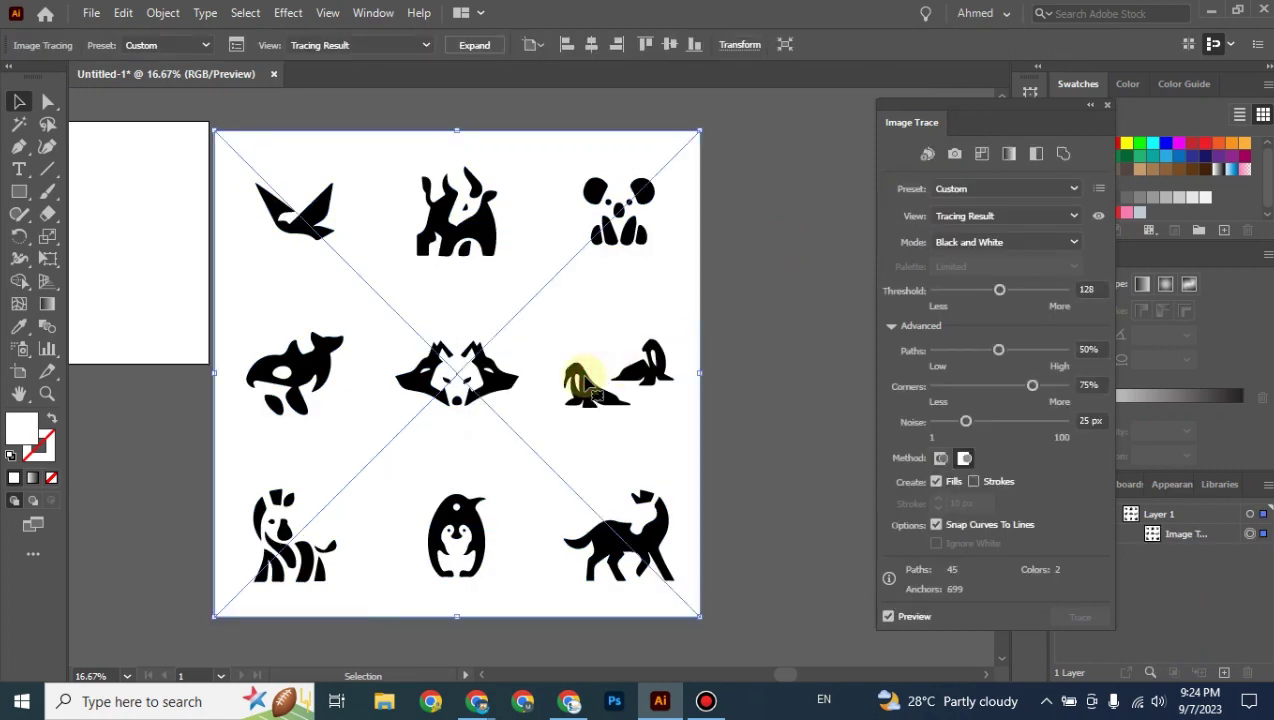
mouse_move(834, 490)
left_mouse_down()
mouse_move(808, 464)
mouse_move(822, 479)
left_mouse_up()
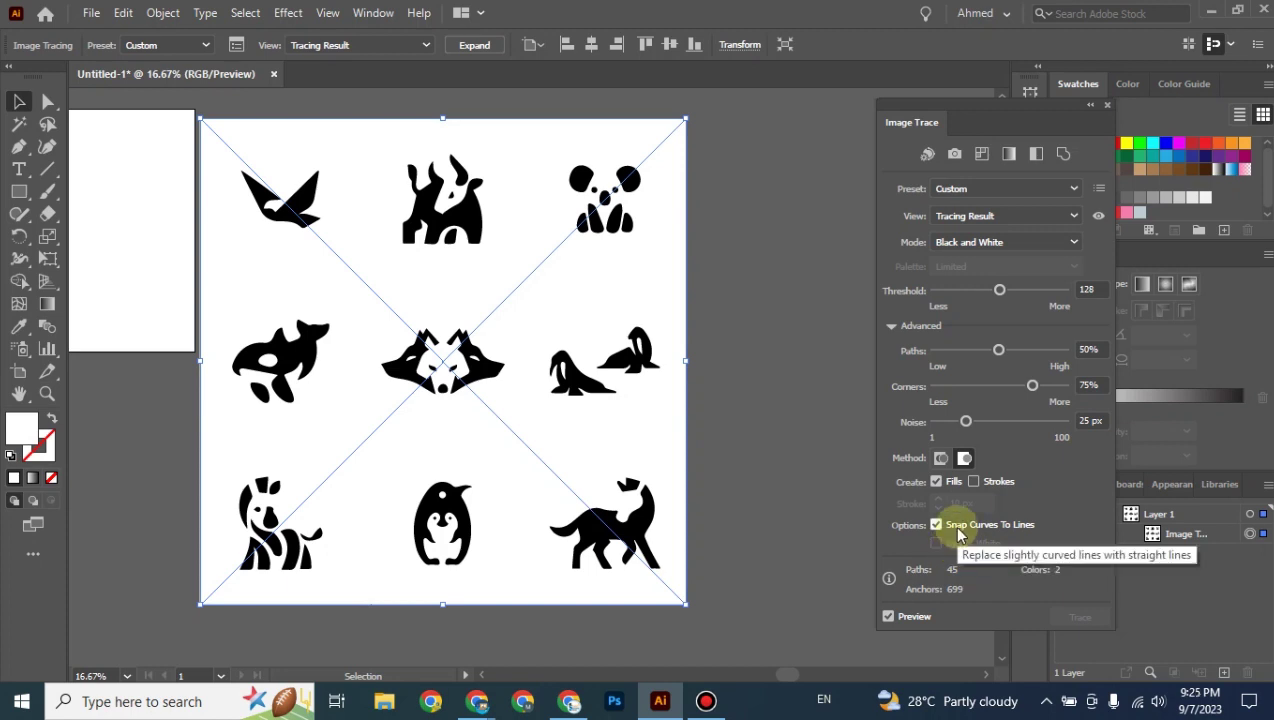
left_click(741, 520)
scroll(741, 520, "up", 1)
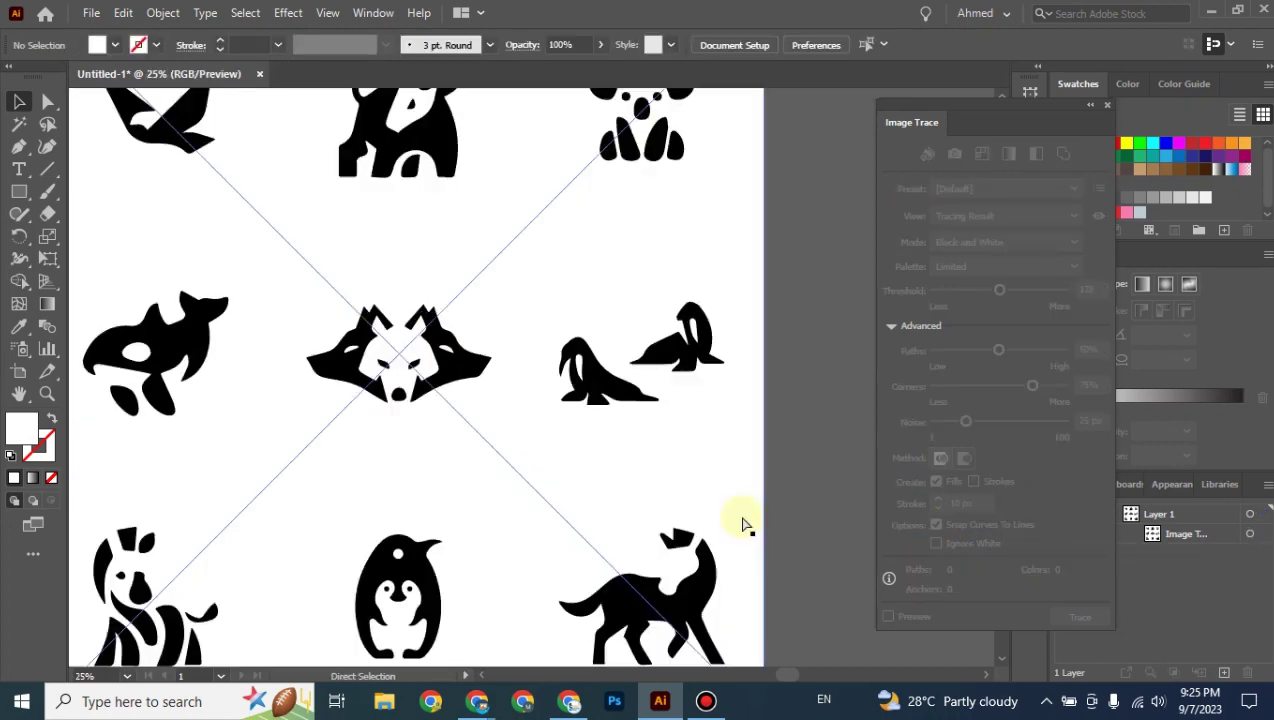
scroll(741, 520, "up", 1)
scroll(700, 515, "up", 1)
scroll(600, 480, "up", 1)
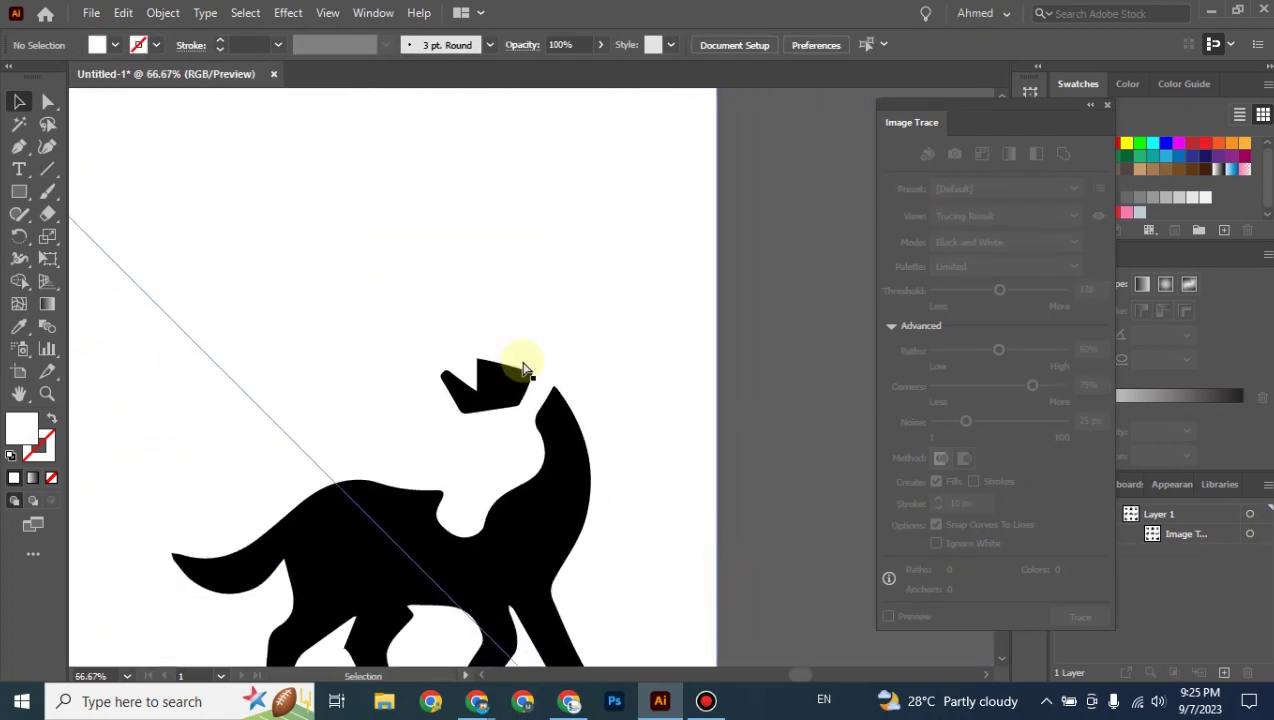
scroll(520, 362, "up", 1)
scroll(520, 362, "up", 2)
left_click(600, 457)
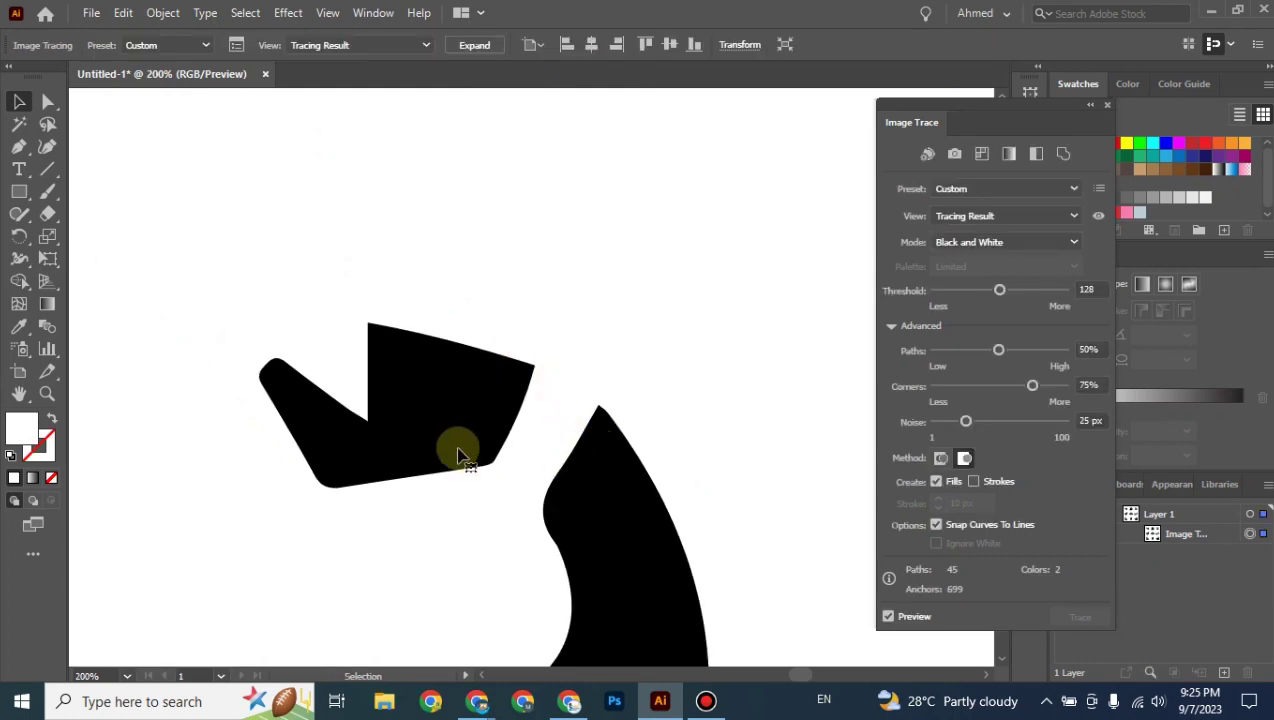
Toggle Snap Curves To Lines off and on to compare, ending enabled (45 paths, 699 anchors).
left_click(937, 525)
left_click(937, 525)
left_click(933, 527)
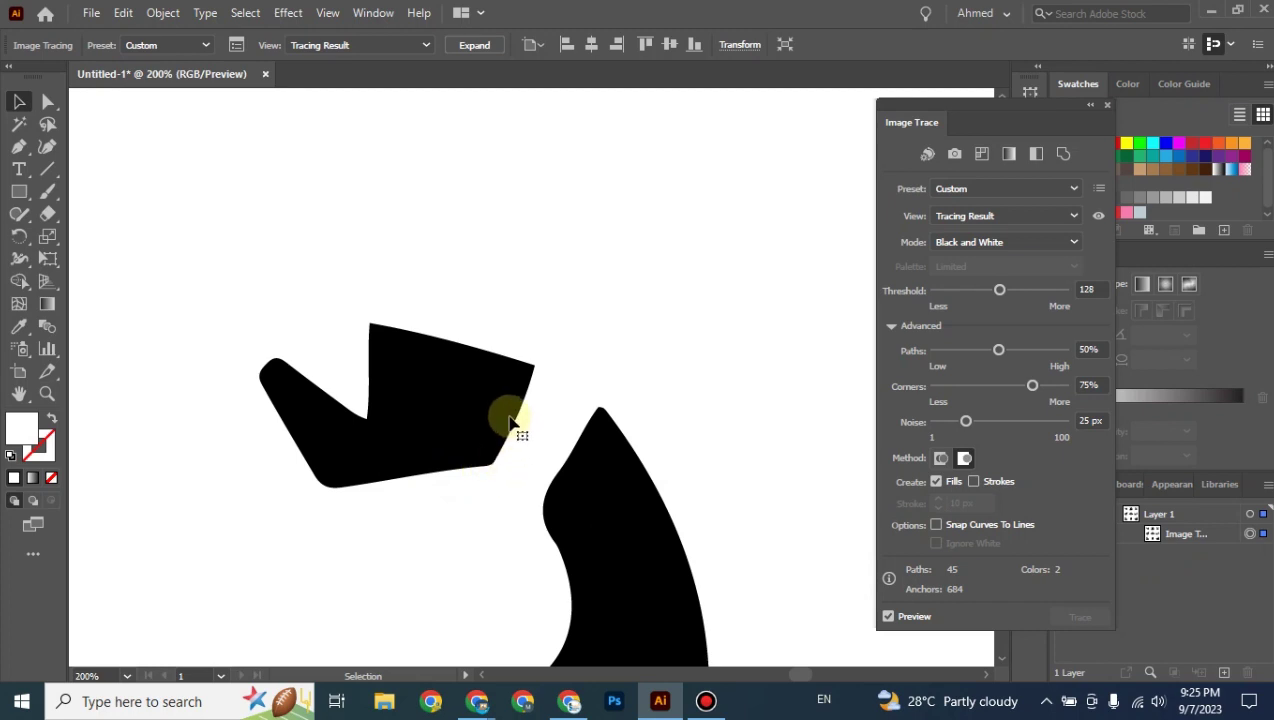
left_click(966, 528)
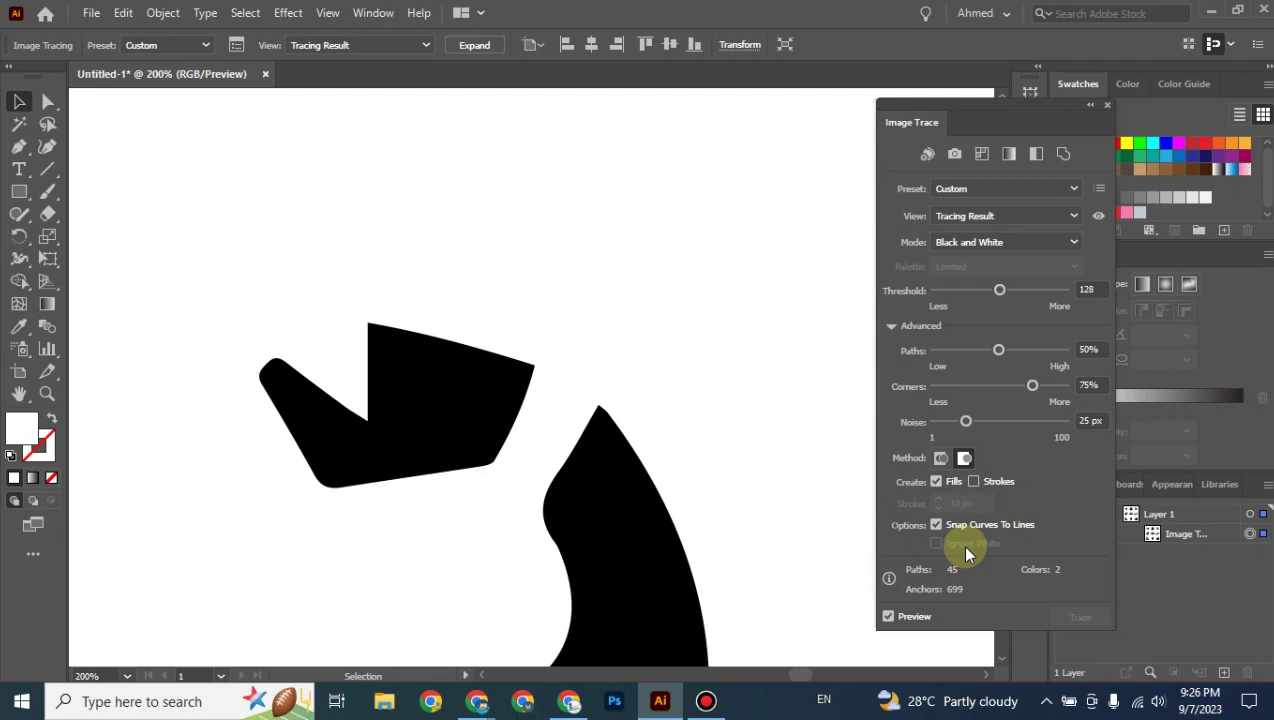
Switch the animal trace to the Abutting method with Ignore White on, leaving 44 black paths.
key("ctrl+minus")
key("ctrl+minus")
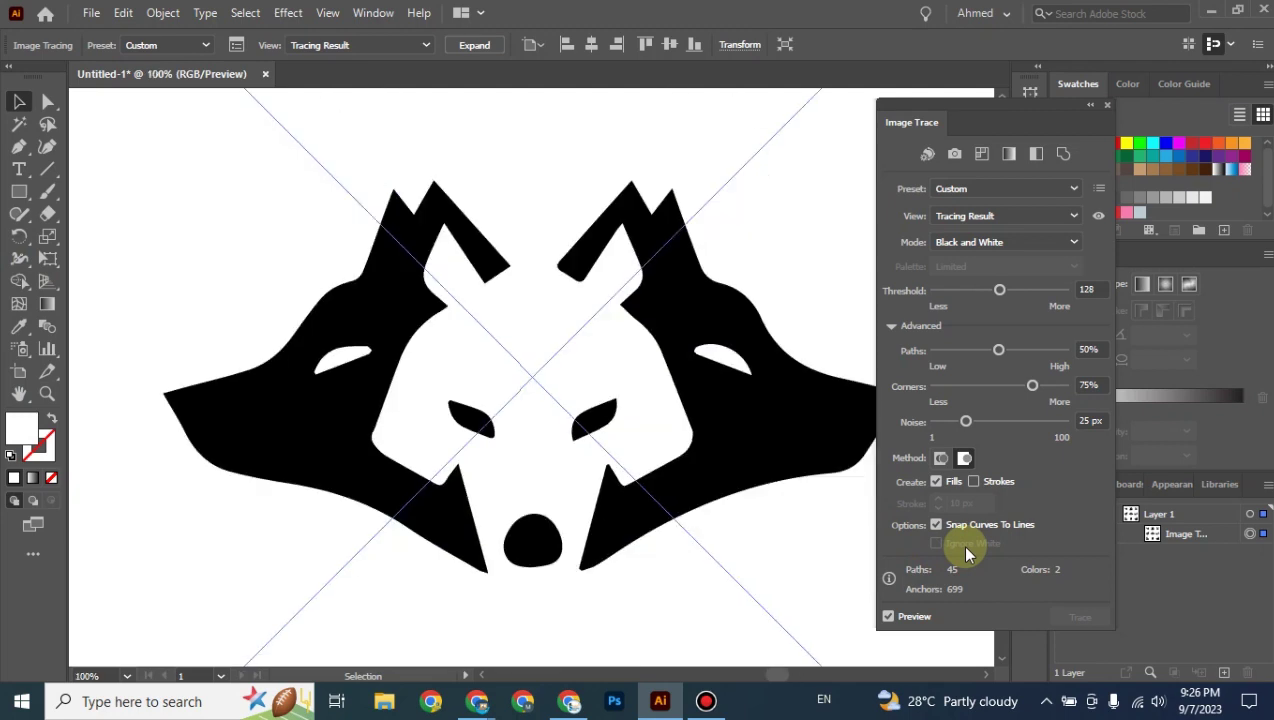
key("ctrl+minus")
key("ctrl+minus")
key("ctrl+minus")
key("ctrl+minus")
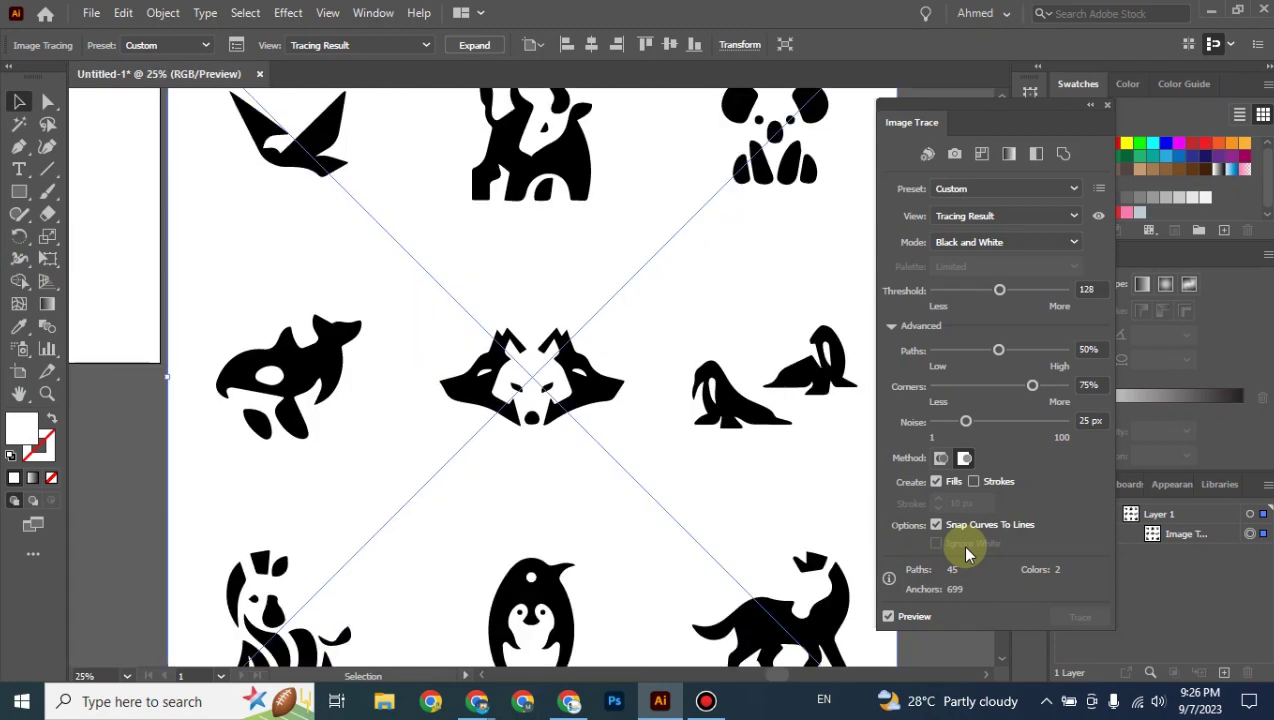
key("ctrl+minus")
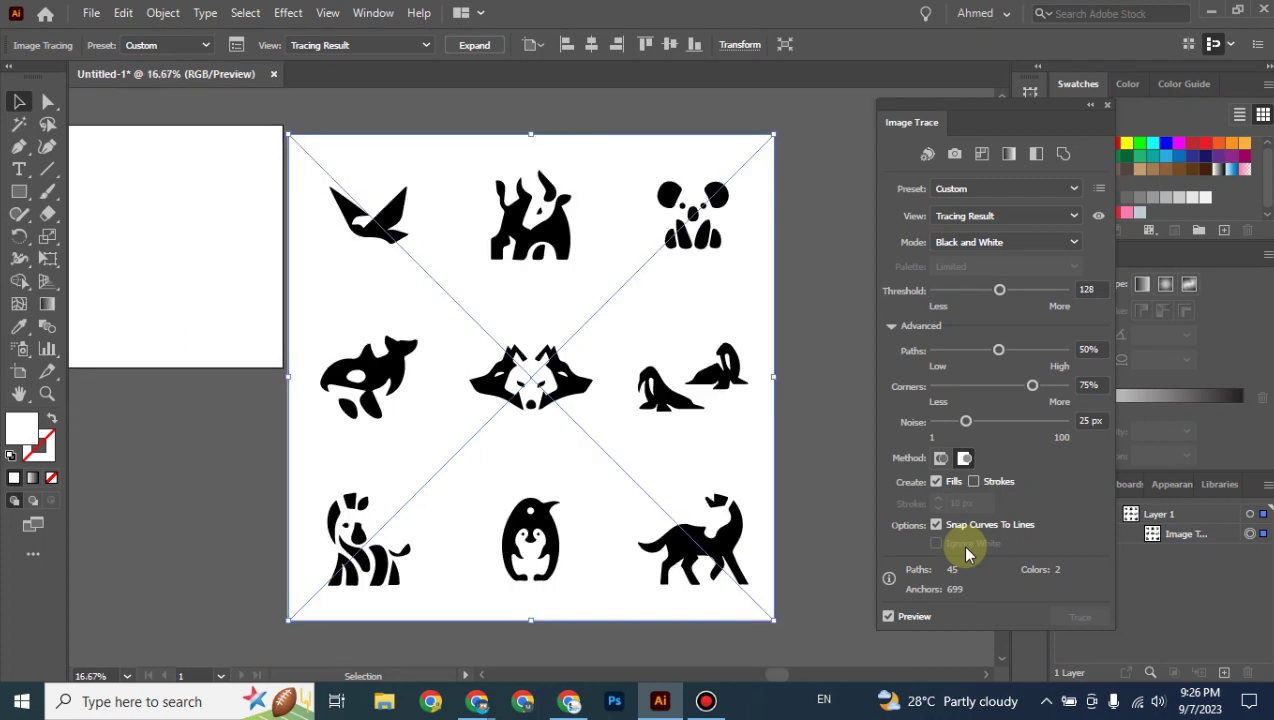
key("ctrl+plus")
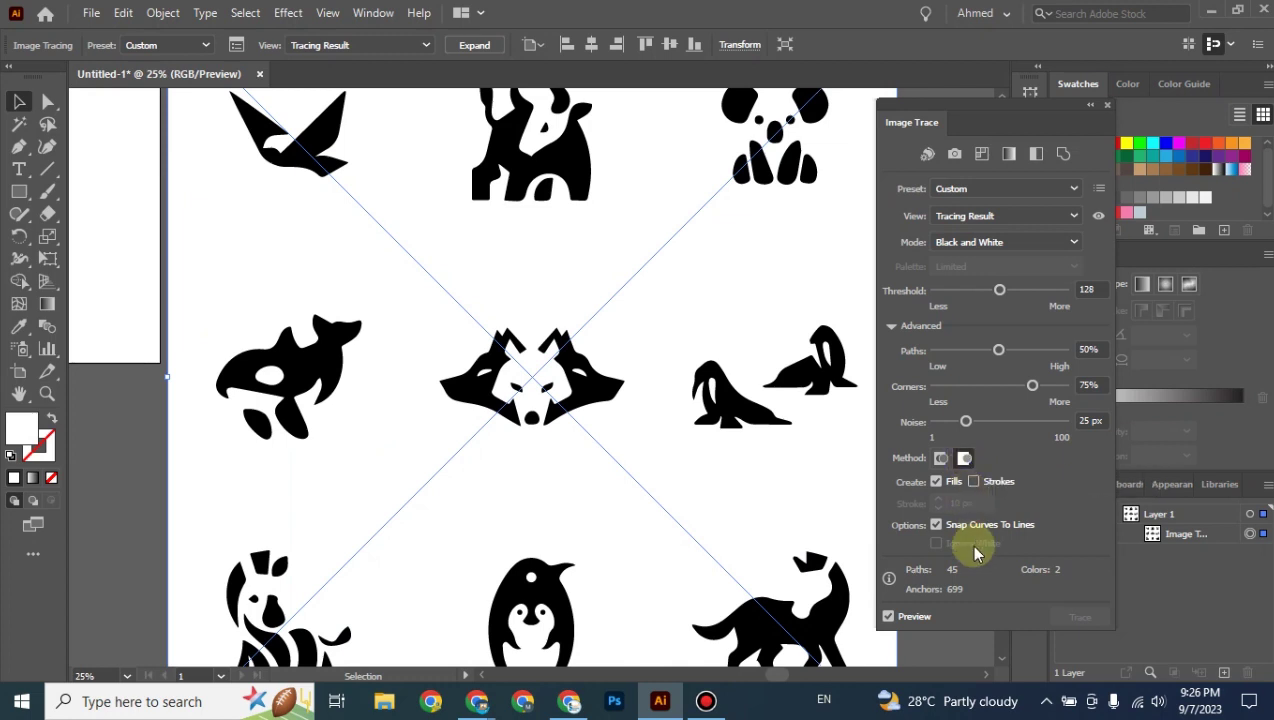
left_click(939, 456)
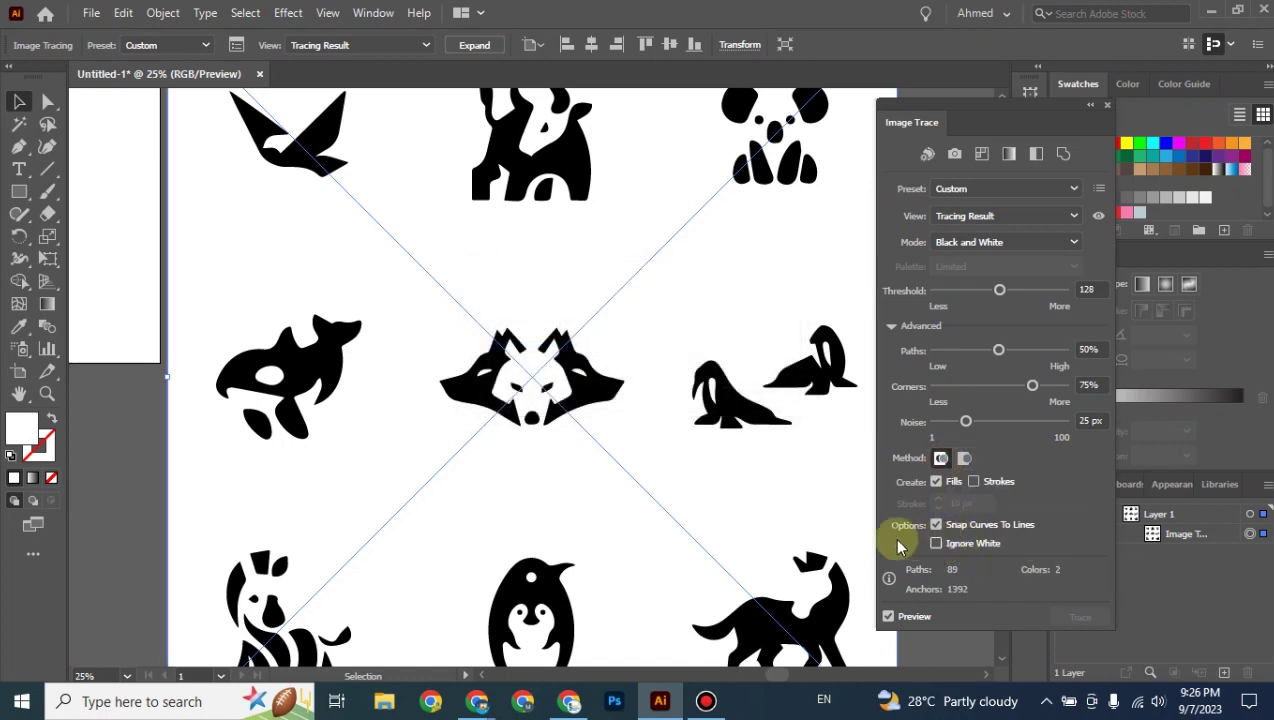
key("ctrl+minus")
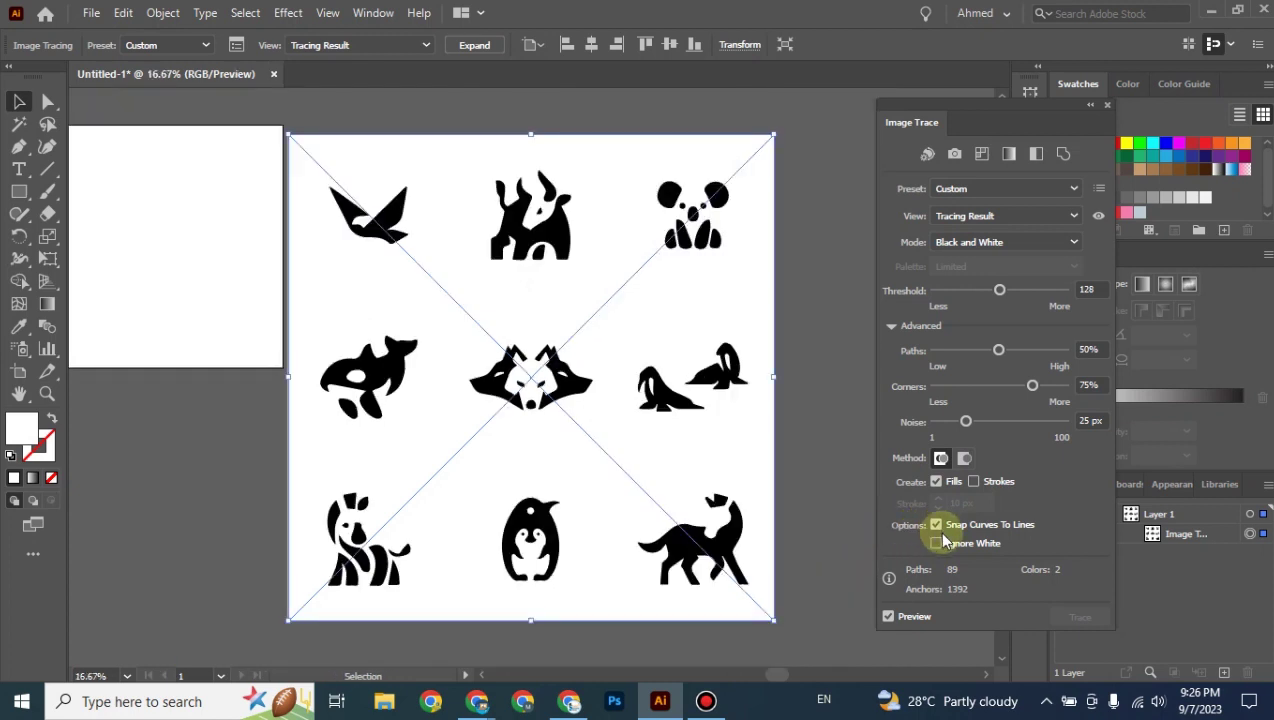
left_click(937, 544)
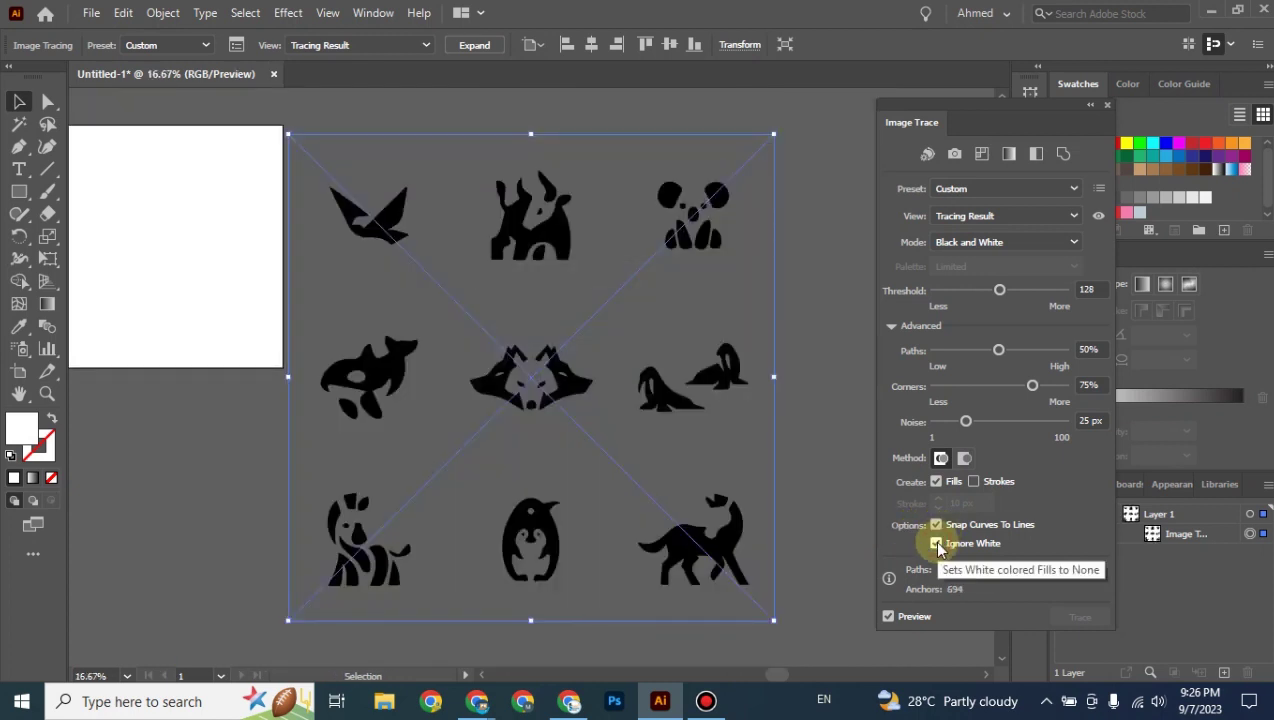
left_click(813, 510)
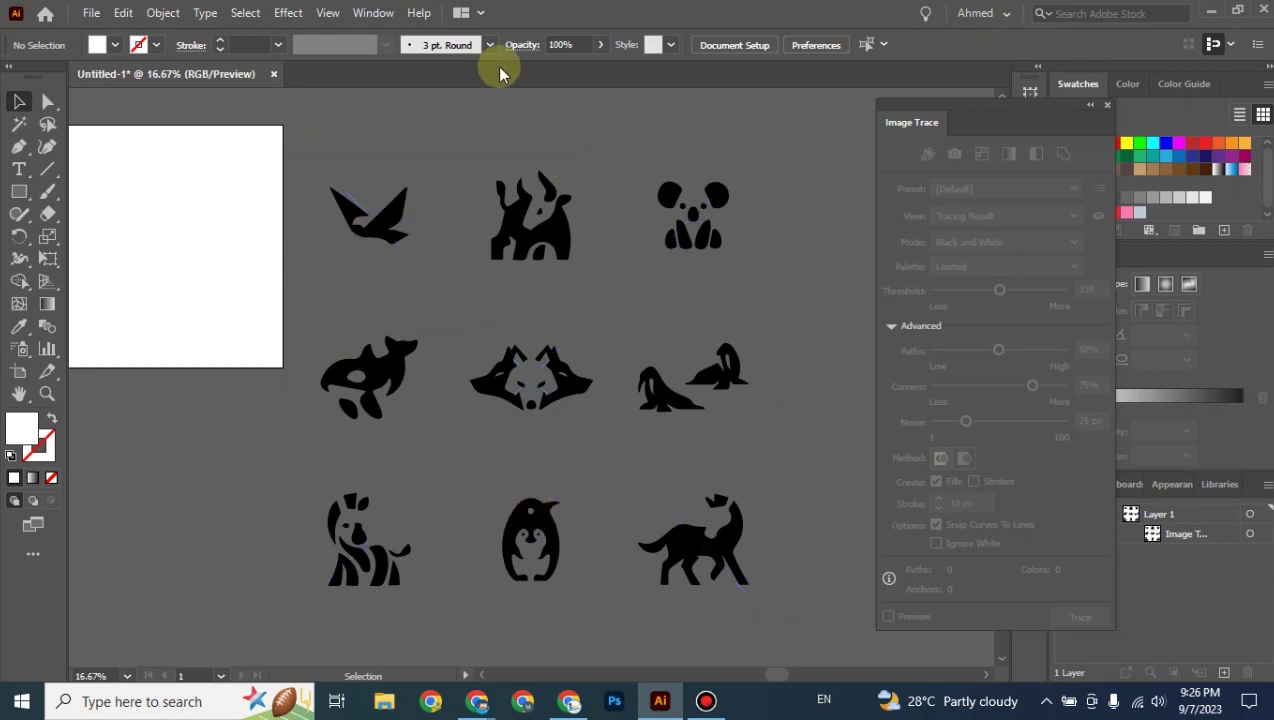
Expand the Ignore White animal trace and ungroup it into separate black paths.
left_click(672, 258)
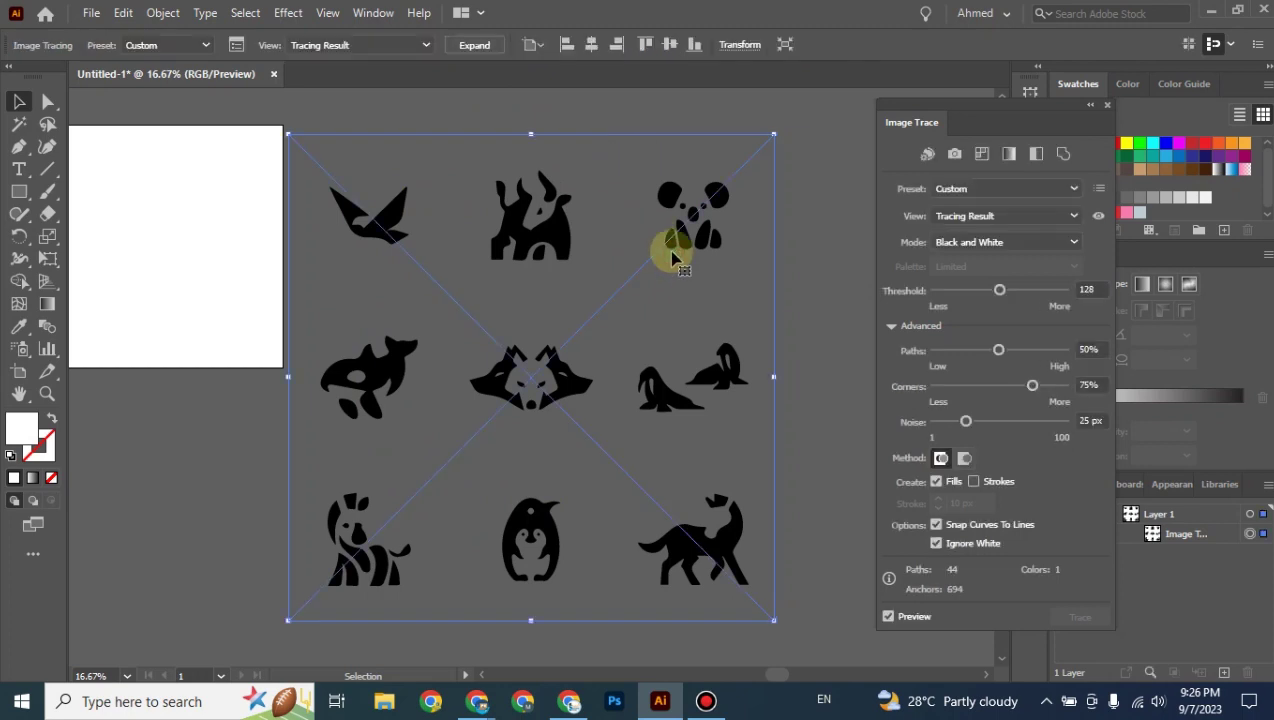
left_click(476, 46)
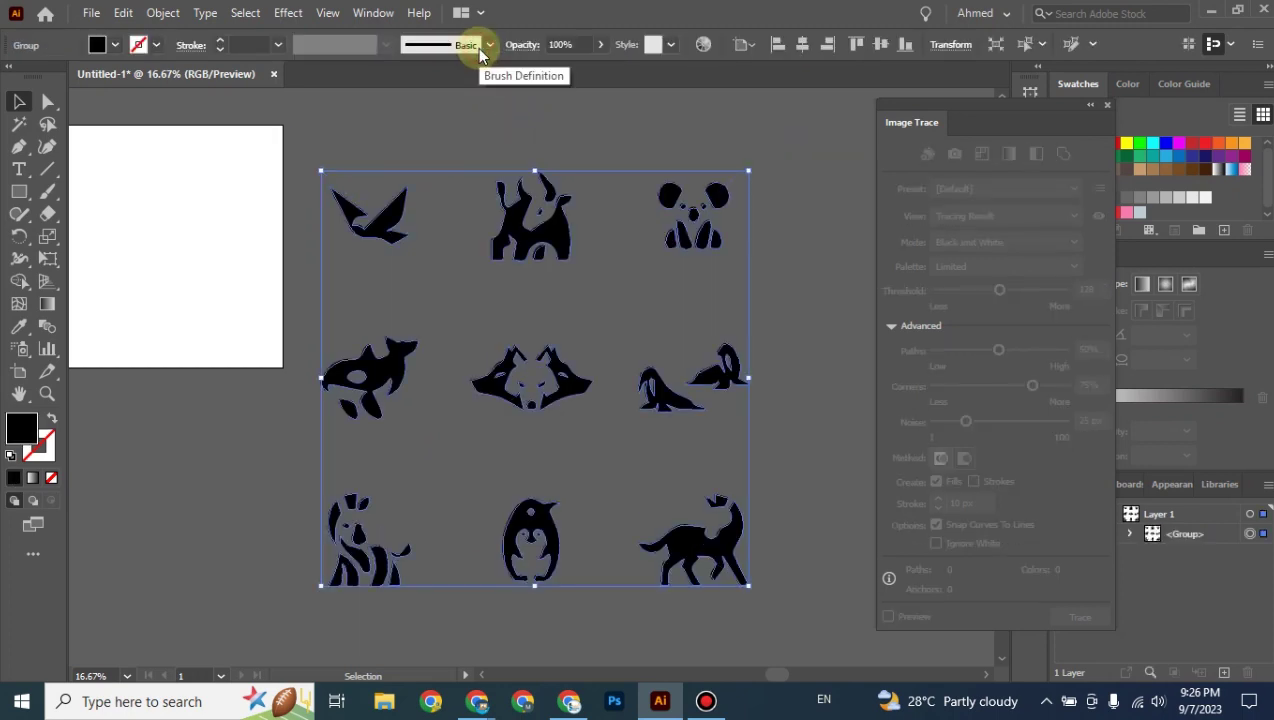
left_click(1090, 106)
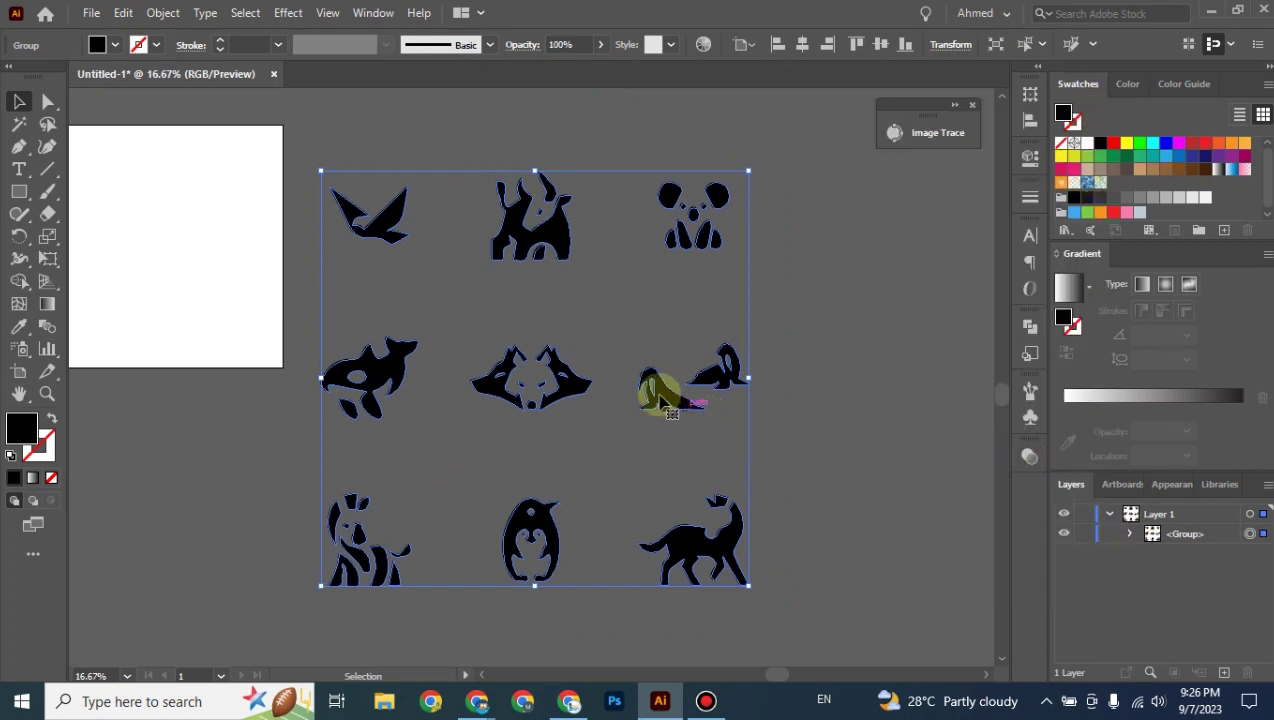
right_click(587, 324)
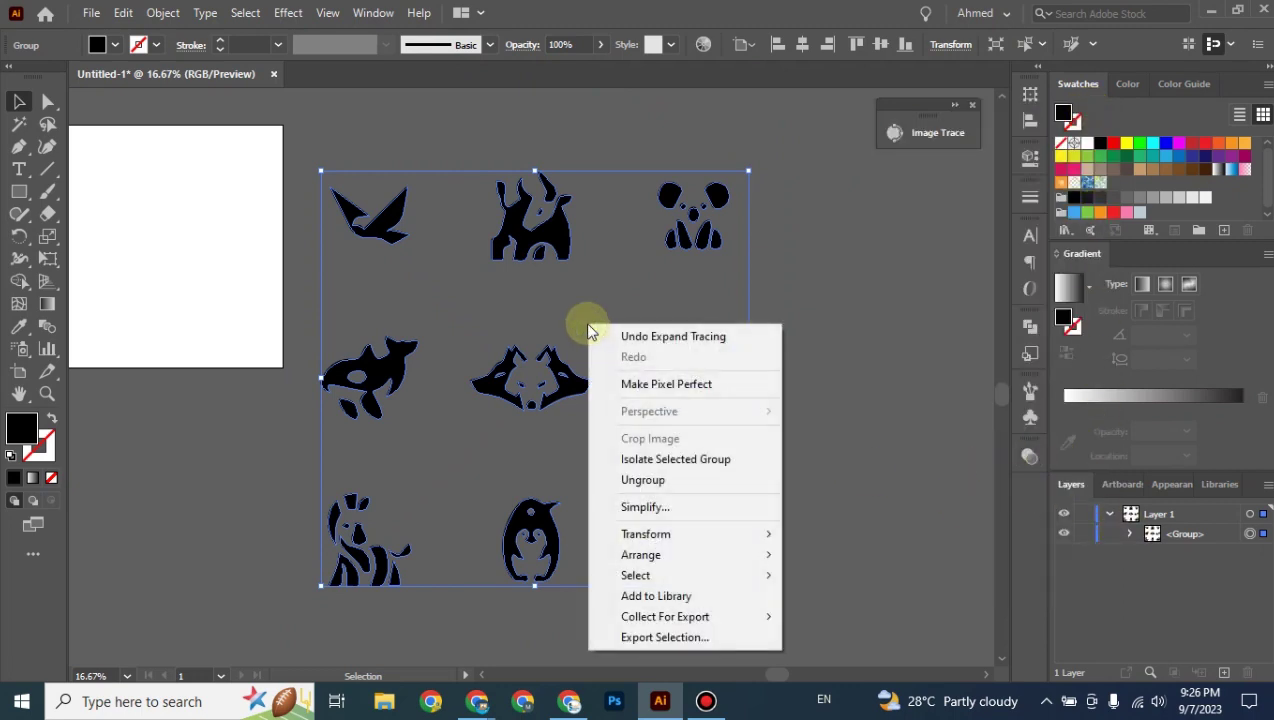
left_click(656, 480)
left_click(870, 448)
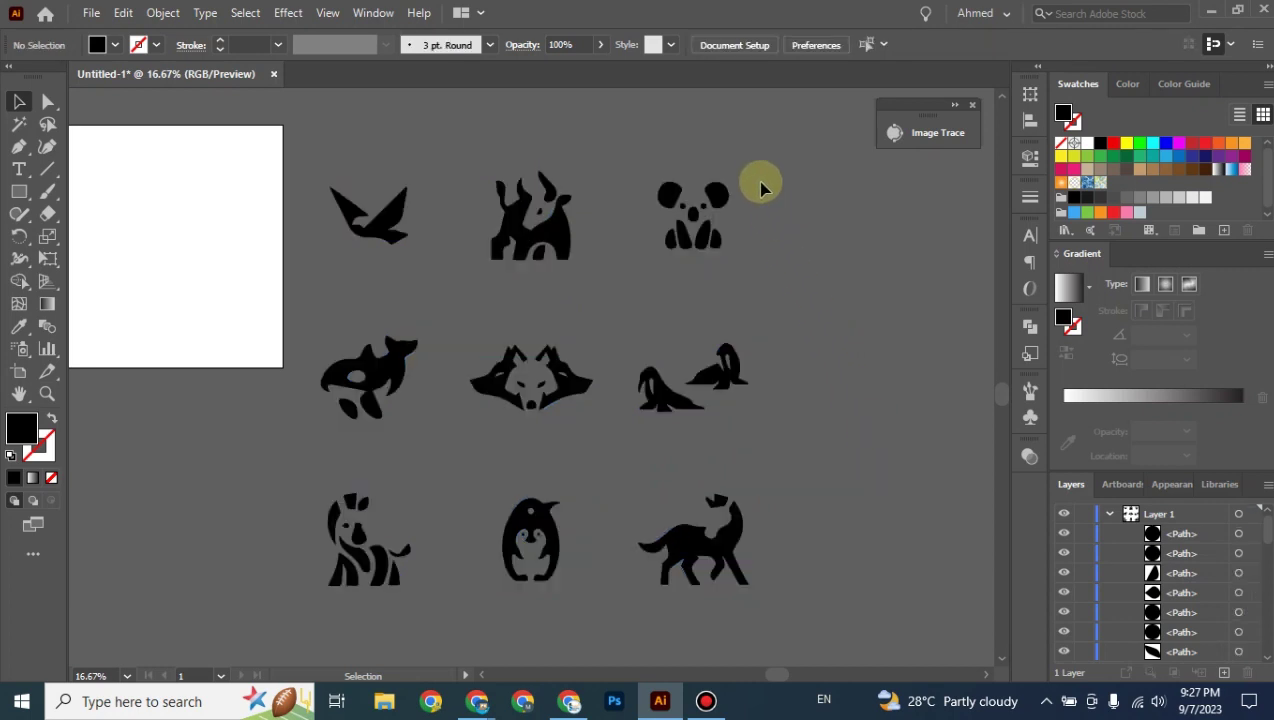
Group the koala, horse and orca pieces, each into its own group.
left_click(633, 270)
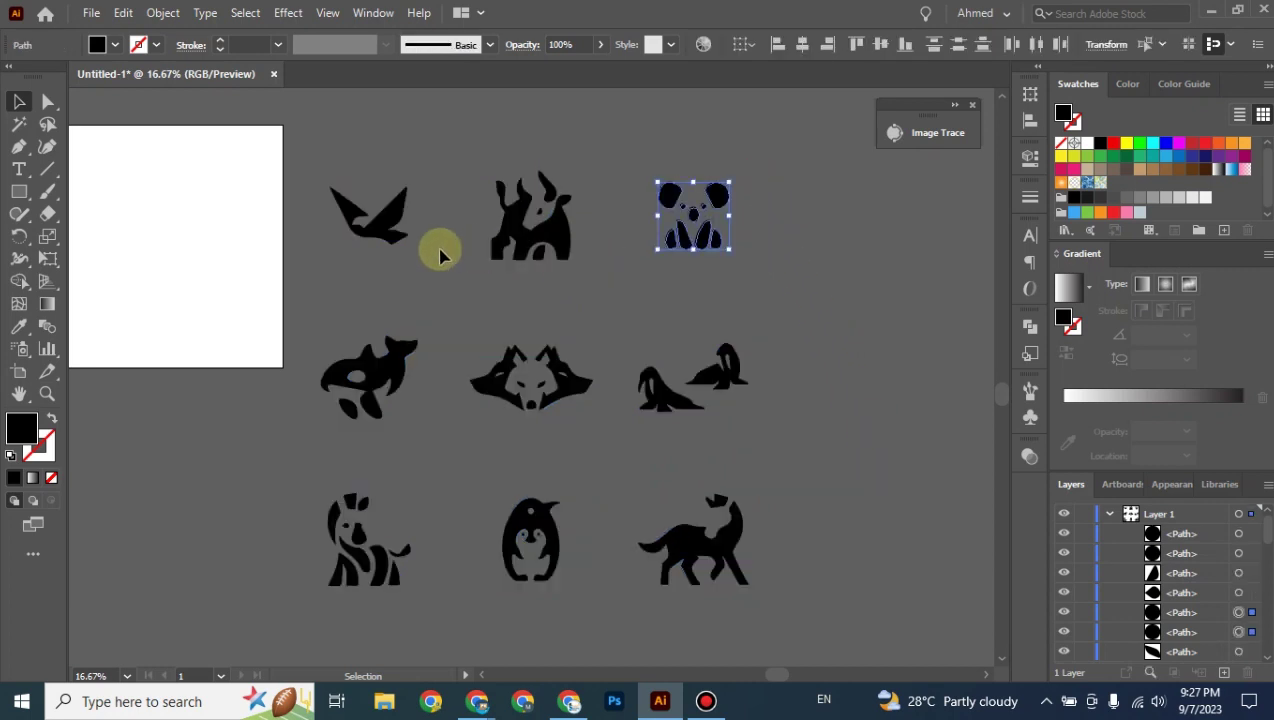
key("a")
key("ctrl+g")
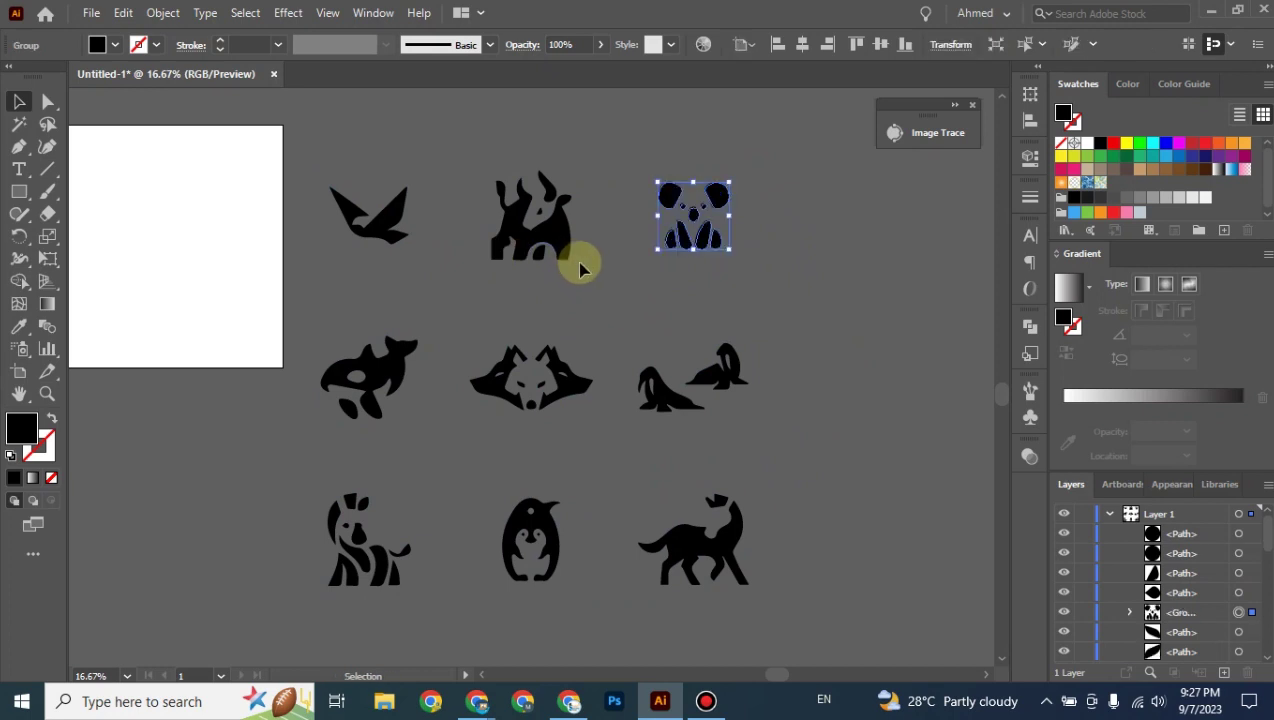
left_click(848, 305)
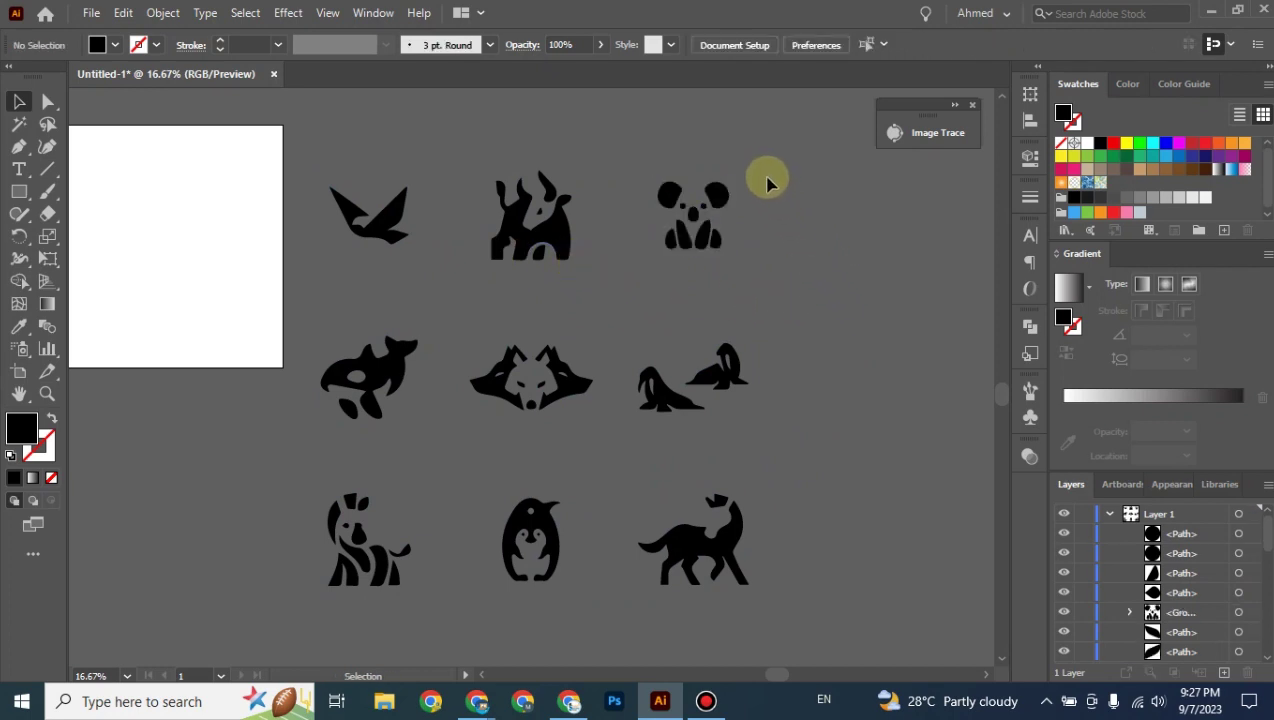
left_click_drag(762, 160, 643, 278)
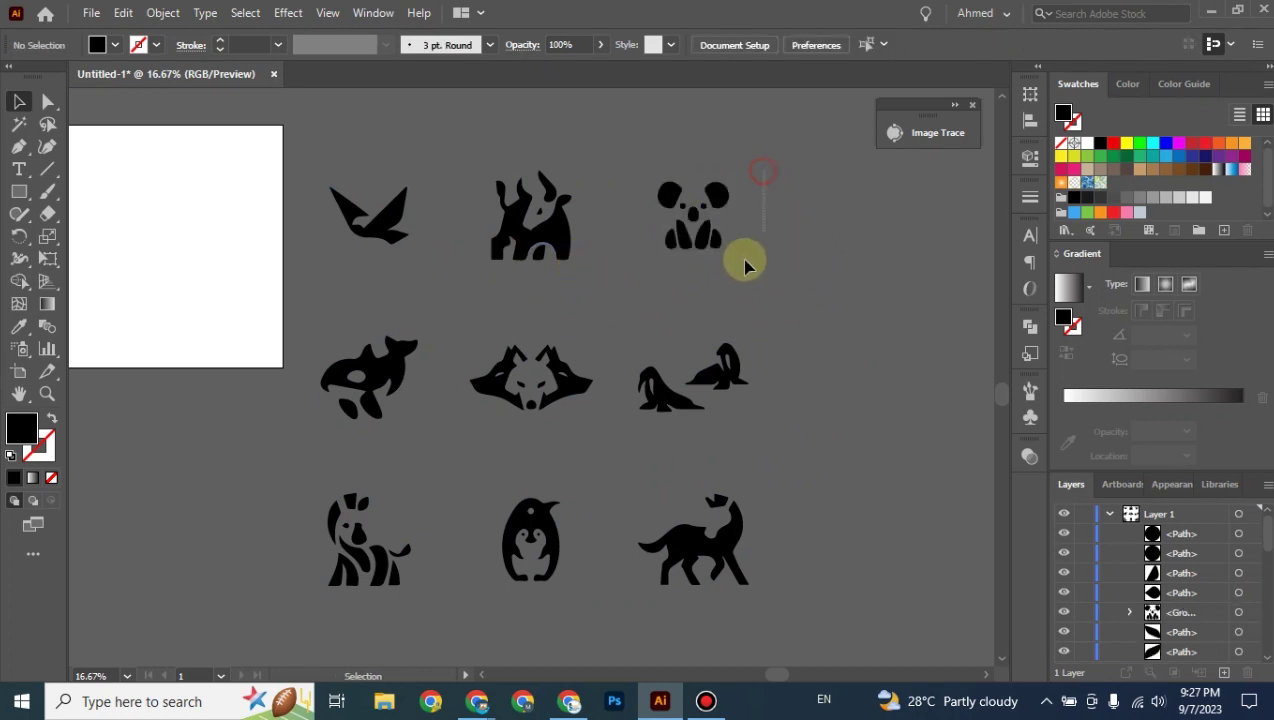
left_click(805, 297)
left_click_drag(463, 288, 461, 285)
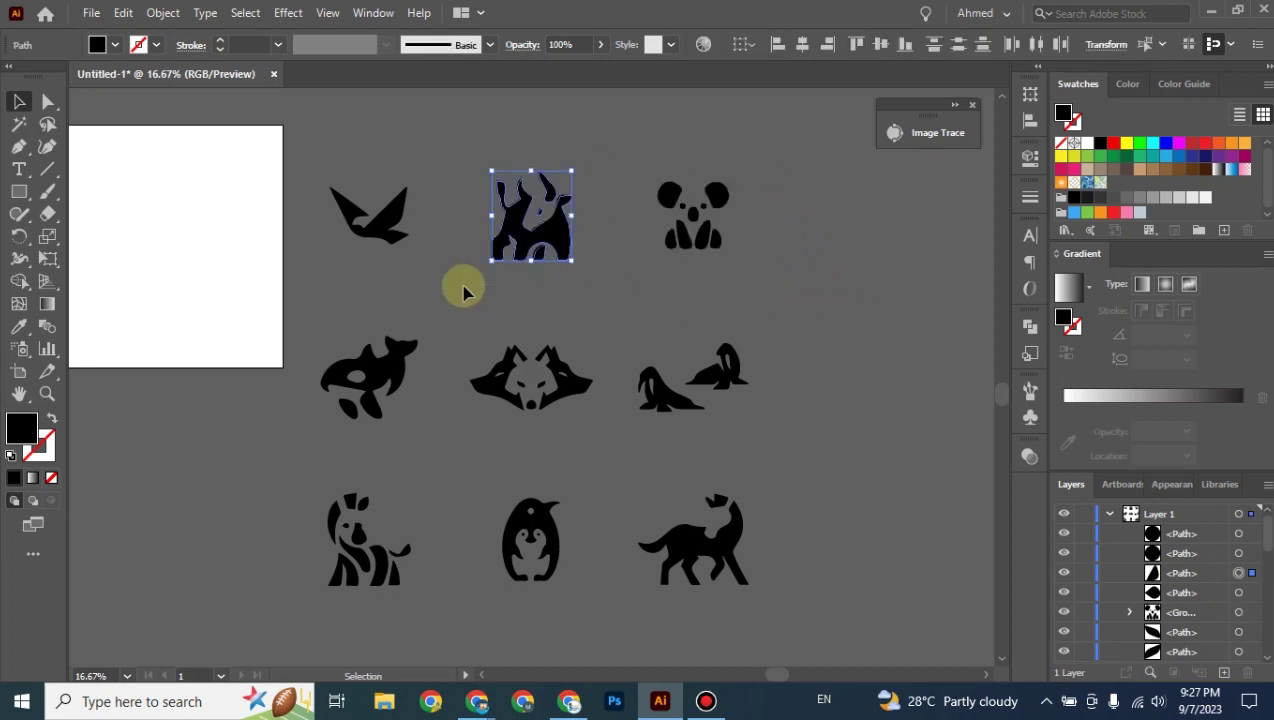
key("ctrl+g")
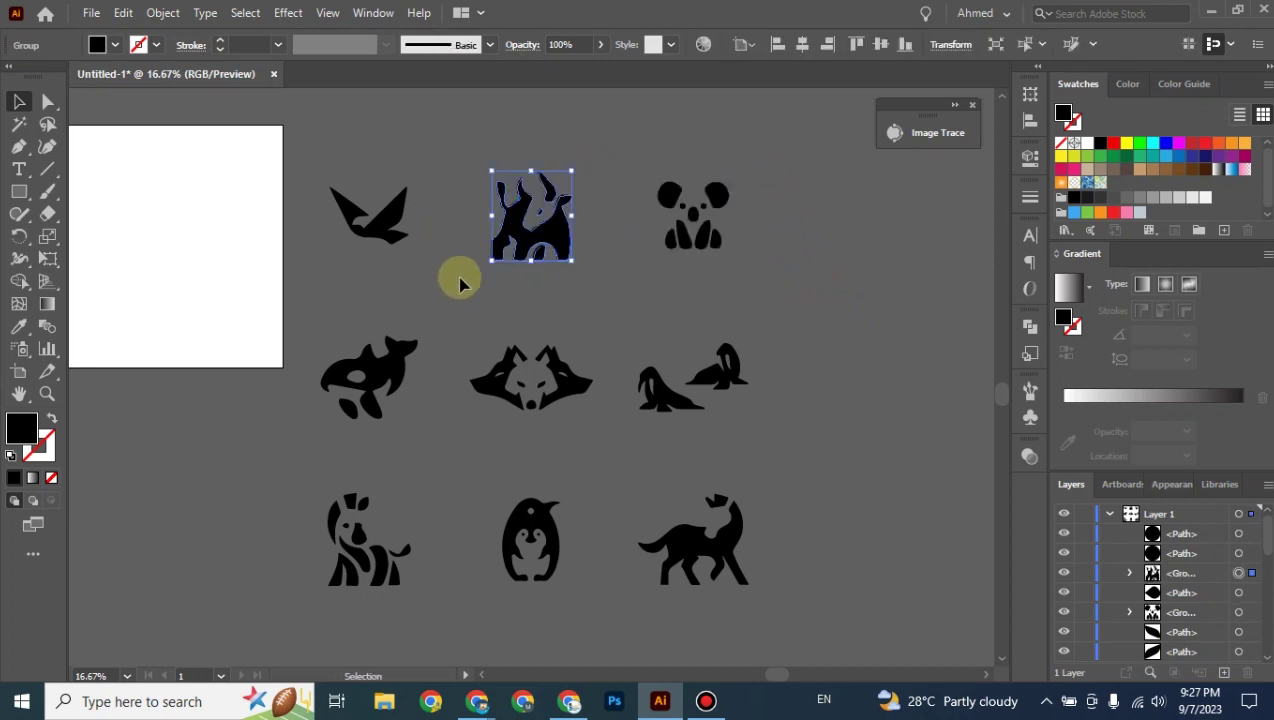
left_click_drag(449, 327, 307, 437)
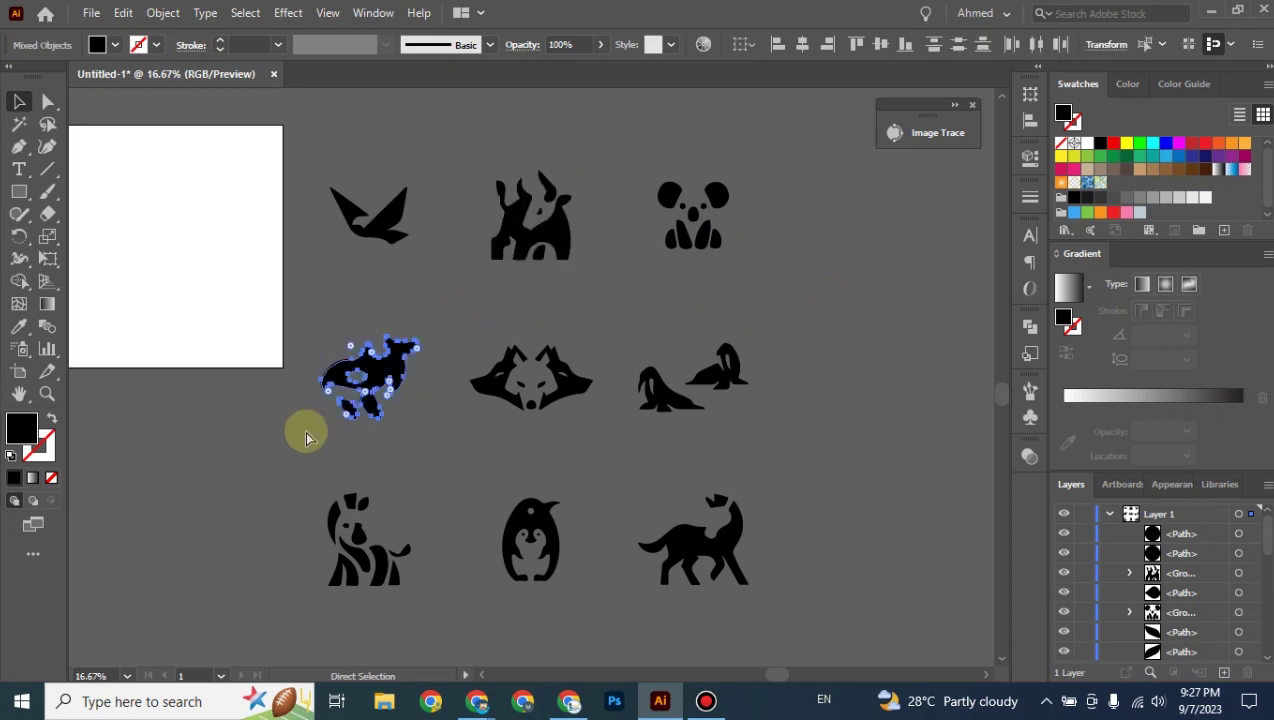
key("ctrl+g")
Group the wolf, seals, penguin and zebra pieces, each into its own group.
left_click_drag(470, 332, 589, 446)
key("ctrl+g")
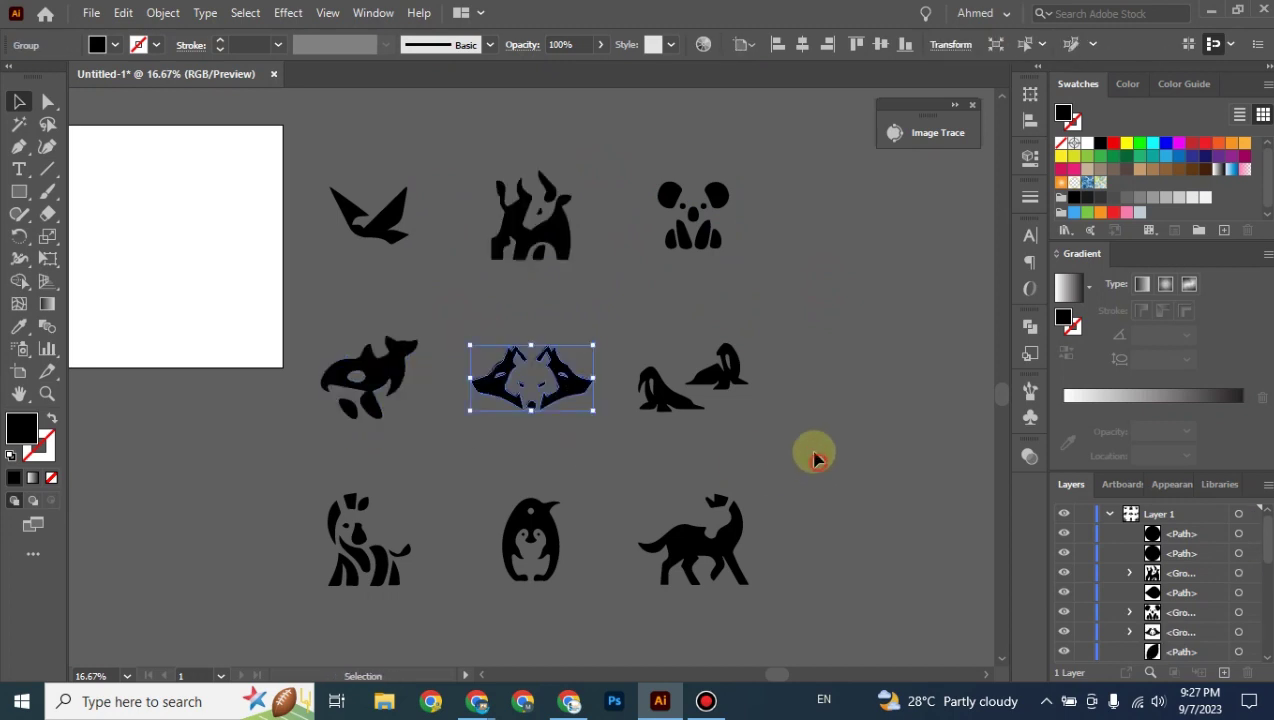
left_click(800, 440)
mouse_move(625, 324)
left_mouse_down()
mouse_move(750, 413)
mouse_move(754, 430)
left_mouse_up()
key("ctrl+g")
left_click(789, 489)
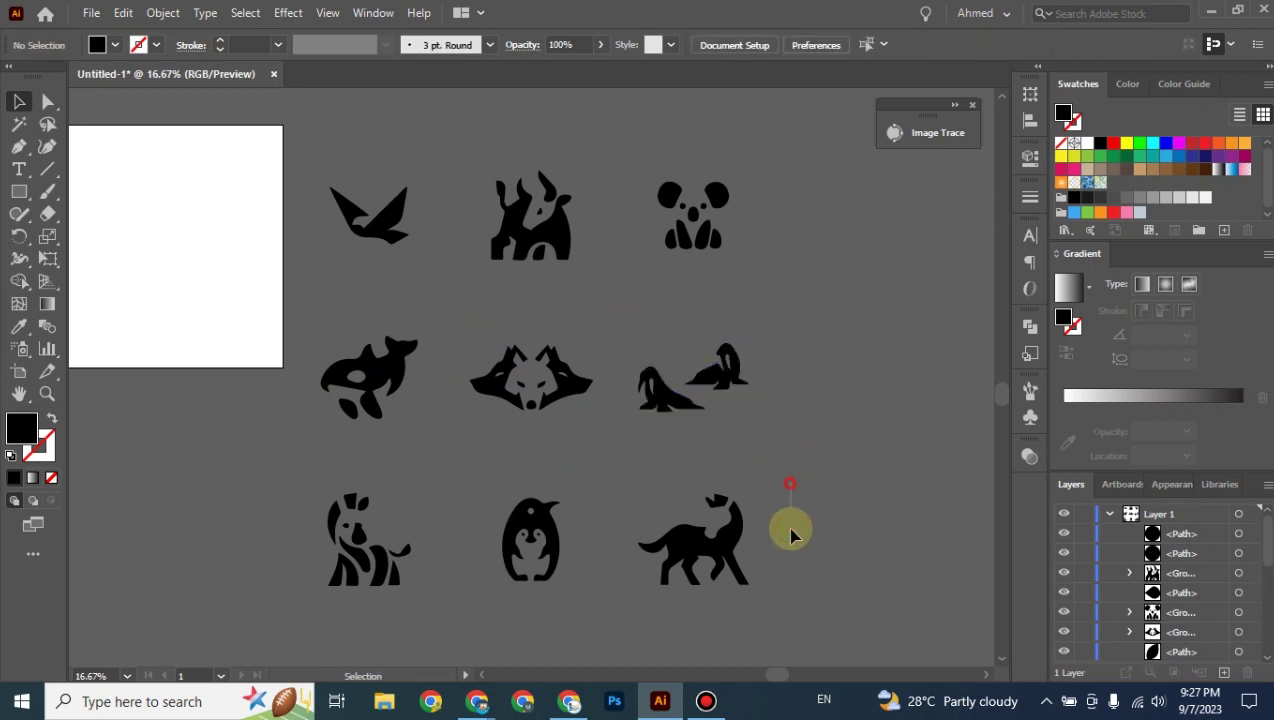
left_click_drag(782, 483, 631, 615)
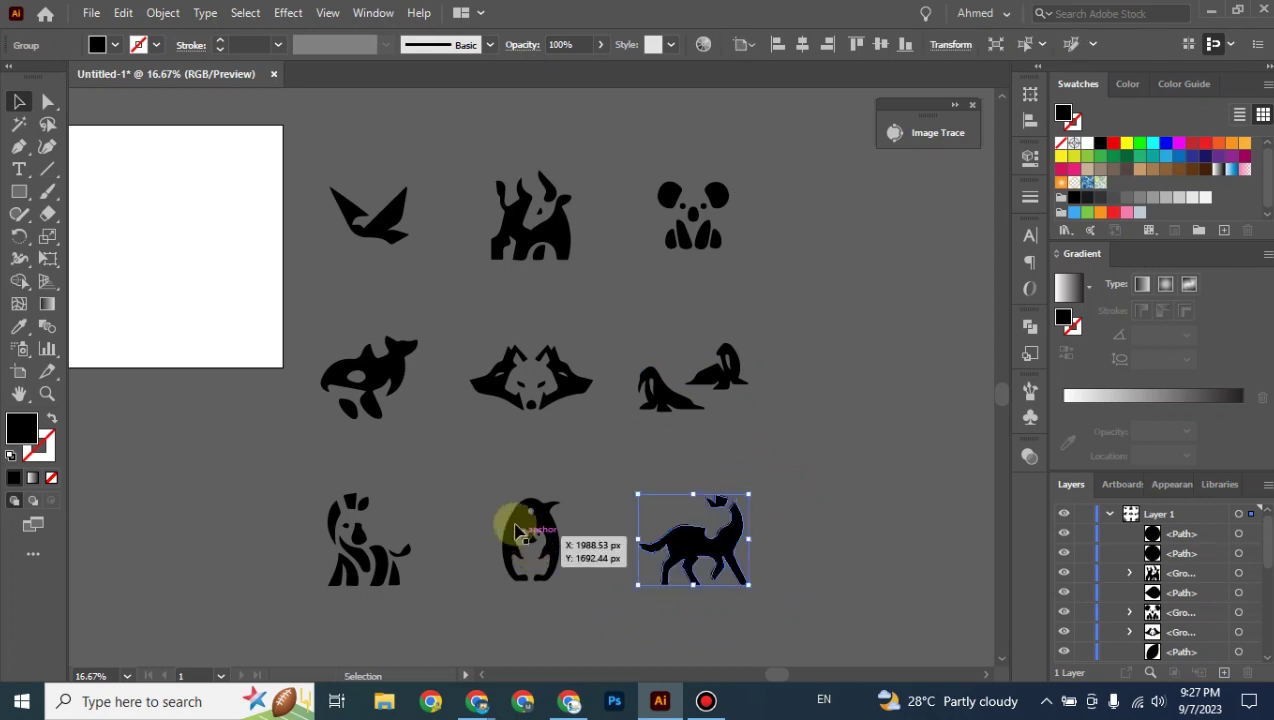
left_click_drag(469, 475, 588, 620)
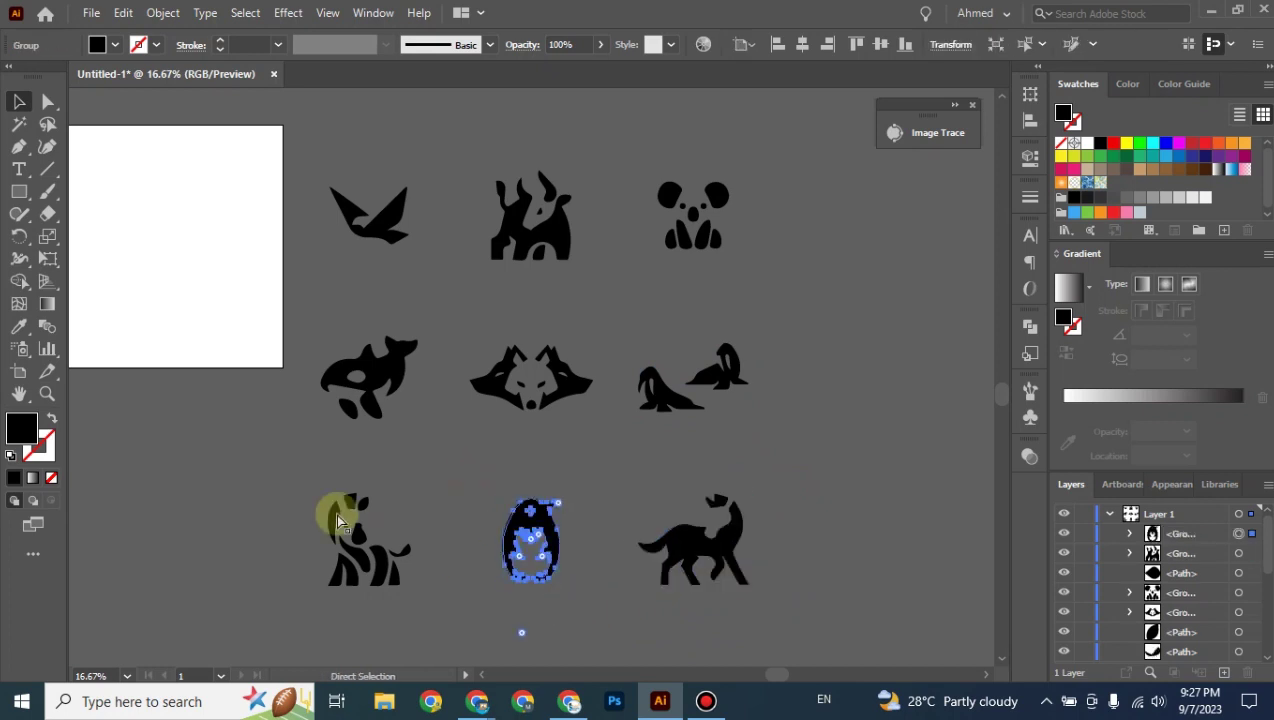
key("ctrl+g")
left_click_drag(296, 478, 418, 600)
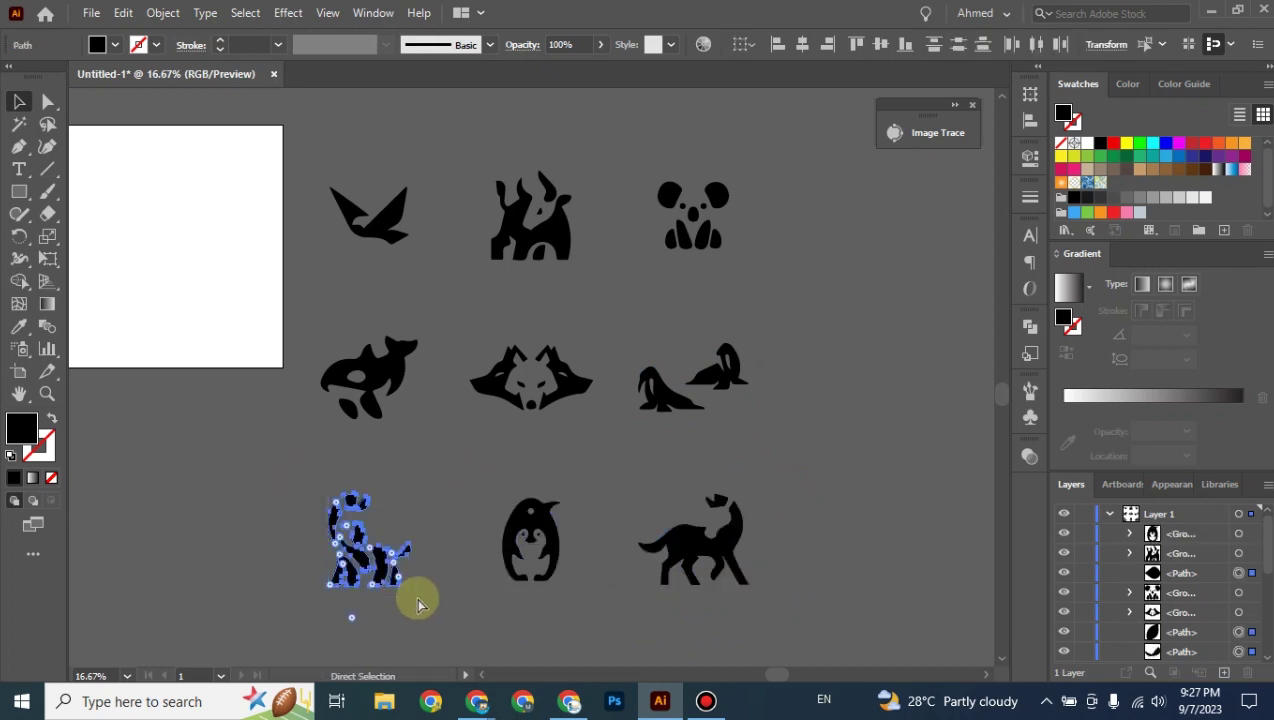
key("ctrl+g")
left_click(853, 461)
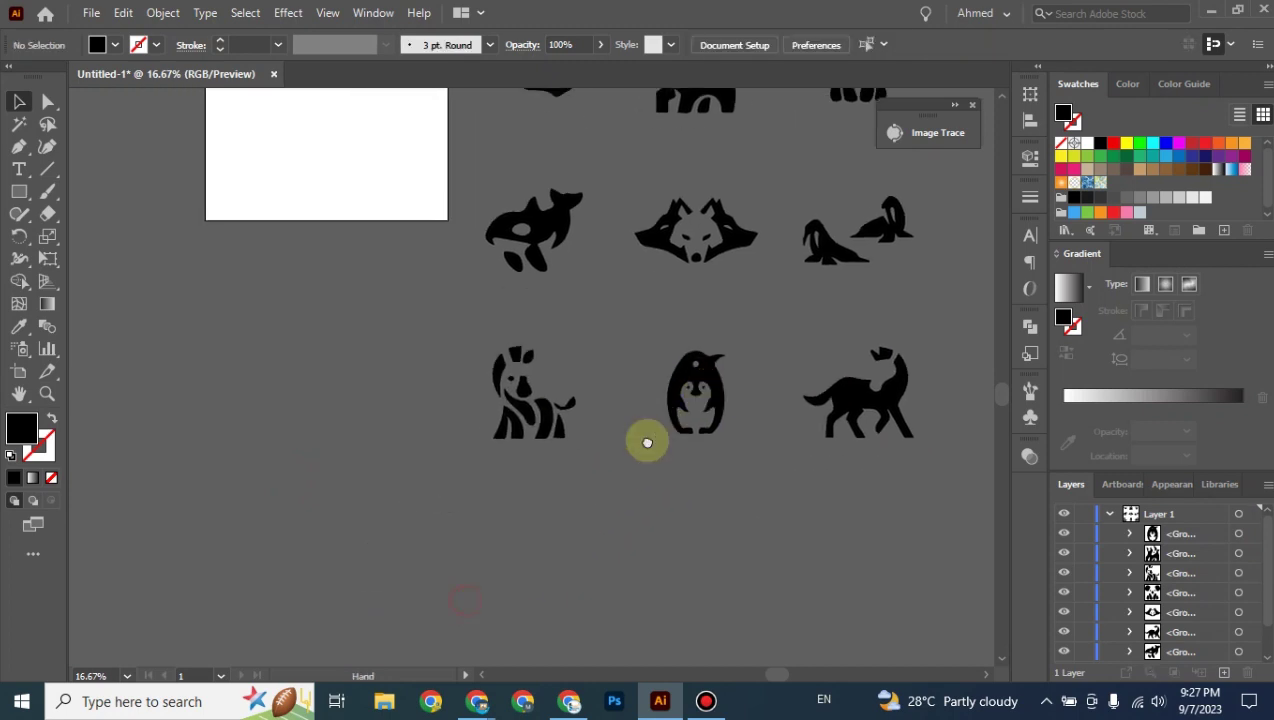
Scale the zebra group proportionally up to about 402 × 449 px, then frame all icons.
scroll(648, 441, "up", 3)
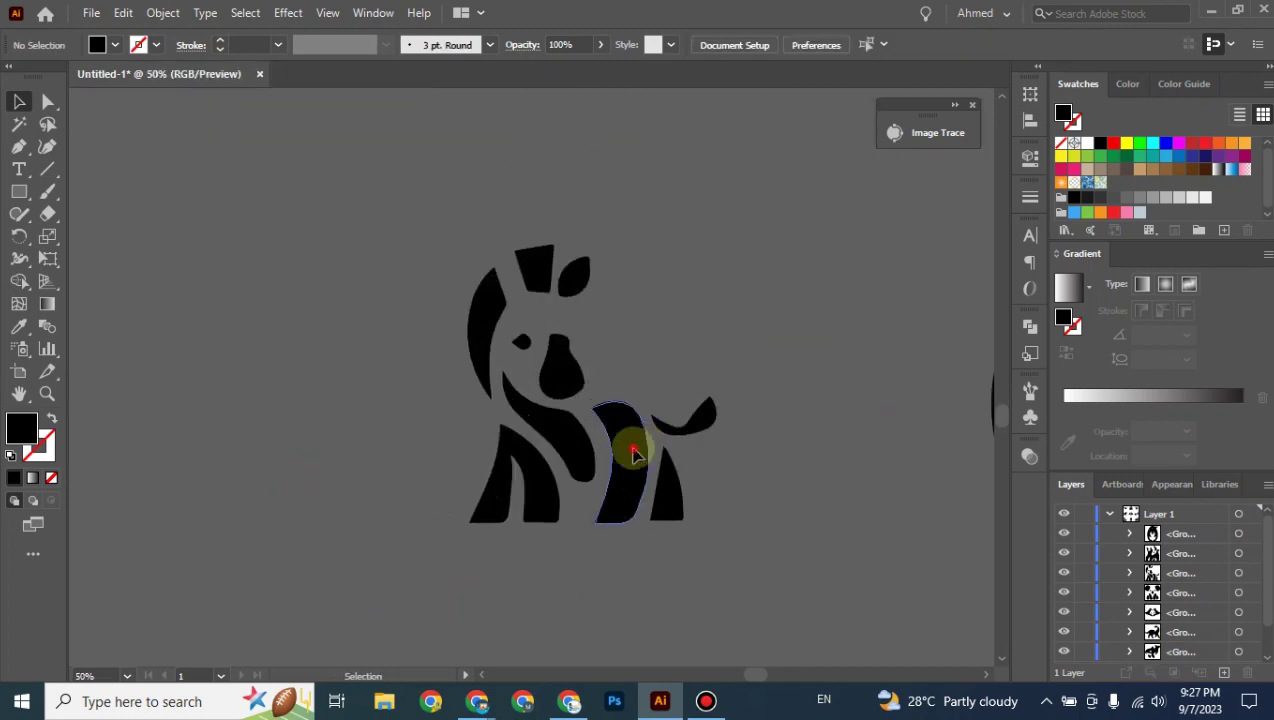
left_click(635, 452)
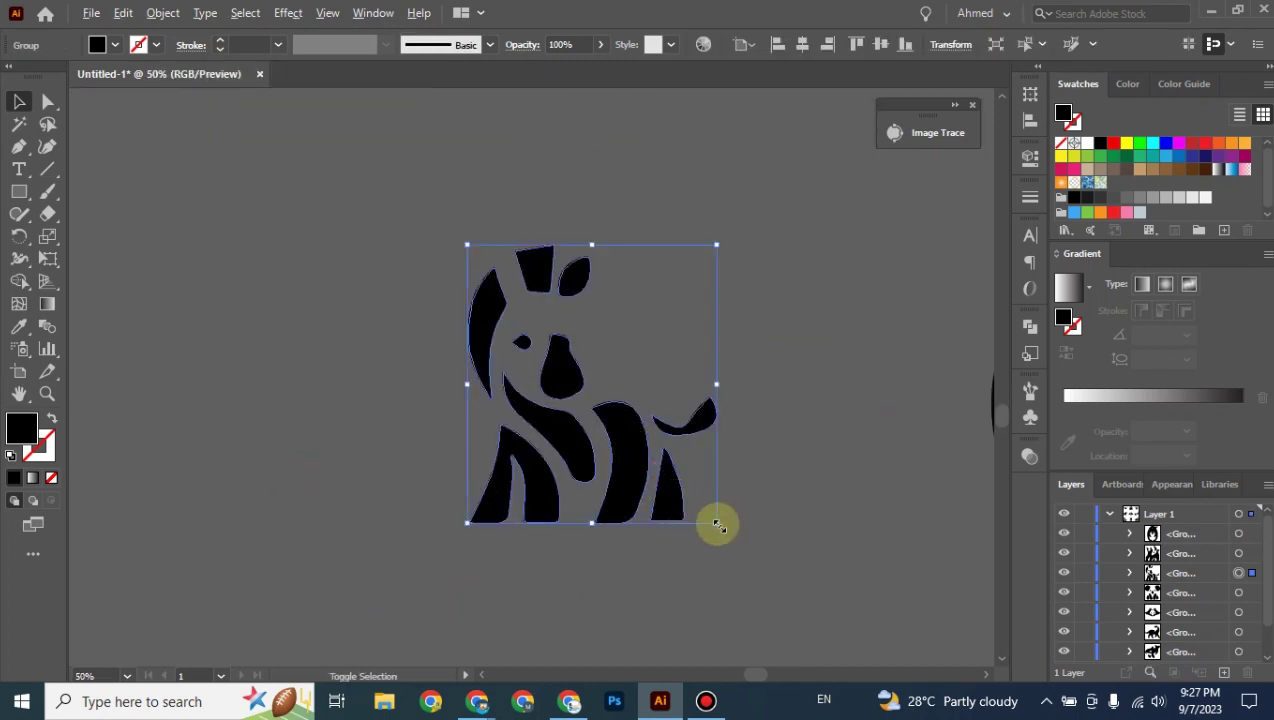
left_click_drag(718, 524, 842, 614)
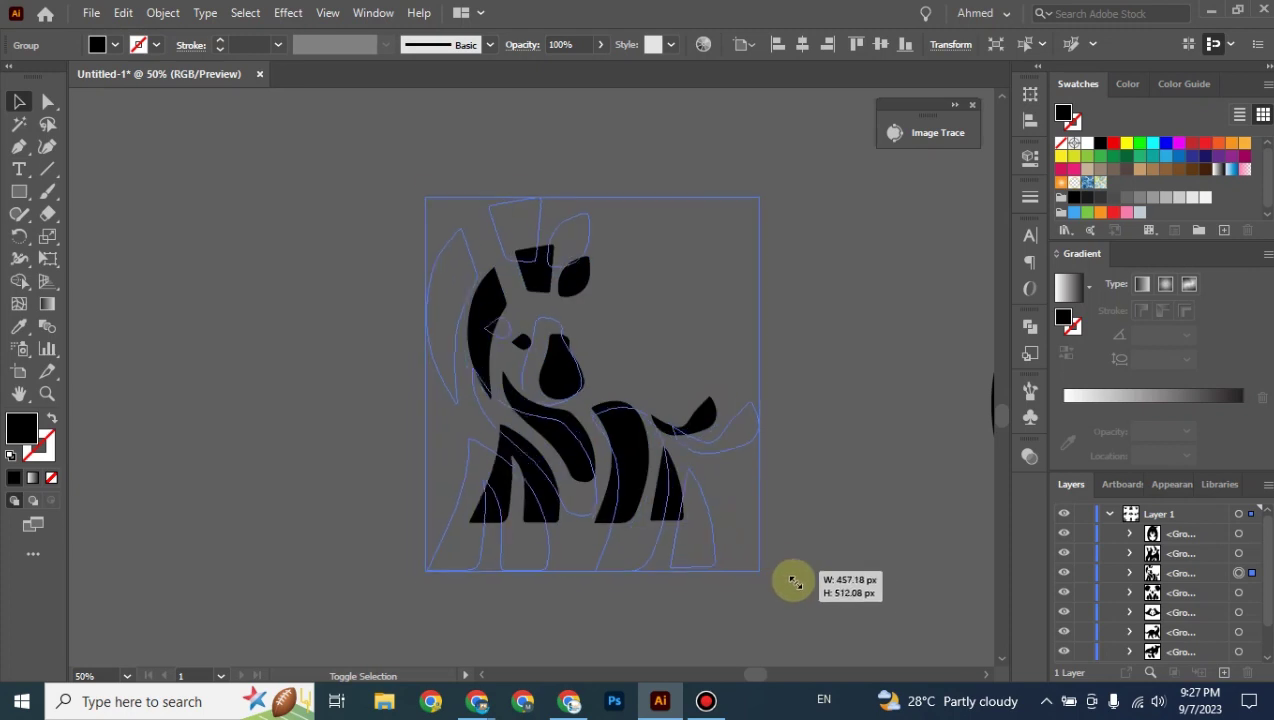
left_click(884, 335)
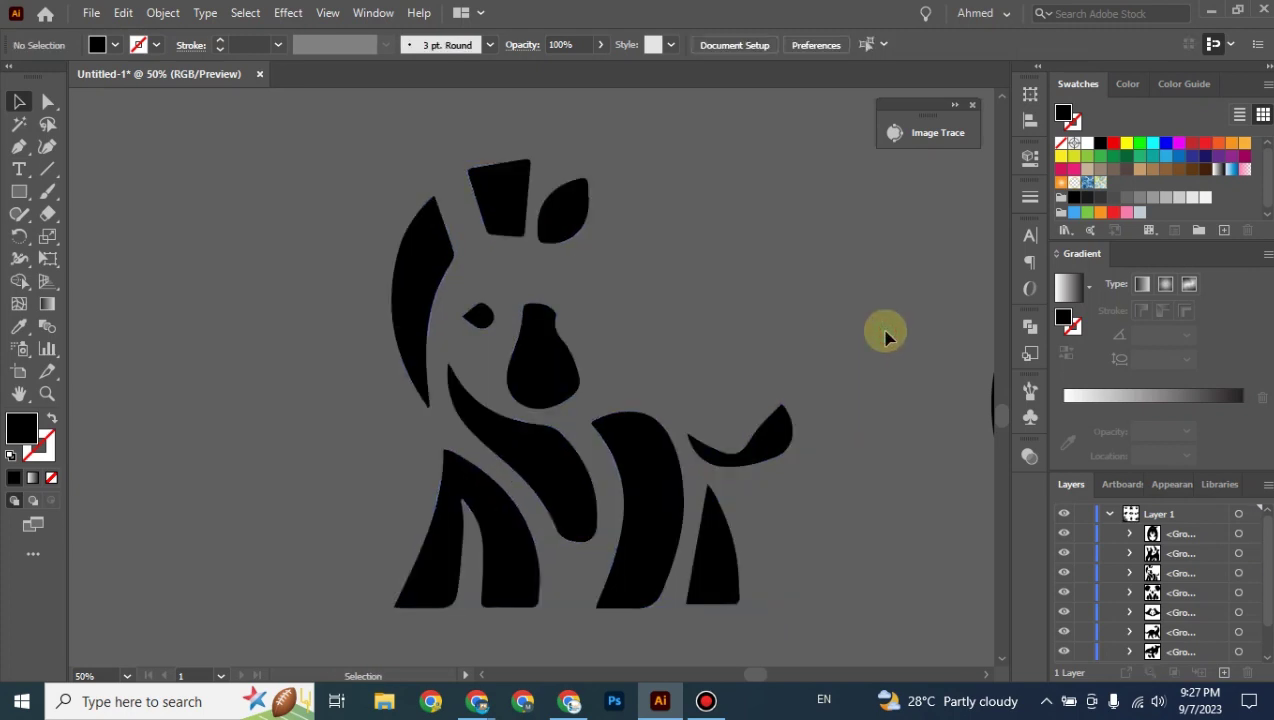
key("ctrl+minus")
key("ctrl+minus")
key("ctrl+minus")
key("ctrl+minus")
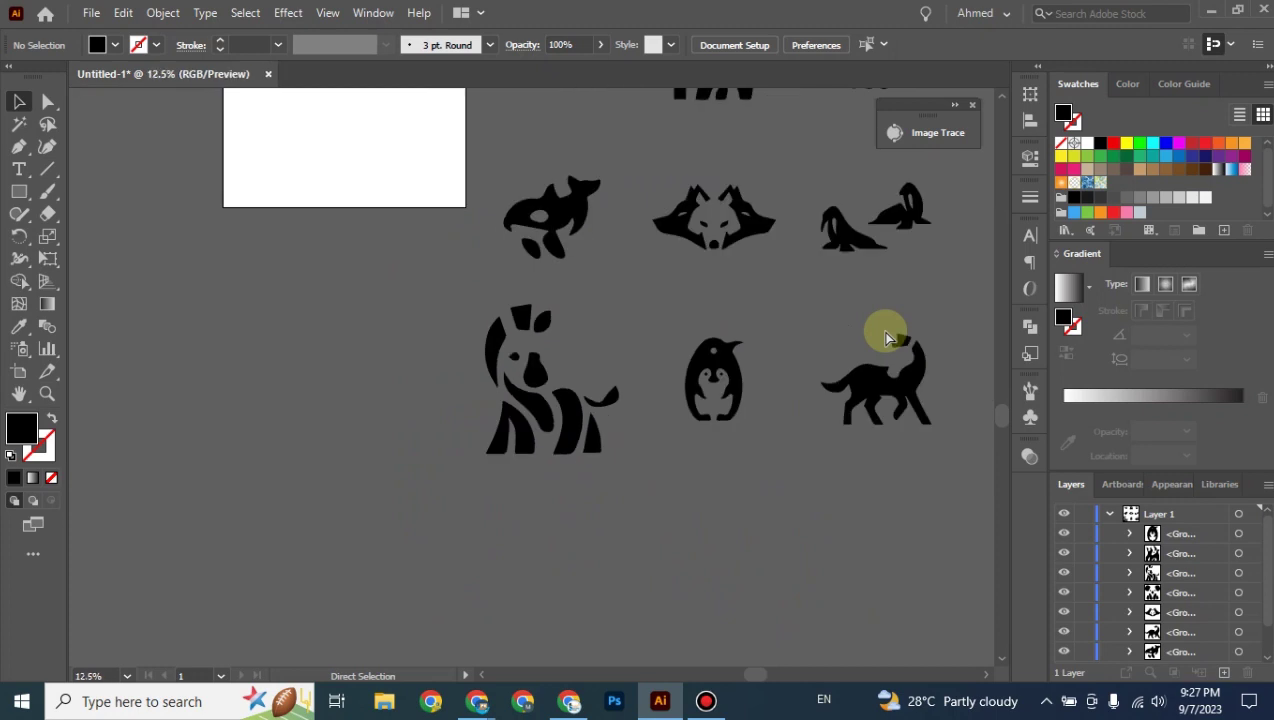
key("ctrl+minus")
key("ctrl+plus")
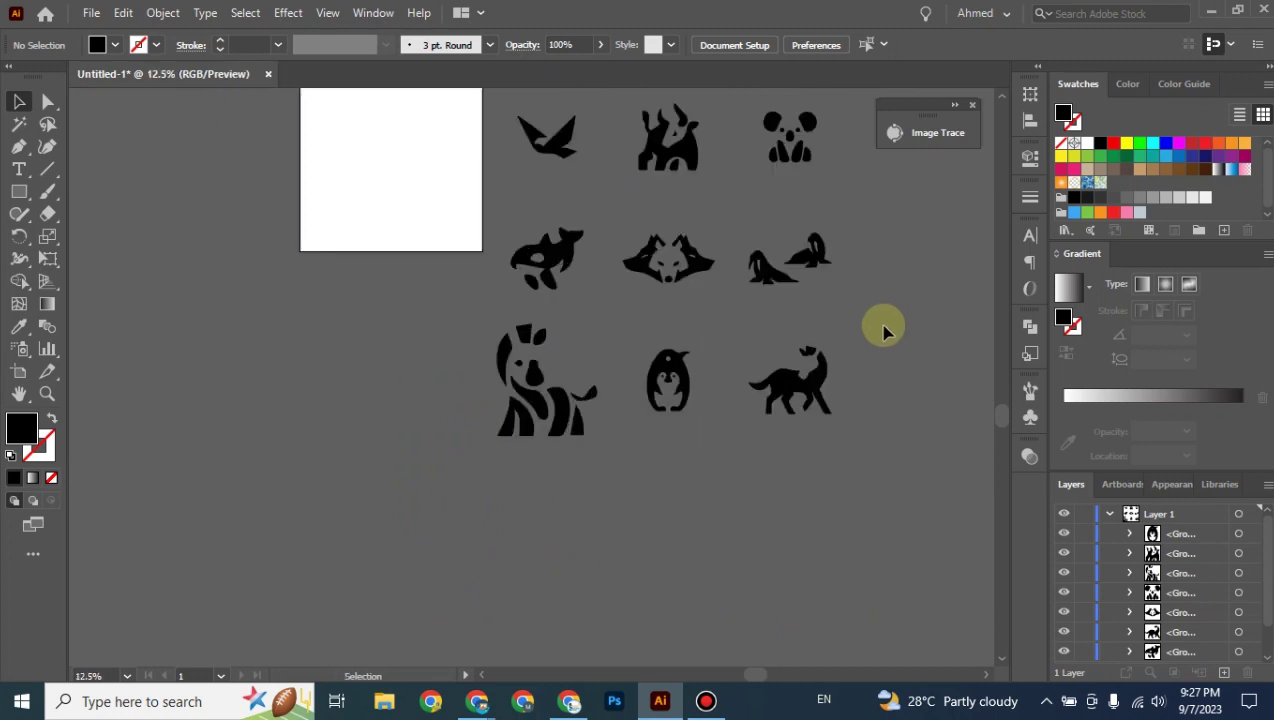
left_click_drag(884, 320, 826, 422)
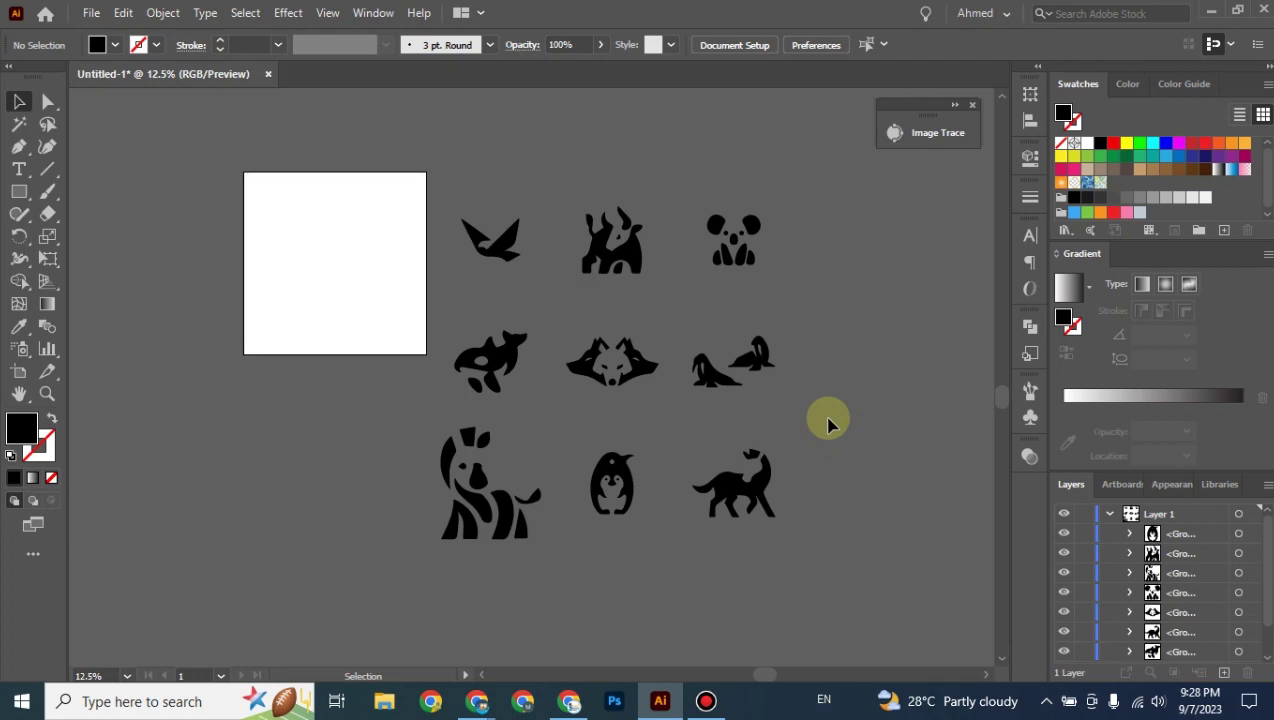
mouse_move(477, 701)
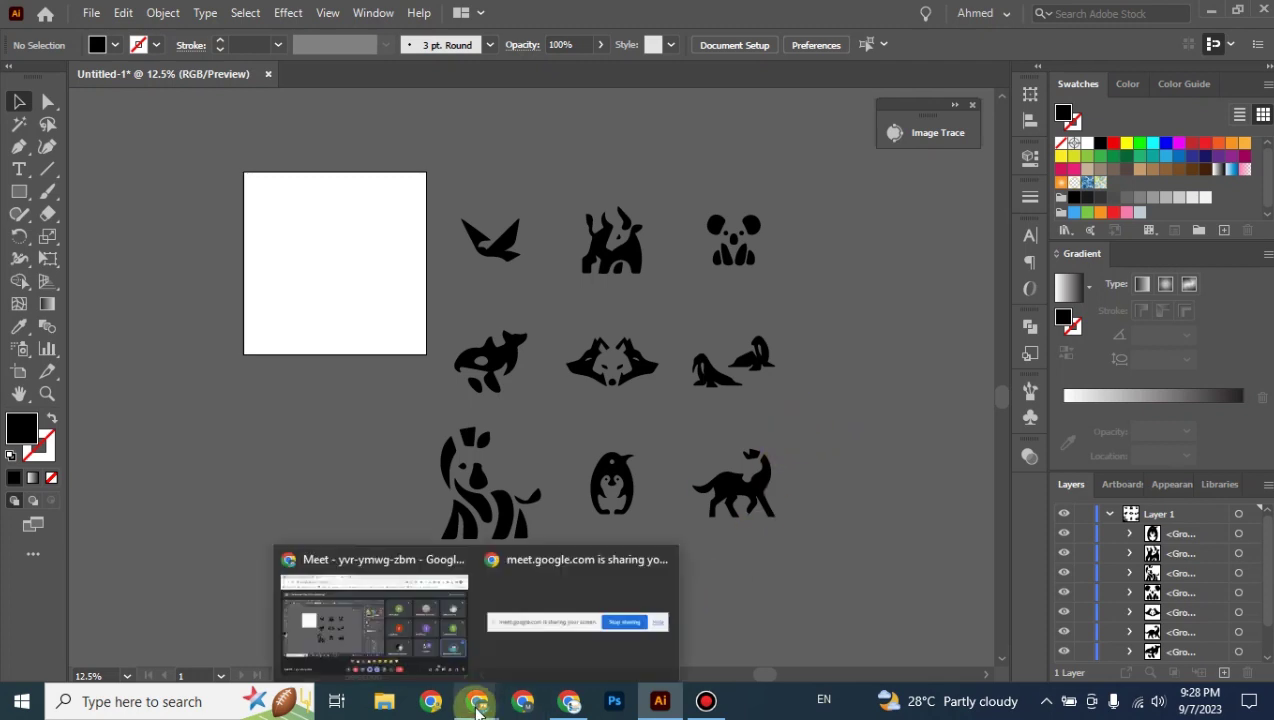
left_click(398, 630)
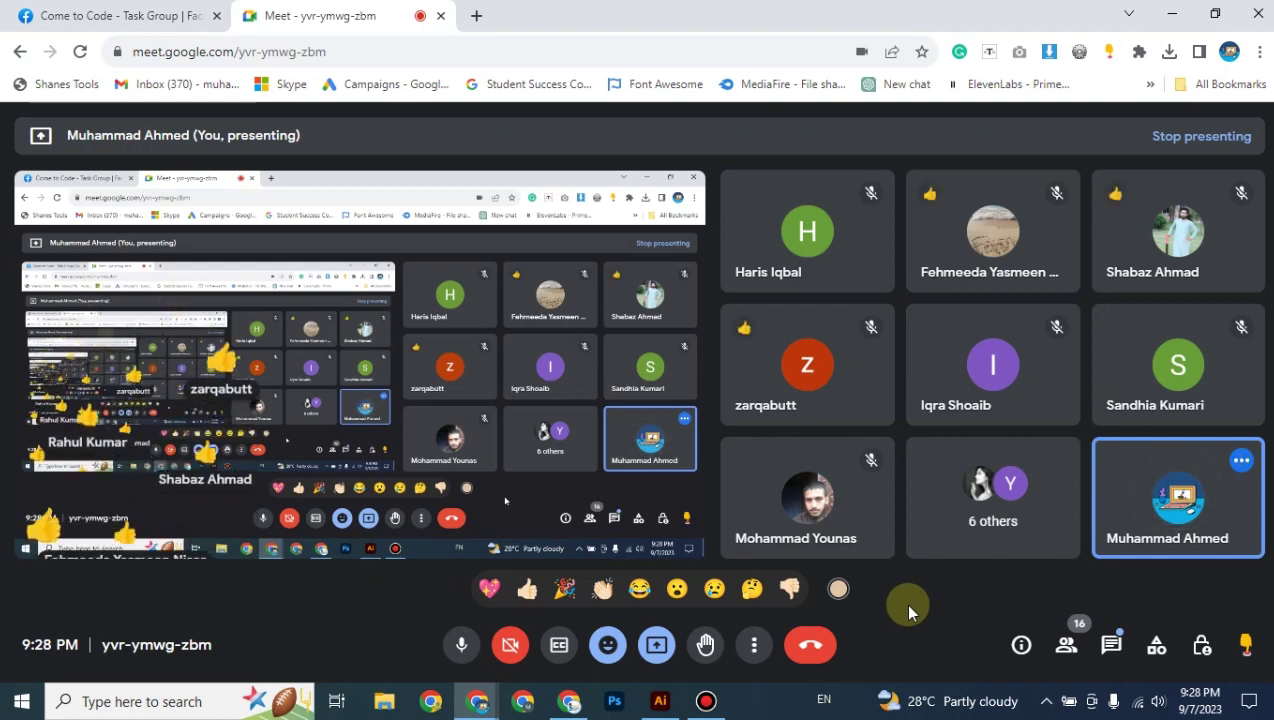
left_click(1111, 645)
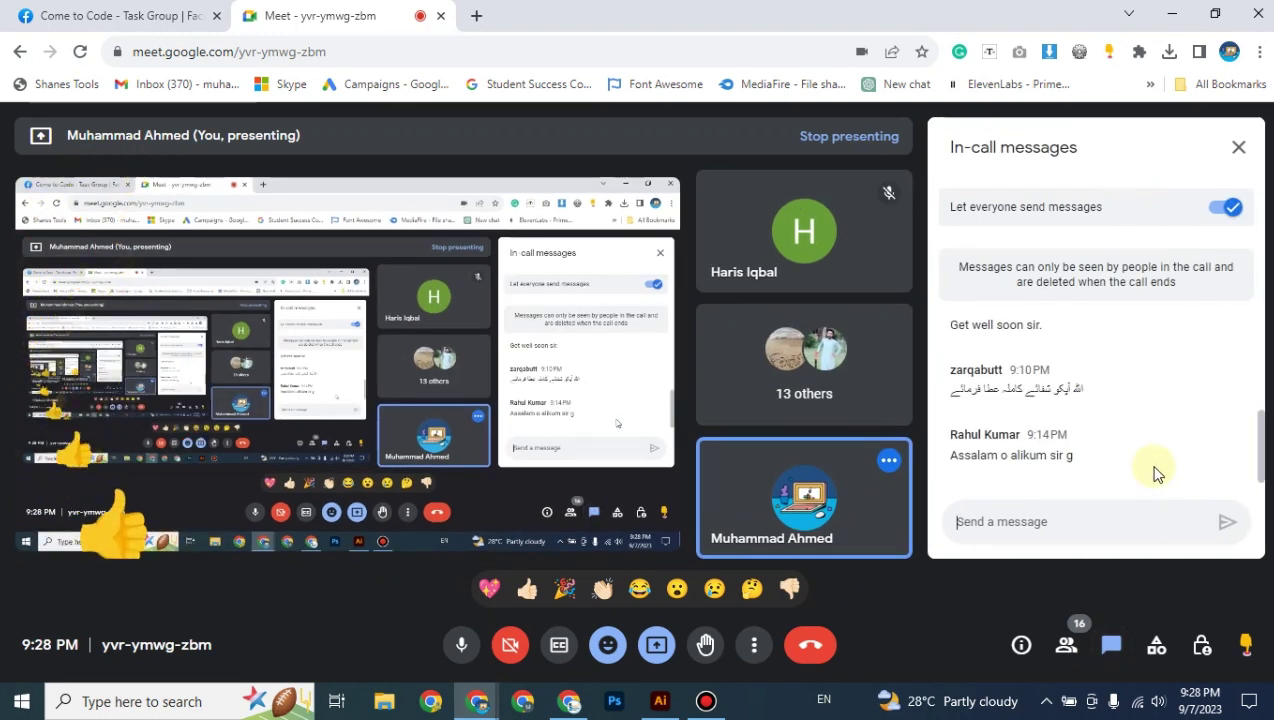
left_click(1238, 147)
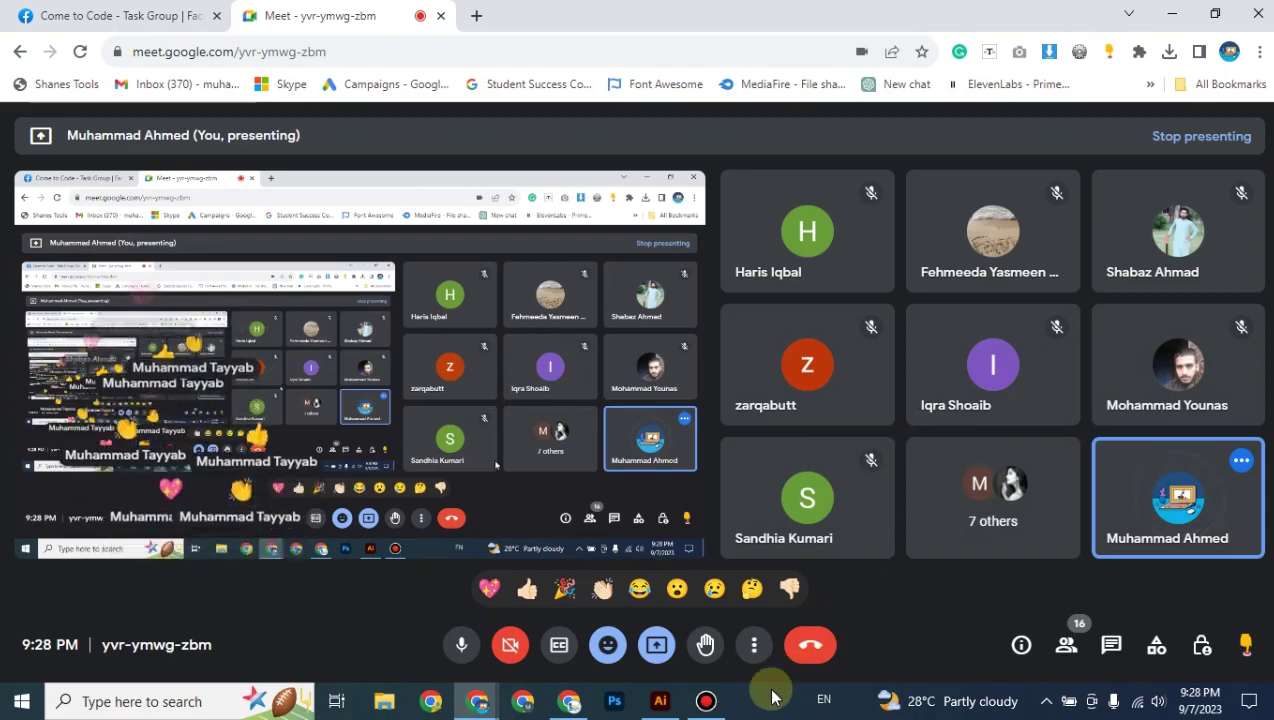
left_click(664, 703)
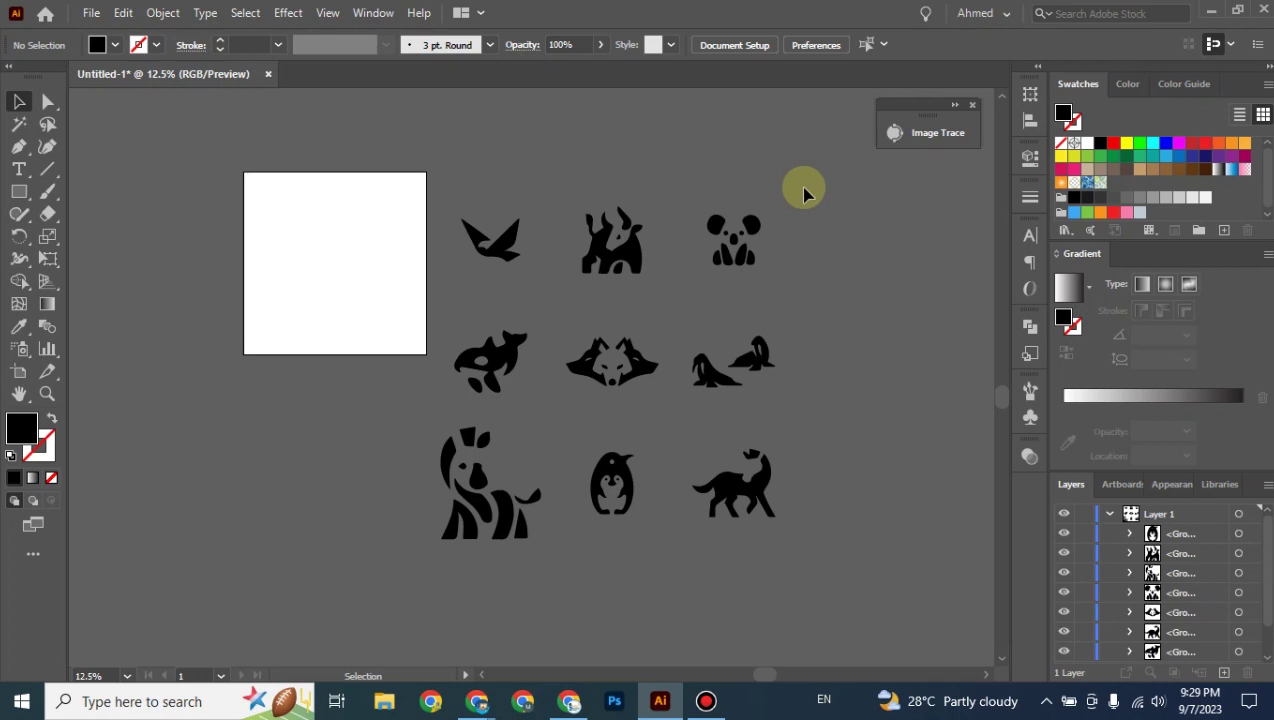
left_click_drag(845, 180, 436, 565)
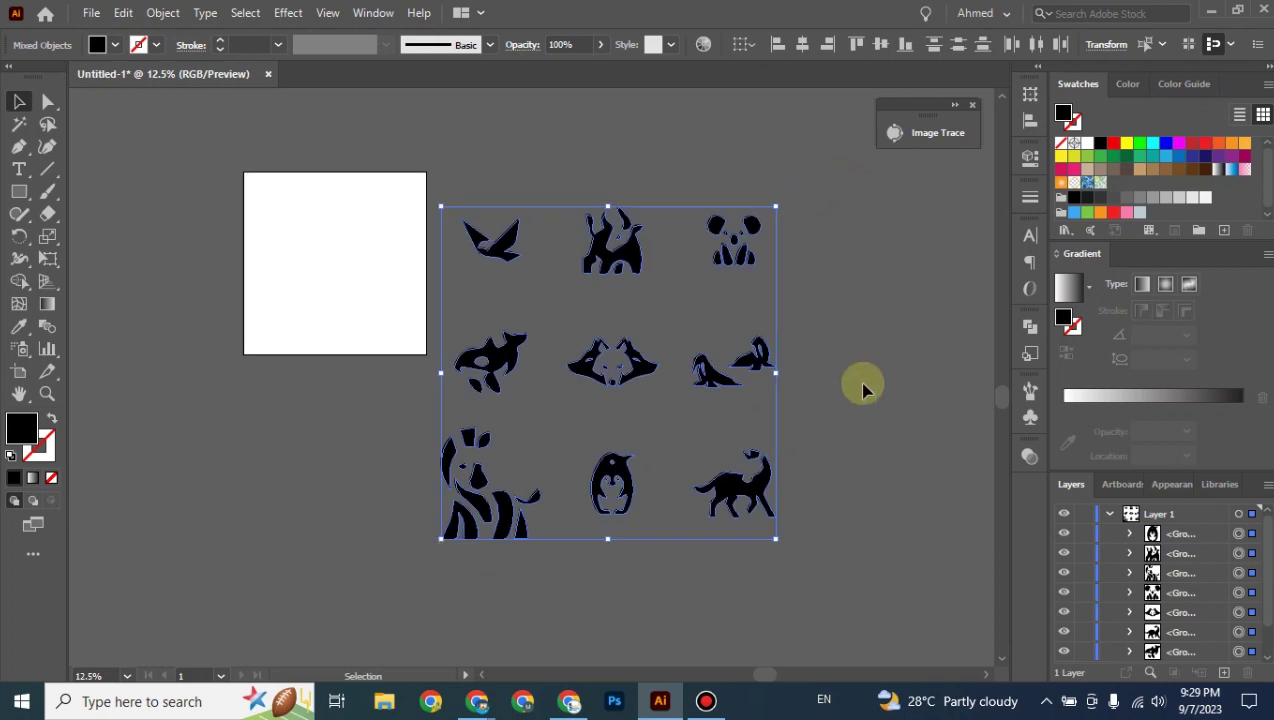
Delete the animal silhouettes and place 17-Image Tracing.jpg as a linked image beside the artboard.
key("Delete")
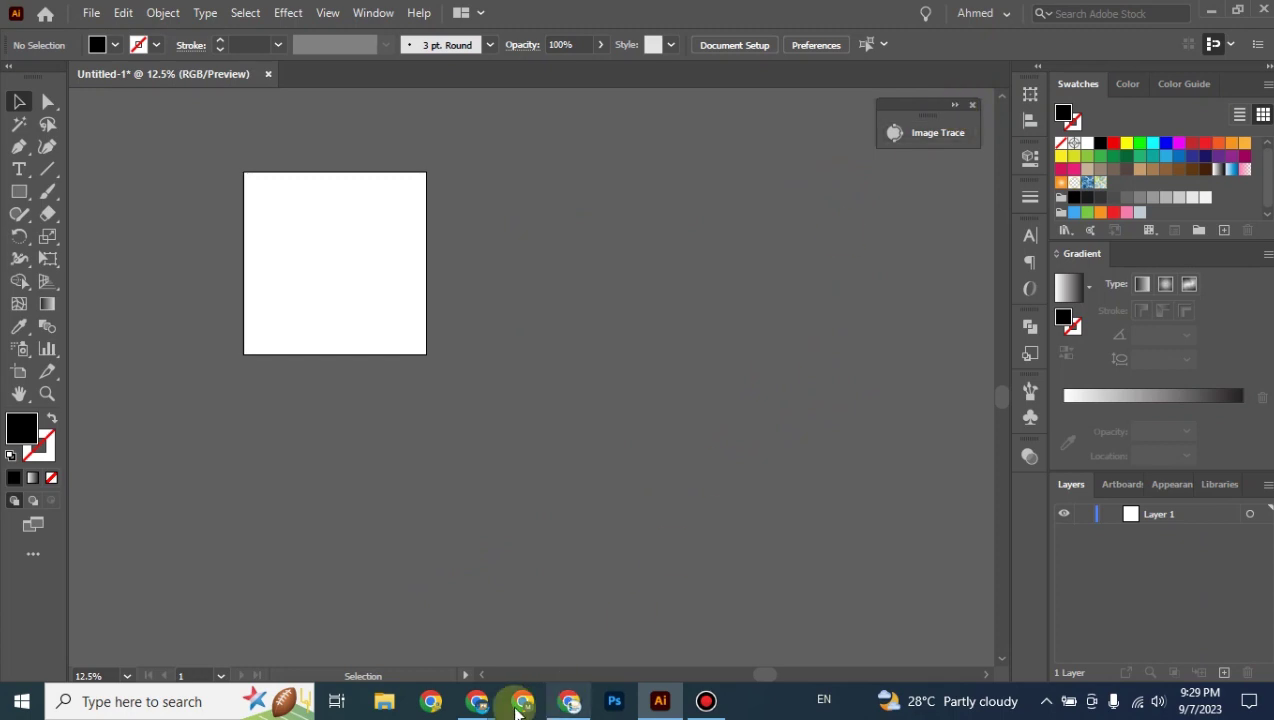
left_click(91, 12)
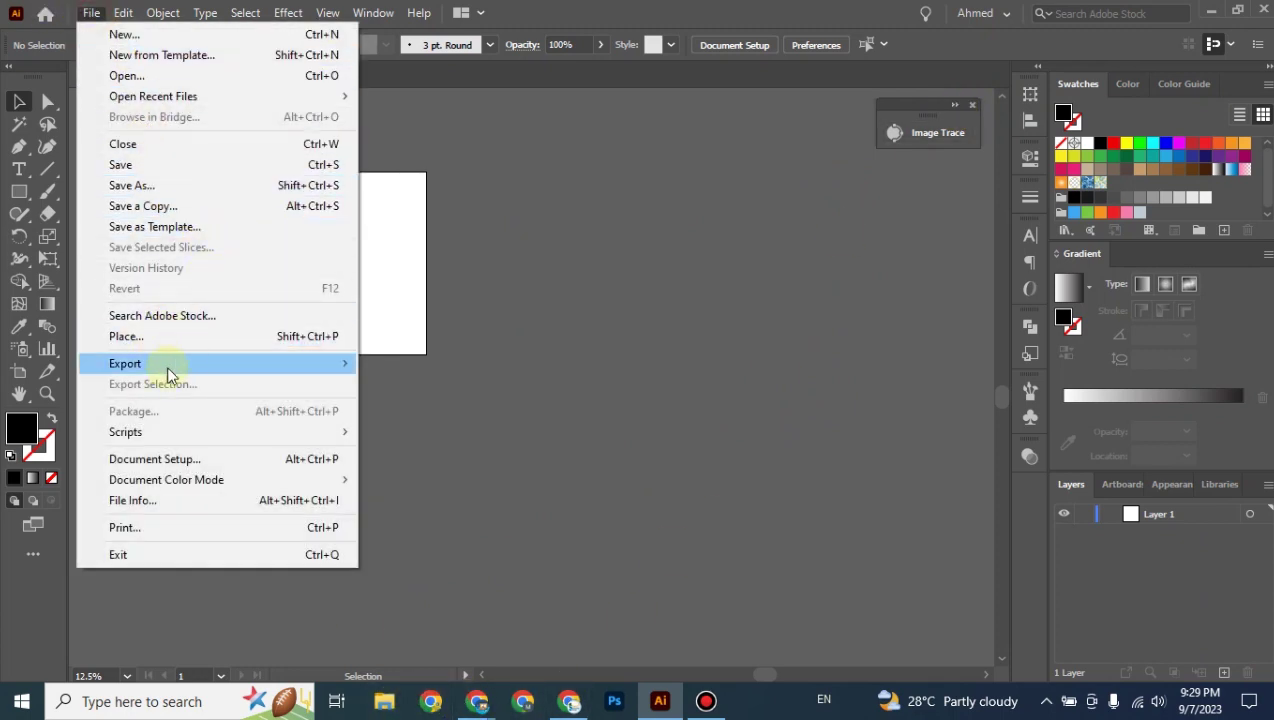
mouse_move(126, 363)
left_click(156, 338)
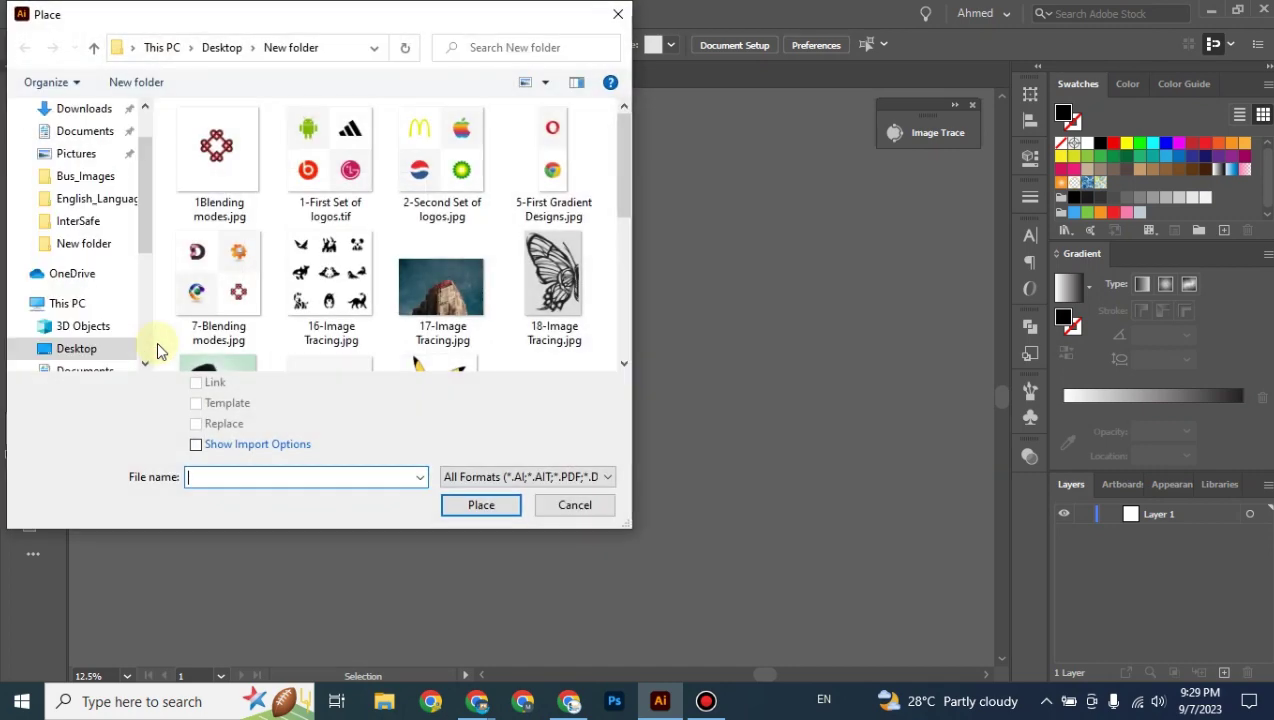
left_click(440, 288)
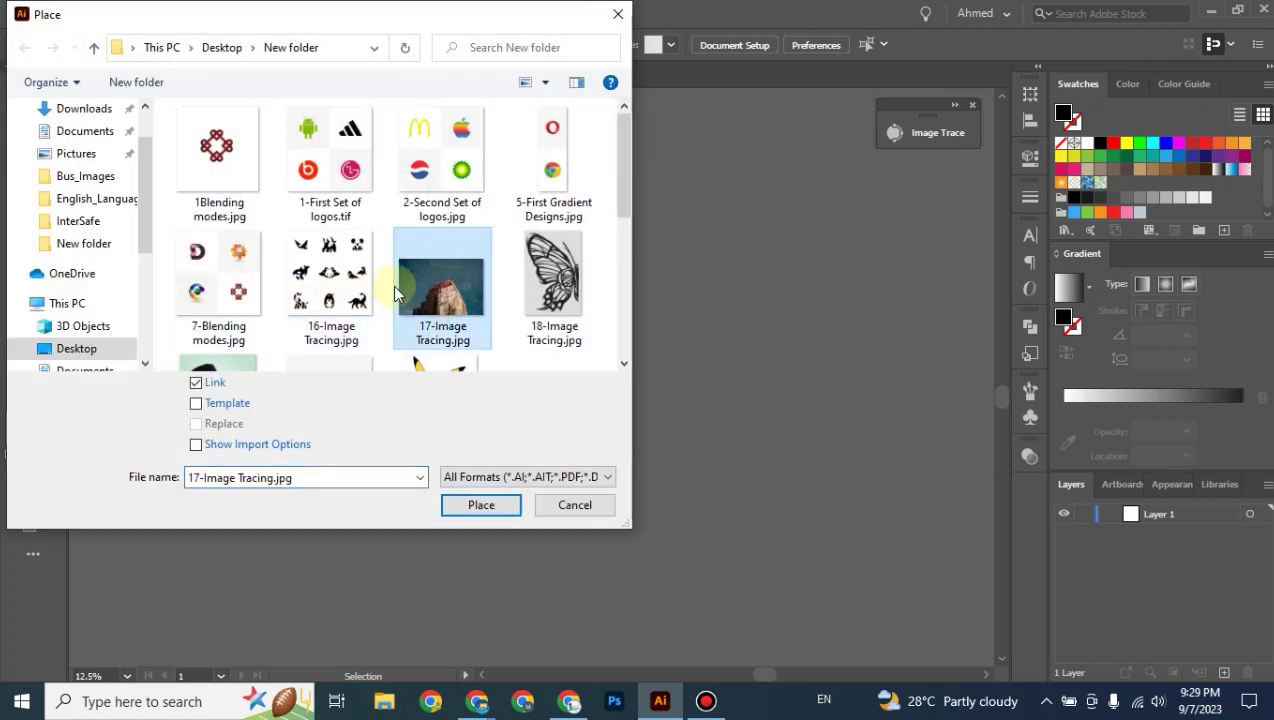
left_click(481, 506)
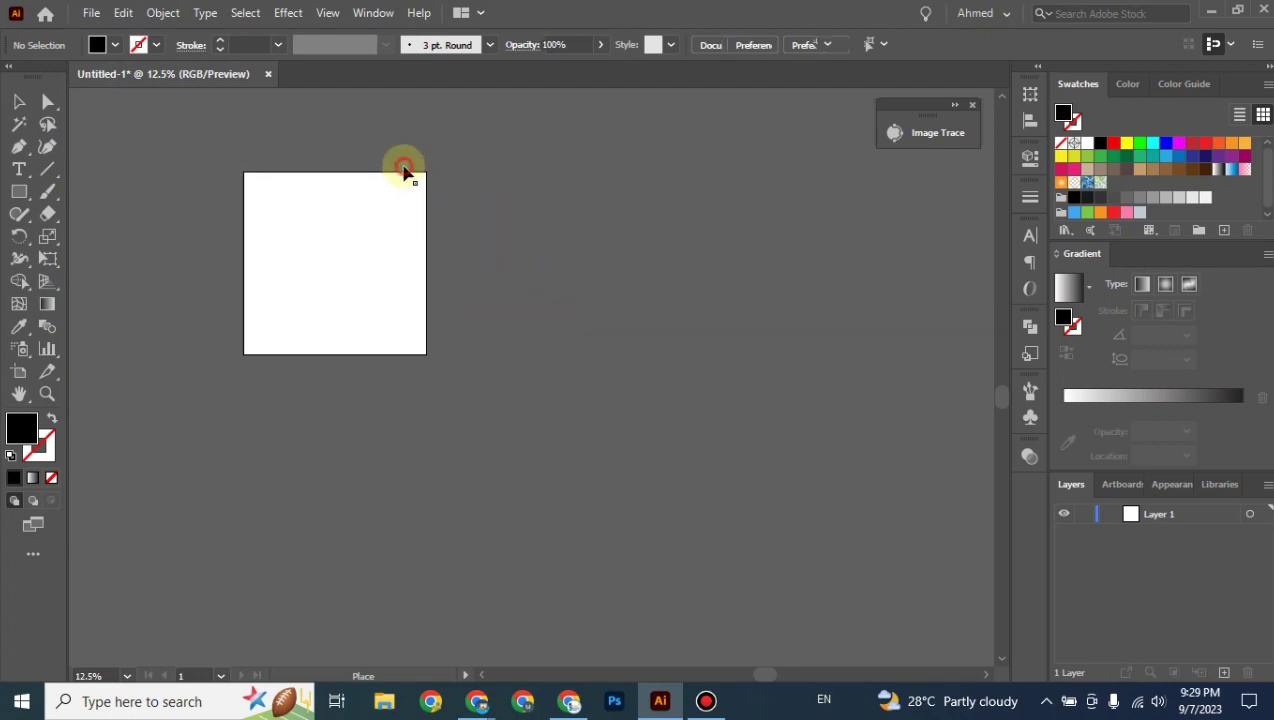
left_click(404, 166)
left_click_drag(600, 340, 642, 367)
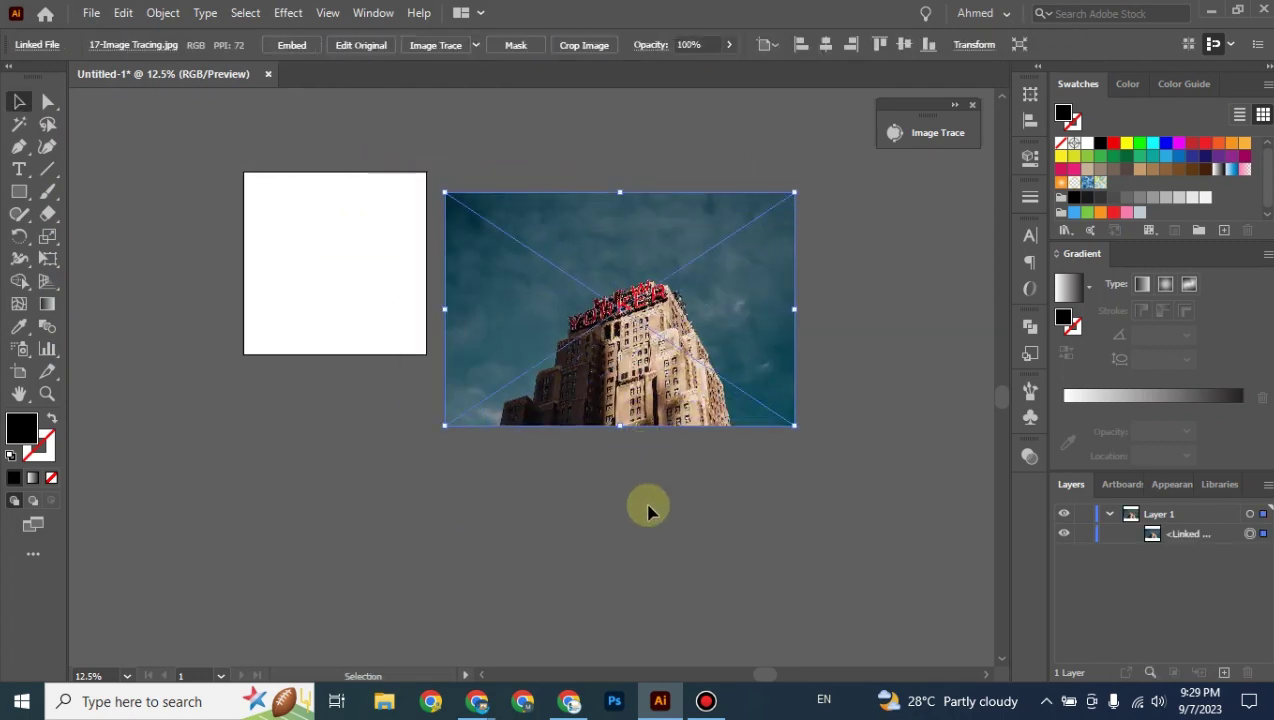
left_click(656, 550)
Zoom in to inspect the NEW YORKER sign and upper building pixels.
scroll(700, 480, "up", 1)
scroll(785, 415, "up", 2)
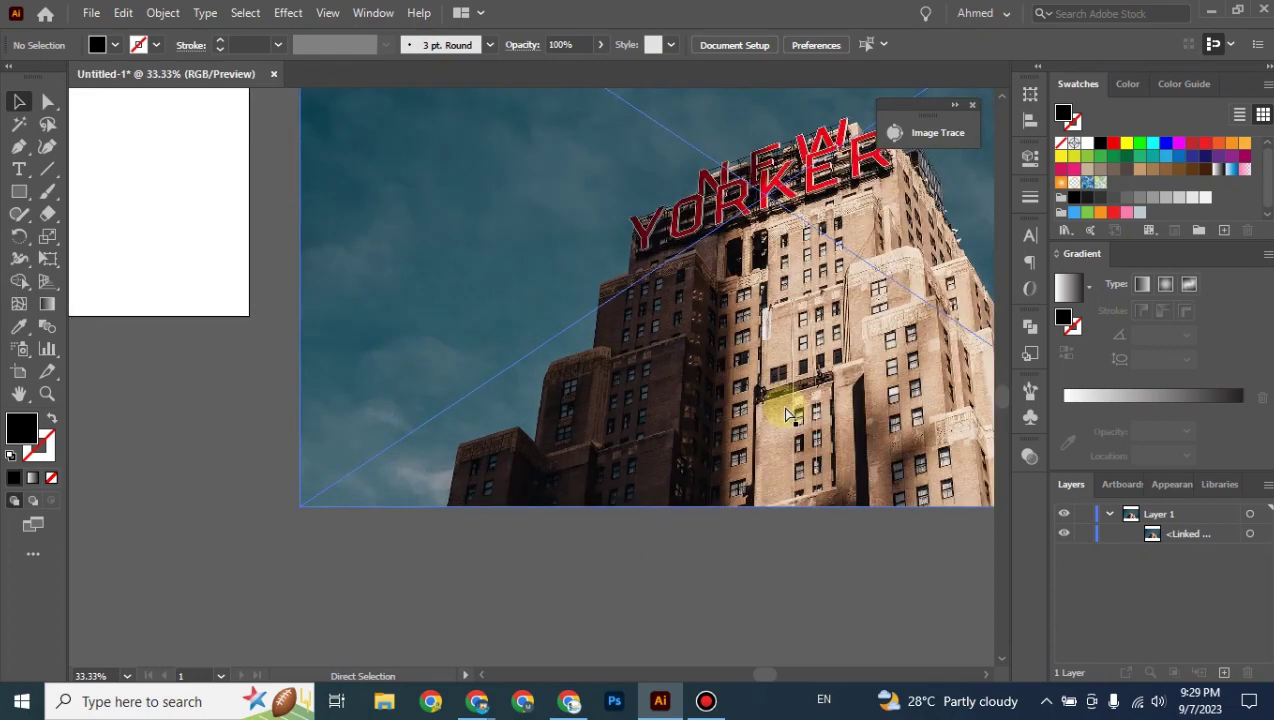
scroll(818, 300, "up", 1)
left_click_drag(818, 300, 370, 420)
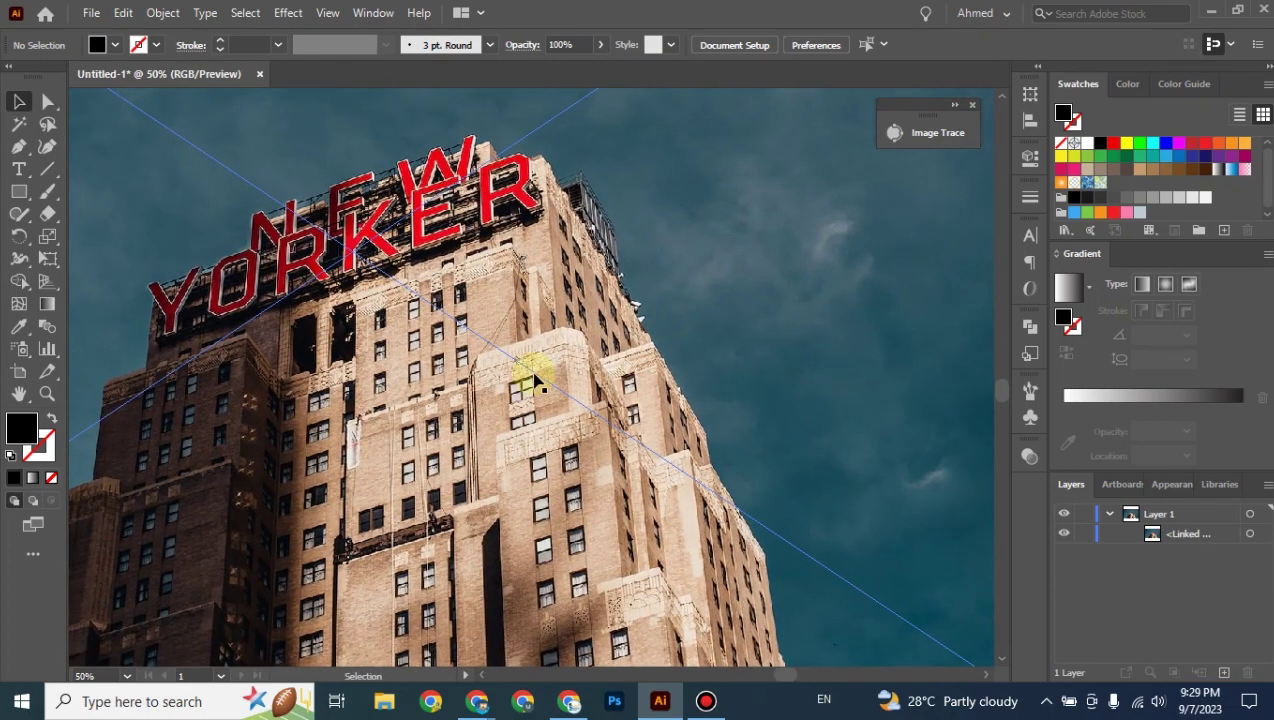
scroll(532, 374, "up", 1)
scroll(532, 372, "up", 1)
scroll(531, 372, "up", 1)
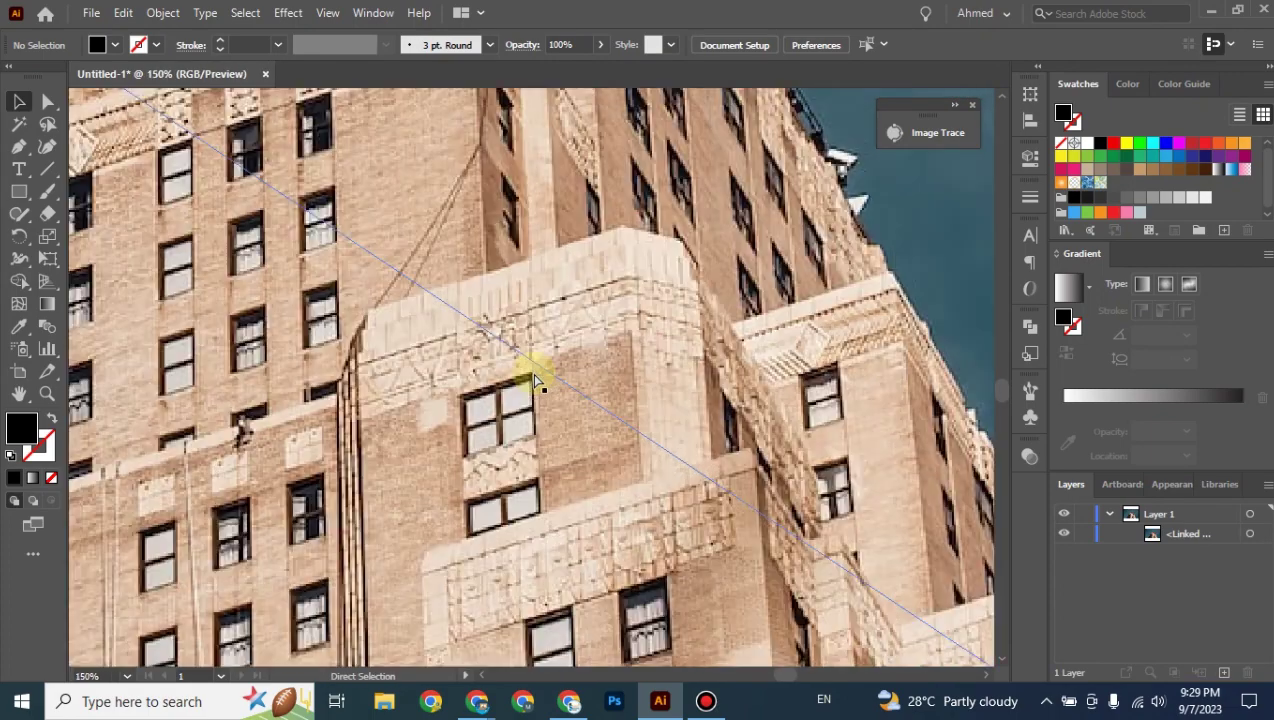
scroll(531, 372, "up", 1)
left_click_drag(688, 232, 361, 549)
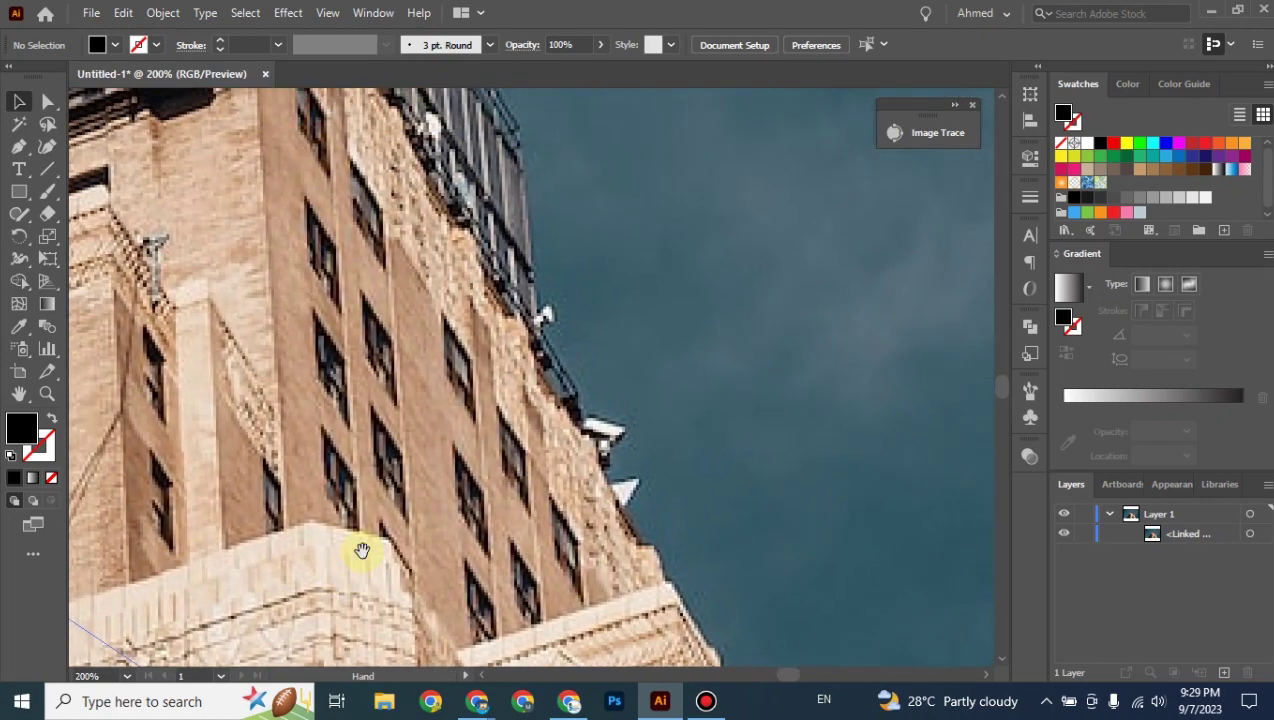
Zoom back out and shift the photo about 131 px right and 111 px up.
scroll(495, 470, "up", 2)
scroll(495, 470, "up", 1)
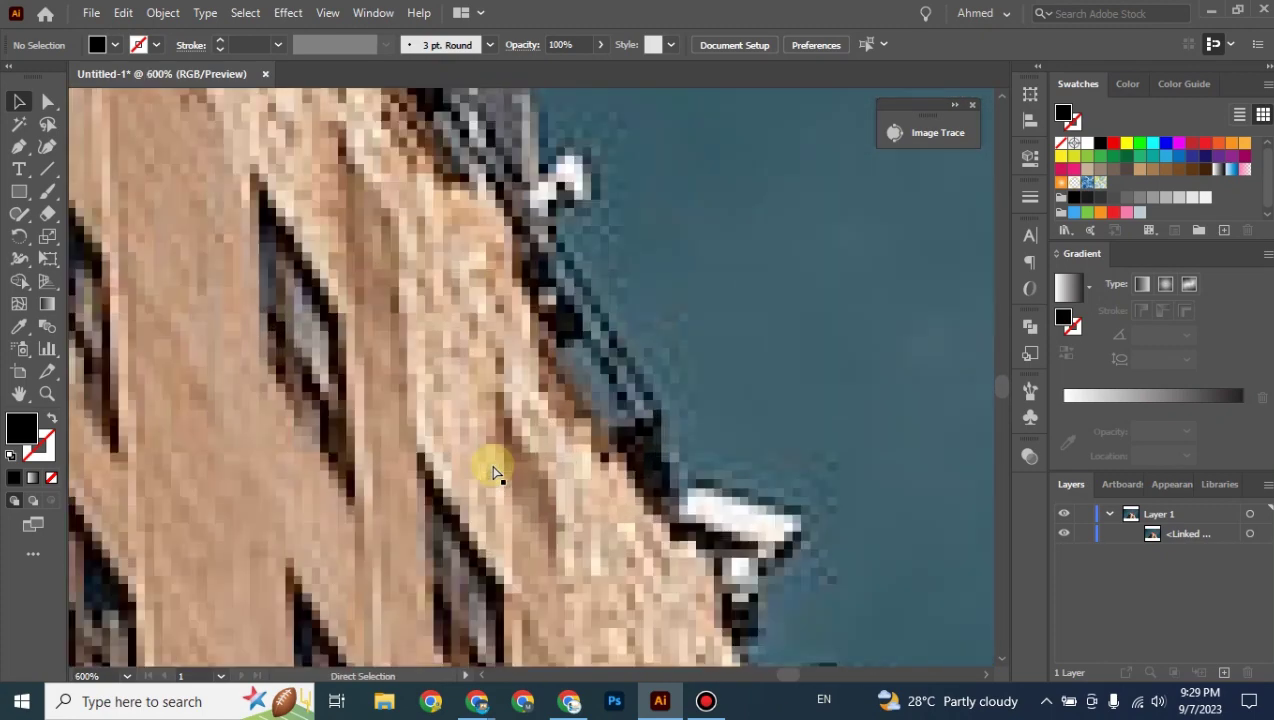
scroll(659, 321, "down", 1)
scroll(639, 341, "down", 1)
scroll(639, 341, "down", 1)
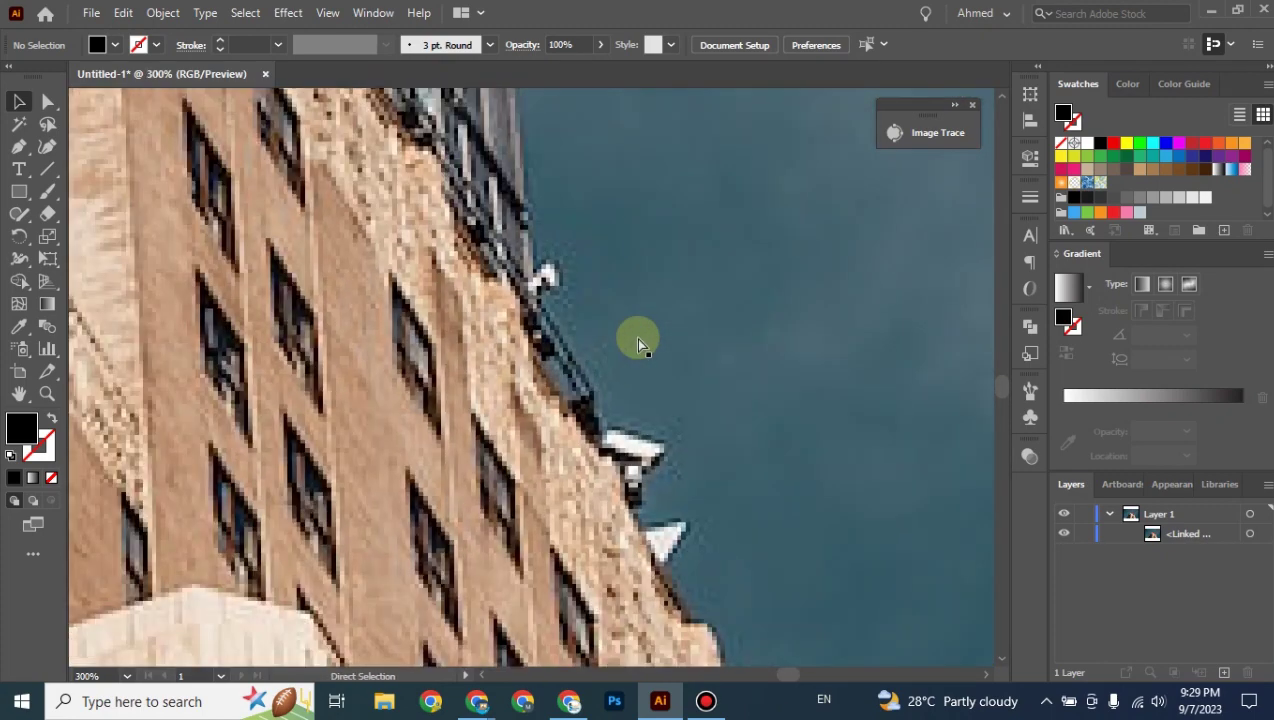
scroll(640, 345, "down", 1)
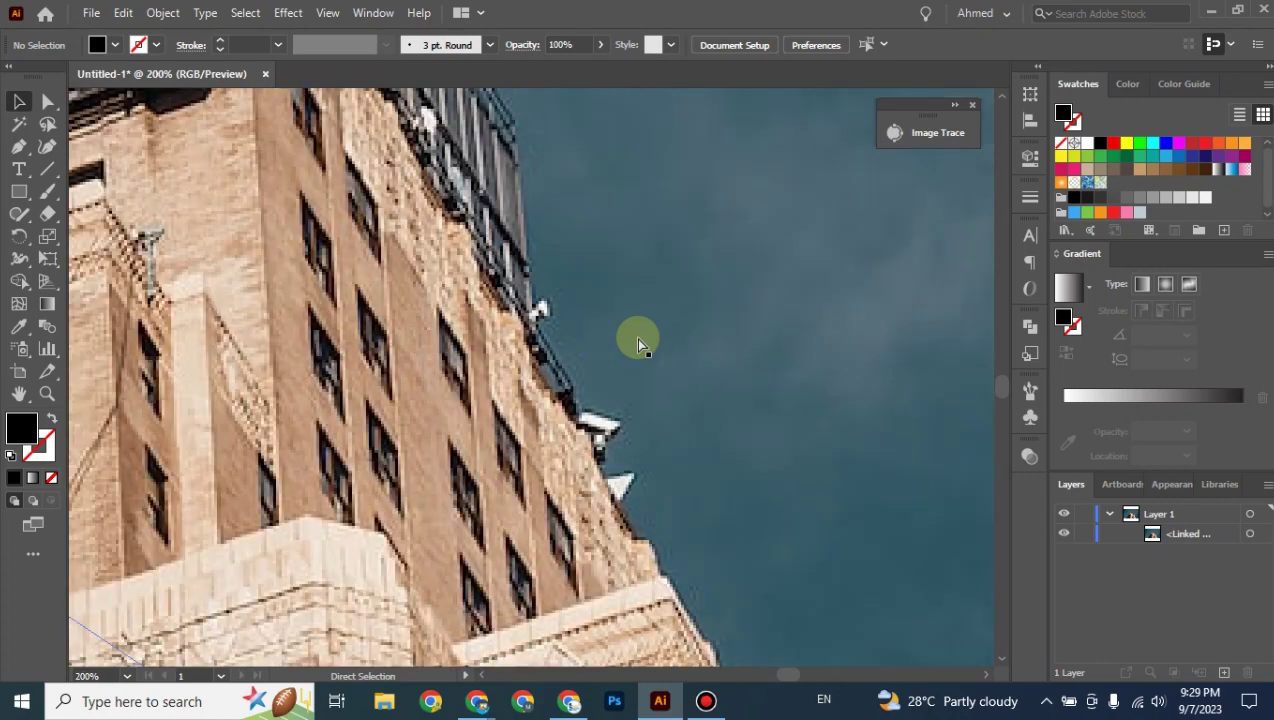
scroll(640, 345, "down", 2)
scroll(640, 345, "down", 2)
scroll(640, 345, "down", 1)
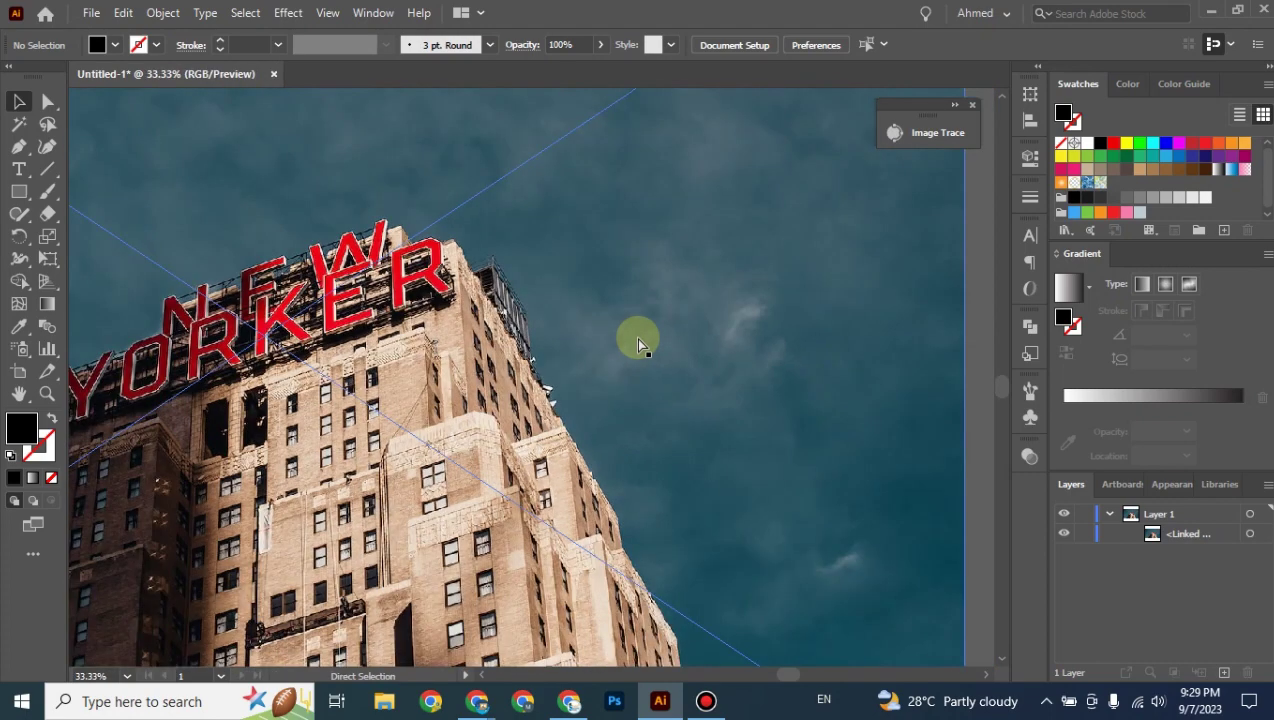
scroll(640, 345, "down", 1)
scroll(640, 345, "down", 1)
scroll(640, 345, "up", 2)
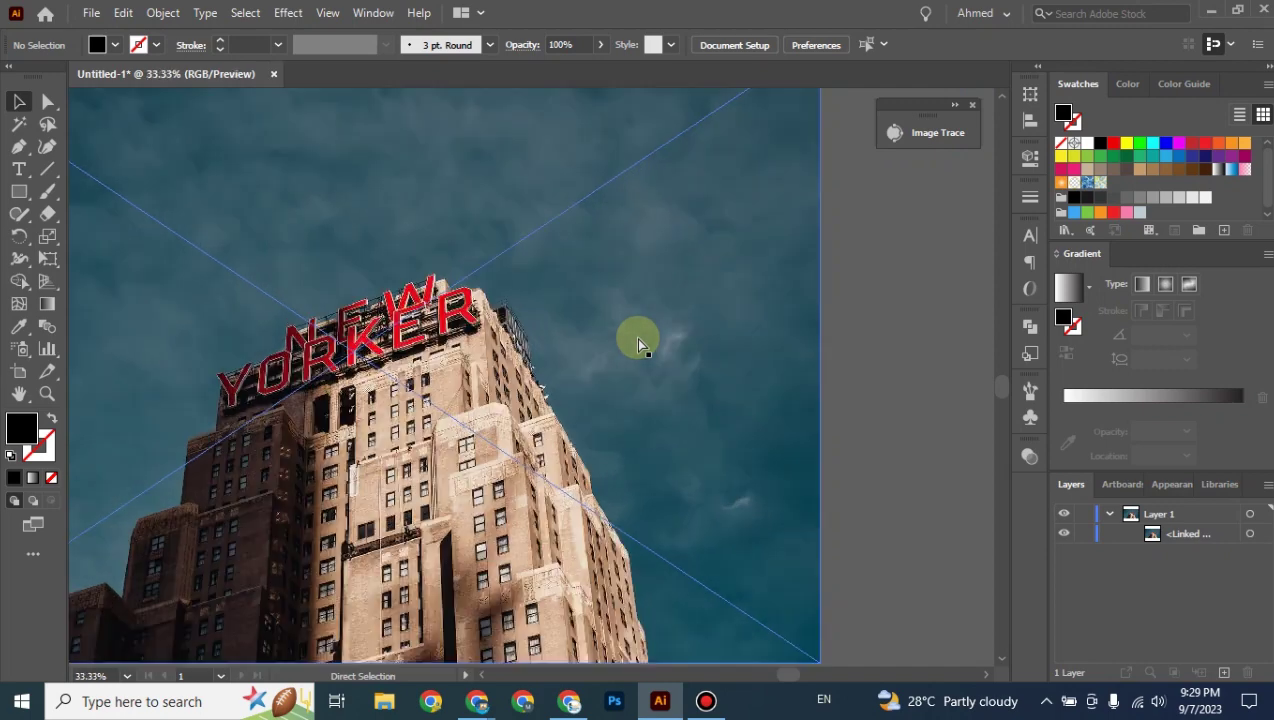
scroll(640, 345, "up", 1)
scroll(640, 345, "down", 2)
scroll(600, 346, "down", 1)
left_click_drag(560, 350, 592, 330)
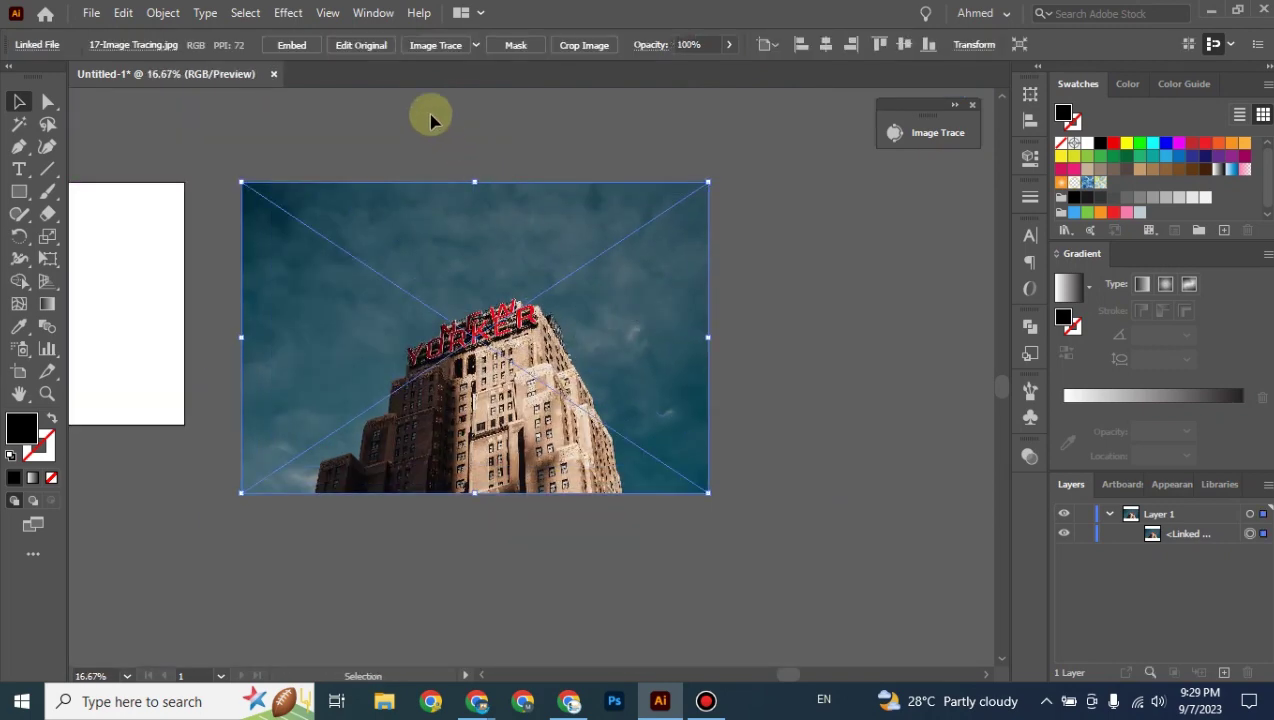
Trace the building photo with the default black-and-white trace and centre it in view.
left_click(418, 50)
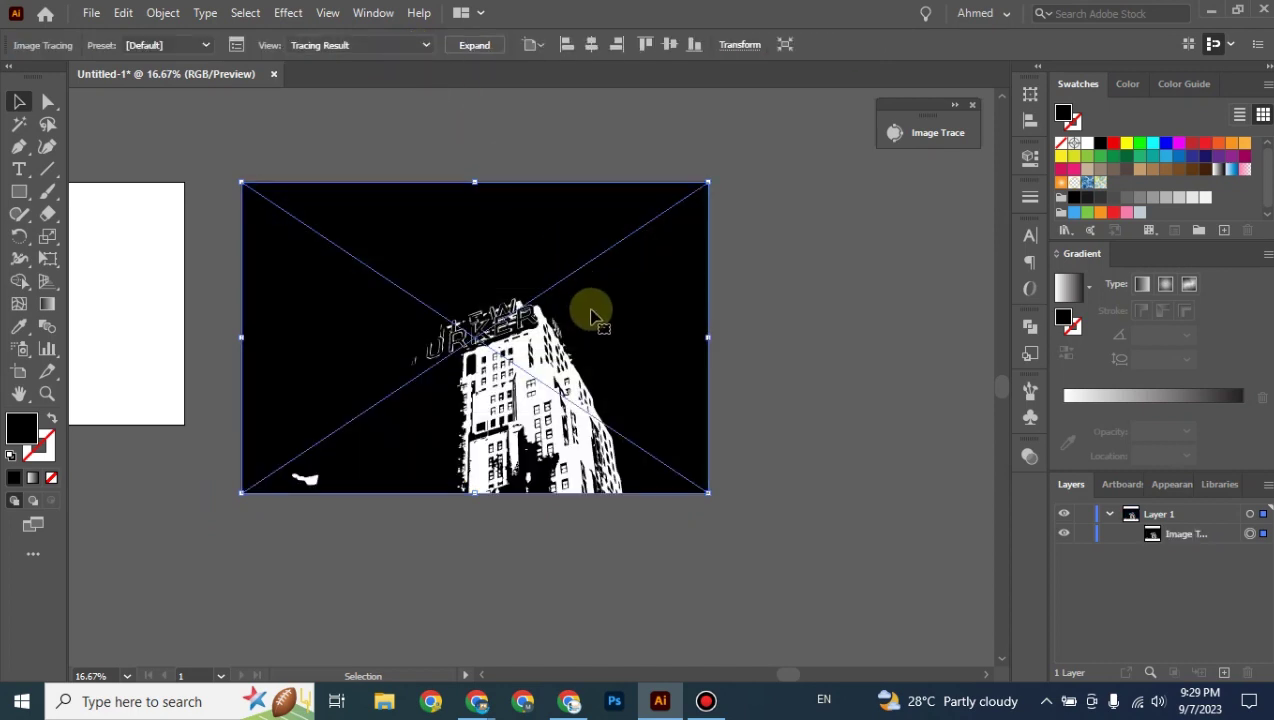
left_click(730, 351)
left_click(660, 358)
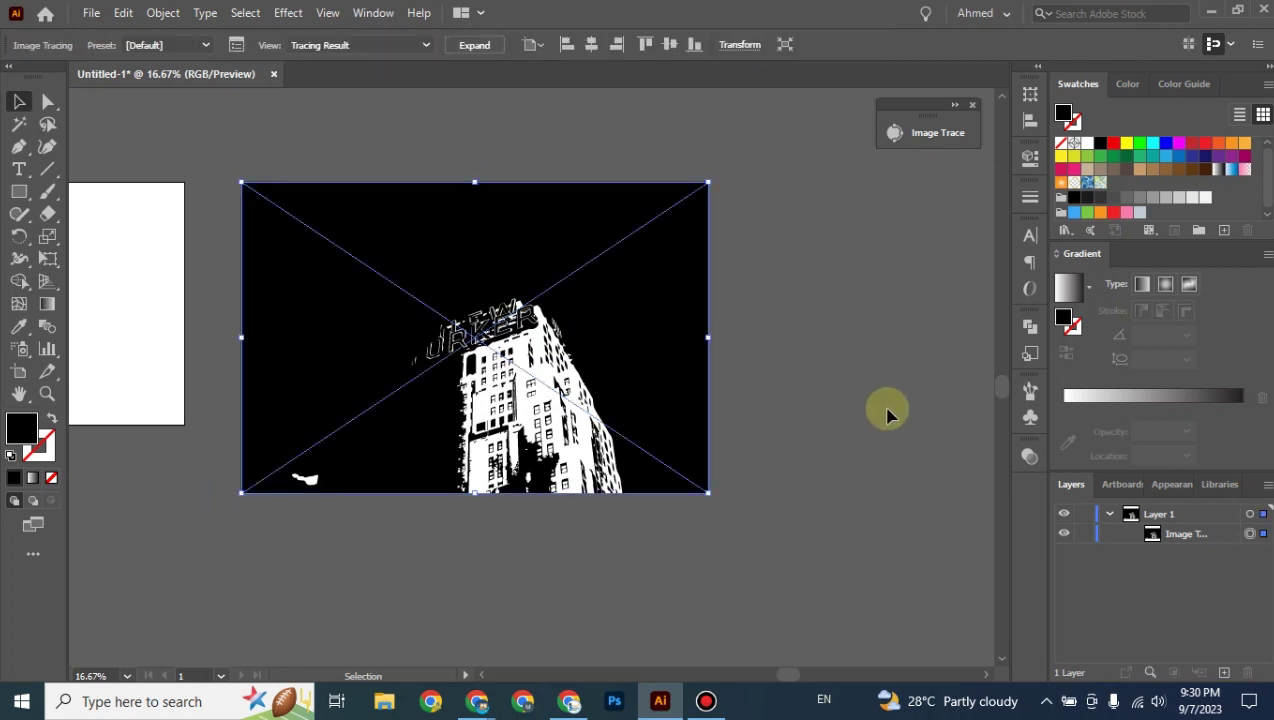
key("ctrl+plus")
key("ctrl+plus")
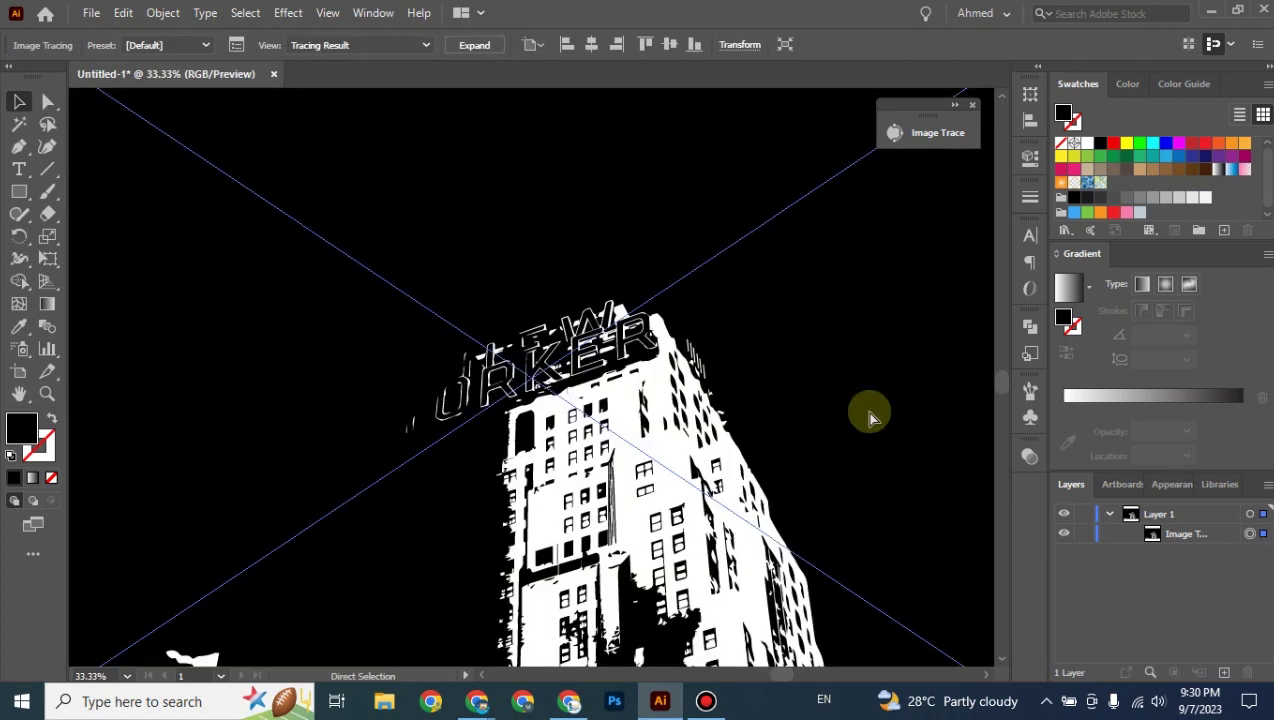
key("ctrl+minus")
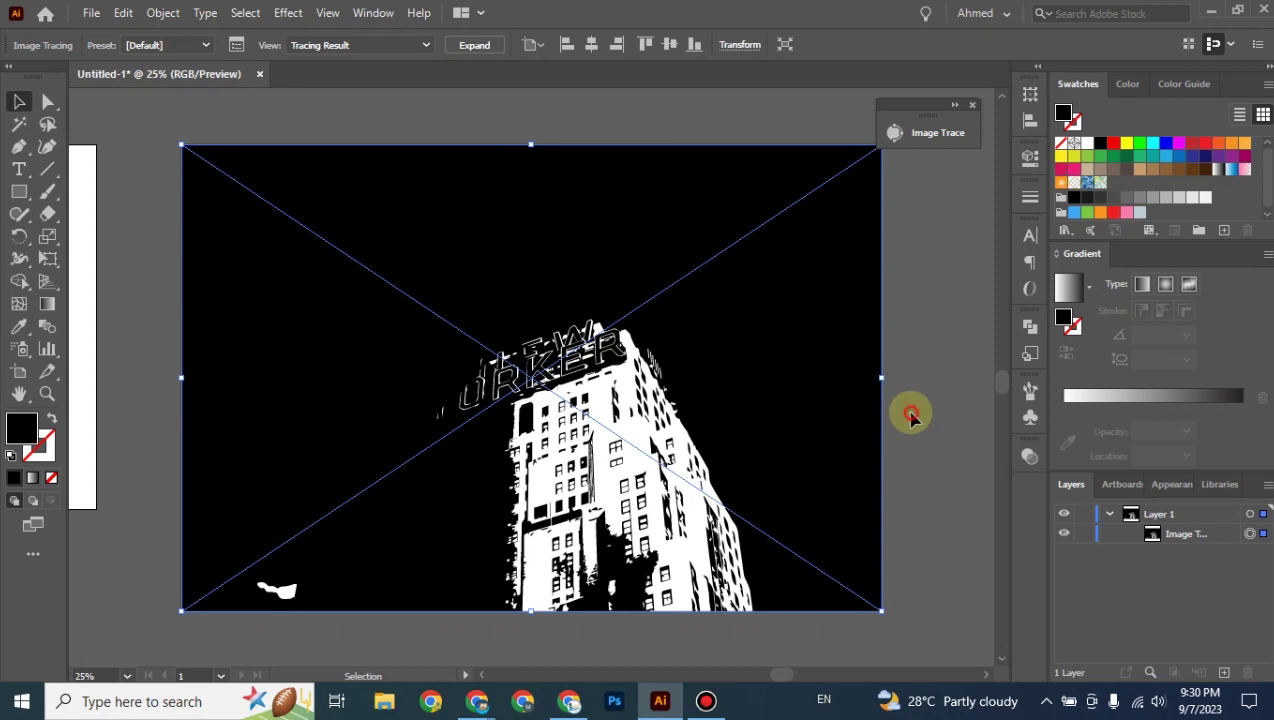
left_click(910, 418)
left_click(796, 435)
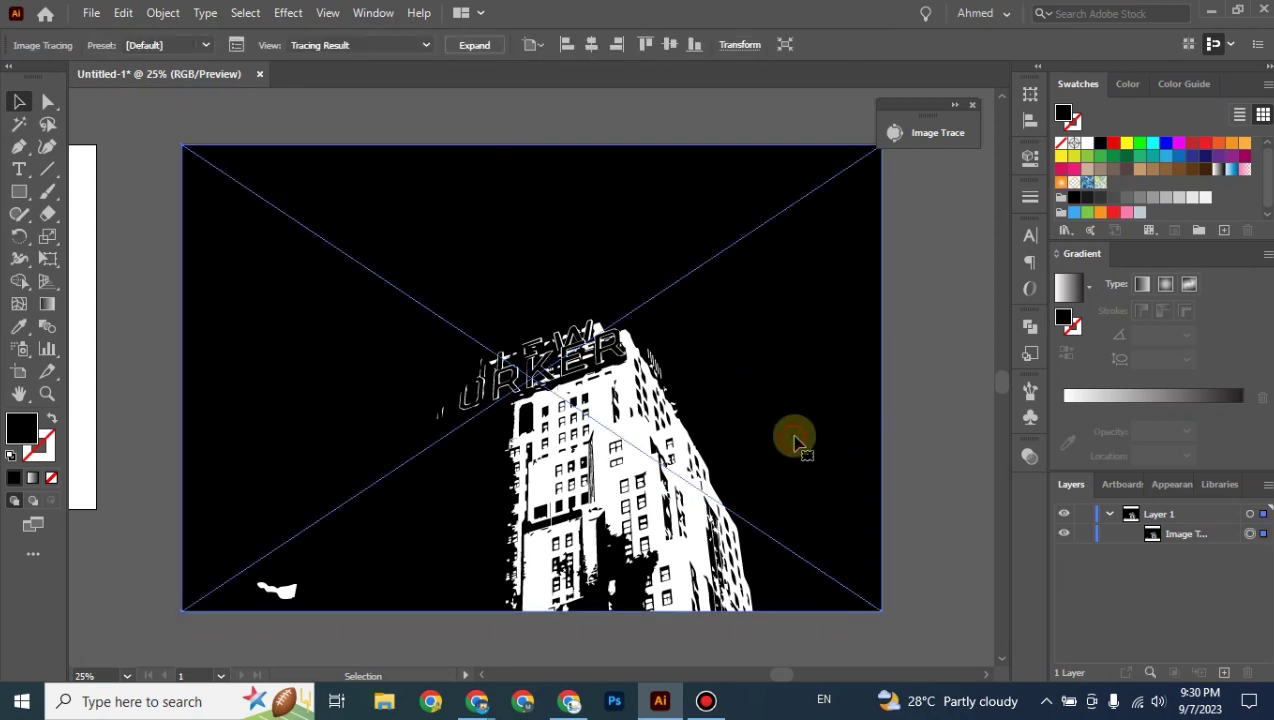
key("space")
left_click_drag(924, 405, 856, 381)
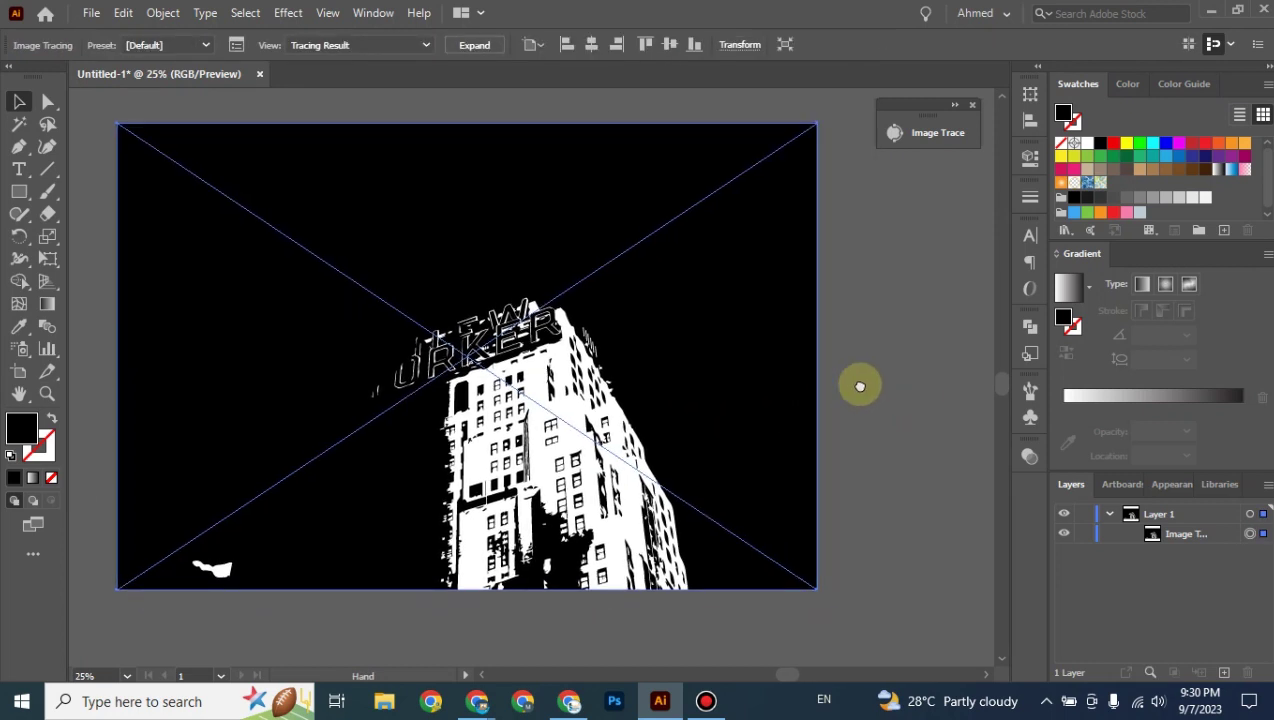
Show the Image Trace panel's Preset list for the selected trace.
left_click(953, 108)
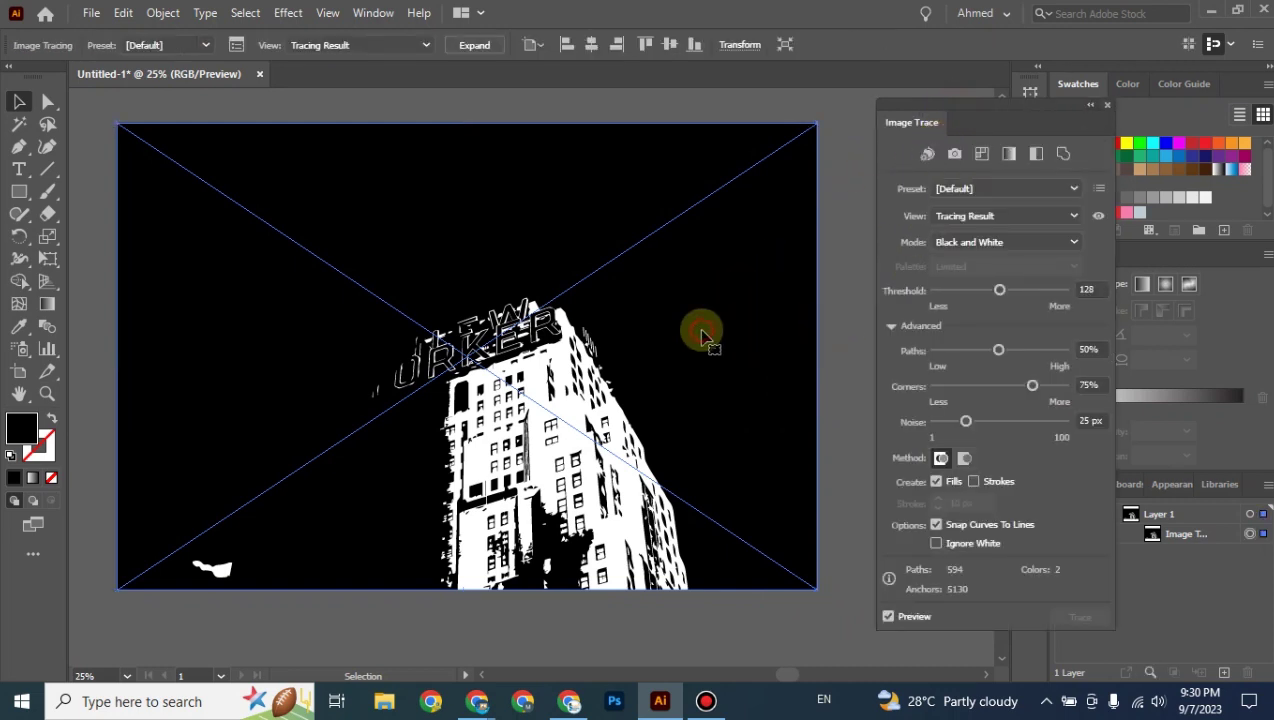
left_click(1185, 535)
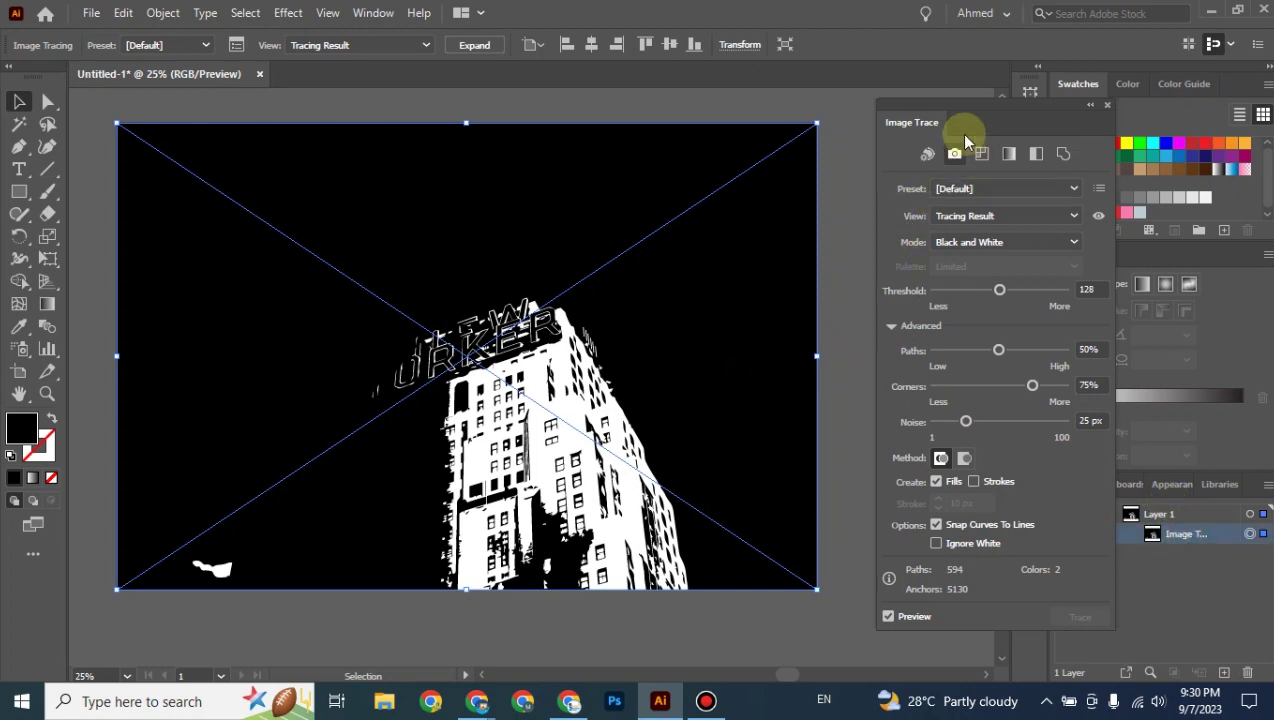
mouse_move(977, 119)
left_mouse_down()
mouse_move(918, 121)
mouse_move(929, 127)
left_mouse_up()
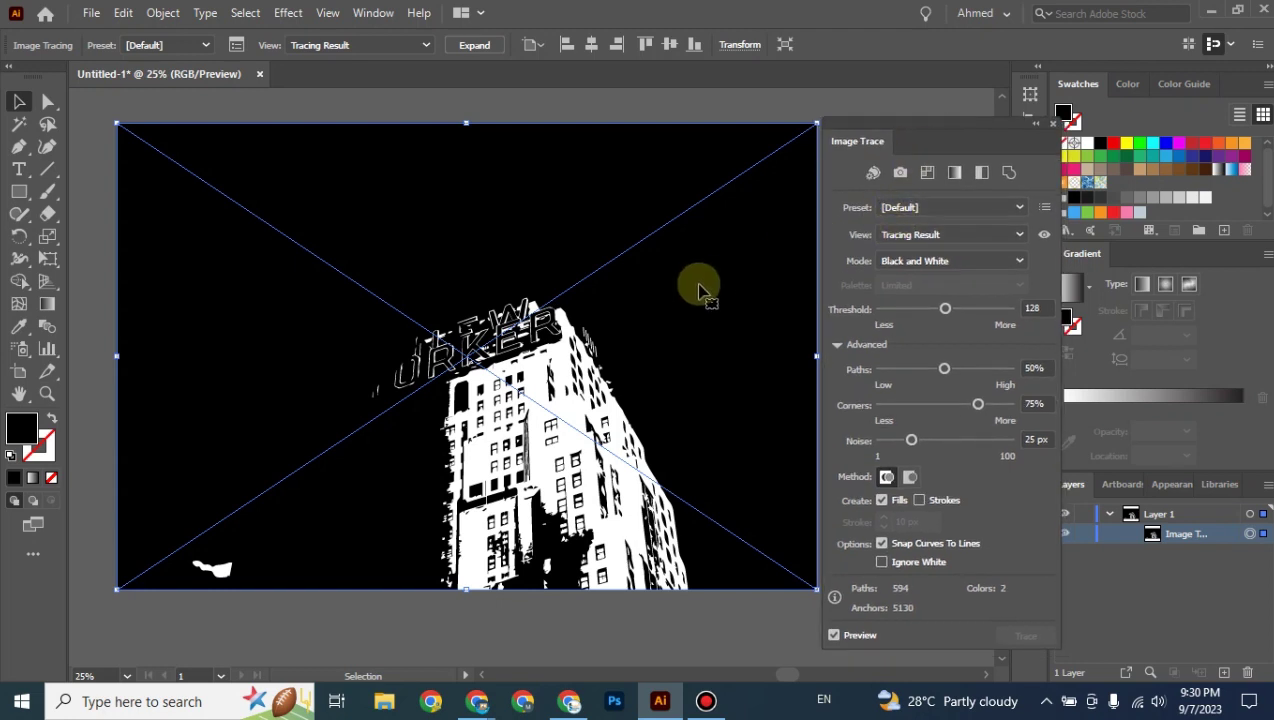
left_click(908, 209)
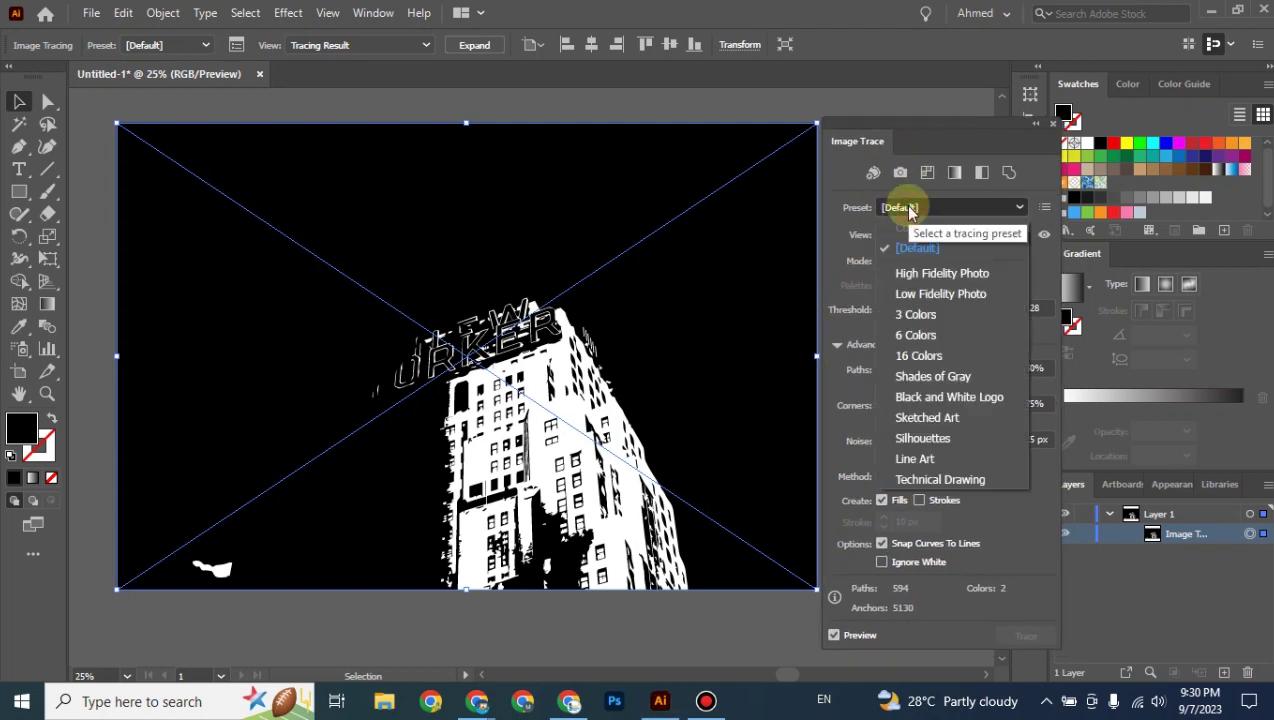
Apply the High Fidelity Photo preset and zoom in on the traced building.
left_click(927, 279)
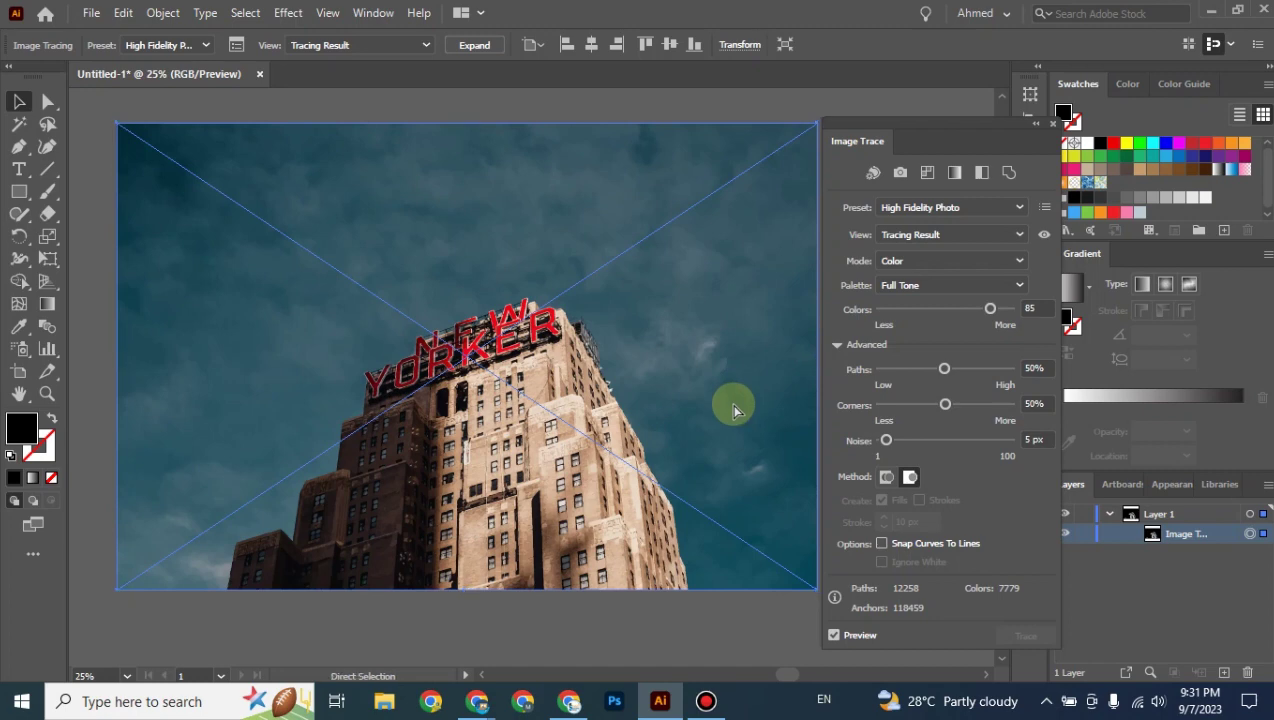
key("ctrl+plus")
key("ctrl+plus")
key("ctrl+plus")
left_click_drag(735, 410, 264, 464)
key("ctrl+plus")
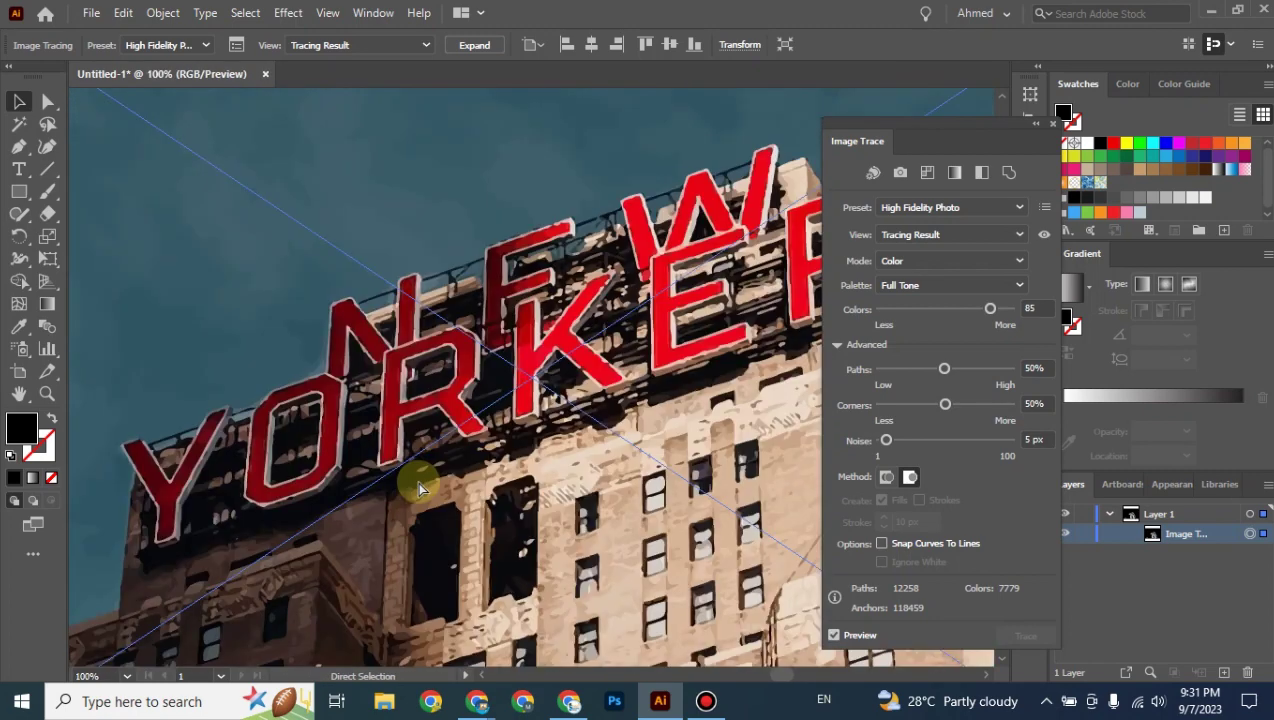
key("ctrl+plus")
mouse_move(569, 512)
left_mouse_down()
mouse_move(410, 447)
mouse_move(208, 441)
mouse_move(313, 455)
mouse_move(338, 485)
left_mouse_up()
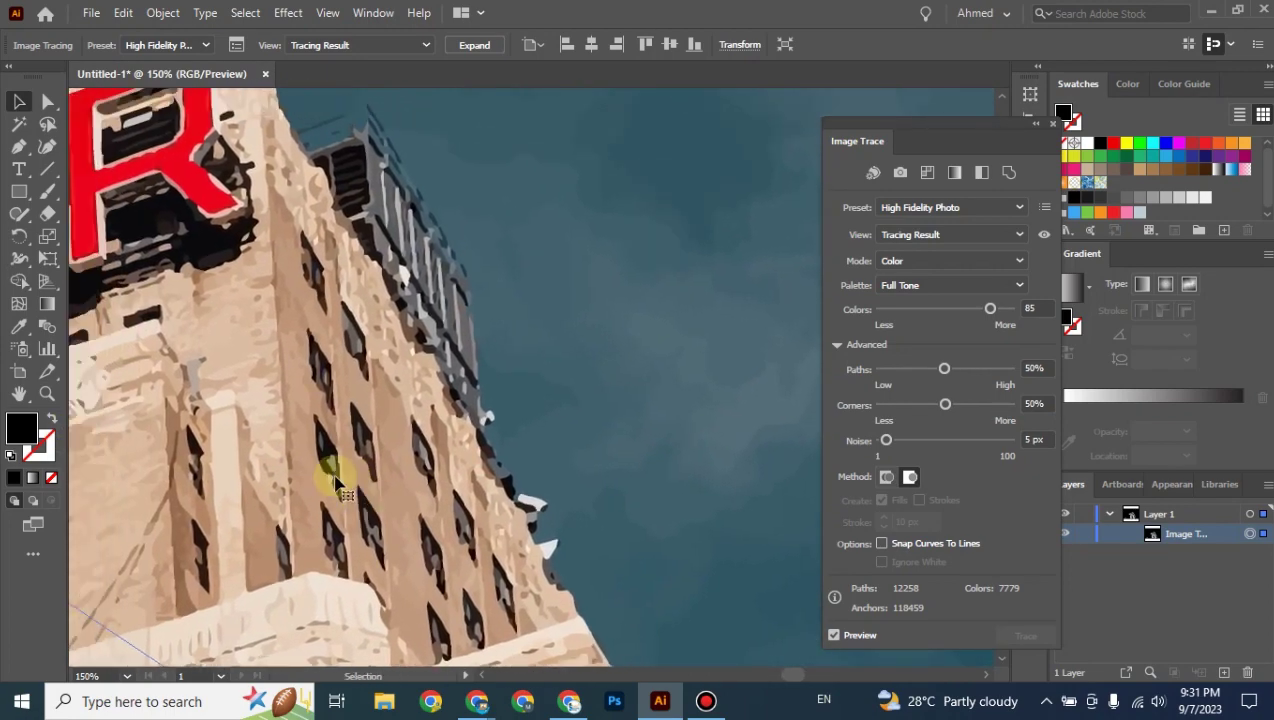
Inspect the colour trace along the wall, sign and building edge against the sky.
key("ctrl+minus")
key("ctrl+plus")
key("ctrl+plus")
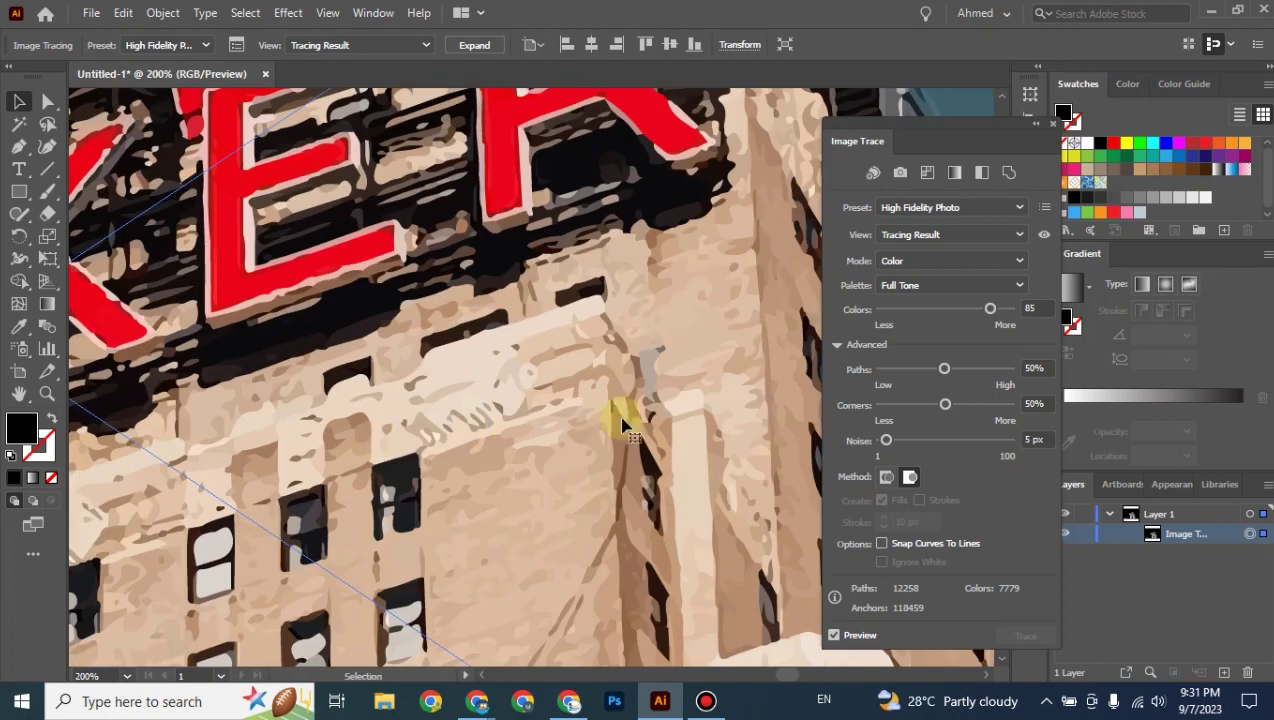
left_click_drag(622, 425, 208, 427)
left_click_drag(520, 432, 469, 435)
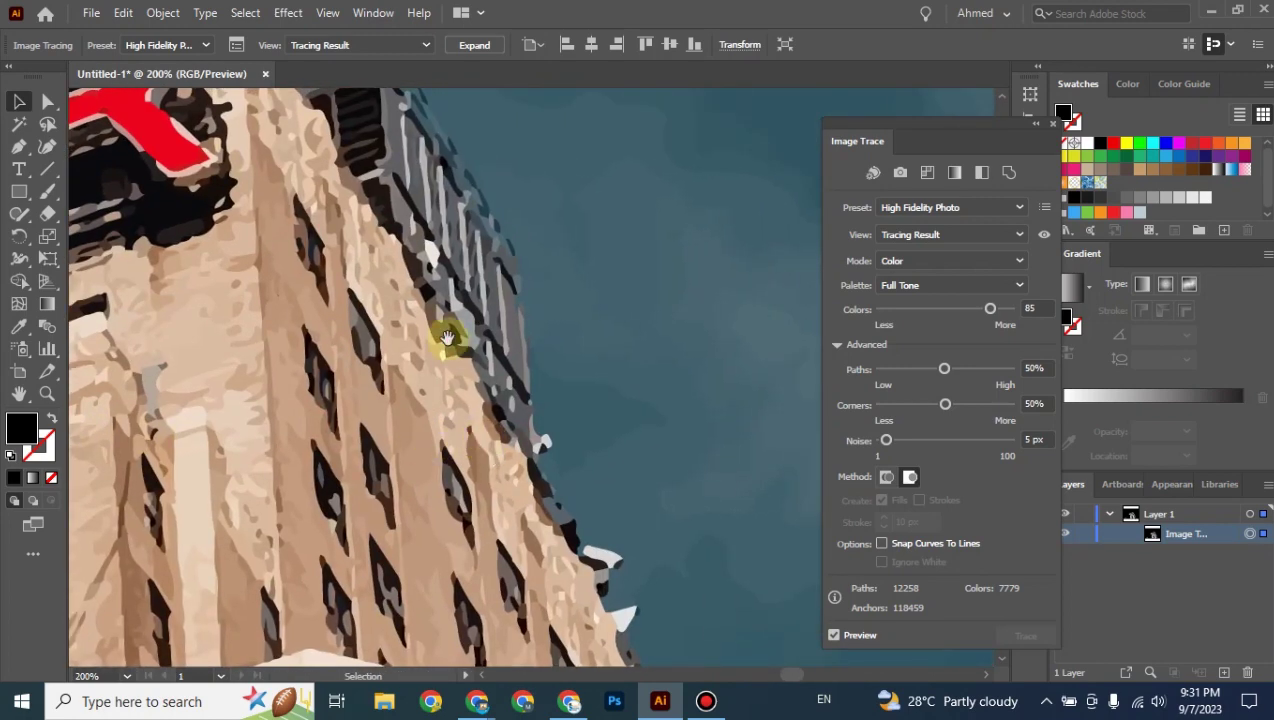
mouse_move(447, 337)
left_mouse_down()
mouse_move(404, 483)
mouse_move(392, 464)
mouse_move(455, 427)
mouse_move(475, 435)
left_mouse_up()
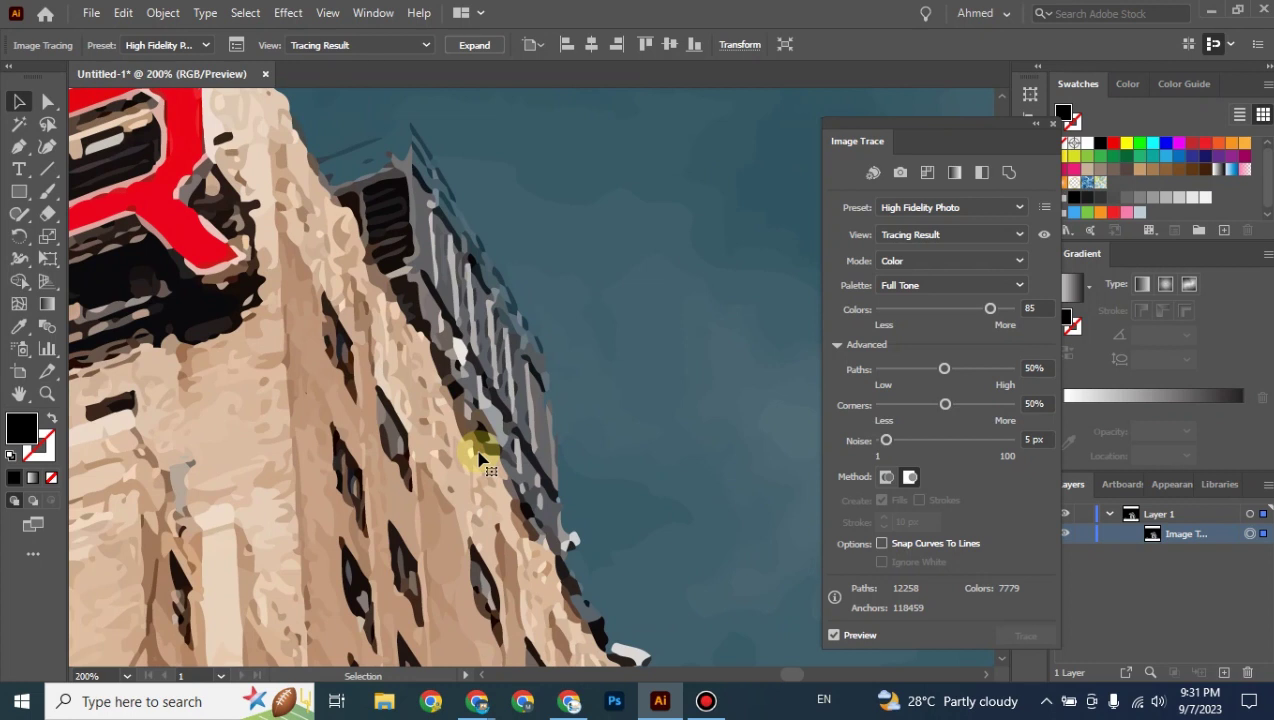
scroll(480, 460, "down", 2)
scroll(480, 460, "down", 1)
scroll(480, 460, "down", 1)
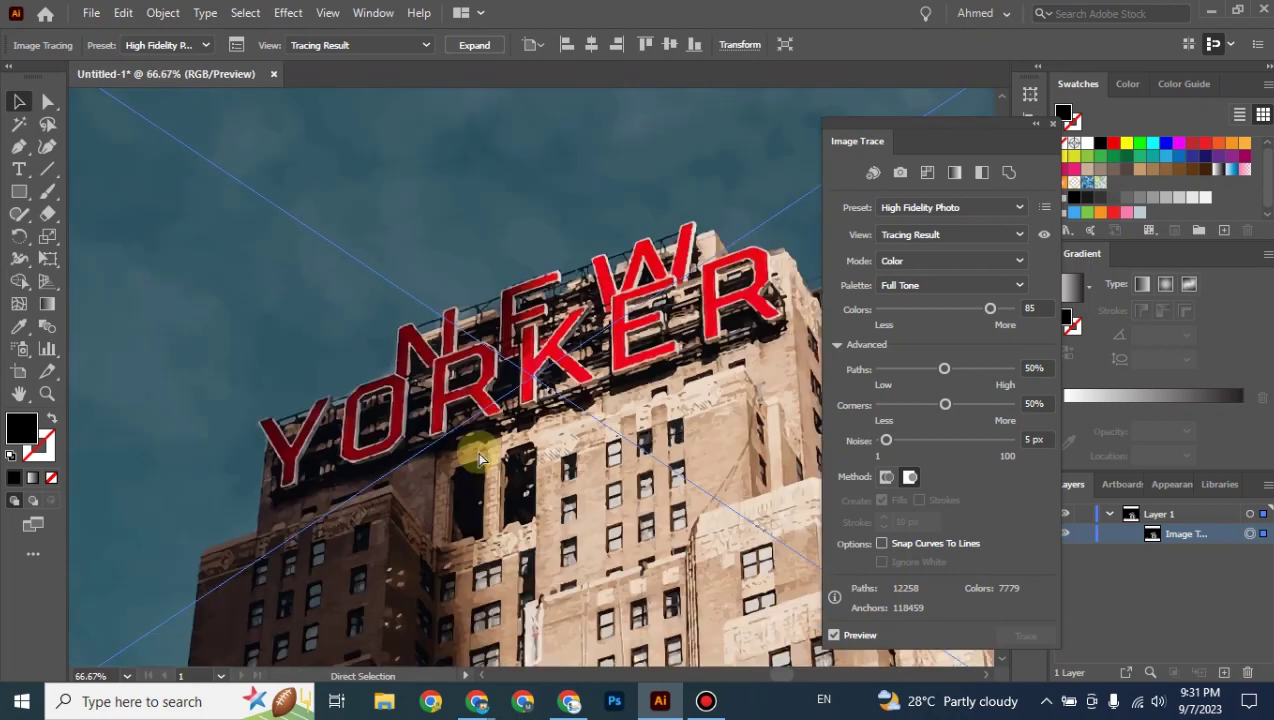
scroll(480, 460, "down", 1)
scroll(479, 459, "up", 1)
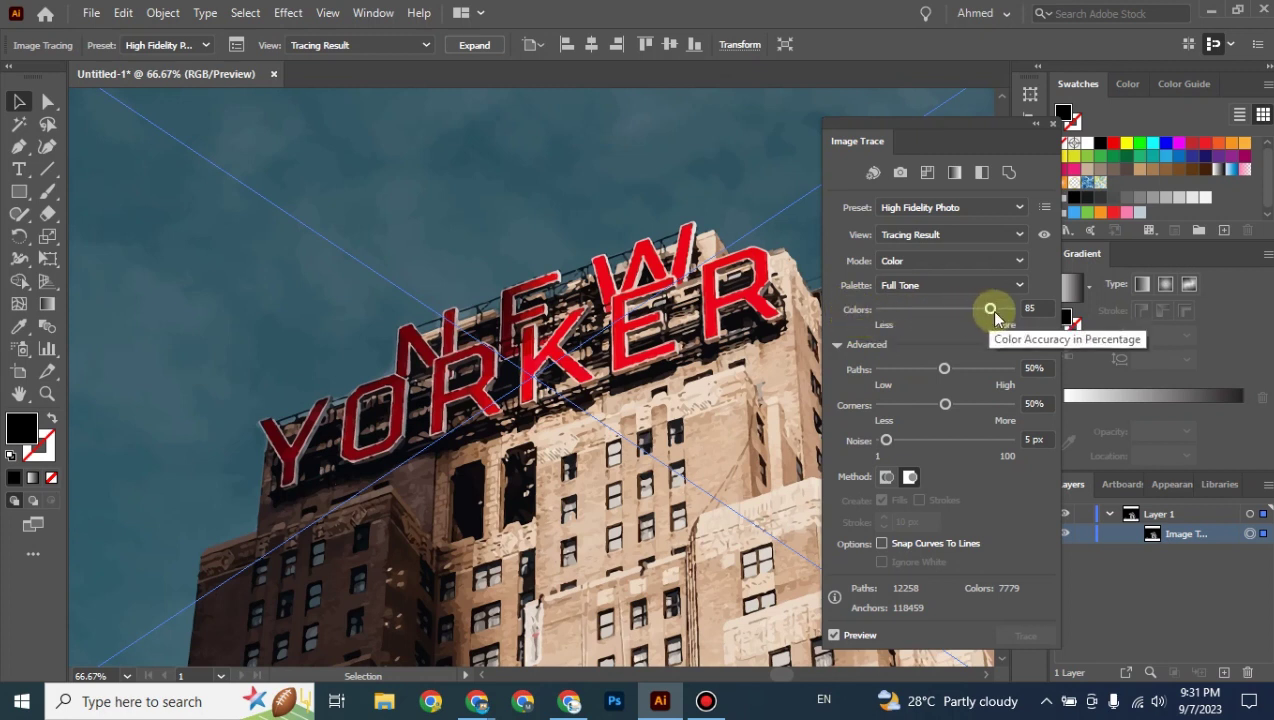
Lower the trace Colors slider from 85 to 71, giving a Custom preset with 4150 colours.
left_click_drag(991, 310, 972, 310)
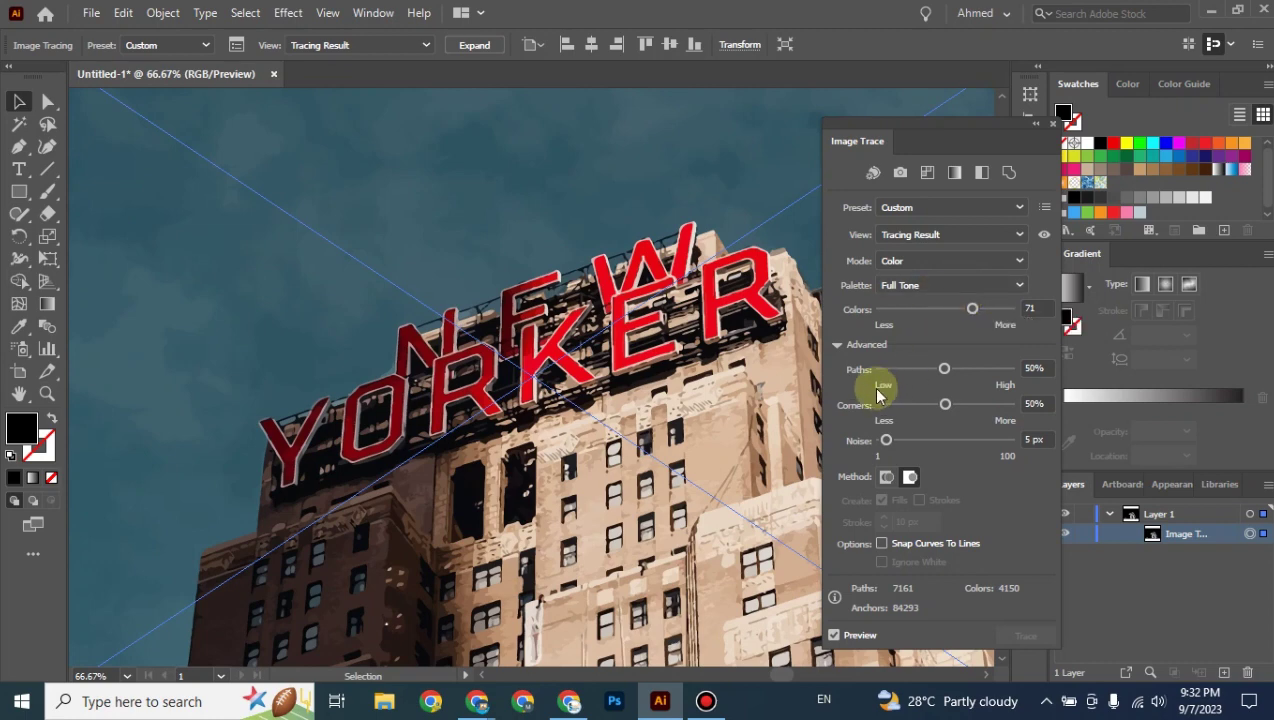
Inspect the NEW YORKER sign and building wall in the colour trace.
key("ctrl+minus")
scroll(705, 364, "down", 1)
scroll(705, 364, "up", 2)
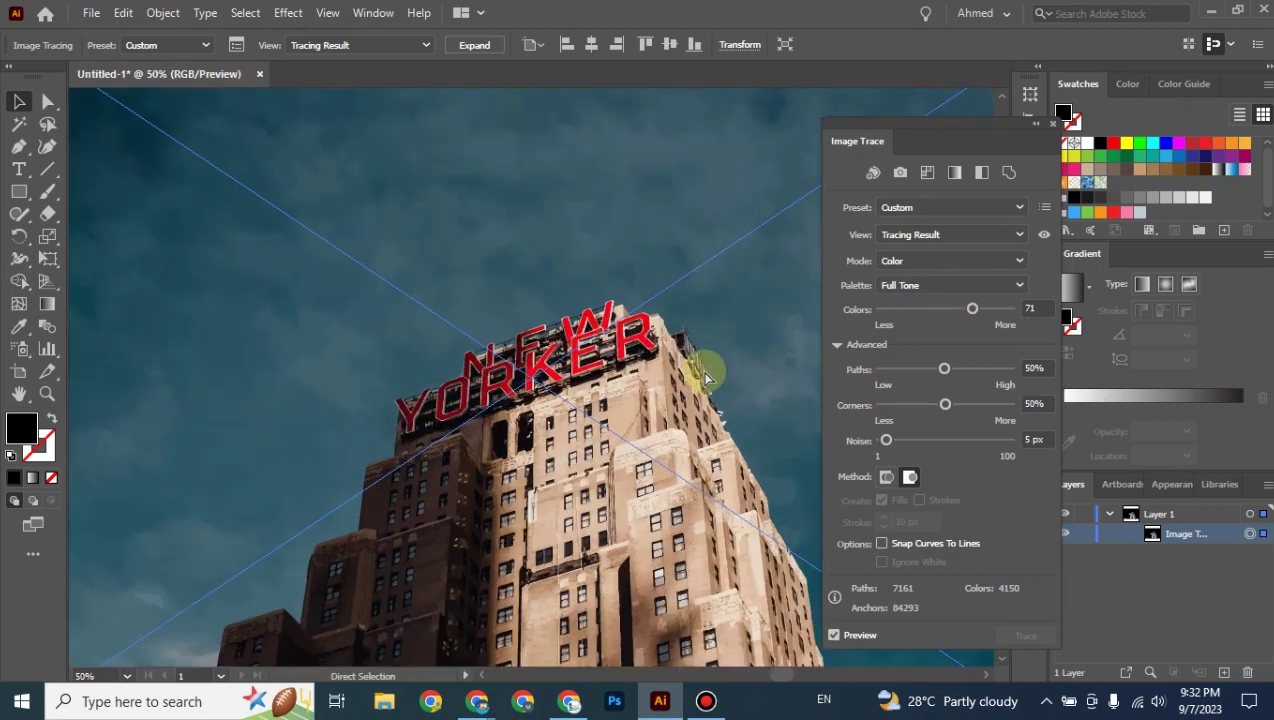
scroll(705, 370, "up", 1)
scroll(705, 377, "up", 1)
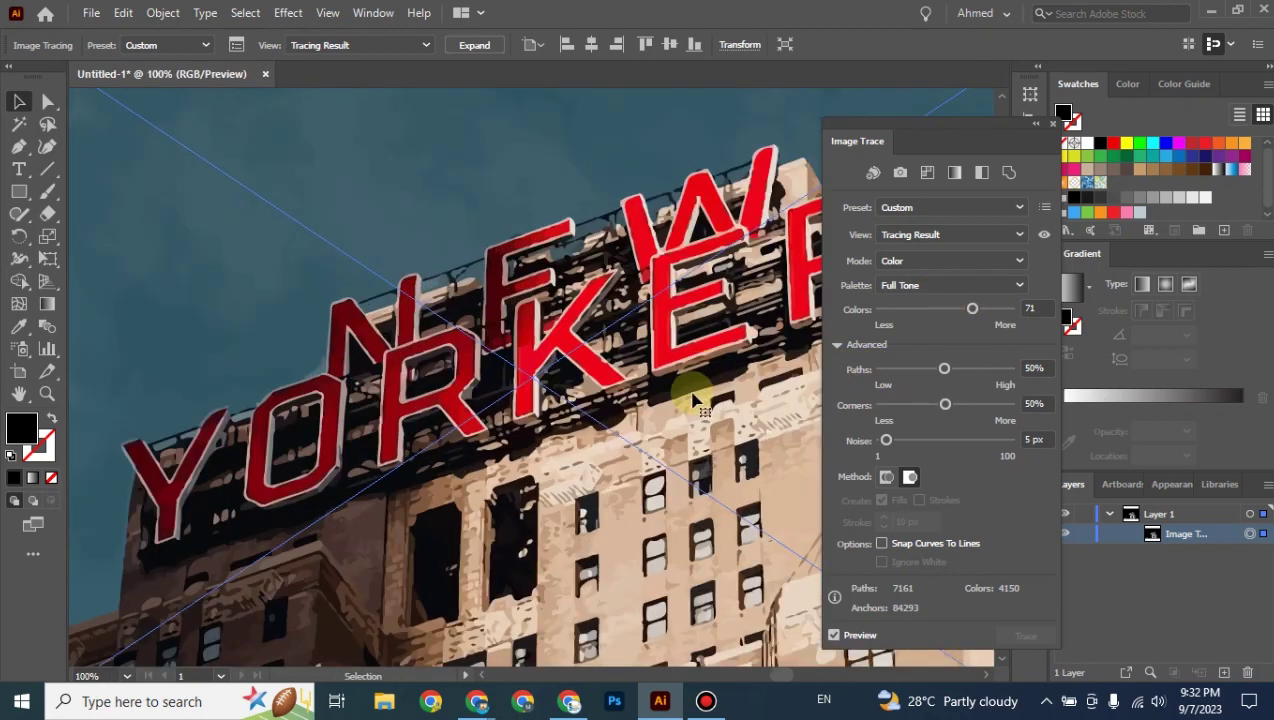
left_click_drag(697, 398, 431, 301)
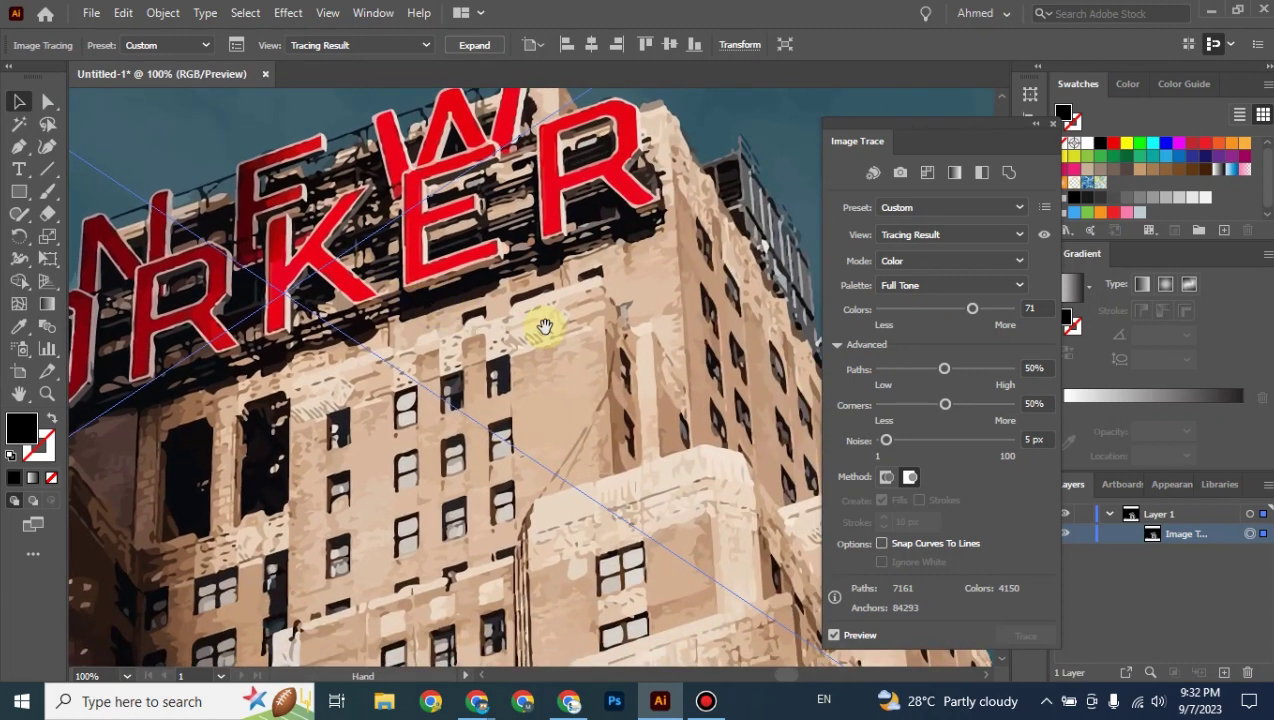
left_click_drag(597, 330, 578, 400)
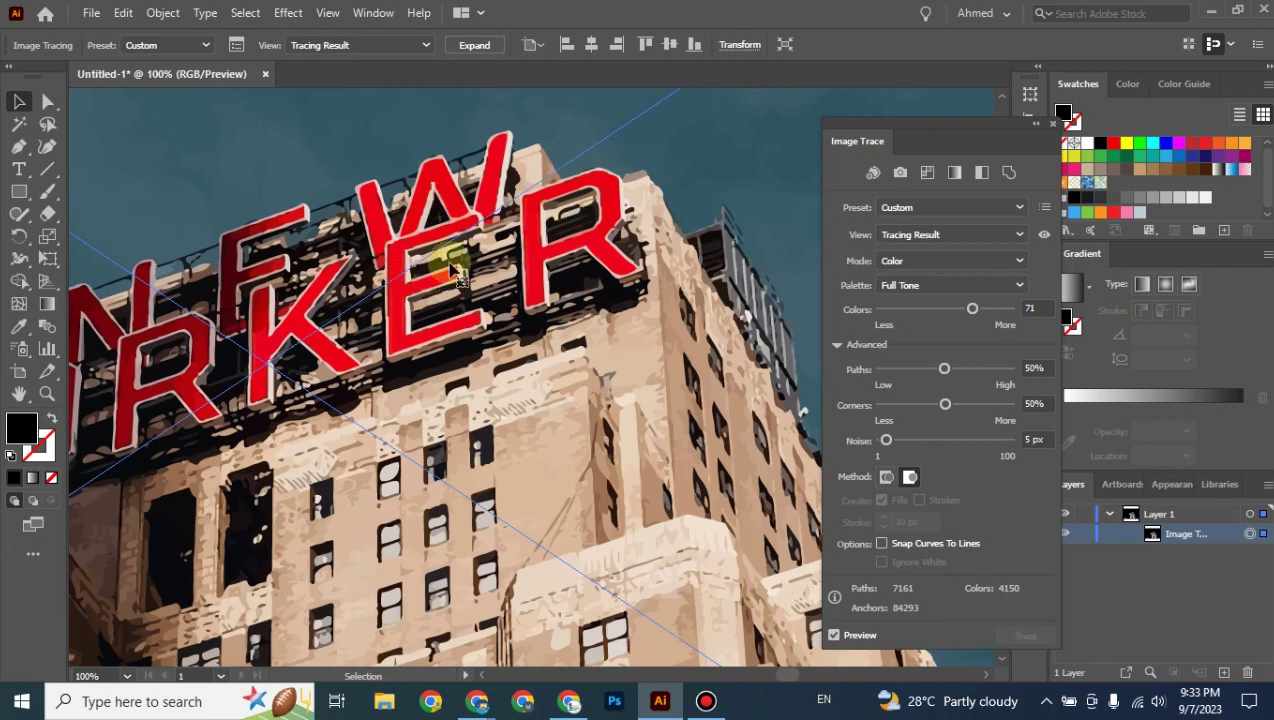
Zoom out to the whole traced image and undo the Colors 71 change.
key("ctrl+minus")
key("ctrl+minus")
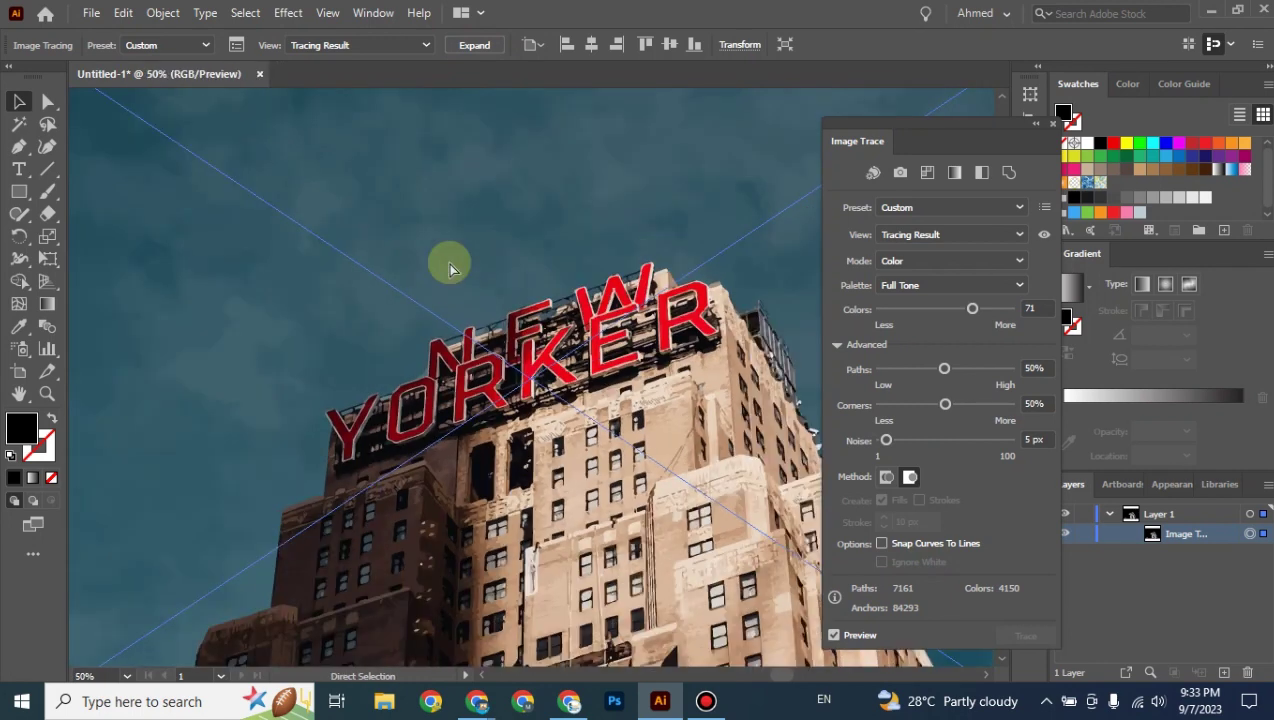
key("ctrl+minus")
key("ctrl+minus")
key("a")
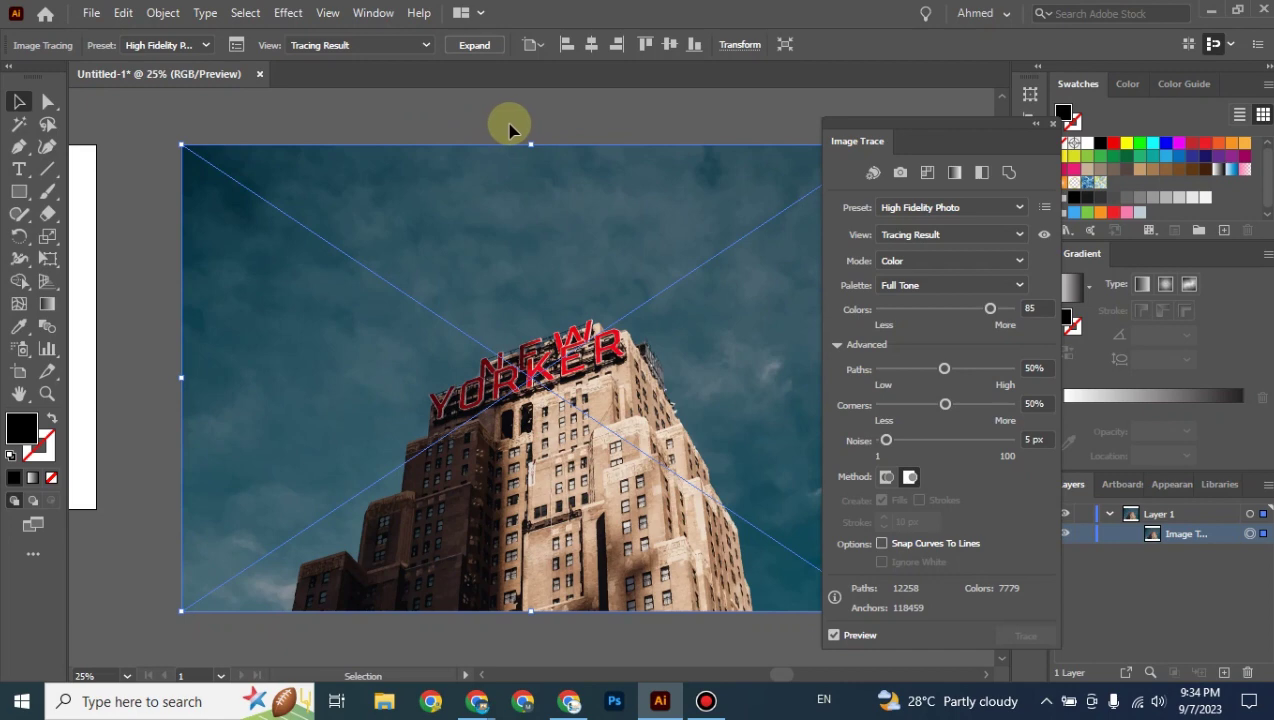
Undo back to the Default black-and-white trace of the building.
key("a")
key("ctrl+z")
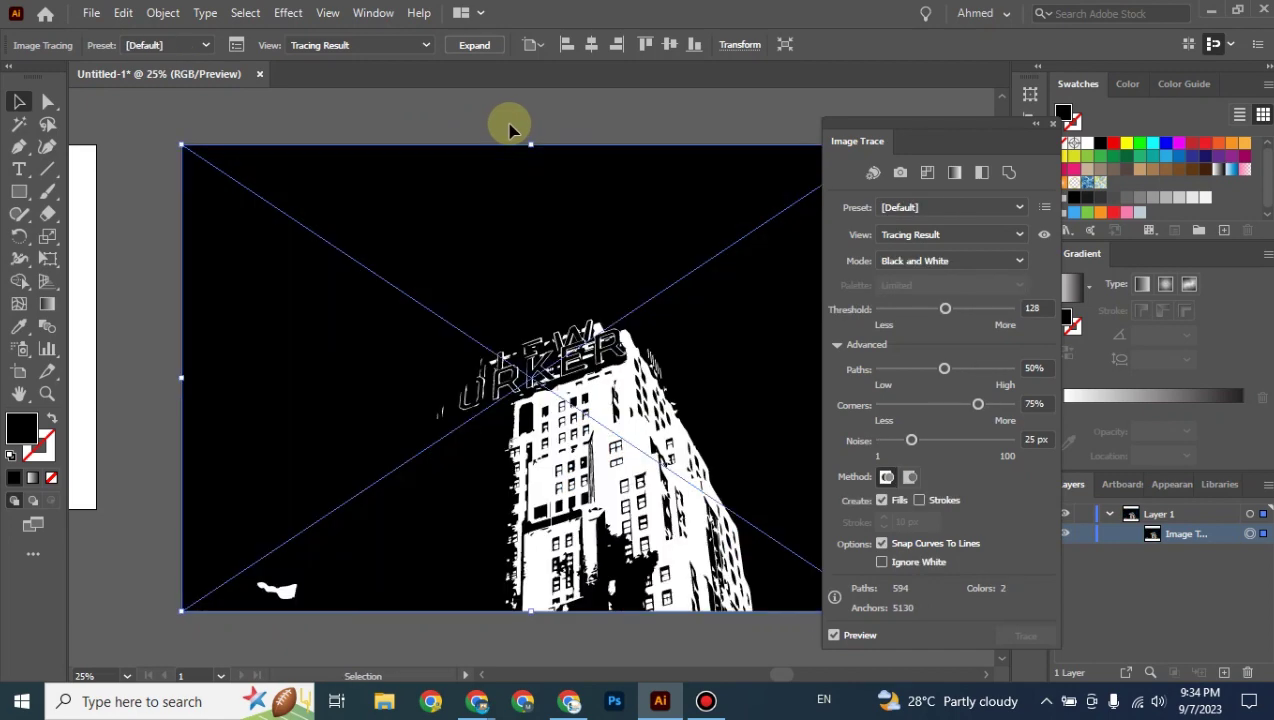
left_click_drag(597, 122, 537, 130)
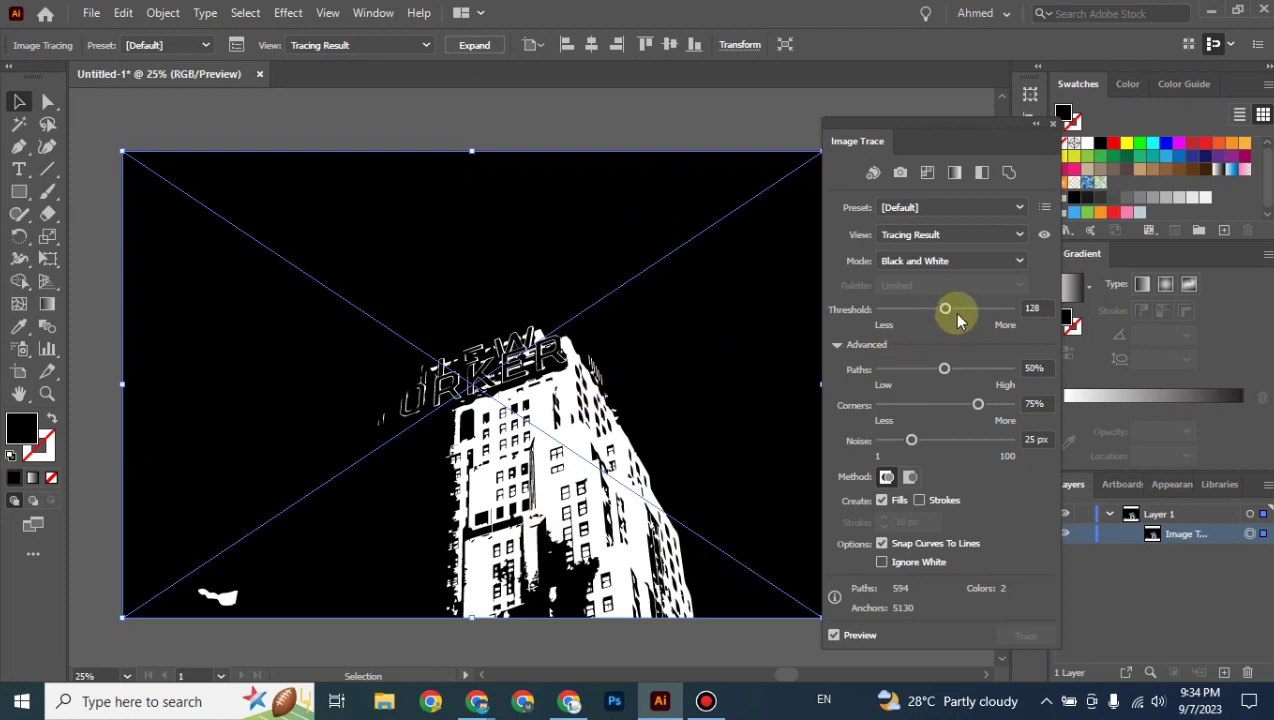
Try Threshold values 159 and 65, settling on a Custom threshold of 104.
left_click_drag(957, 318, 963, 316)
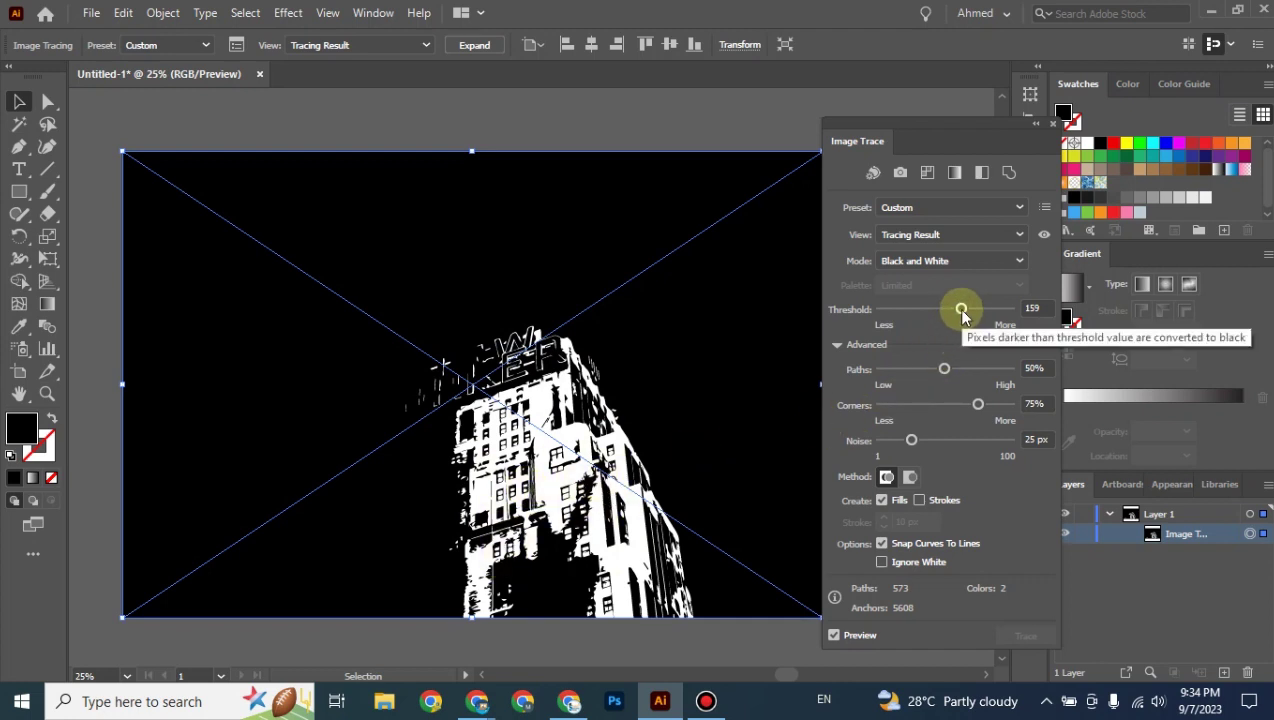
left_click_drag(962, 316, 914, 319)
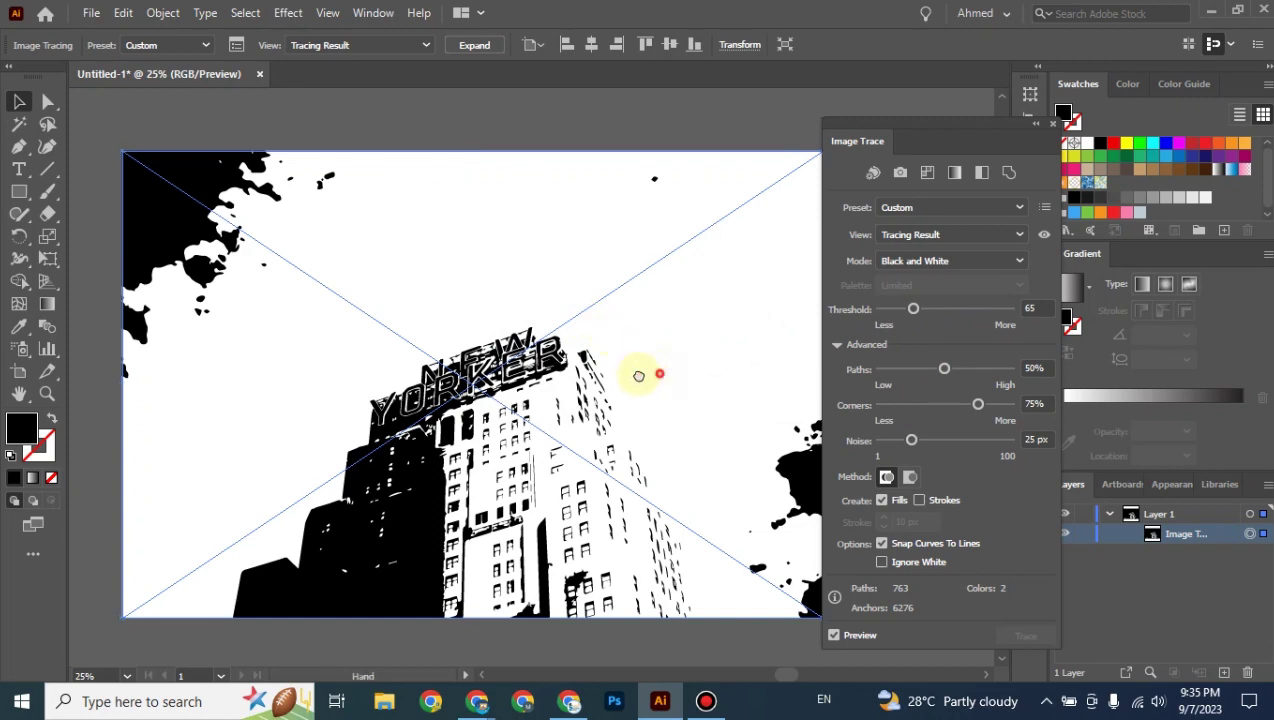
left_click_drag(648, 370, 608, 330)
left_click_drag(613, 332, 620, 337)
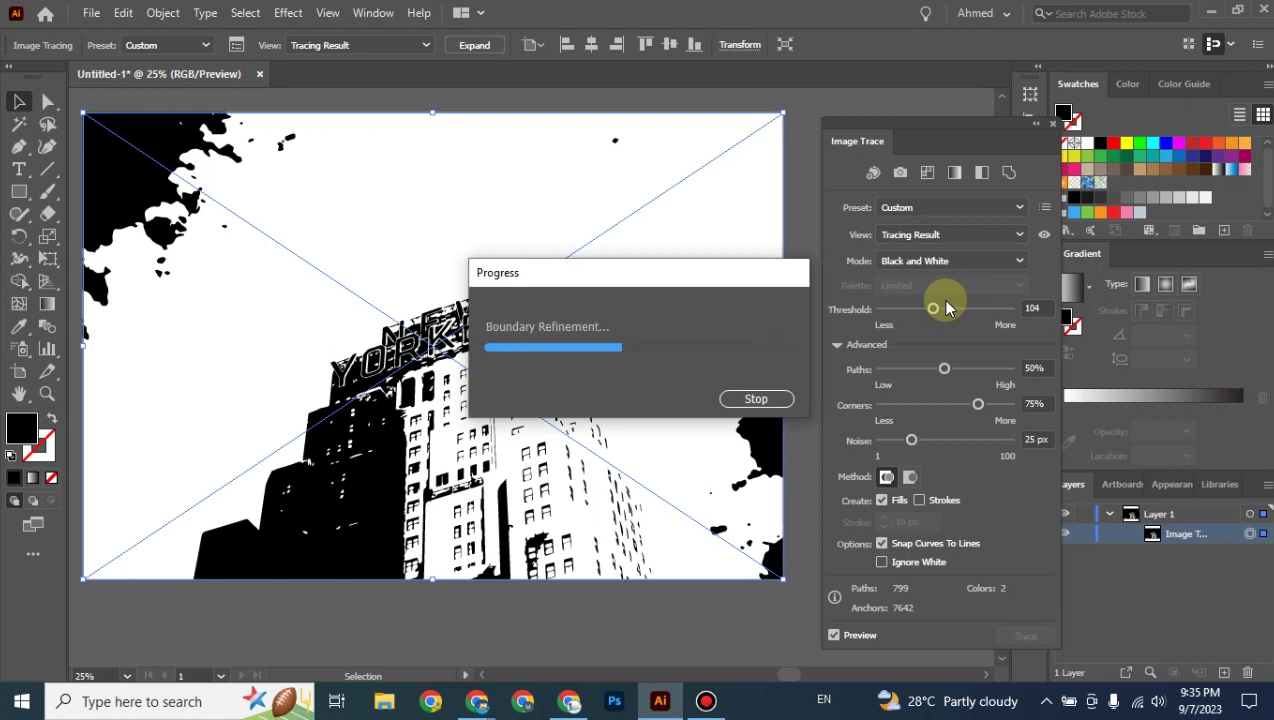
left_click(900, 207)
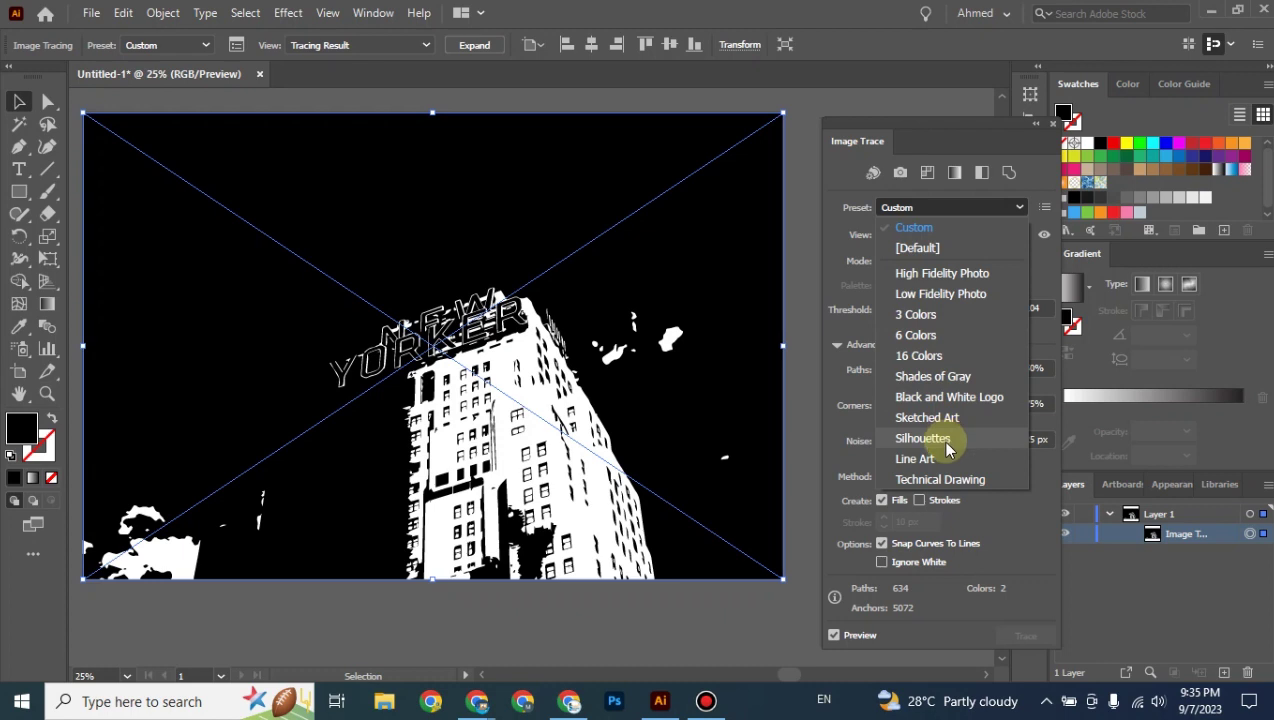
Dismiss the preset list, zoom out to both artboards and delete the traced building image.
left_click(914, 218)
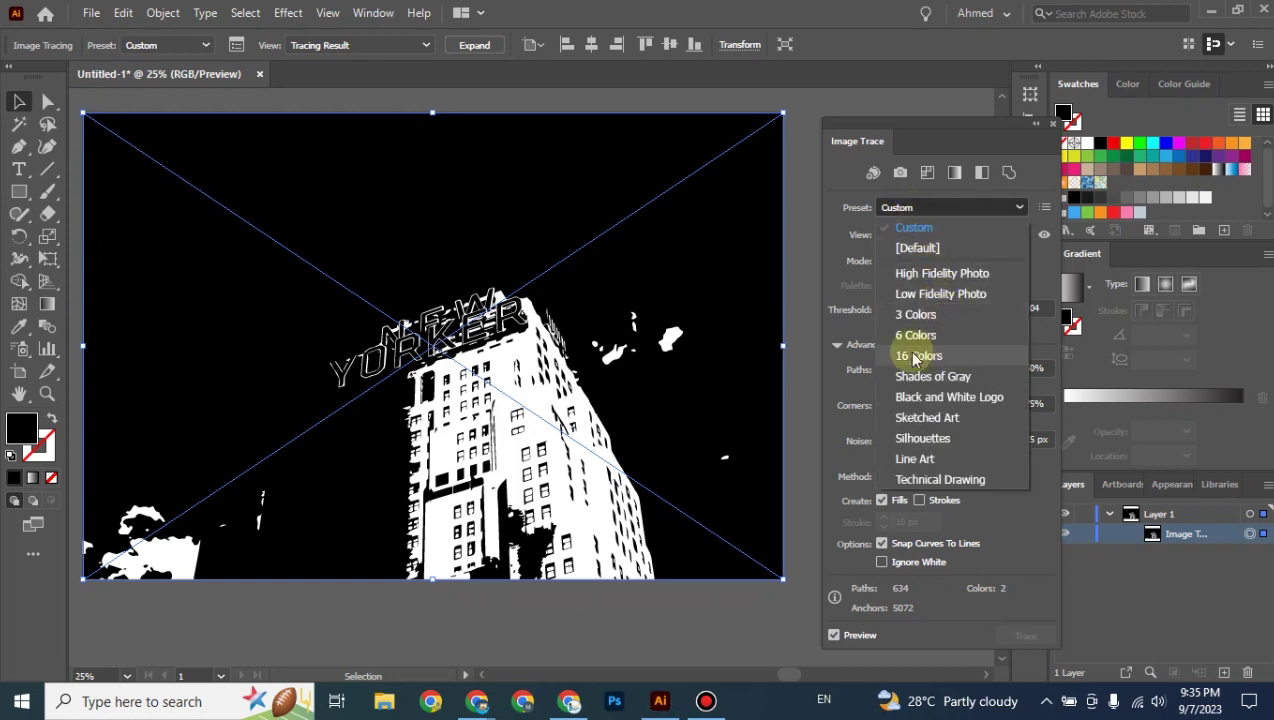
left_click(808, 360)
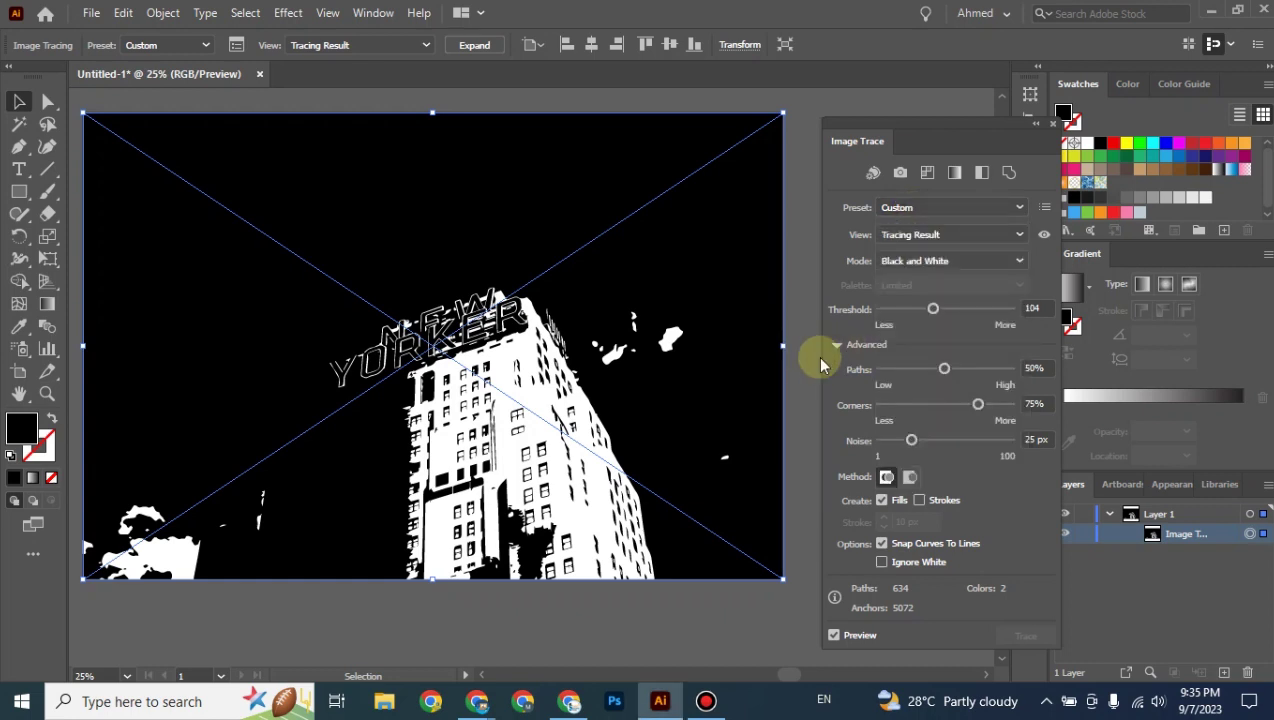
key("ctrl+minus")
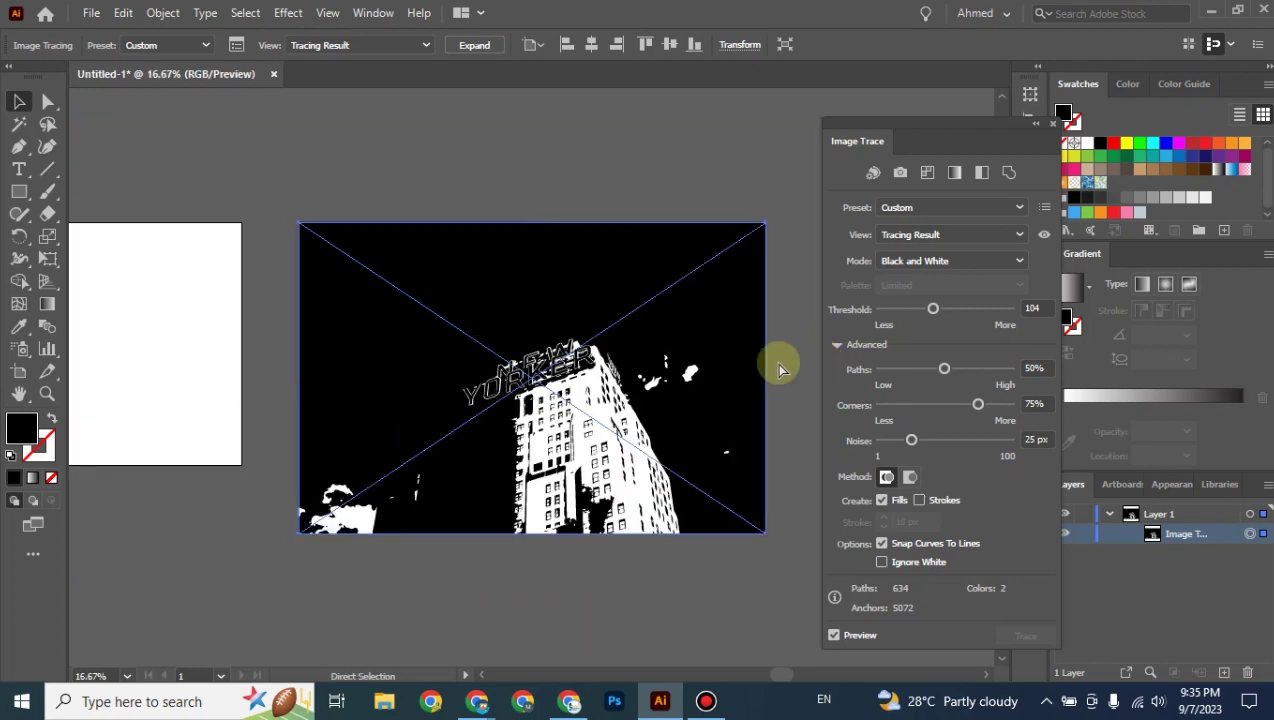
key("ctrl+minus")
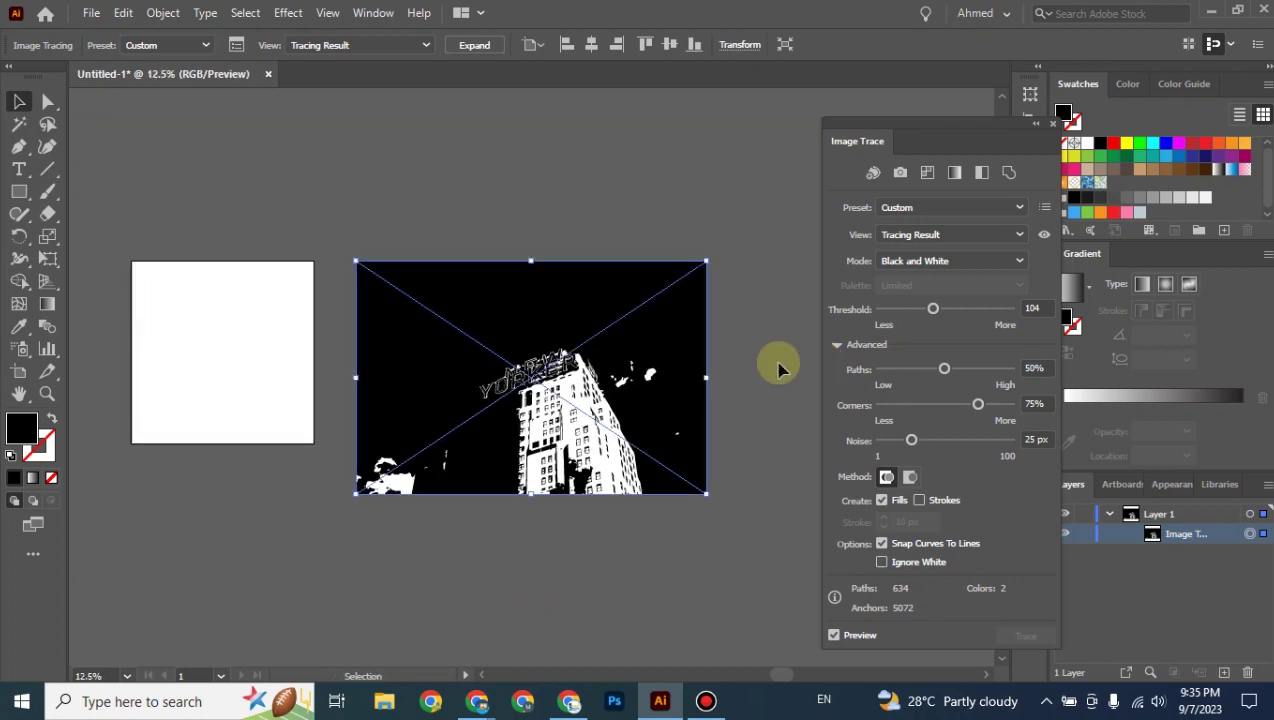
key("Delete")
Place 18-Image Tracing.jpg as a linked image on the canvas at full size.
left_click(91, 13)
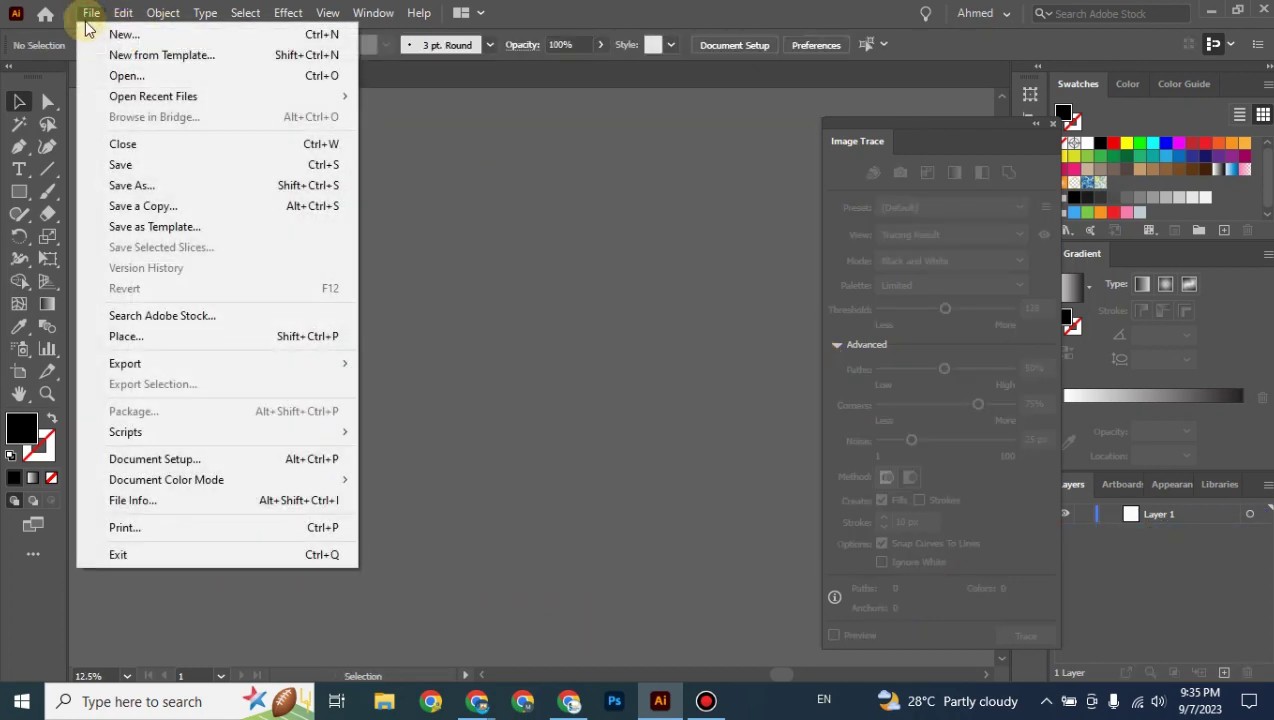
left_click(149, 316)
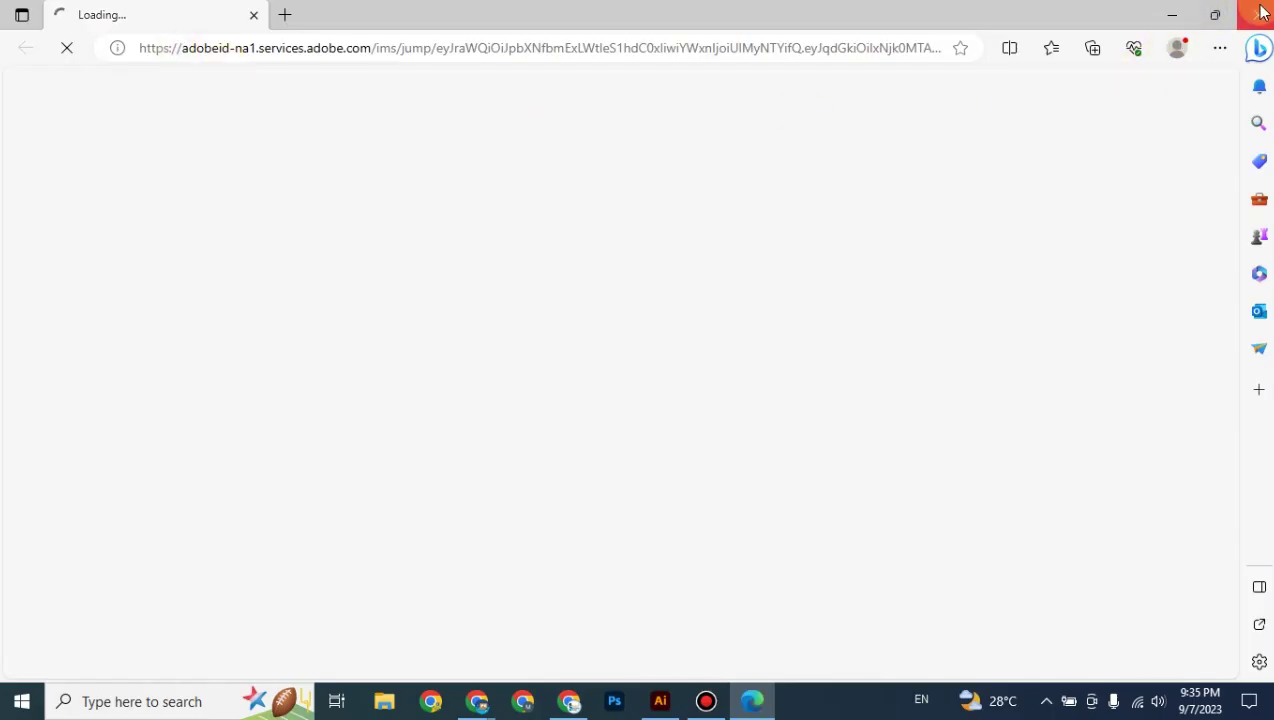
left_click(1262, 12)
left_click(91, 13)
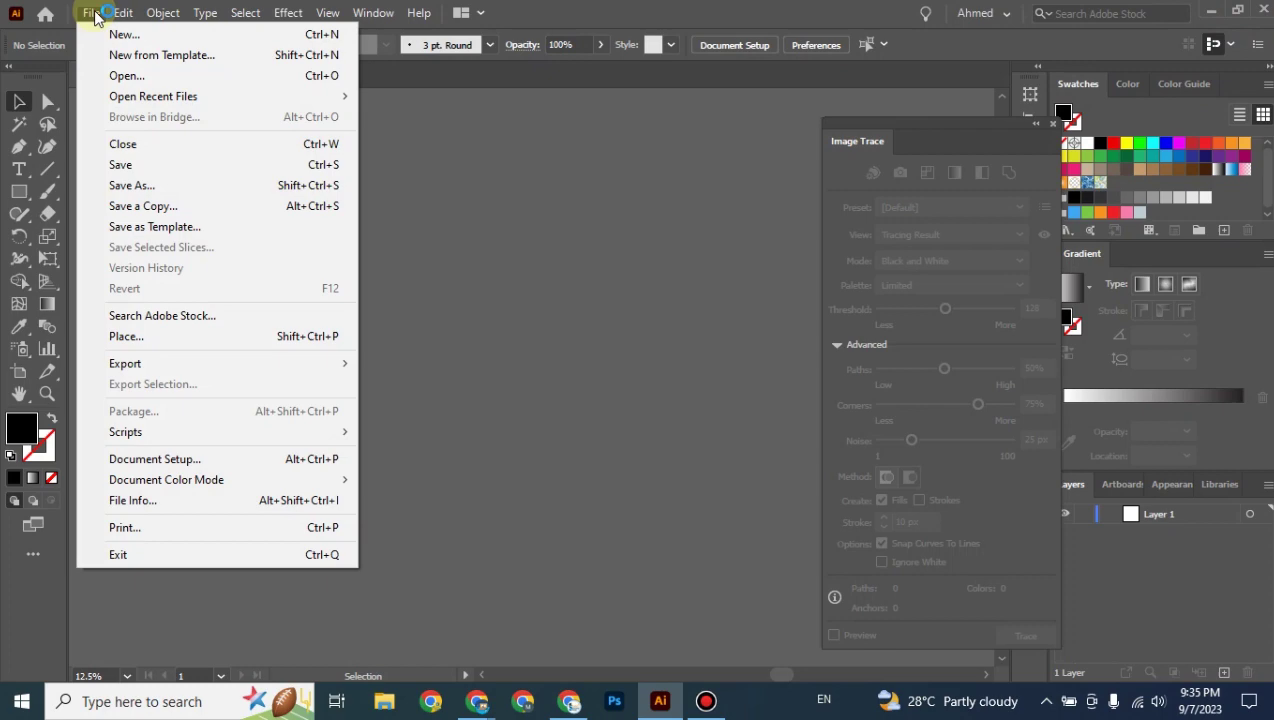
left_click(205, 345)
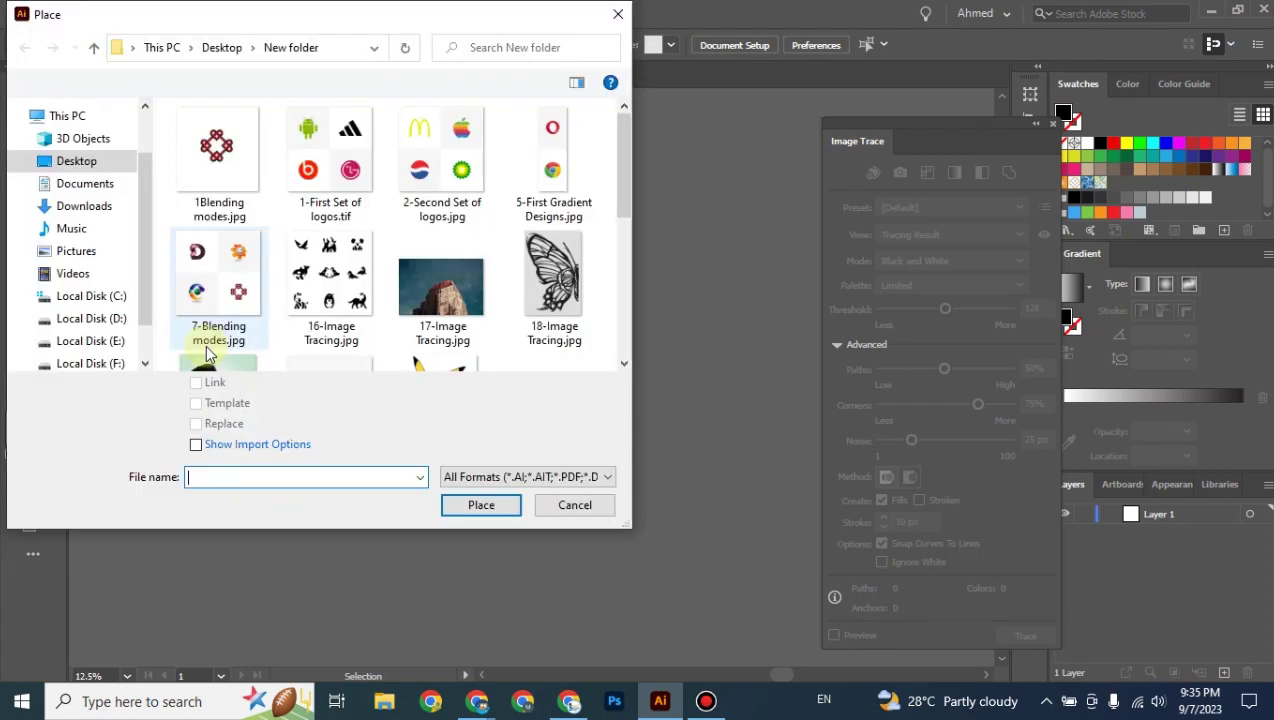
left_click(556, 296)
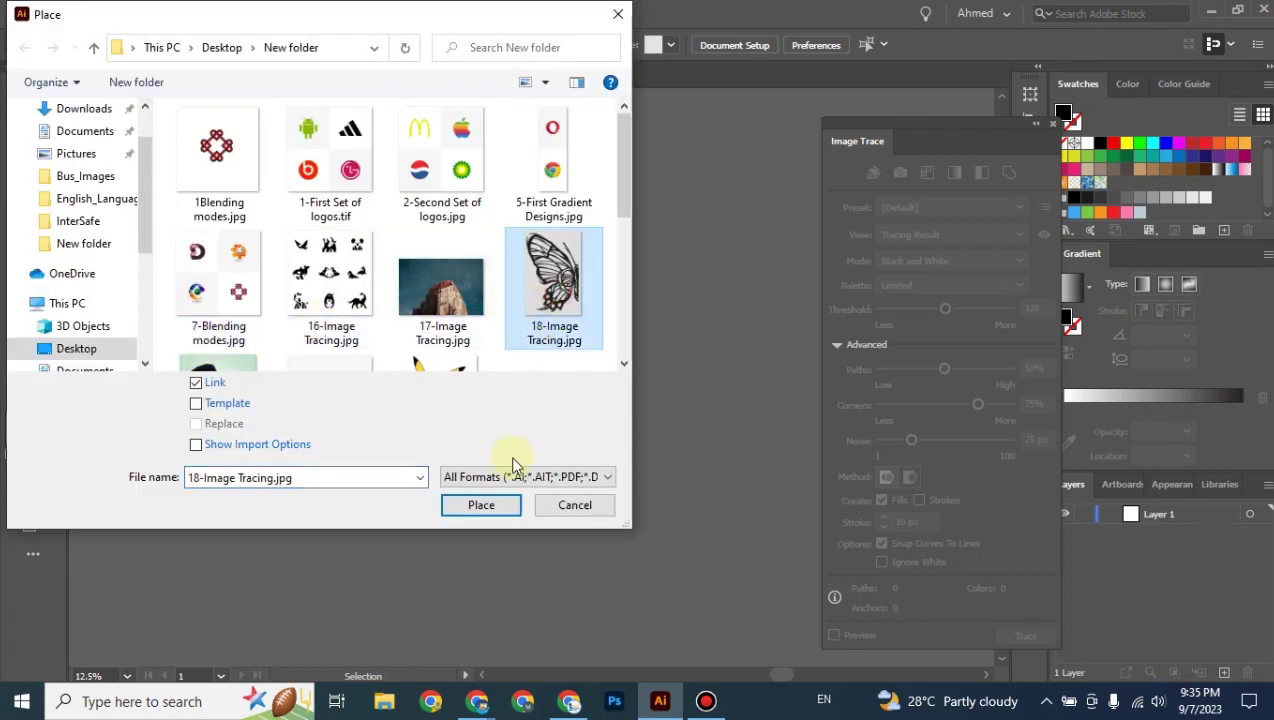
left_click(481, 505)
left_click(355, 267)
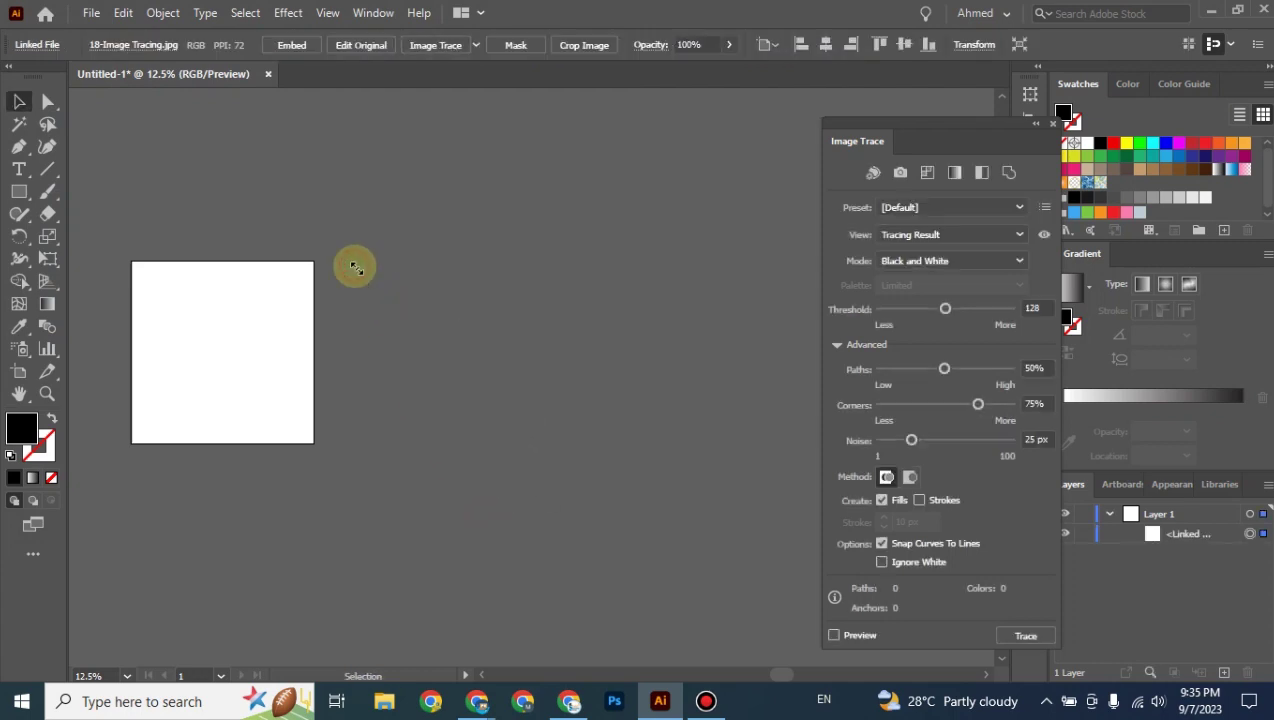
Run a Default black-and-white Image Trace on the butterfly, accepting the slow-tracing warning.
mouse_move(621, 428)
left_mouse_down()
mouse_move(461, 213)
mouse_move(520, 162)
mouse_move(537, 310)
mouse_move(526, 256)
mouse_move(580, 428)
left_mouse_up()
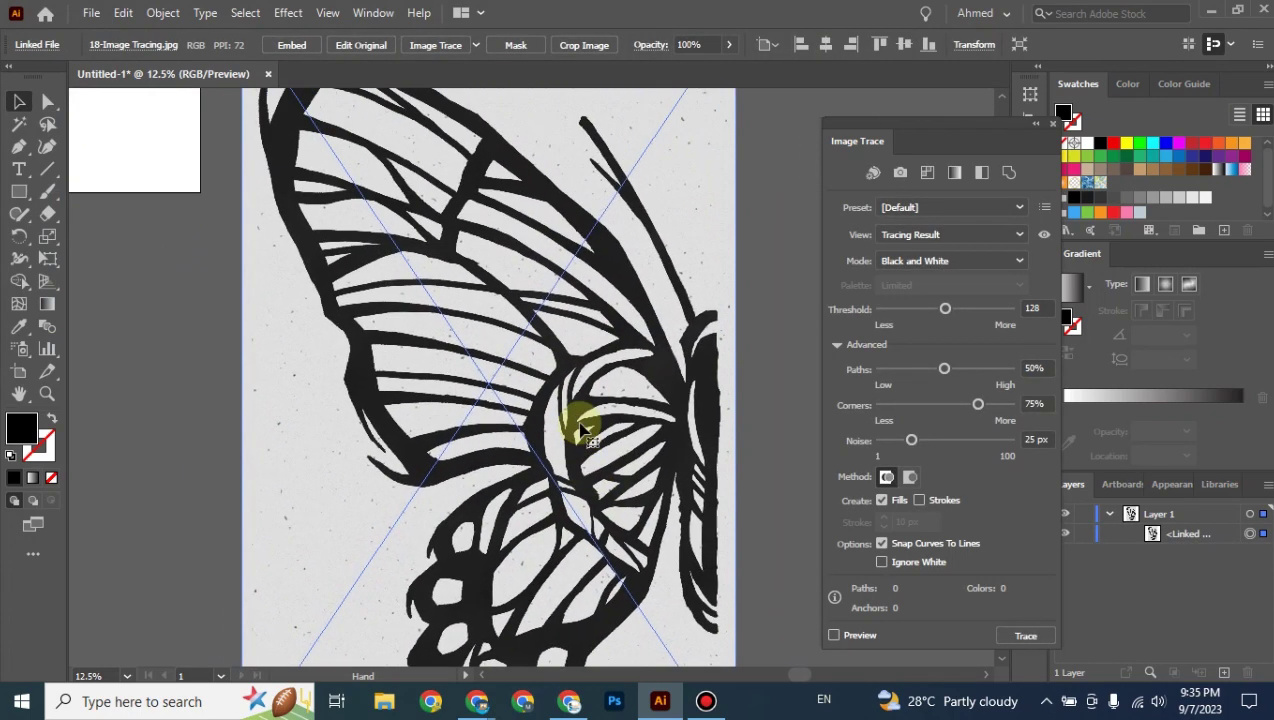
key("ctrl+minus")
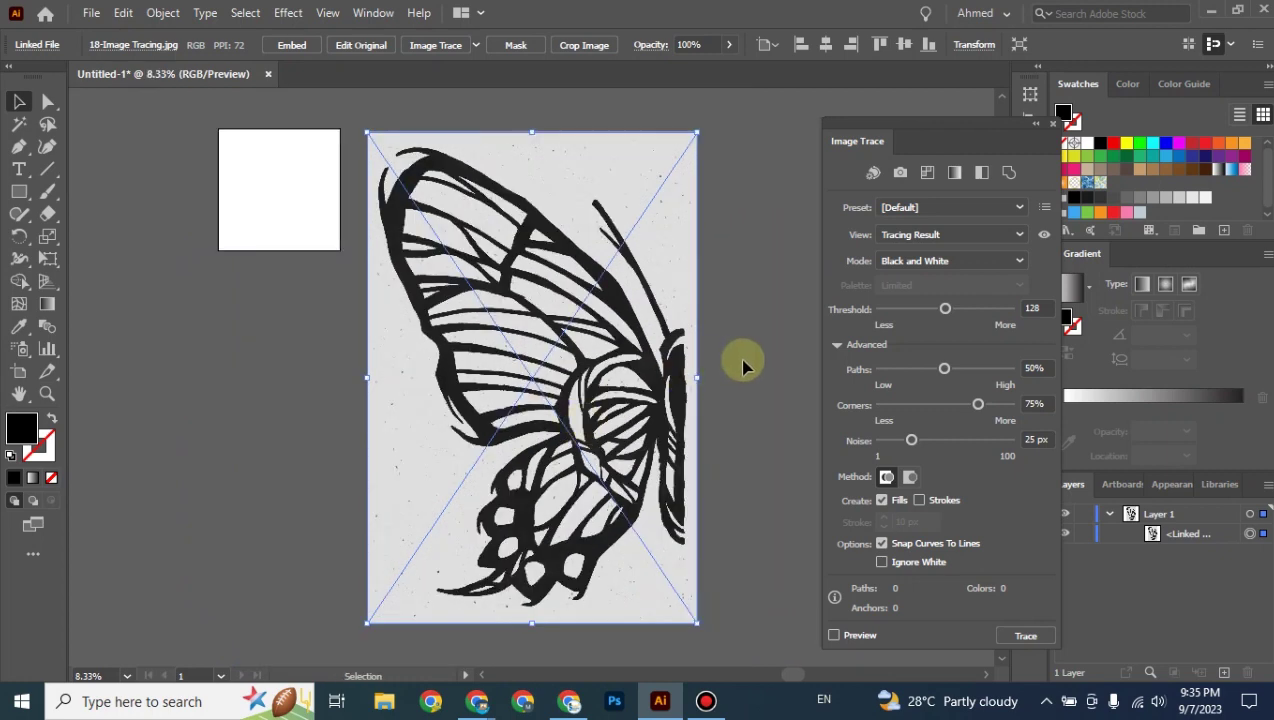
left_click(735, 358)
left_click(675, 385)
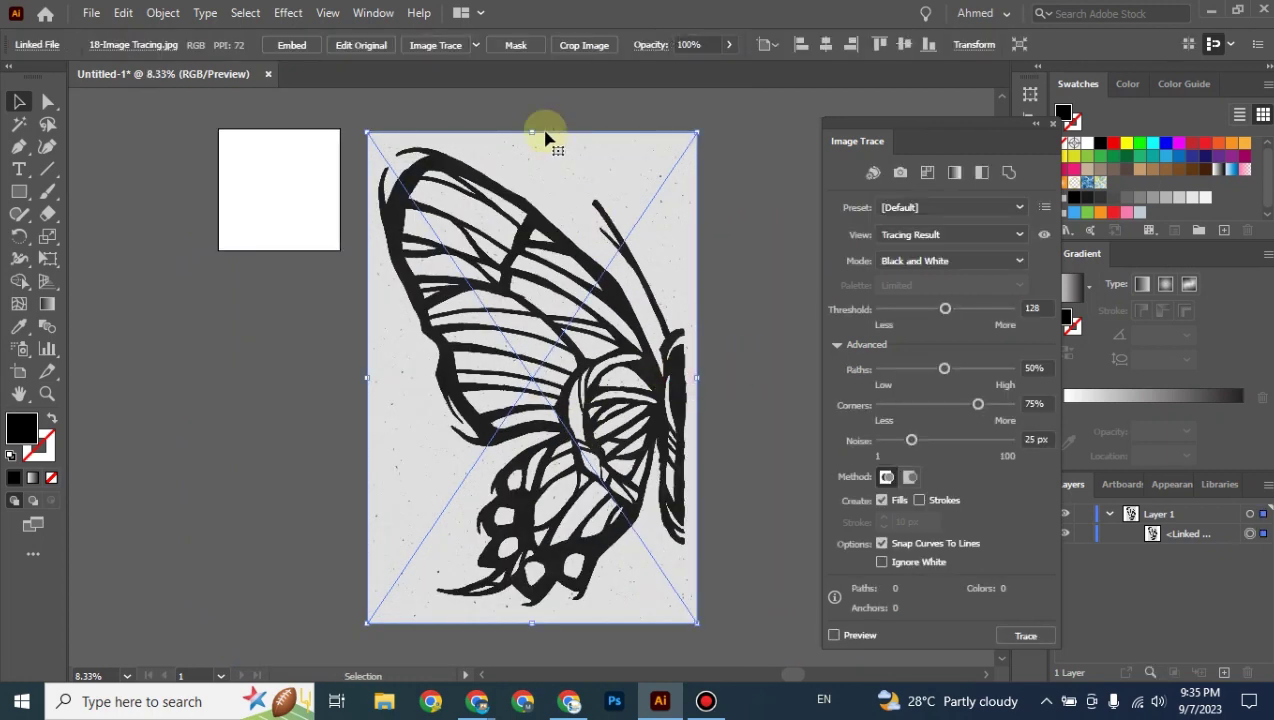
left_click(424, 55)
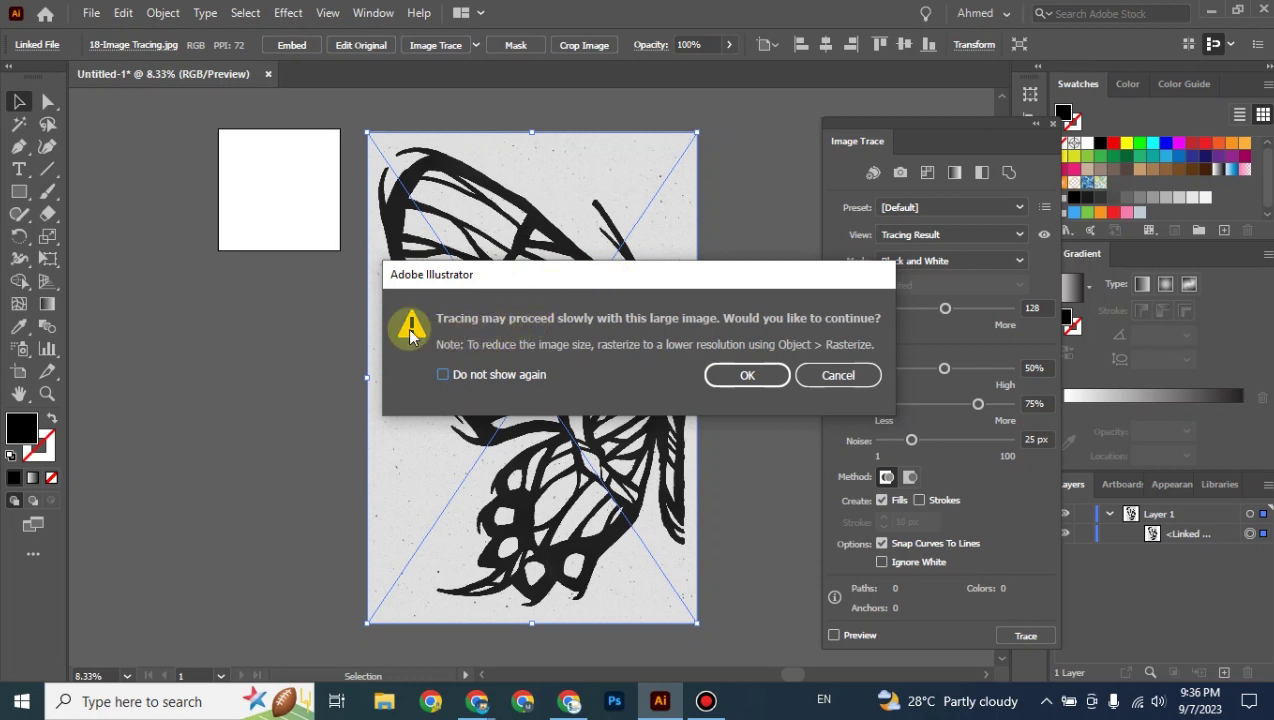
left_click_drag(648, 288, 536, 285)
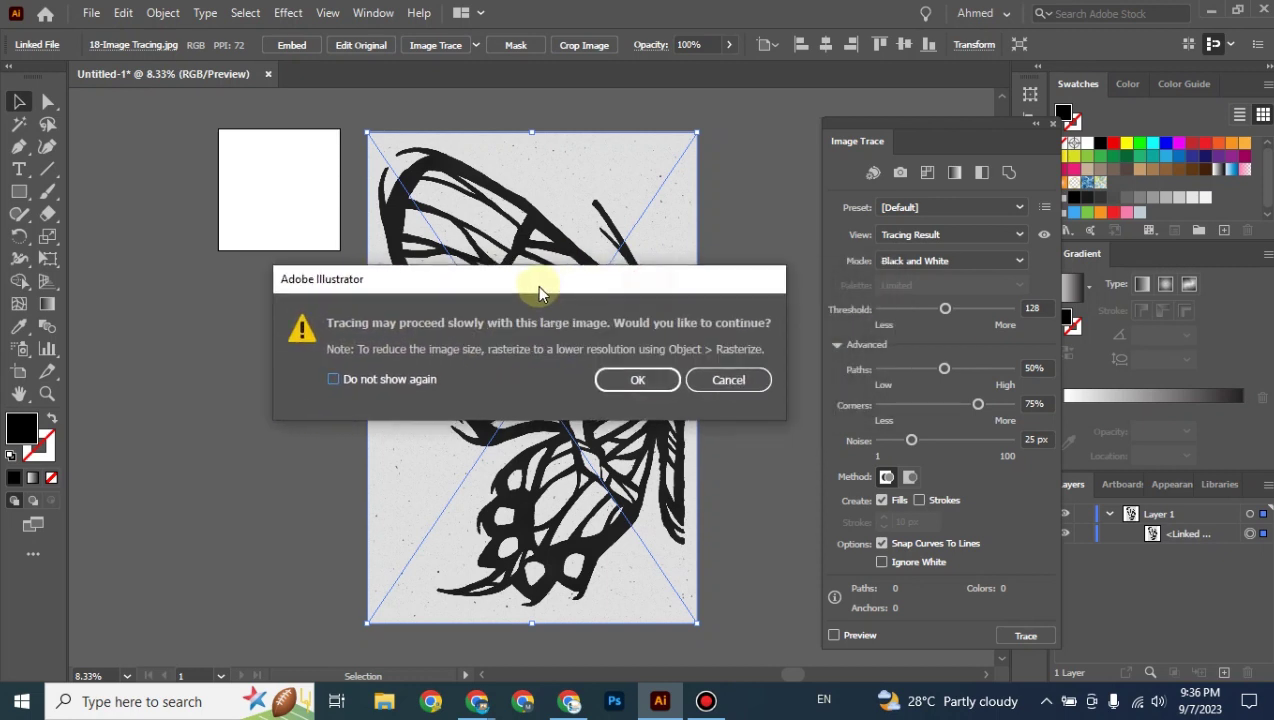
left_click(643, 375)
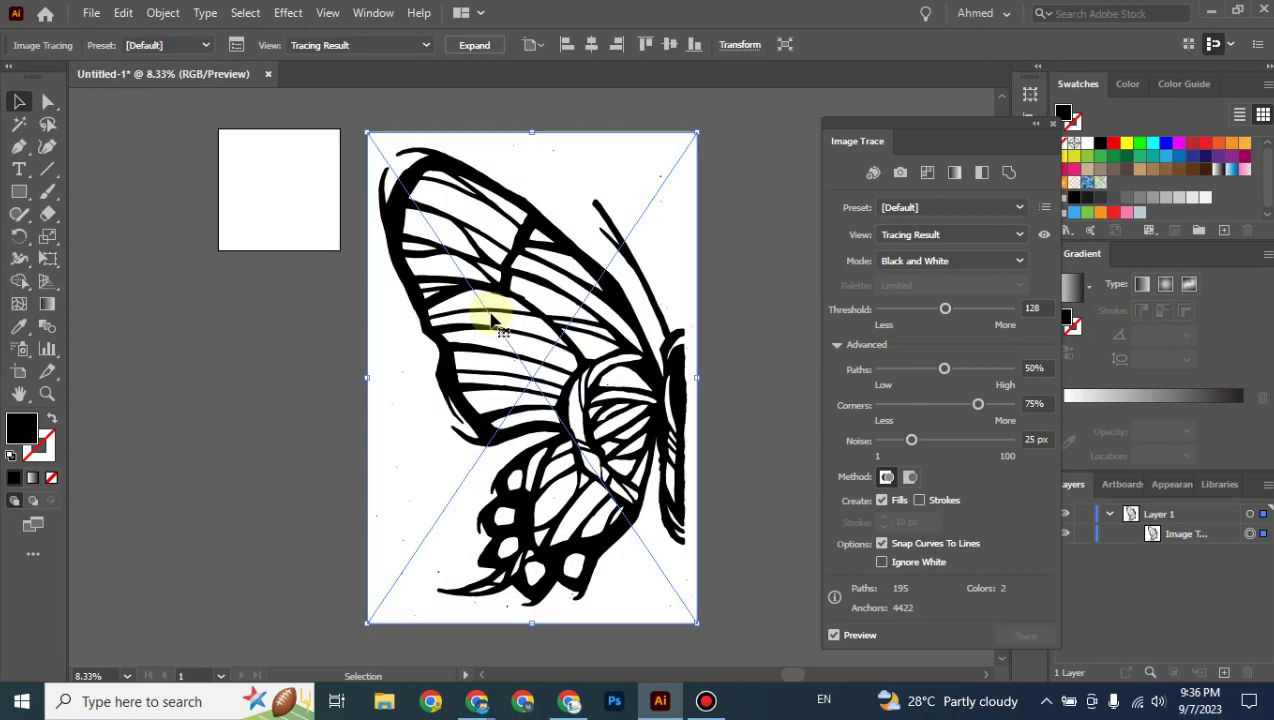
left_click(737, 313)
left_click(626, 345)
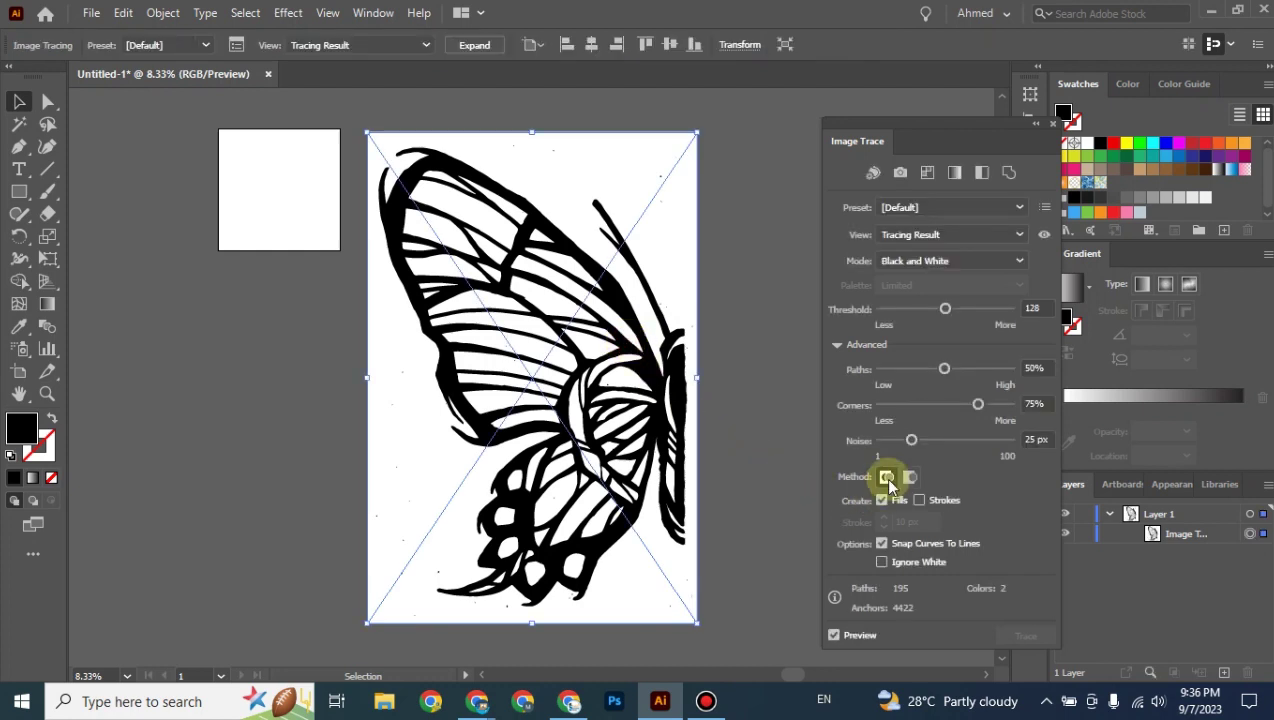
Turn on Ignore White so the butterfly trace keeps only black shapes (97 paths, 1 colour).
left_click(906, 568)
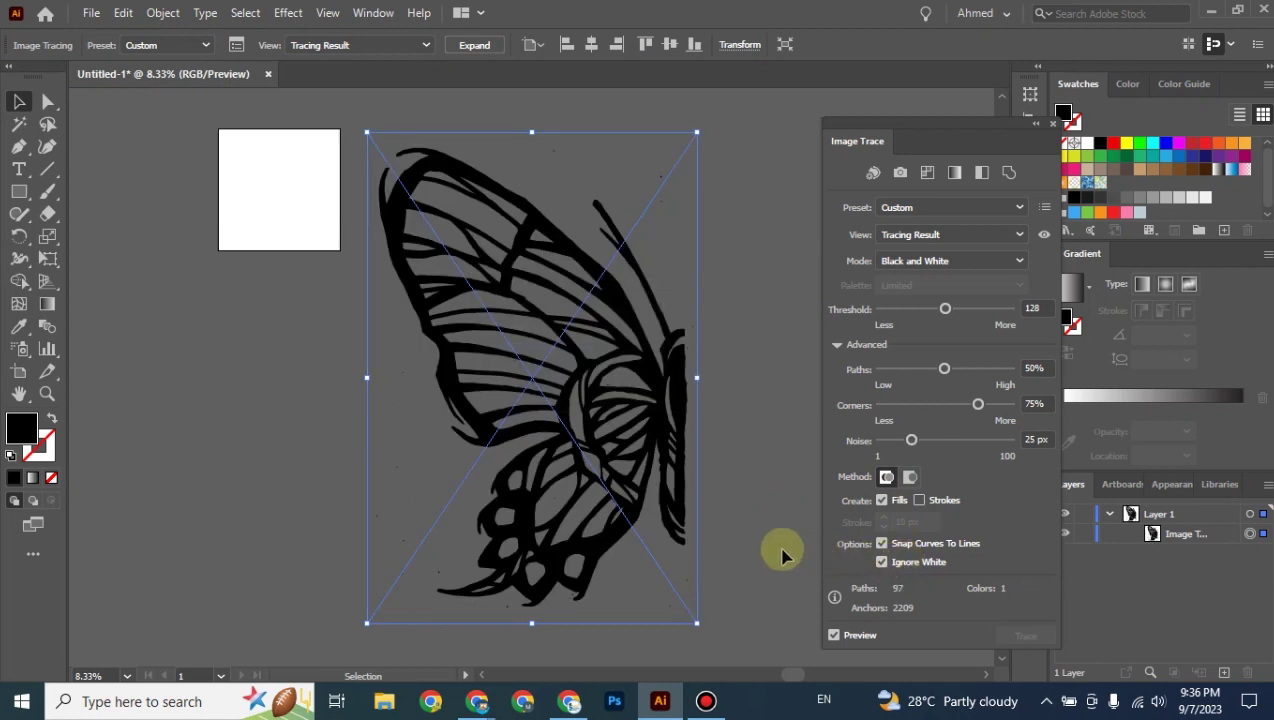
left_click(745, 541)
left_click(690, 525)
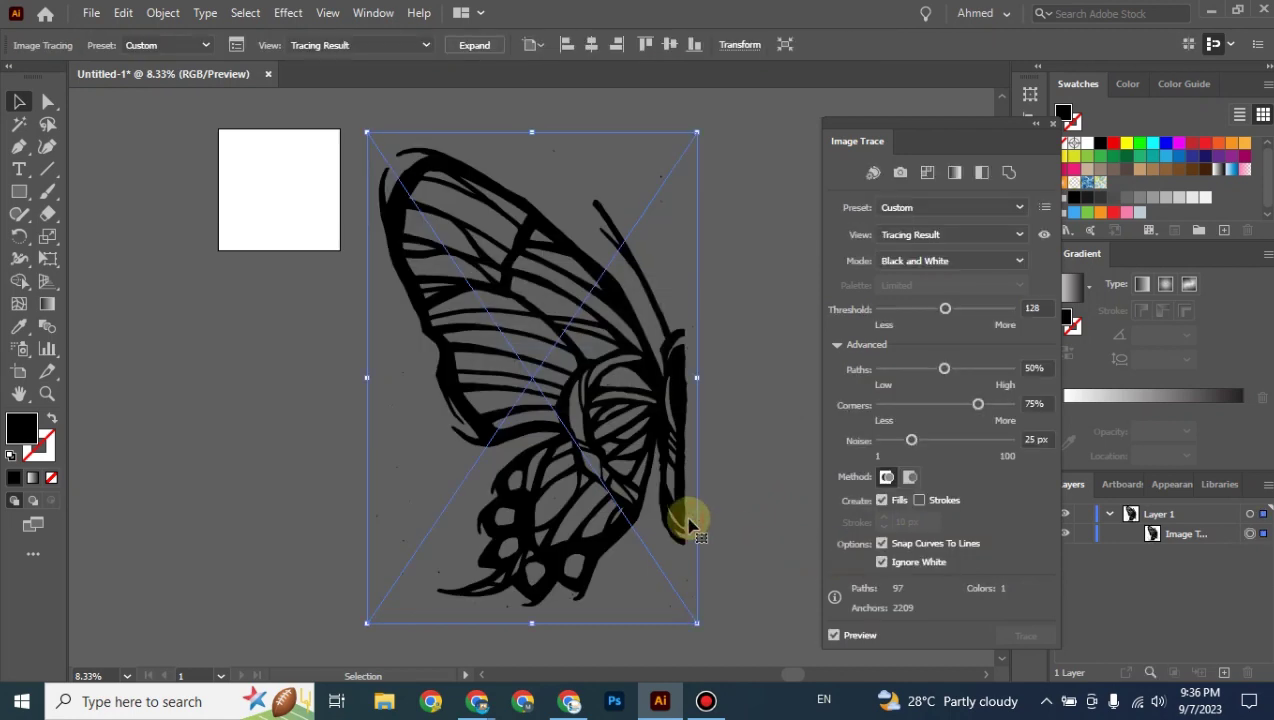
scroll(688, 525, "up", 1)
scroll(686, 518, "up", 2)
scroll(686, 518, "up", 1)
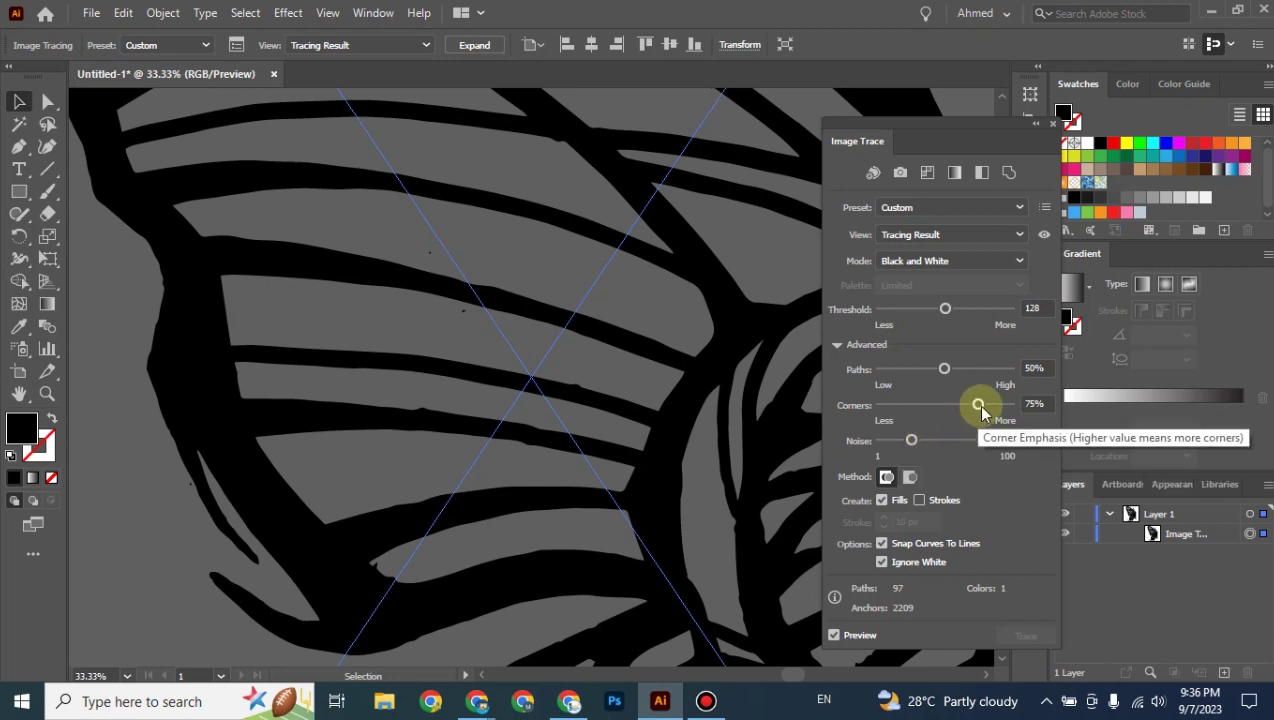
Lower the trace Corners to 66% and raise Paths to 100%.
left_click_drag(980, 410, 970, 410)
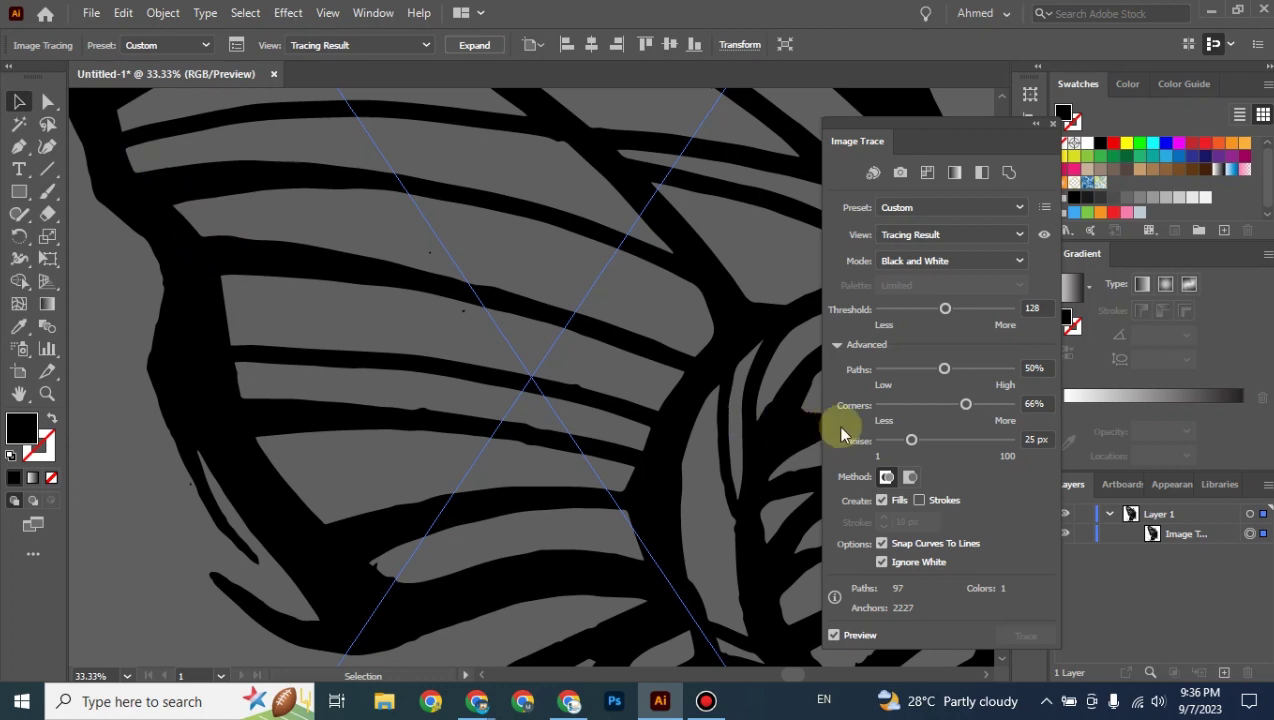
left_click(965, 370)
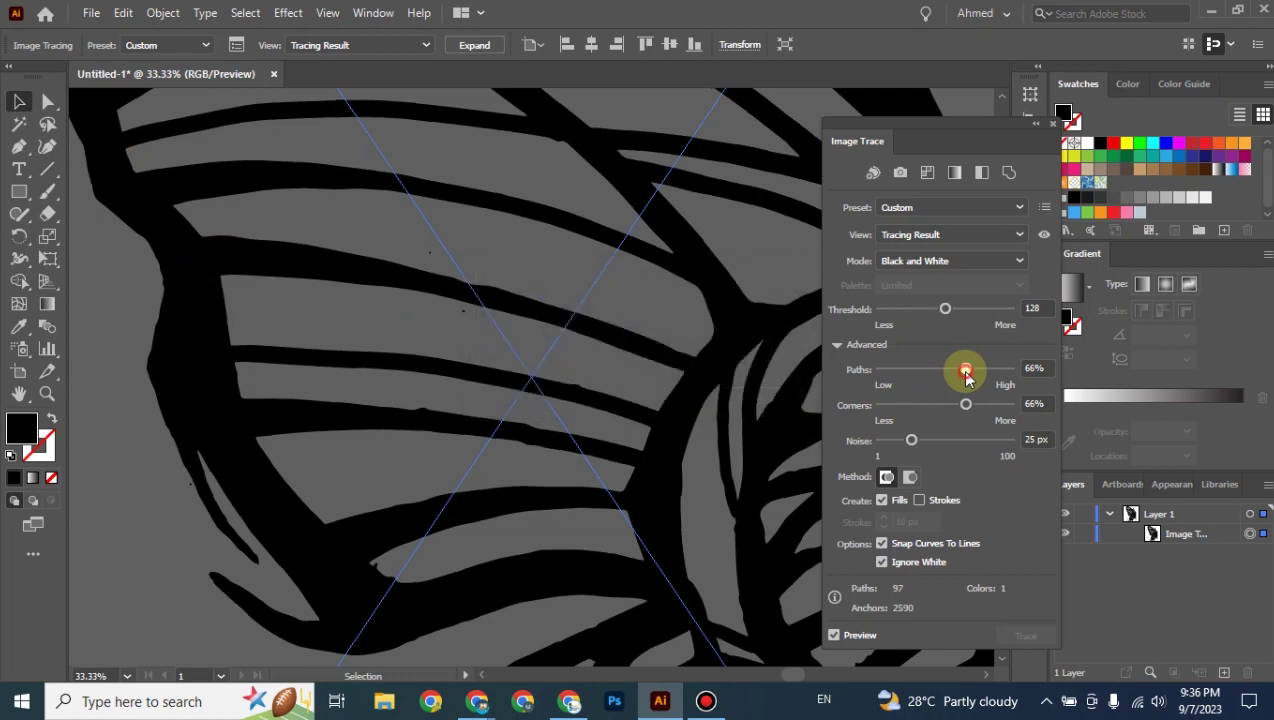
left_click_drag(979, 373, 981, 370)
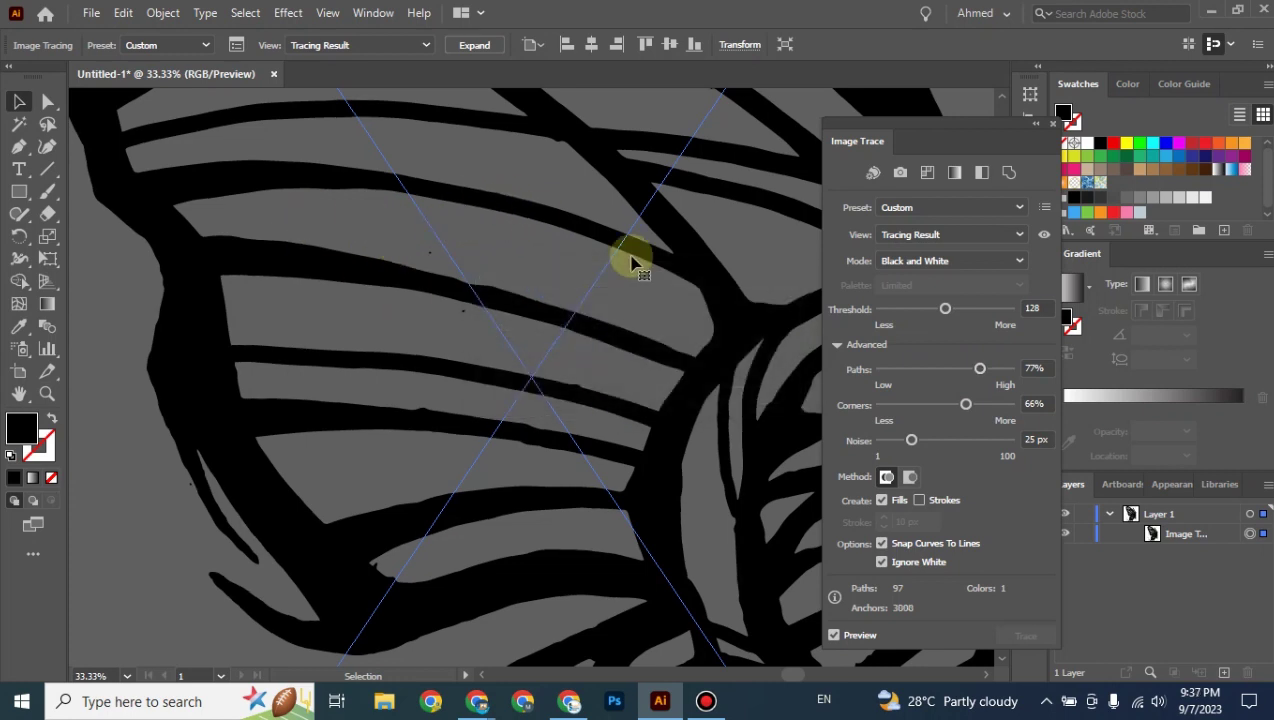
left_click_drag(985, 372, 1013, 371)
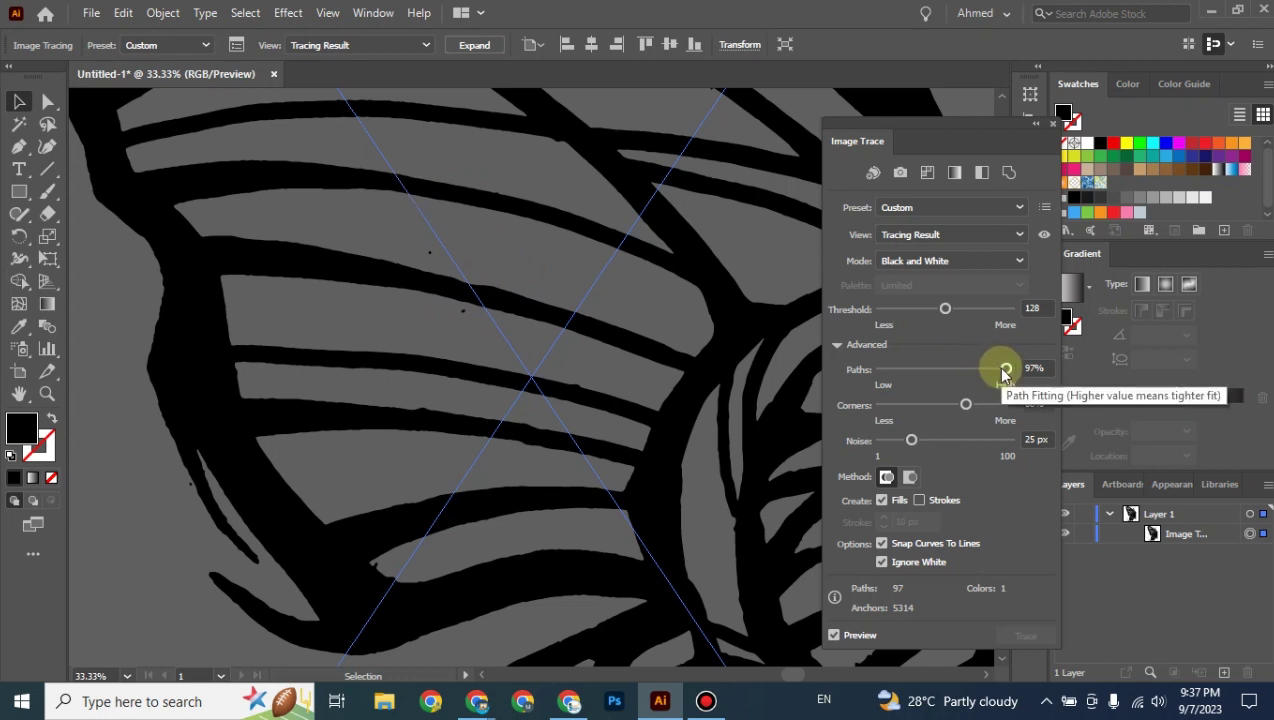
left_click_drag(1004, 370, 1012, 370)
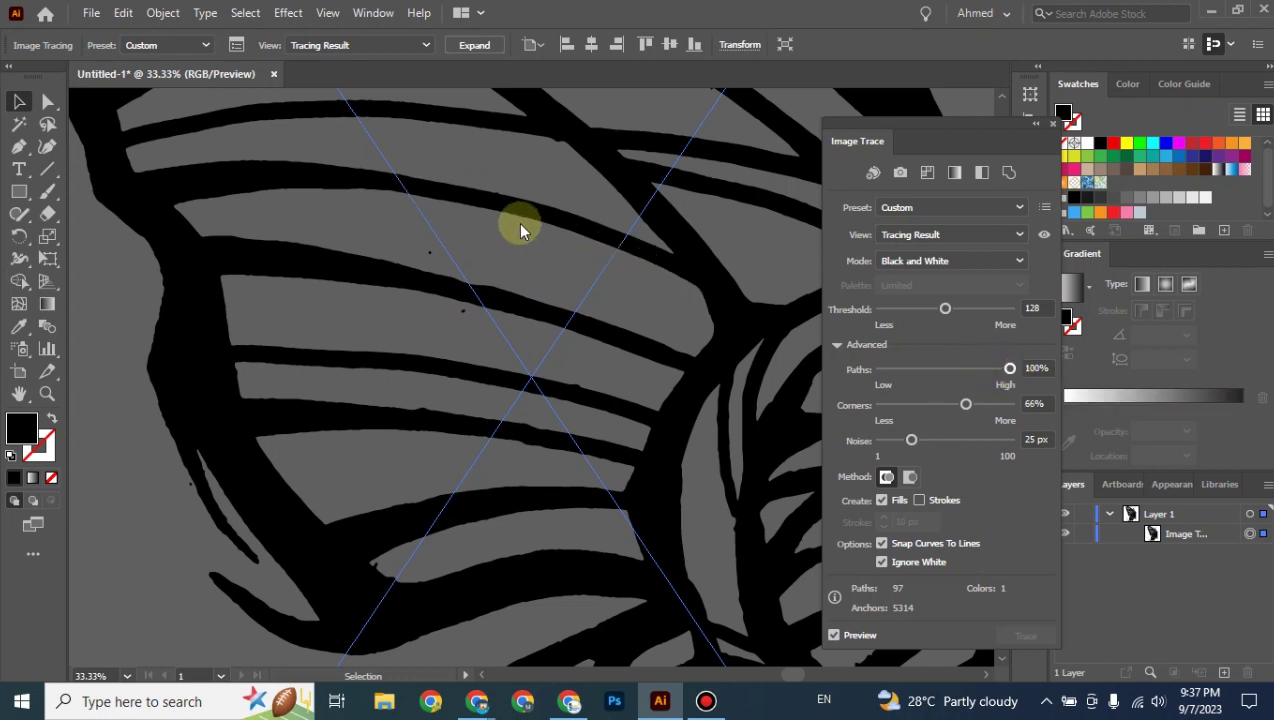
Raise the trace Noise setting to 100 px to drop small specks.
left_click(912, 441)
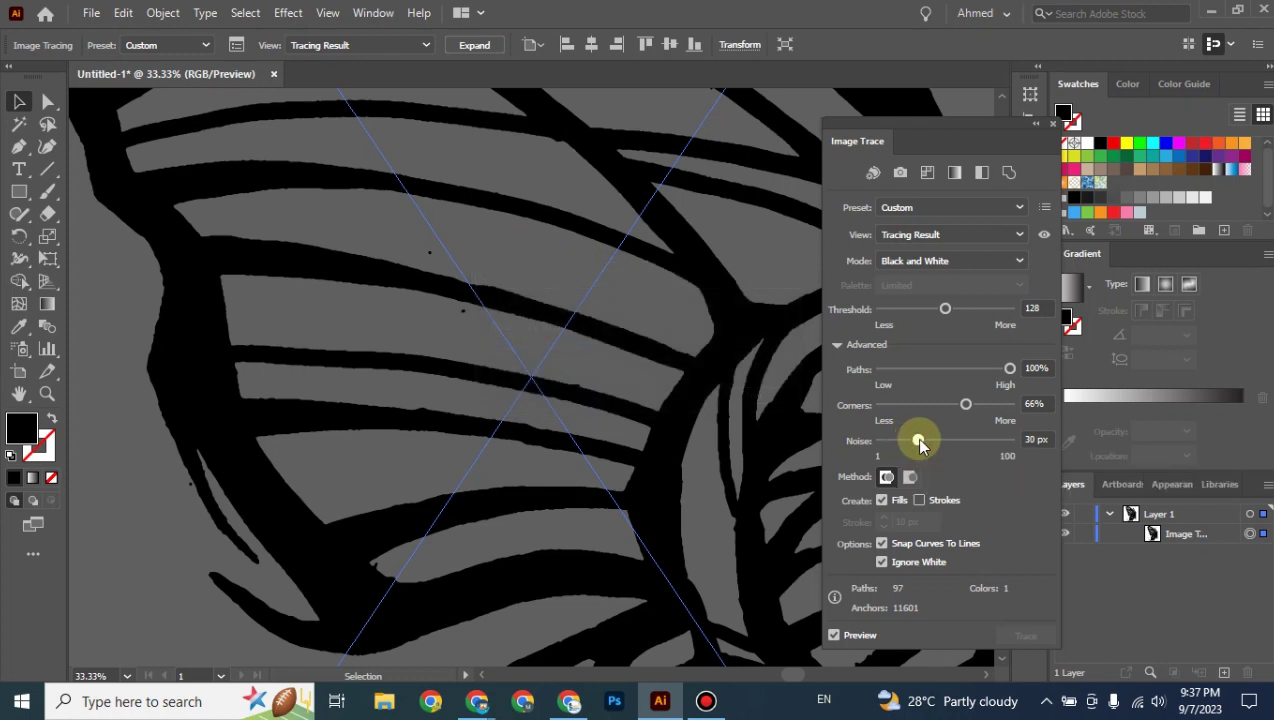
left_click_drag(921, 446, 946, 448)
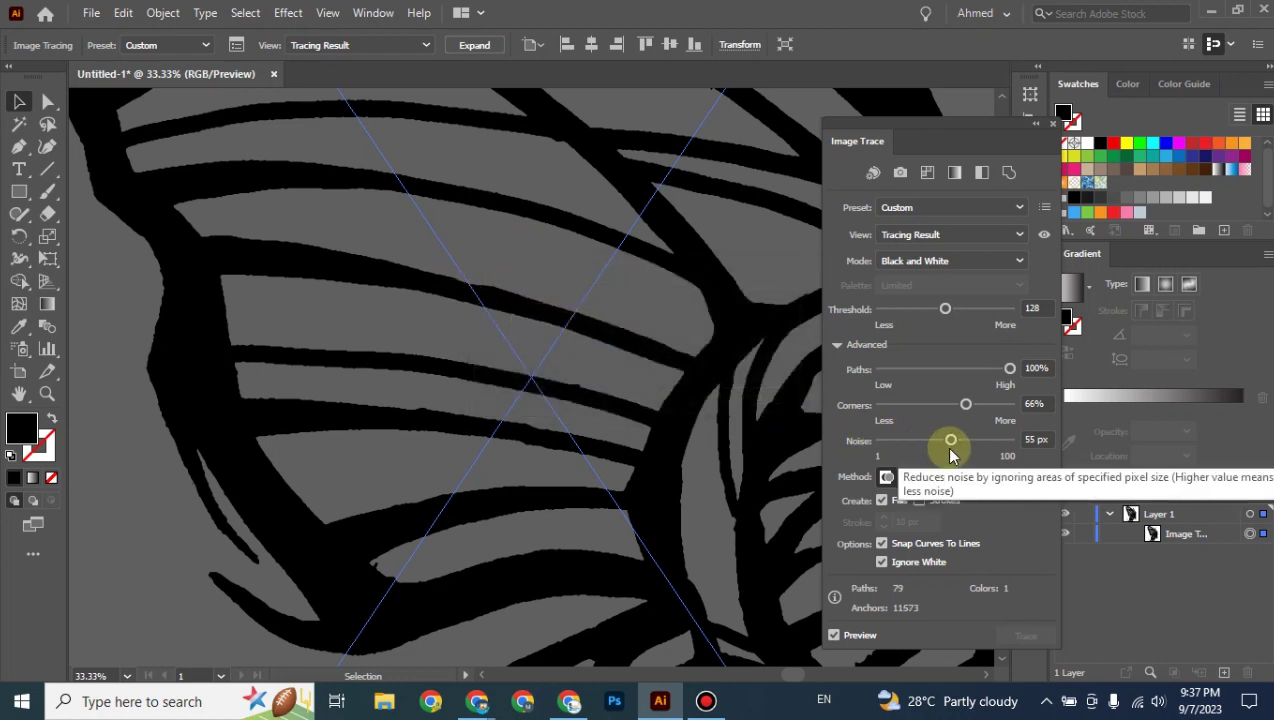
left_click_drag(597, 390, 418, 526)
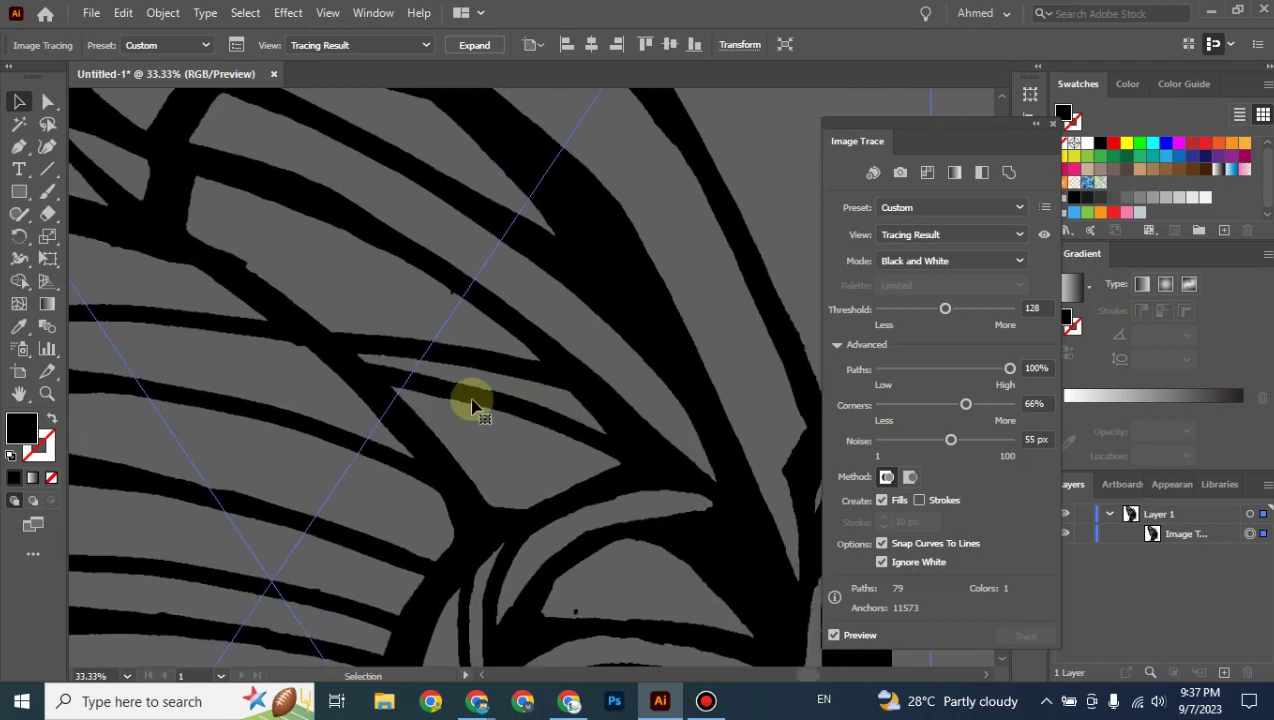
left_click_drag(951, 444, 977, 450)
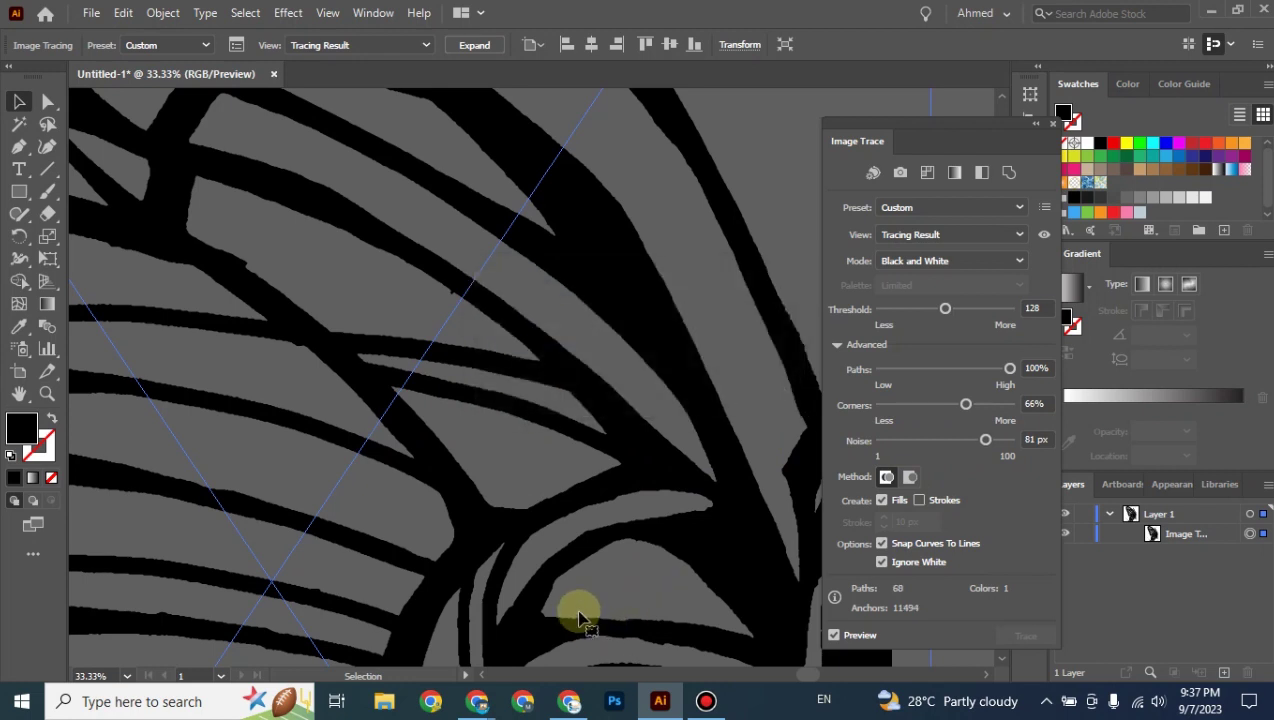
mouse_move(583, 384)
left_mouse_down()
mouse_move(455, 532)
mouse_move(669, 563)
mouse_move(733, 341)
left_mouse_up()
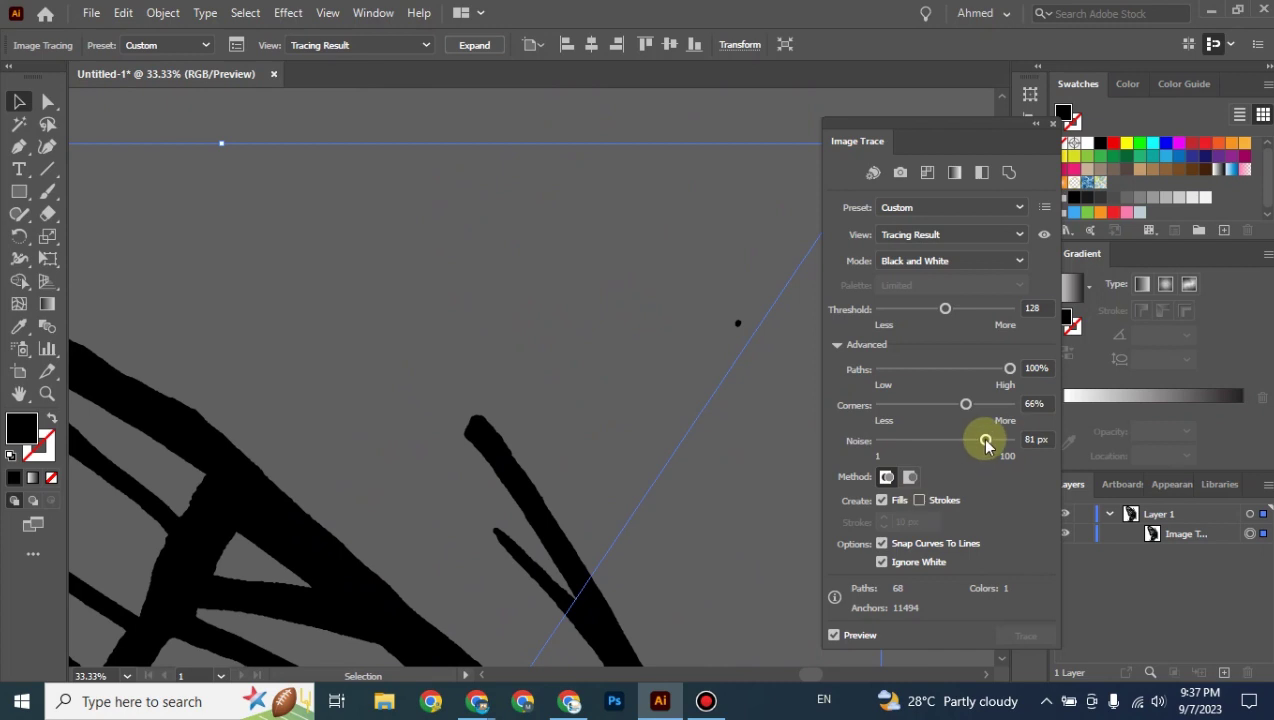
left_click_drag(985, 441, 1030, 445)
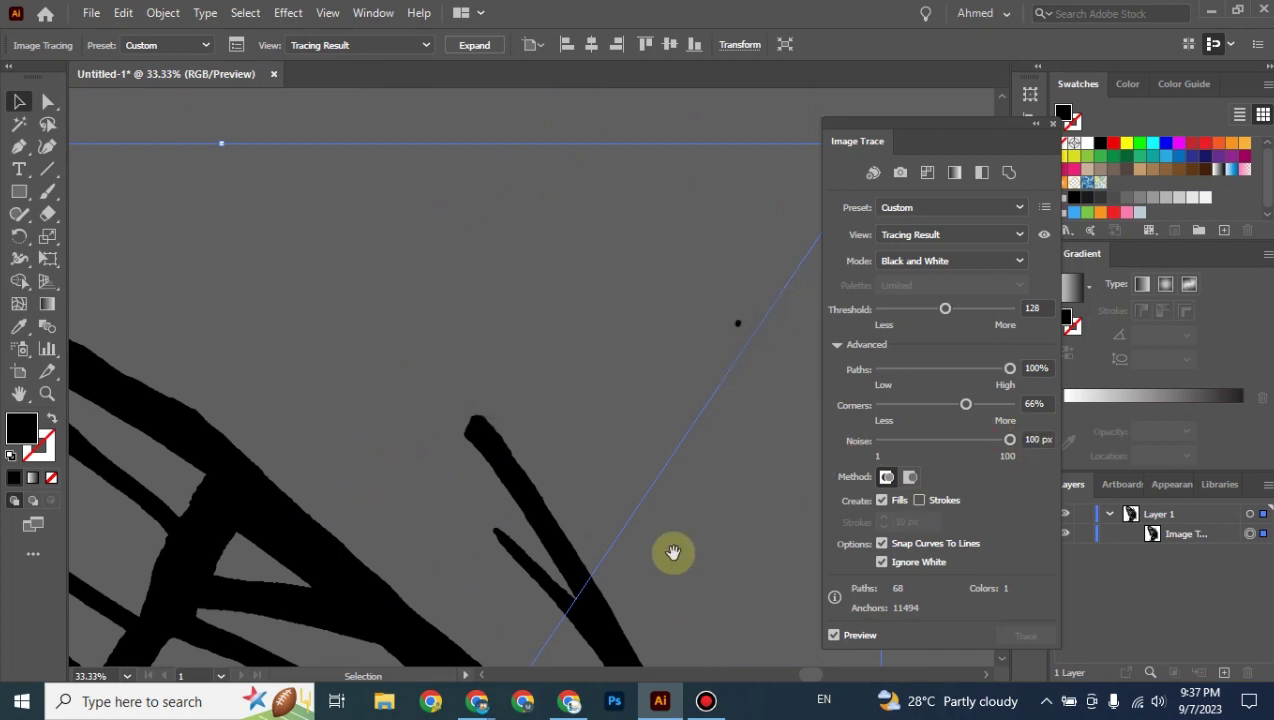
Pan across the lower wings and body to inspect the 68-path trace.
mouse_move(673, 553)
left_mouse_down()
mouse_move(674, 447)
mouse_move(549, 549)
mouse_move(597, 242)
left_mouse_up()
mouse_move(420, 360)
left_mouse_down()
mouse_move(556, 520)
mouse_move(500, 614)
mouse_move(506, 247)
left_mouse_up()
left_click_drag(375, 464, 469, 241)
left_click_drag(327, 455, 469, 284)
mouse_move(548, 499)
left_mouse_down()
mouse_move(589, 259)
mouse_move(511, 403)
left_mouse_up()
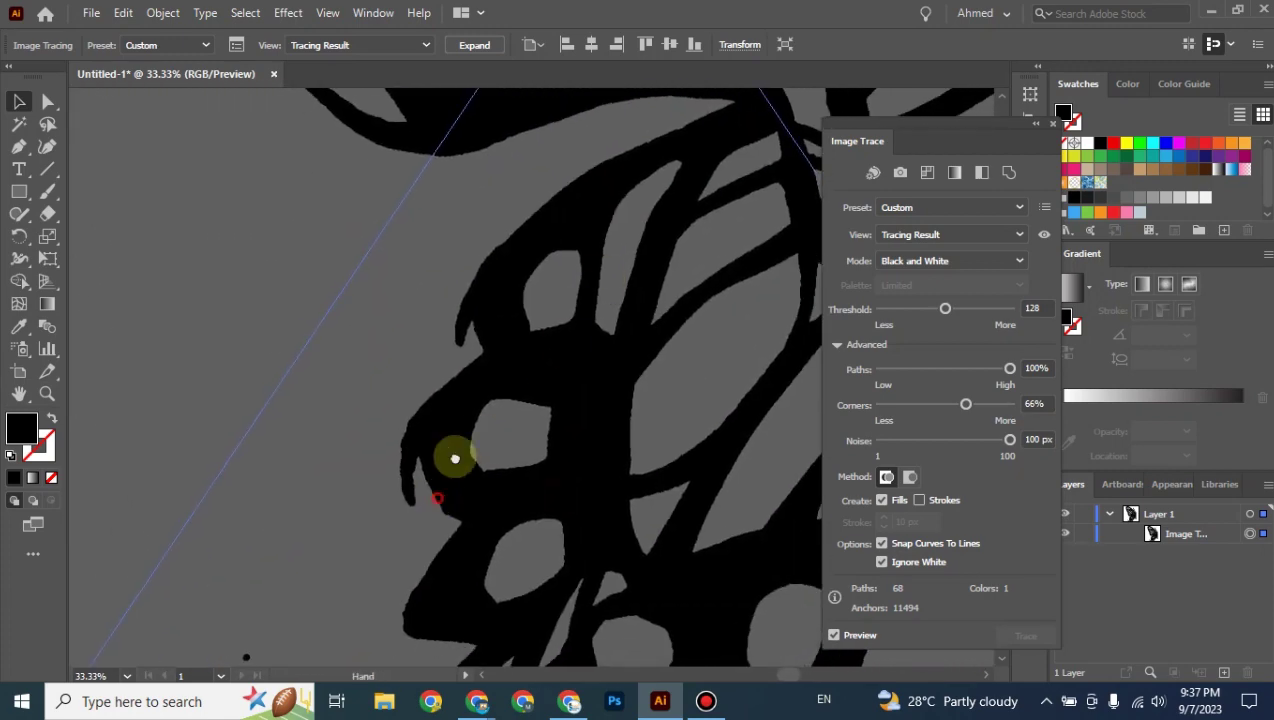
mouse_move(455, 458)
left_mouse_down()
mouse_move(606, 447)
mouse_move(384, 293)
left_mouse_up()
left_click_drag(611, 350, 447, 478)
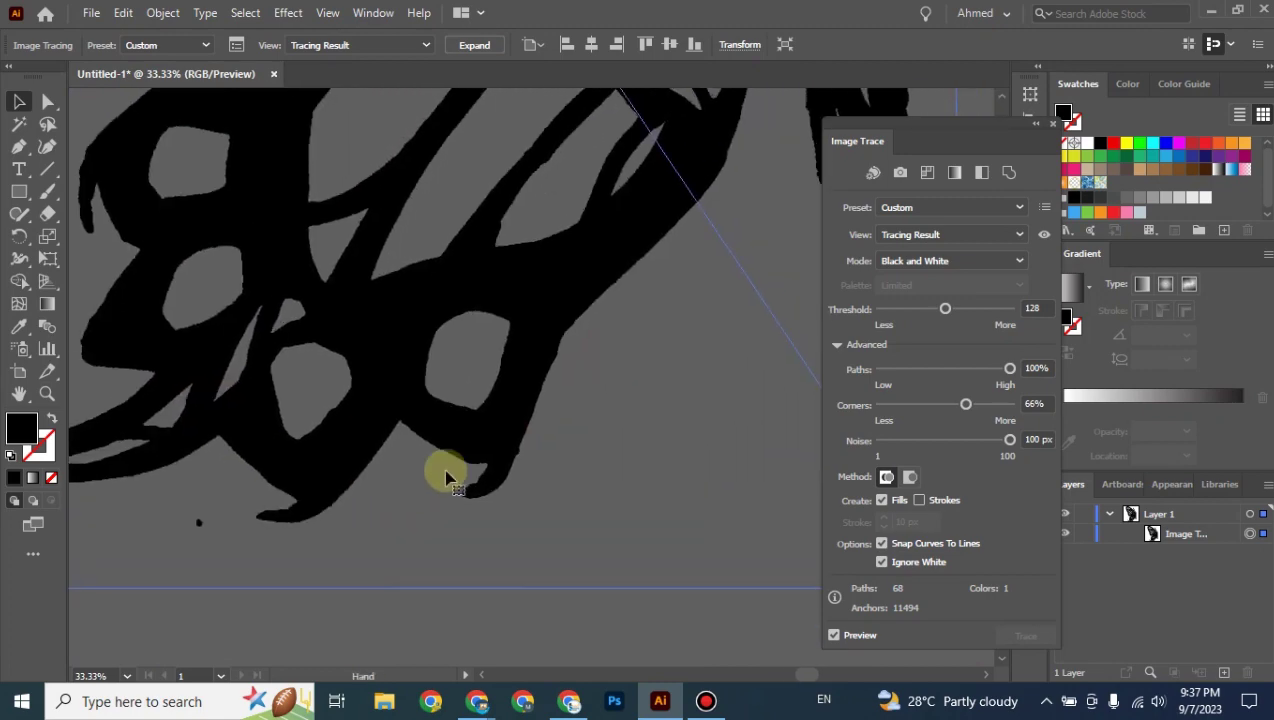
left_click_drag(629, 353, 421, 549)
mouse_move(452, 381)
left_mouse_down()
mouse_move(567, 358)
mouse_move(418, 640)
mouse_move(455, 606)
mouse_move(475, 313)
mouse_move(623, 610)
left_mouse_up()
Select the butterfly tracing object and Expand it from the Control bar into editable paths.
left_click(47, 213)
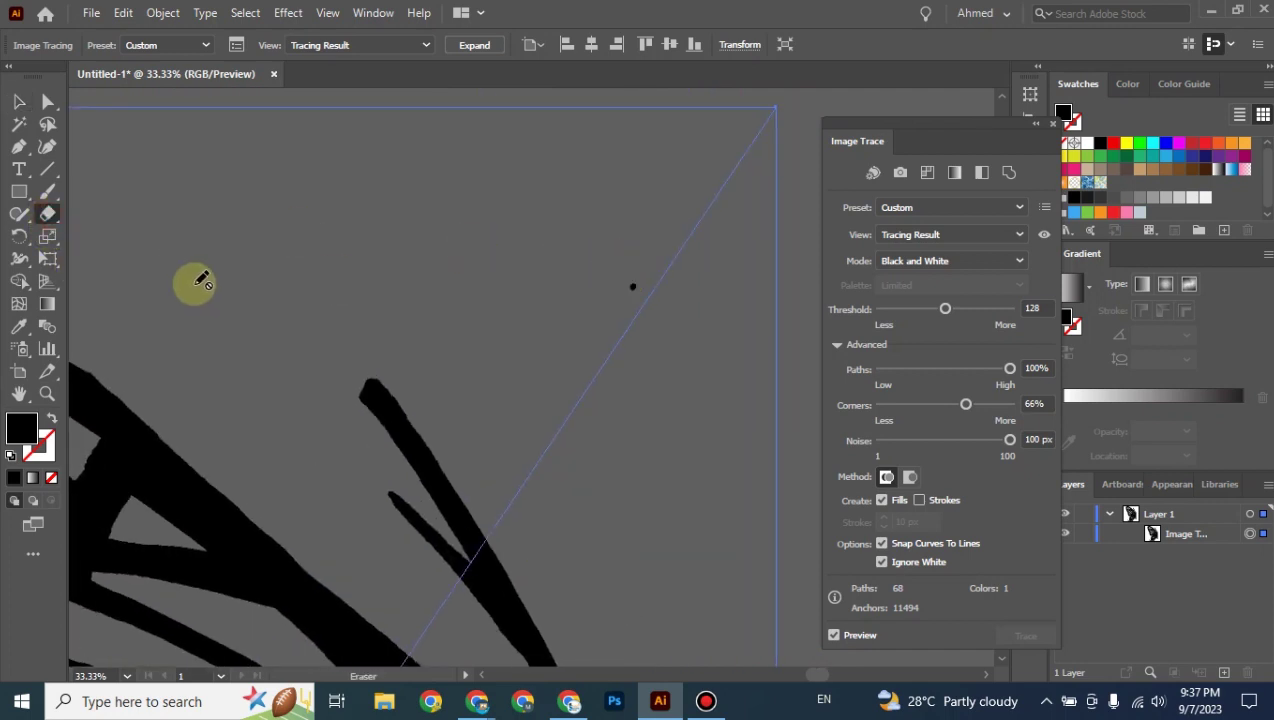
left_click(1165, 533)
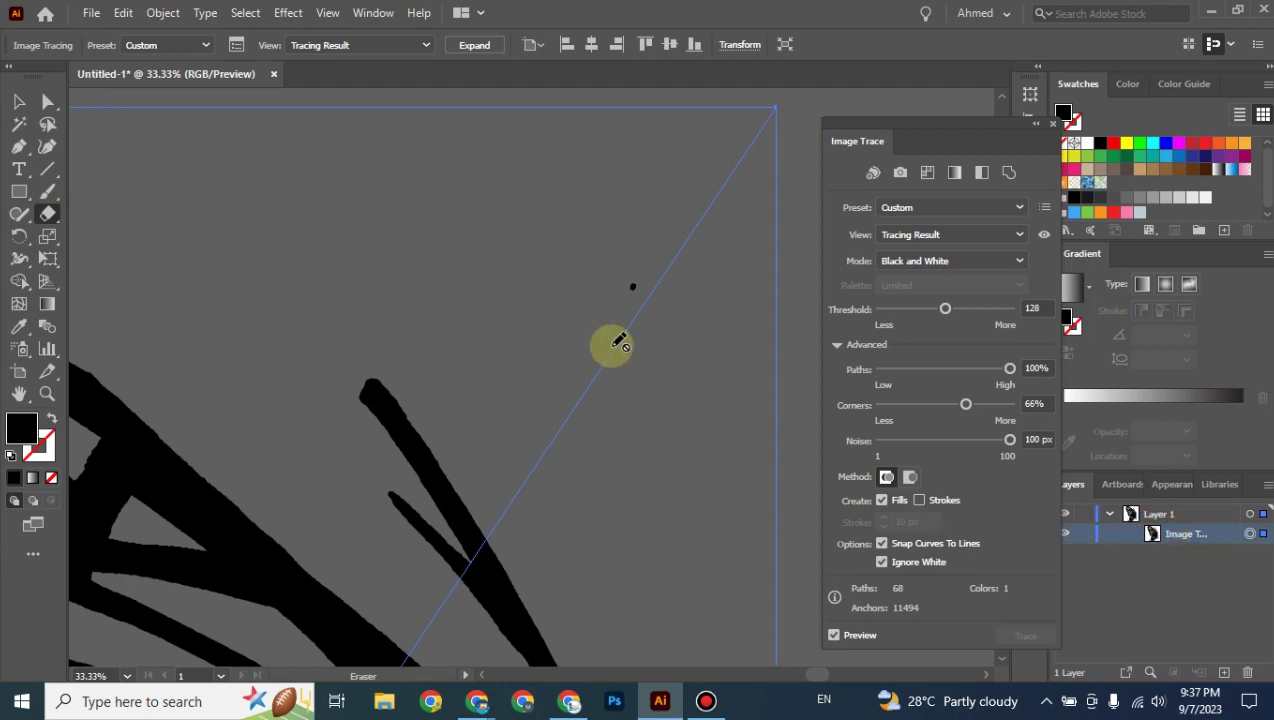
left_click(467, 48)
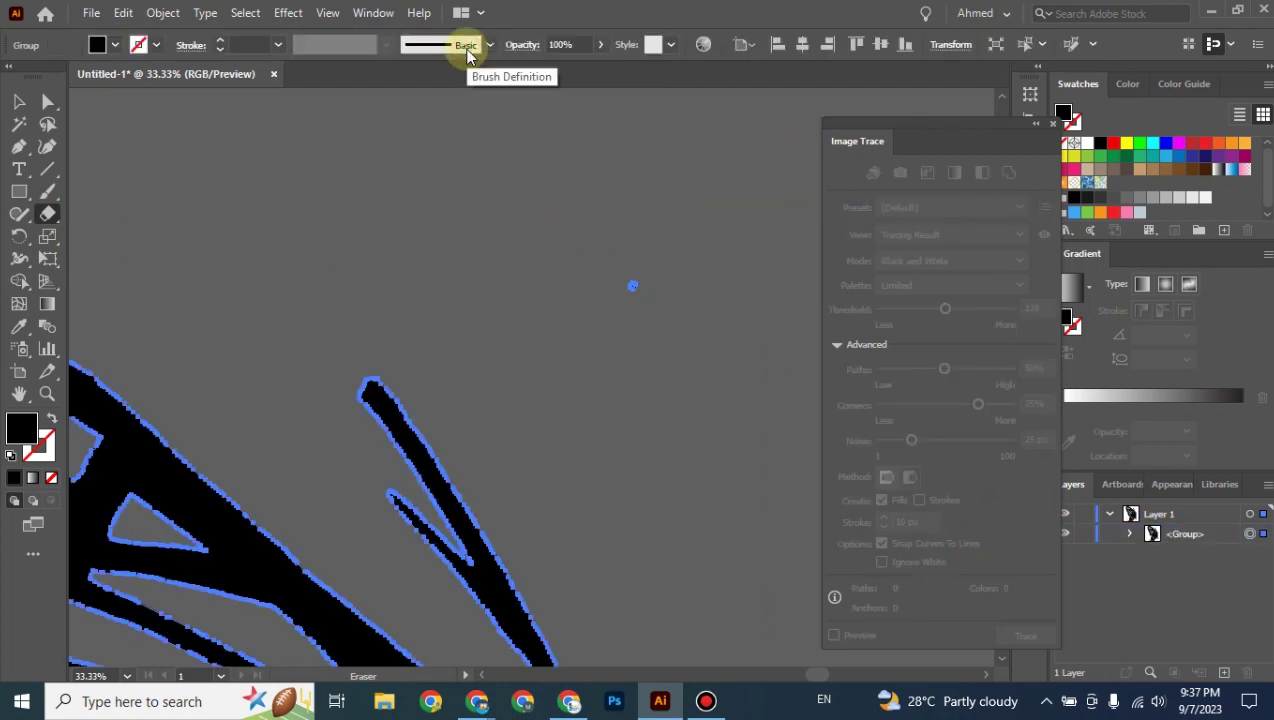
left_click(19, 103)
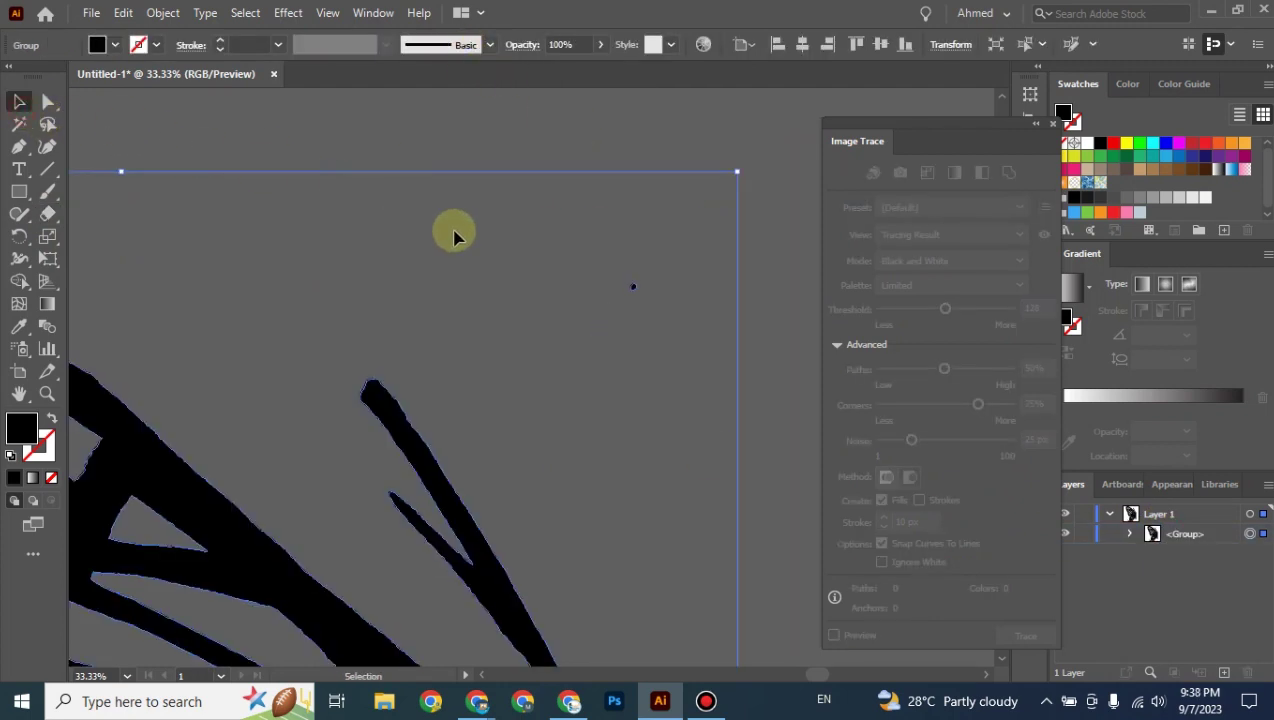
left_click(48, 101)
left_click(602, 222)
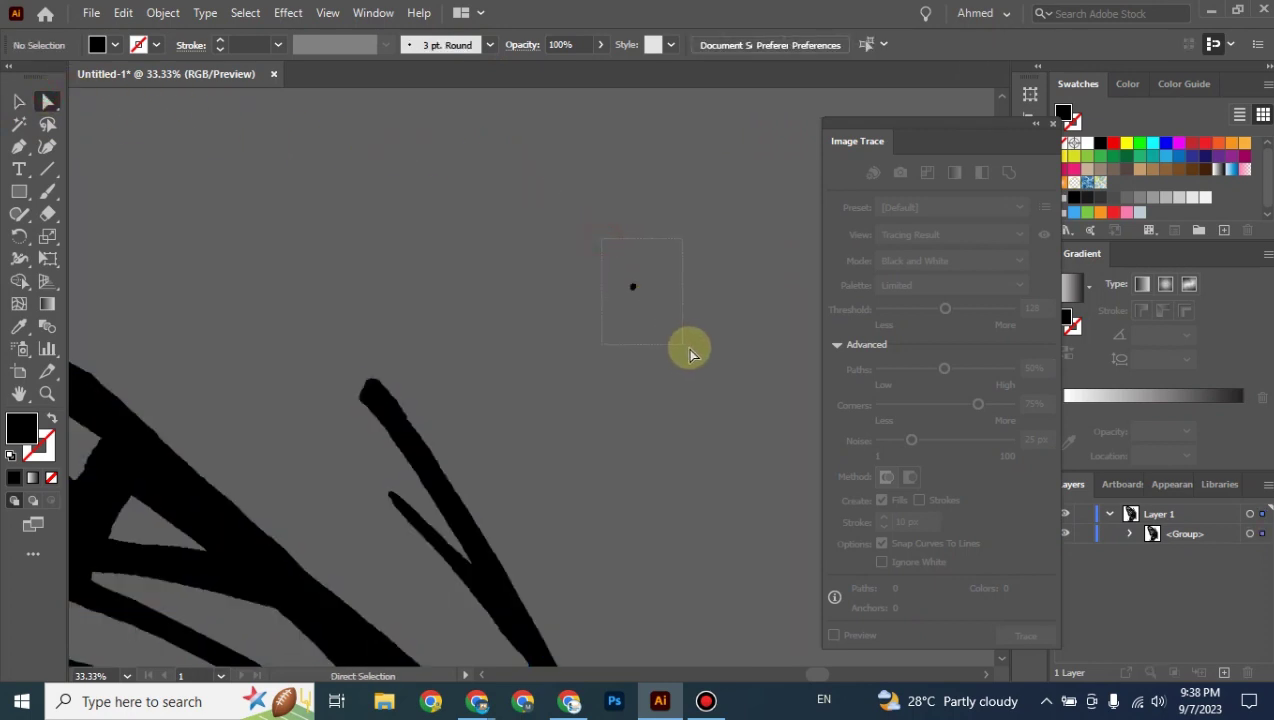
left_click_drag(590, 488, 688, 254)
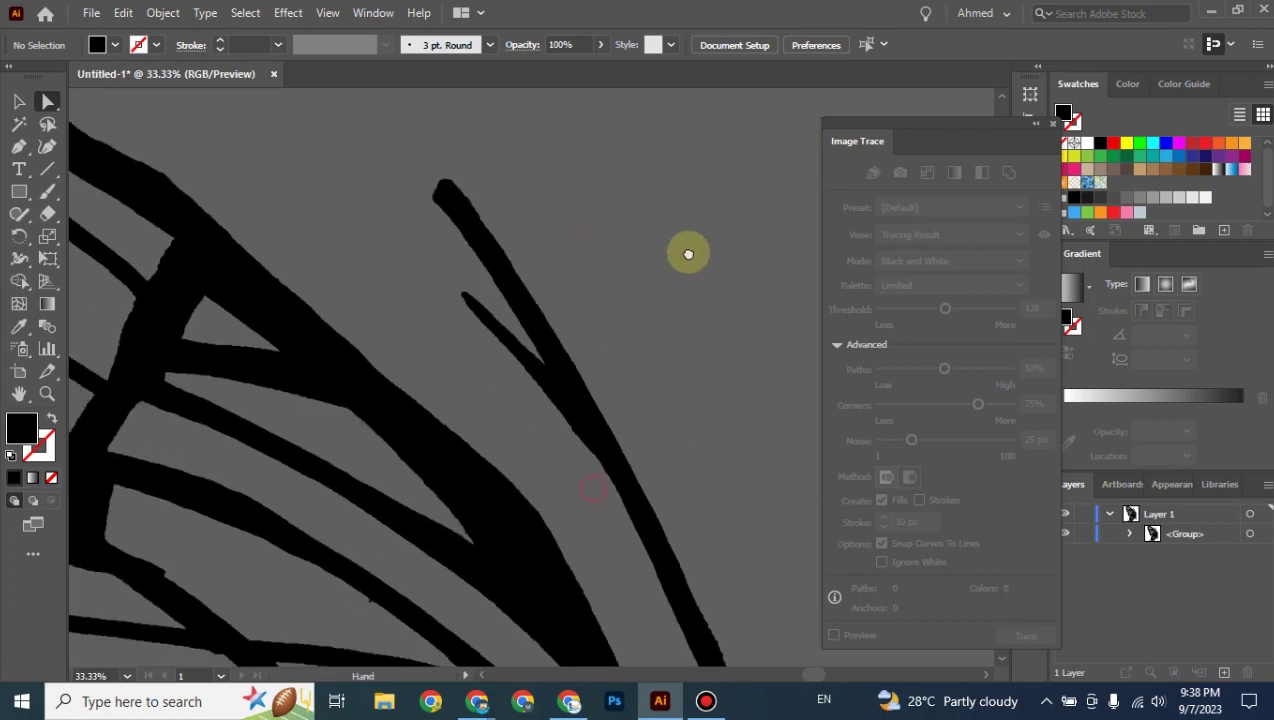
mouse_move(546, 563)
left_mouse_down()
mouse_move(620, 384)
mouse_move(398, 603)
left_mouse_up()
left_click_drag(421, 555, 495, 257)
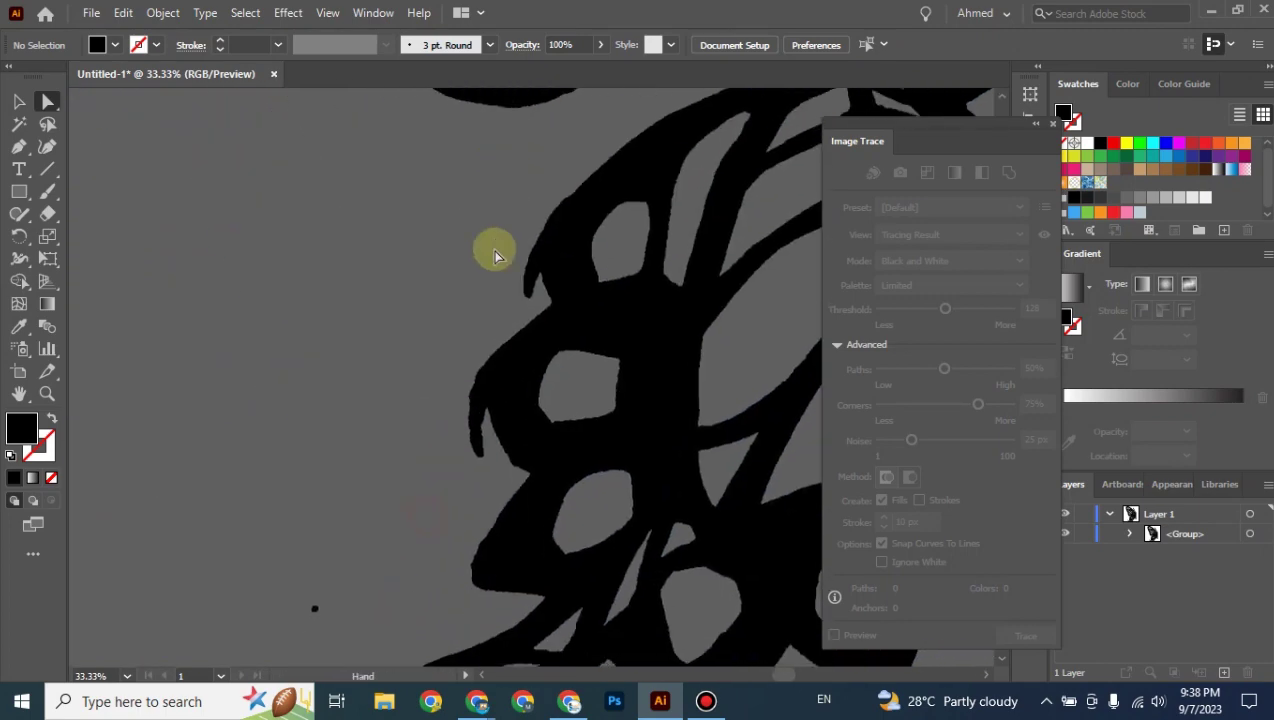
left_click_drag(256, 580, 365, 650)
key("Delete")
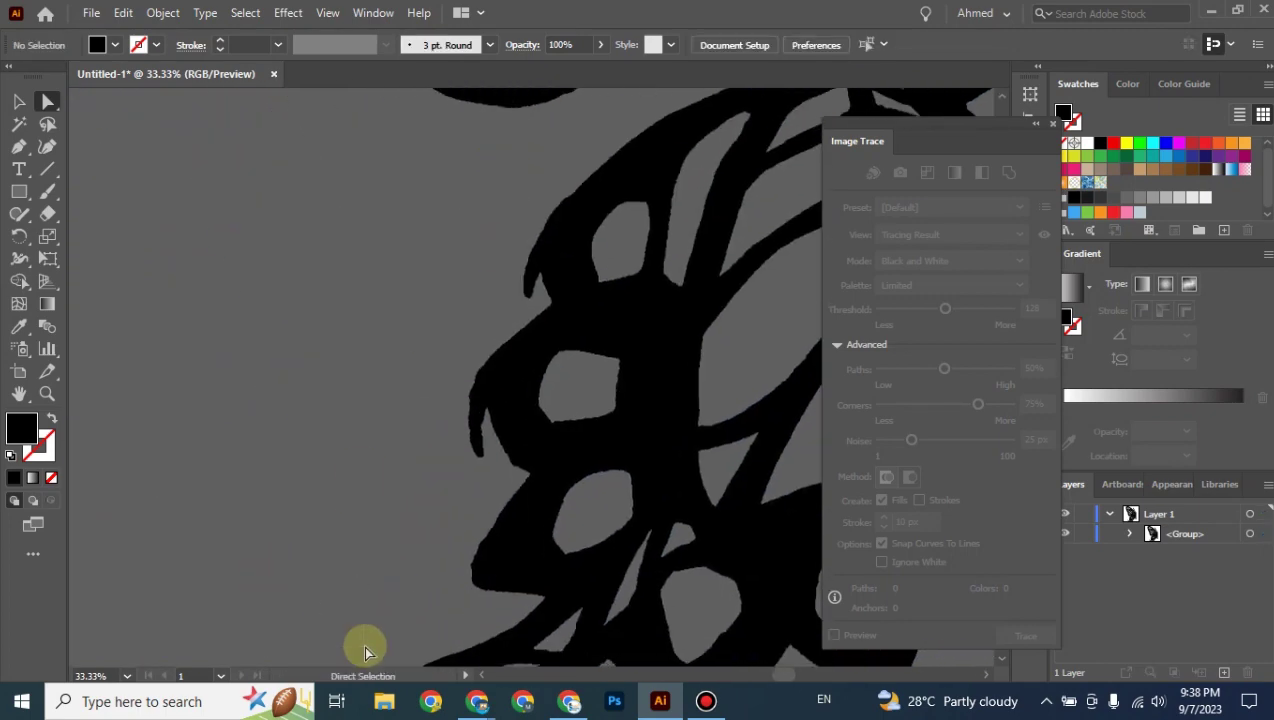
left_click(18, 101)
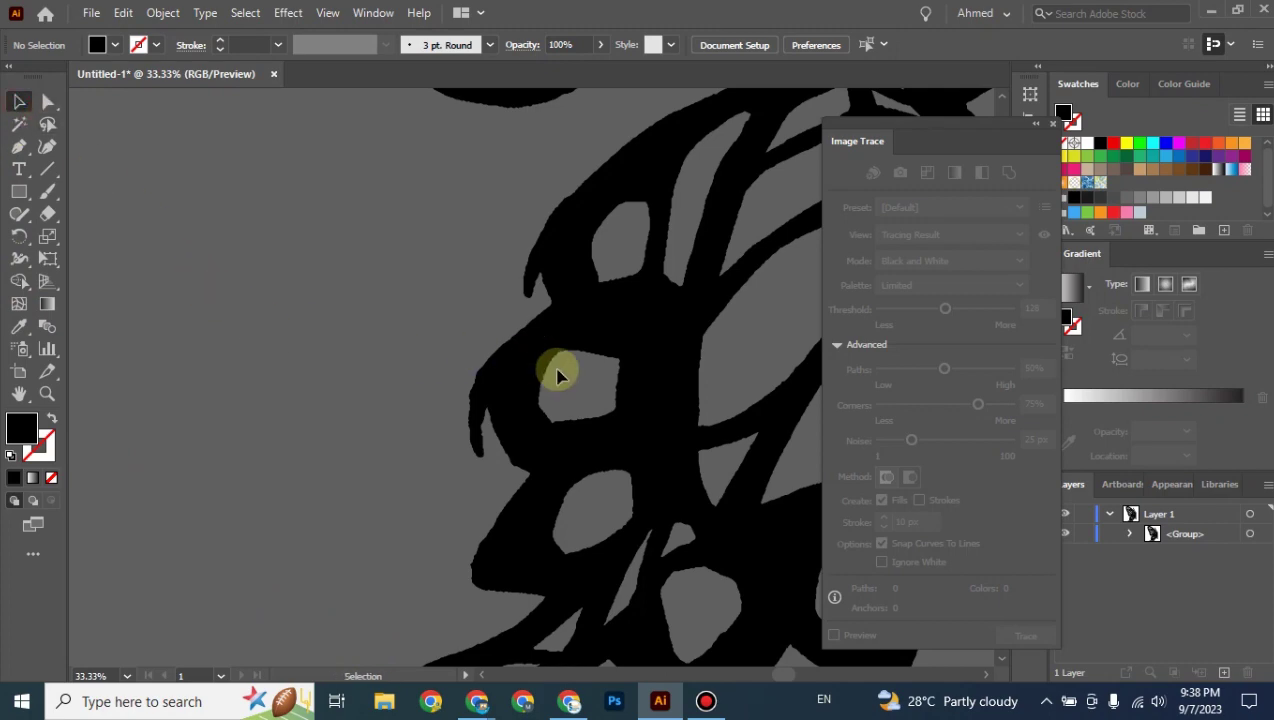
left_click(577, 325)
key("ctrl+minus")
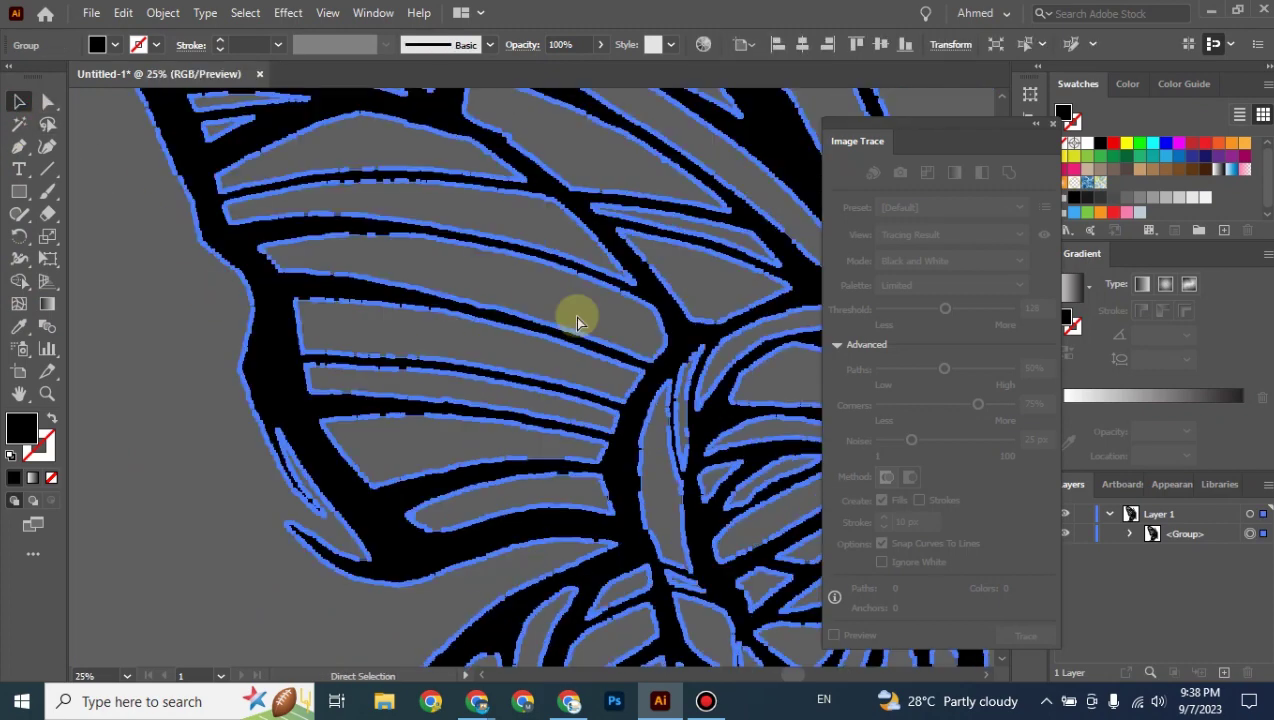
key("ctrl+minus")
key("ctrl+minus")
key("ctrl+minus")
left_click(740, 303)
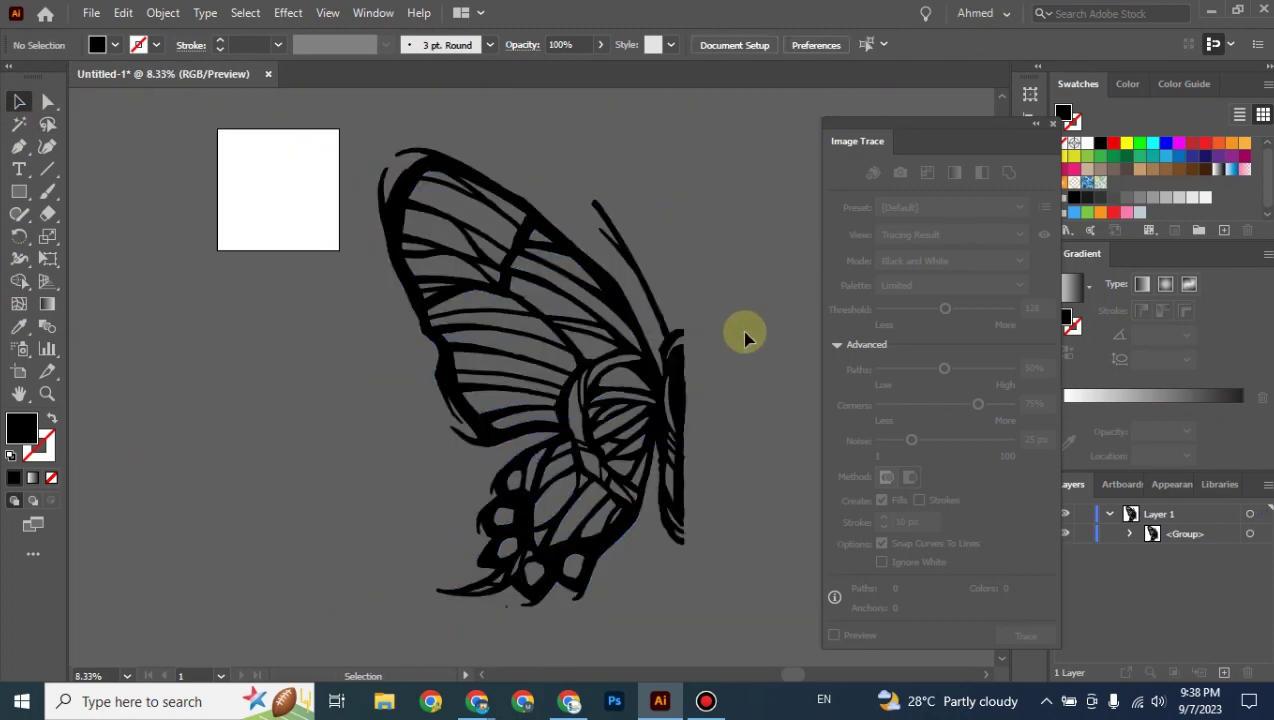
scroll(625, 318, "right", 4)
key("ctrl+minus")
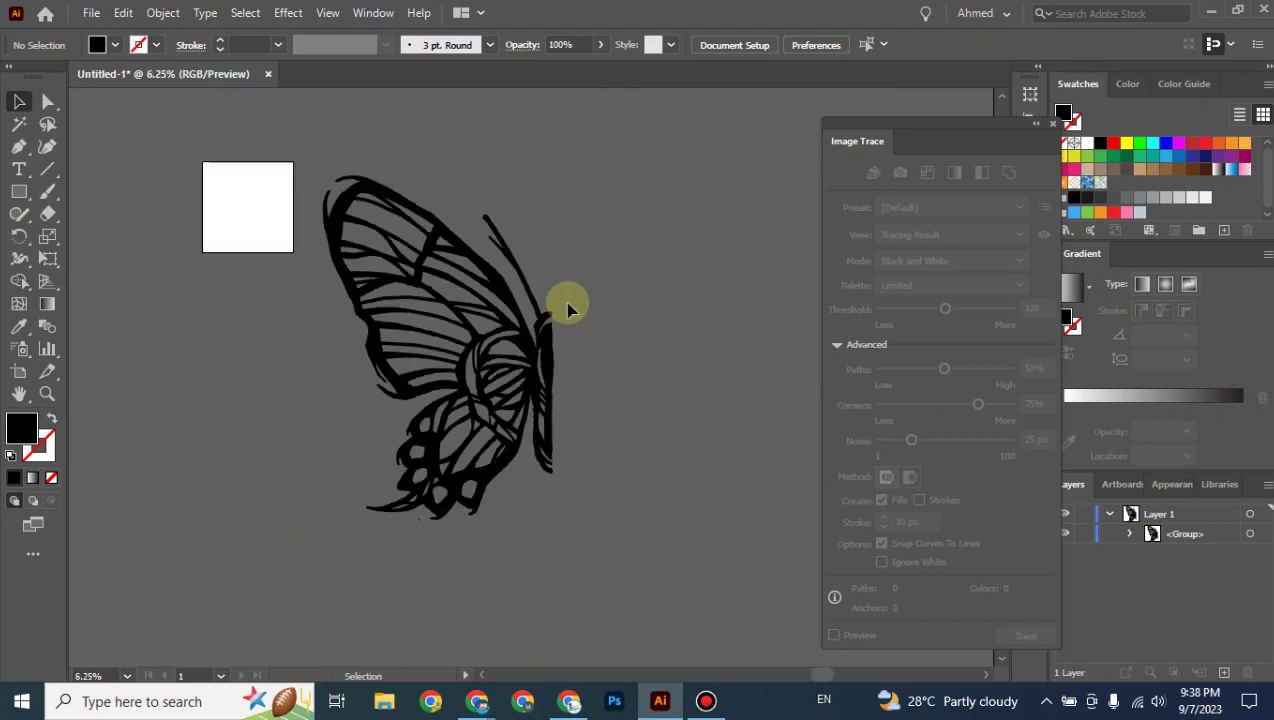
left_click(554, 333)
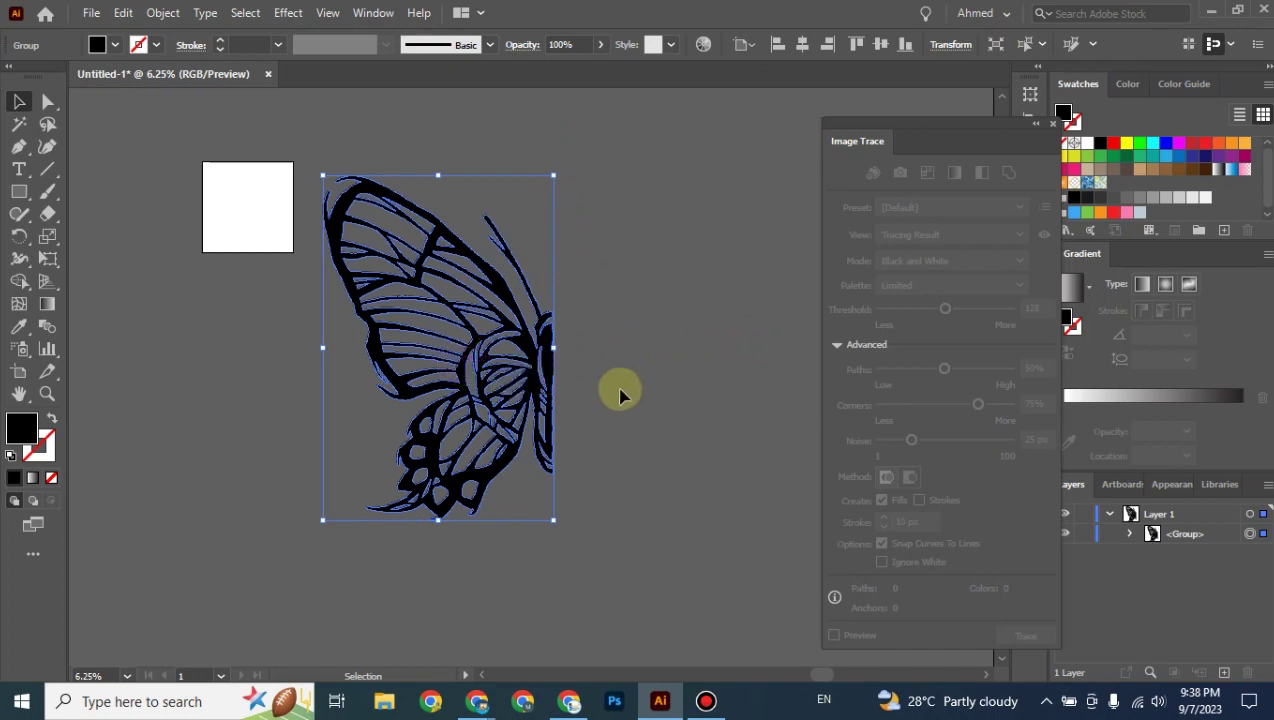
scroll(636, 387, "right", 1)
Make a vertically reflected copy of the half-butterfly with Transform > Reflect.
right_click(508, 377)
mouse_move(561, 253)
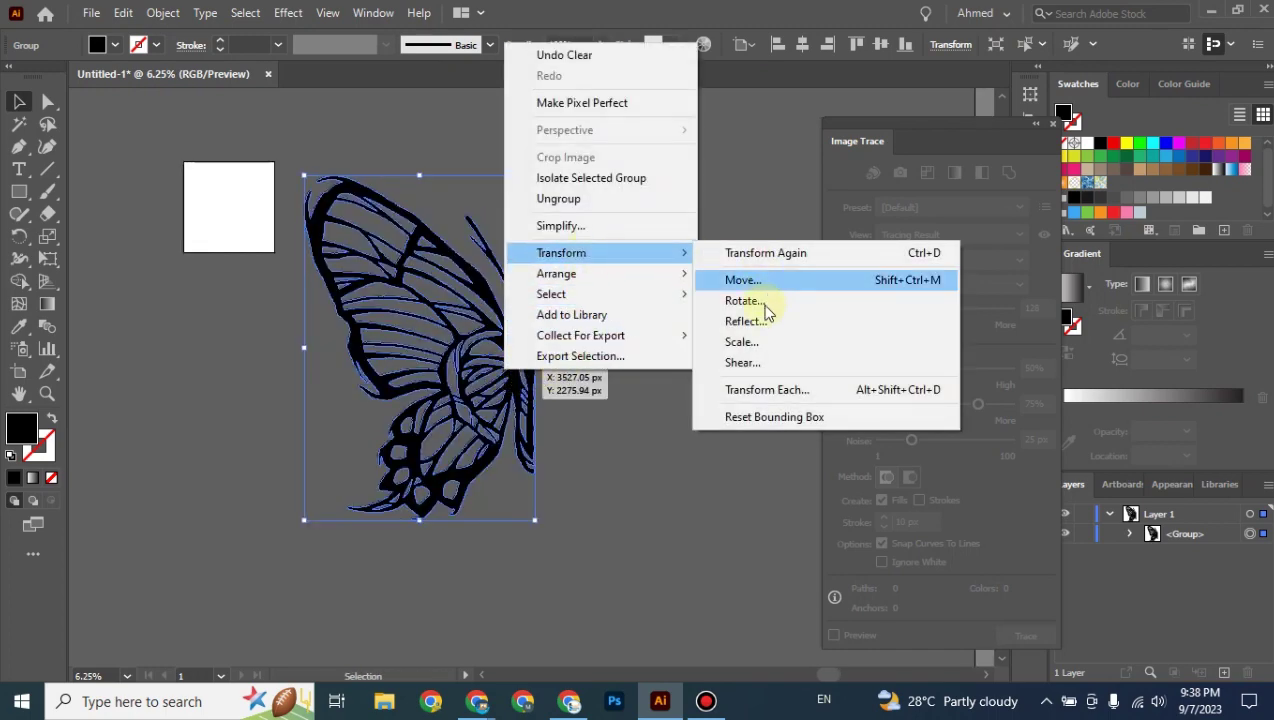
left_click(760, 321)
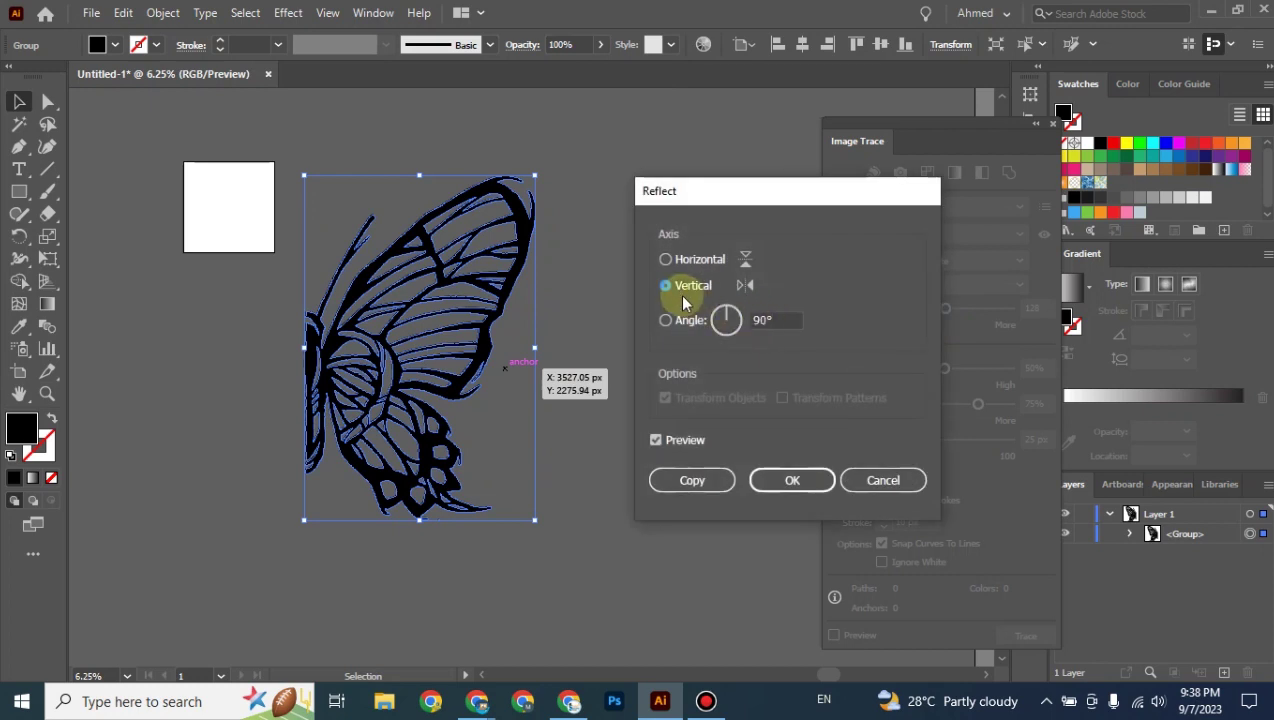
left_click(694, 480)
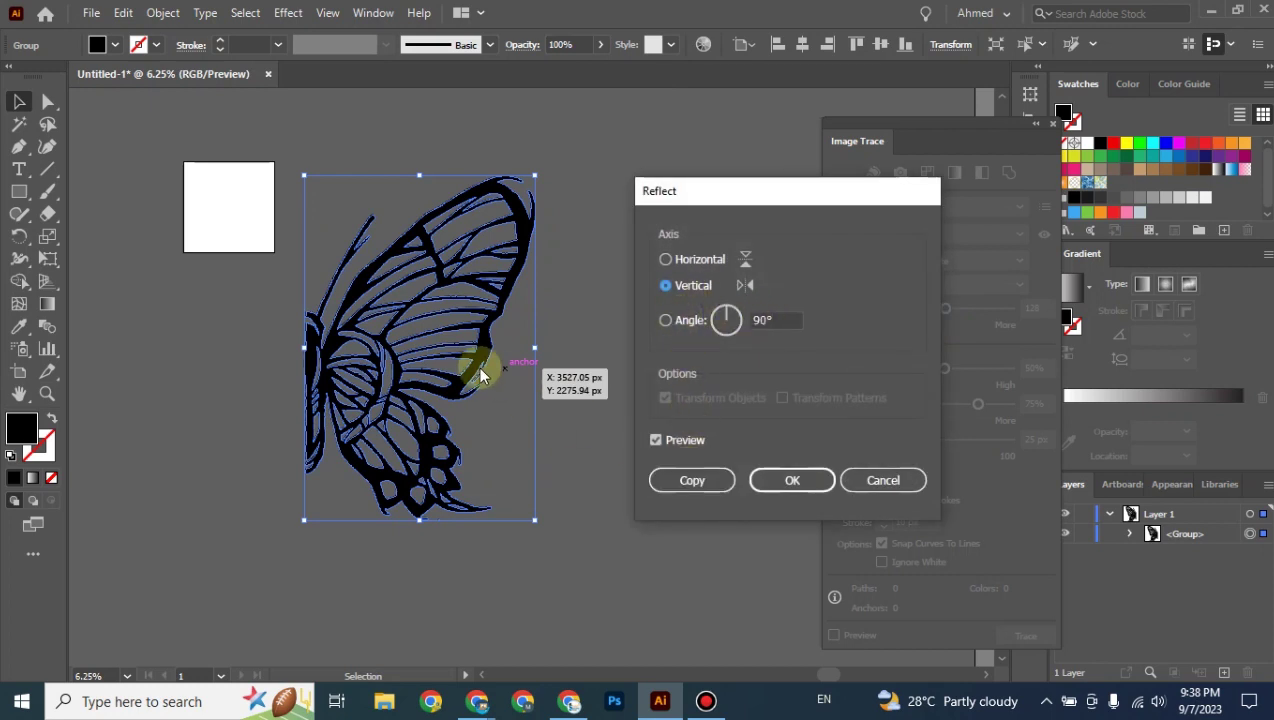
left_click(691, 482)
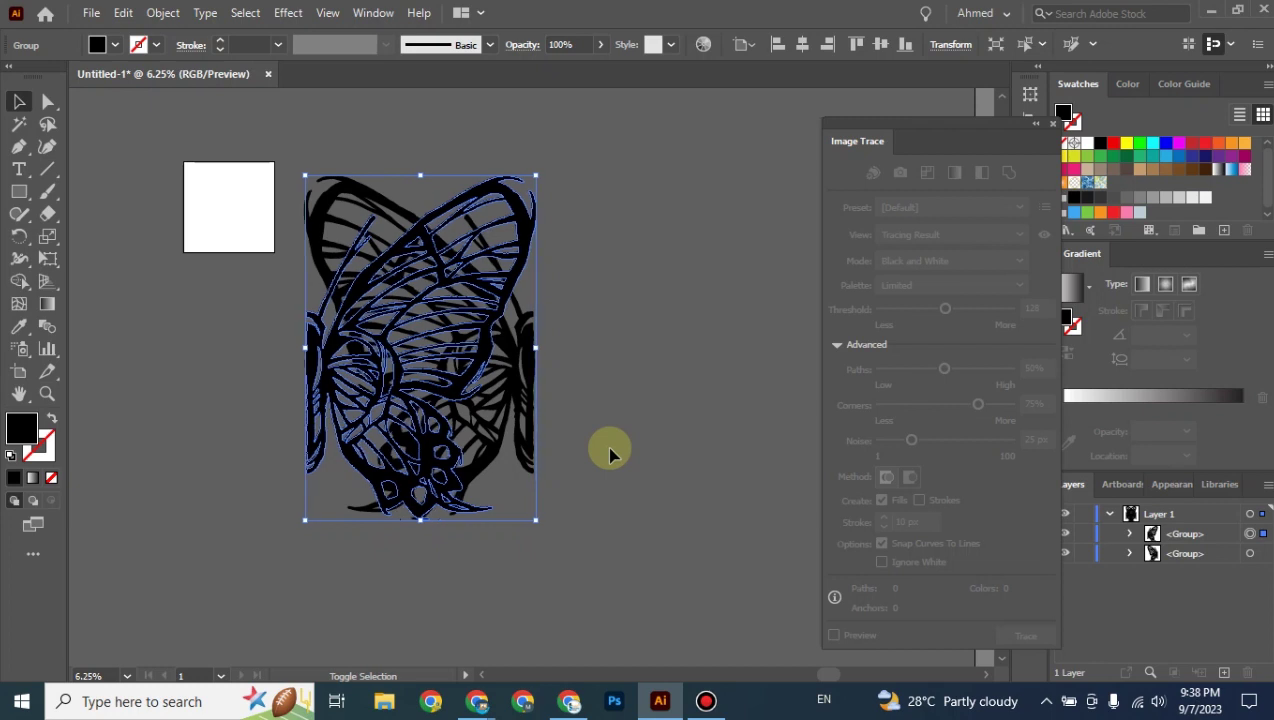
Drag the mirrored half to the right so it meets the original at the body.
left_click(314, 362)
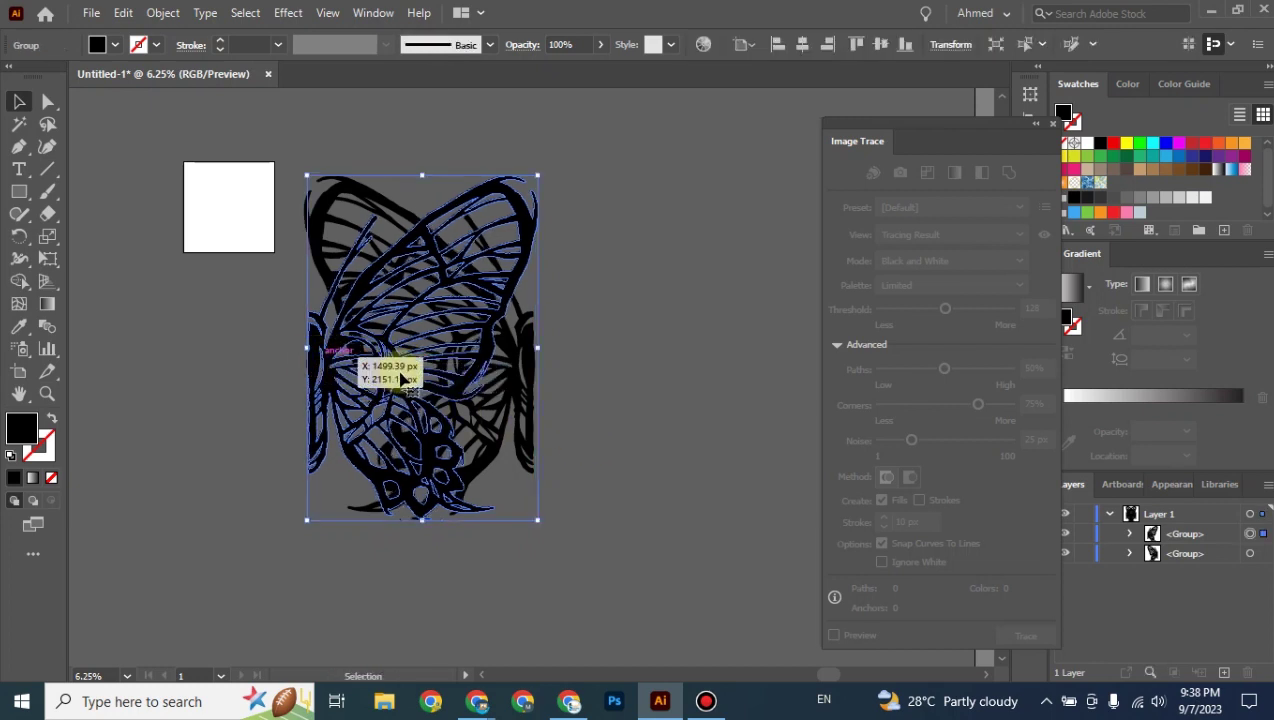
left_click_drag(314, 362, 460, 376)
left_click(312, 361, "shift")
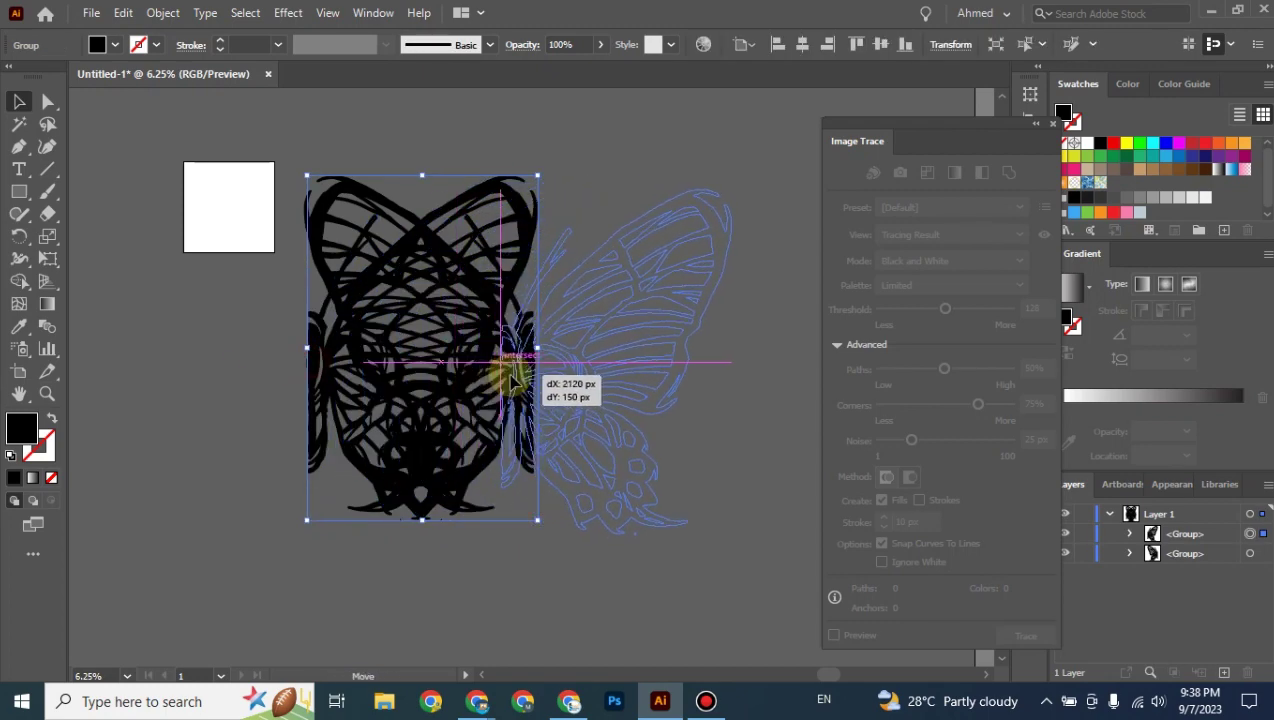
left_click_drag(460, 376, 538, 368)
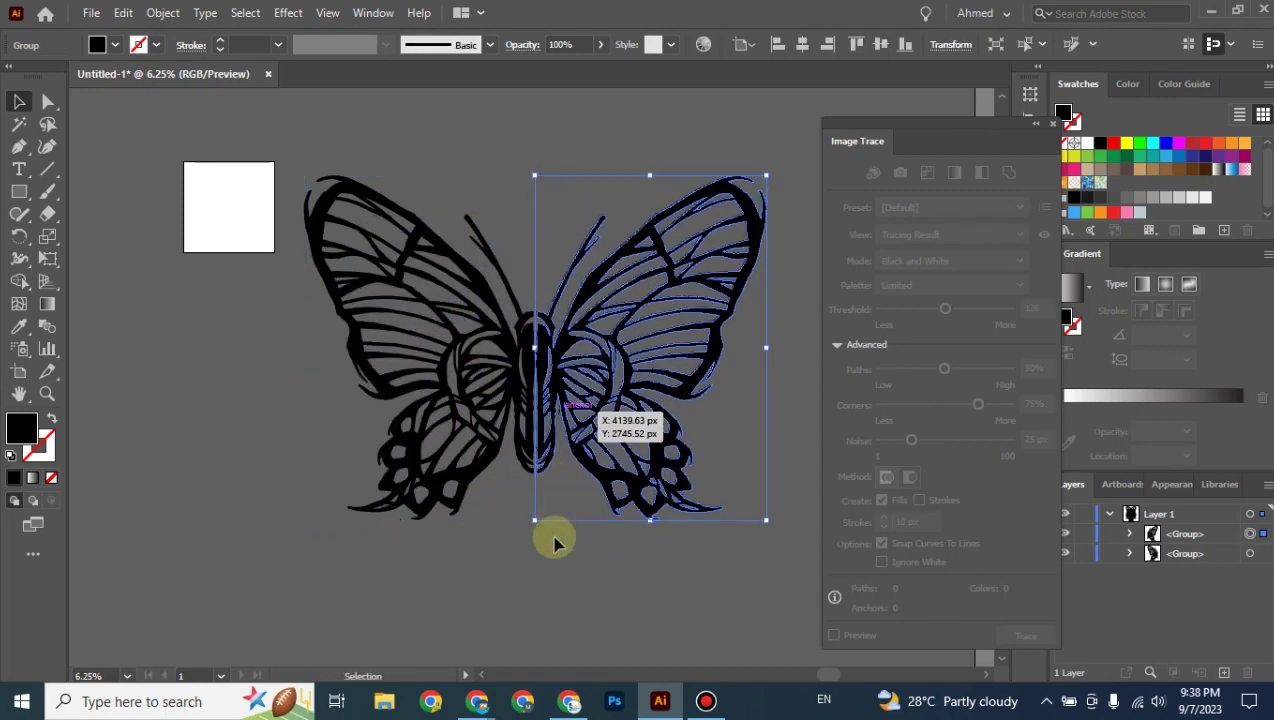
left_click(484, 582)
Zoom in on the body and nudge the right half left to close the gap.
key("ctrl+equal")
key("ctrl+equal")
key("ctrl+equal")
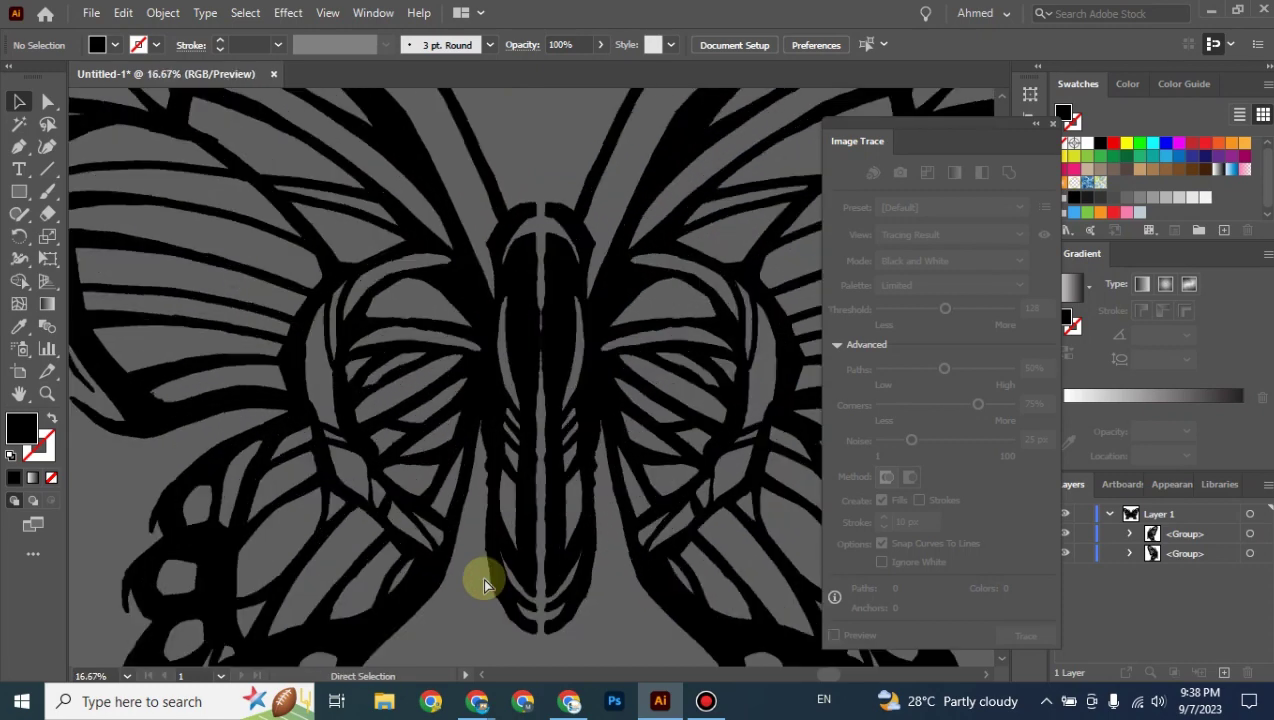
key("ctrl+equal")
left_click(577, 197)
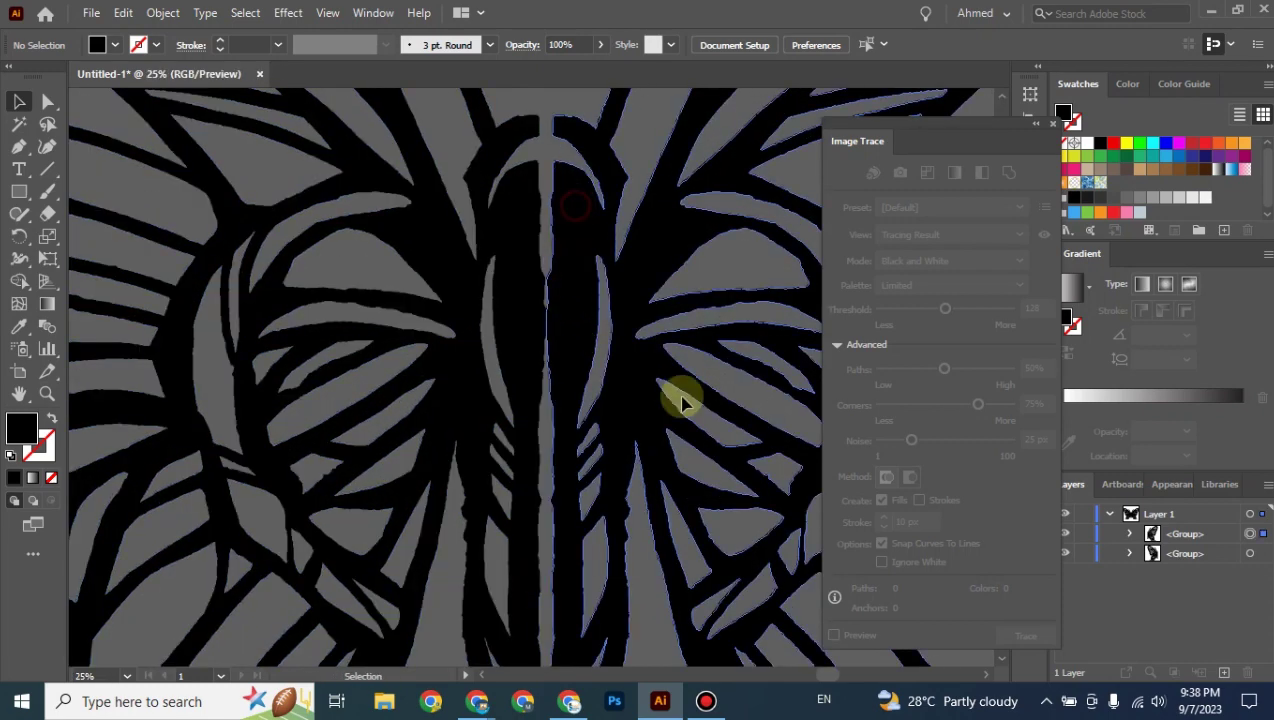
left_click_drag(683, 403, 682, 401)
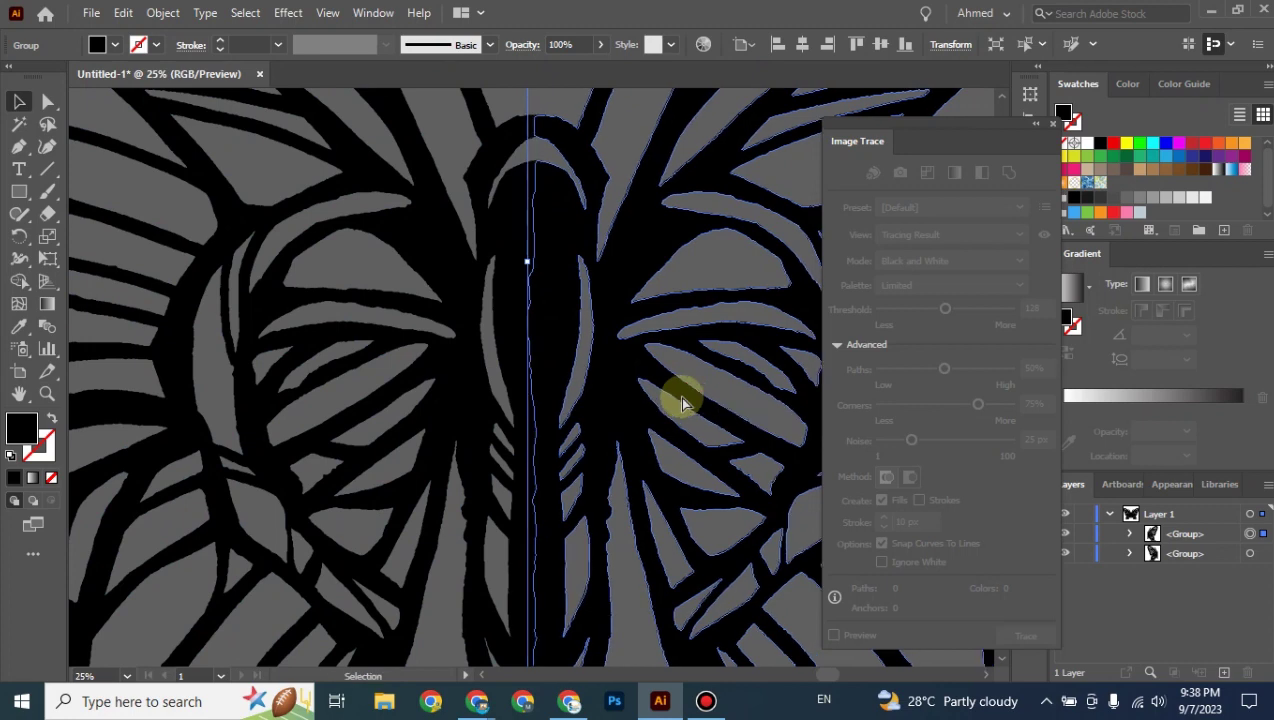
key("ctrl+minus")
key("ctrl+minus")
key("ctrl+minus")
left_click(771, 420)
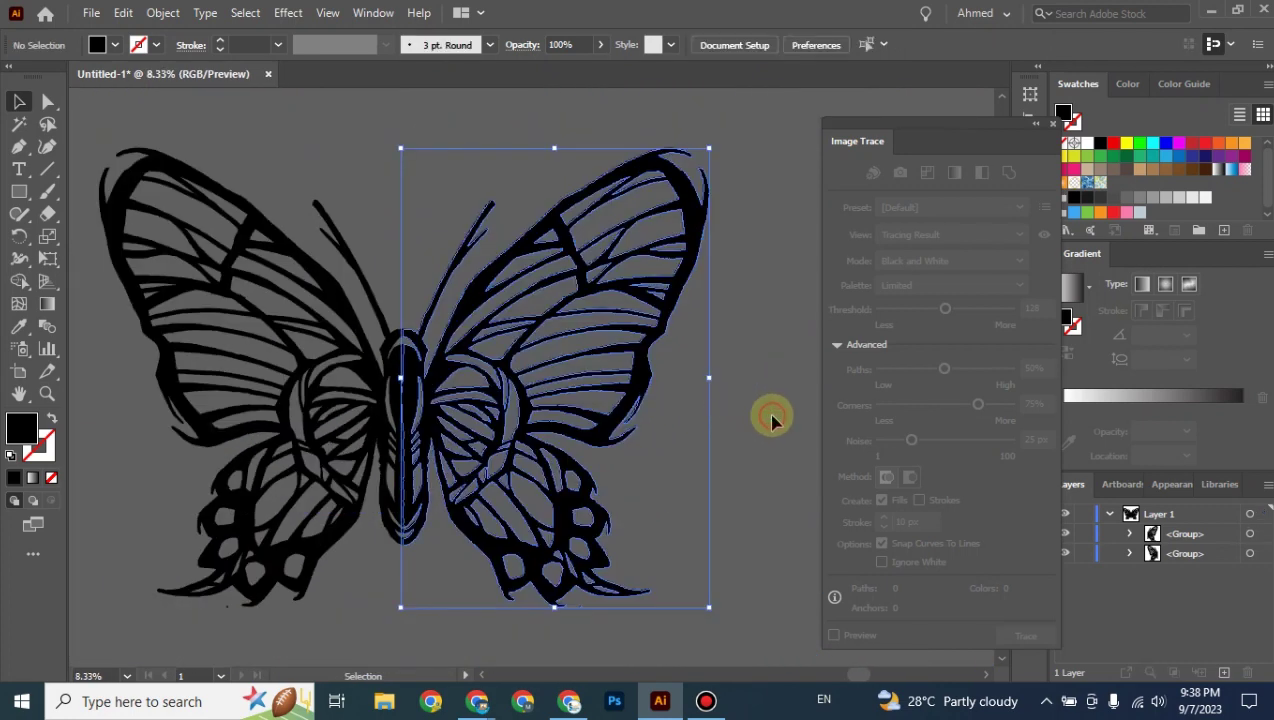
left_click_drag(733, 438, 757, 440)
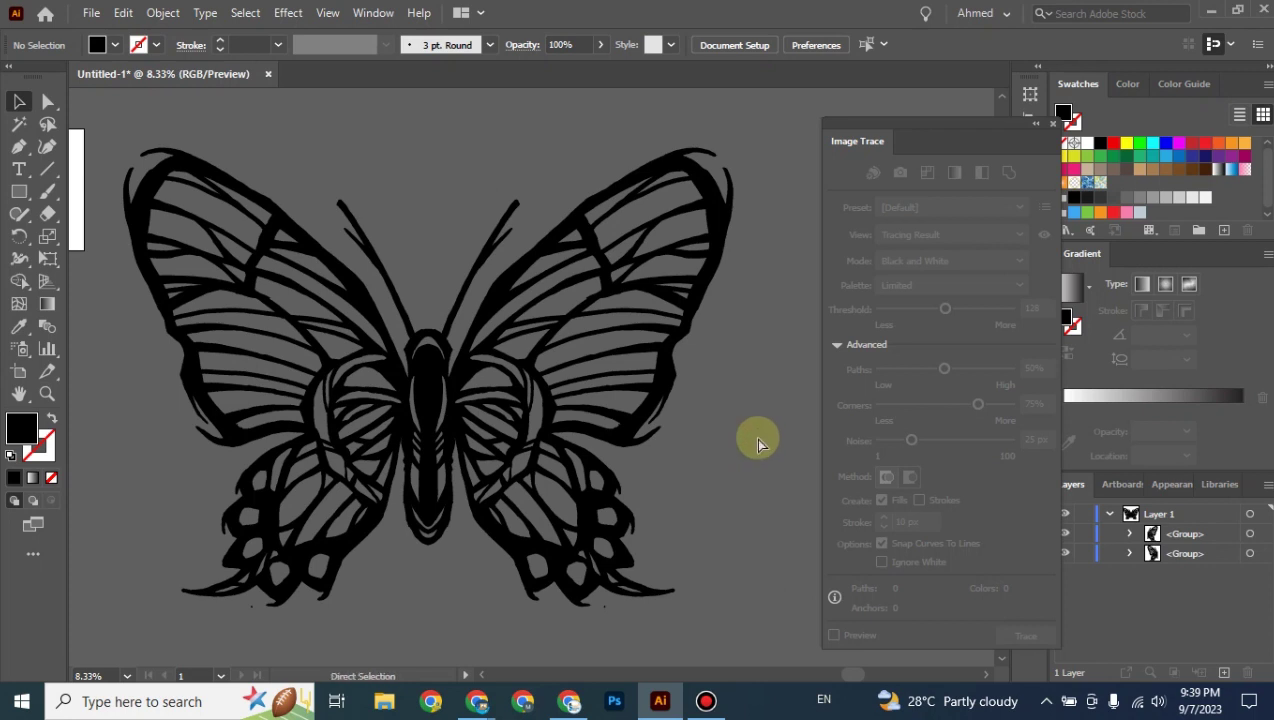
key("ctrl+minus")
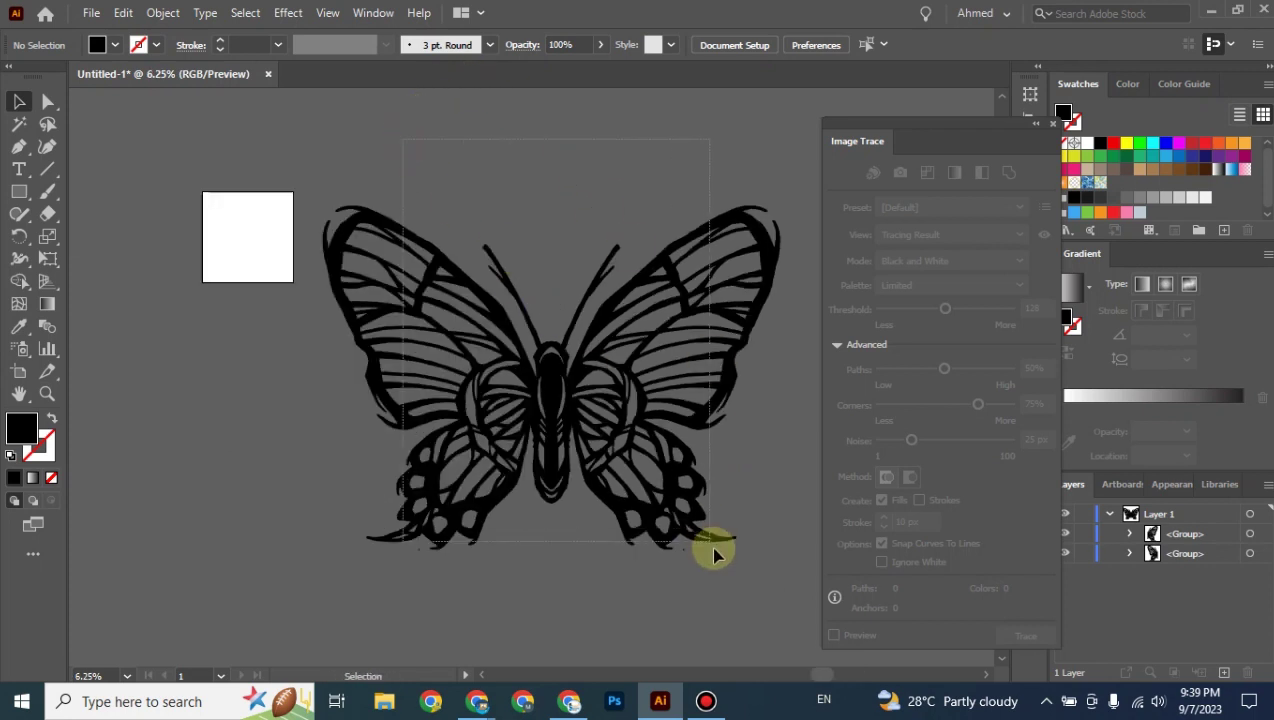
Select every path of both butterfly halves and group them with Ctrl+G.
left_click(713, 551)
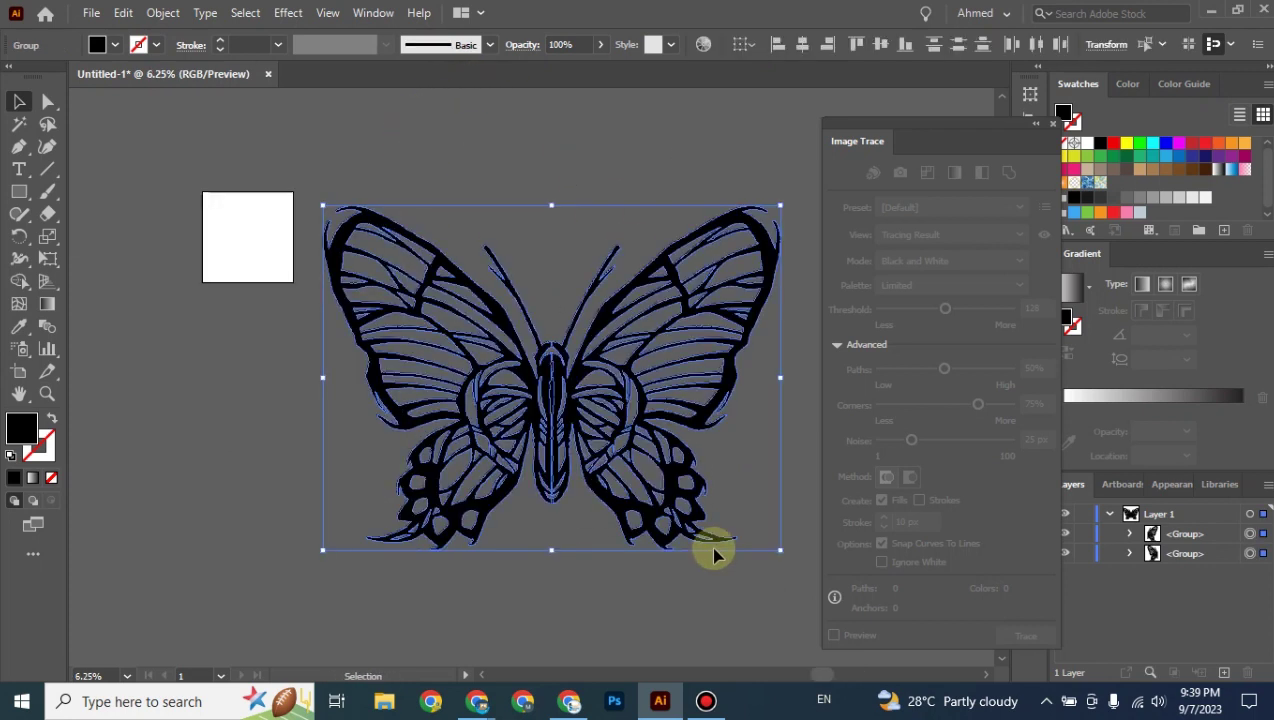
key("a")
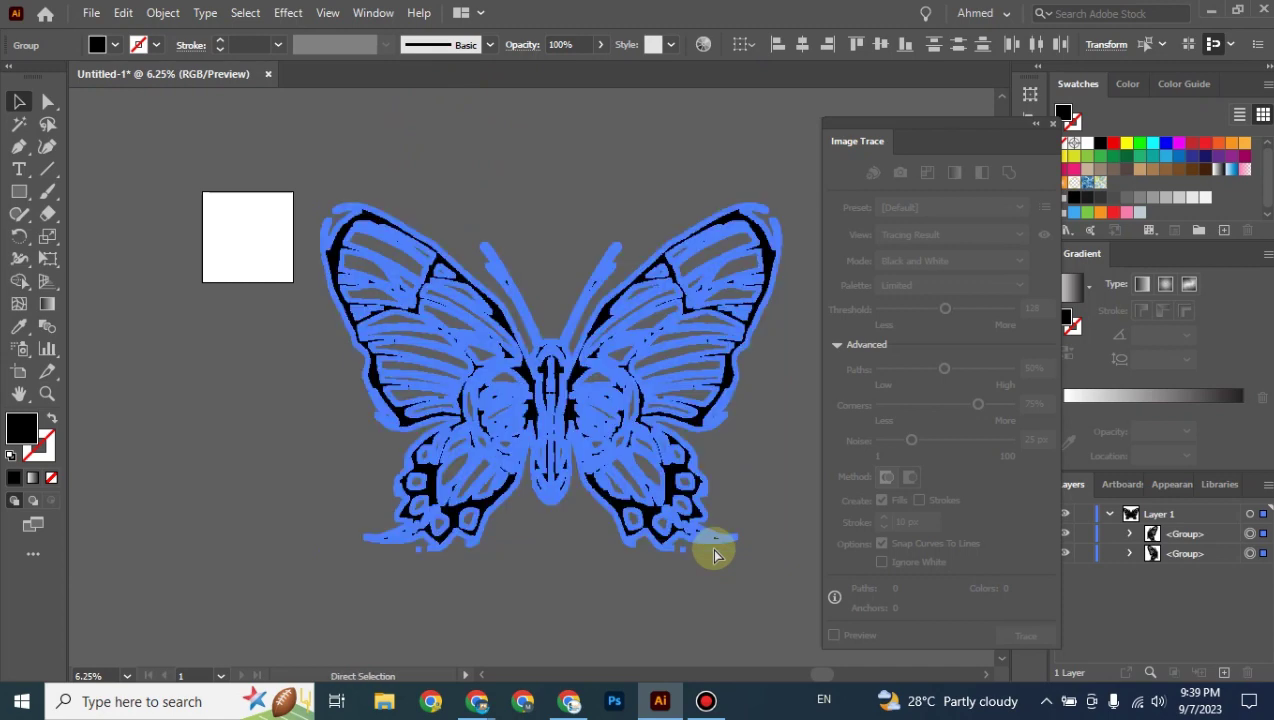
key("ctrl+g")
key("v")
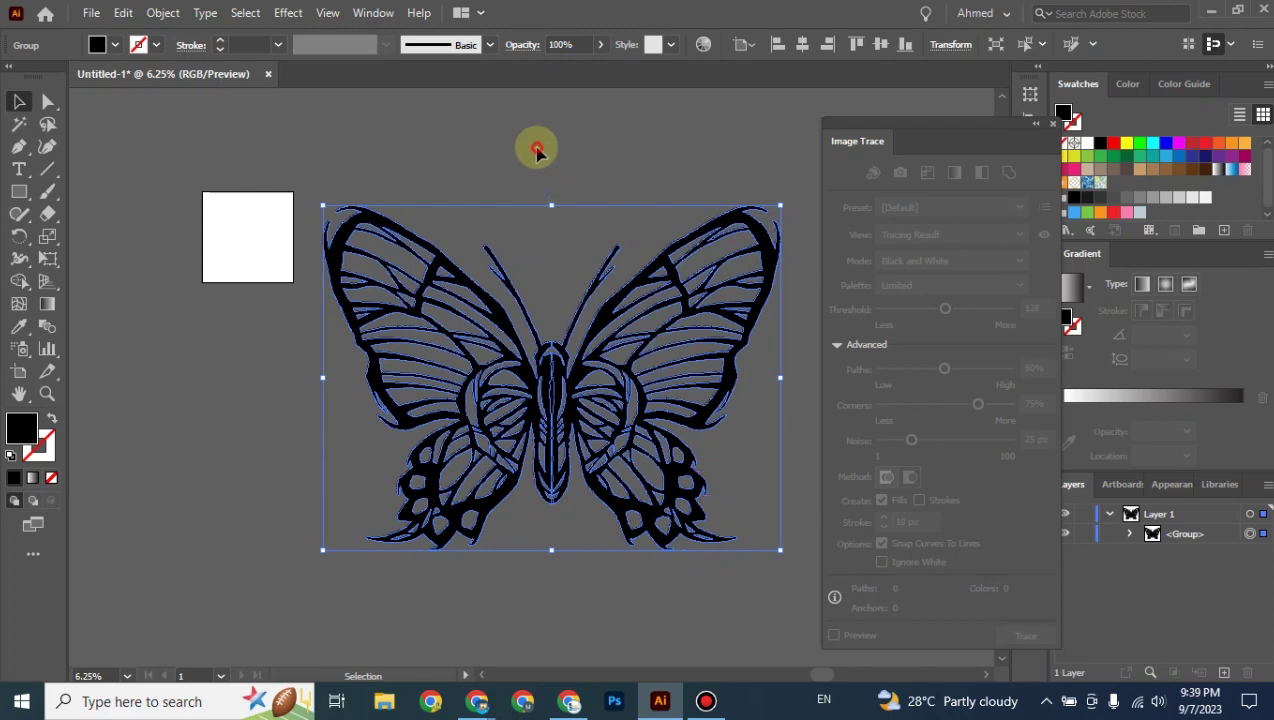
left_click(506, 176)
left_click(663, 489)
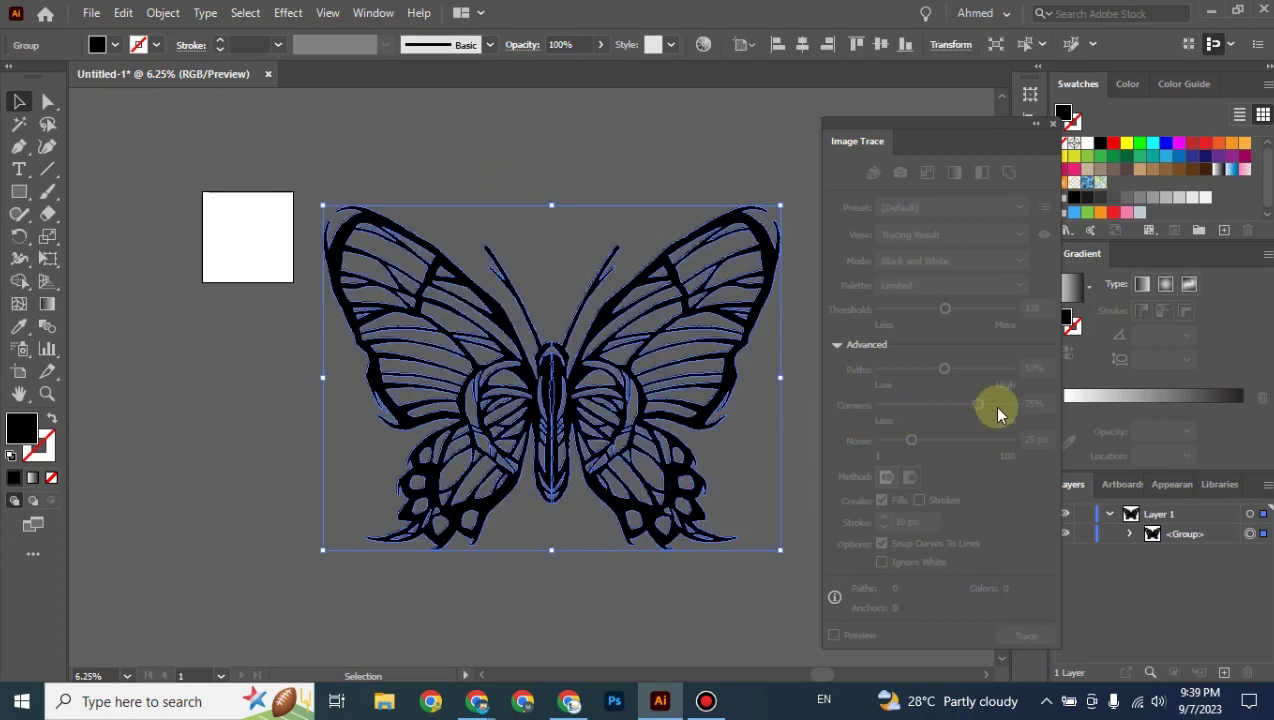
Merge the grouped halves into one shape with Pathfinder Unite and check the result.
left_click(1022, 172)
left_click(1030, 332)
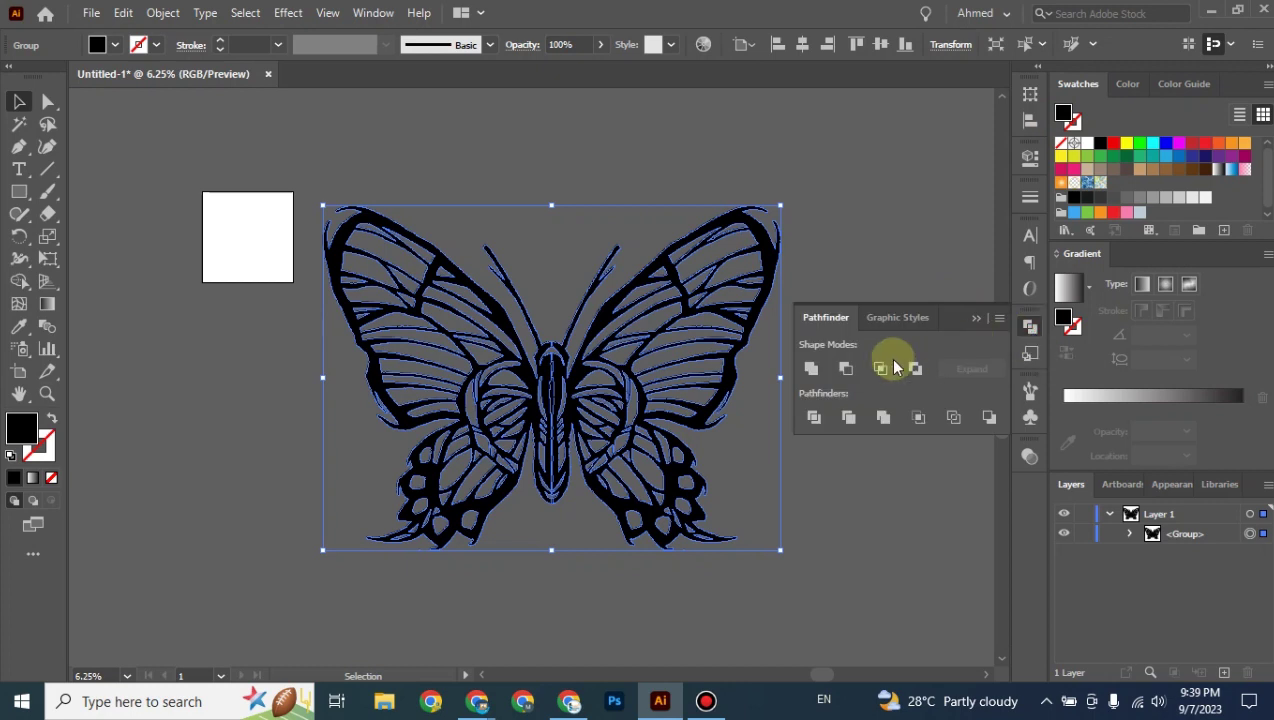
left_click(813, 370)
left_click(631, 361)
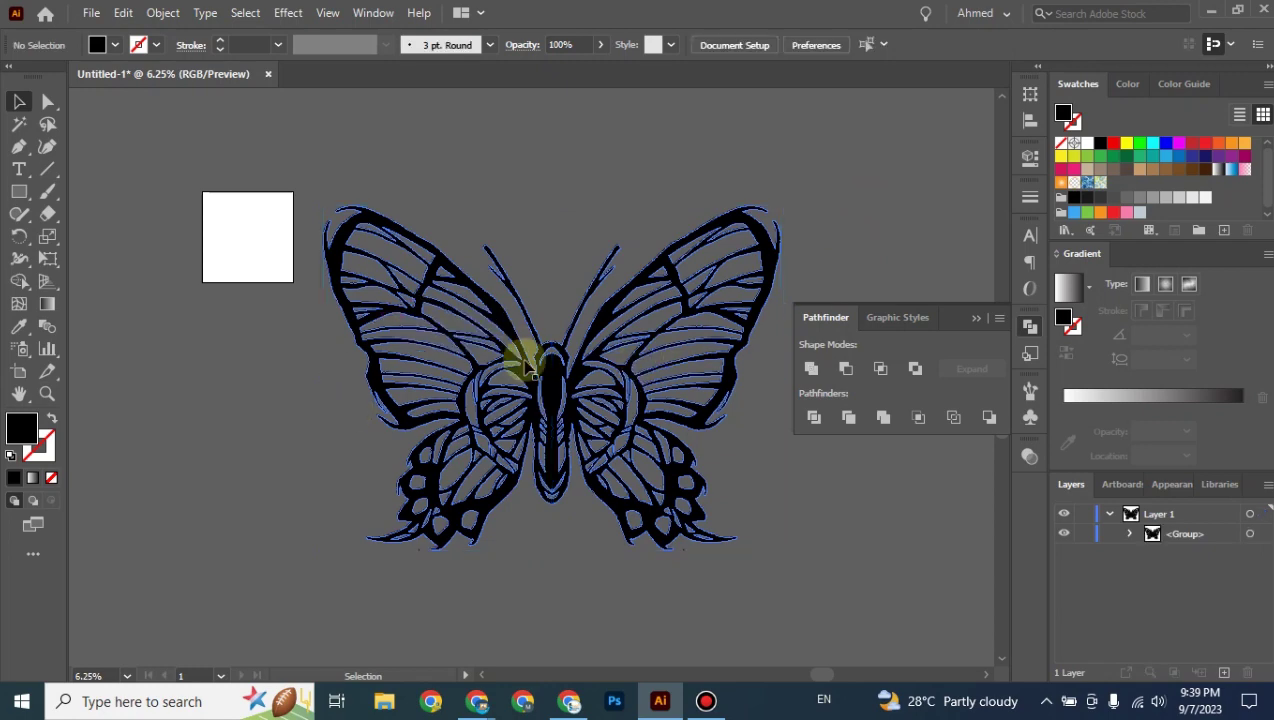
left_click(563, 387)
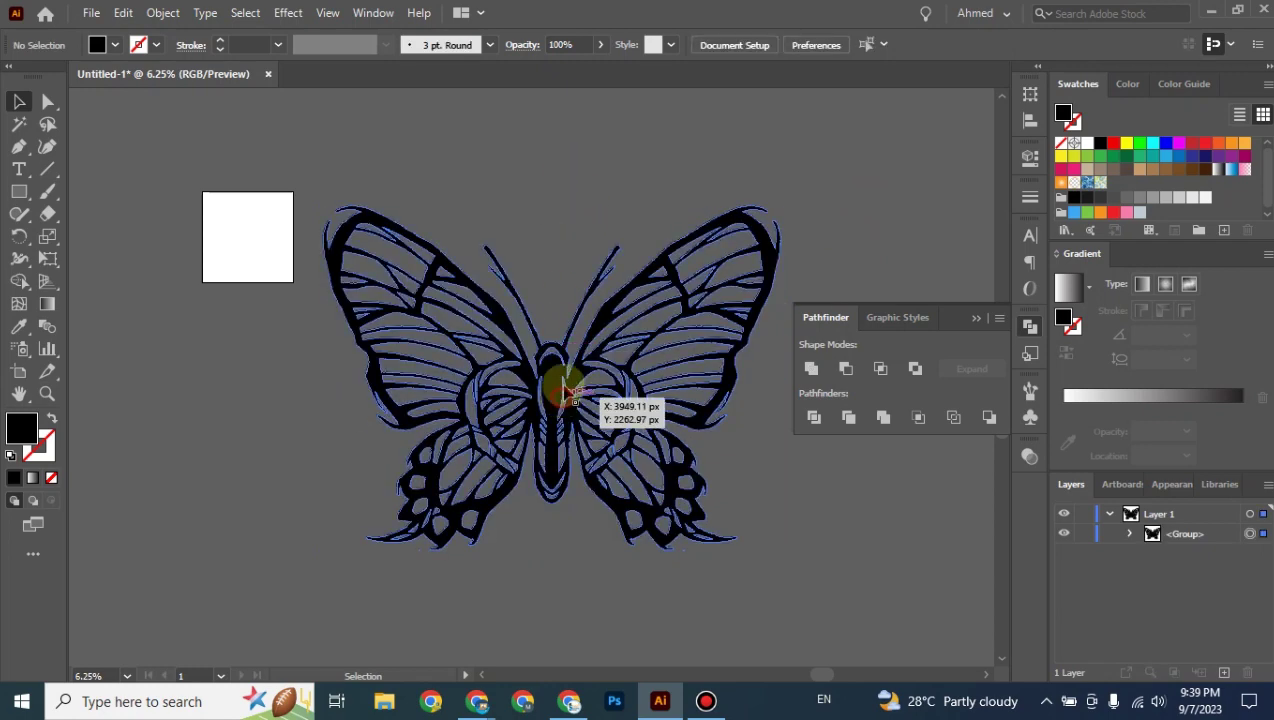
left_click(554, 162)
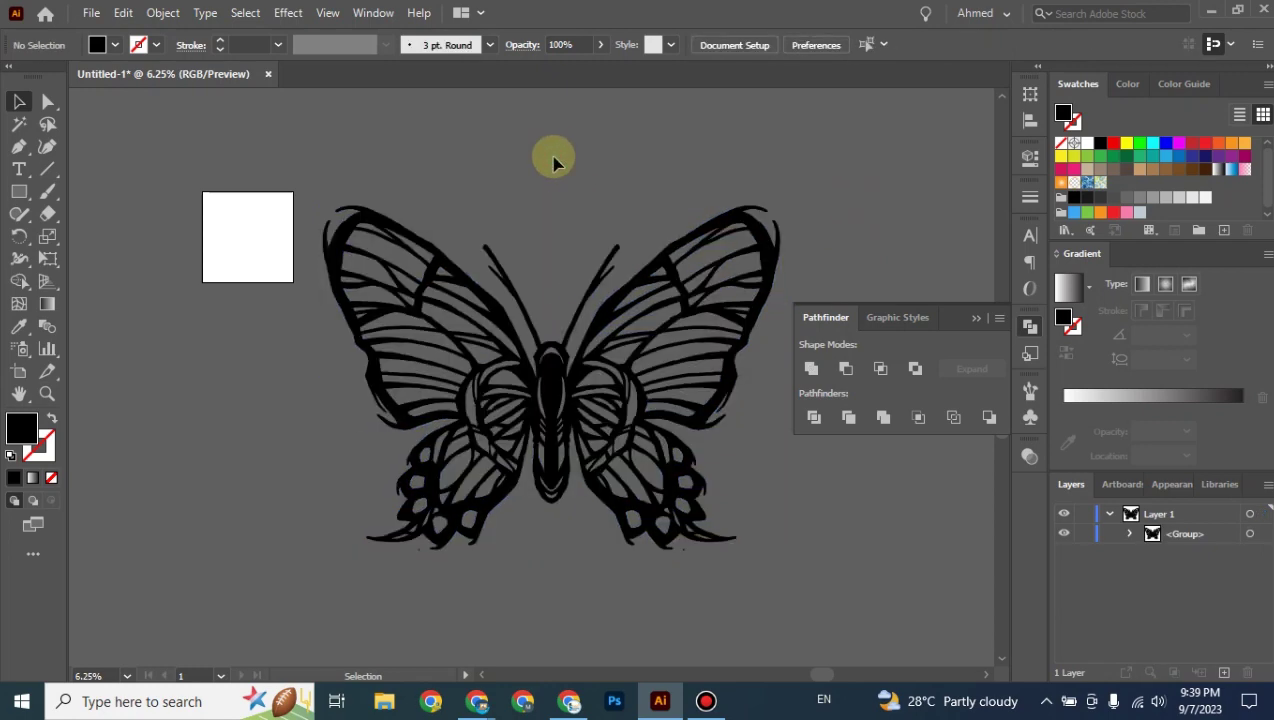
left_click(549, 396)
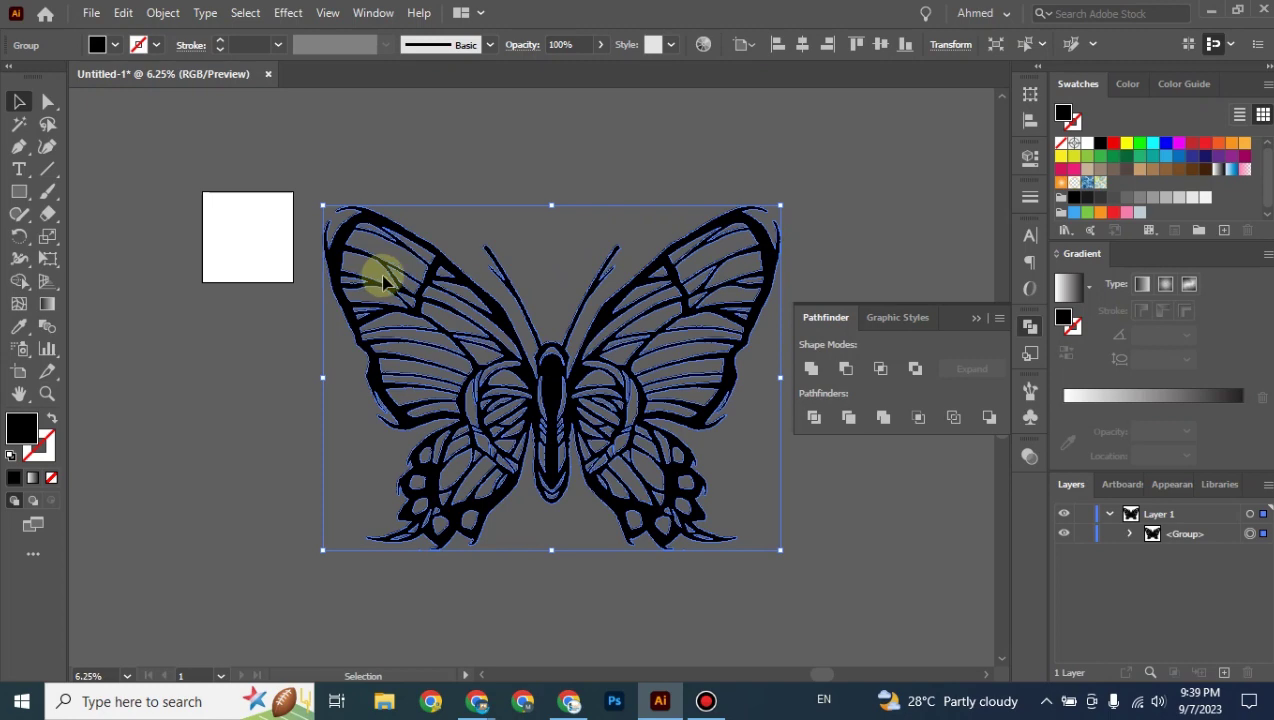
left_click(437, 157)
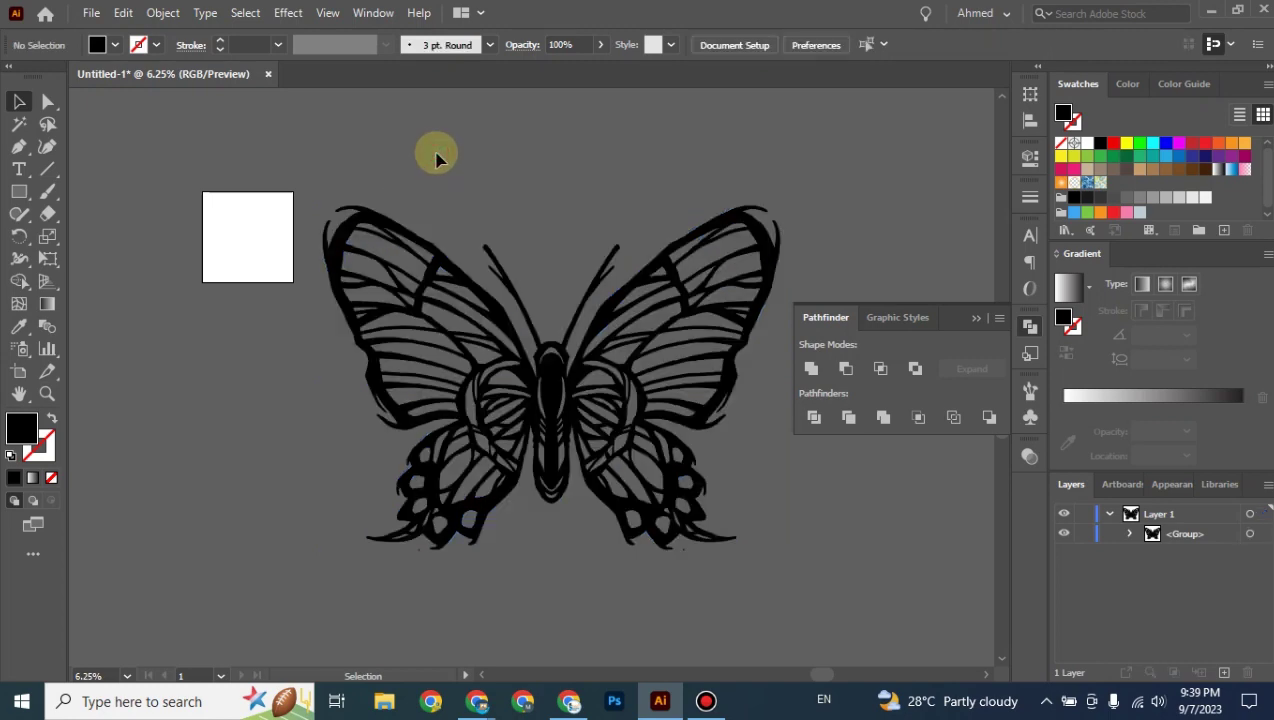
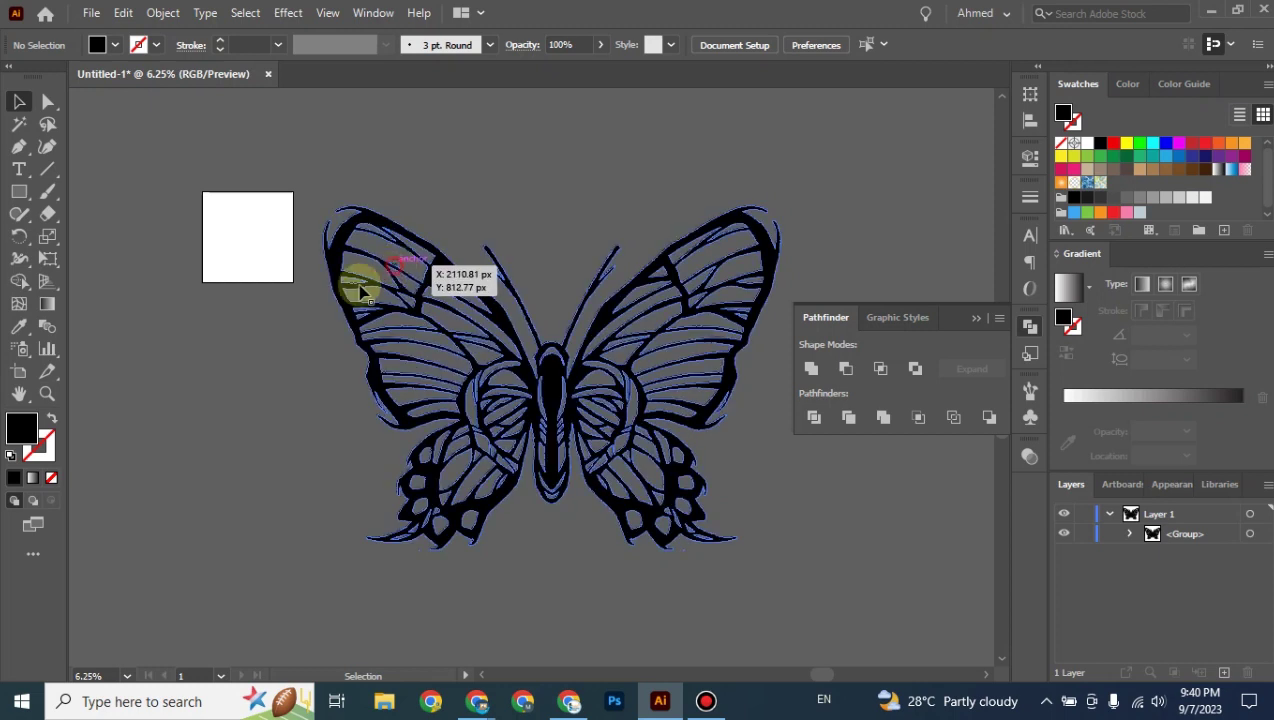
Make the butterfly a Live Paint group and paint its line-art regions red.
left_click(366, 277)
left_click(19, 281)
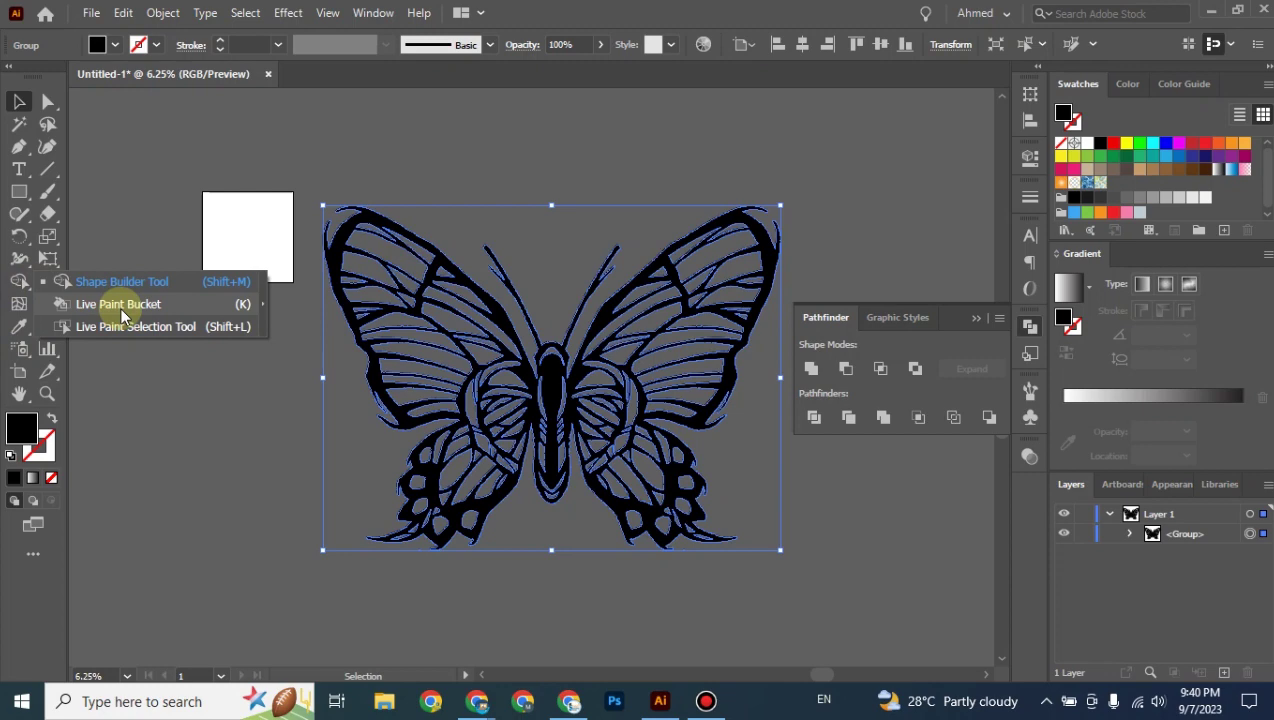
left_click(120, 305)
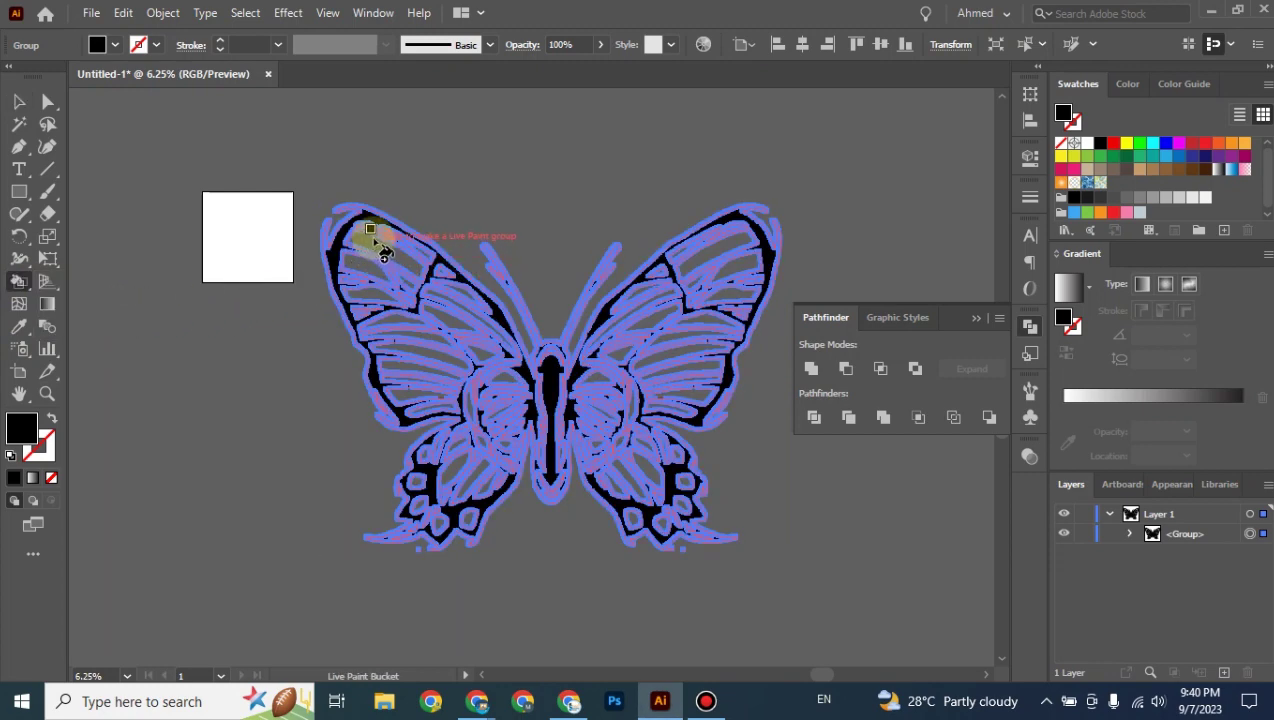
left_click(380, 245)
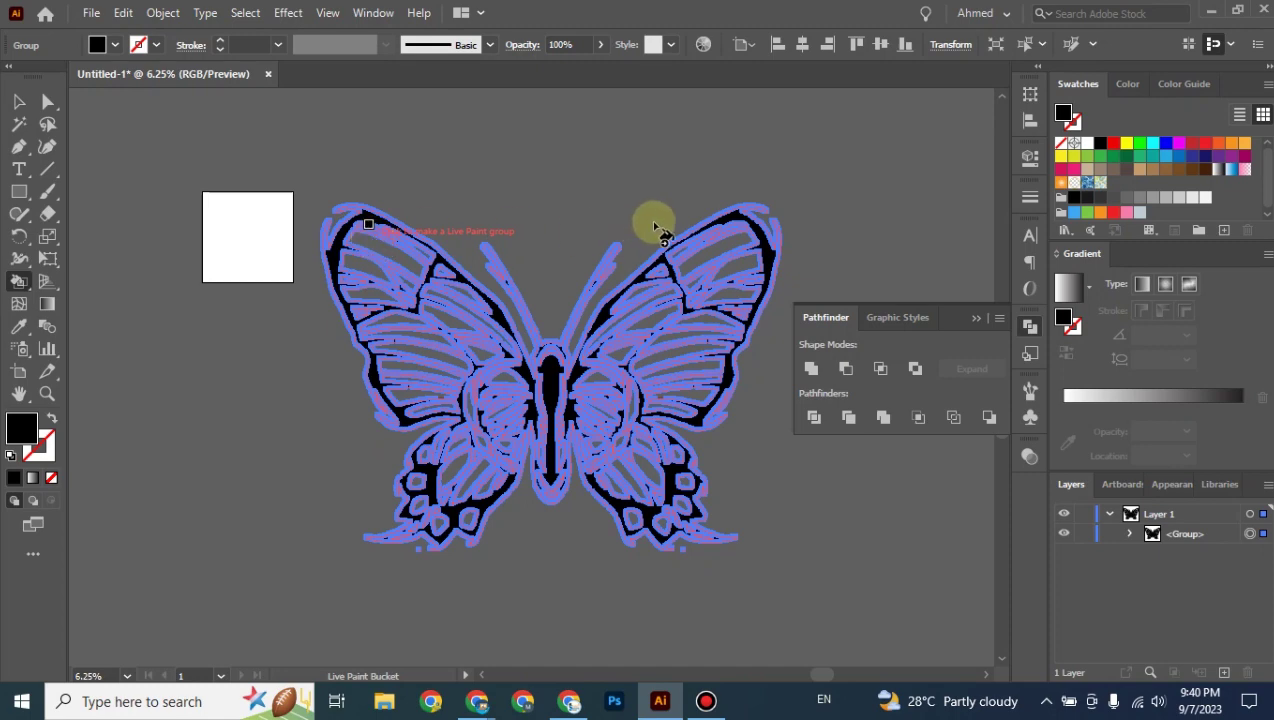
left_click(1113, 143)
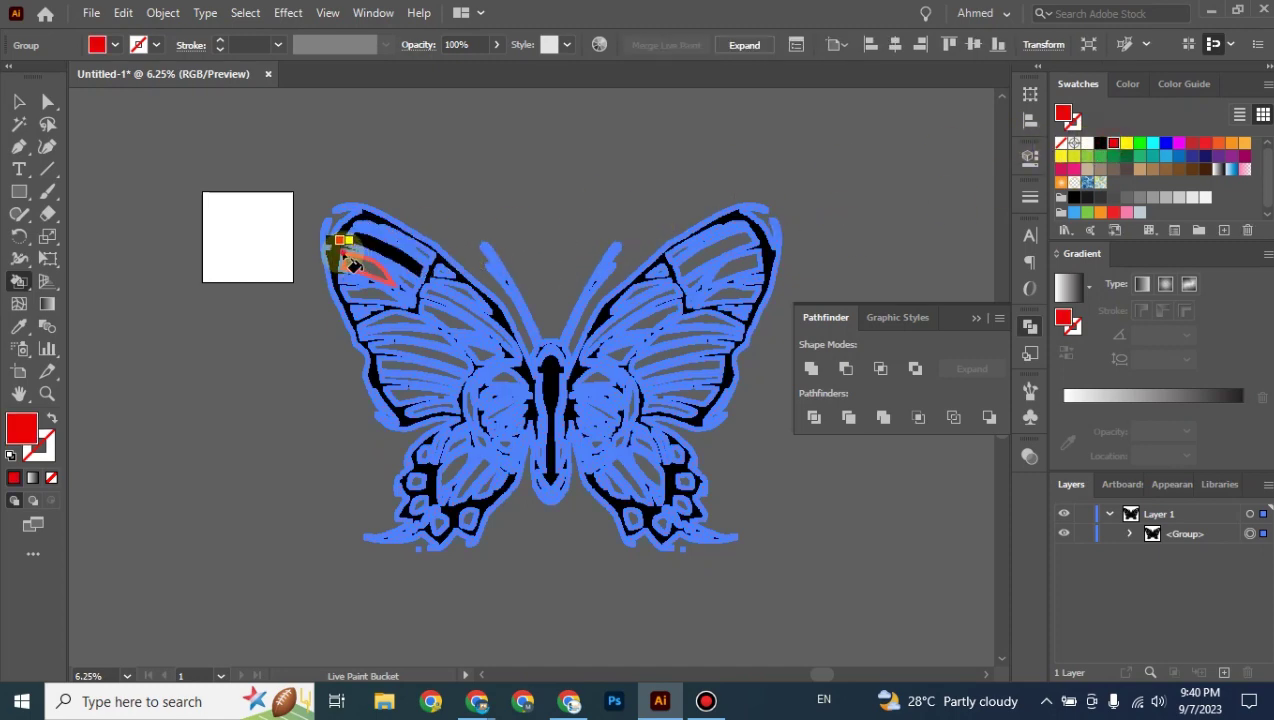
left_click(352, 262)
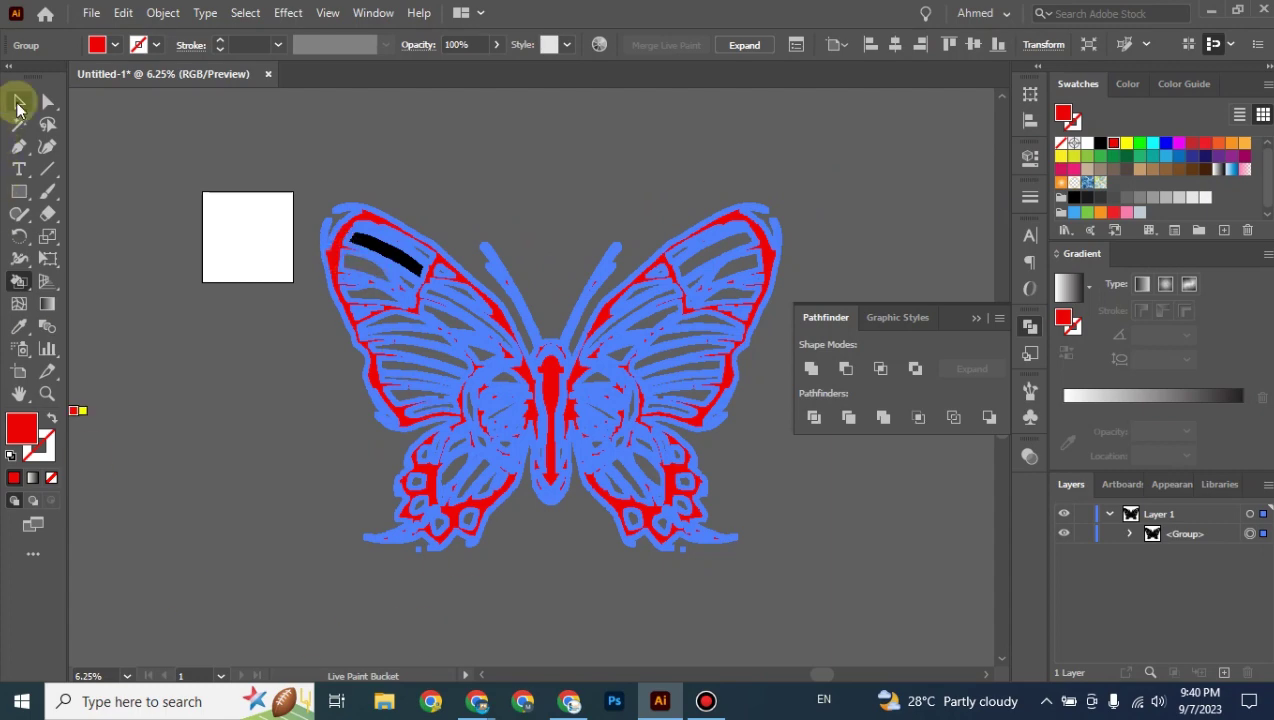
Restore the butterfly's original black colour and deselect it.
left_click(18, 103)
left_click(250, 384)
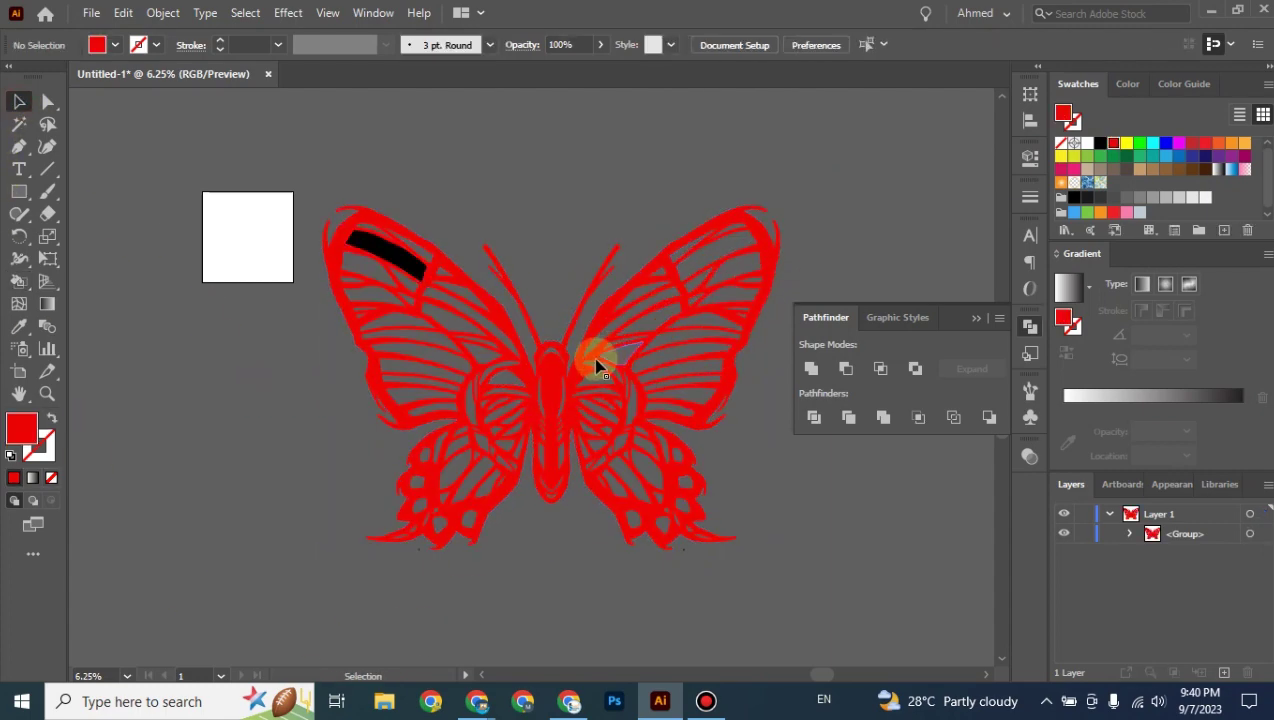
left_click(408, 275)
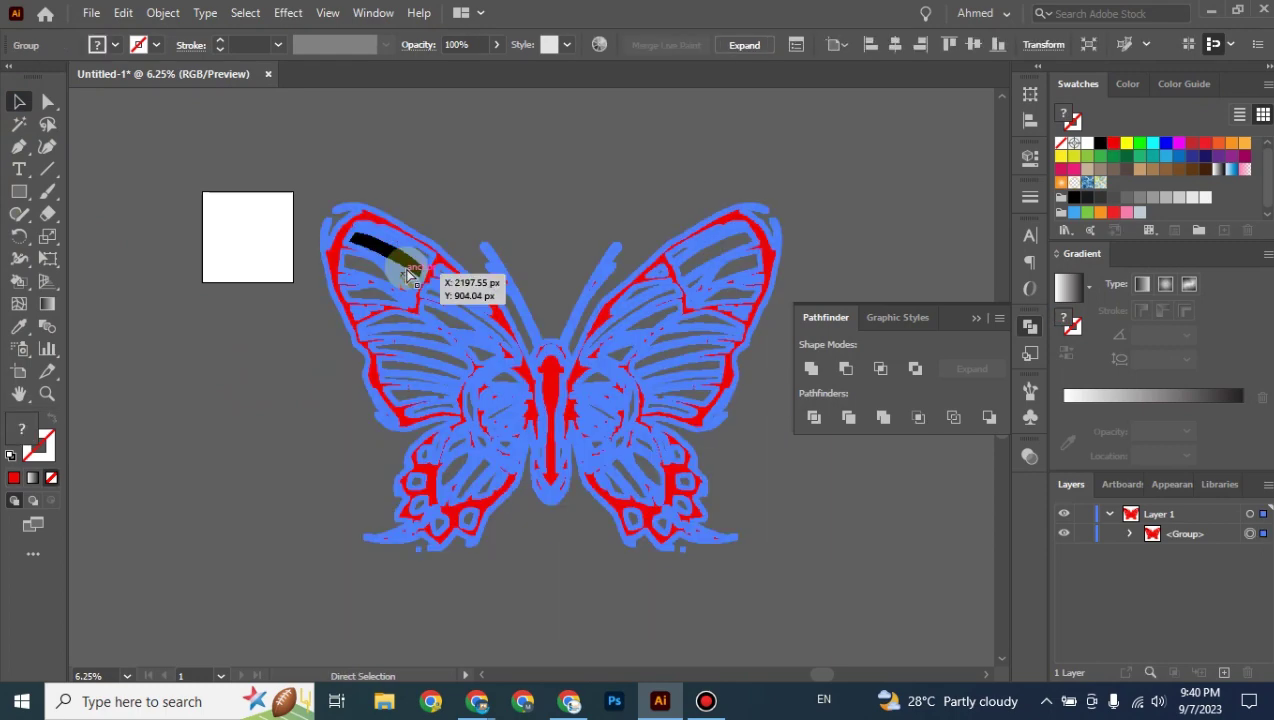
left_click_drag(408, 275, 403, 275)
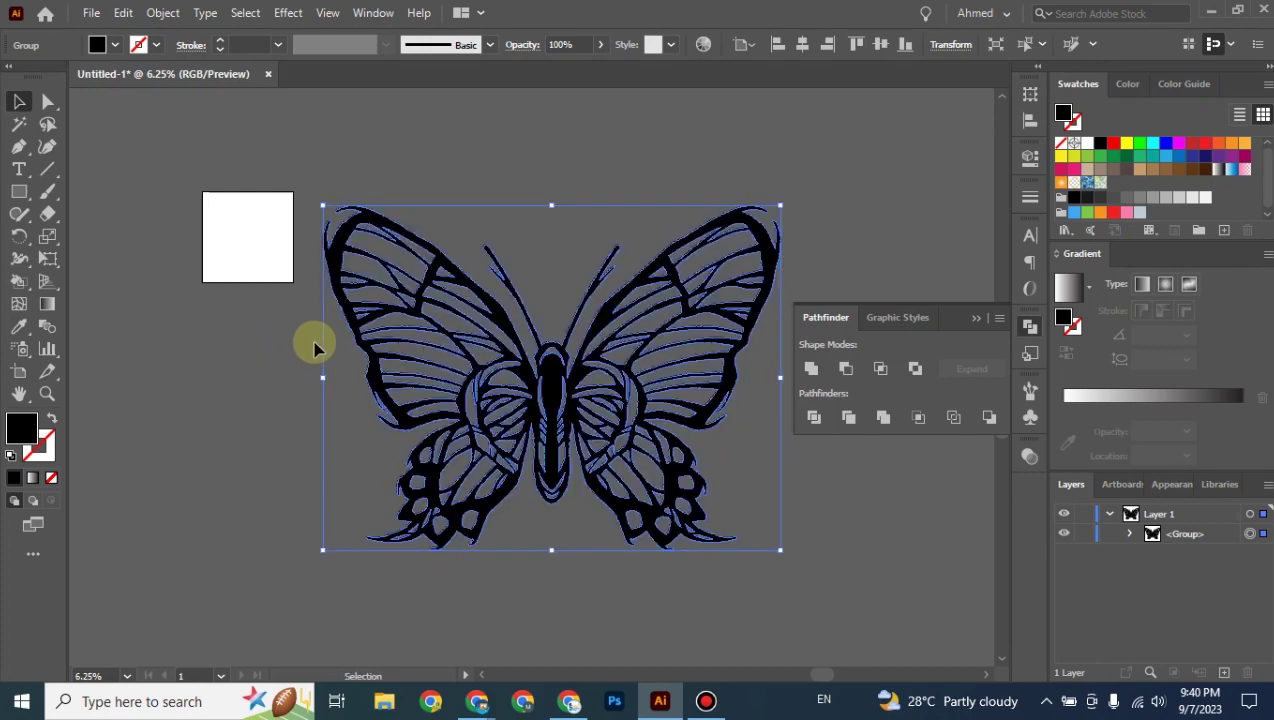
left_click(535, 179)
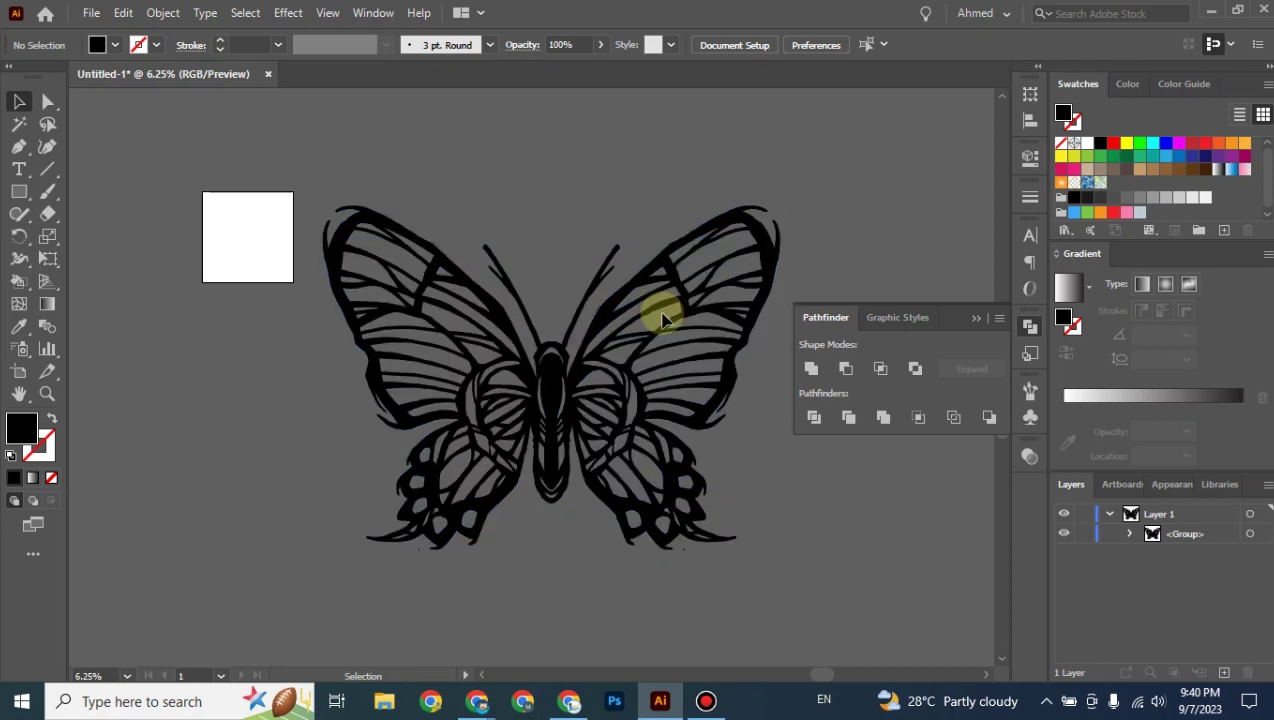
Draw a large rectangle over the butterfly and fill it yellow from Swatches.
scroll(659, 313, "down", 1)
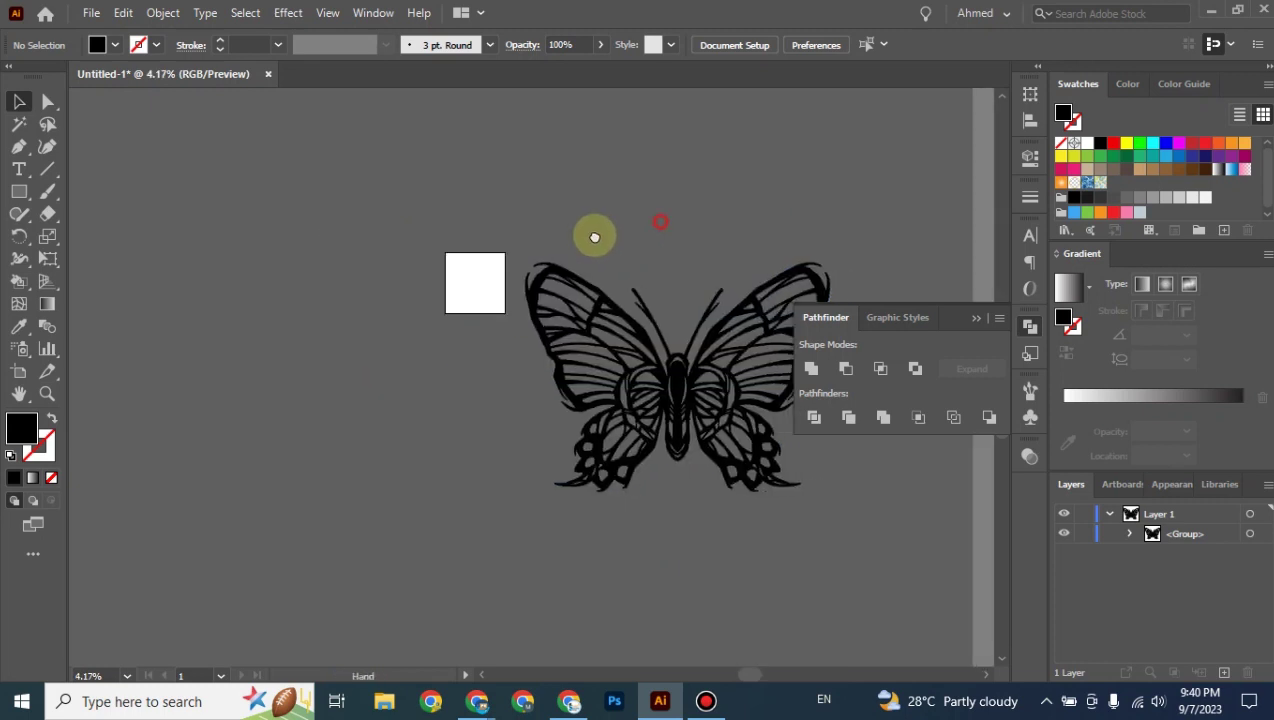
left_click_drag(592, 236, 307, 257)
left_click(19, 191)
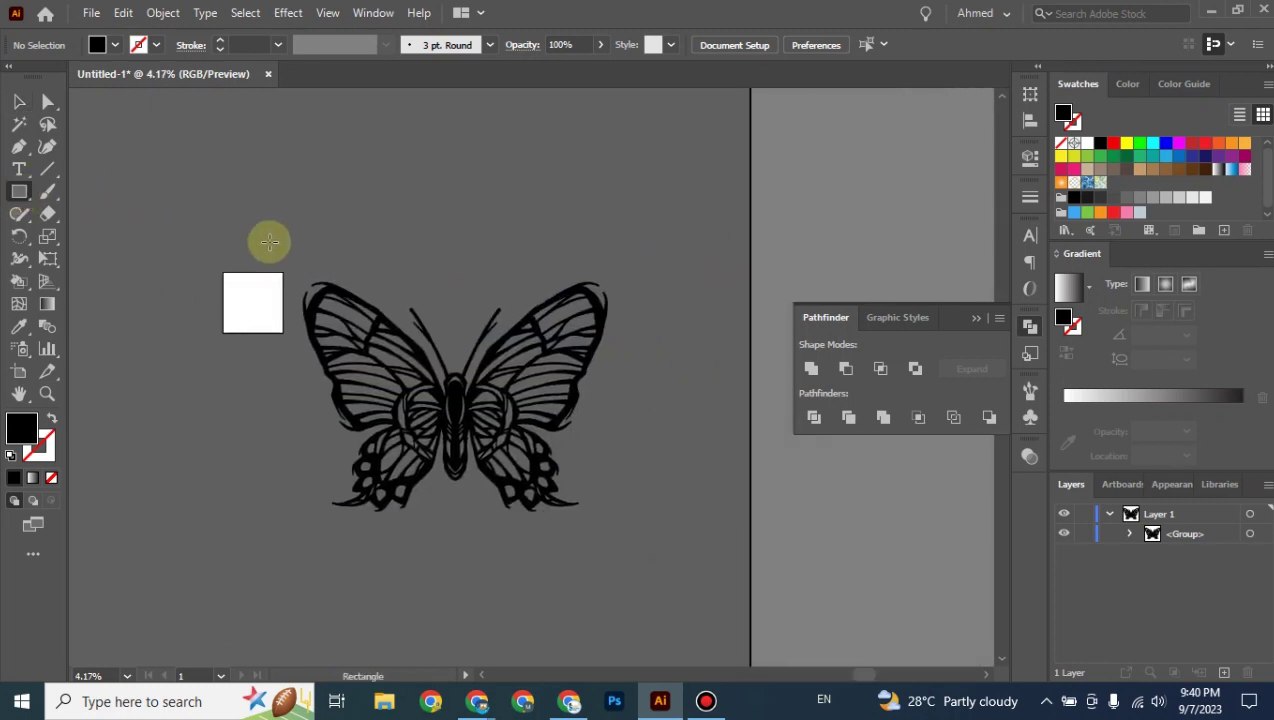
left_click_drag(291, 260, 630, 543)
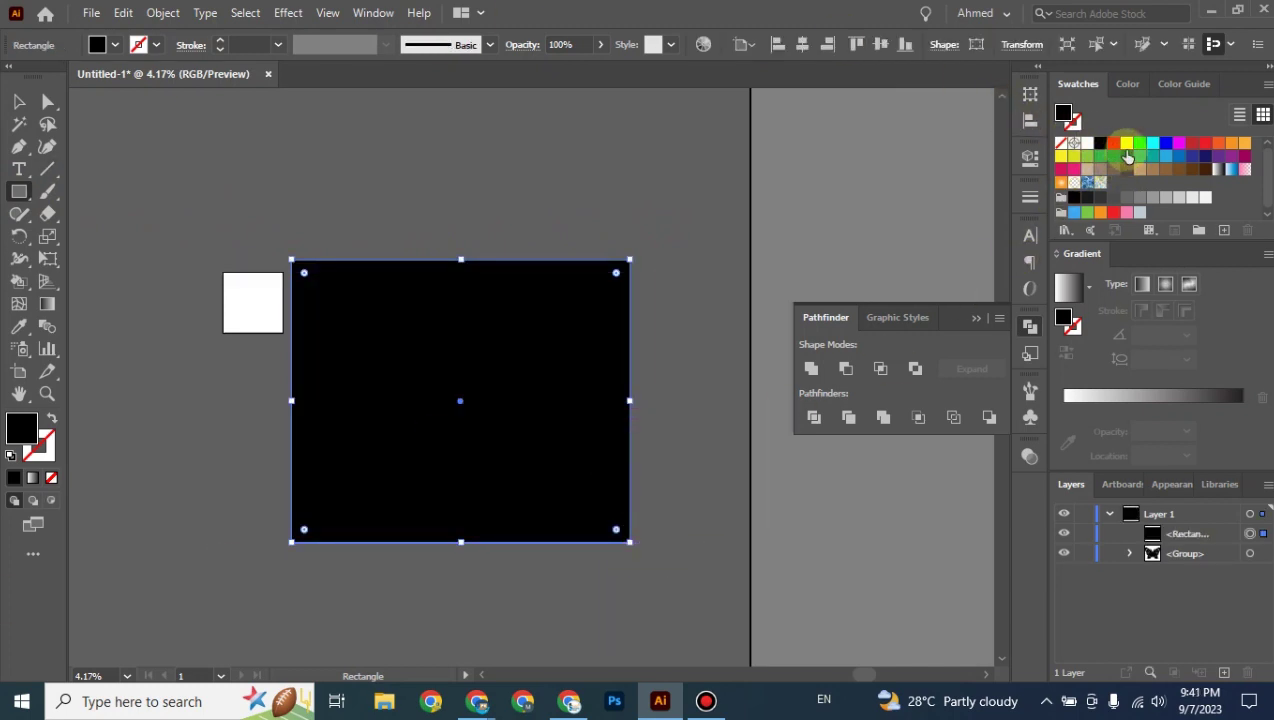
left_click(1127, 145)
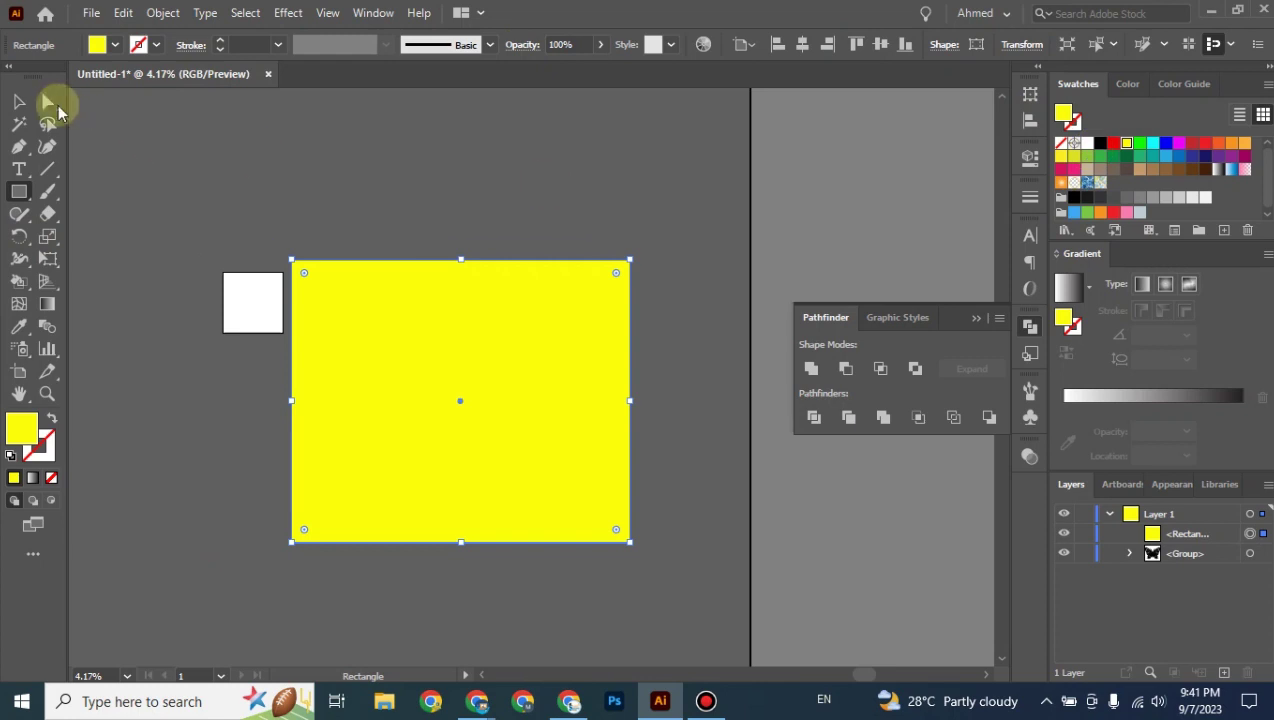
Move the yellow rectangle below the butterfly in Layers, then select both objects.
left_click(19, 101)
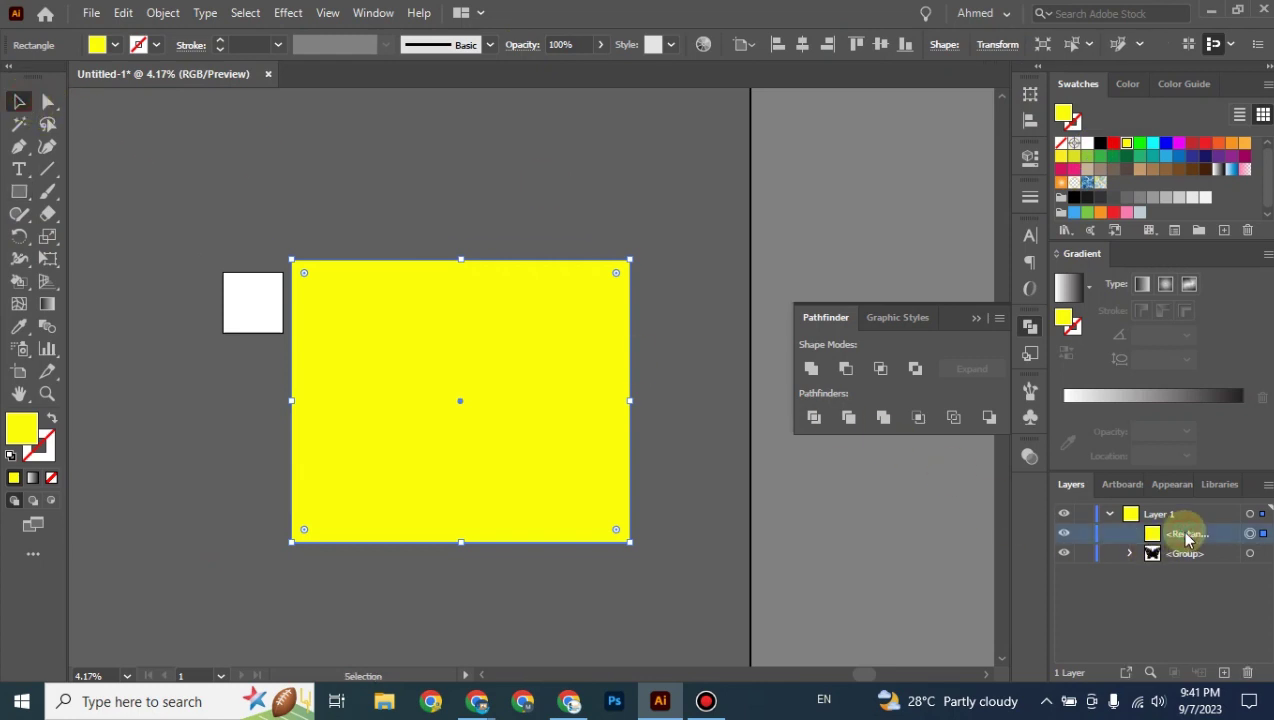
left_click_drag(1180, 533, 1184, 565)
left_click(706, 473)
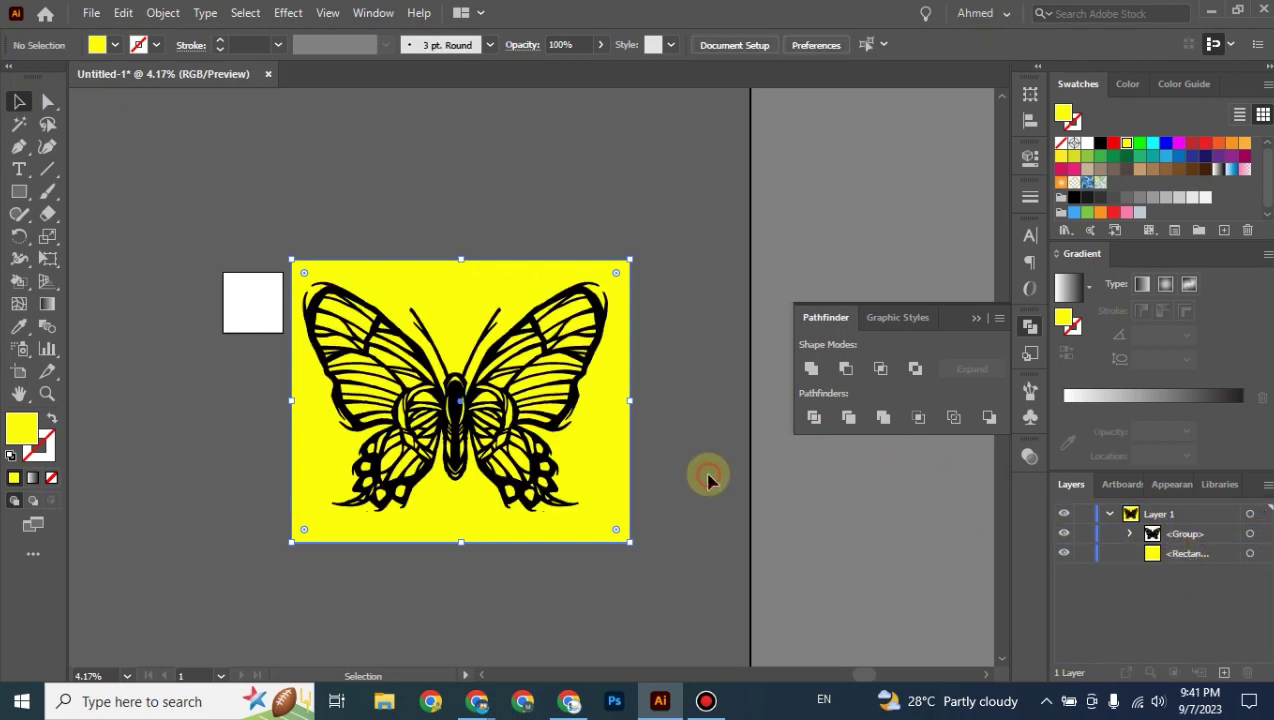
left_click_drag(654, 236, 398, 594)
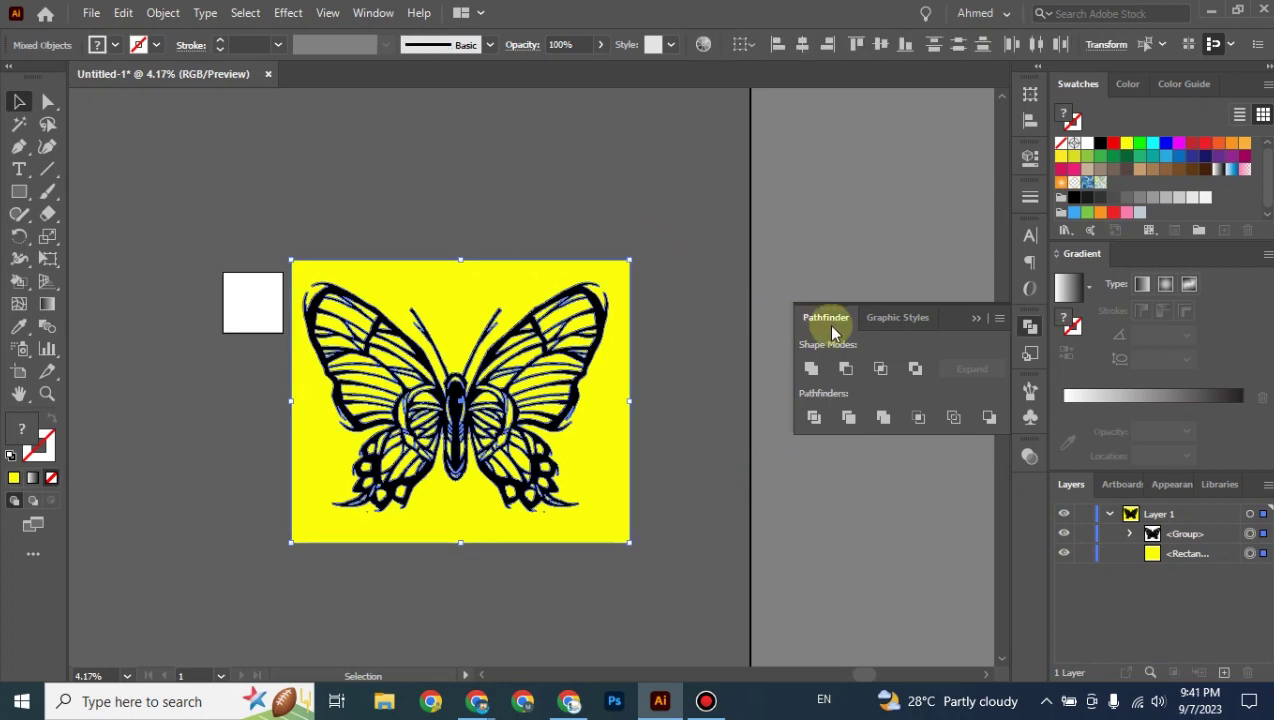
Merge the selected butterfly and yellow rectangle with Pathfinder Merge.
left_click(884, 424)
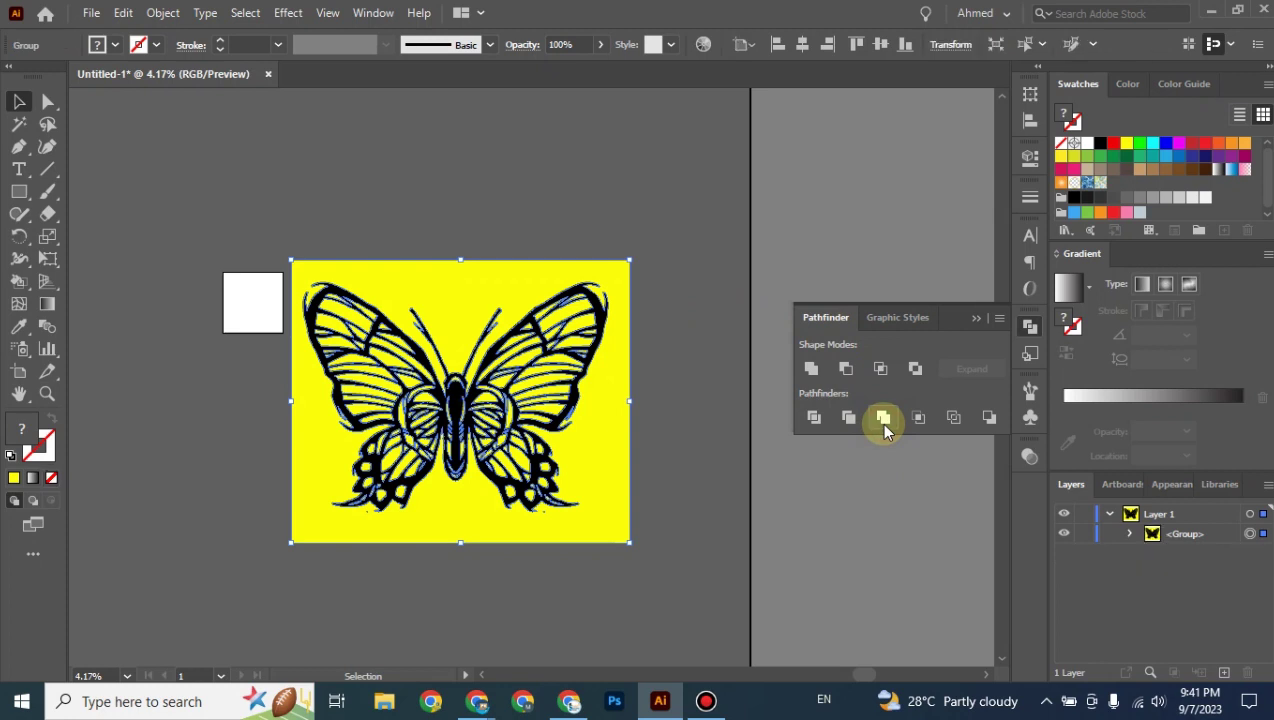
left_click(718, 432)
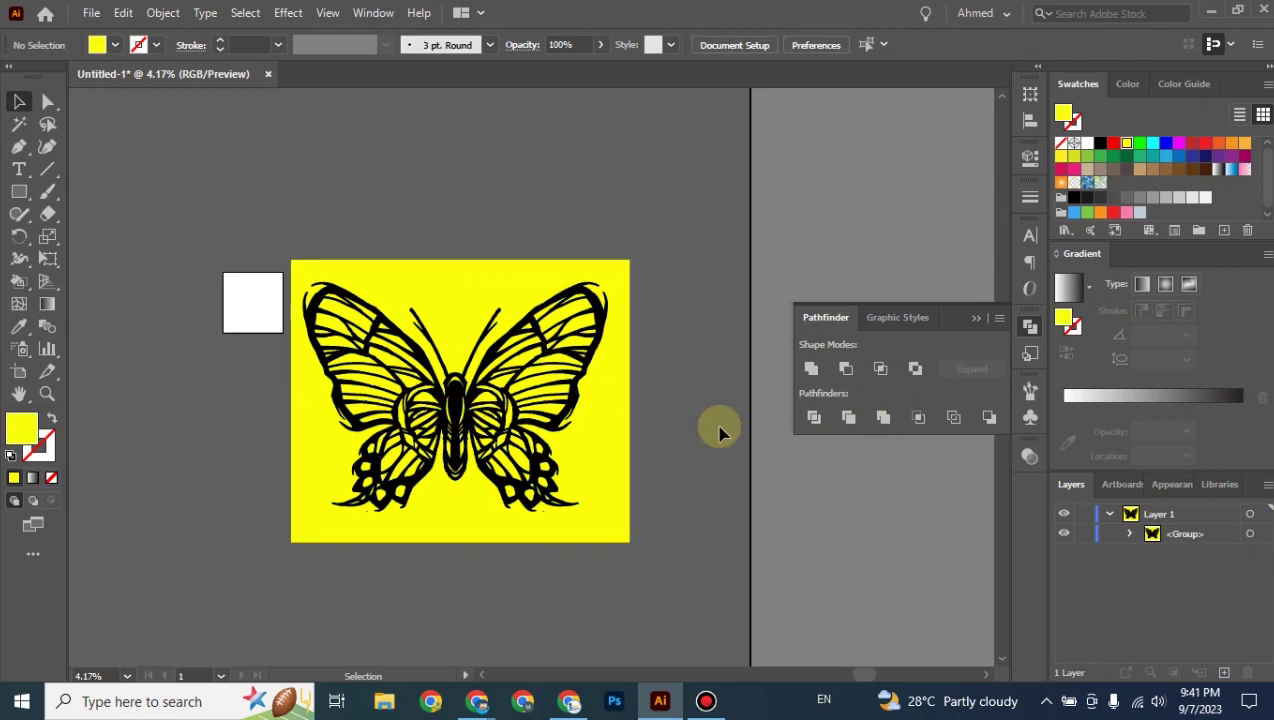
scroll(748, 441, "left", 2)
scroll(748, 441, "up", 2)
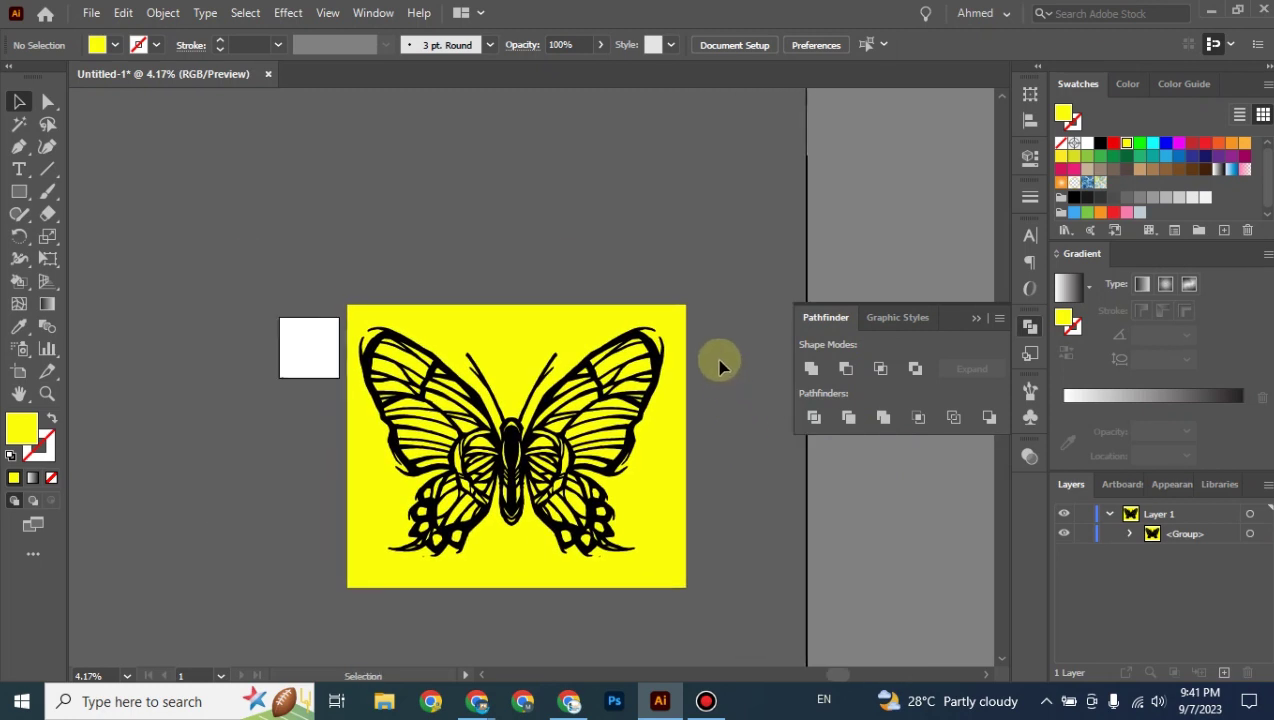
Ungroup the merged artwork into separate paths from the right-click menu.
left_click(665, 398)
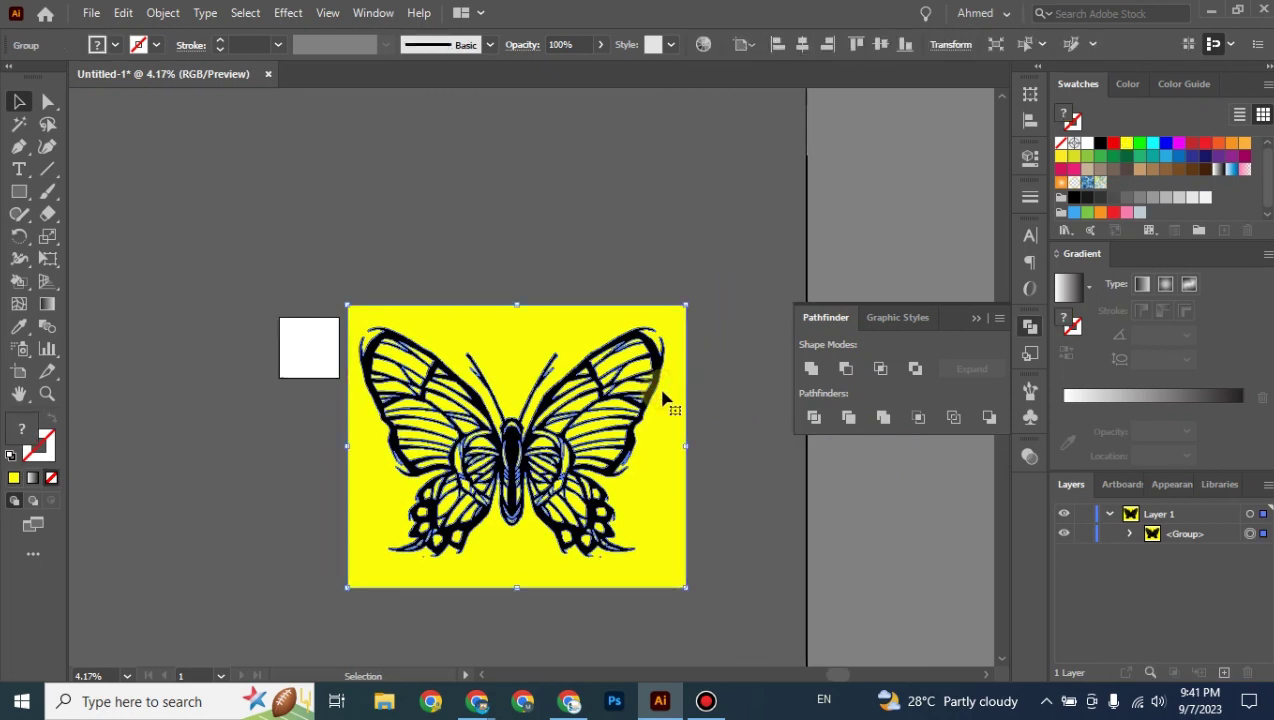
right_click(549, 390)
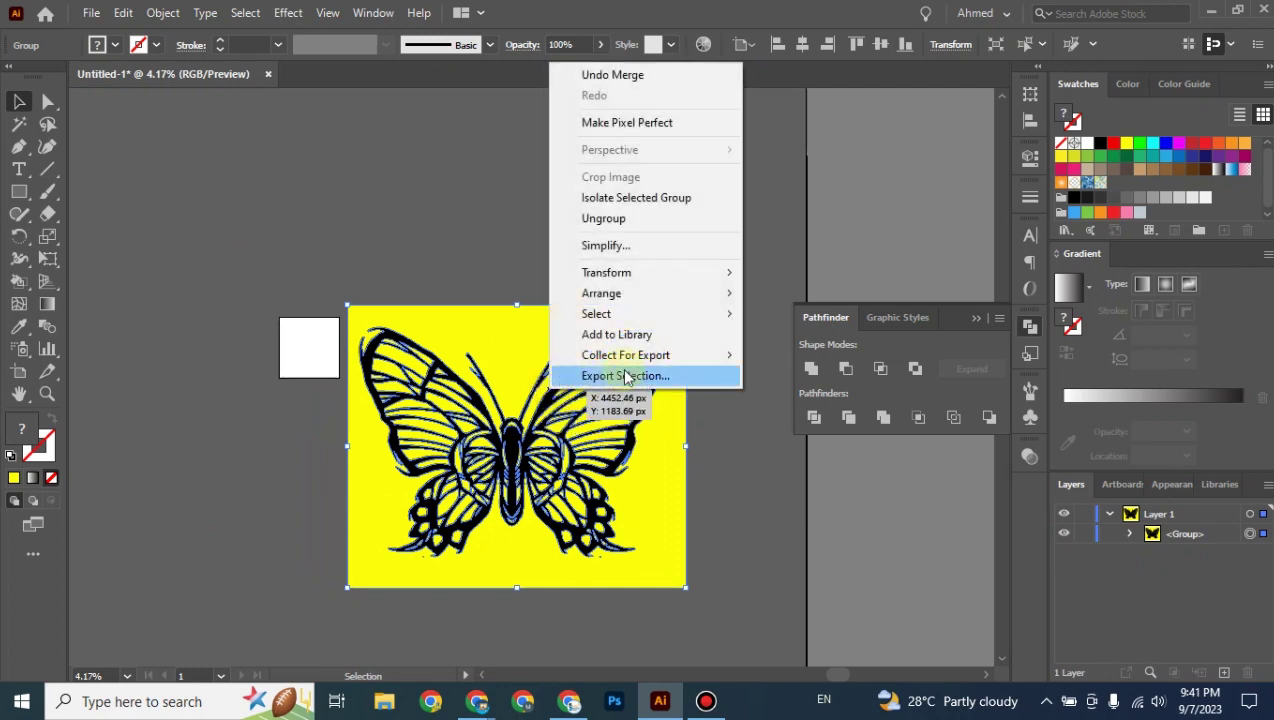
left_click(606, 218)
left_click(697, 360)
Move the outer yellow background shape up, off the butterfly.
scroll(750, 500, "up", 3)
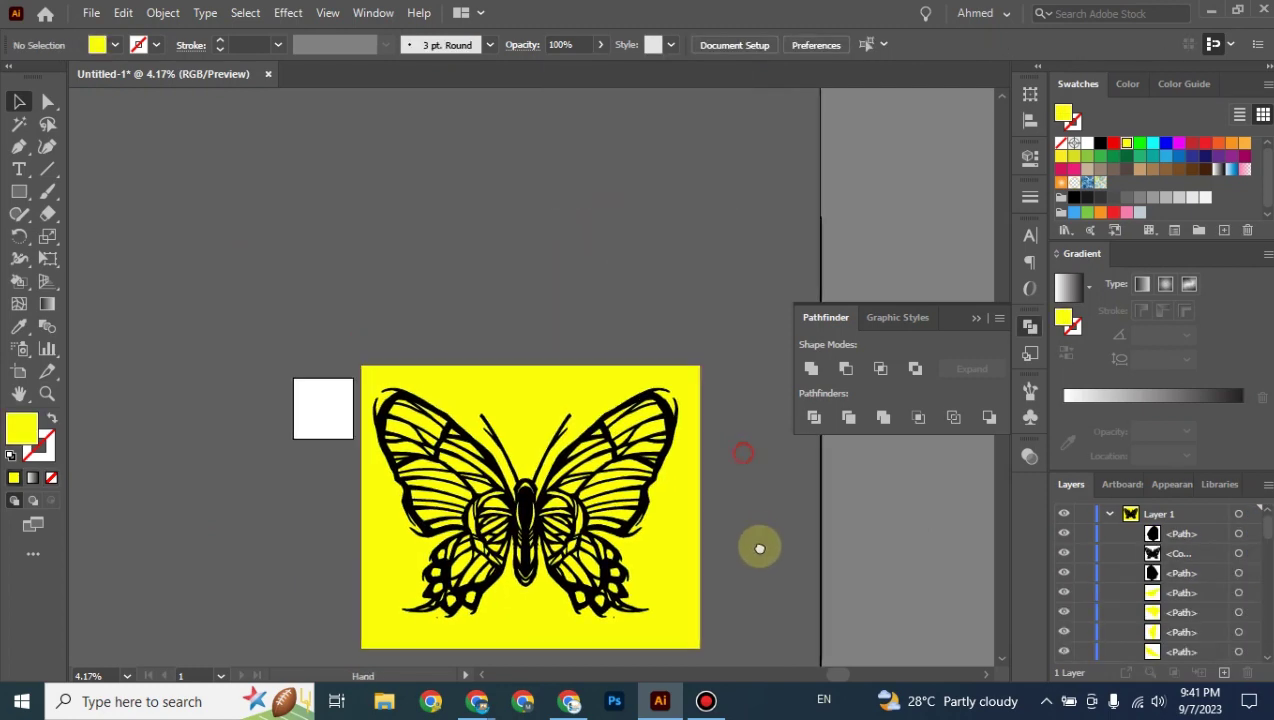
left_click(701, 458)
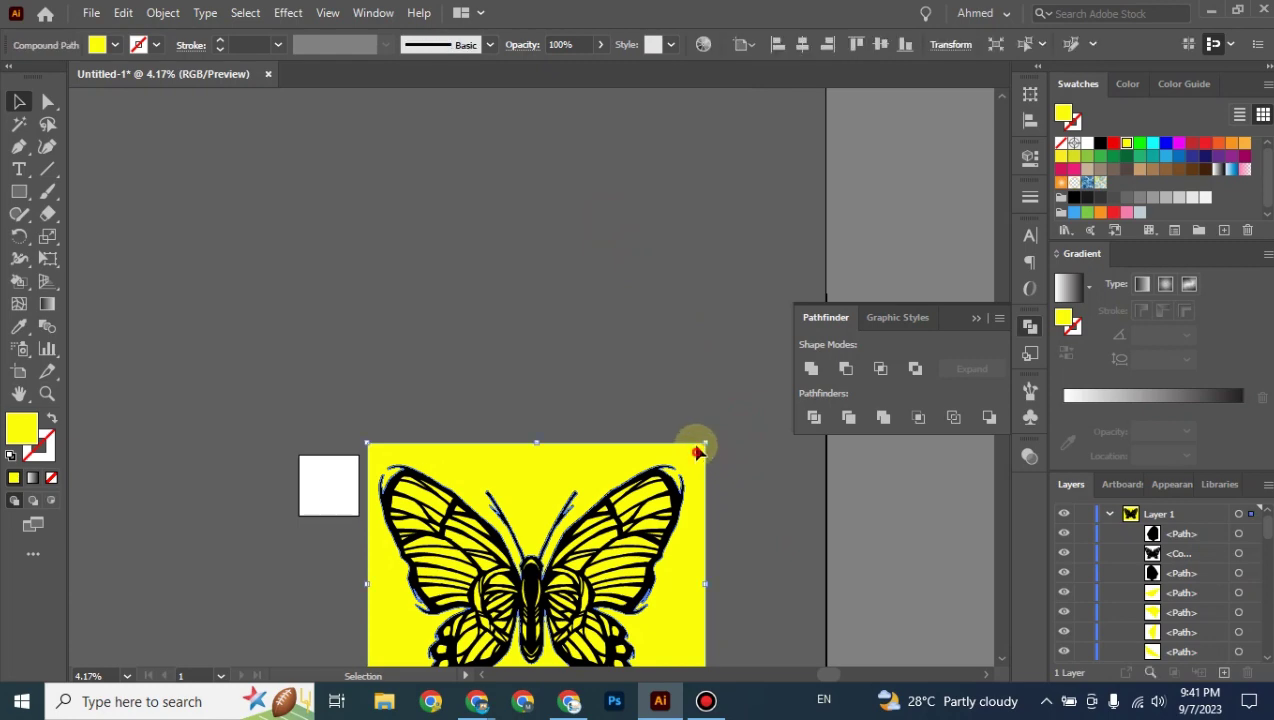
left_click_drag(698, 453, 712, 135)
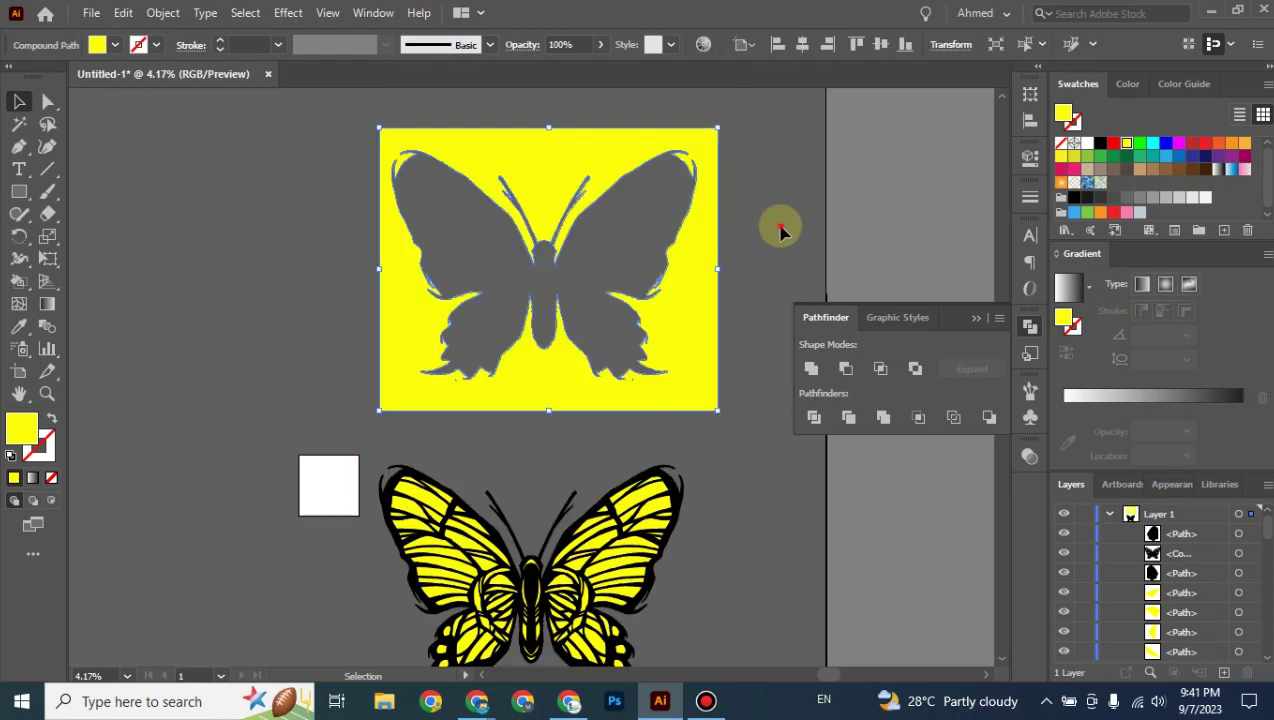
left_click(781, 230)
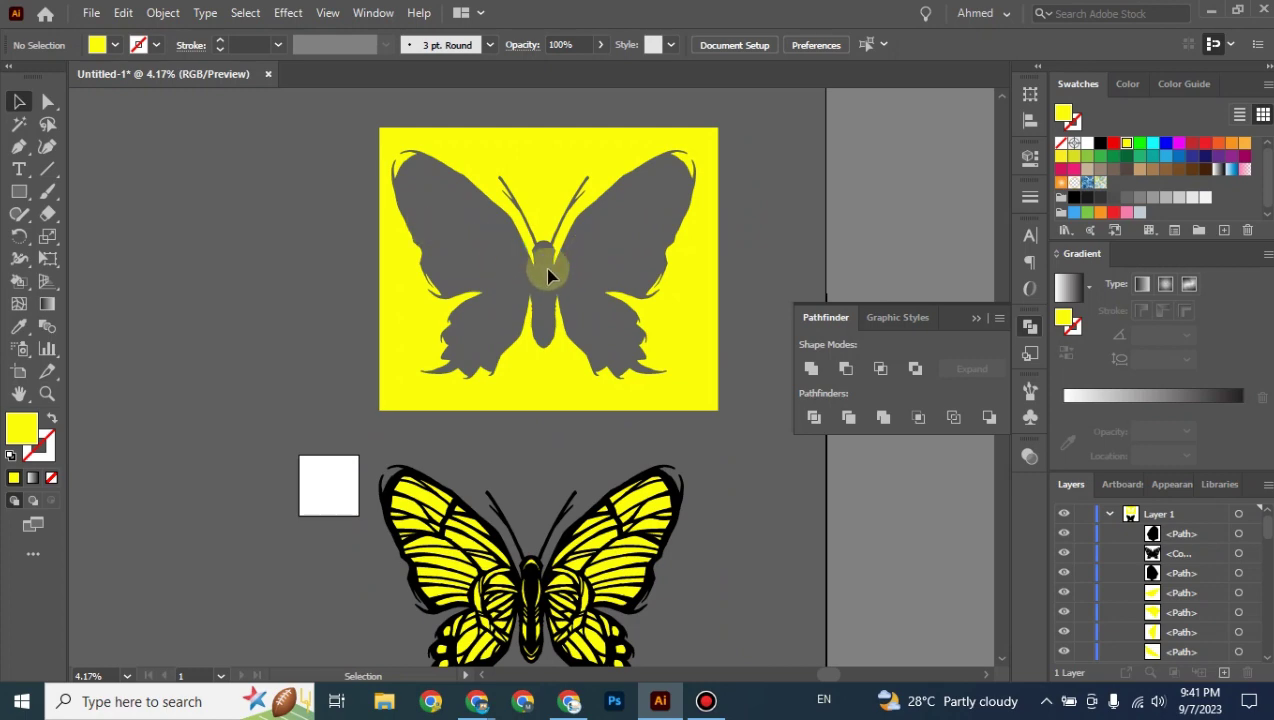
Select all the butterfly's paths, shrink it to about 40%, and zoom in slightly.
scroll(570, 328, "down", 3)
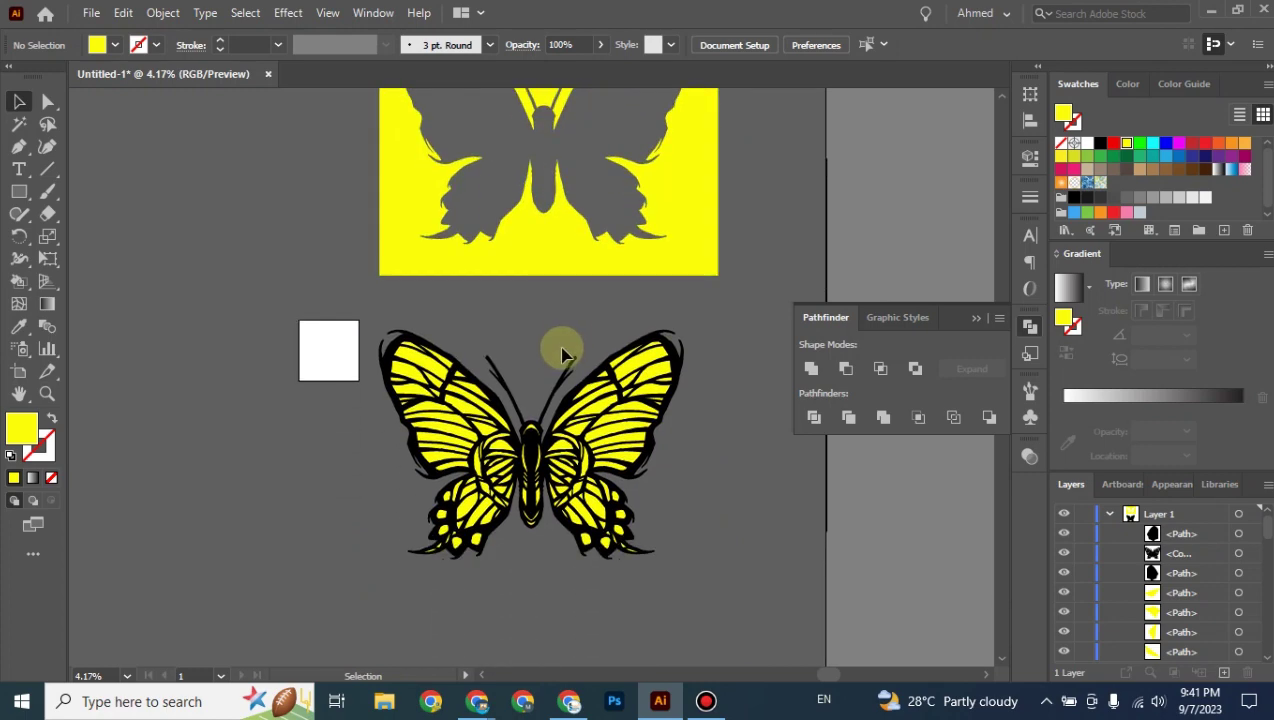
scroll(557, 347, "up", 1)
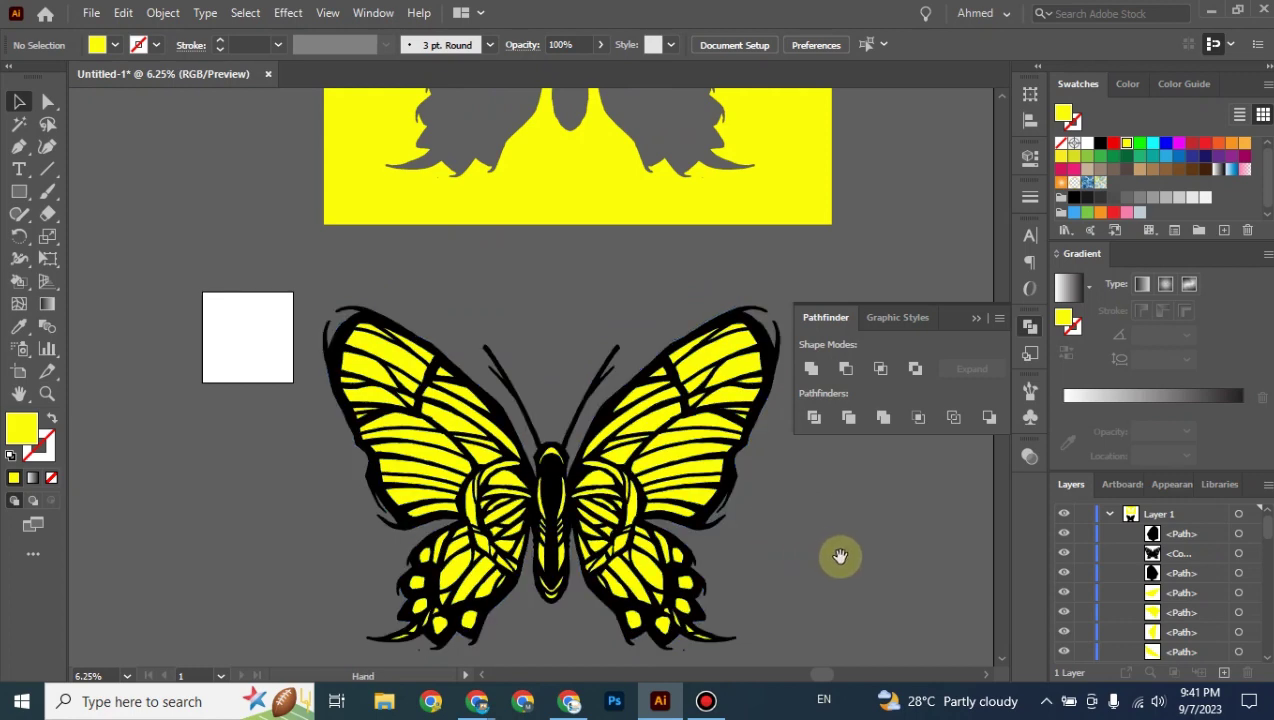
mouse_move(841, 554)
left_mouse_down()
mouse_move(759, 506)
mouse_move(743, 422)
left_mouse_up()
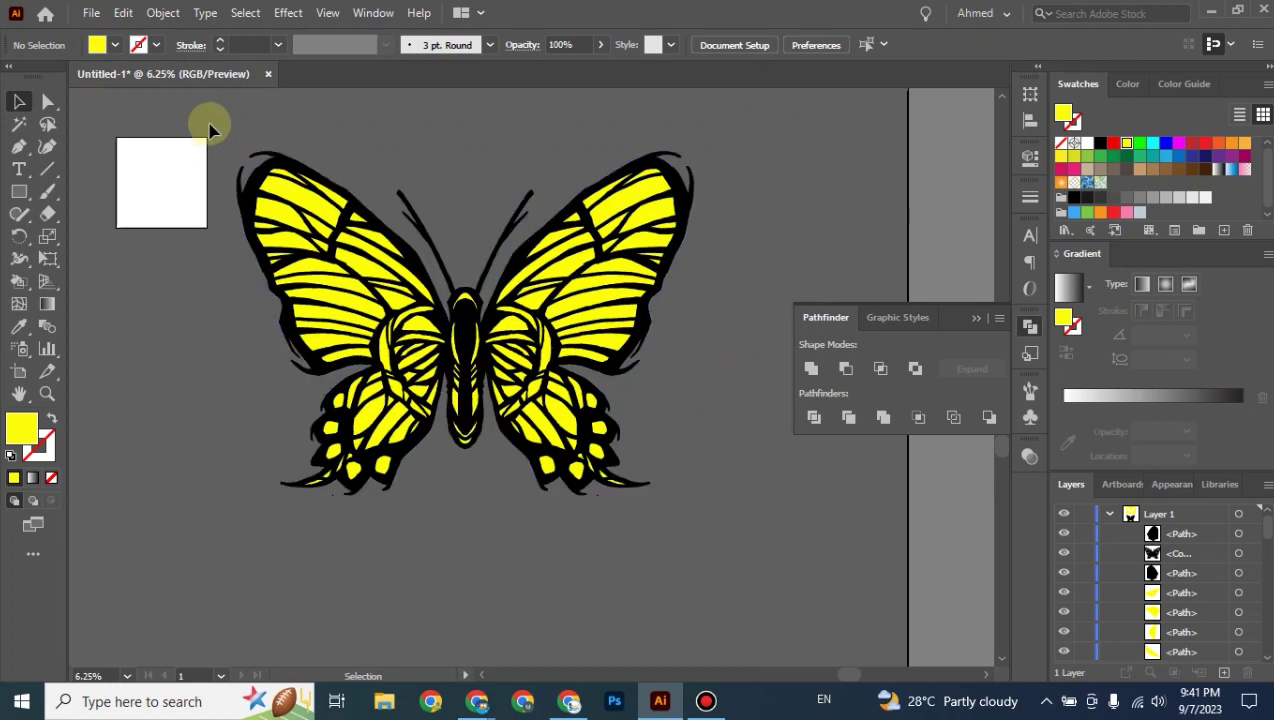
left_click_drag(212, 120, 768, 540)
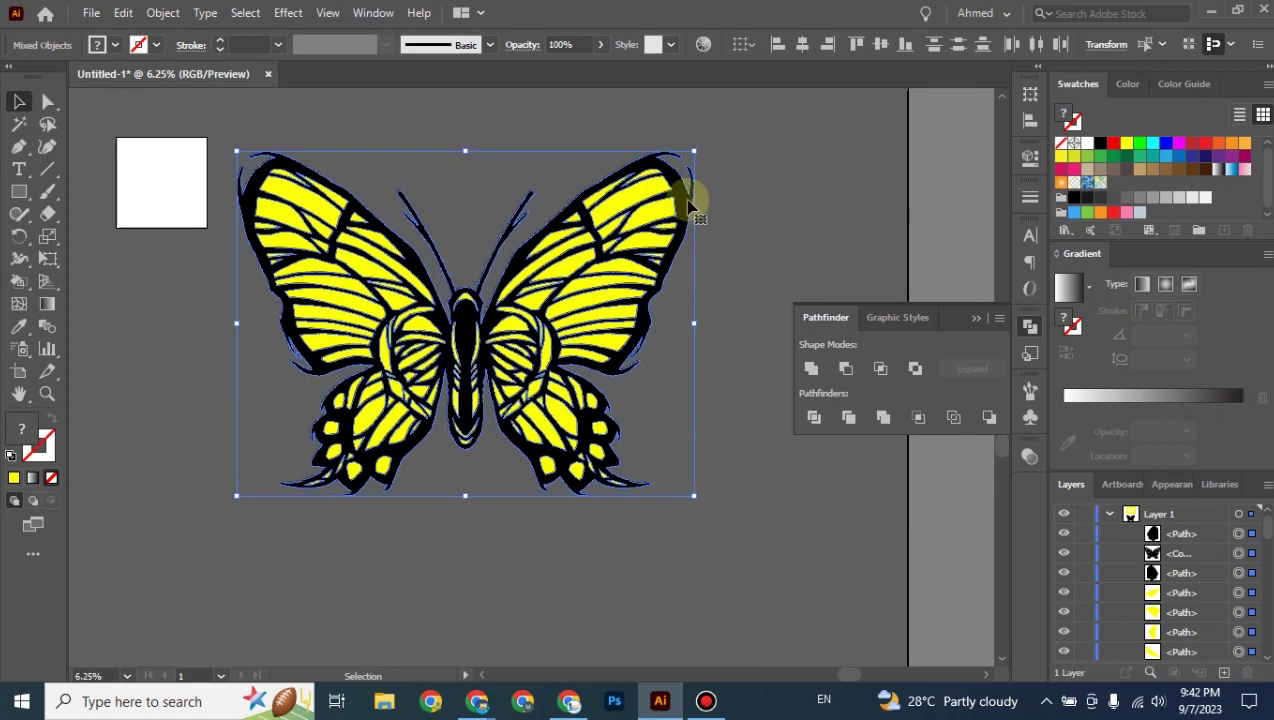
left_click_drag(695, 151, 566, 249)
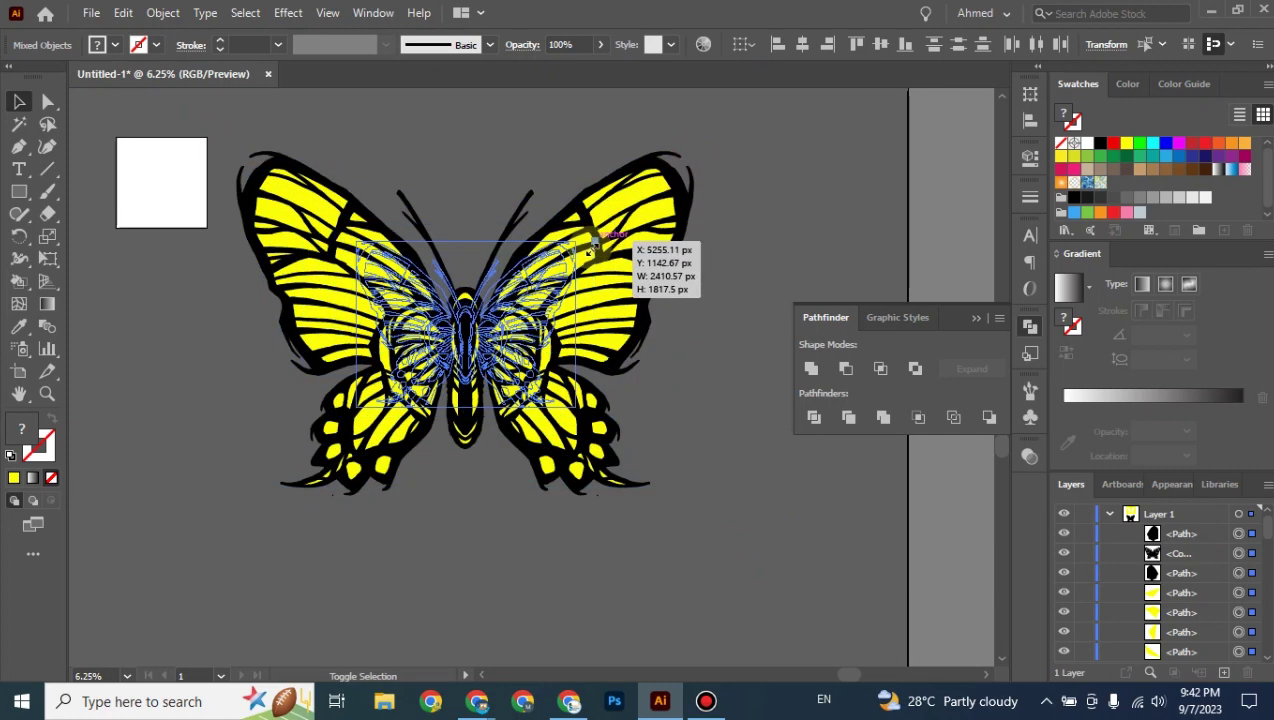
left_click(643, 341)
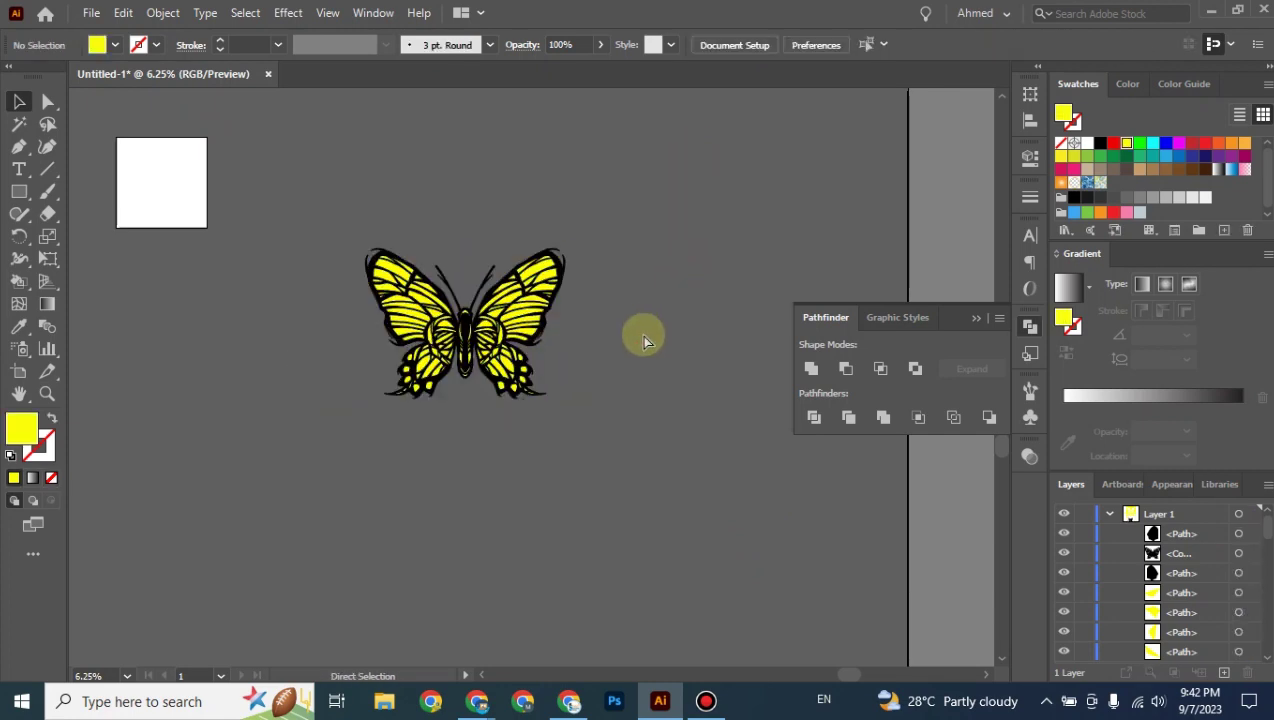
key("ctrl+plus")
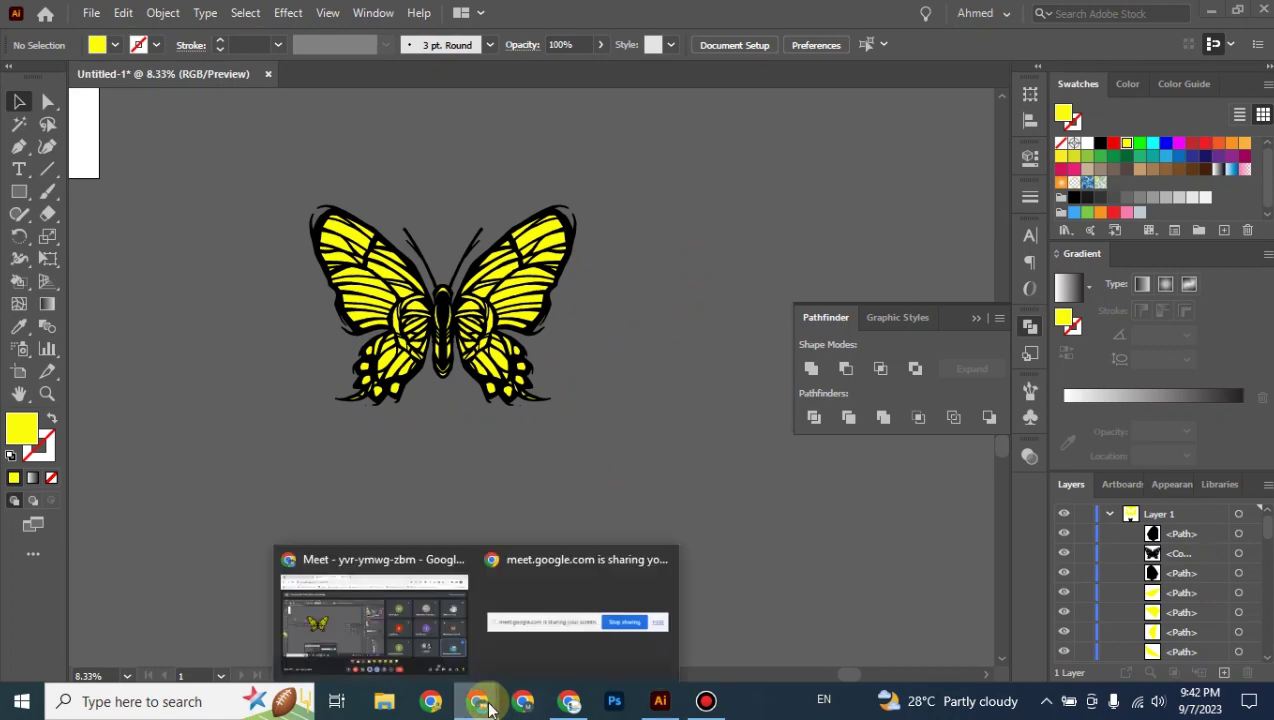
left_click(395, 642)
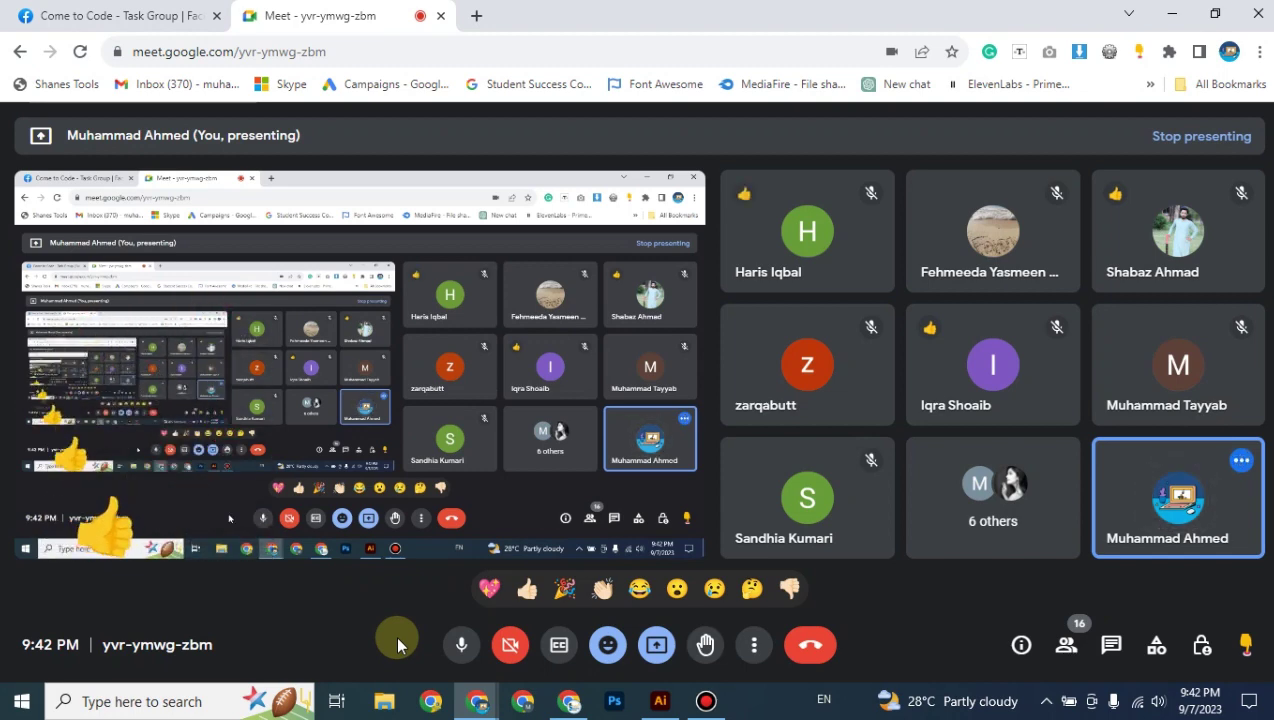
left_click(459, 646)
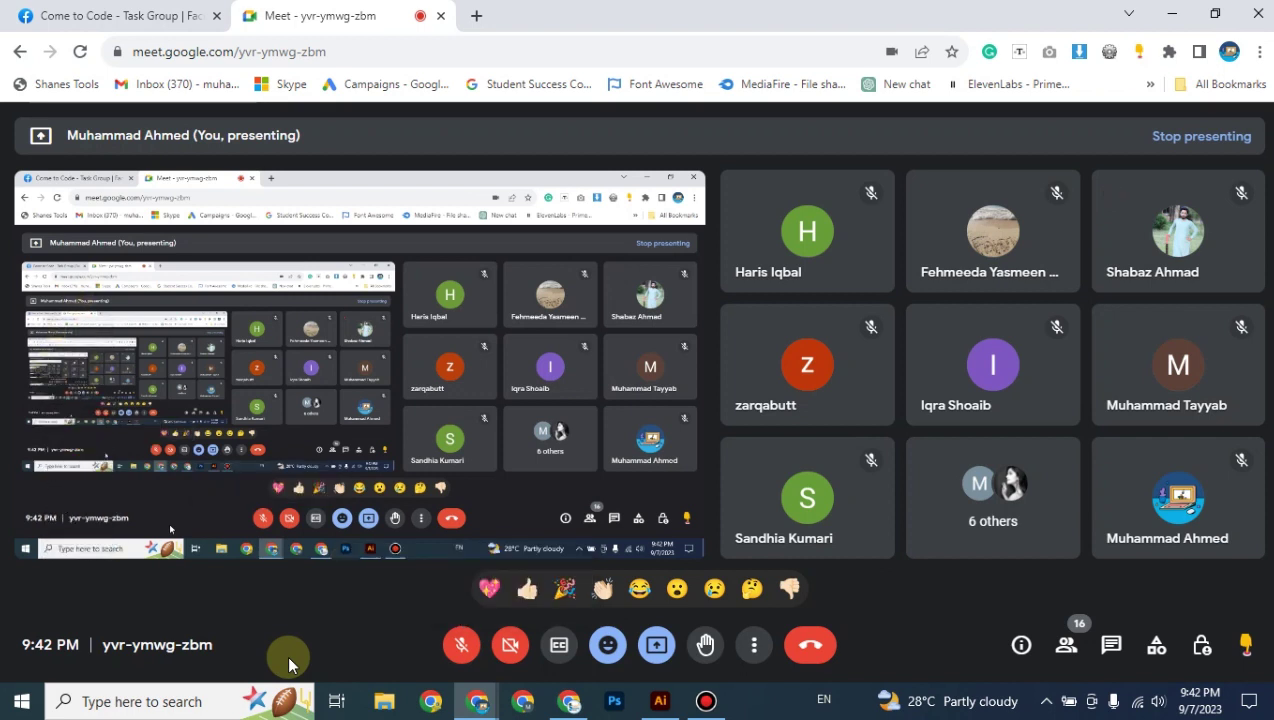
left_click(459, 643)
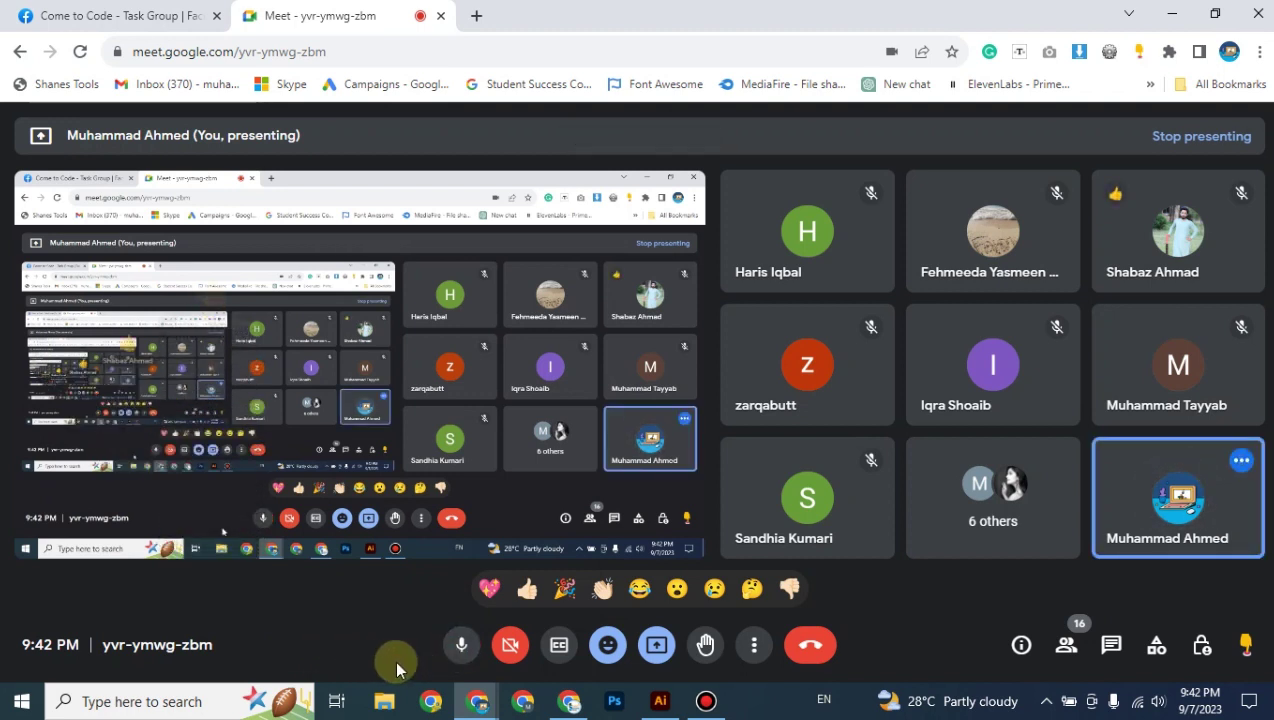
mouse_move(659, 701)
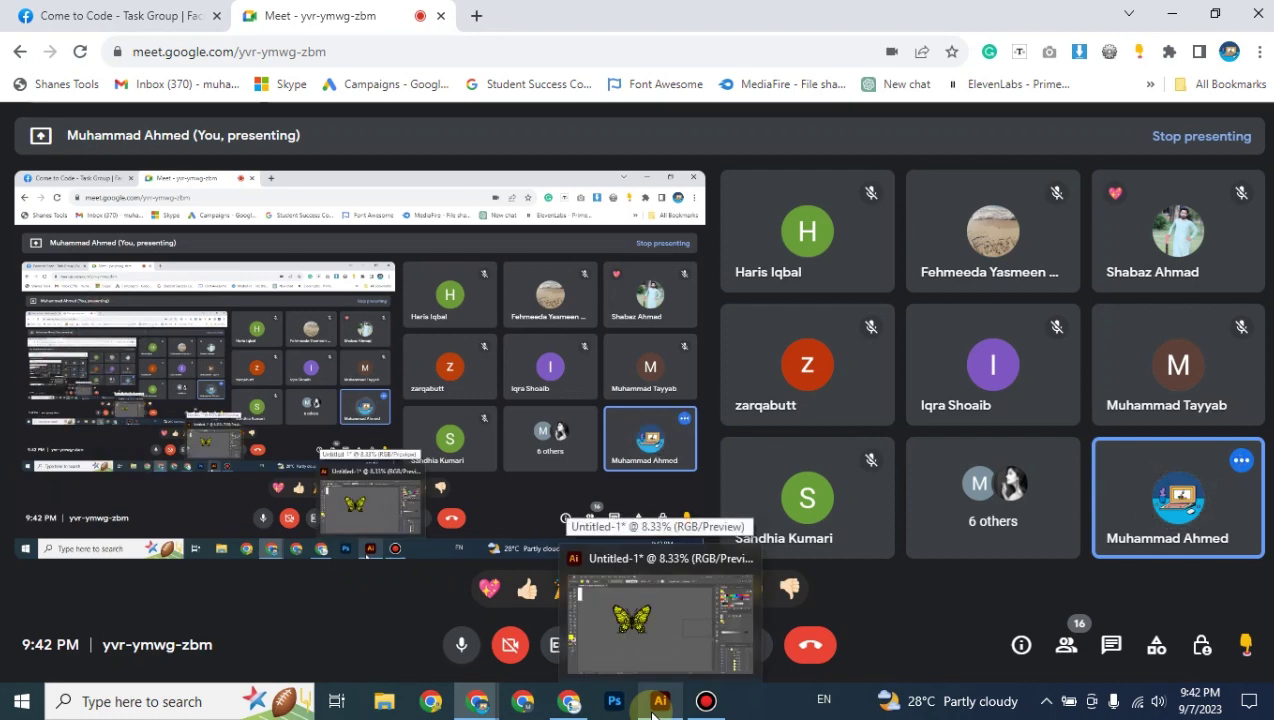
left_click(652, 708)
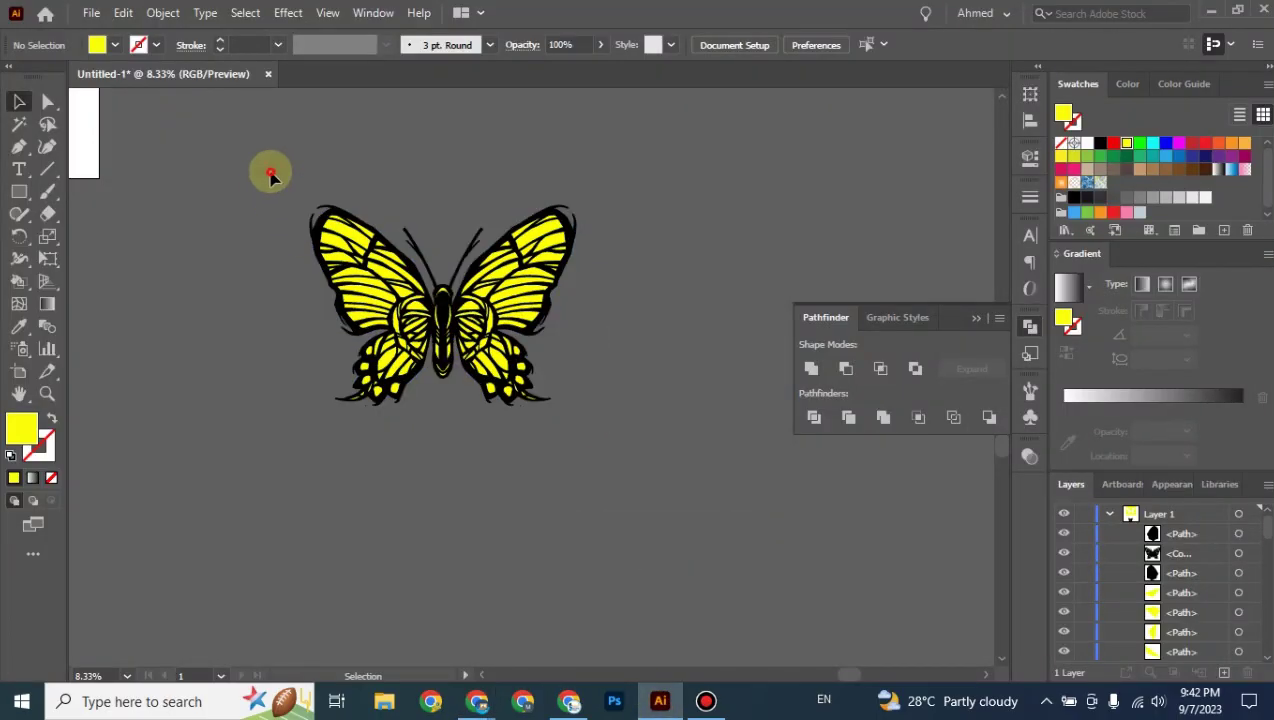
Combine all the butterfly paths into one compound path with Ctrl+8.
key("ctrl+a")
key("ctrl+8")
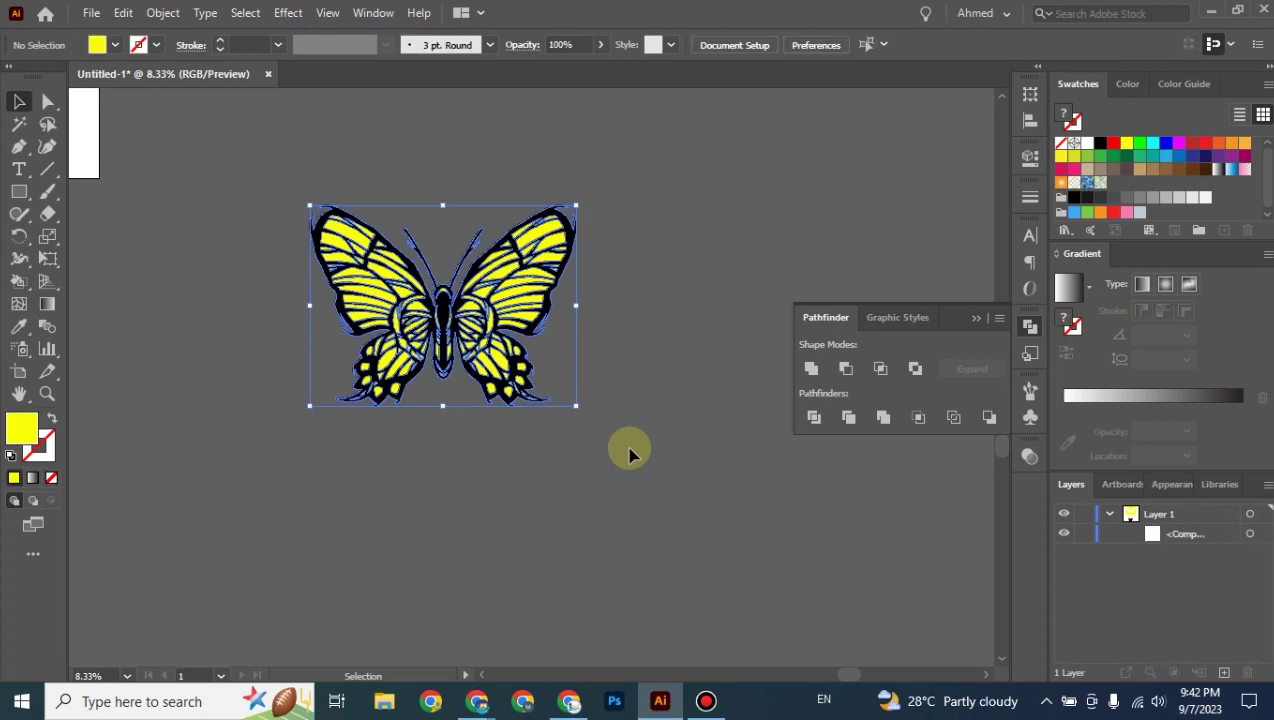
left_click(627, 450)
Delete the leftover yellow compound path beside the artboard.
left_click_drag(285, 231, 593, 510)
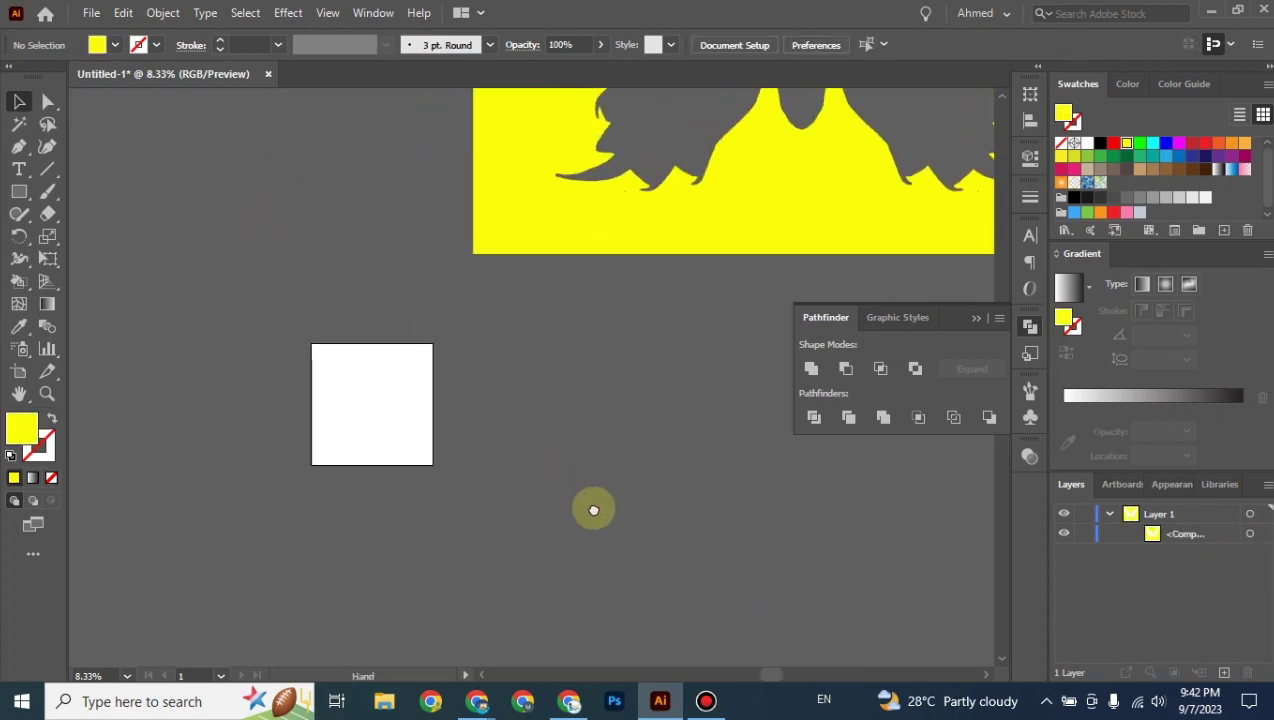
left_click(612, 247)
key("Delete")
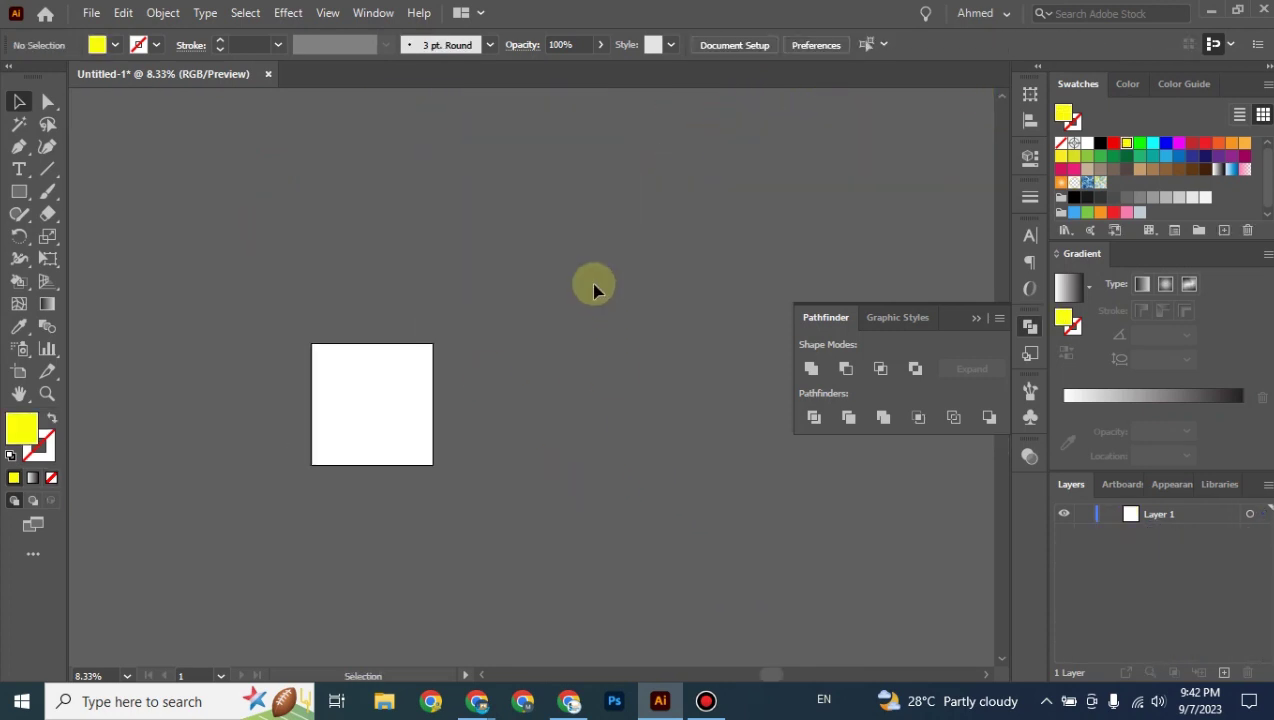
Place 21-Image Tracing.jpg as a linked image at full size on the canvas.
left_click(91, 12)
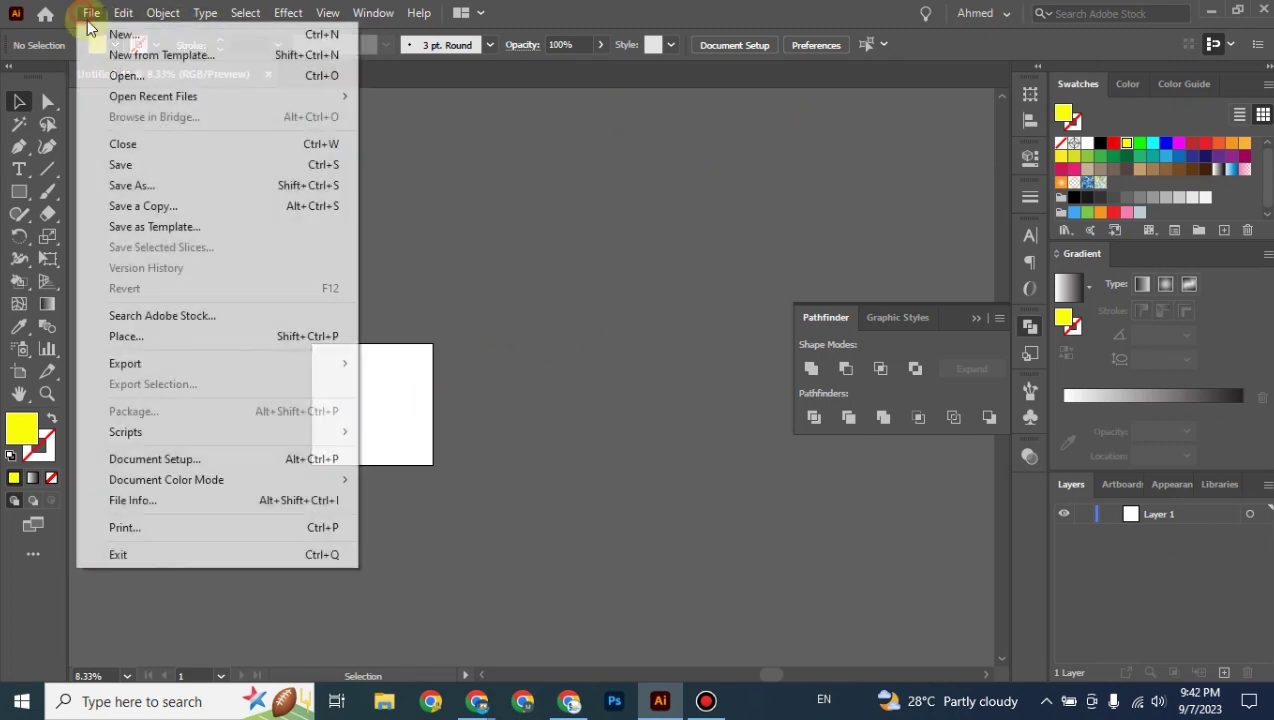
left_click(142, 336)
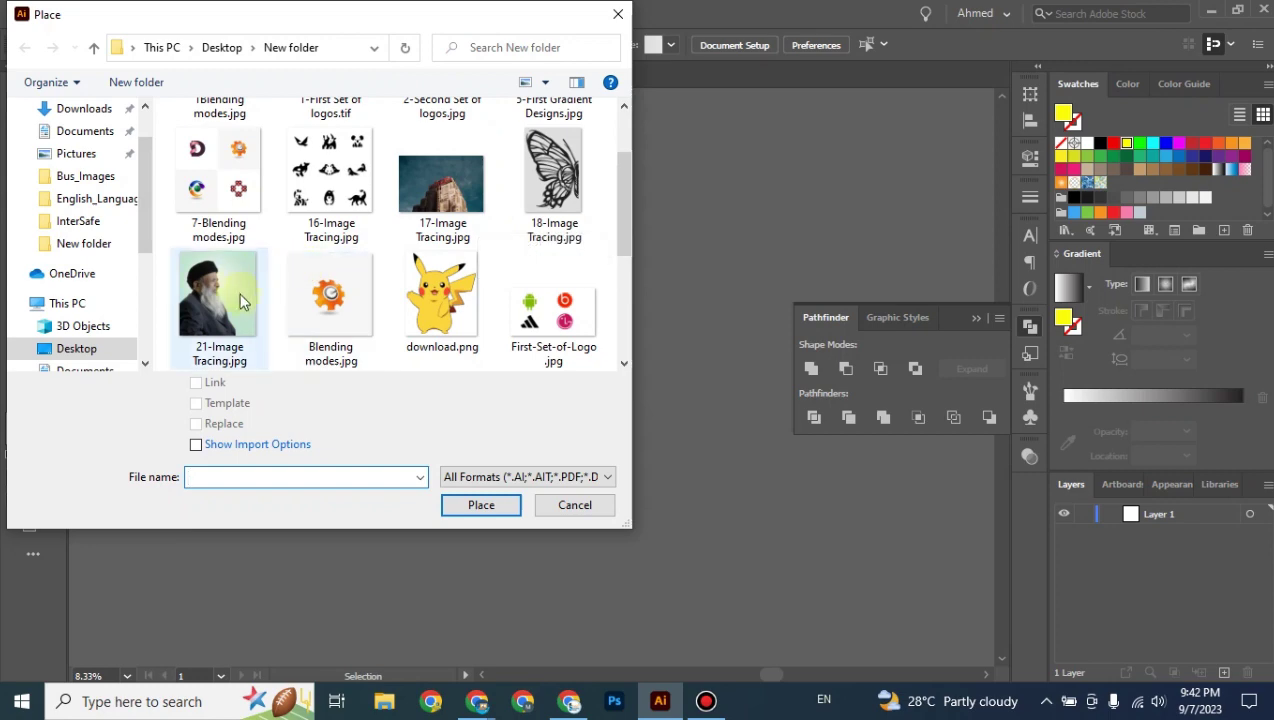
left_click(240, 308)
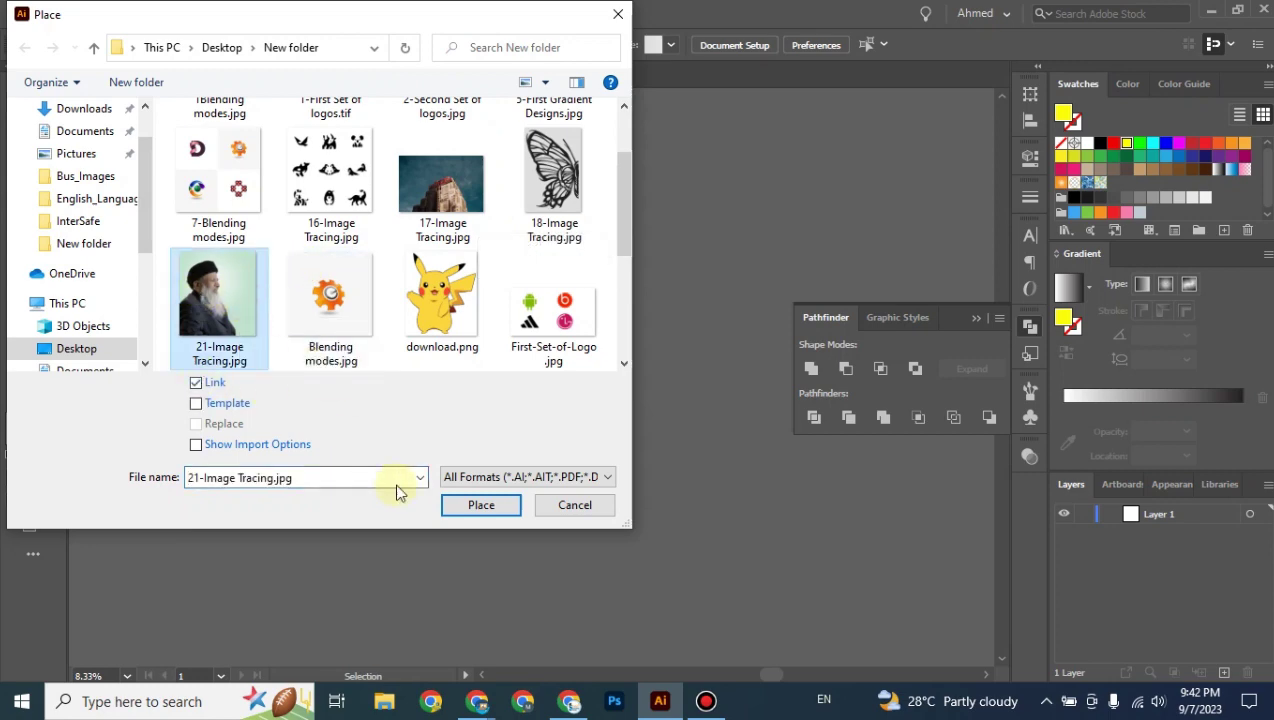
left_click(481, 506)
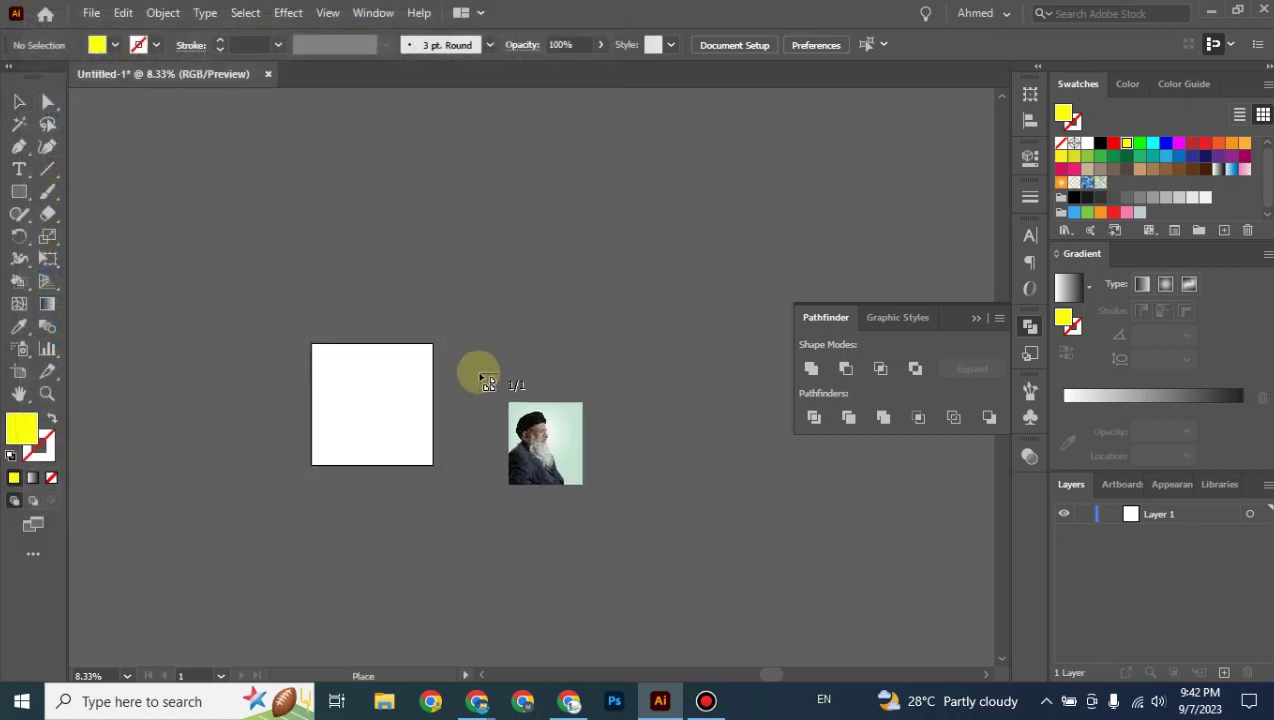
left_click(433, 291)
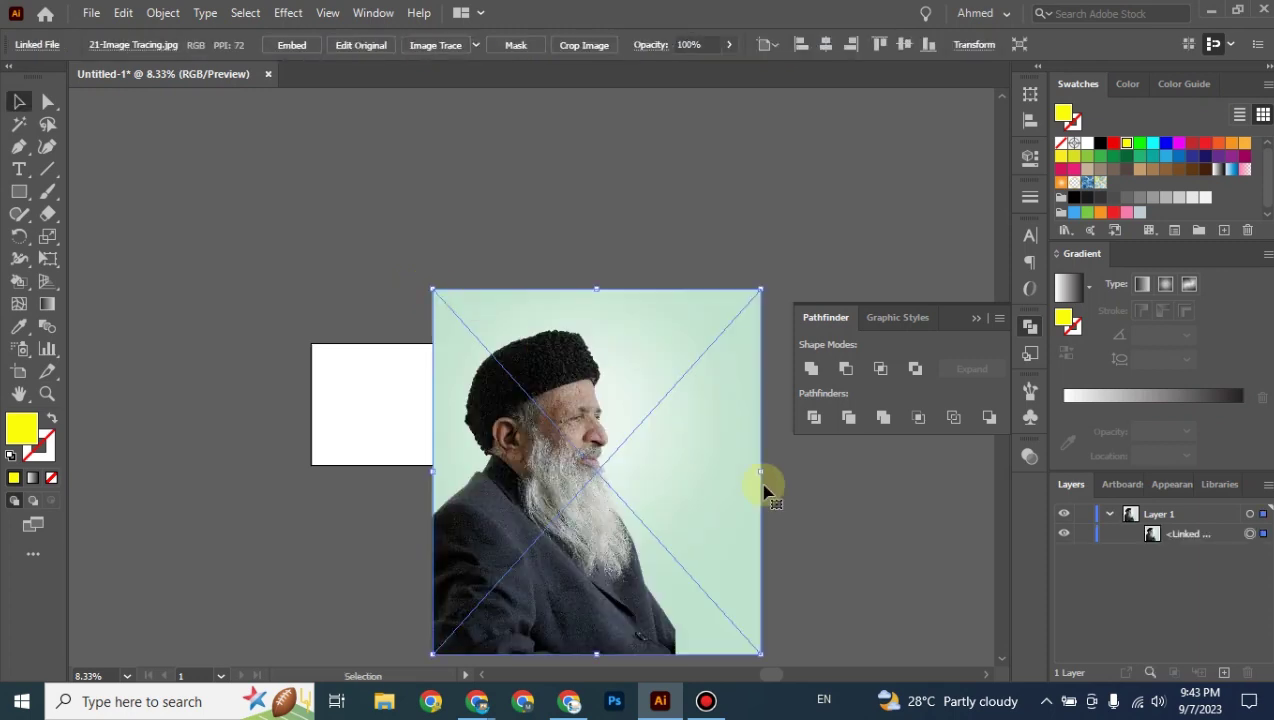
left_click_drag(816, 517, 741, 387)
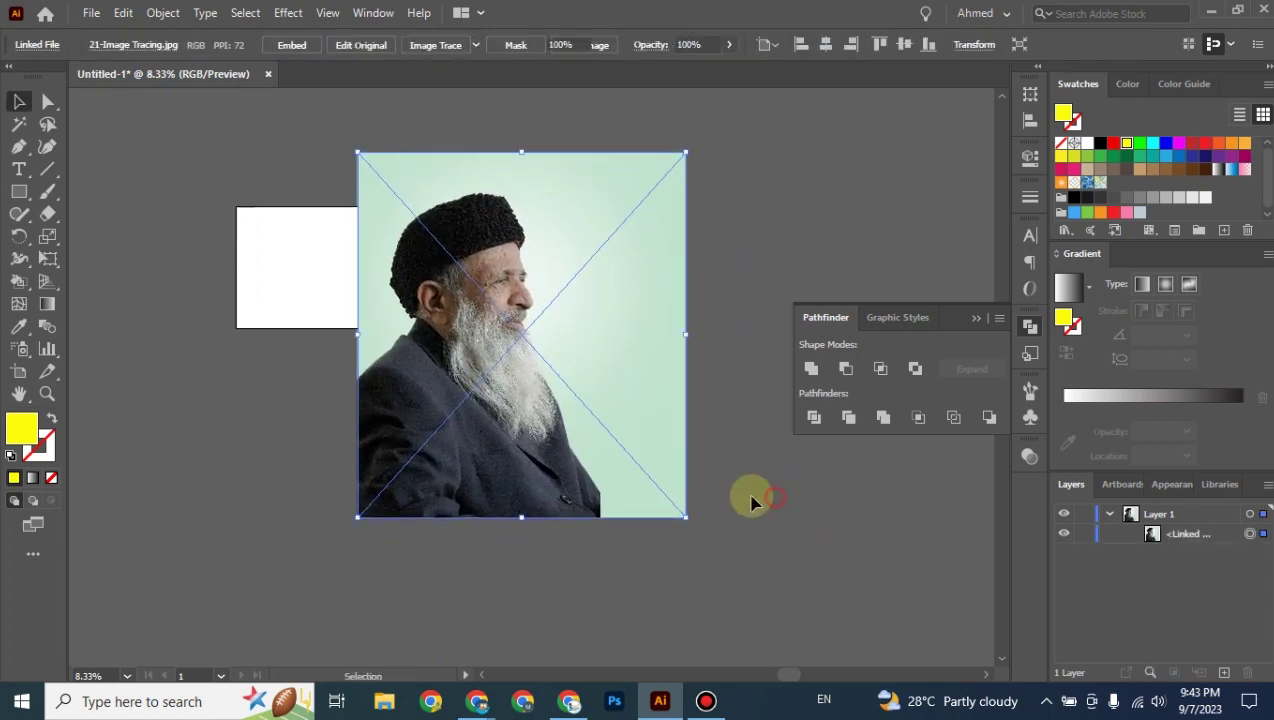
Image Trace the portrait, accept the slow-trace warning, and open the Image Trace panel.
left_click(428, 52)
left_click(630, 380)
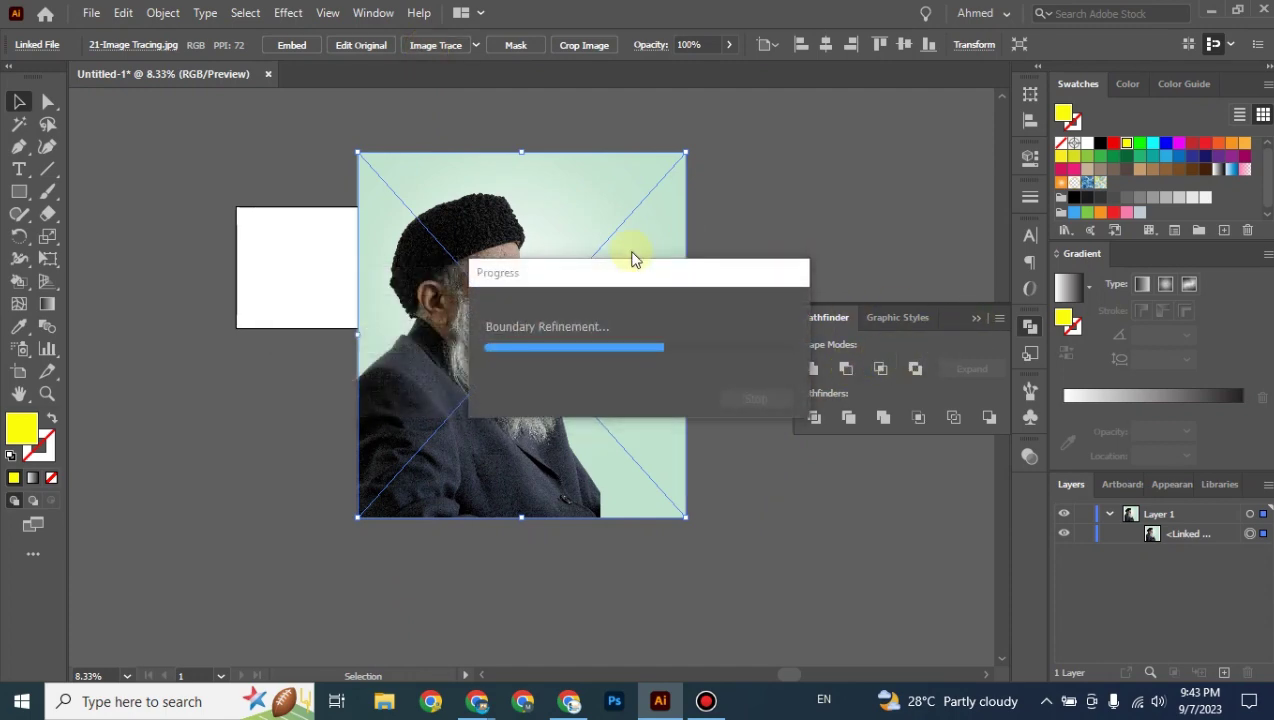
left_click(975, 319)
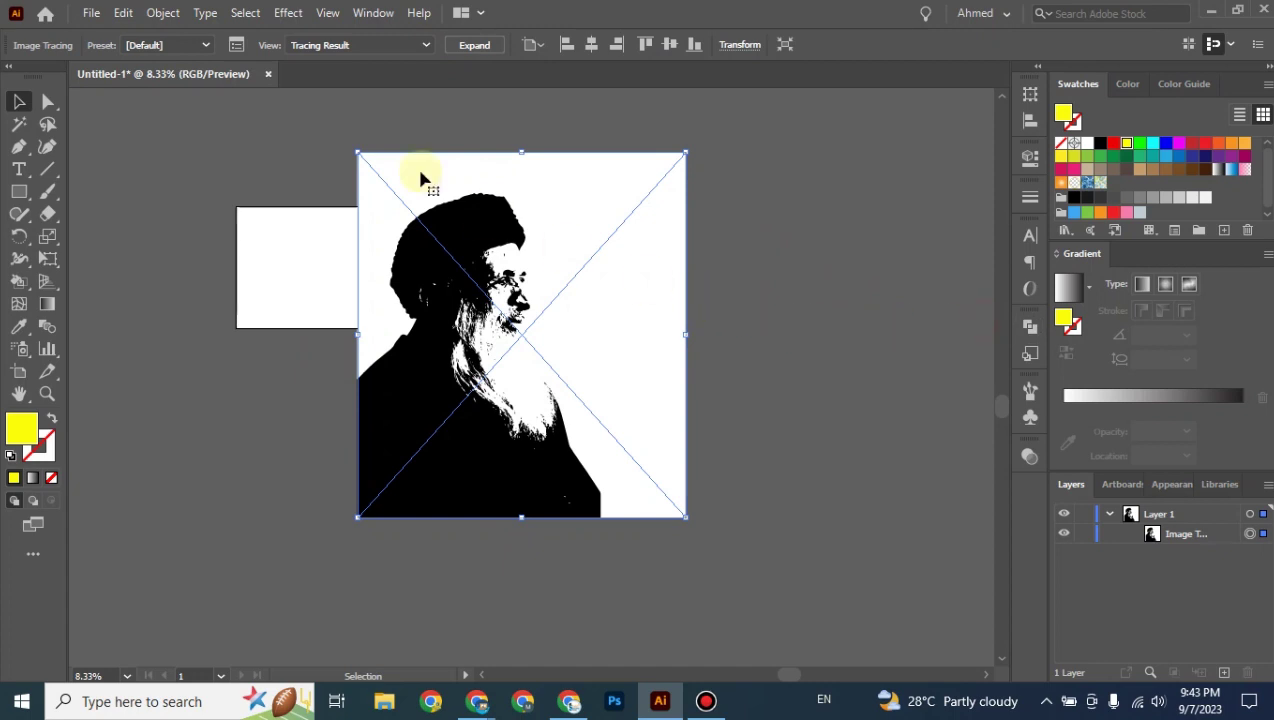
left_click(235, 45)
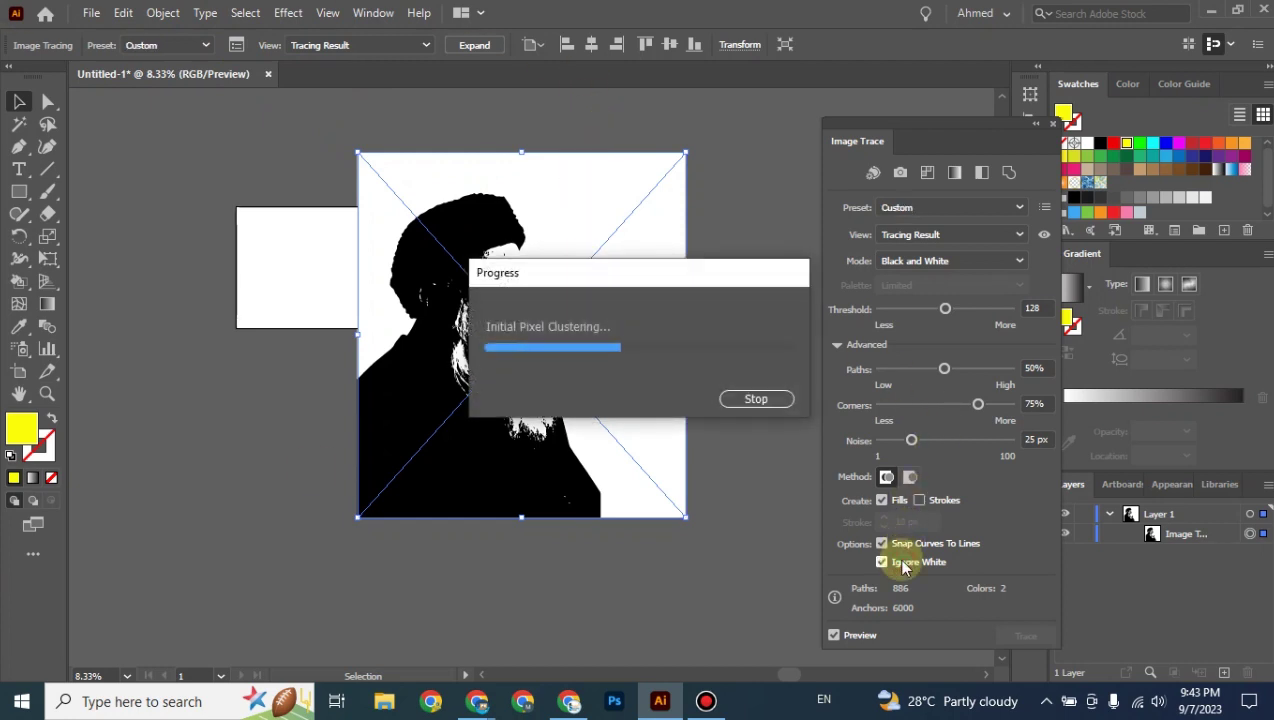
Raise the trace Noise to 100 px and inspect the traced silhouette.
left_click(646, 597)
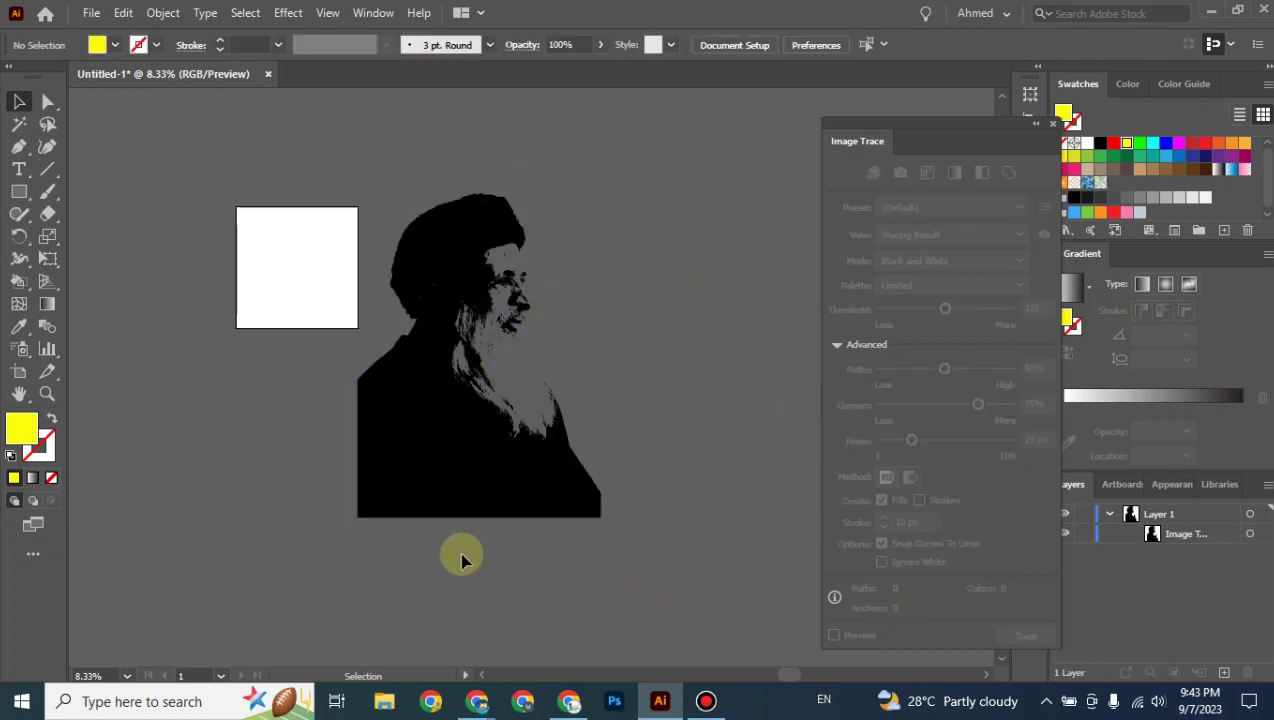
left_click_drag(461, 555, 495, 560)
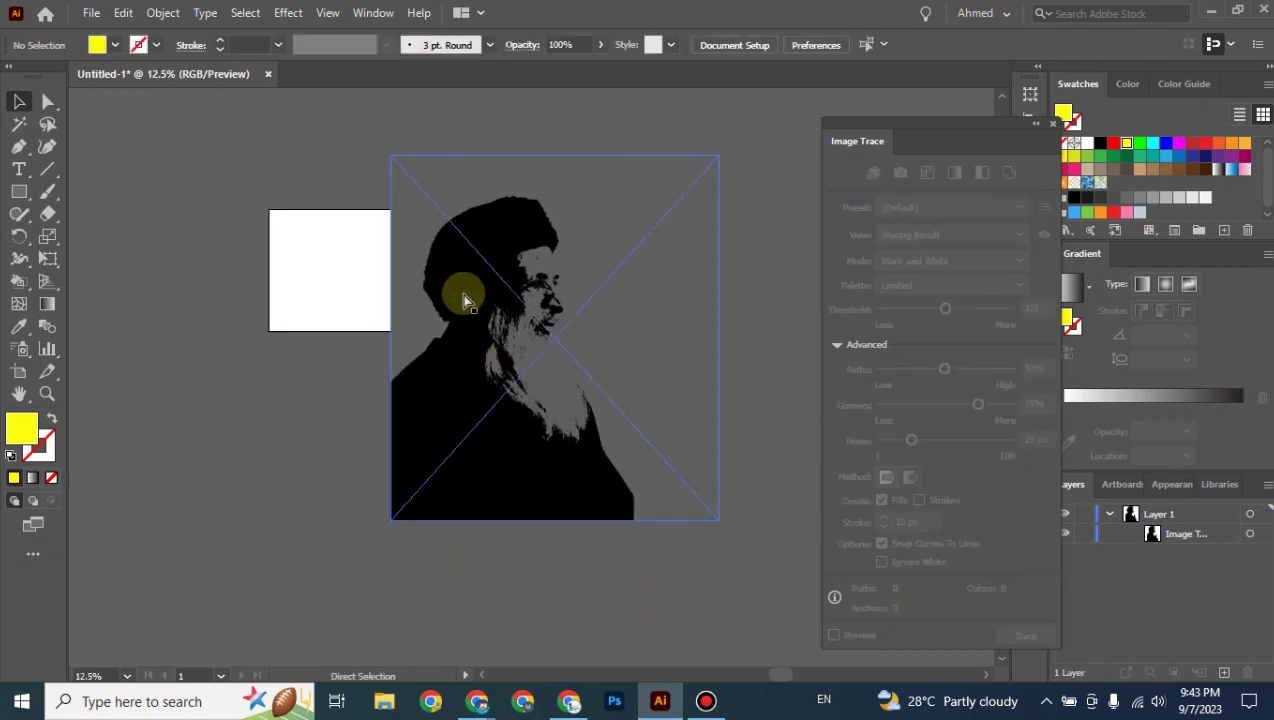
scroll(465, 300, "up", 1)
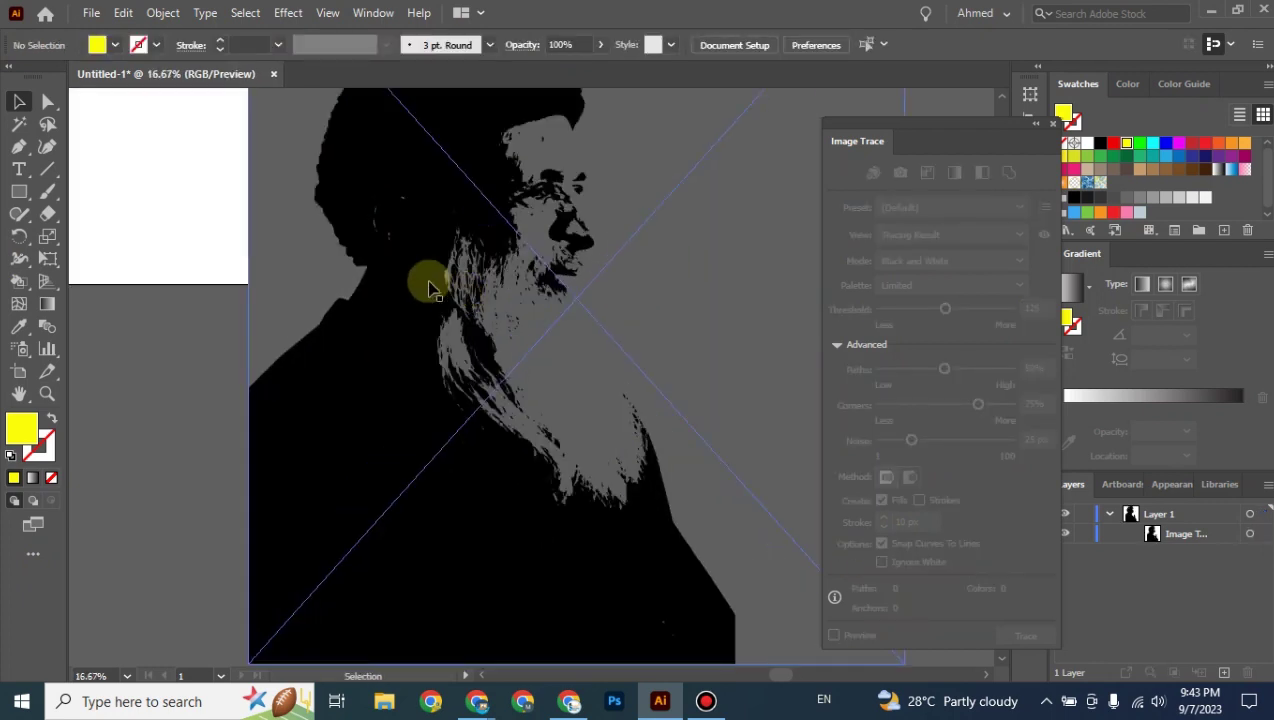
left_click(570, 432)
left_click_drag(917, 441, 1022, 456)
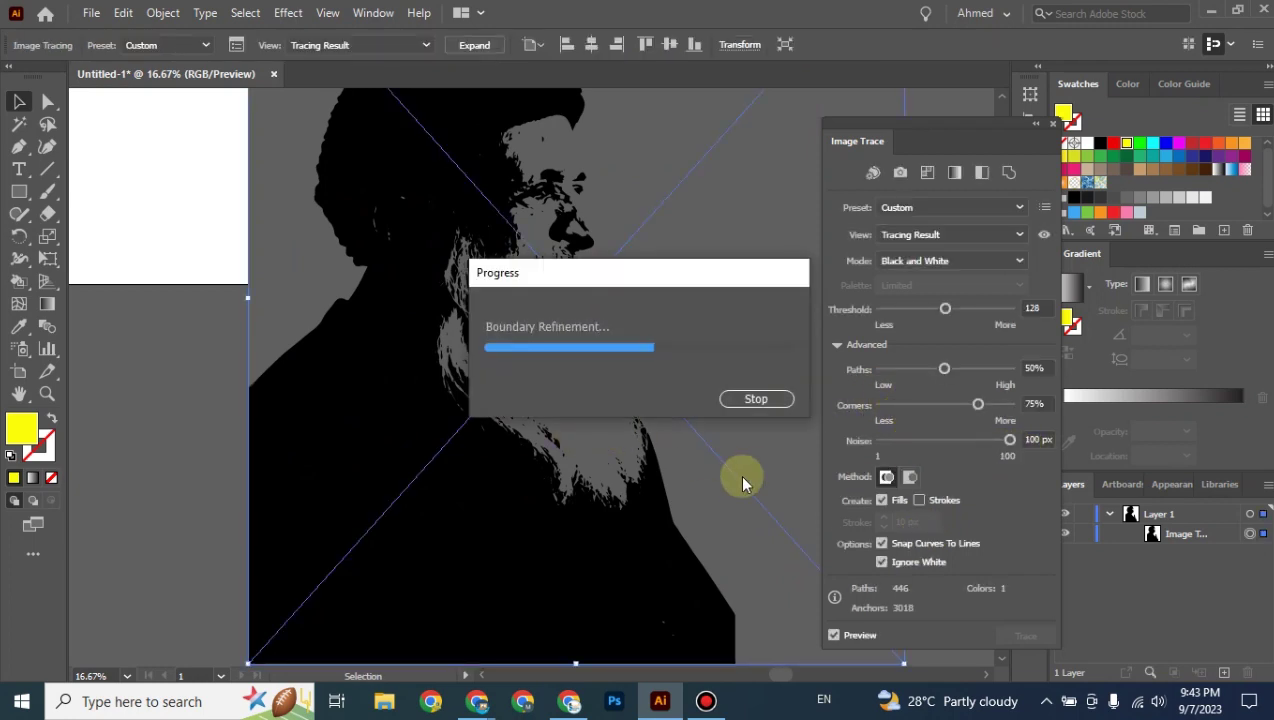
left_click_drag(580, 478, 594, 275)
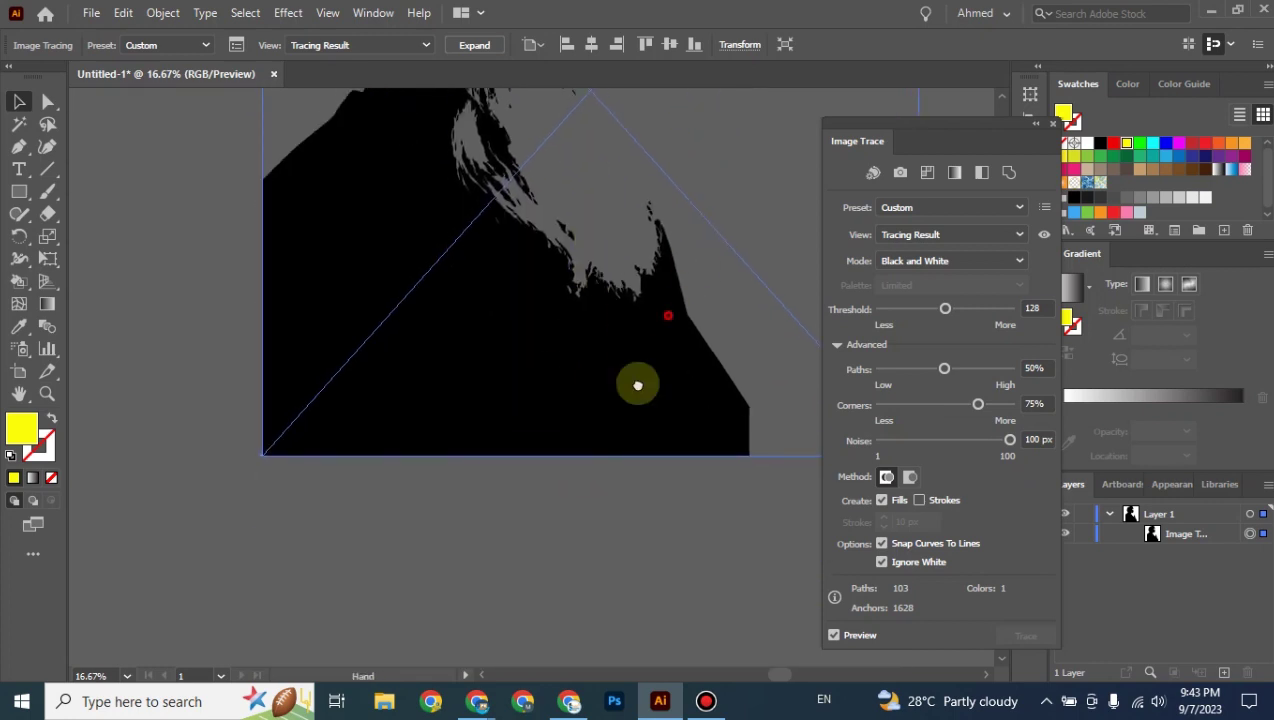
left_click_drag(637, 381, 529, 660)
mouse_move(685, 219)
left_mouse_down()
mouse_move(663, 473)
mouse_move(705, 318)
left_mouse_up()
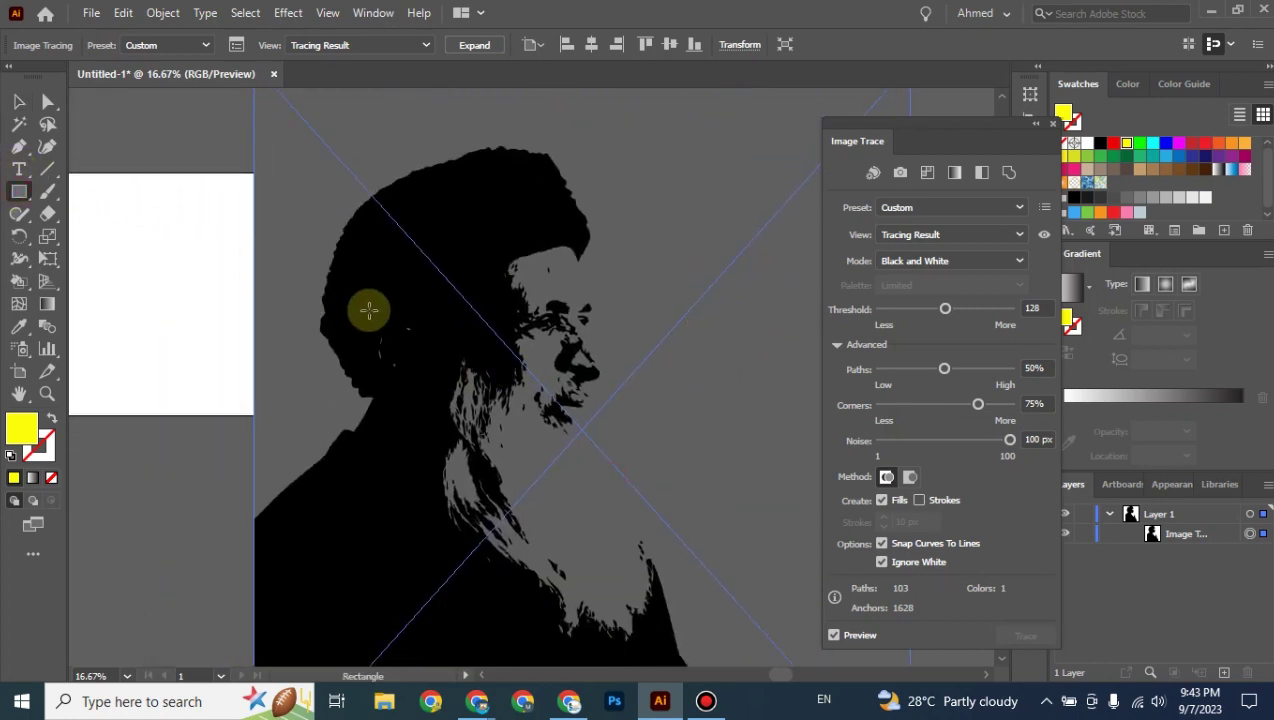
Draw a small black rectangle over the portrait's head and select it with the trace.
left_click_drag(369, 310, 425, 377)
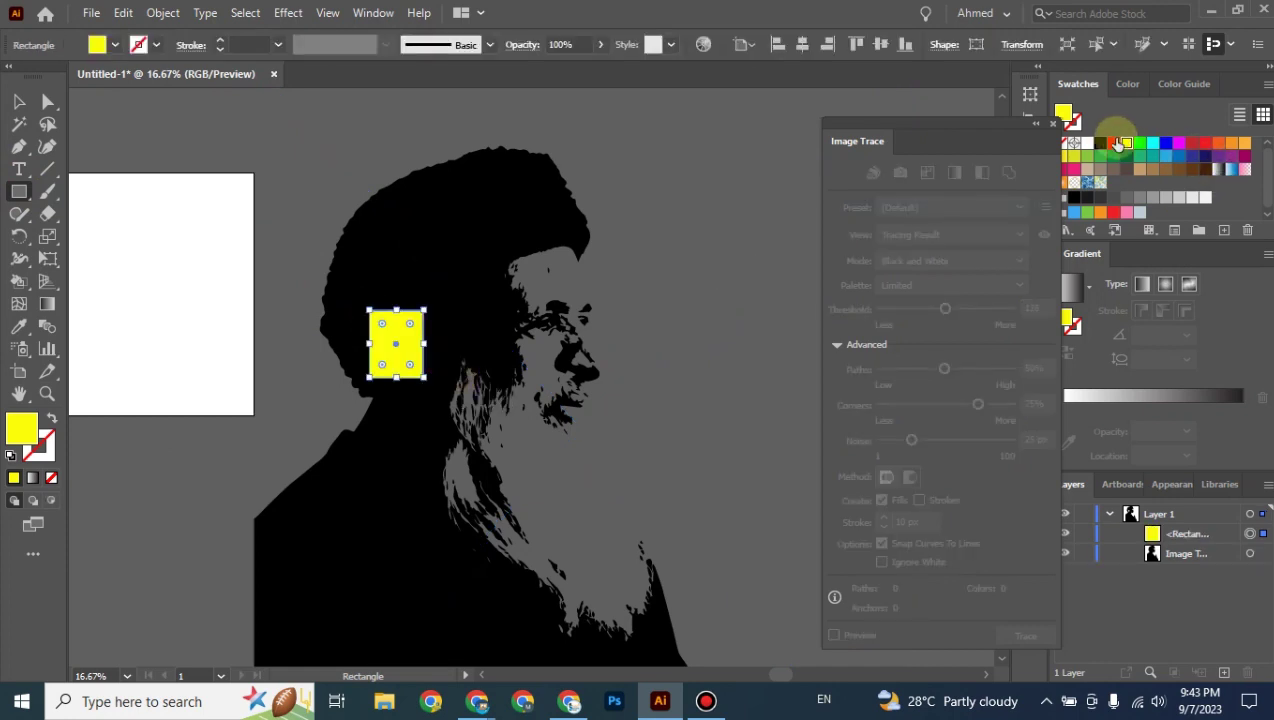
left_click(1100, 143)
left_click(19, 101)
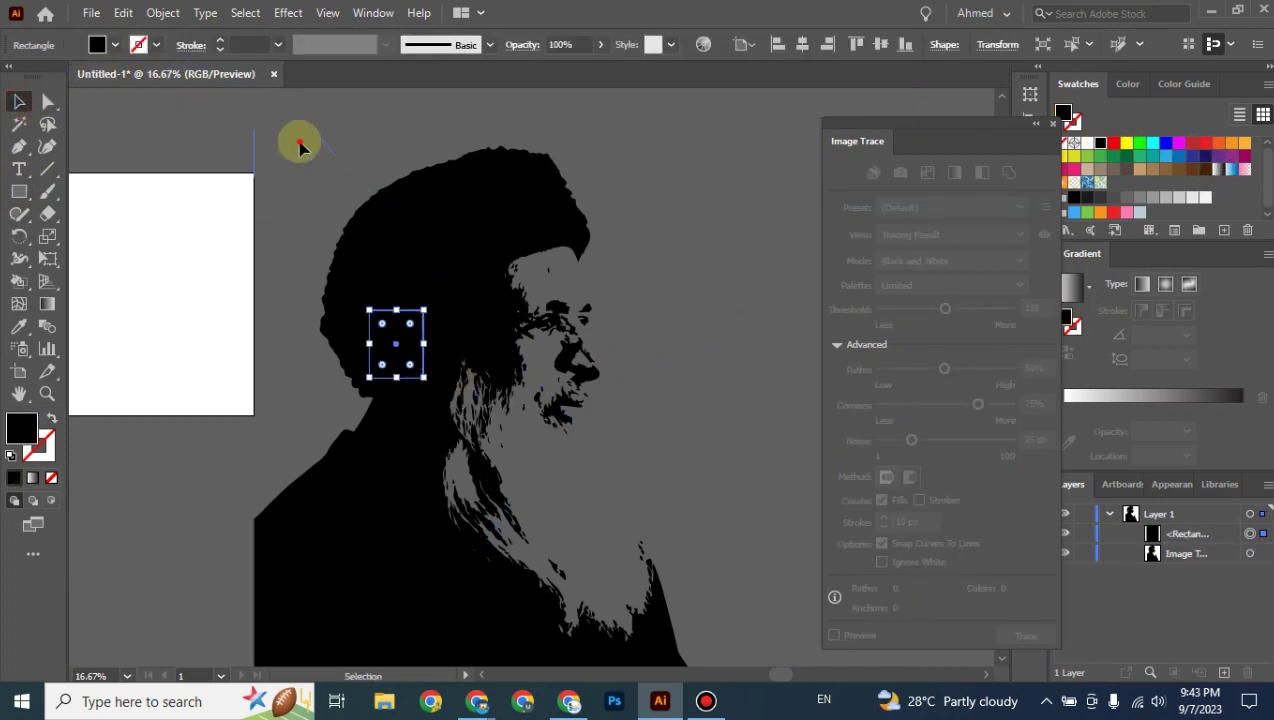
left_click(300, 147)
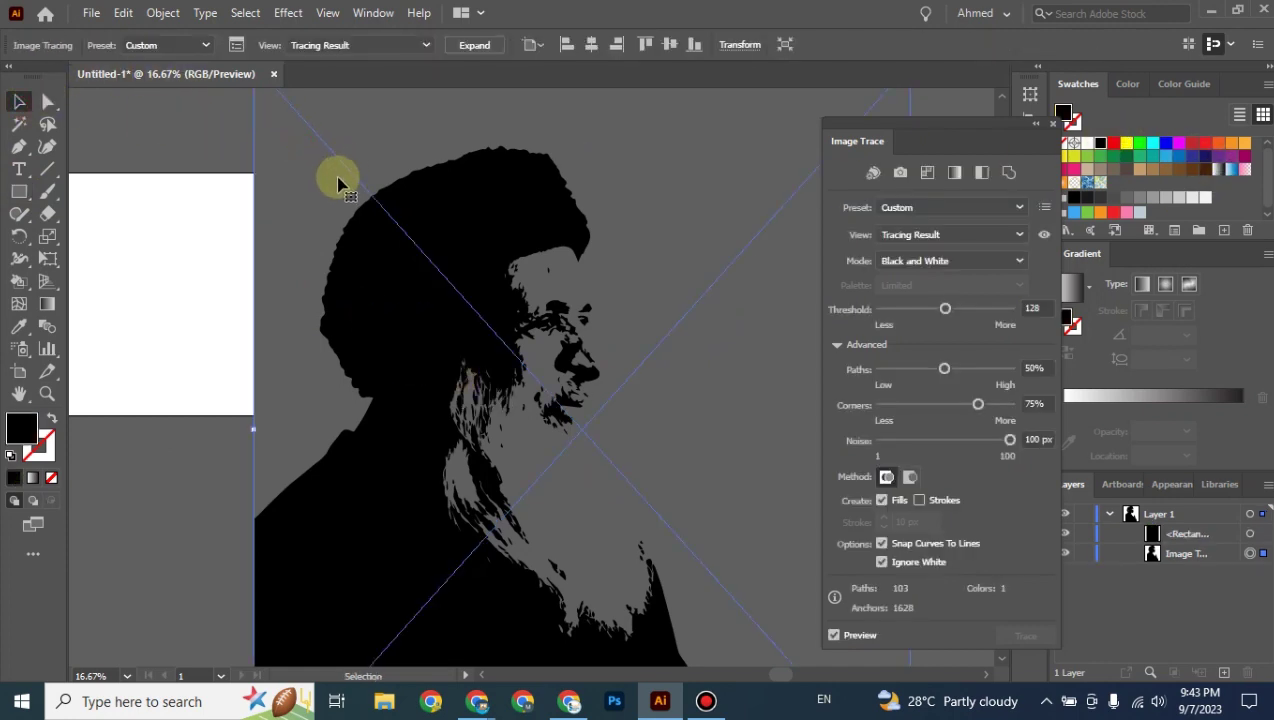
left_click(405, 330)
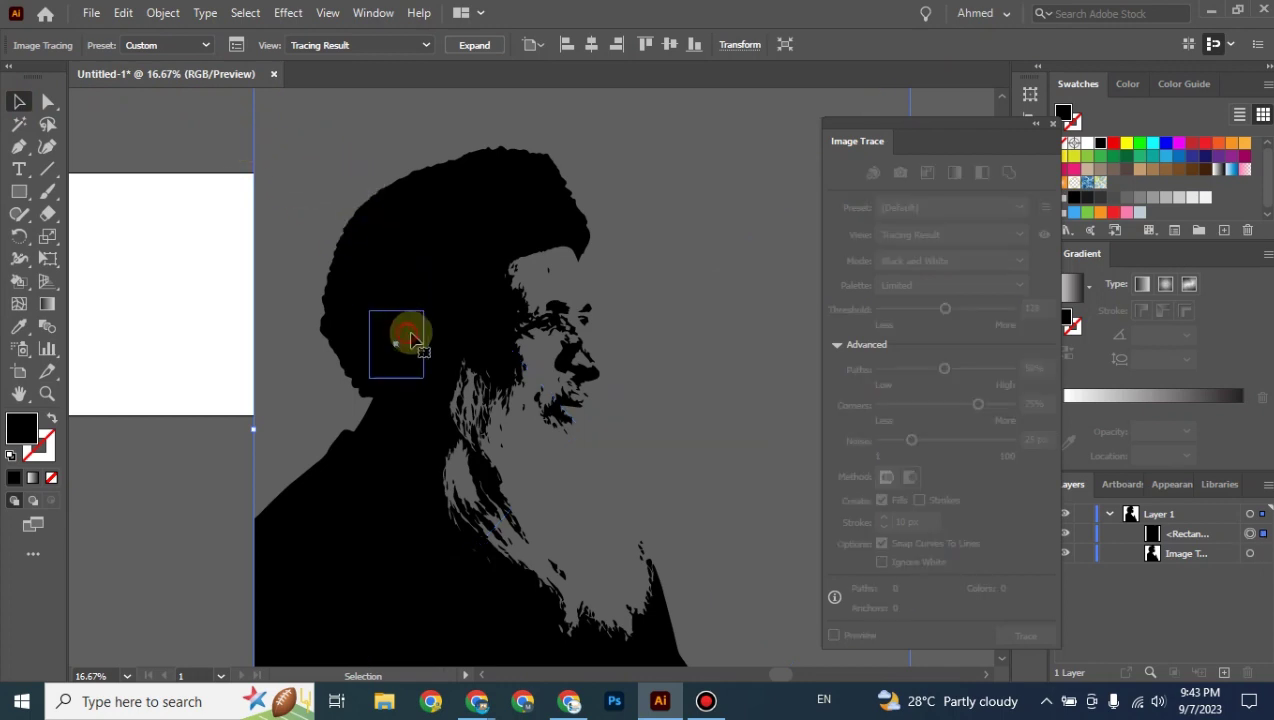
left_click(447, 277, "shift")
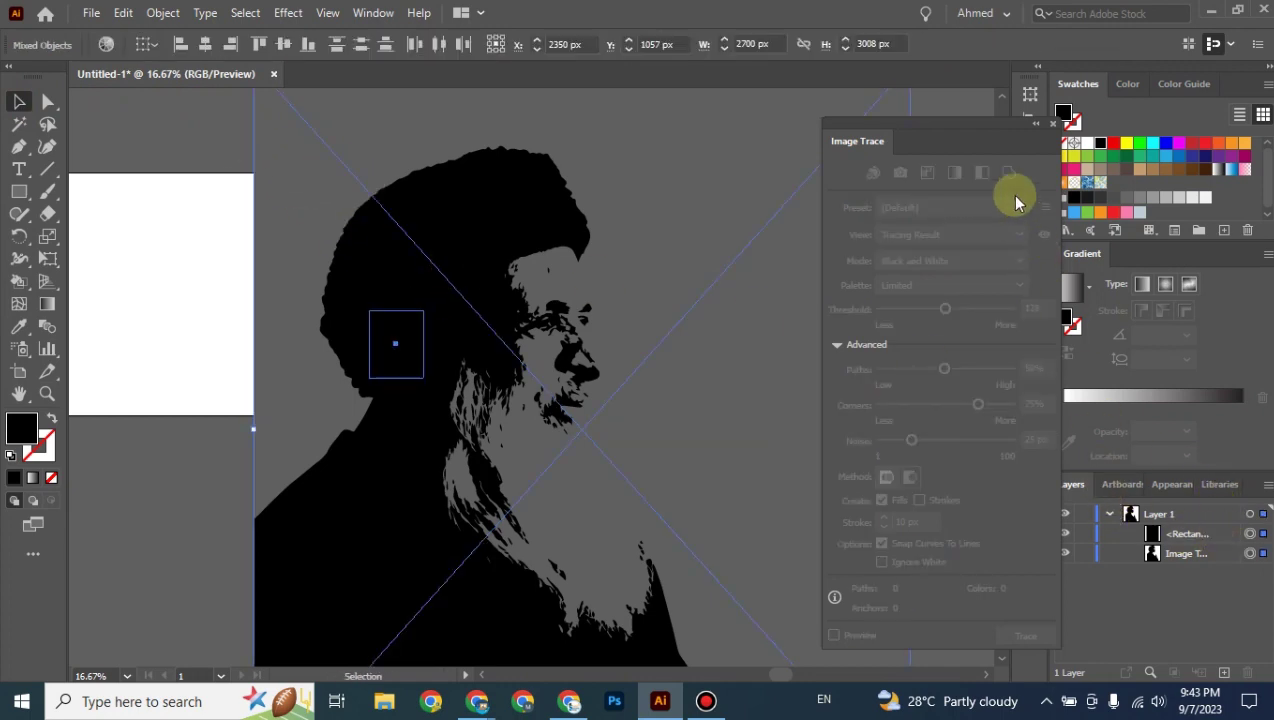
Try uniting the rectangle with the live trace in Pathfinder, then zoom out.
left_click_drag(981, 128, 803, 138)
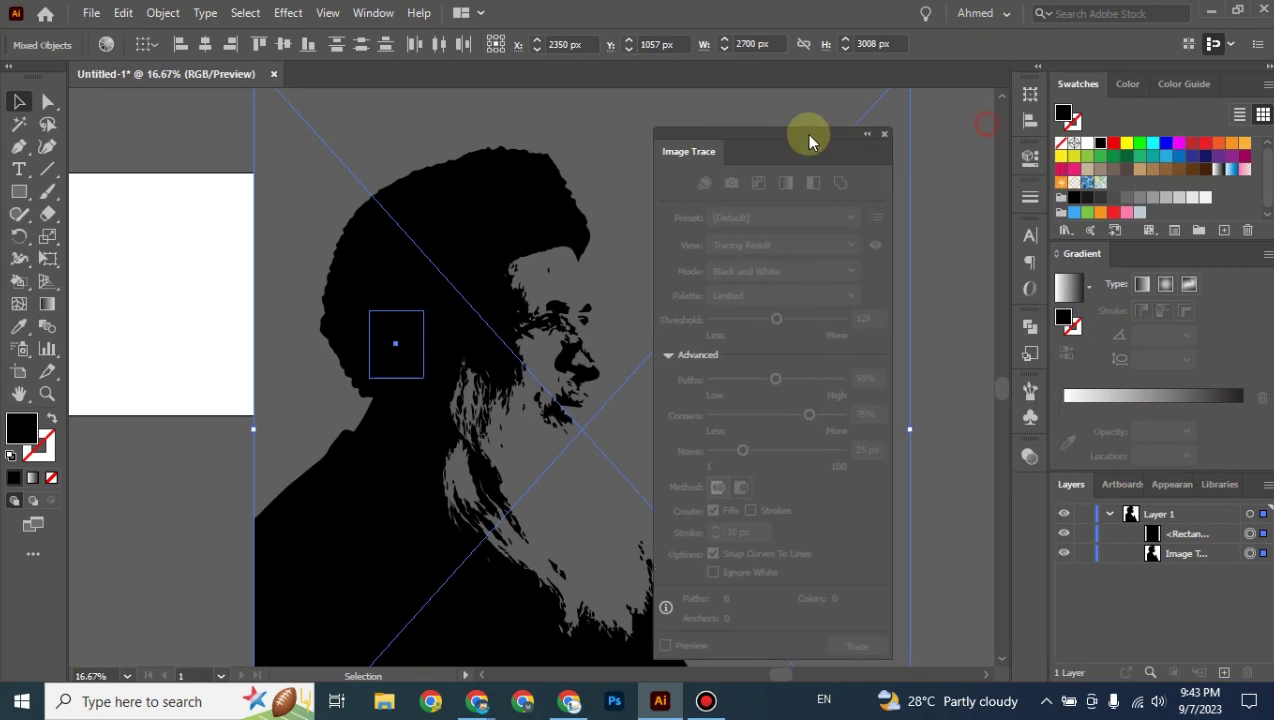
left_click(1030, 328)
left_click(811, 371)
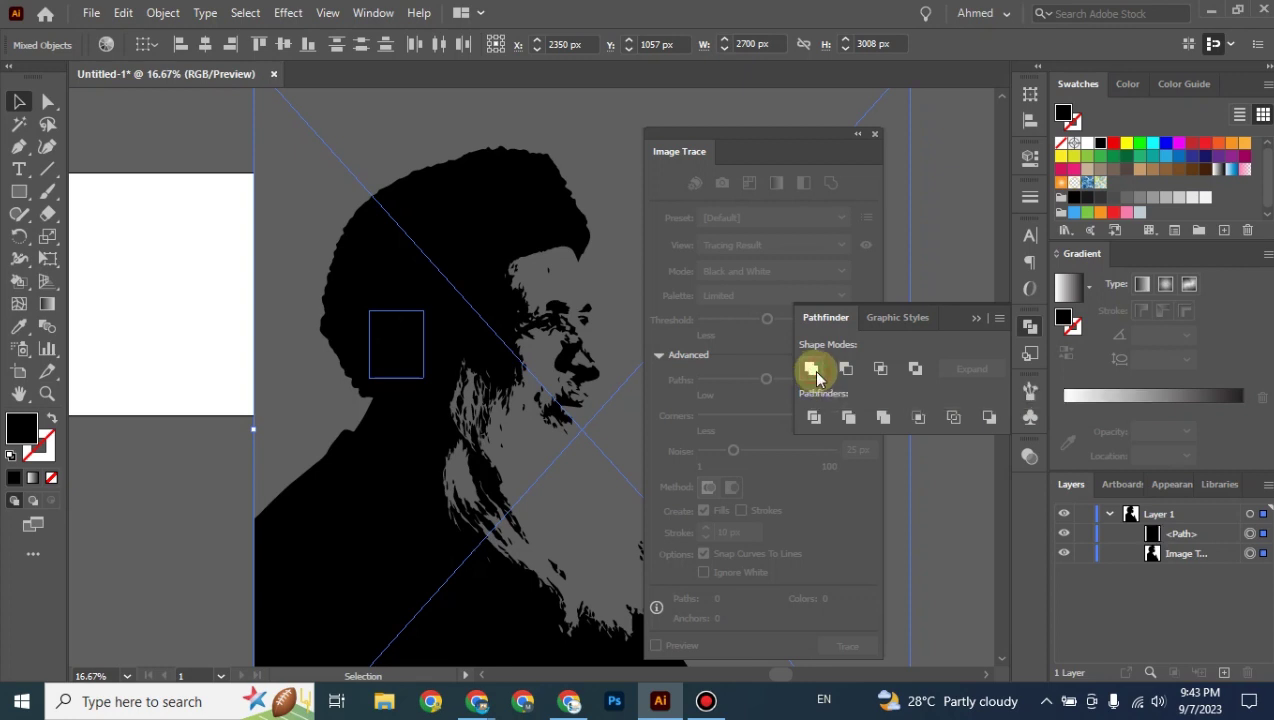
left_click(1250, 533)
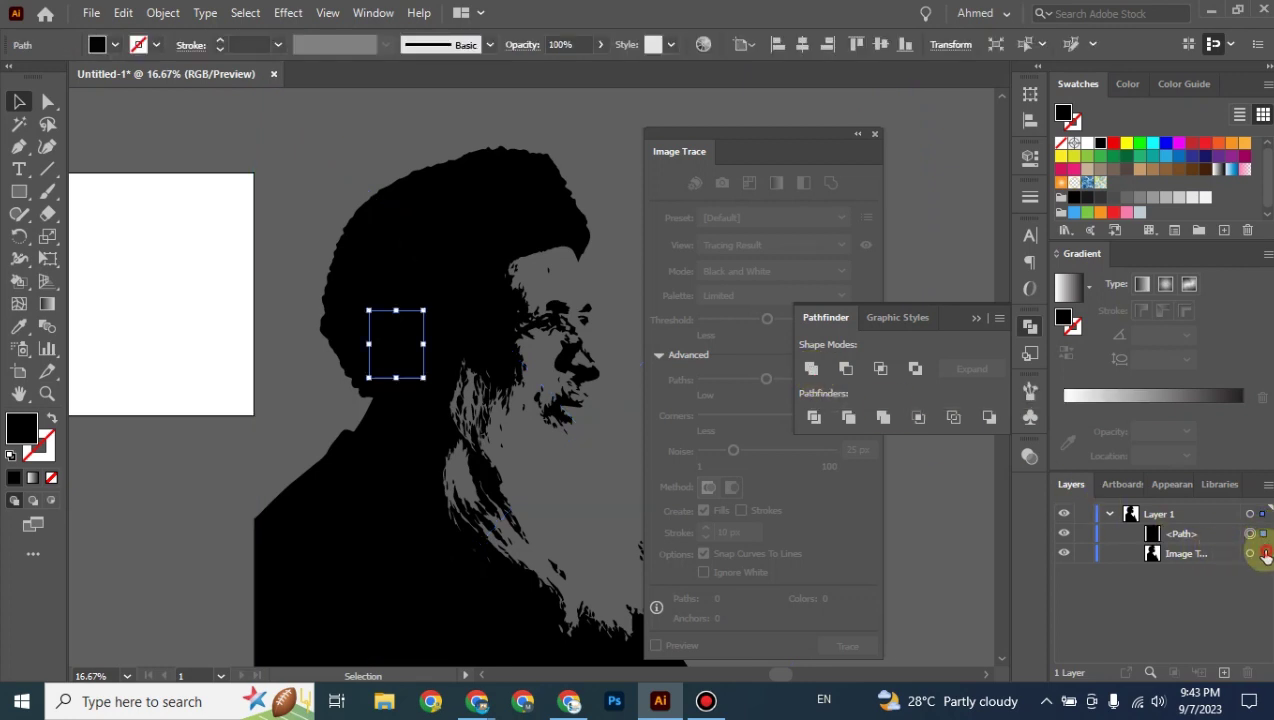
left_click(1250, 553, "shift")
left_click(813, 370)
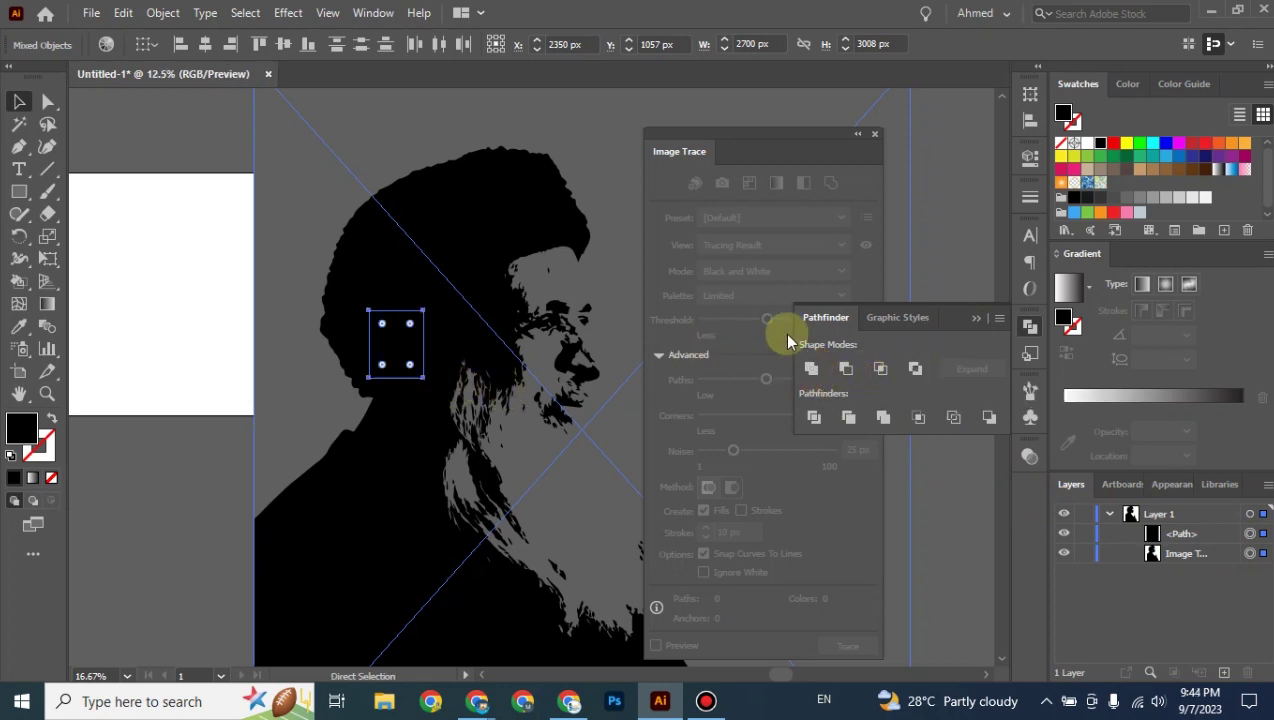
key("ctrl+minus")
left_click(976, 320)
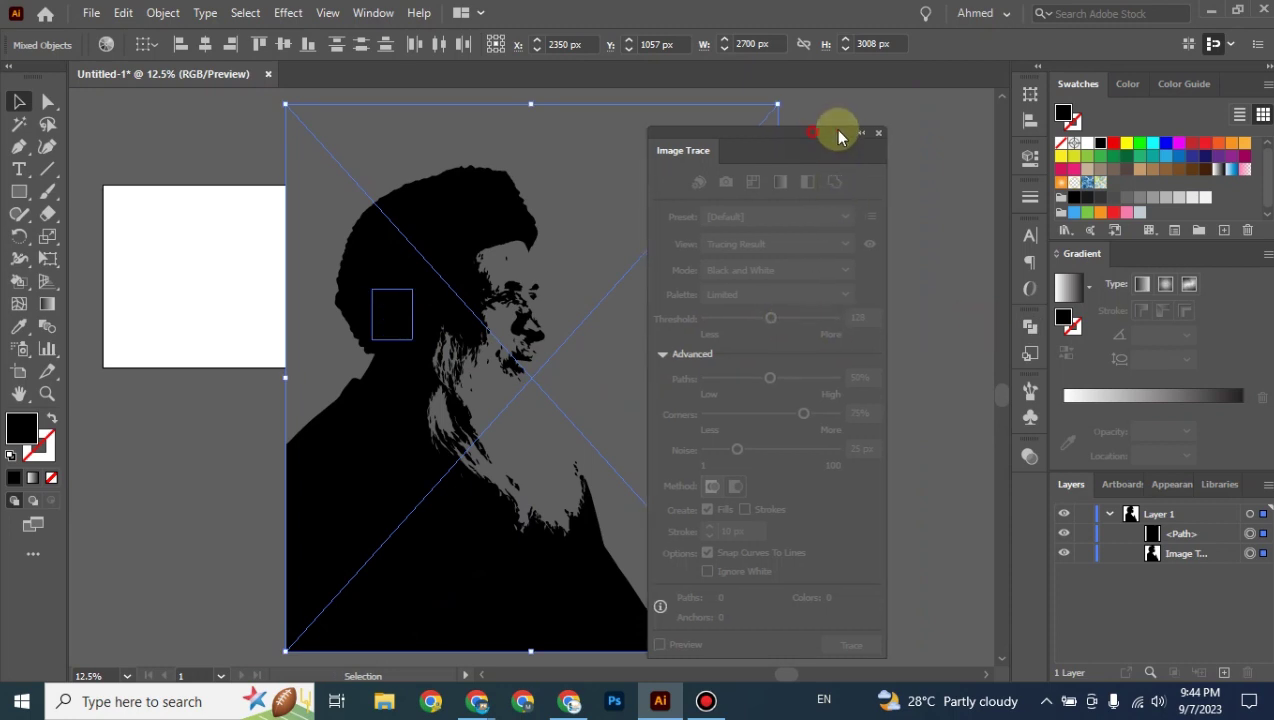
left_click_drag(834, 131, 950, 135)
Expand the traced portrait into editable vector paths.
left_click(203, 476)
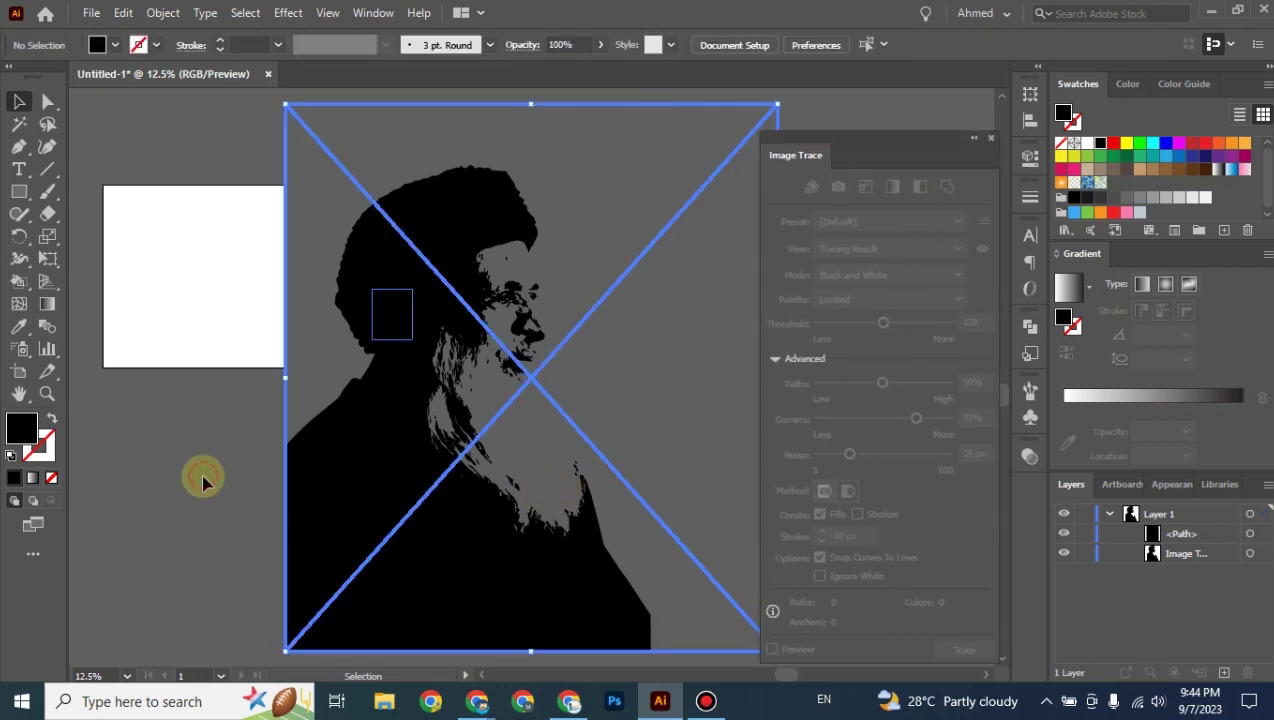
left_click(392, 512)
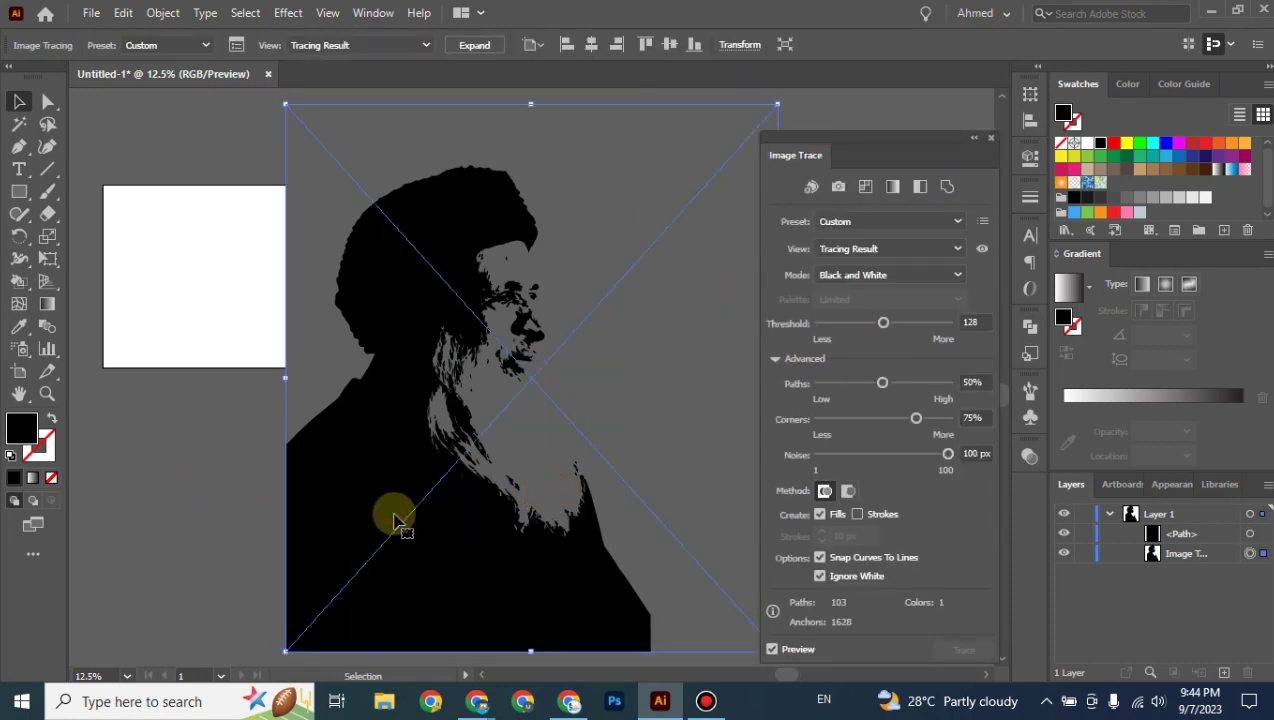
left_click(475, 46)
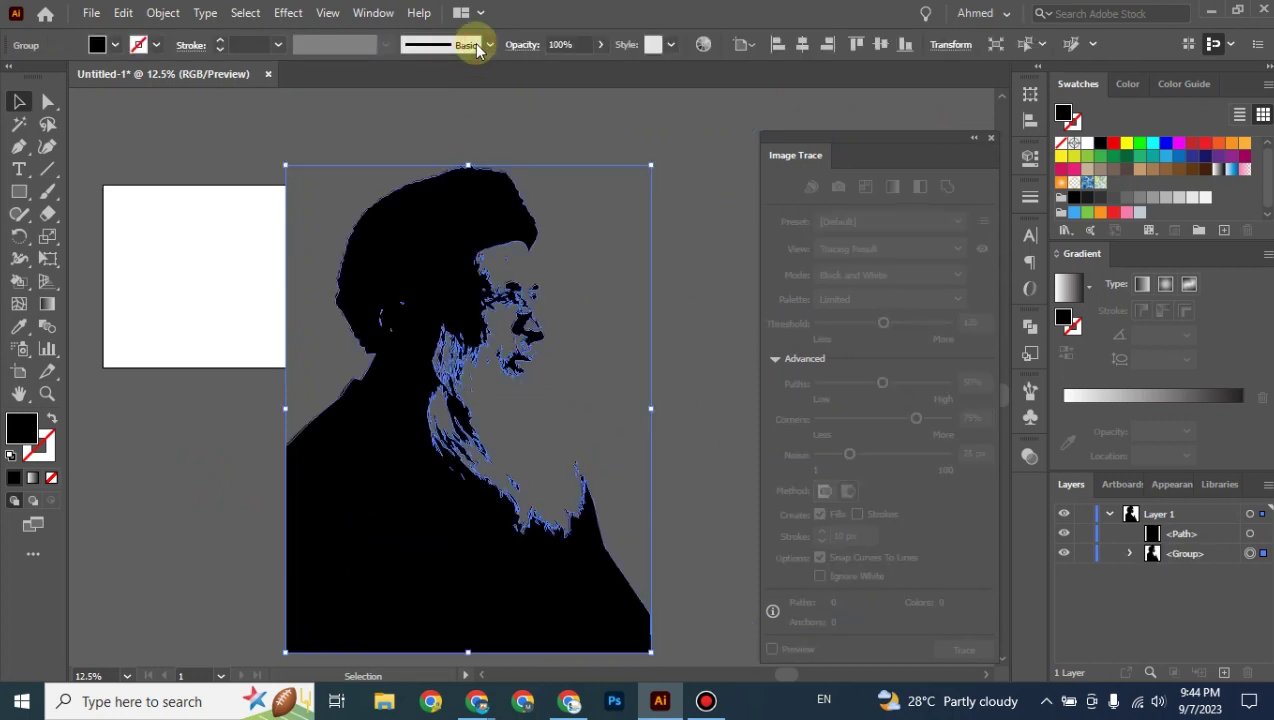
left_click(608, 191)
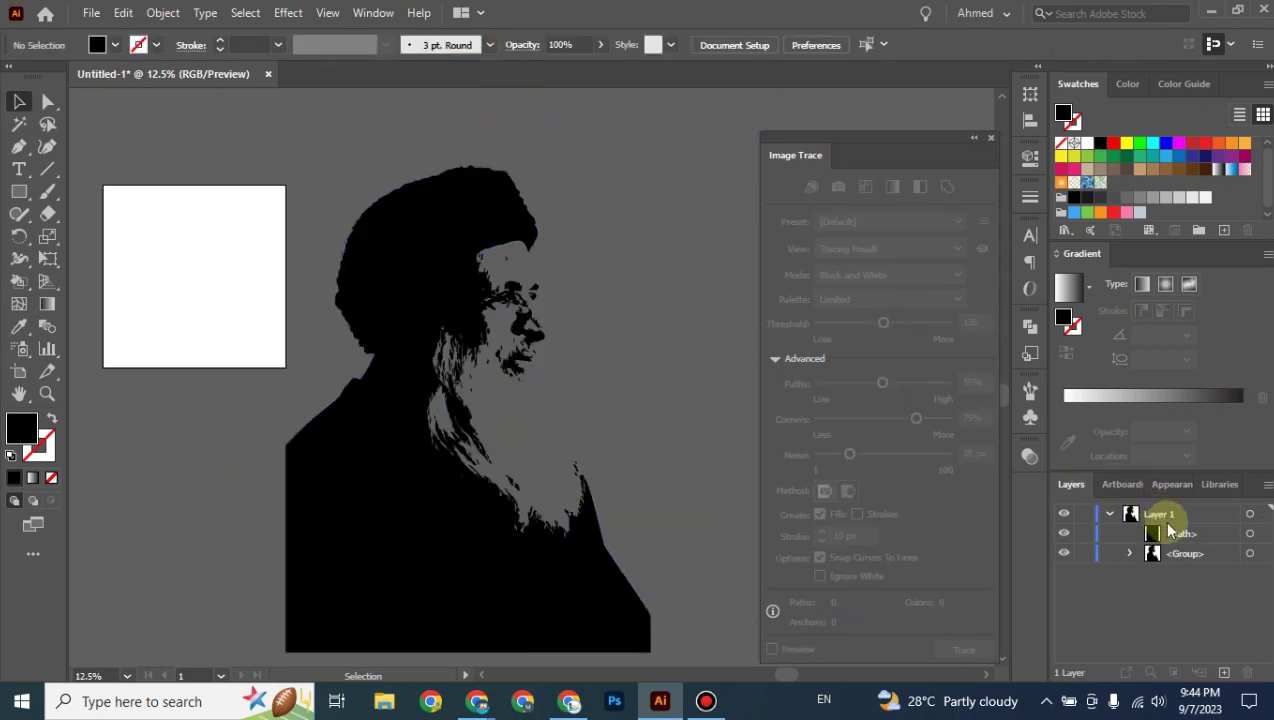
Unite the small rectangle path with the portrait group using Pathfinder Unite.
left_click(1250, 533)
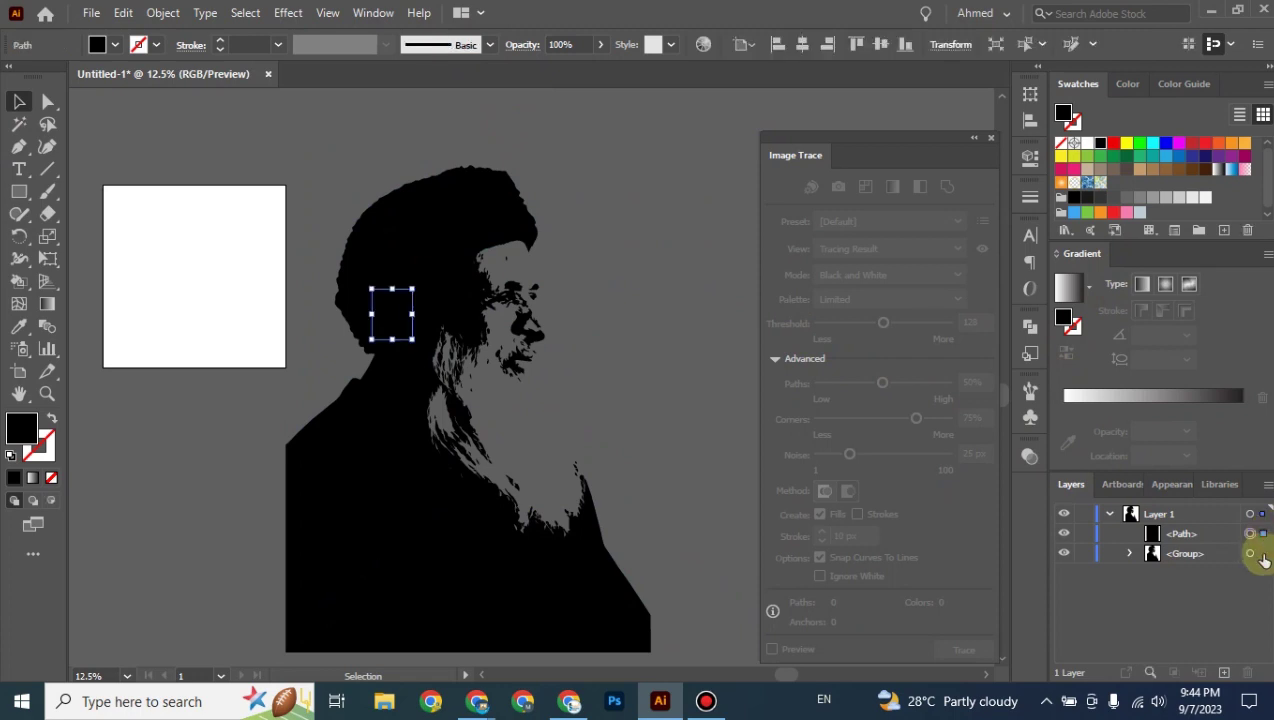
left_click(1031, 338)
left_click(811, 367)
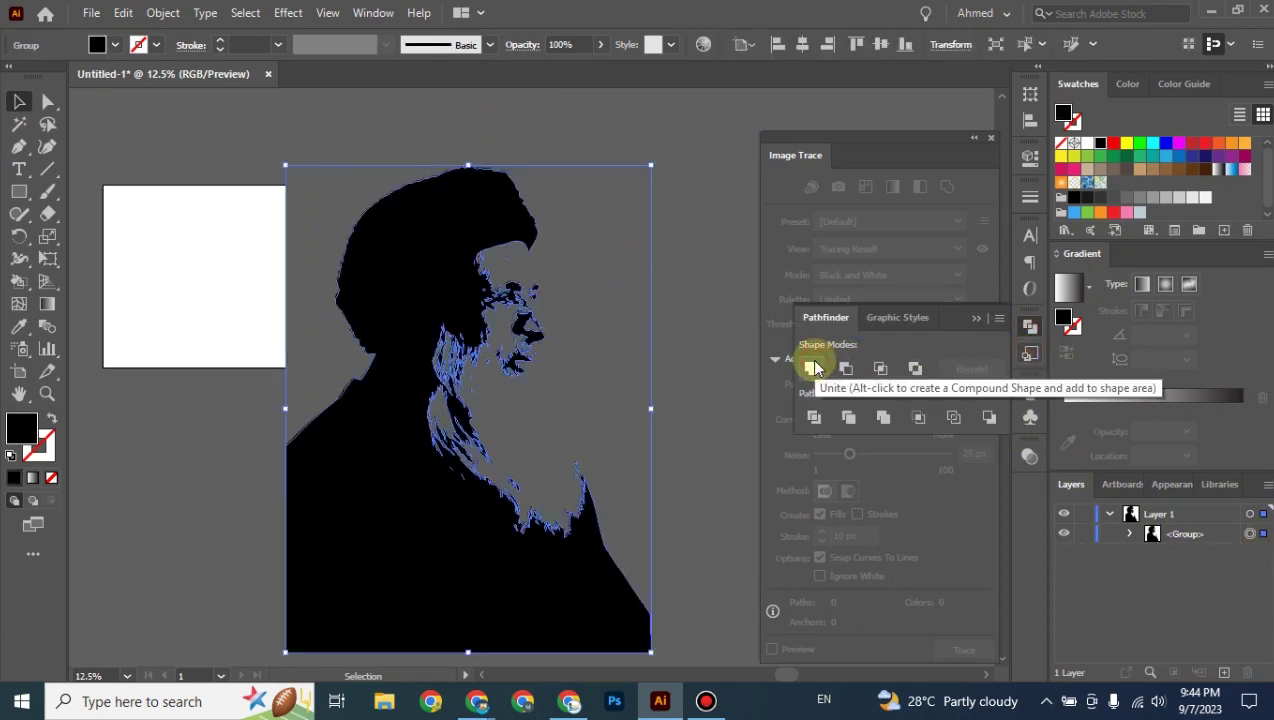
left_click(278, 152)
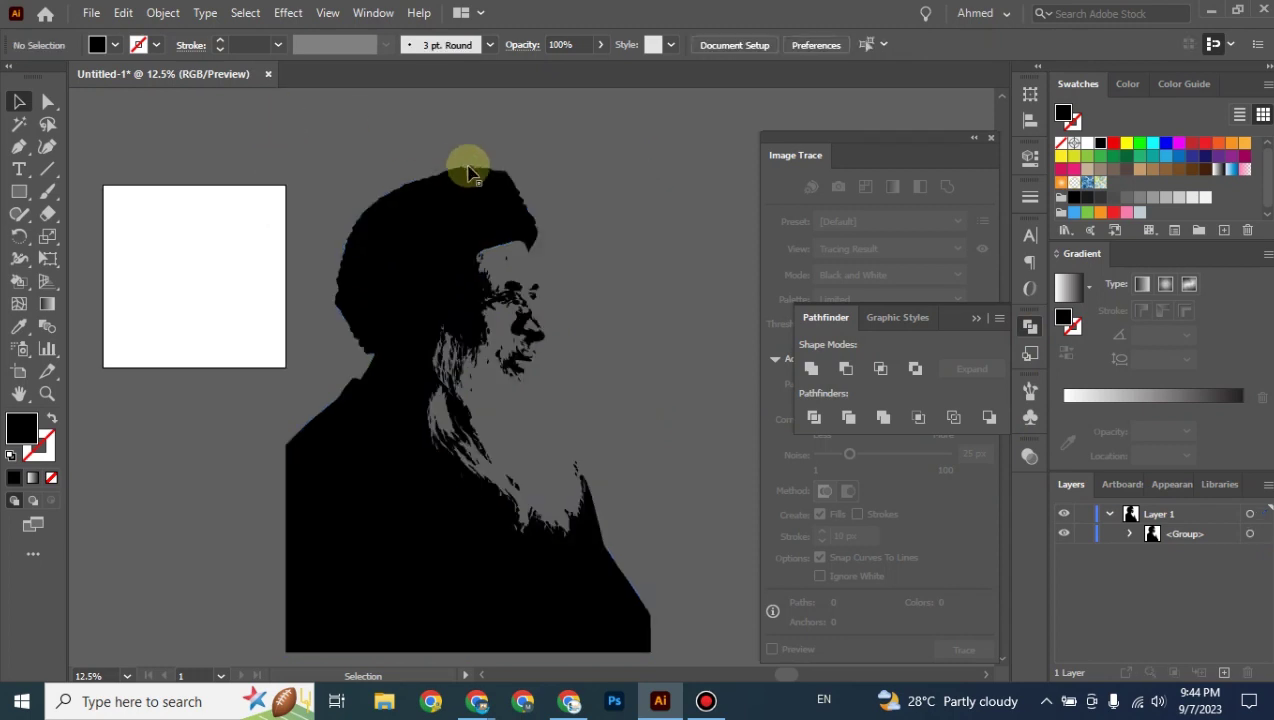
left_click(489, 204)
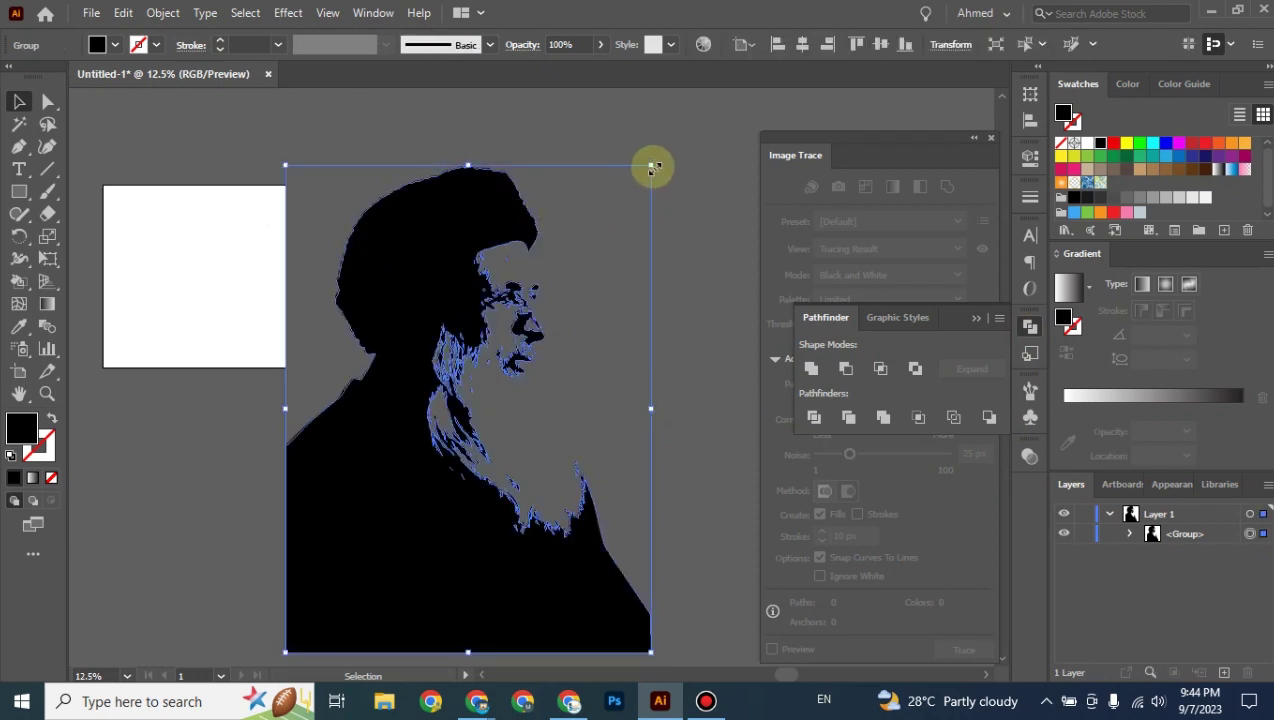
Scale the united portrait group down around its centre.
mouse_move(653, 167)
left_mouse_down()
mouse_move(611, 233)
mouse_move(626, 276)
mouse_move(695, 317)
mouse_move(705, 390)
left_mouse_up()
left_click(634, 318)
mouse_move(535, 440)
left_mouse_down()
mouse_move(330, 370)
mouse_move(322, 353)
left_mouse_up()
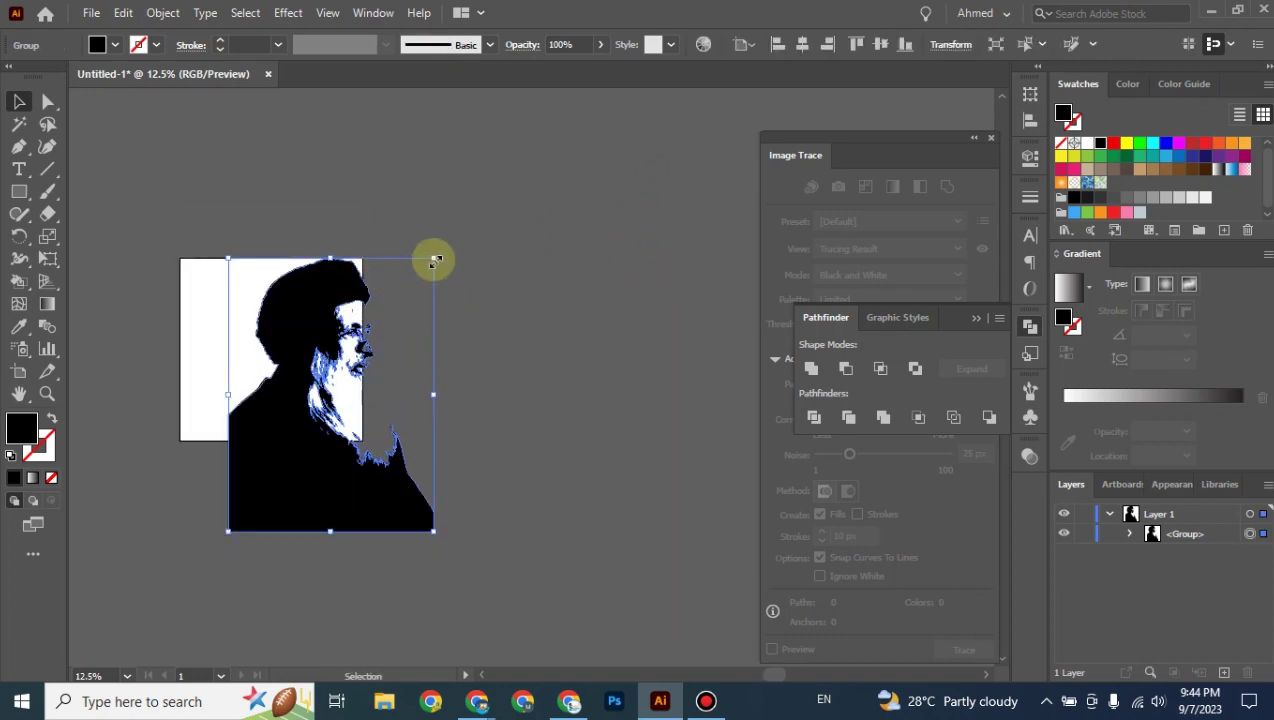
left_click_drag(435, 261, 380, 329)
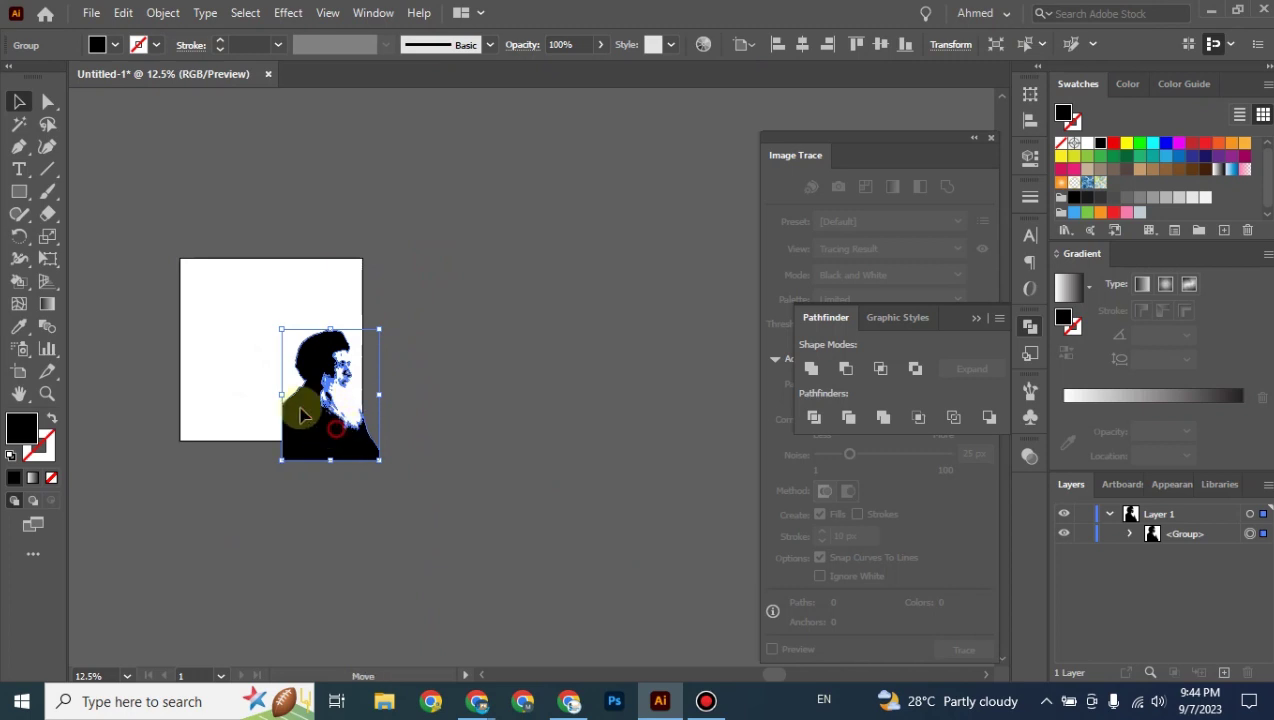
Move and resize the silhouette to fill the artboard's left side and bottom.
mouse_move(300, 415)
left_mouse_down()
mouse_move(254, 394)
mouse_move(270, 392)
mouse_move(318, 447)
left_mouse_up()
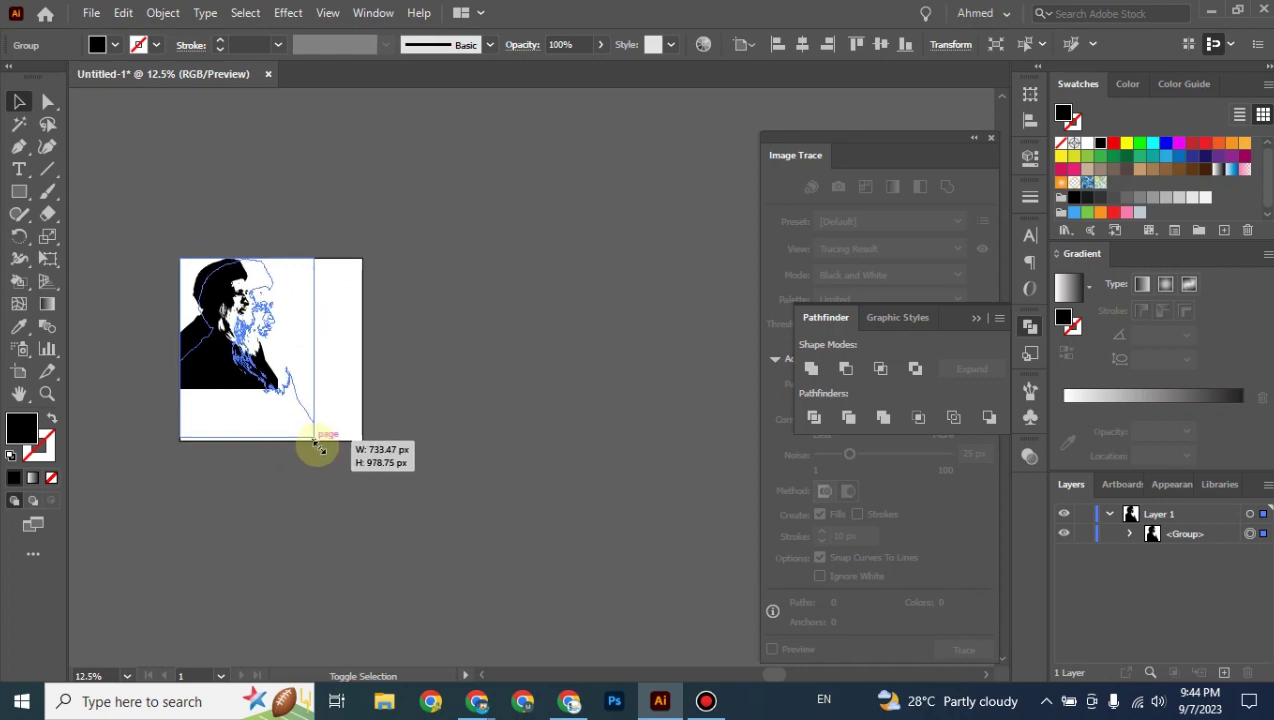
left_click_drag(318, 447, 318, 441)
left_click(478, 402)
left_click_drag(478, 402, 706, 478)
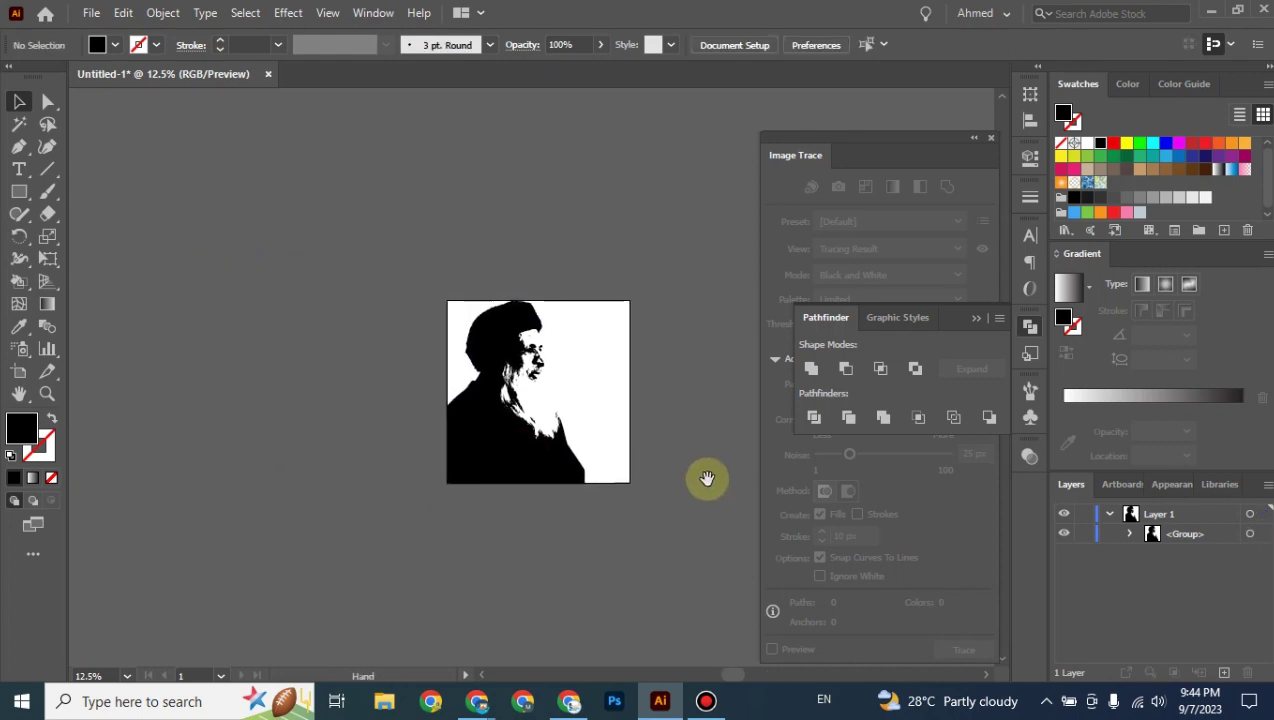
key("ctrl+plus")
key("ctrl+plus")
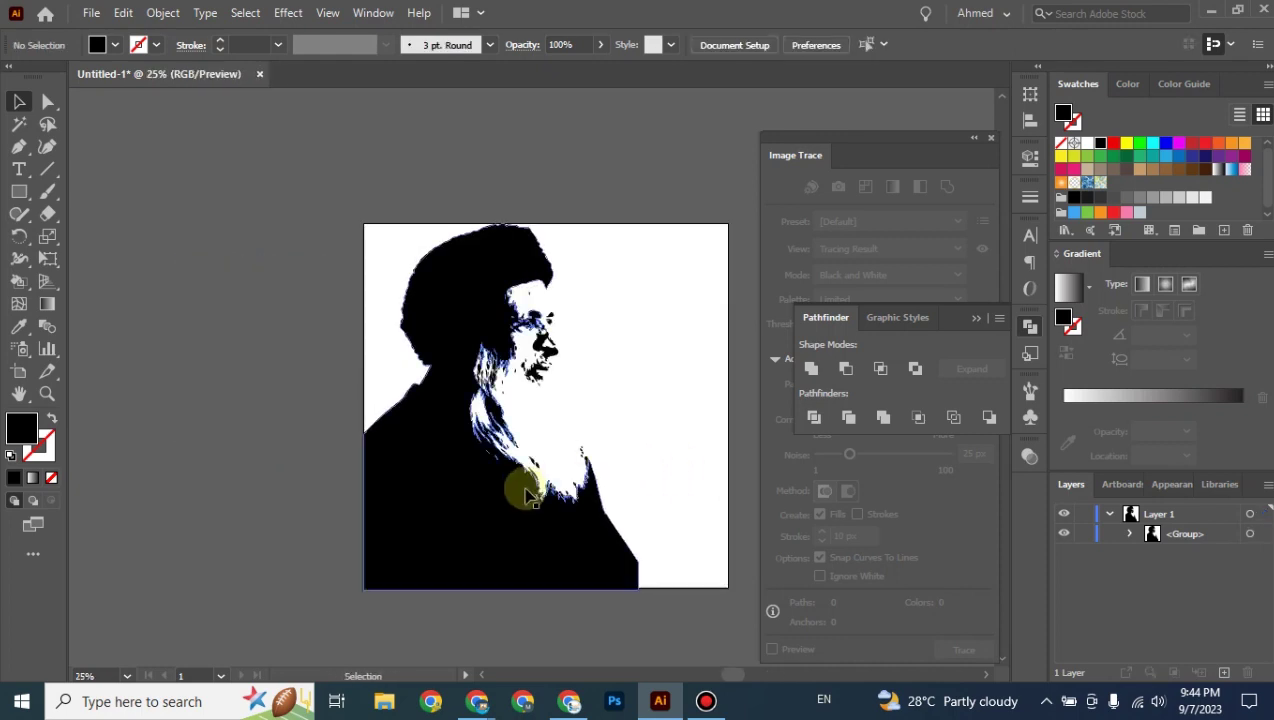
left_click(275, 348)
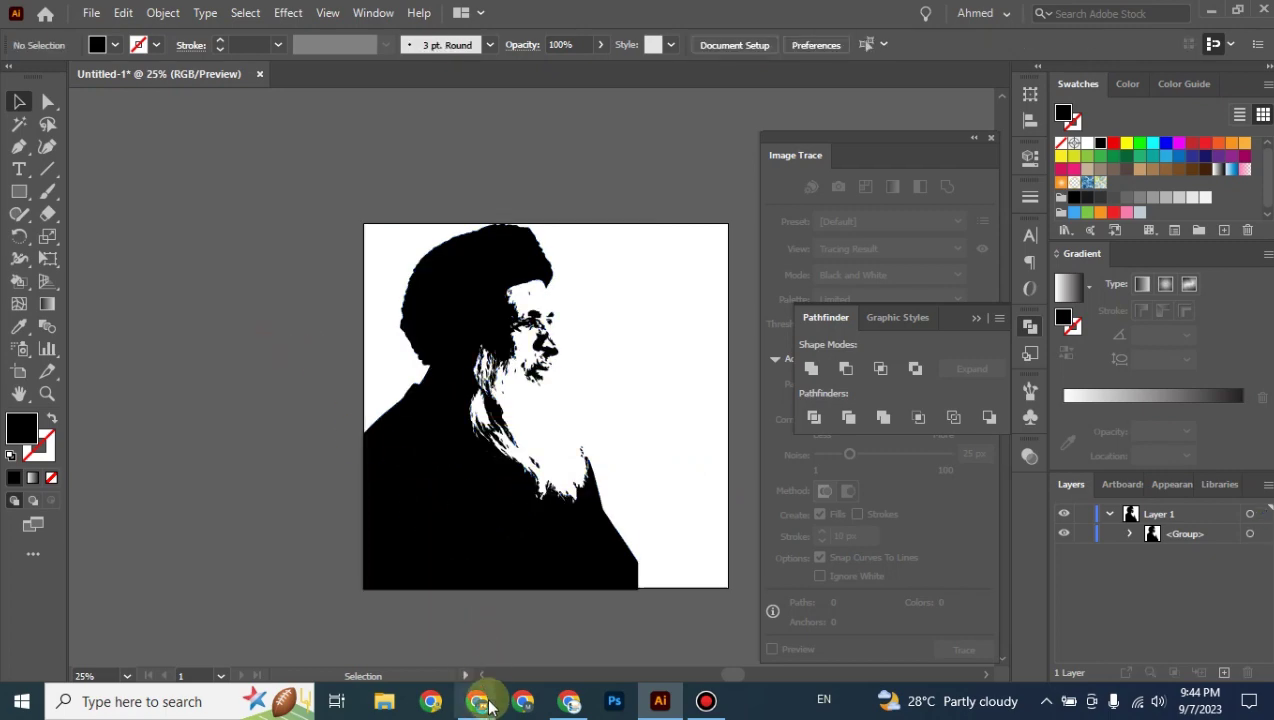
Search Google Images for 'galaxy type background' in a new Chrome tab.
mouse_move(477, 701)
left_click(407, 615)
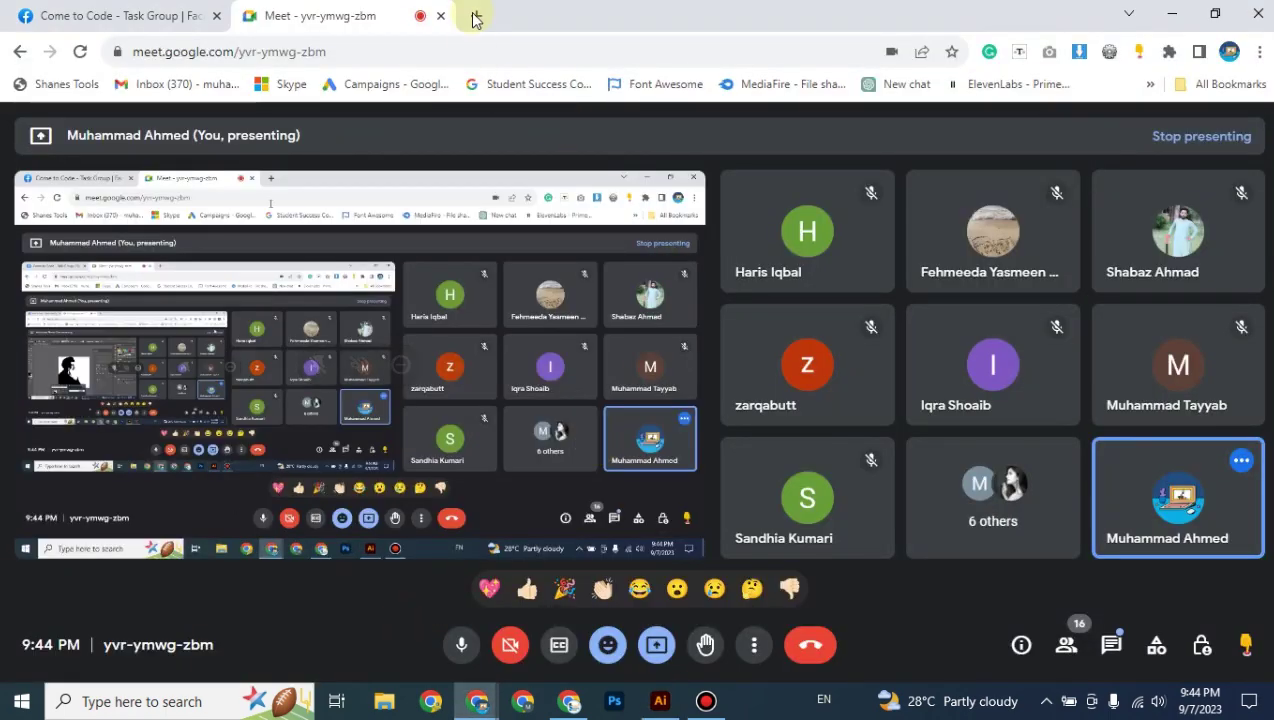
left_click(468, 15)
left_click(486, 43)
type("ga")
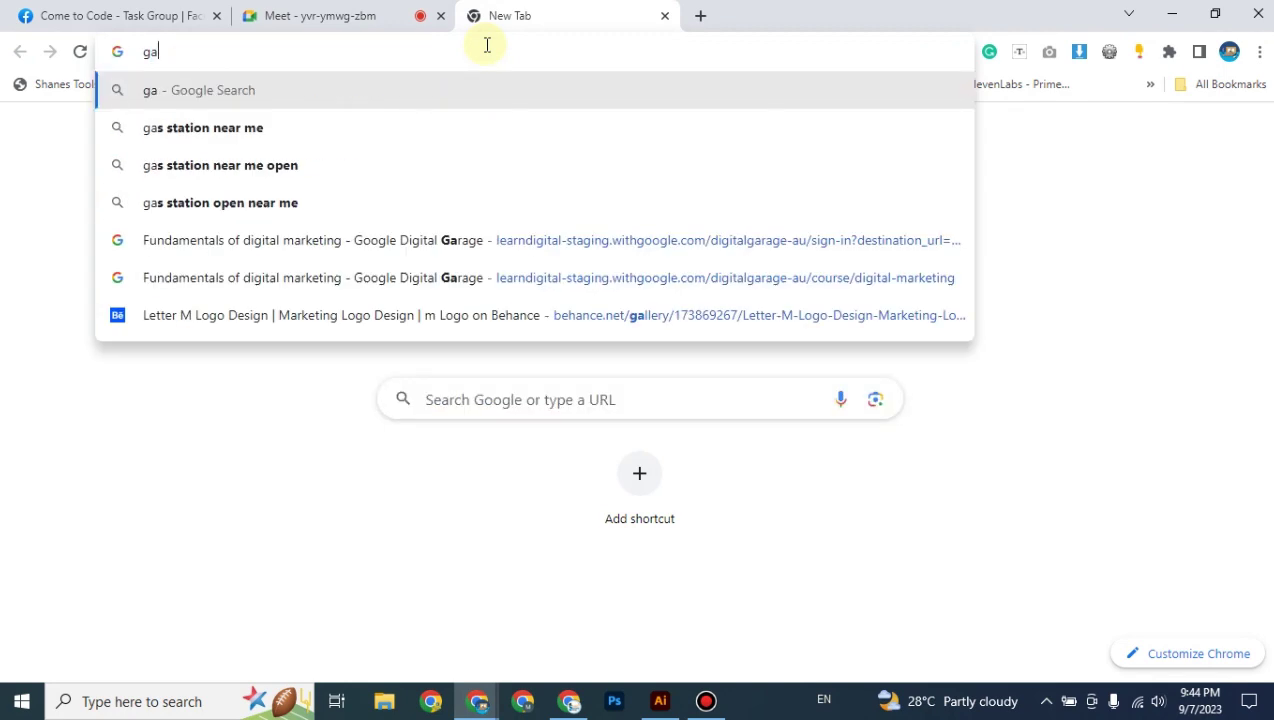
type("laxy ")
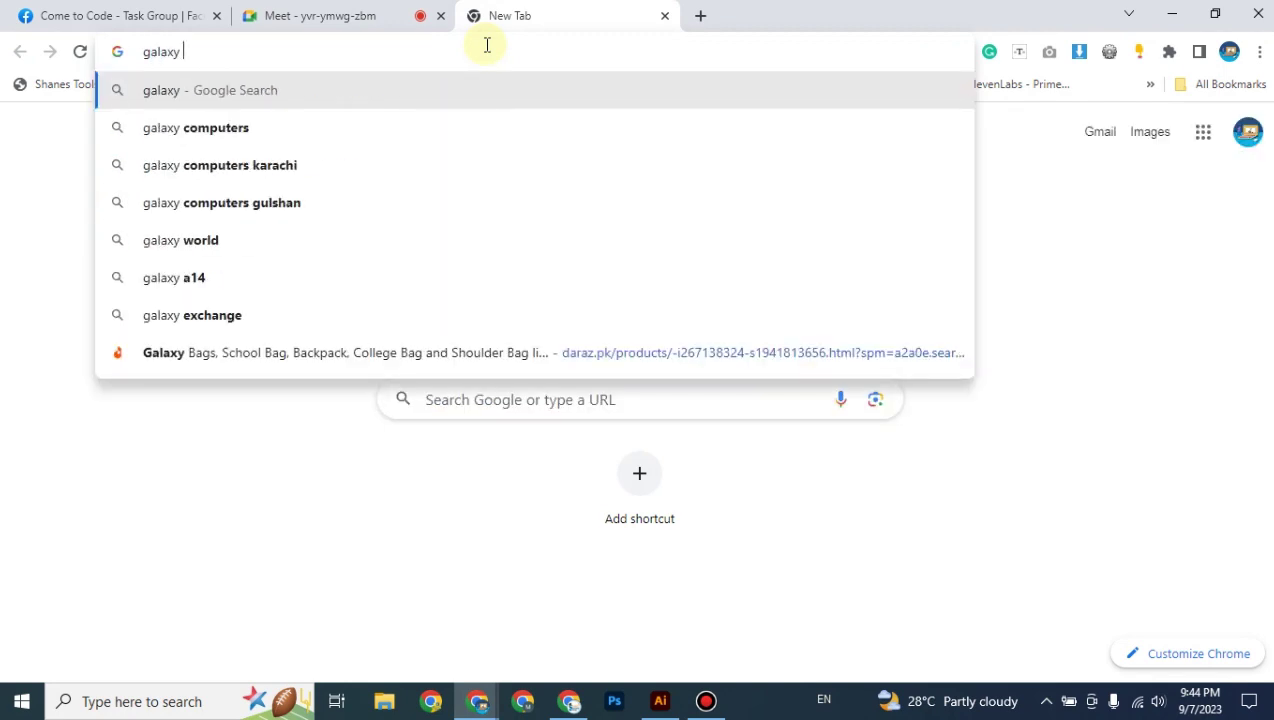
type("type backg")
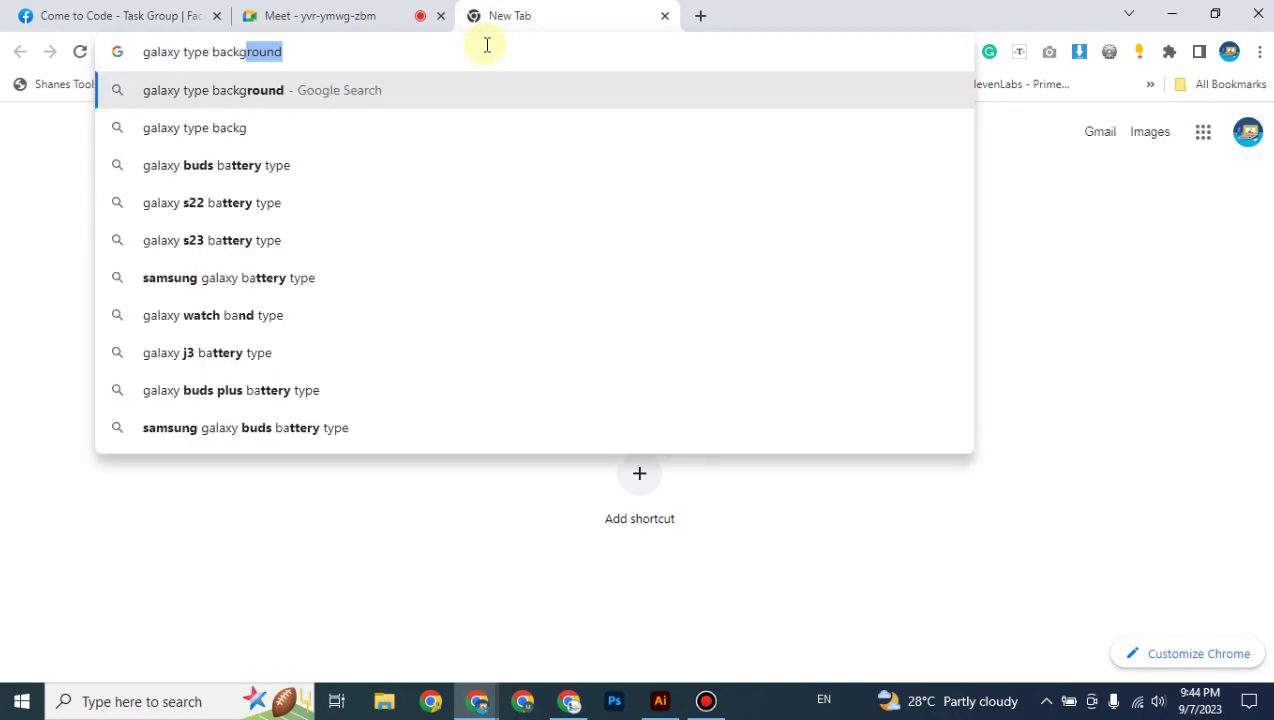
type("round")
key("Return")
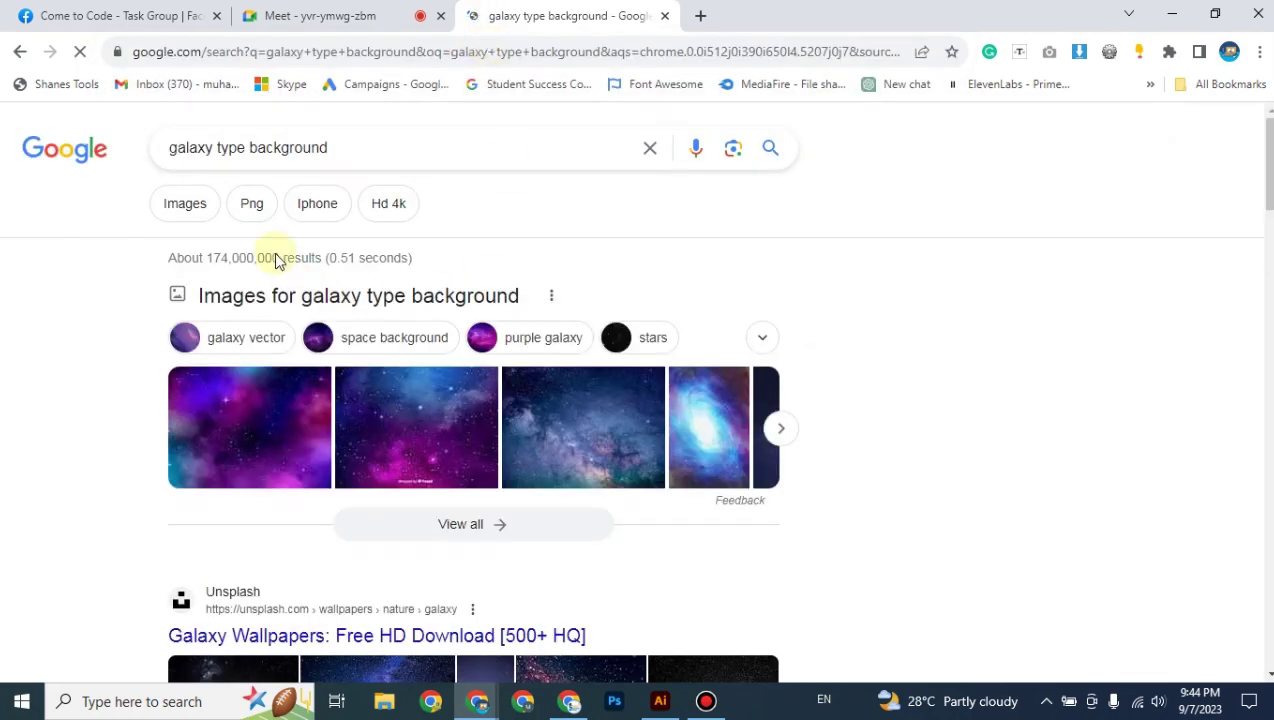
left_click(196, 213)
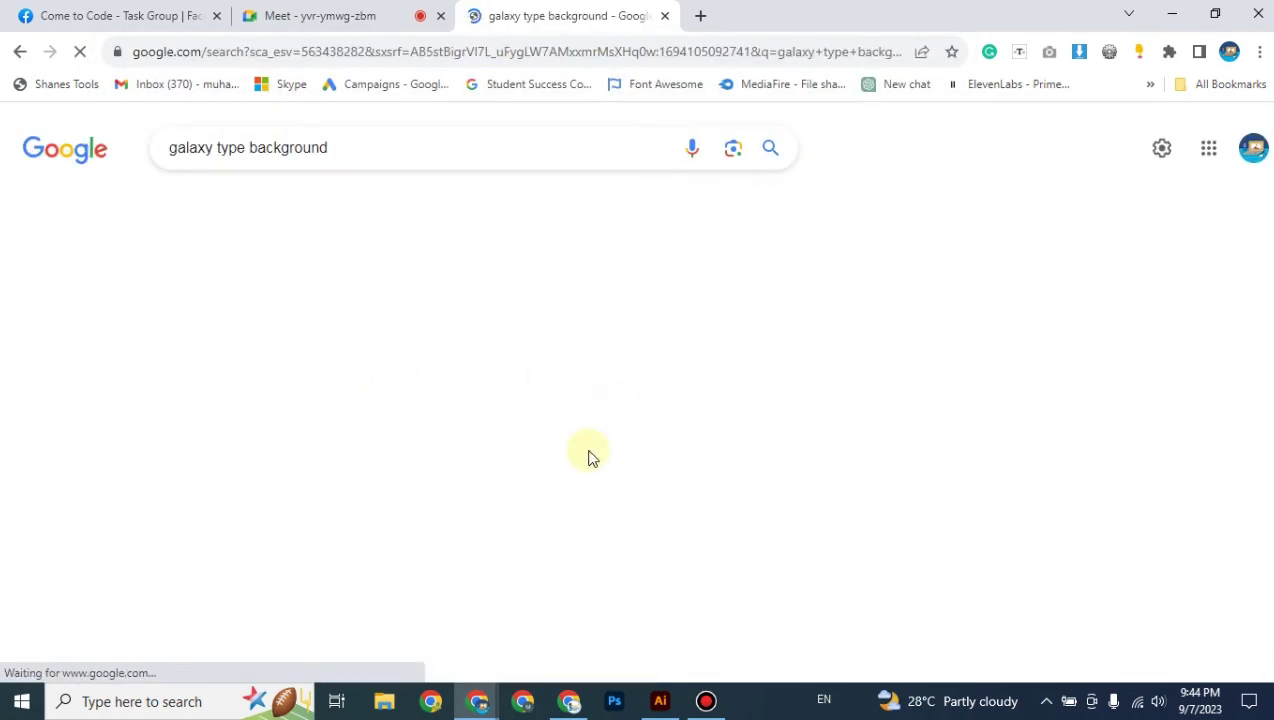
Preview the first purple-blue Freepik galaxy result and copy the image.
scroll(278, 316, "down", 2)
left_click(122, 228)
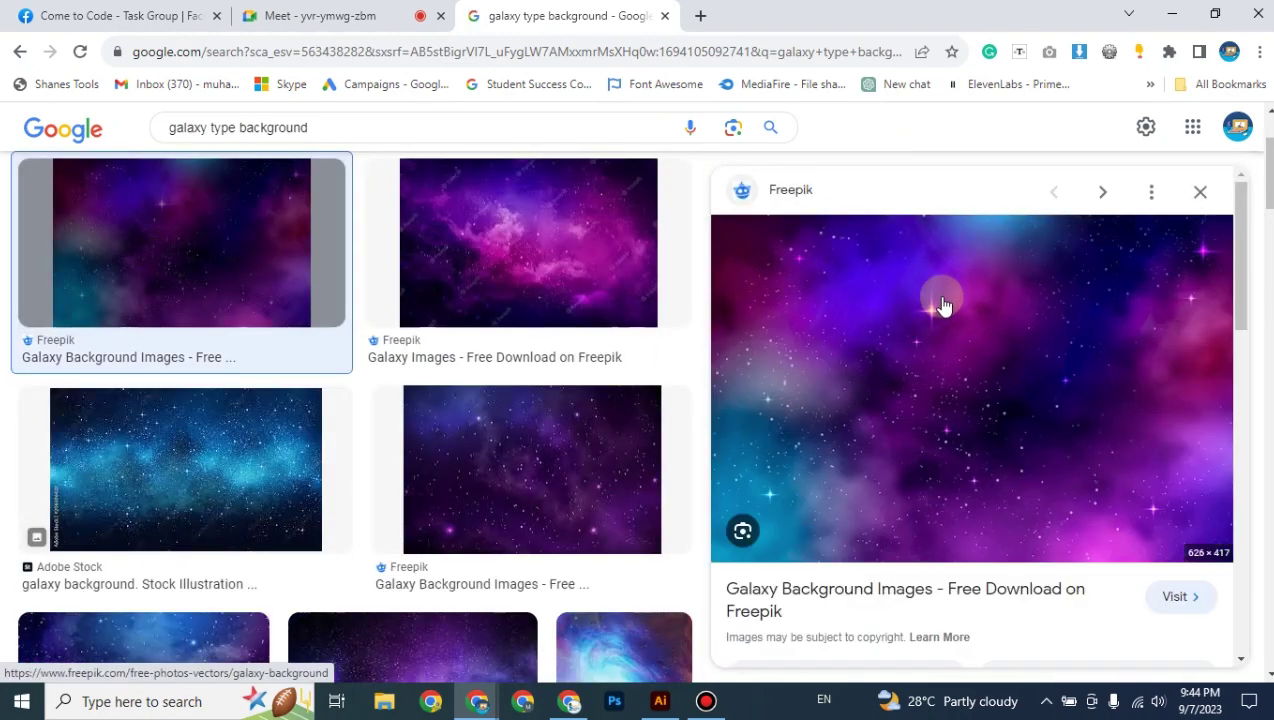
right_click(921, 284)
left_click(1016, 528)
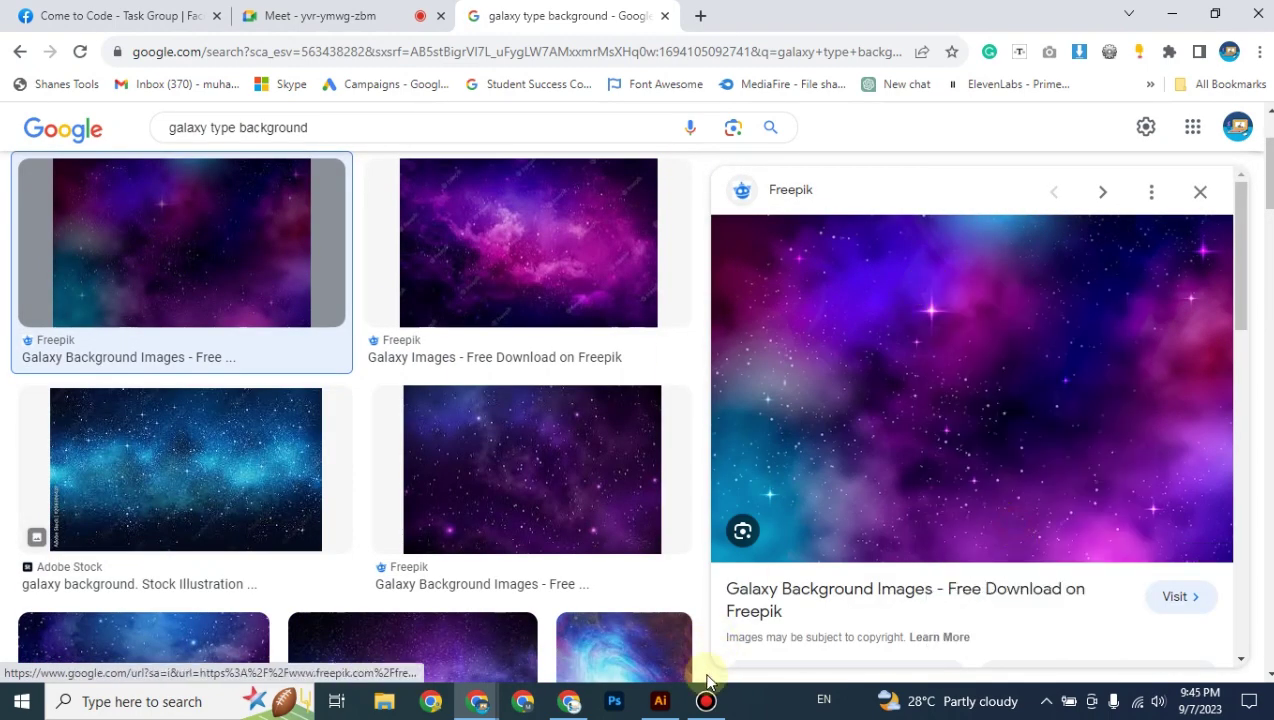
Paste the purple galaxy image into Illustrator and stretch it from the top-left to cover the artboard.
left_click(660, 701)
key("ctrl+v")
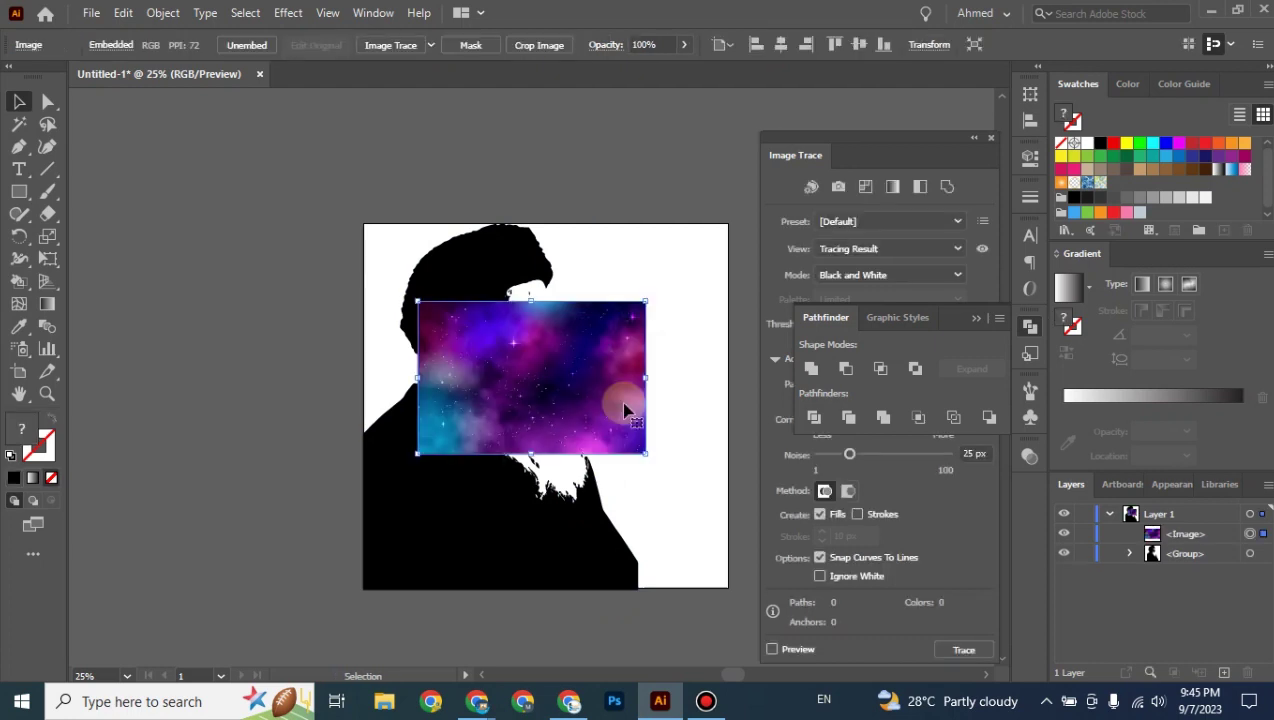
mouse_move(588, 393)
left_mouse_down()
mouse_move(551, 358)
mouse_move(563, 330)
left_mouse_up()
left_click(677, 376)
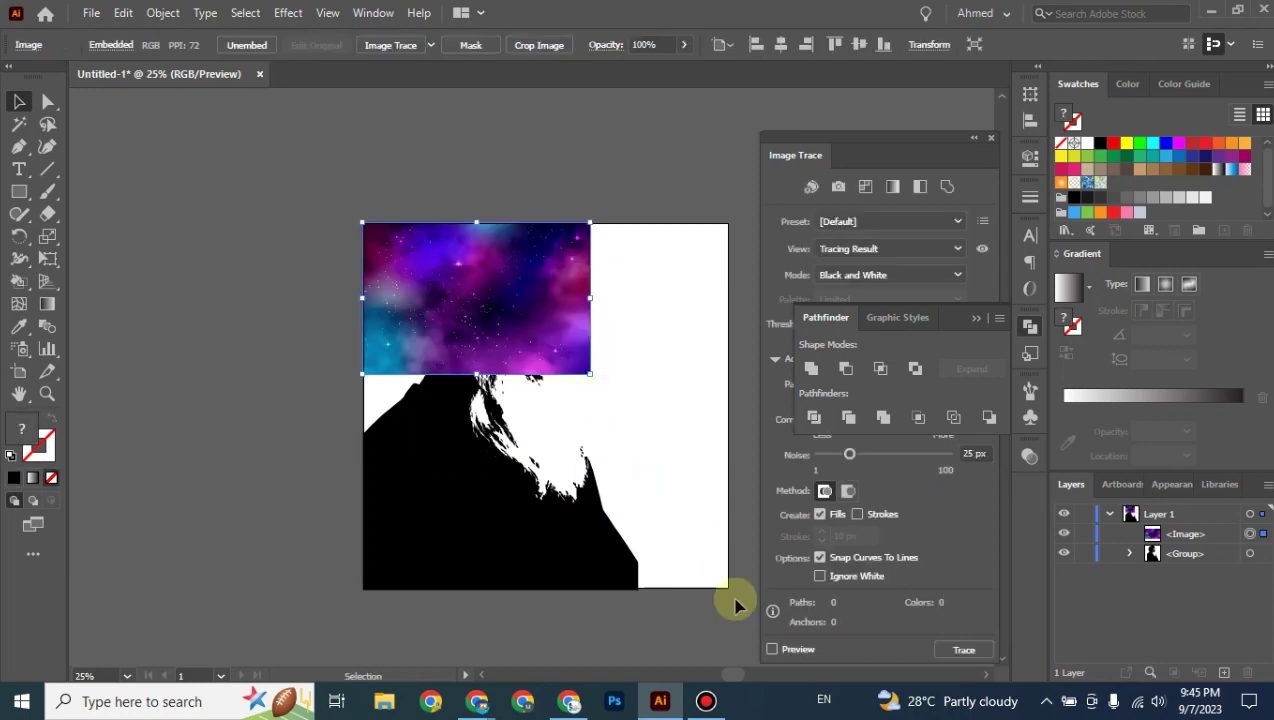
mouse_move(590, 374)
left_mouse_down()
mouse_move(670, 436)
mouse_move(730, 590)
left_mouse_up()
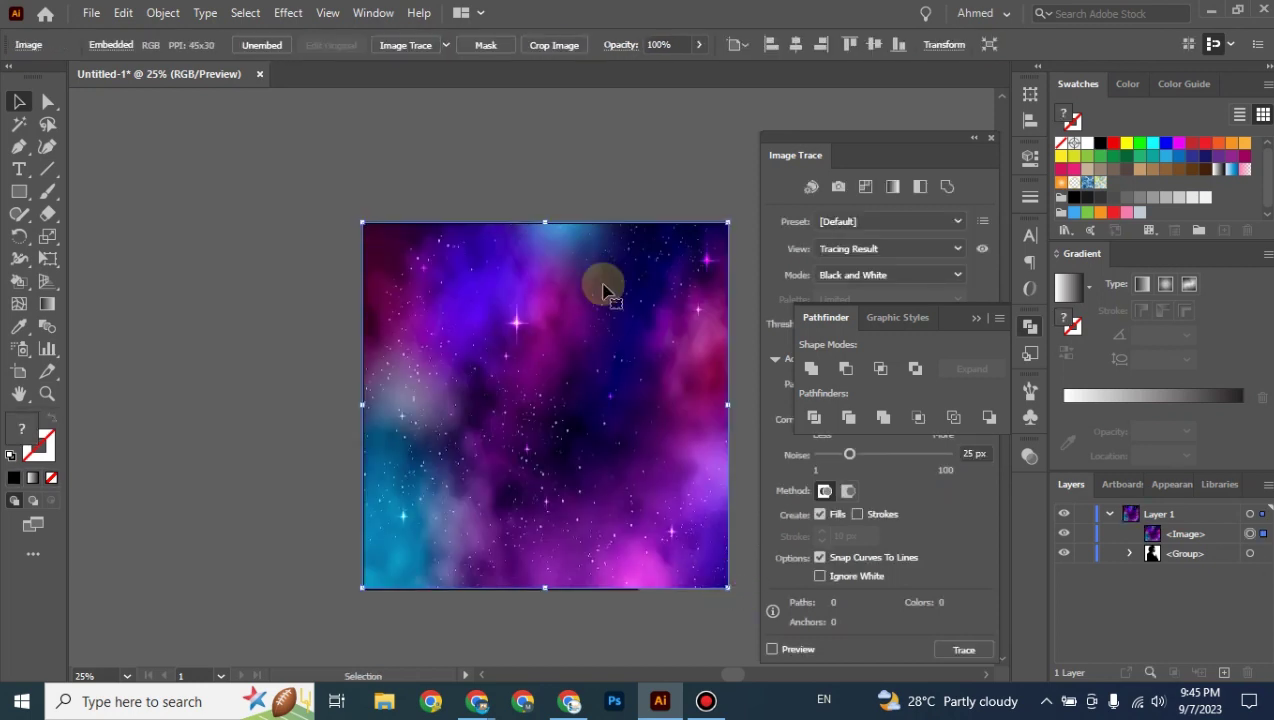
left_click(563, 160)
left_click_drag(586, 176, 463, 133)
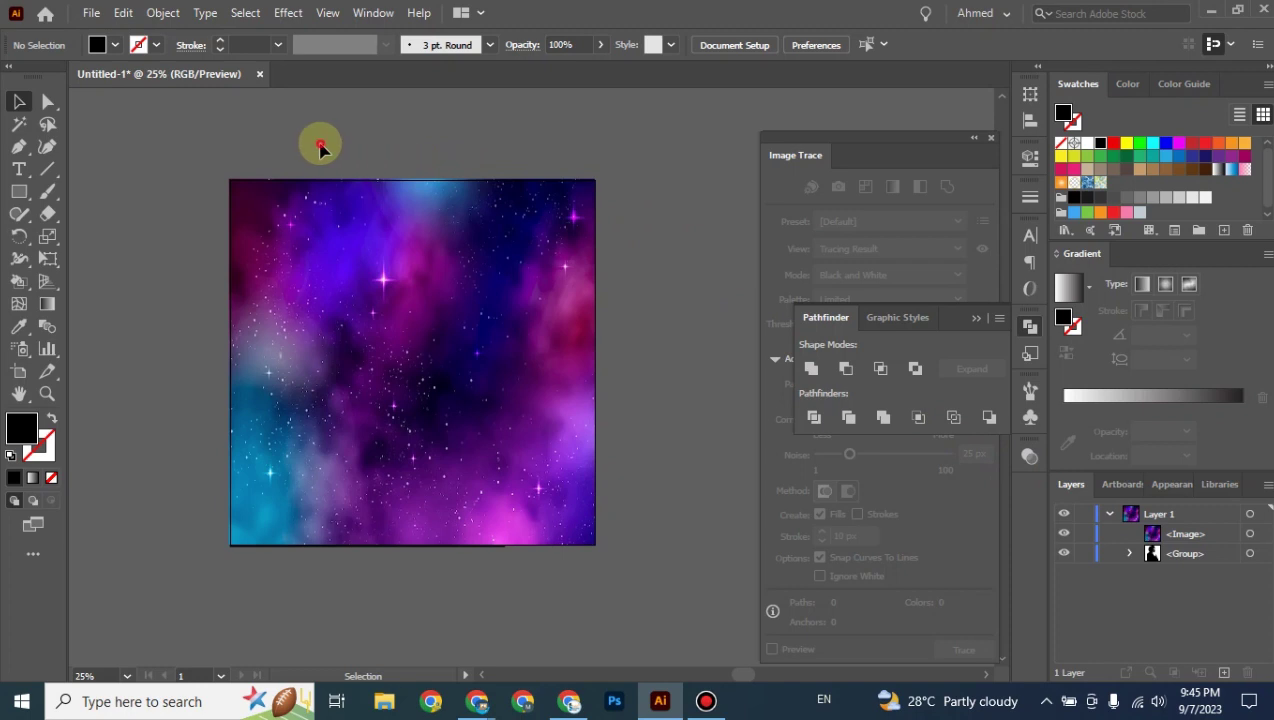
left_click_drag(318, 140, 470, 447)
right_click(437, 355)
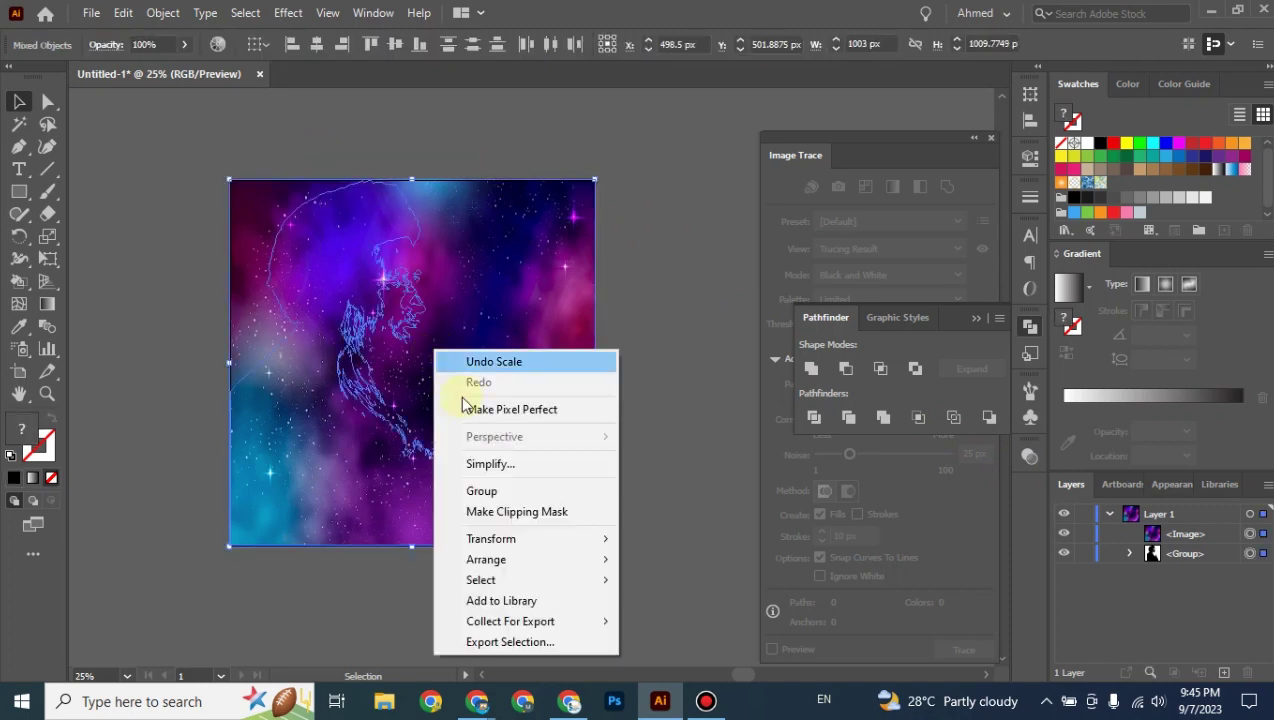
left_click(500, 512)
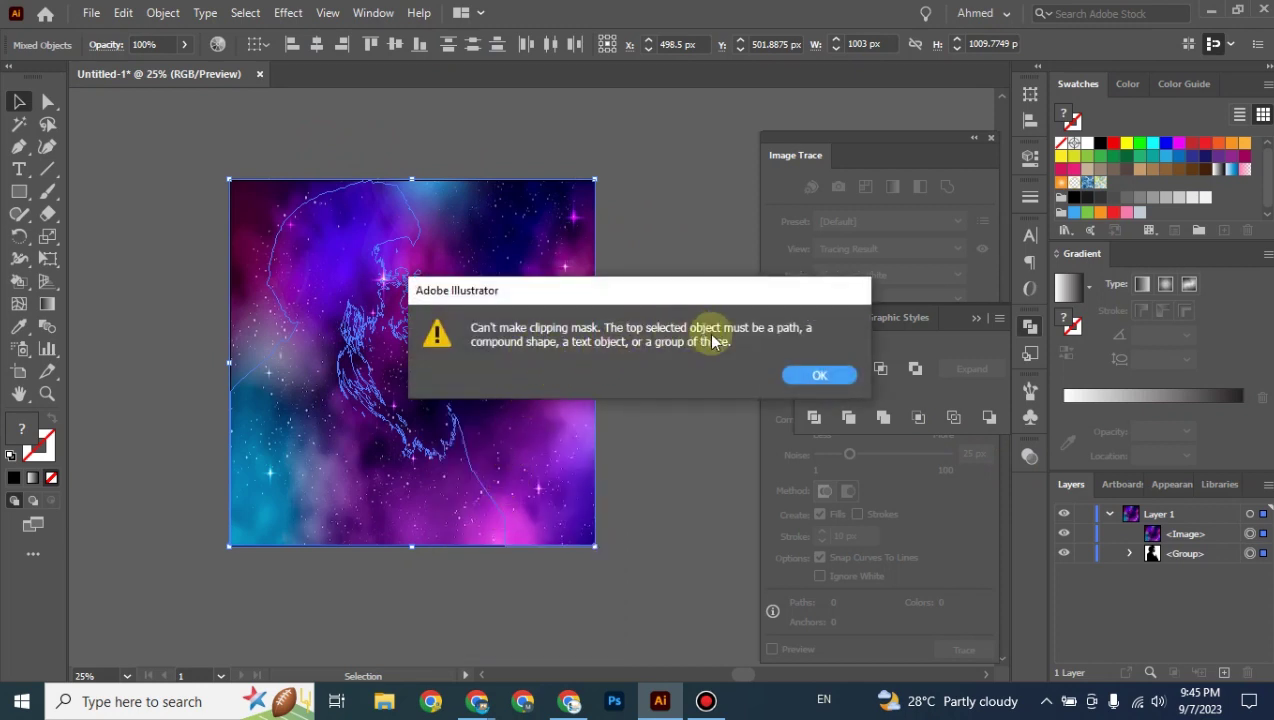
left_click(815, 376)
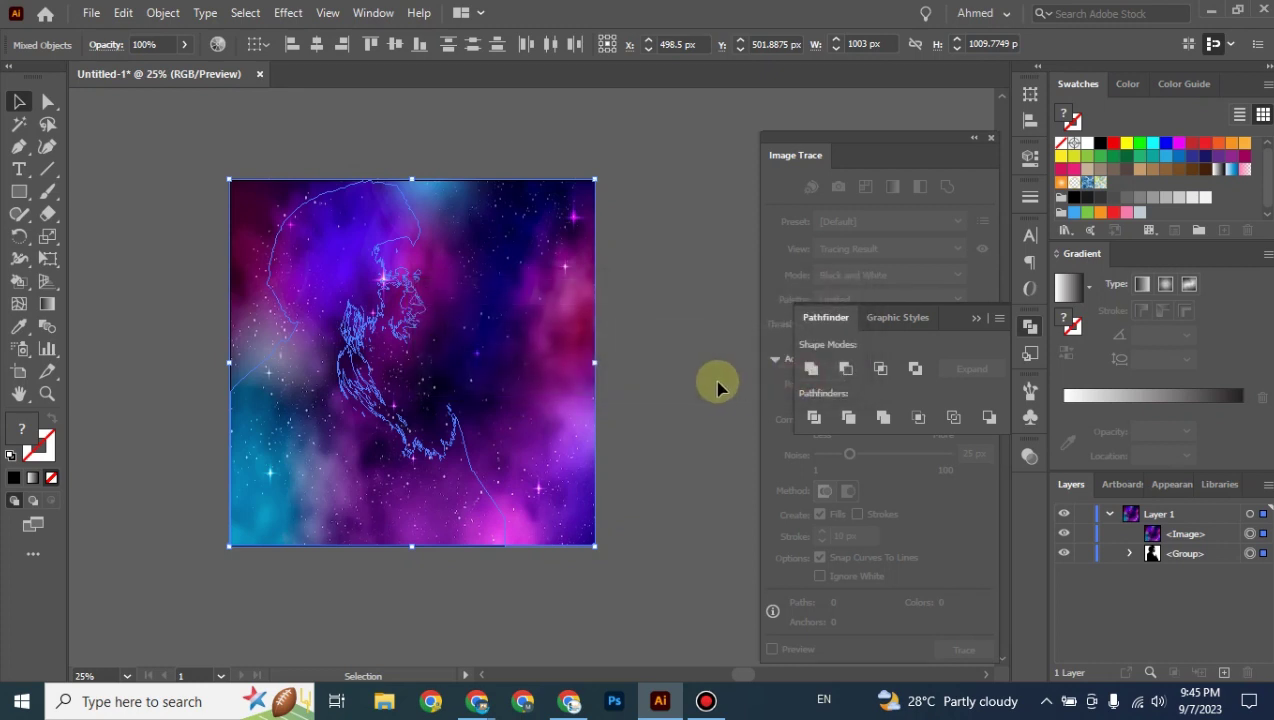
left_click(710, 380)
Move the galaxy image below the portrait group in Layers, trying and then undoing a clipping mask.
left_click(1163, 540)
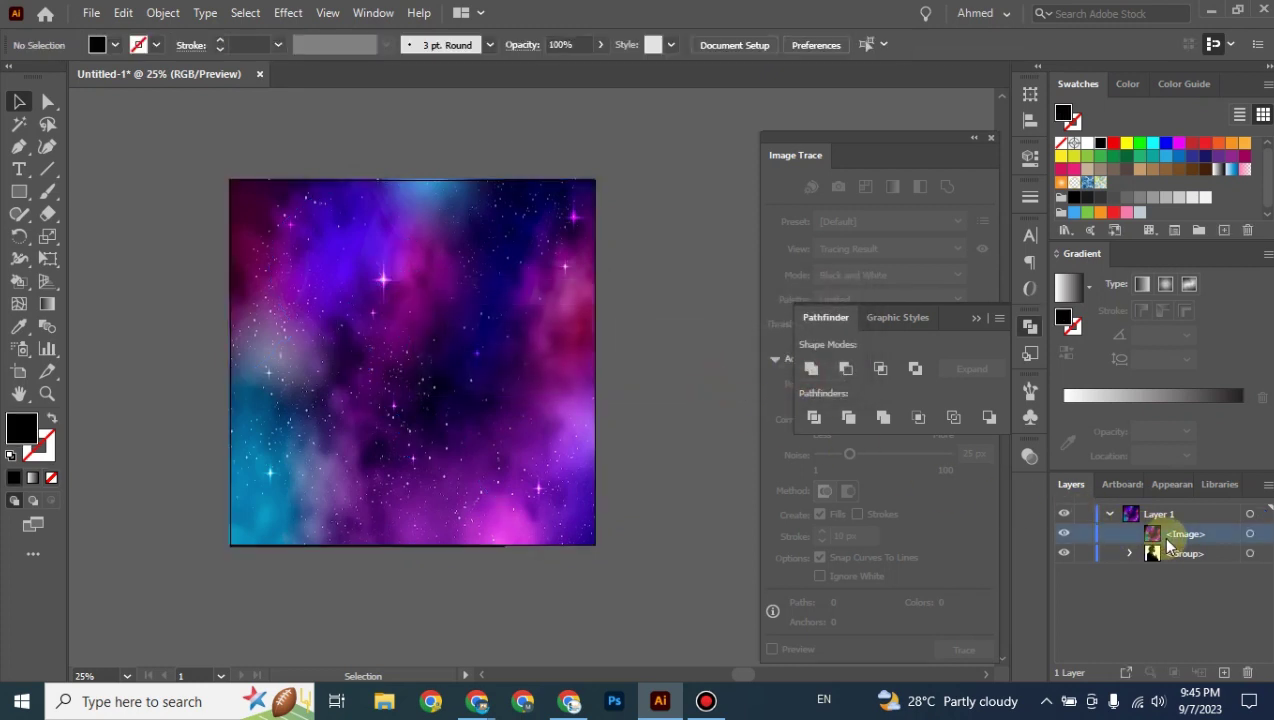
left_click_drag(1170, 540, 1163, 560)
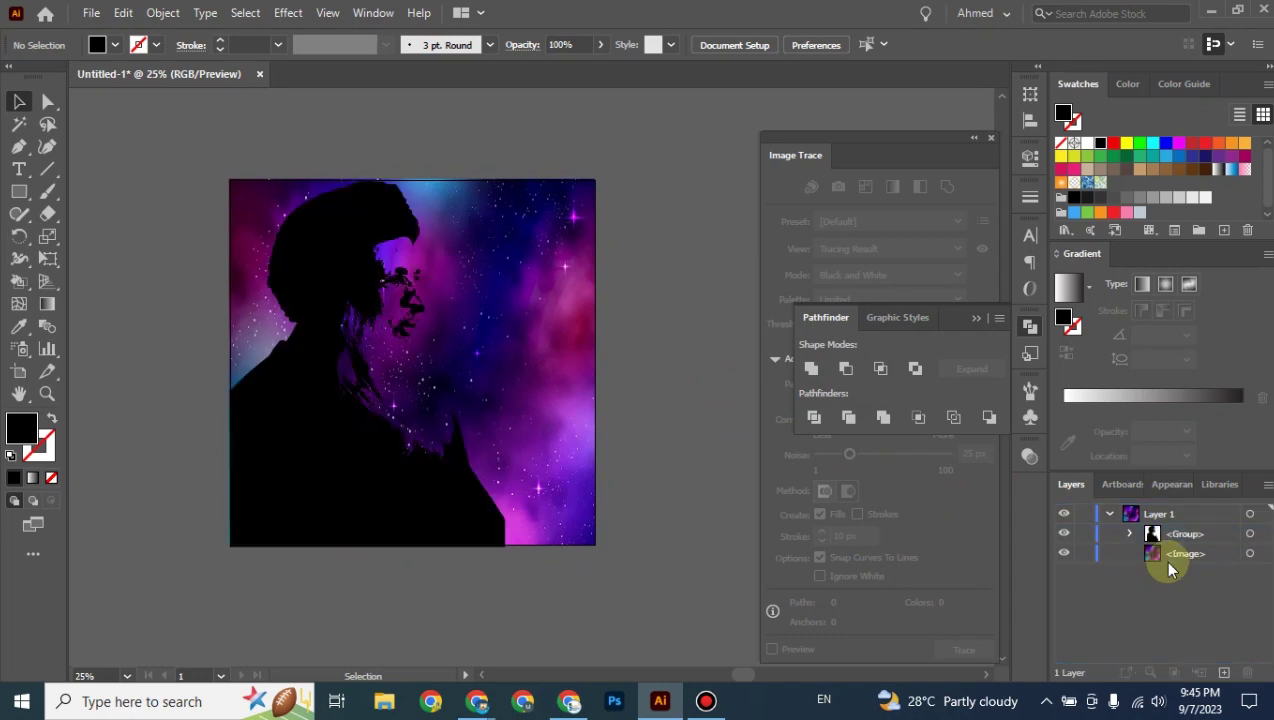
left_click_drag(647, 148, 281, 574)
right_click(310, 478)
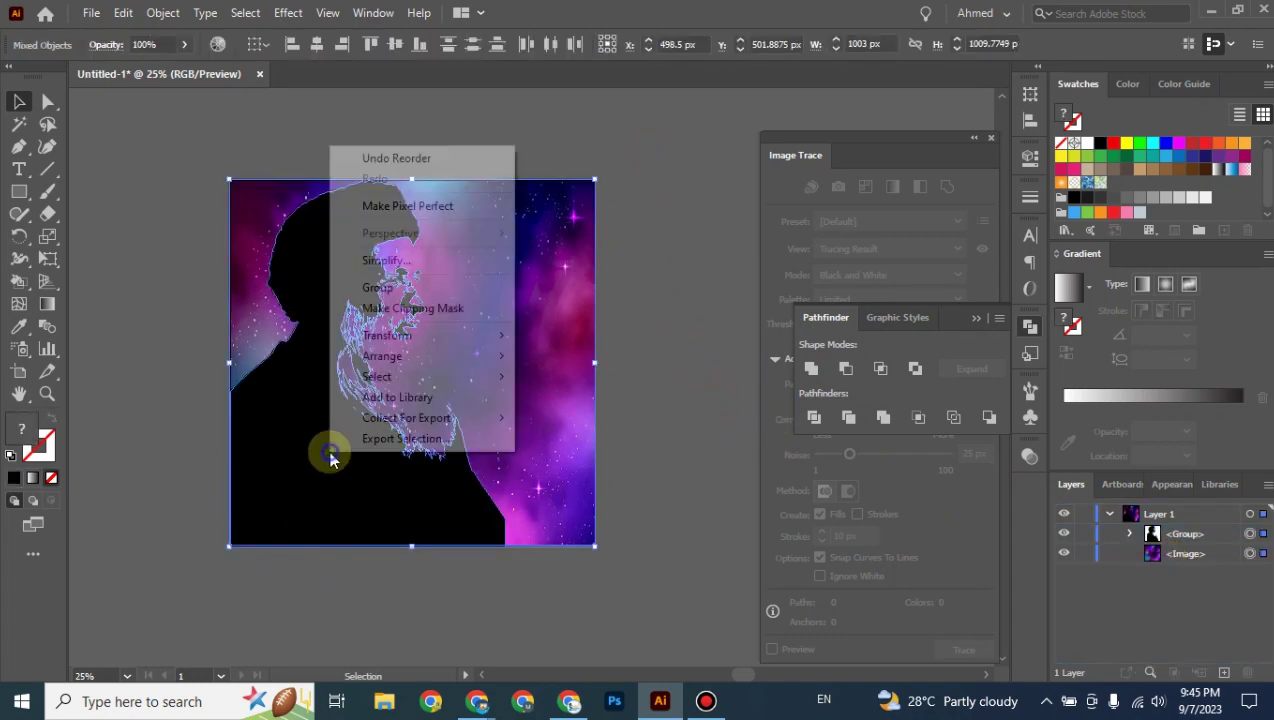
left_click(419, 309)
left_click(736, 380)
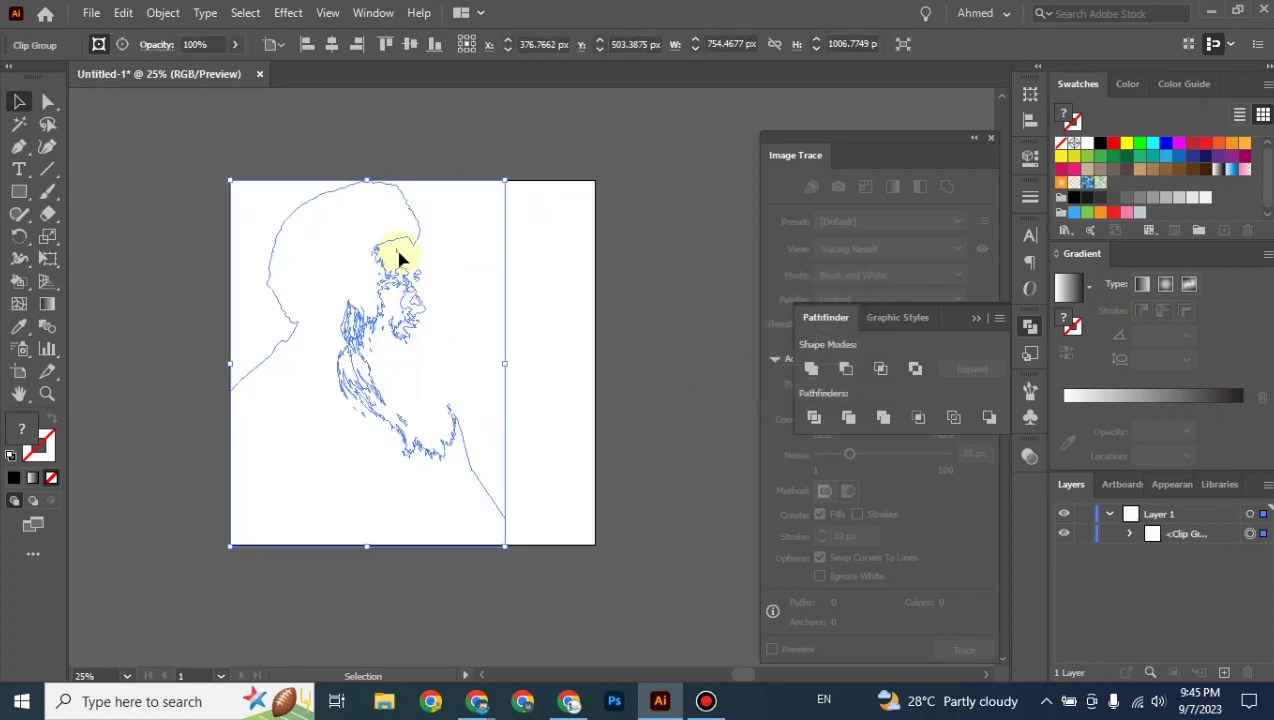
key("ctrl+alt+7")
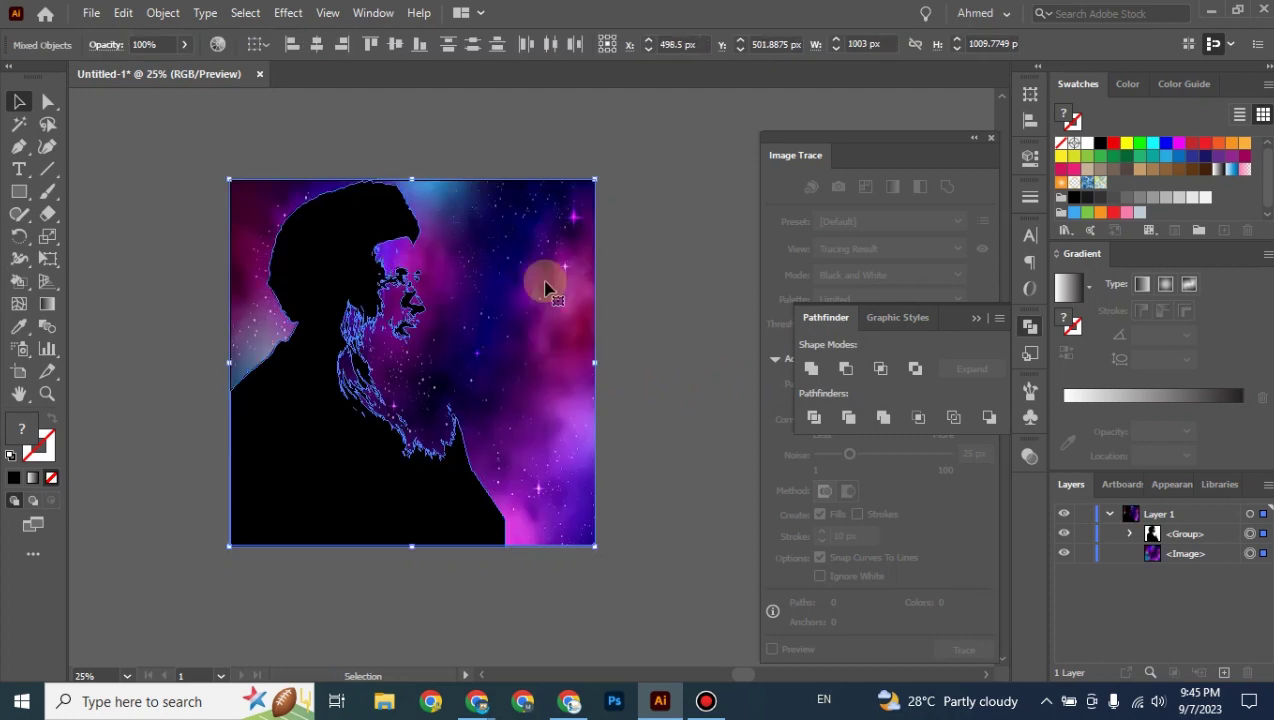
left_click(670, 317)
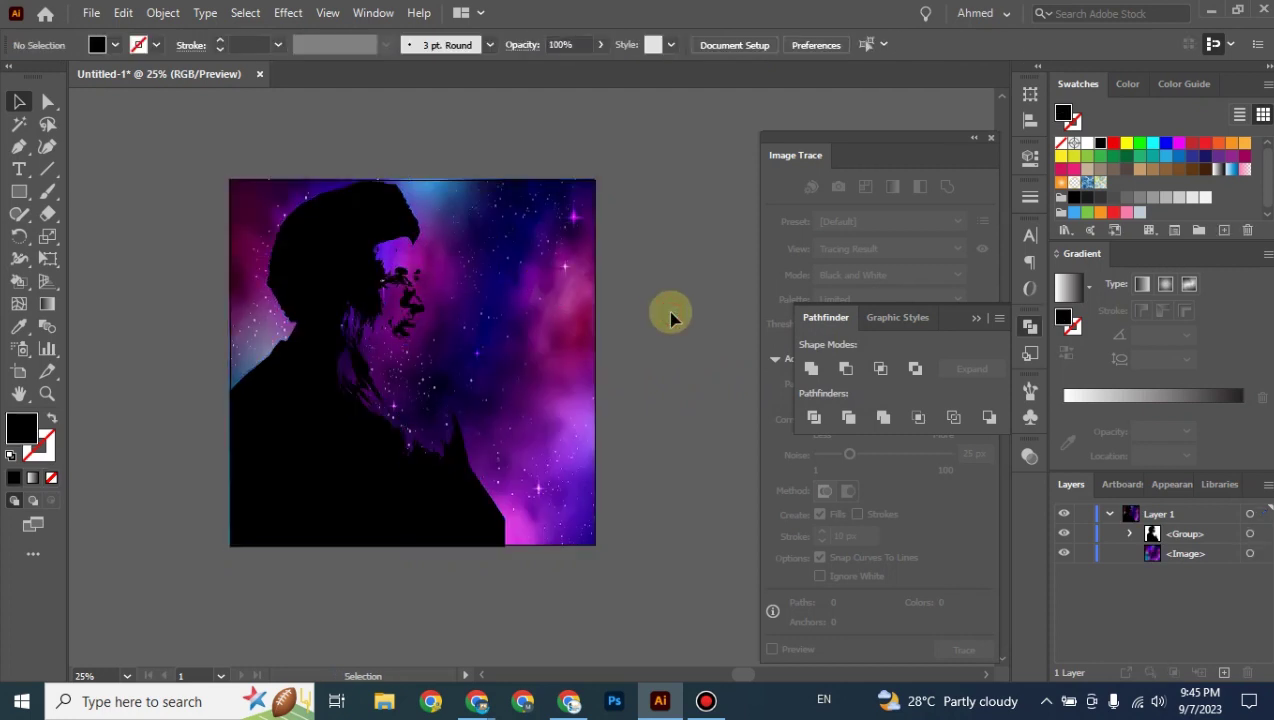
Merge the portrait group into one compound path with Object > Compound Path > Make.
left_click(1203, 533)
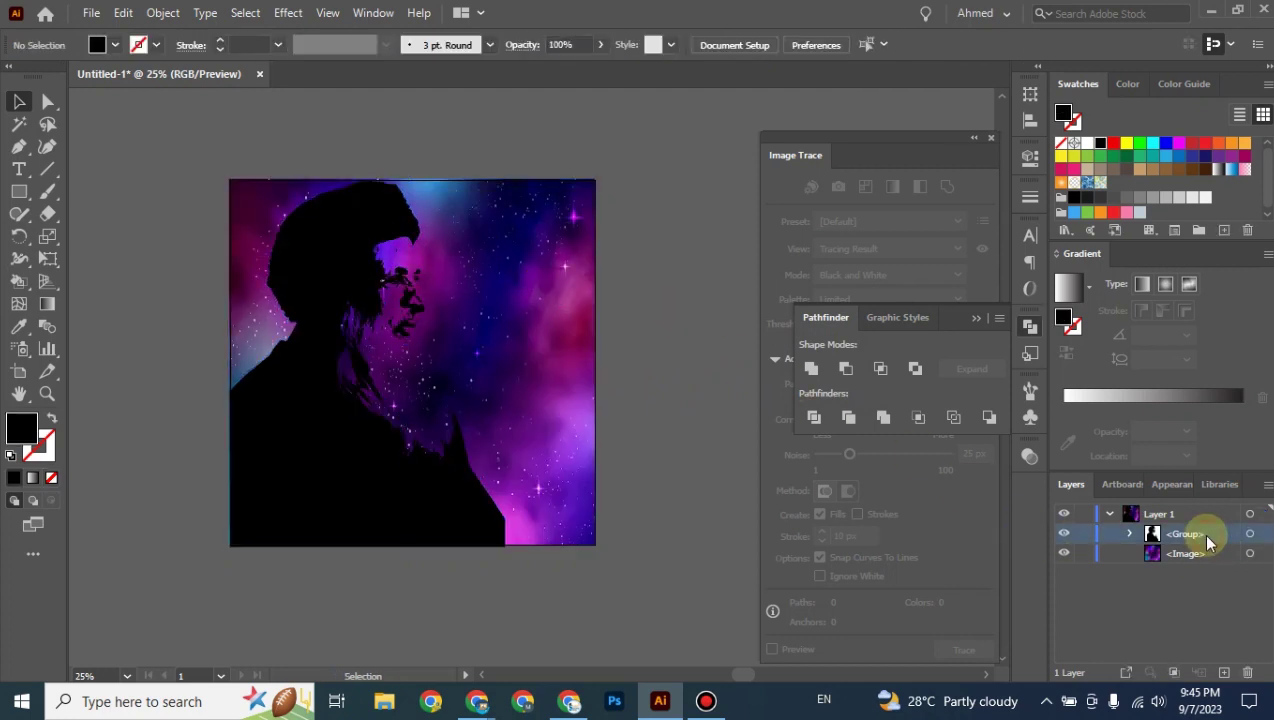
right_click(303, 413)
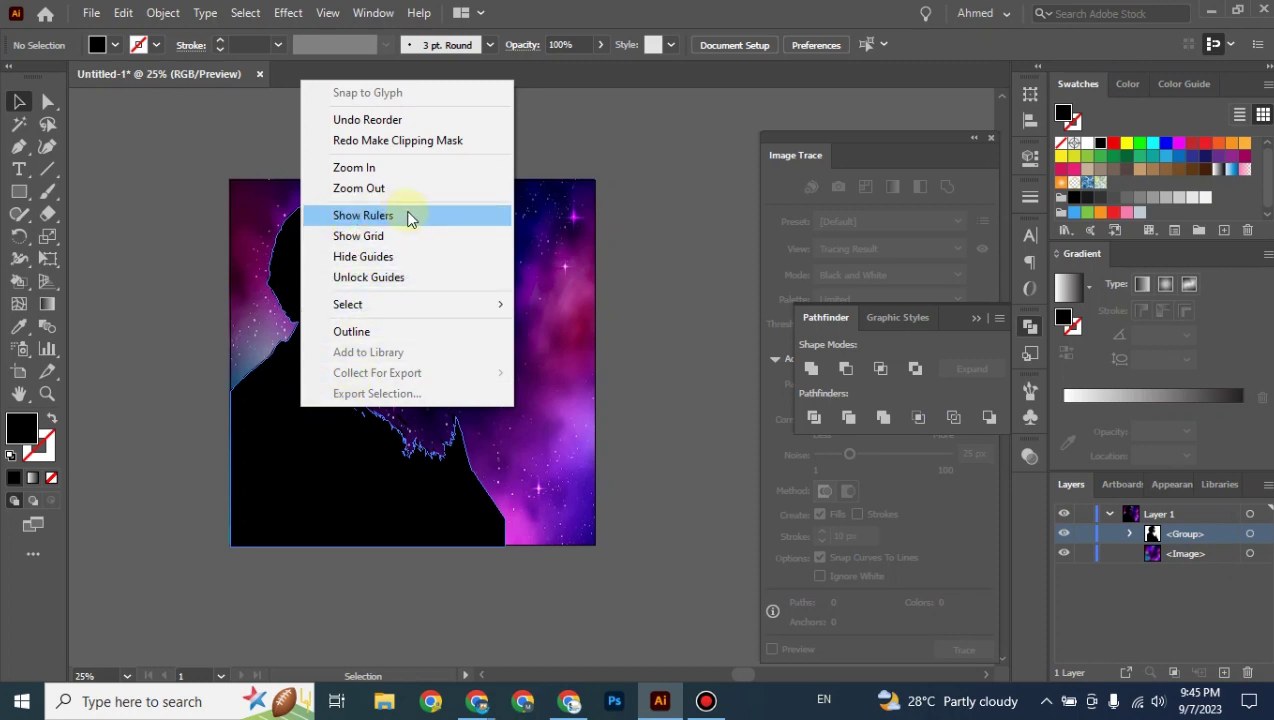
left_click(628, 274)
left_click(342, 488)
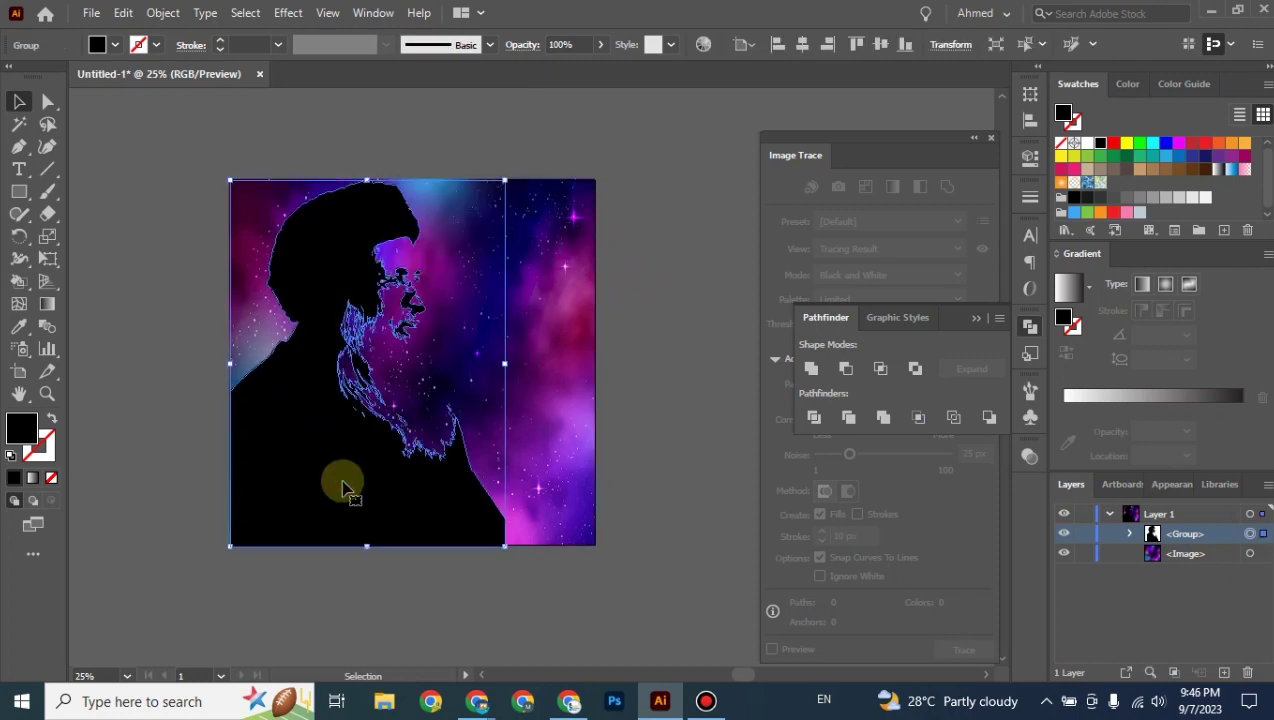
left_click(166, 14)
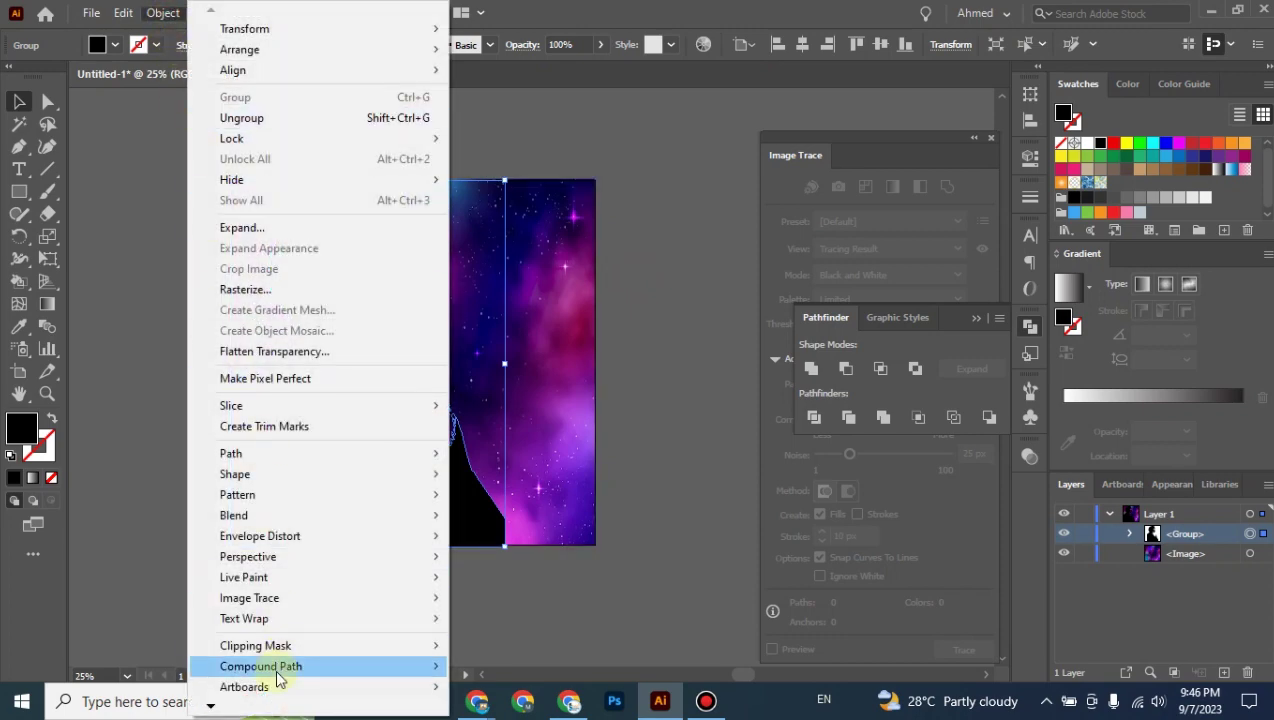
mouse_move(261, 666)
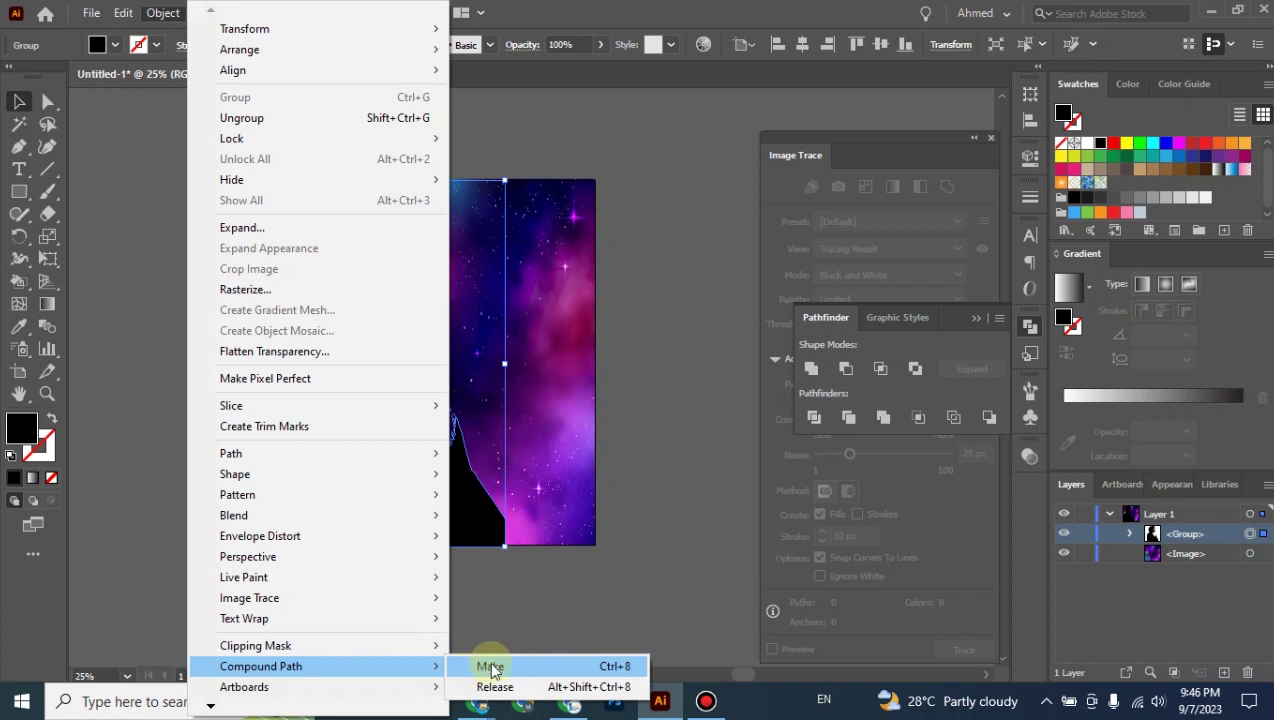
left_click(490, 666)
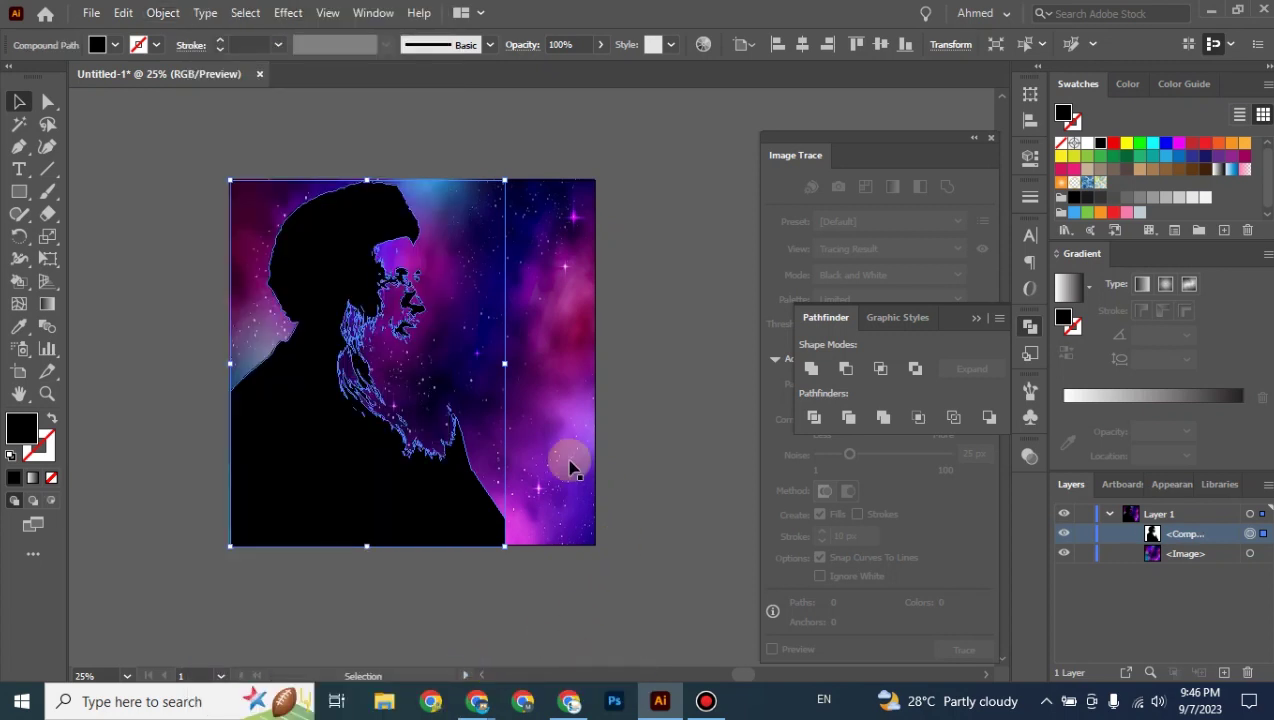
Make a clipping mask from the silhouette and galaxy image, accepting the complex mask warning.
left_click(630, 420)
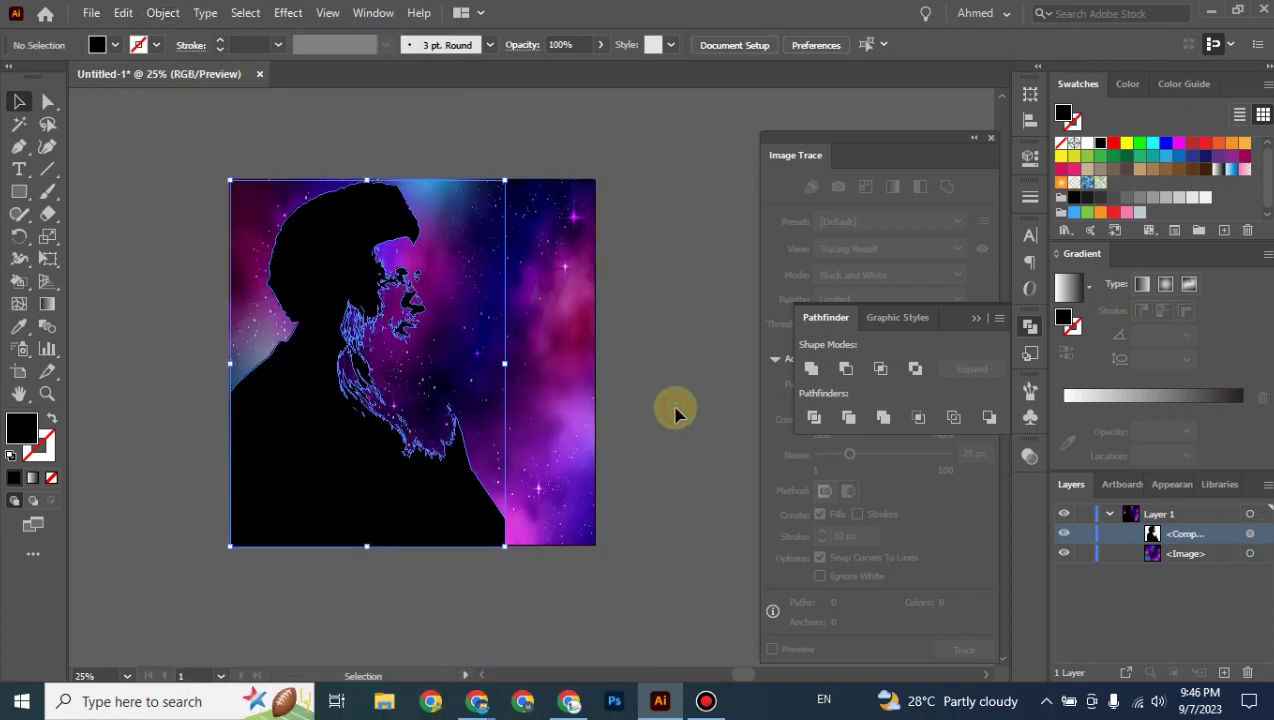
left_click_drag(326, 138, 498, 458)
right_click(320, 392)
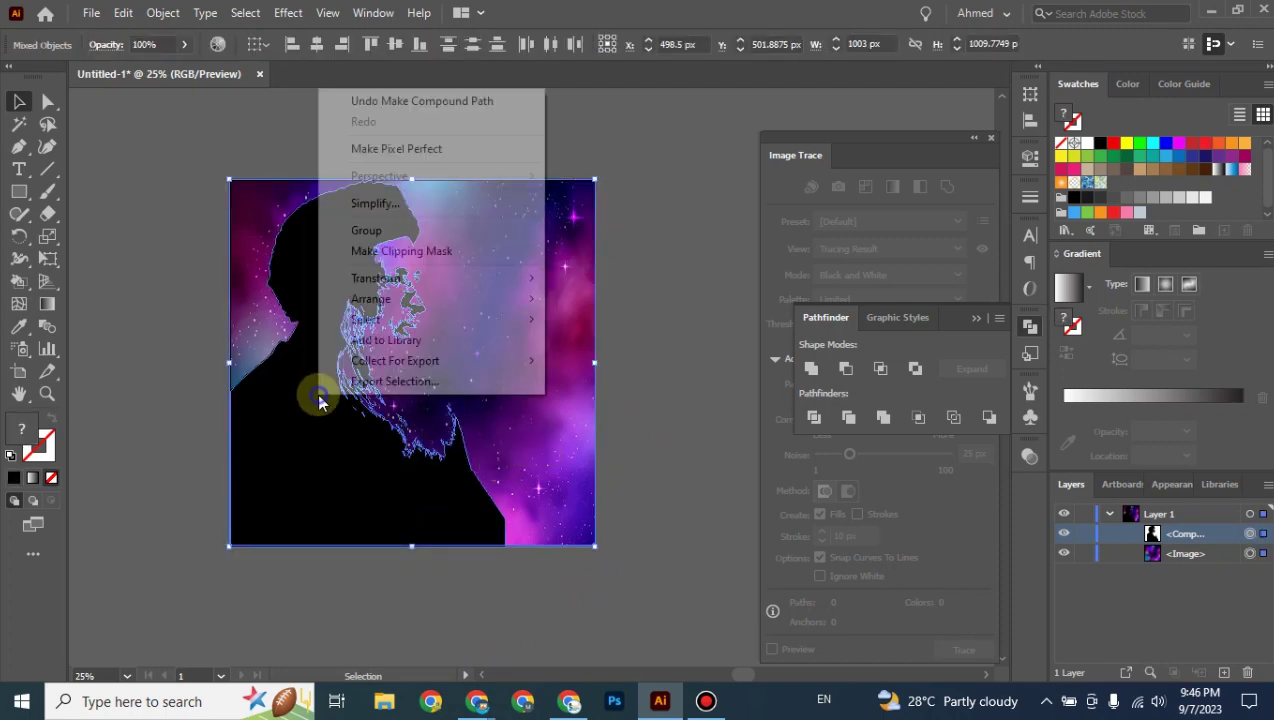
left_click(418, 253)
left_click(715, 383)
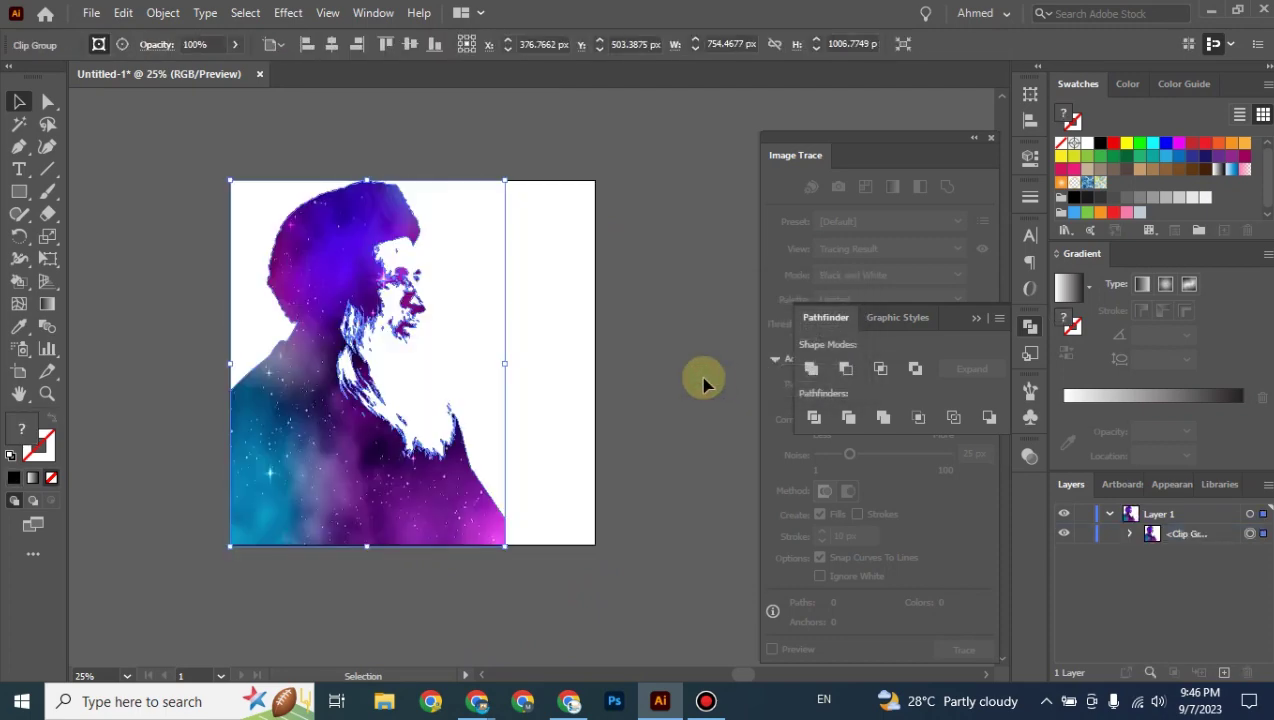
Zoom in and out to inspect the galaxy-filled silhouette edges.
left_click(676, 378)
left_click_drag(650, 382, 735, 406)
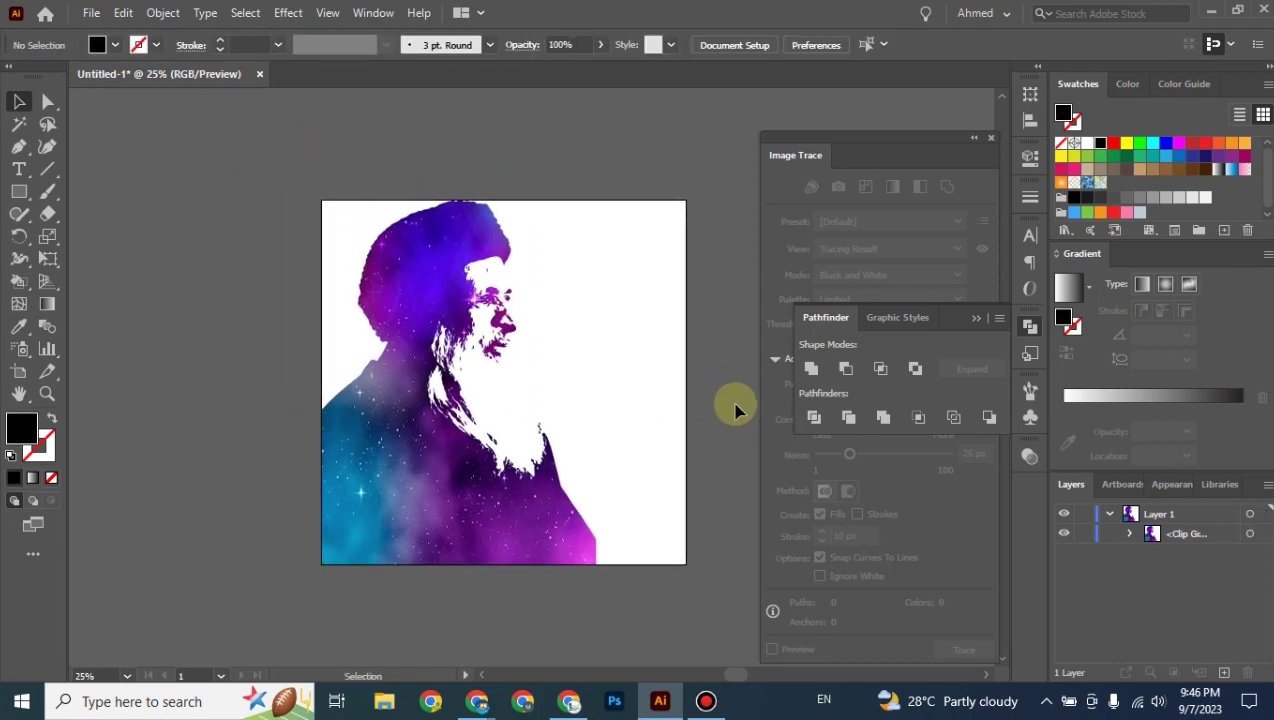
key("ctrl+equal")
key("ctrl+minus")
key("ctrl+equal")
key("ctrl+equal")
key("ctrl+equal")
key("ctrl+minus")
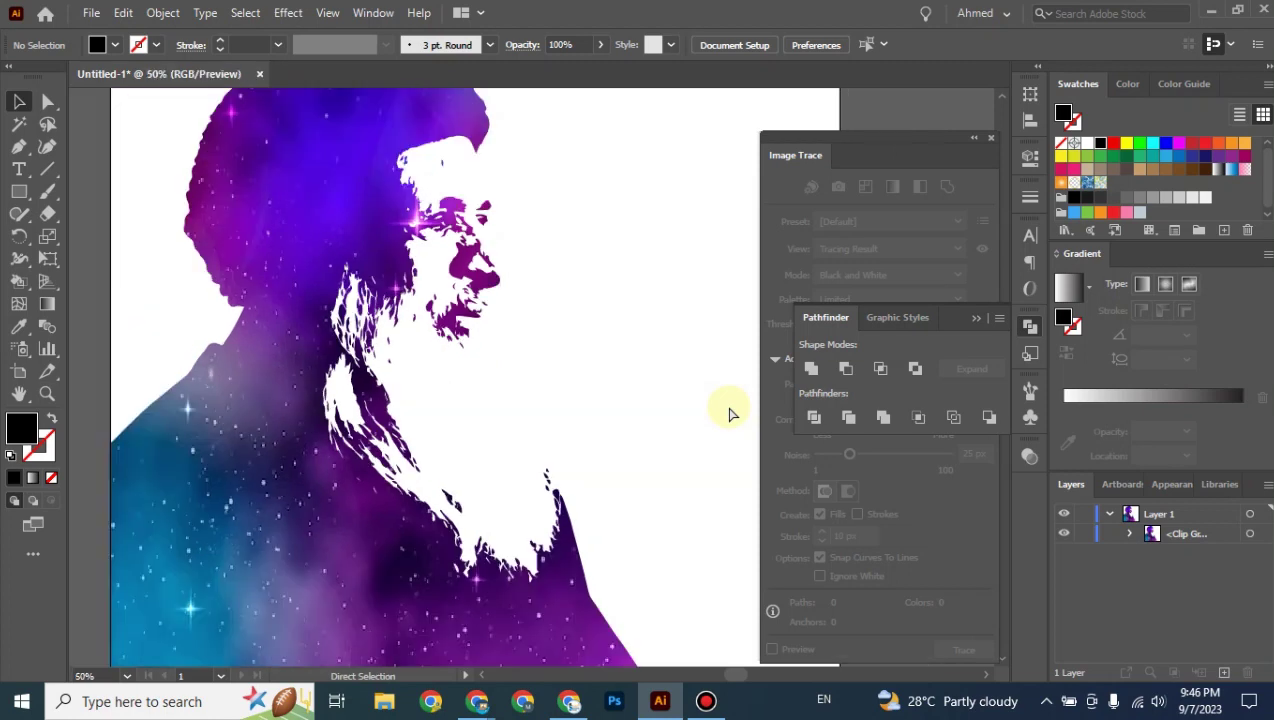
key("ctrl+minus")
key("ctrl+minus")
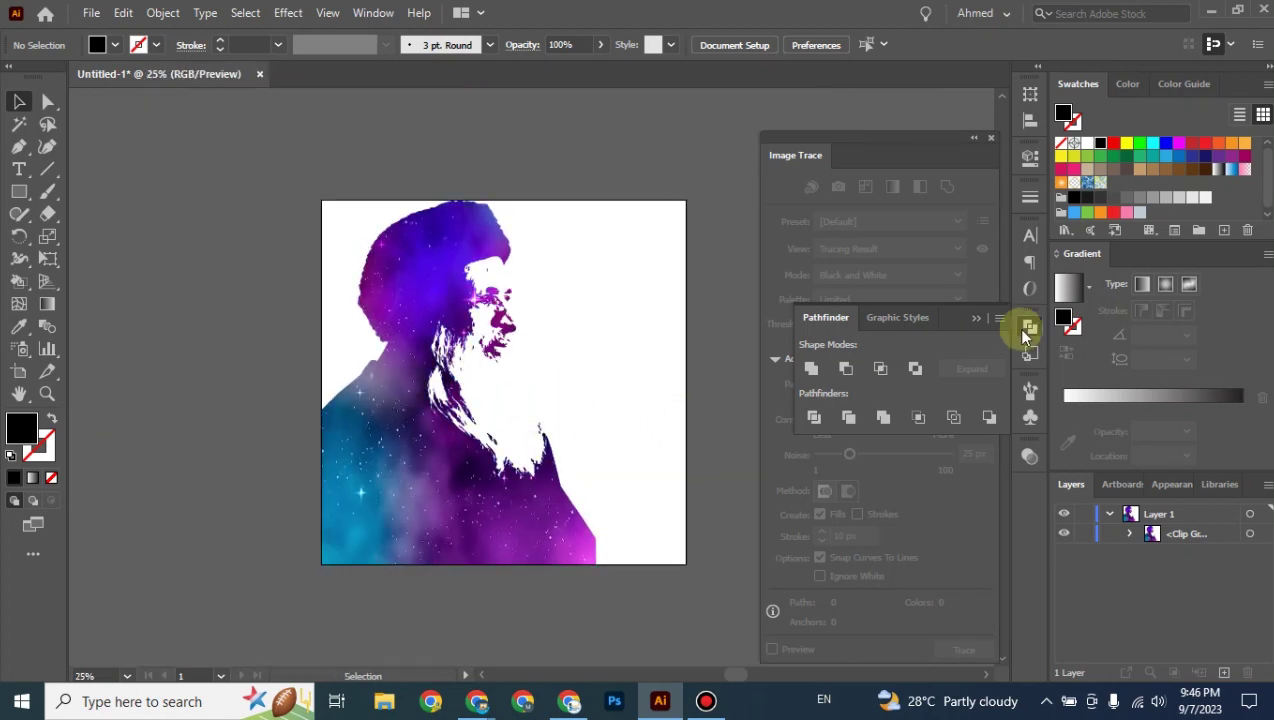
Draw a yellow rectangle covering the artboard and send it behind the portrait.
left_click(19, 191)
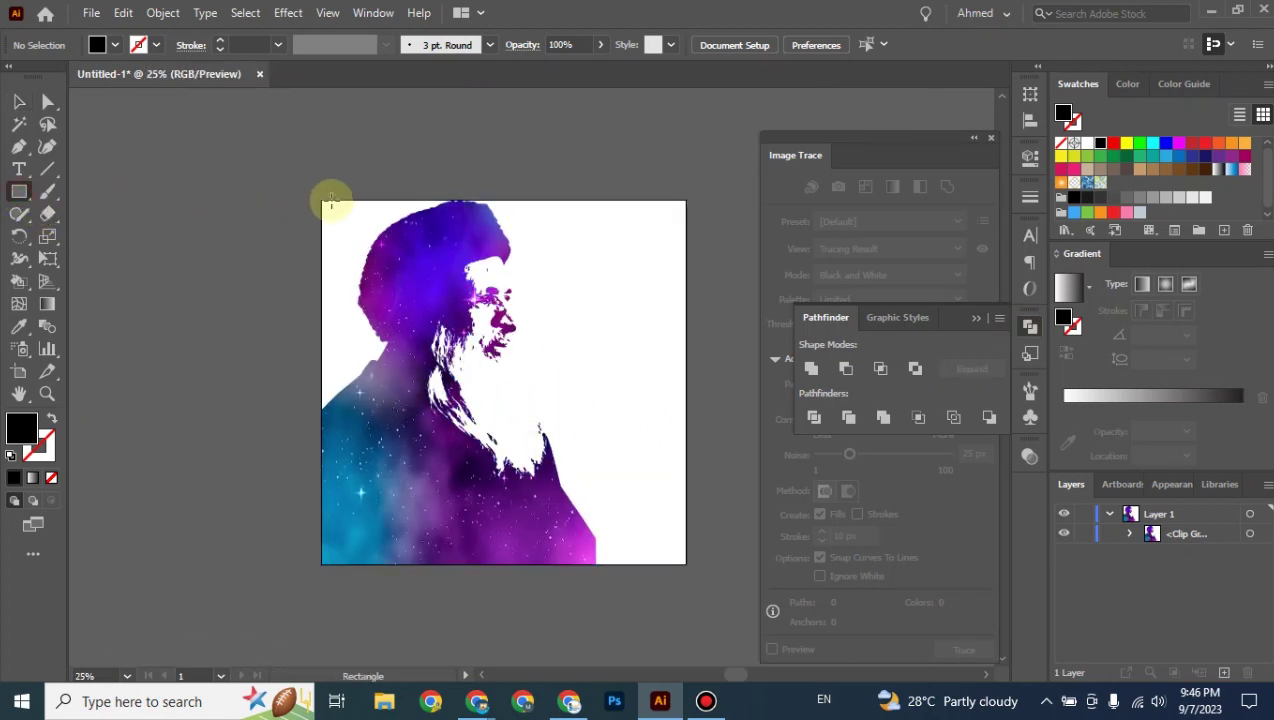
left_click_drag(322, 200, 682, 560)
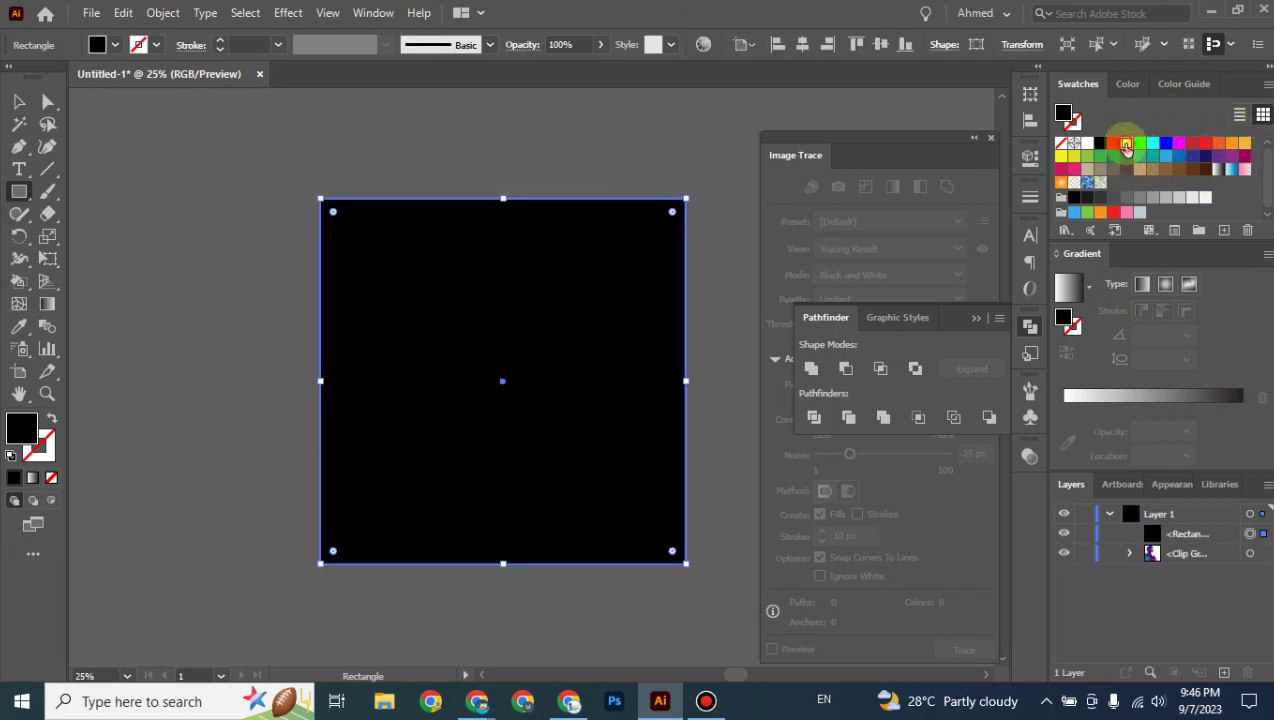
left_click(1126, 143)
left_click(17, 104)
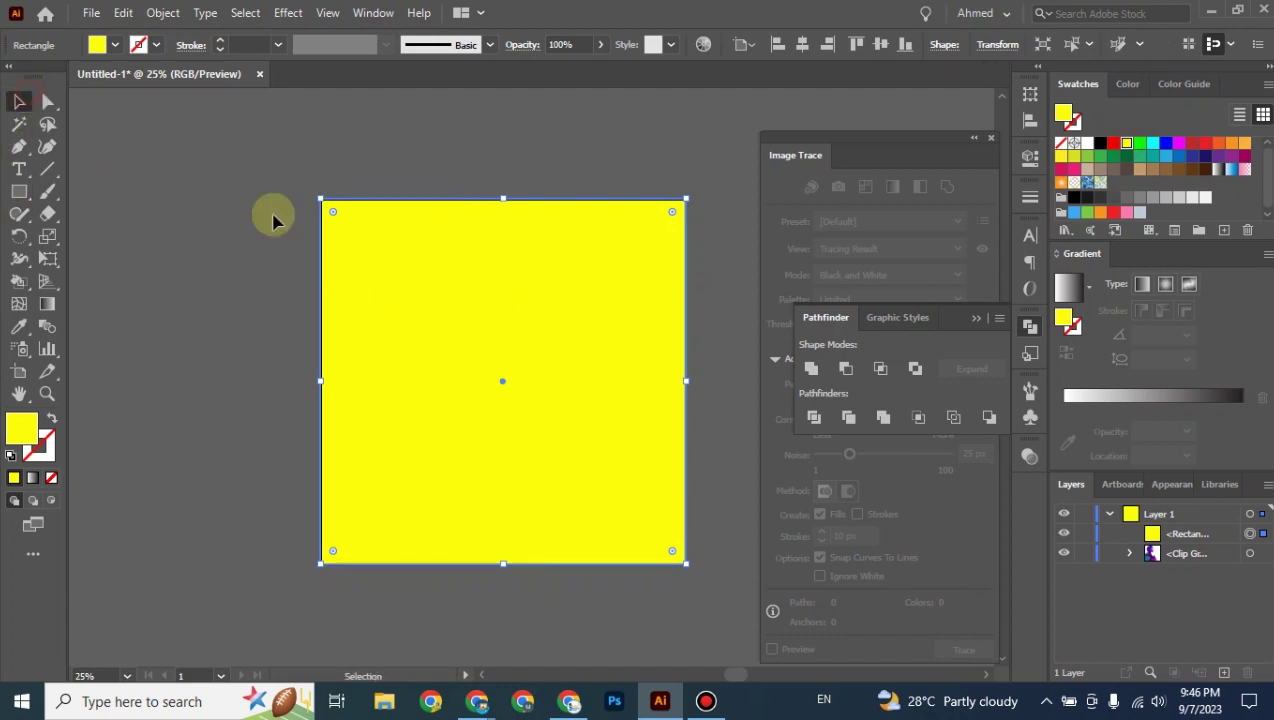
right_click(573, 303)
mouse_move(629, 566)
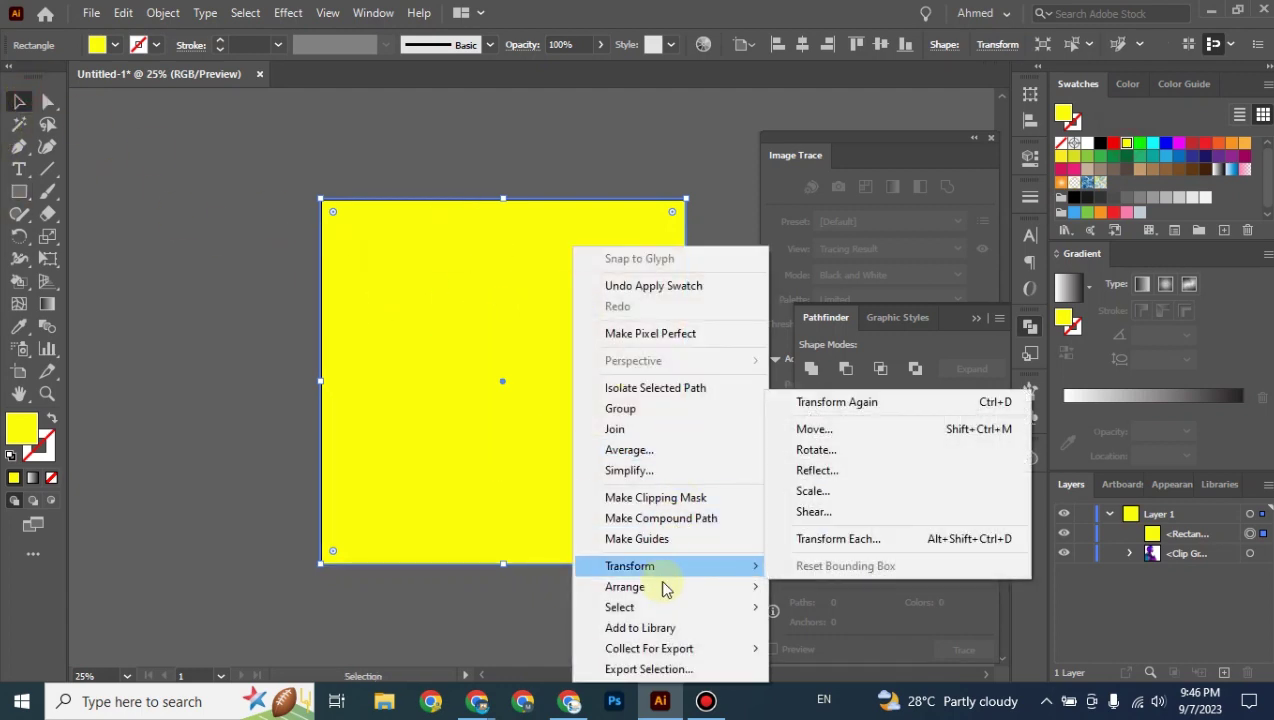
left_click(850, 647)
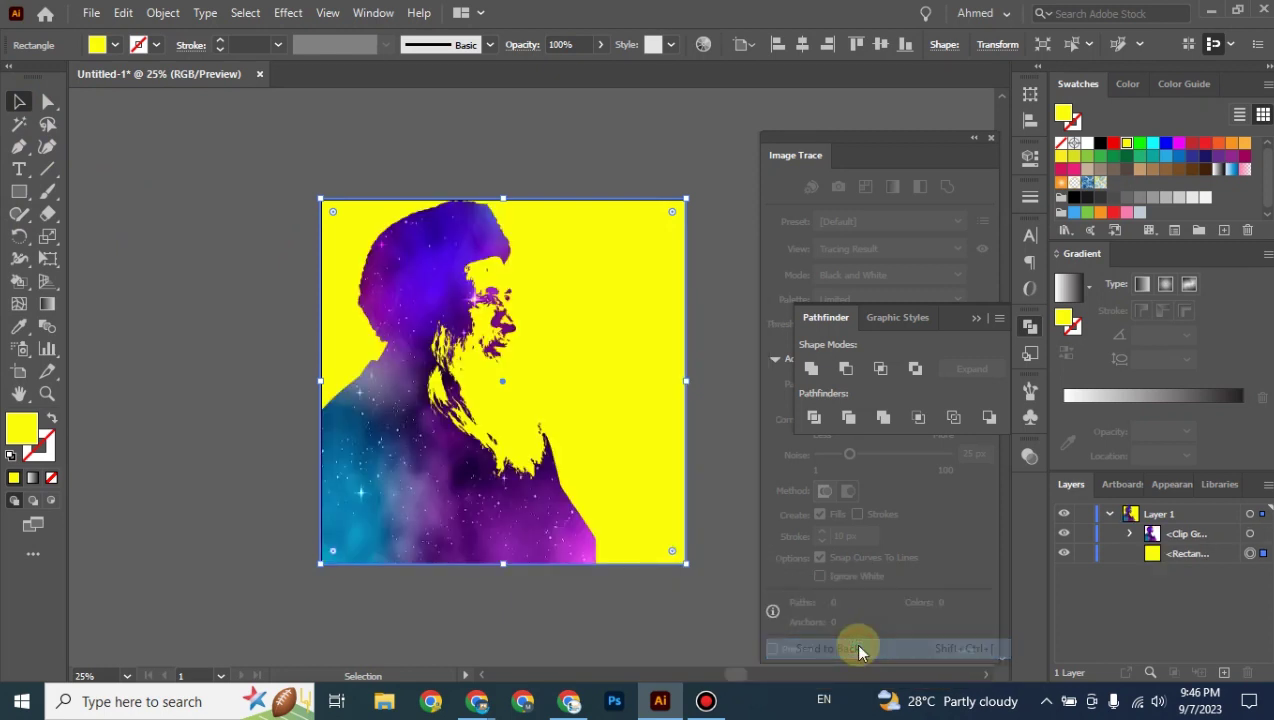
left_click(197, 240)
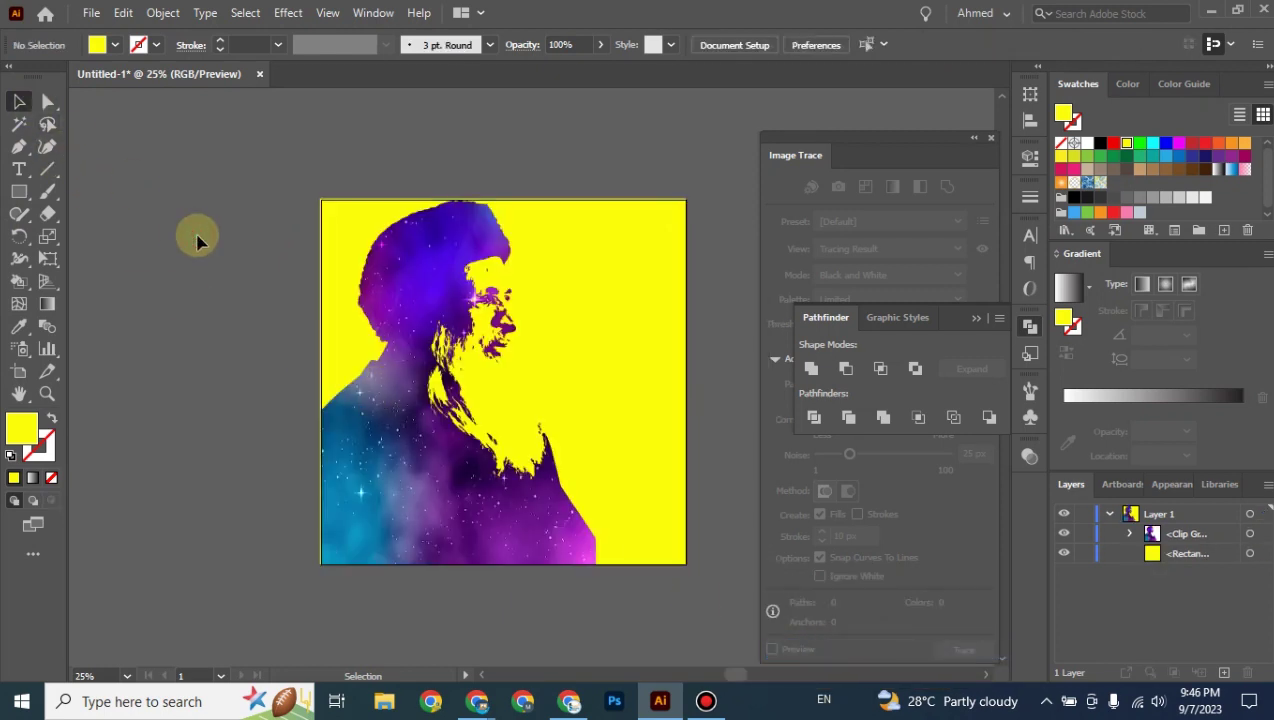
Try red and orange fills on the background rectangle, settling on light cyan.
left_click(626, 331)
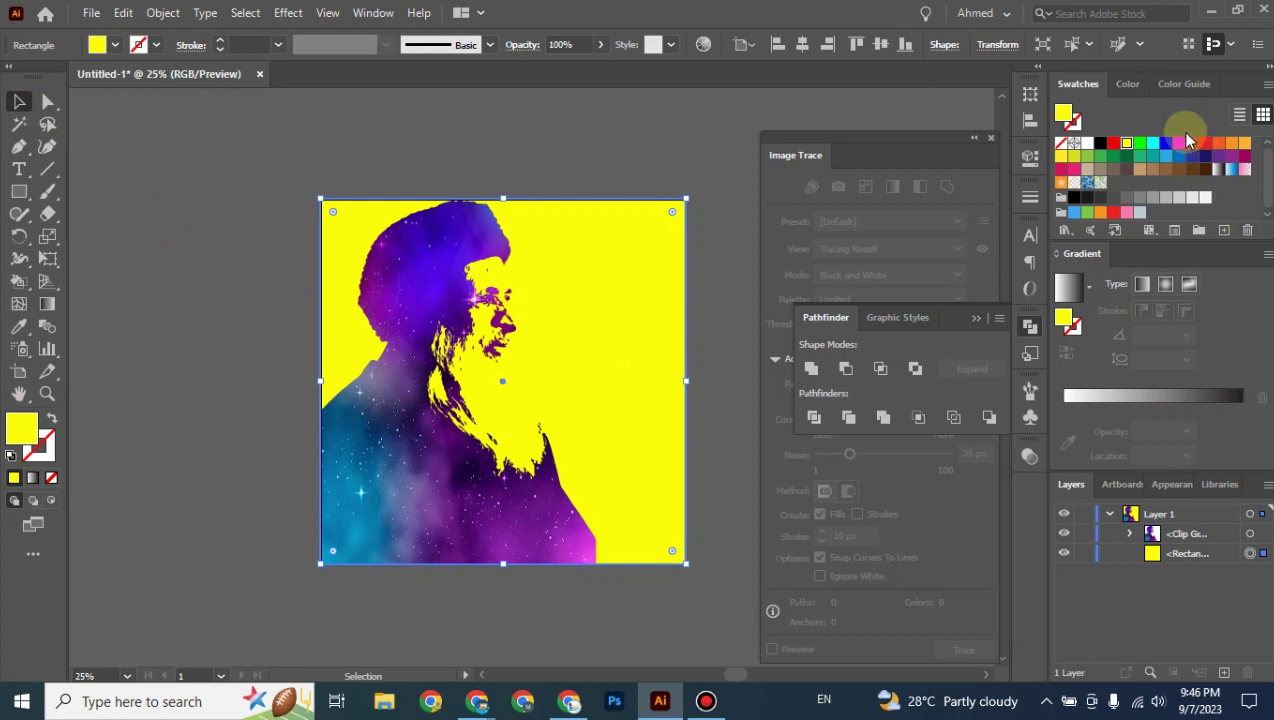
left_click(1114, 144)
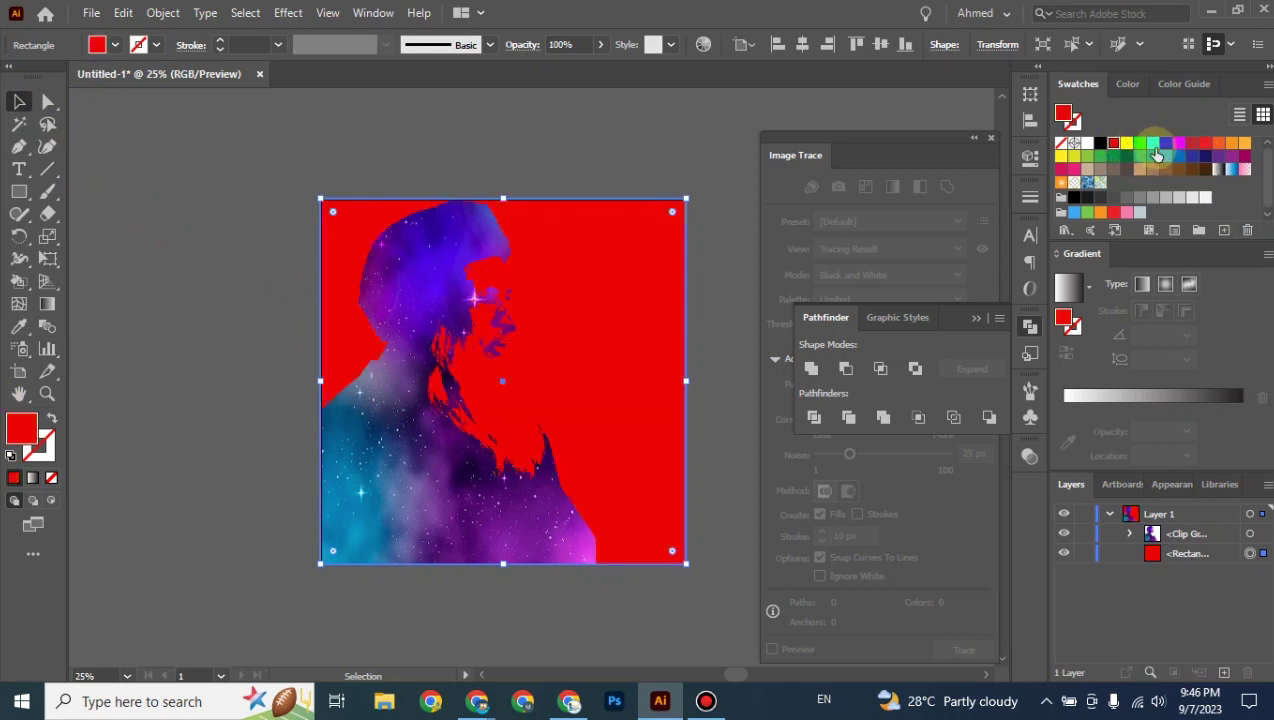
left_click(1154, 148)
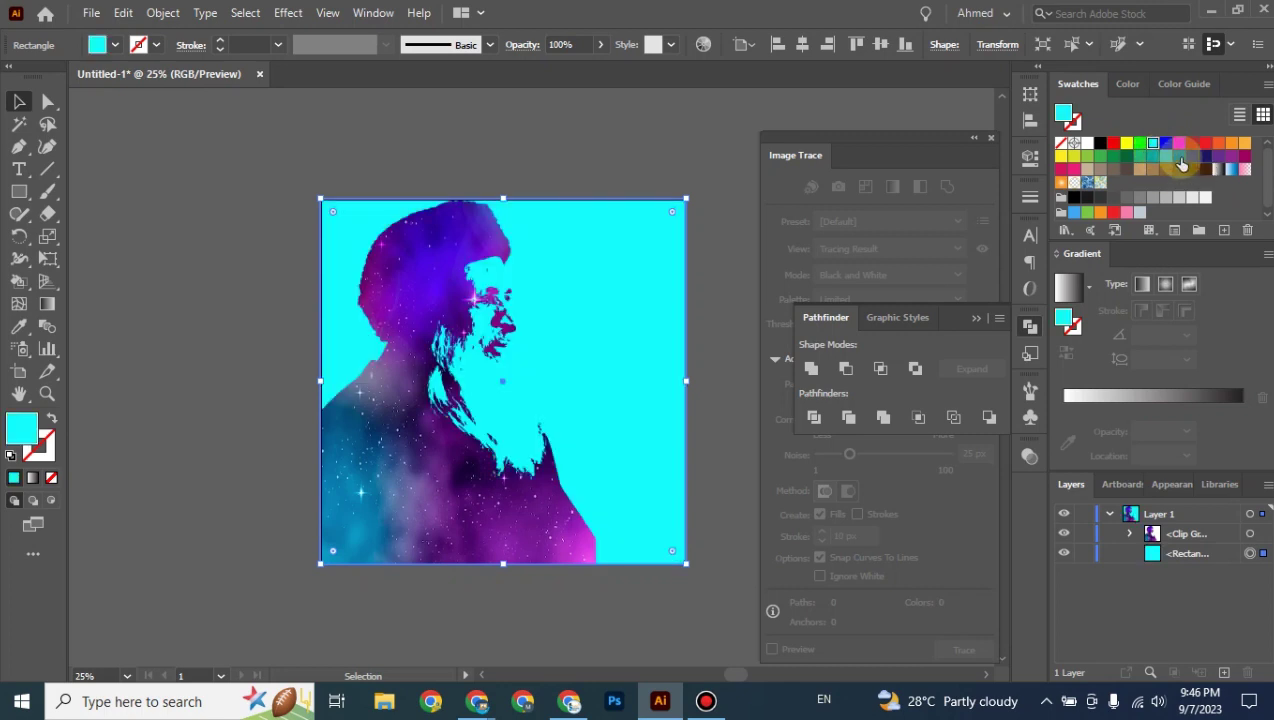
left_click(1200, 144)
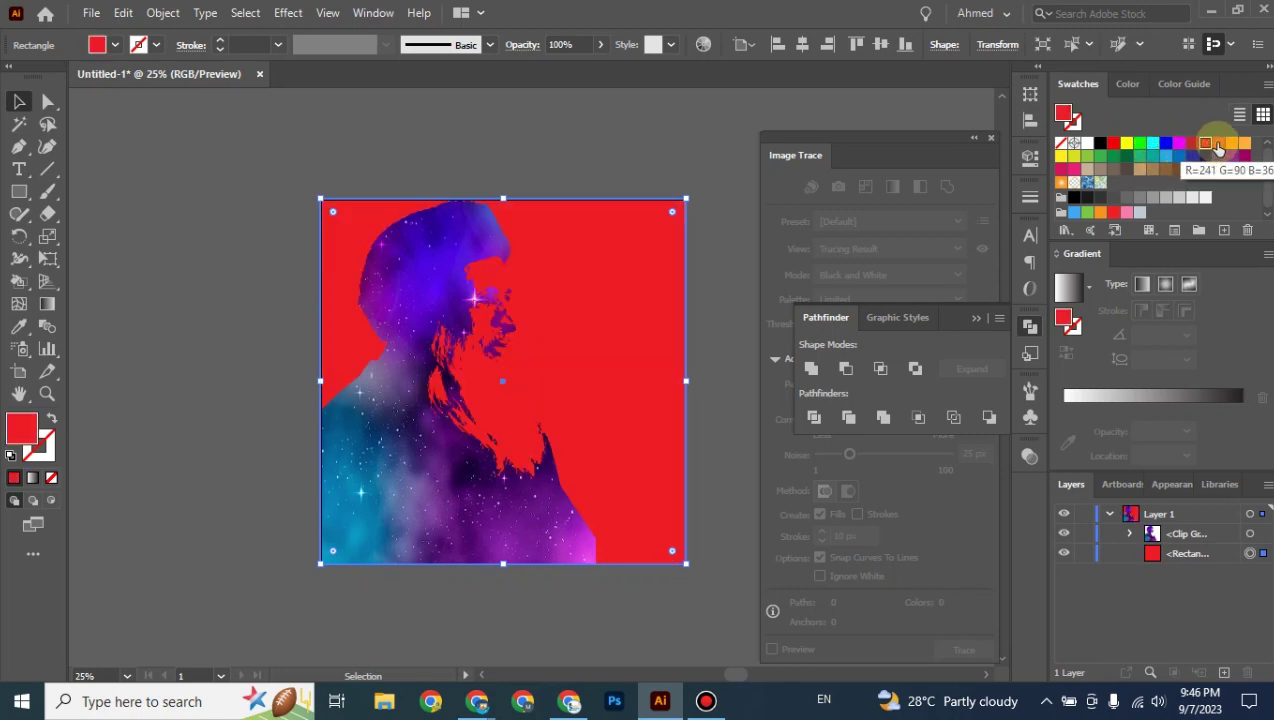
left_click(1220, 145)
left_click(1232, 145)
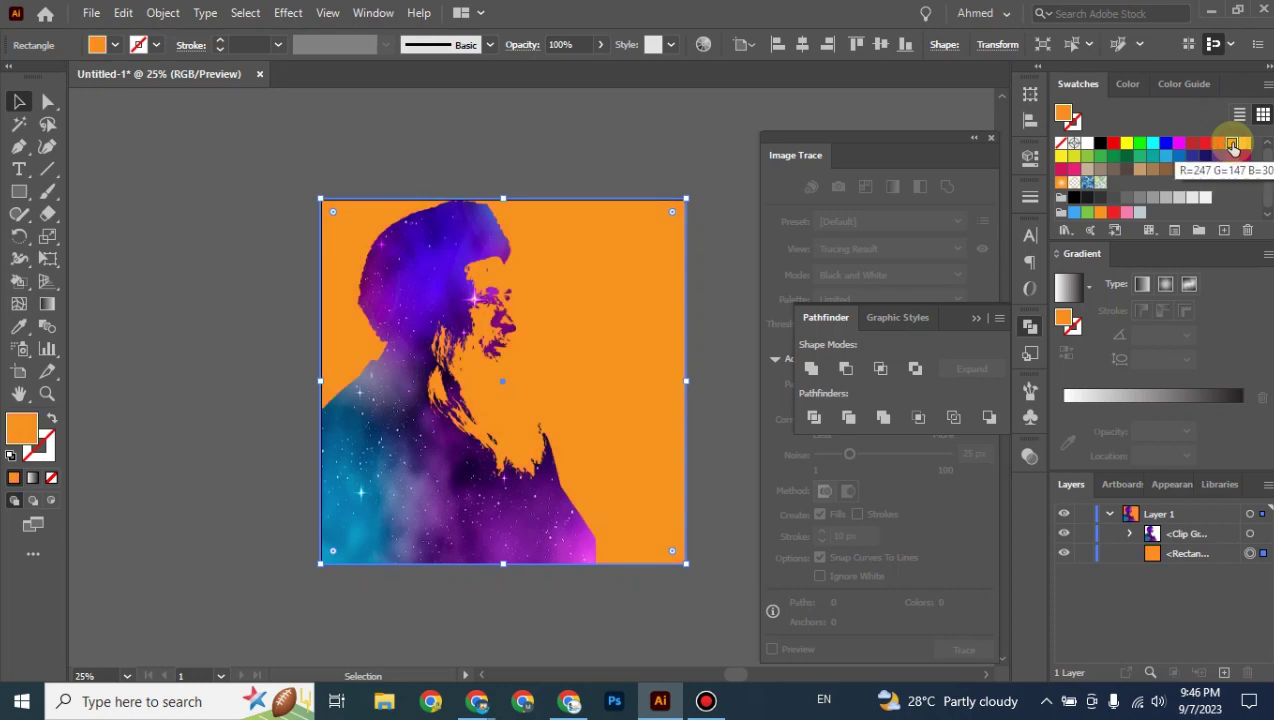
left_click(1241, 146)
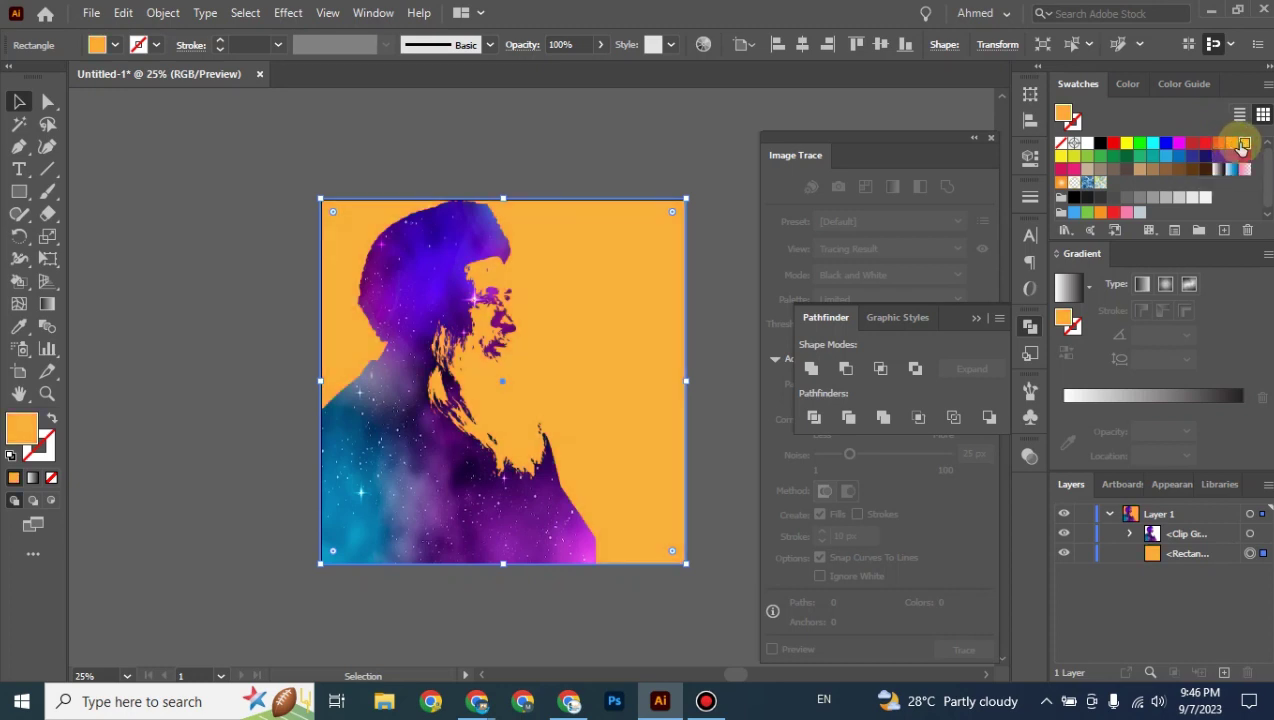
left_click(1134, 84)
left_click(1164, 148)
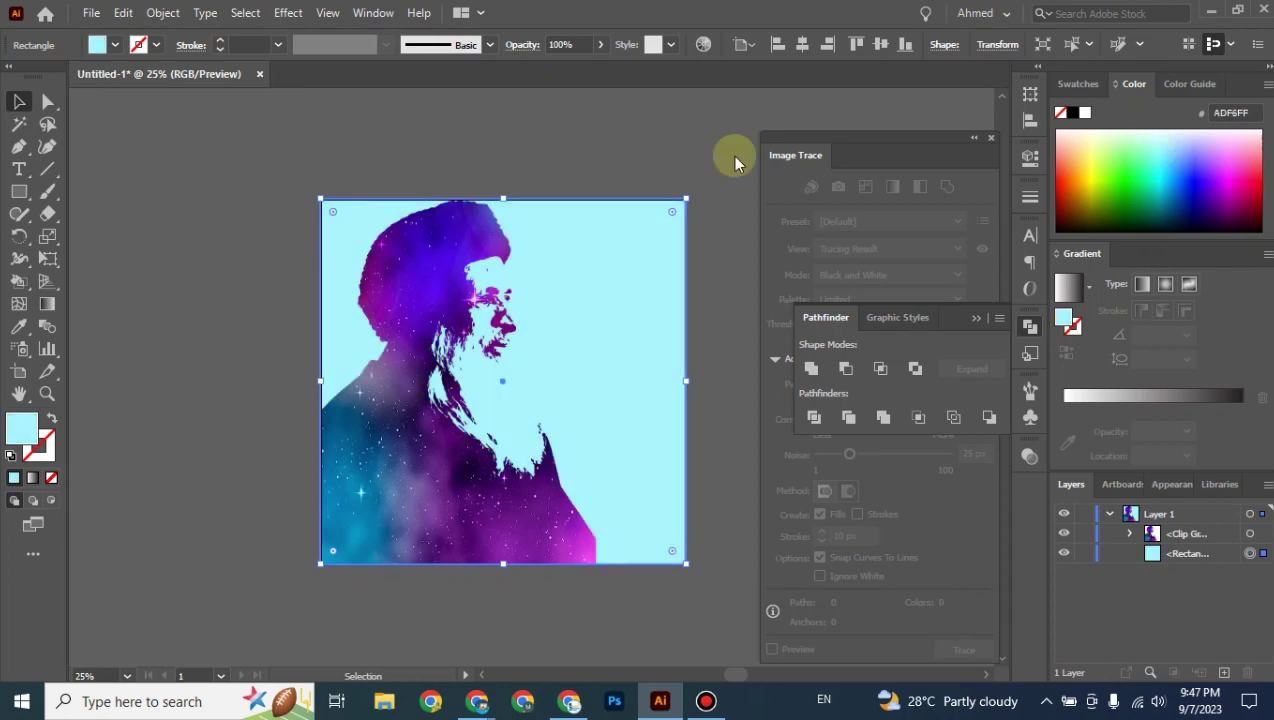
left_click(224, 207)
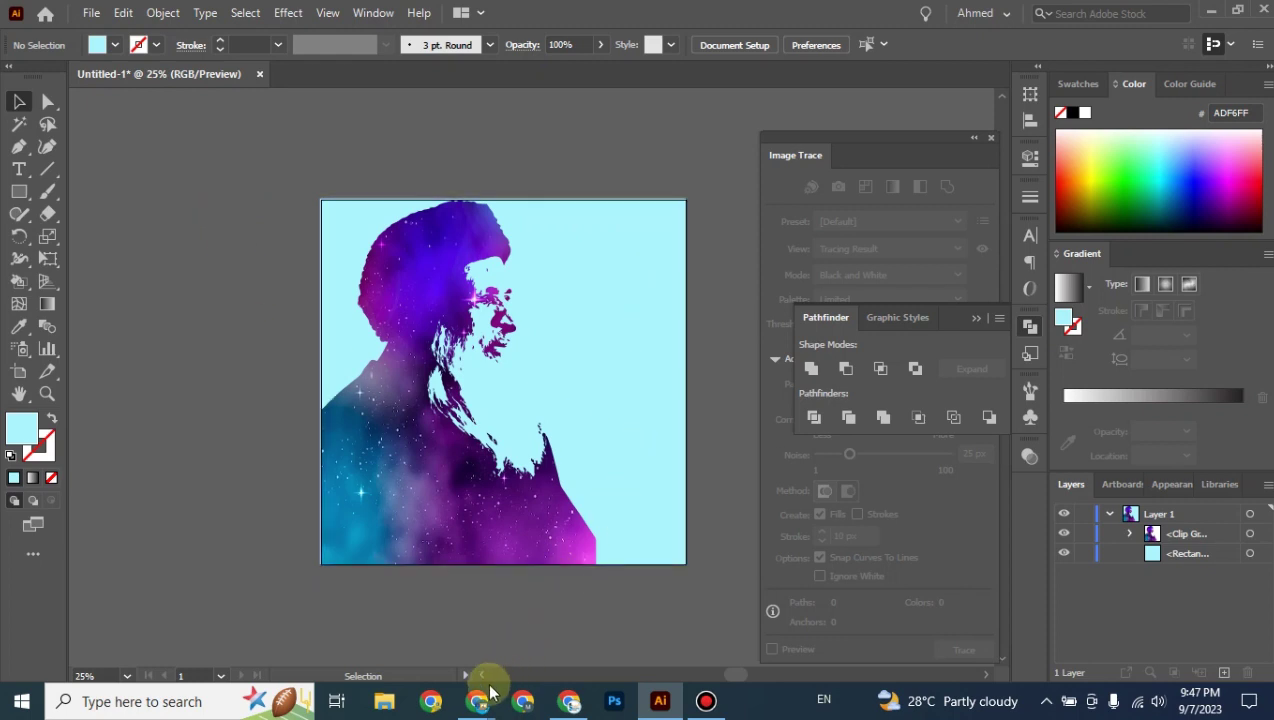
mouse_move(476, 701)
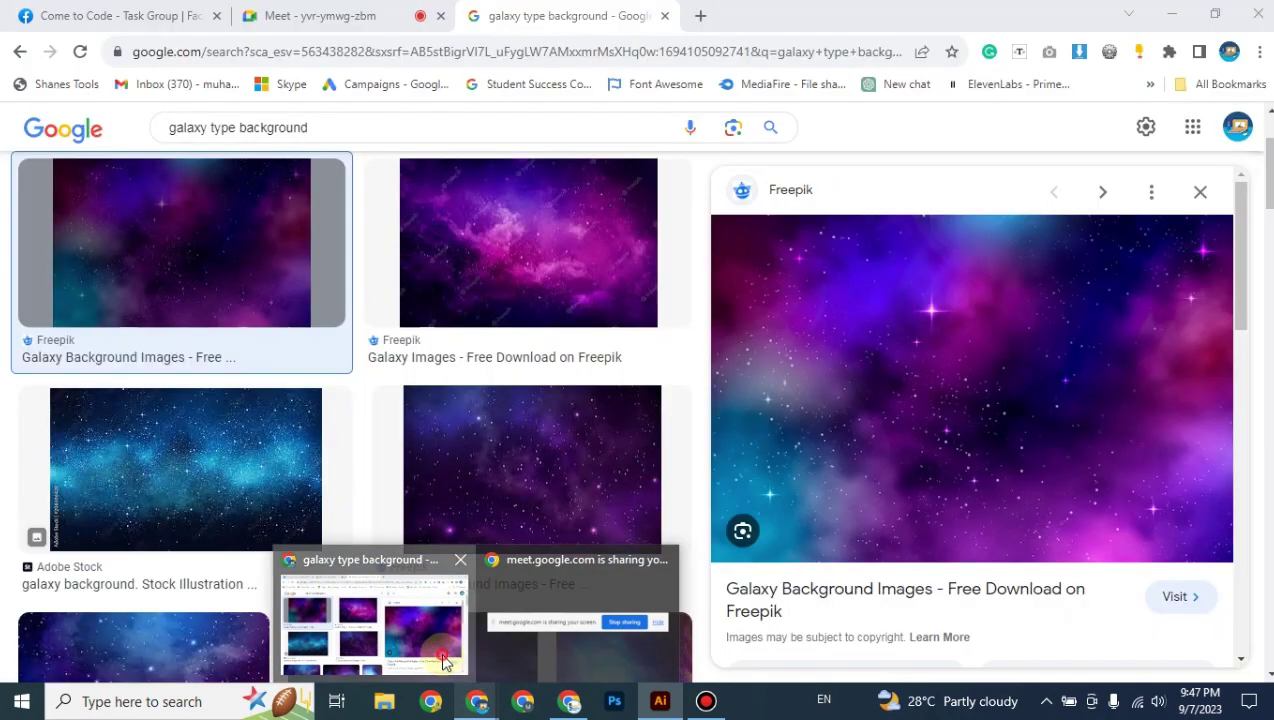
Search 'Abdul Edhi quote' in a new Chrome tab.
left_click(373, 615)
left_click(705, 15)
left_click(647, 52)
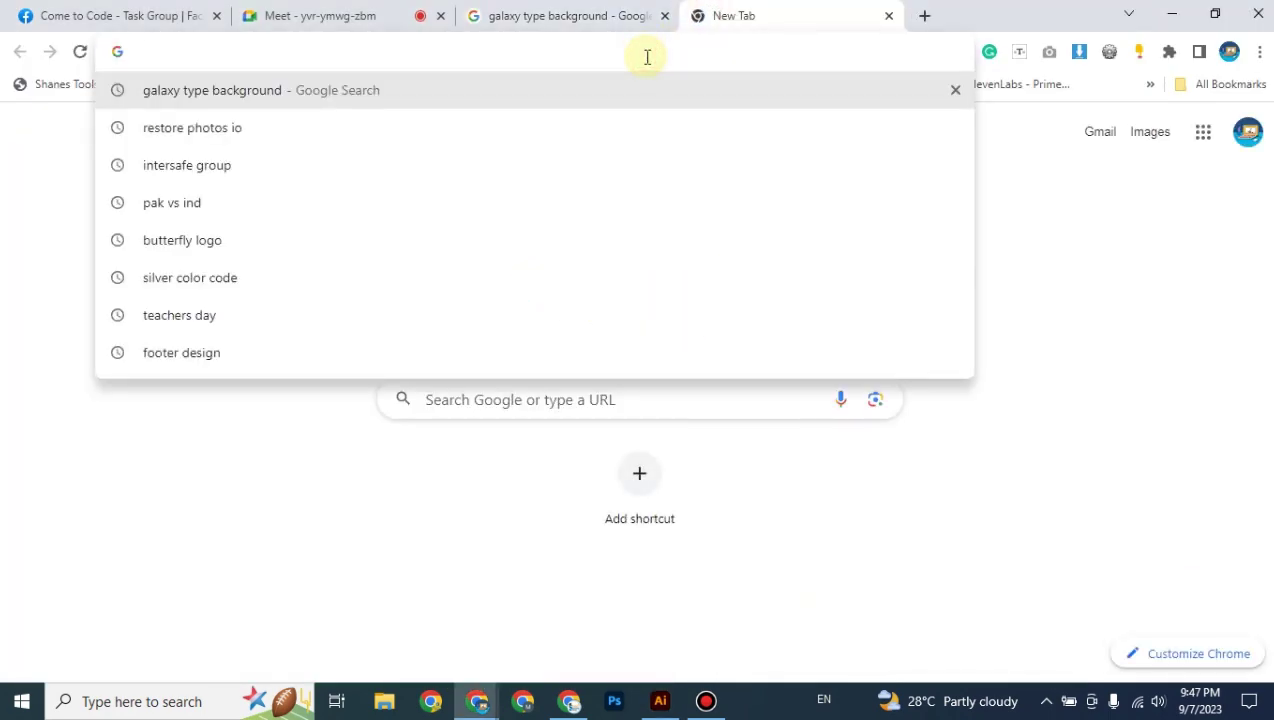
type("Abdul Ed")
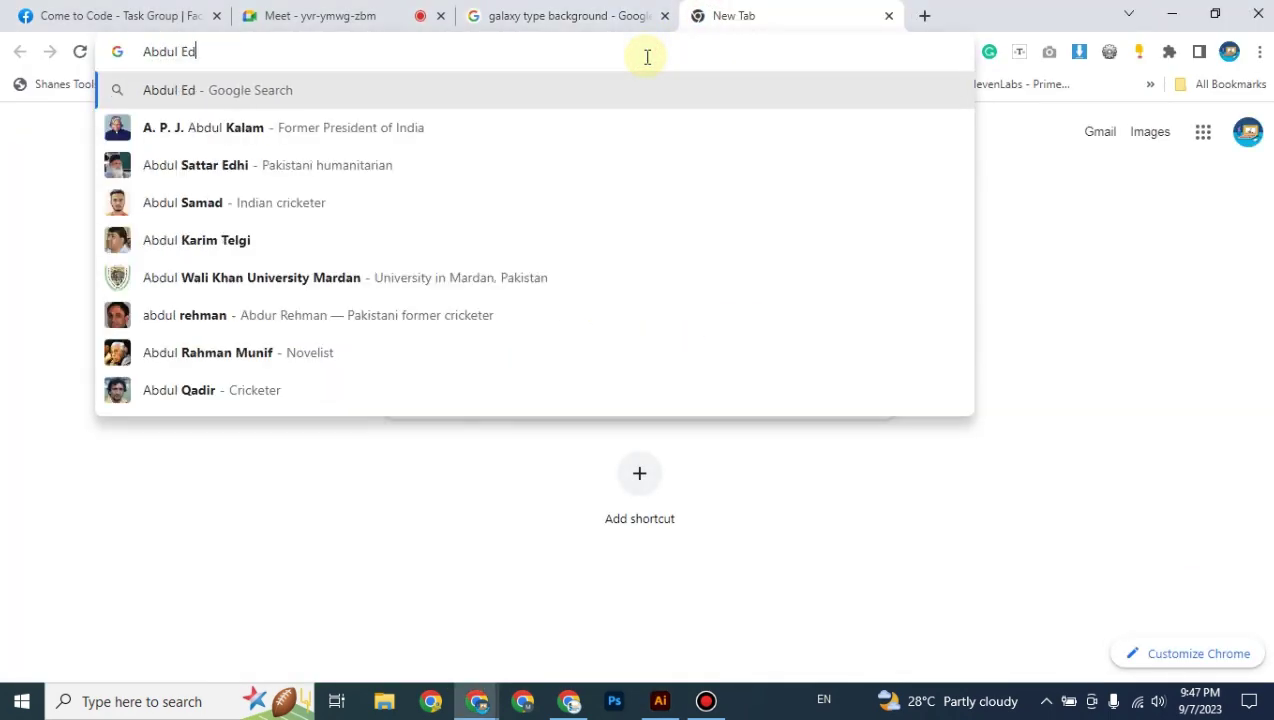
type("hi")
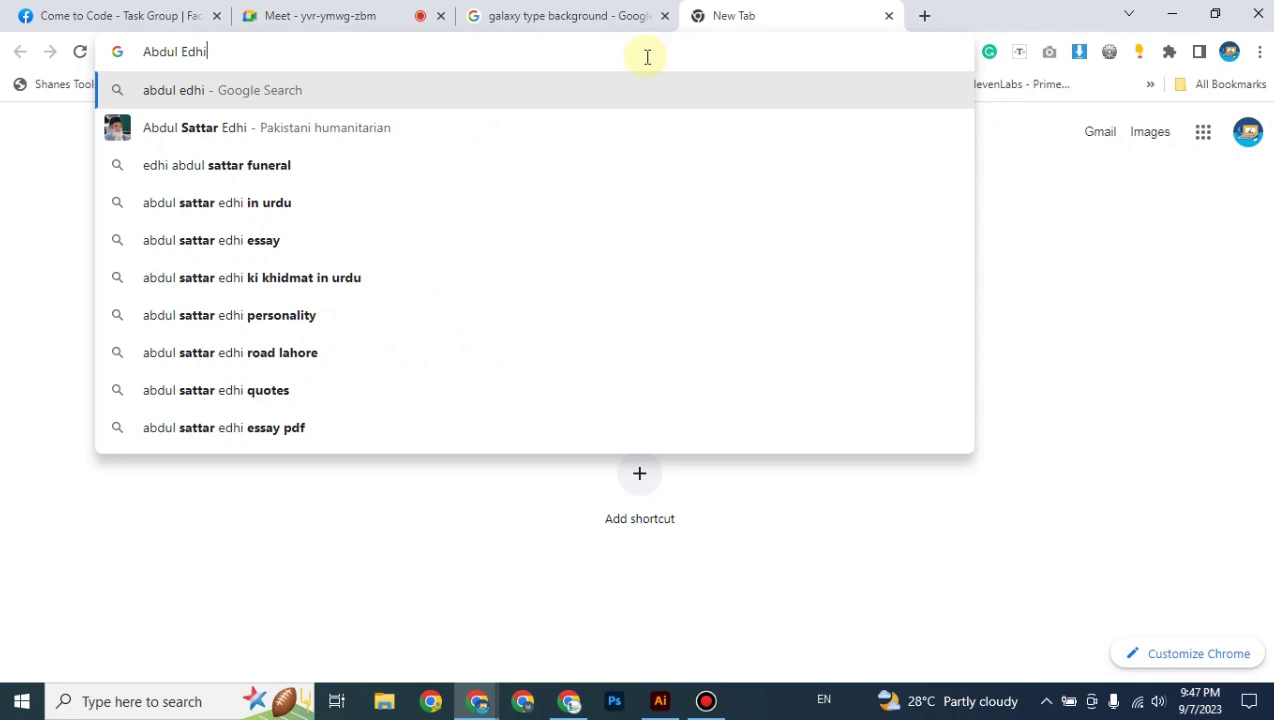
key("Down")
key("Down")
key("Down")
key("Up")
key("Up")
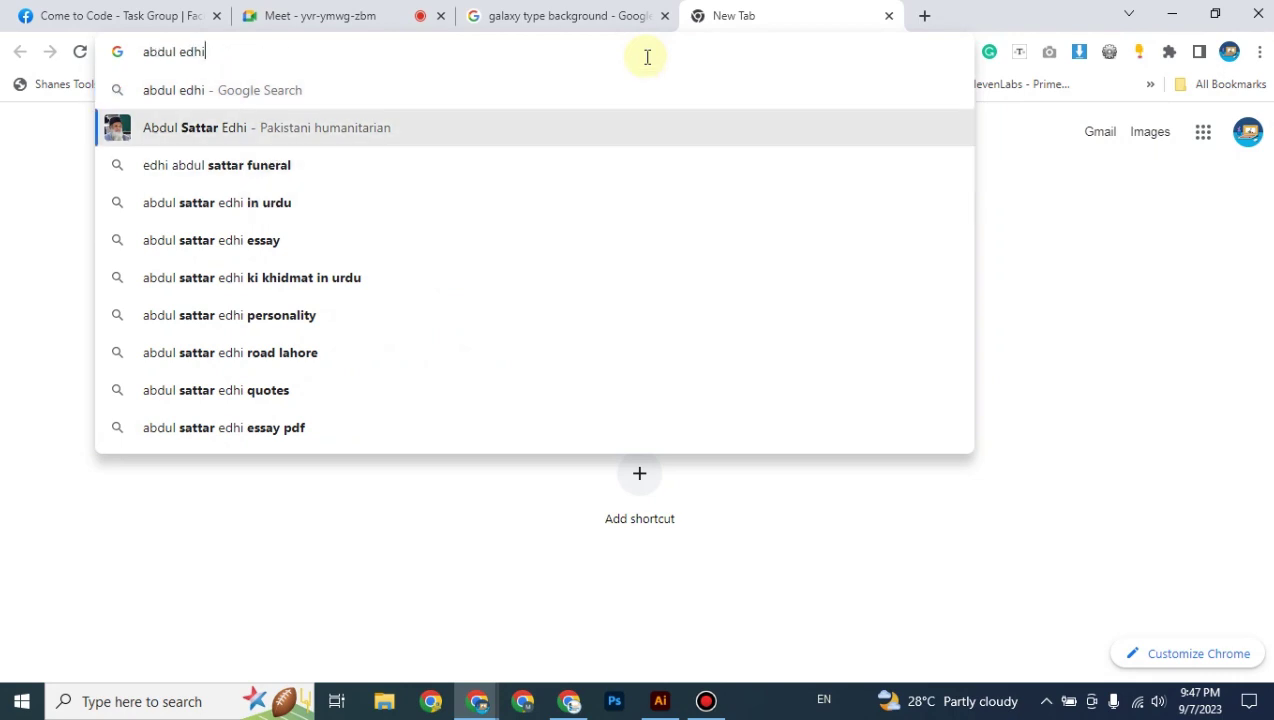
type(" quote")
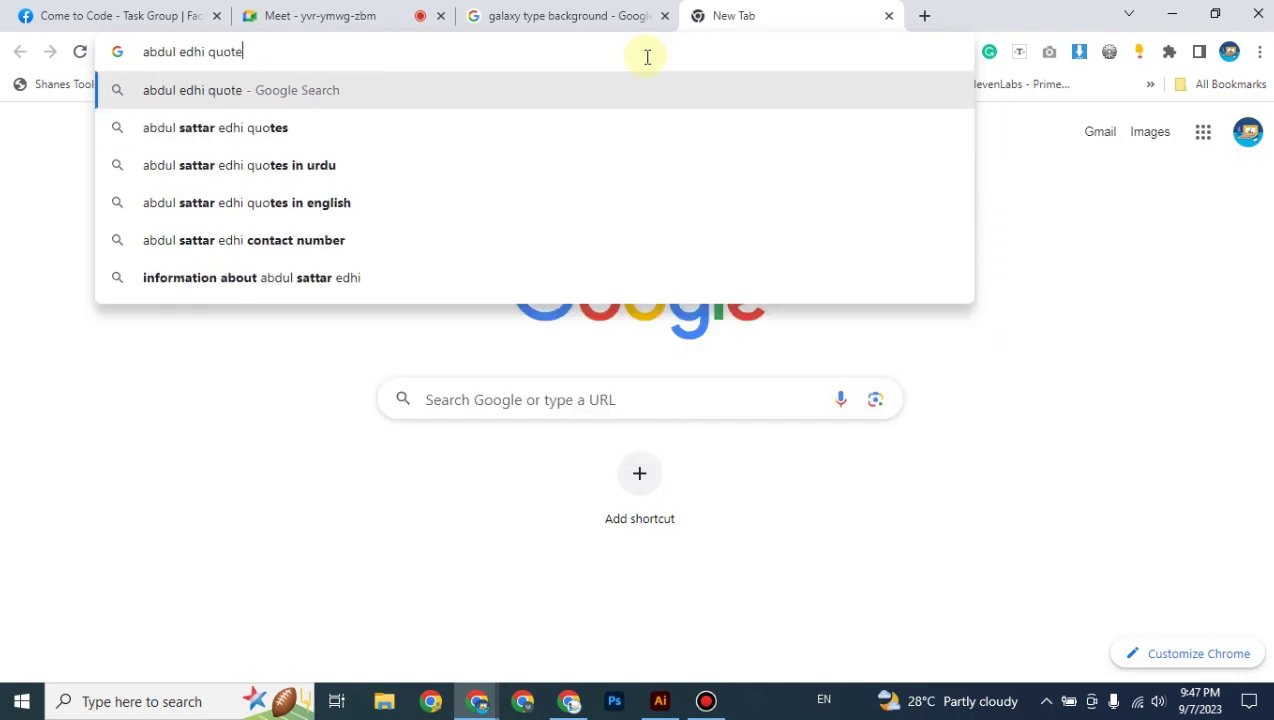
key("Return")
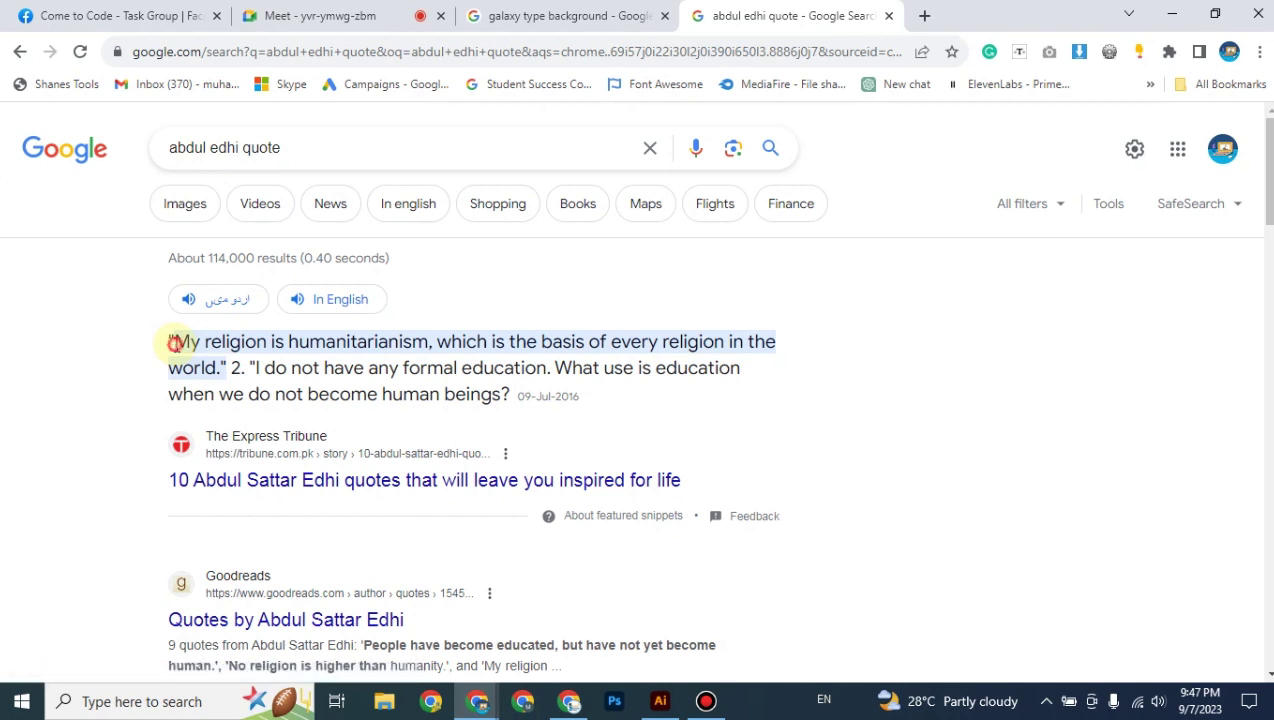
Browse the Tribune article listing ten Abdul Edhi quotes.
left_click_drag(176, 342, 251, 341)
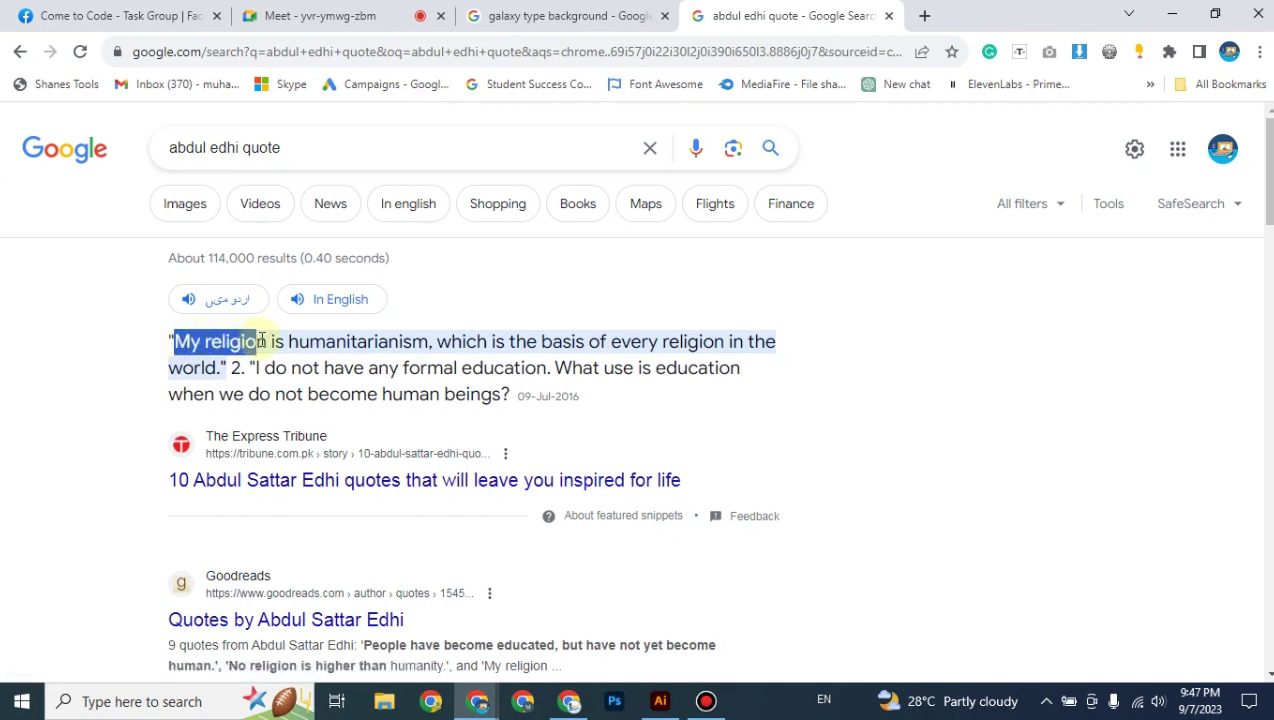
left_click(357, 481)
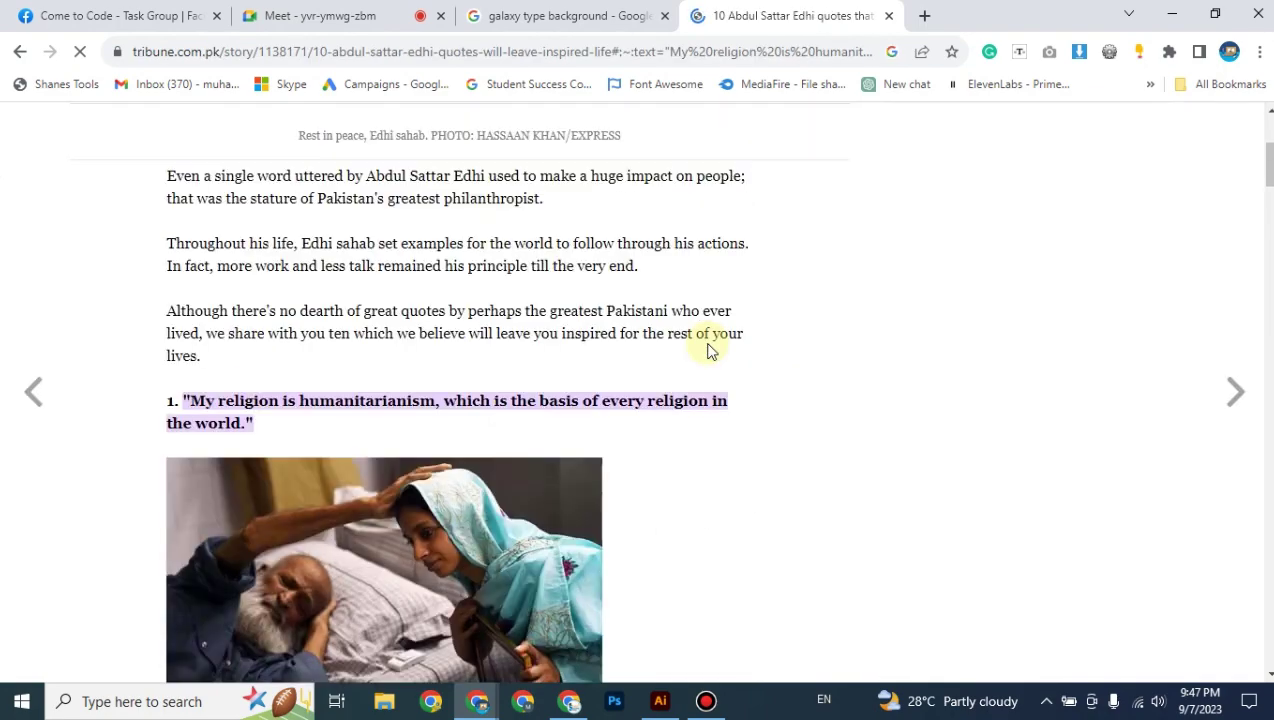
scroll(709, 347, "down", 3)
scroll(649, 356, "down", 3)
scroll(694, 336, "down", 3)
scroll(705, 331, "down", 4)
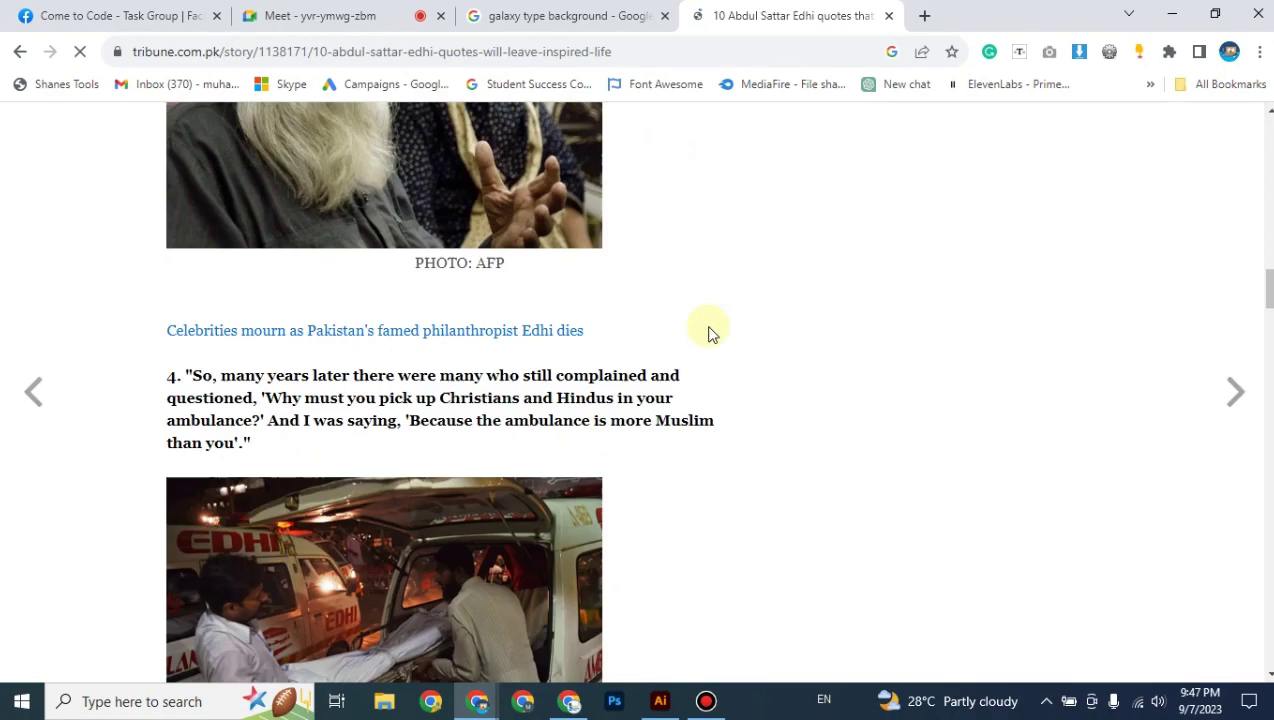
scroll(707, 332, "down", 2)
scroll(709, 333, "down", 5)
scroll(709, 333, "down", 3)
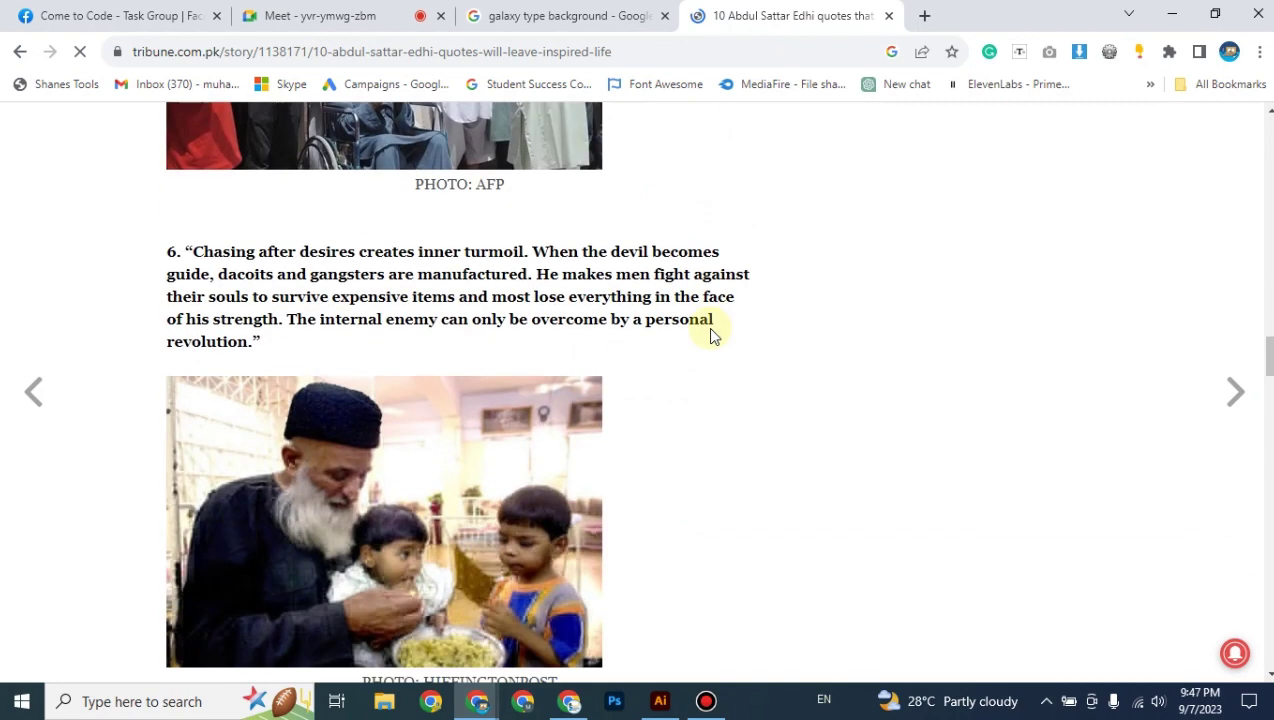
scroll(709, 333, "down", 5)
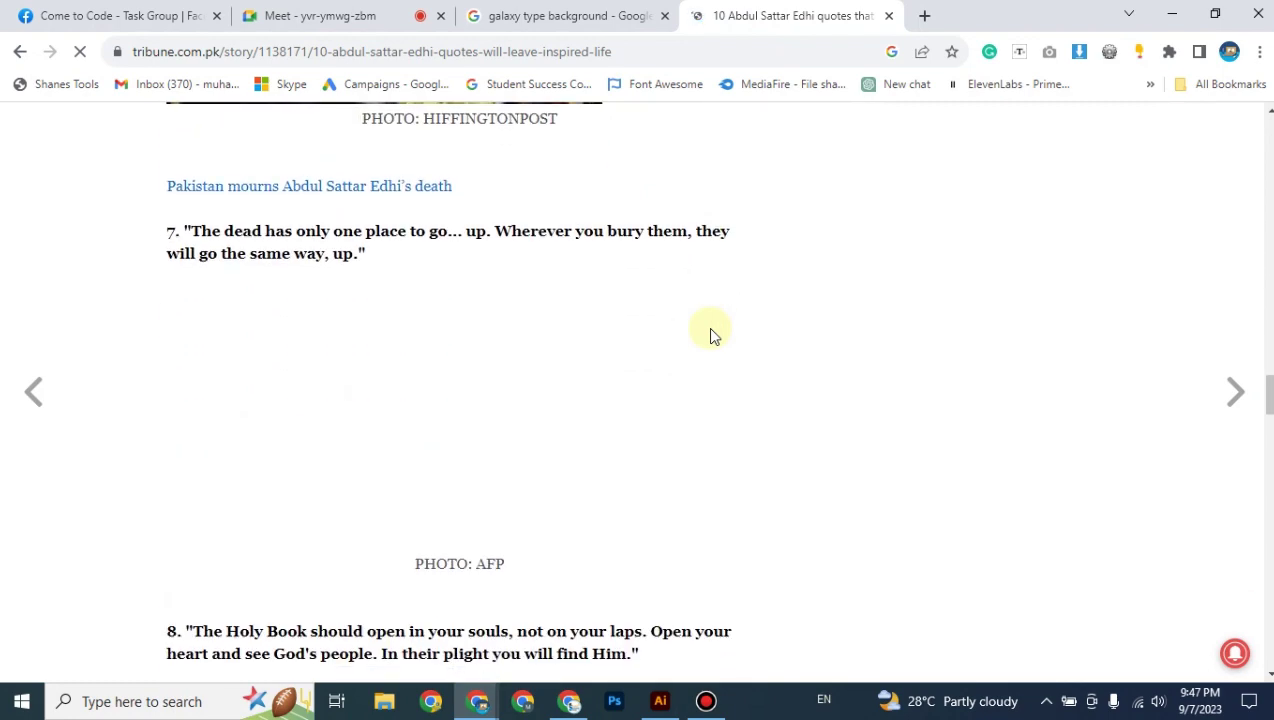
scroll(710, 333, "down", 4)
scroll(710, 333, "down", 3)
scroll(711, 334, "down", 1)
scroll(711, 336, "down", 2)
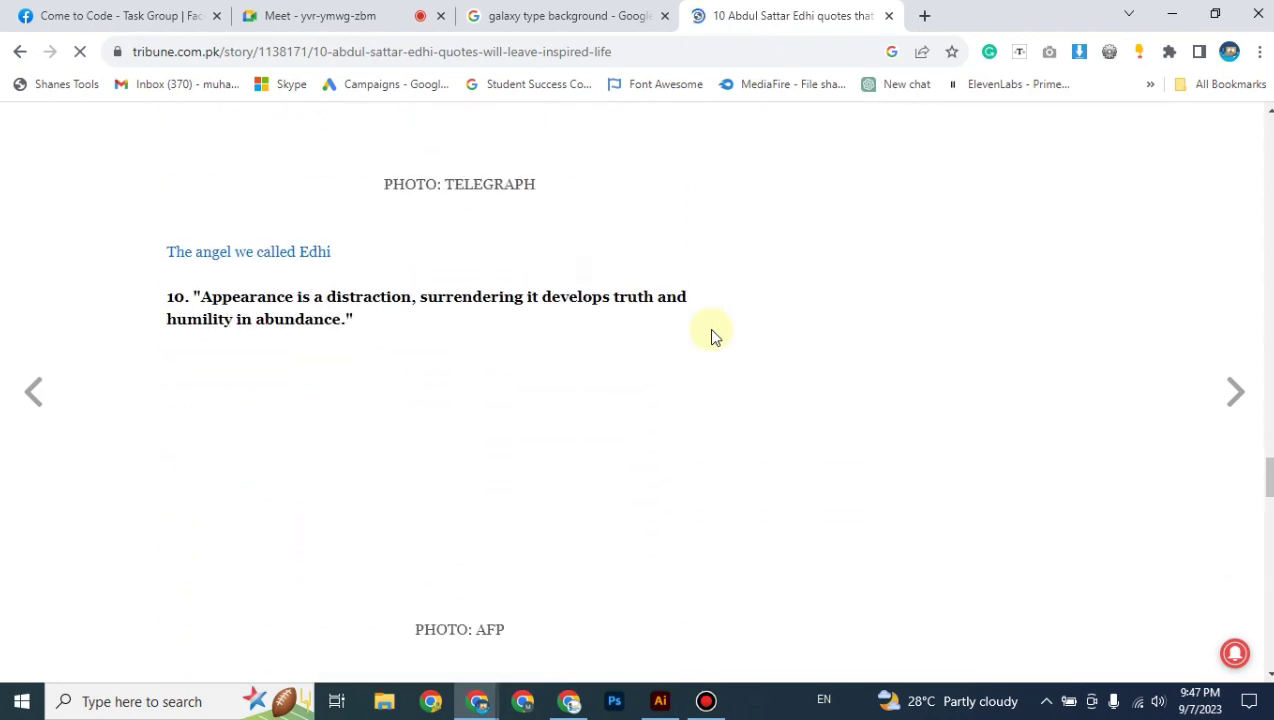
scroll(711, 336, "down", 4)
scroll(711, 336, "down", 5)
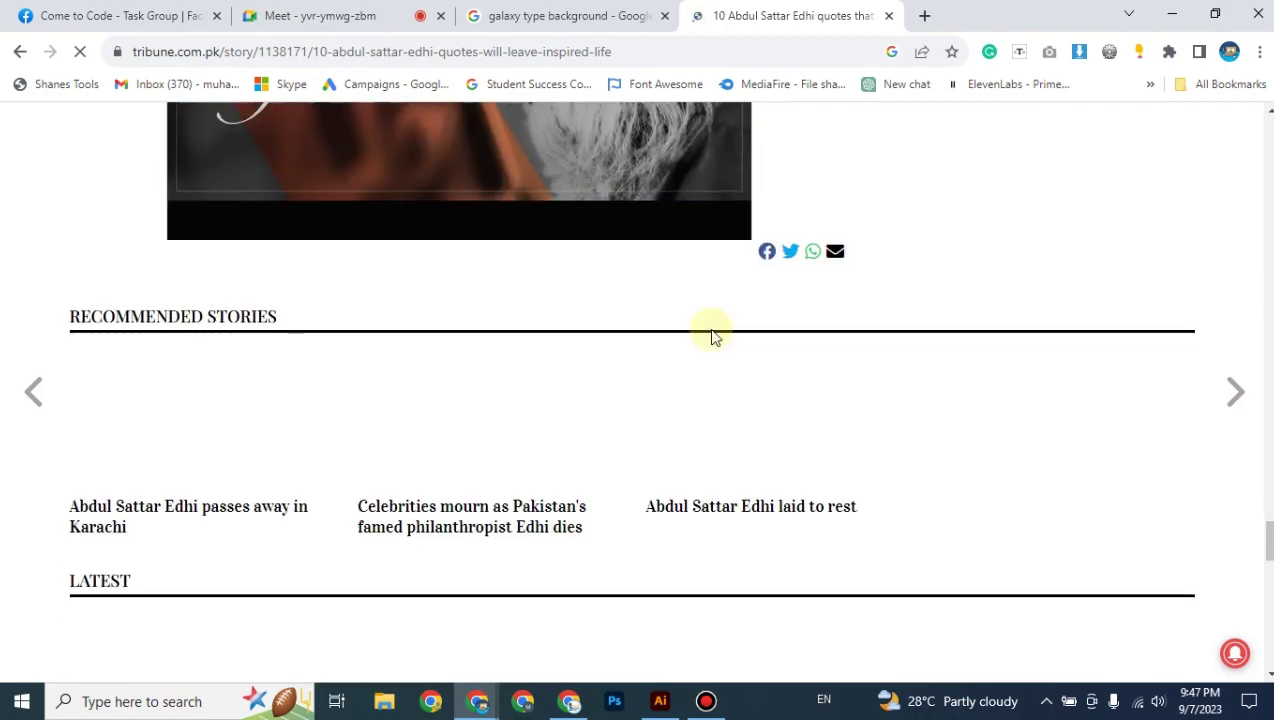
scroll(711, 336, "up", 5)
scroll(711, 336, "up", 6)
scroll(711, 336, "up", 10)
scroll(711, 333, "up", 7)
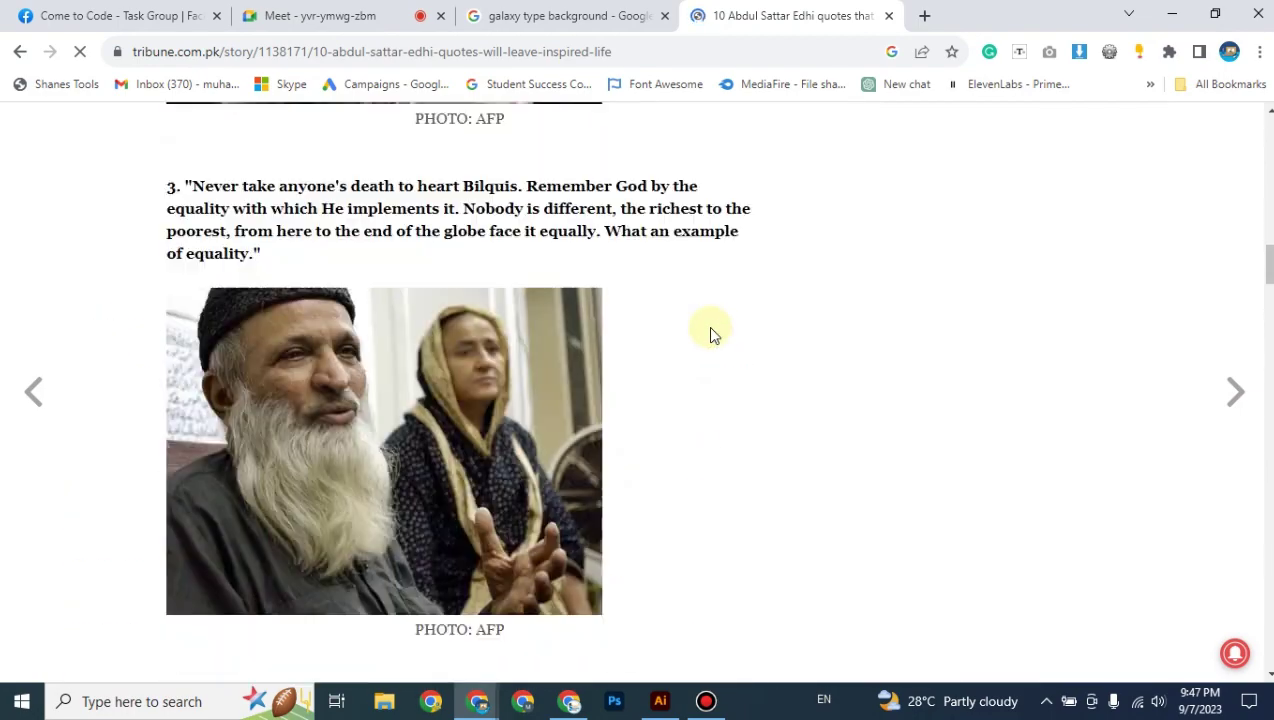
scroll(710, 333, "up", 5)
scroll(710, 333, "up", 8)
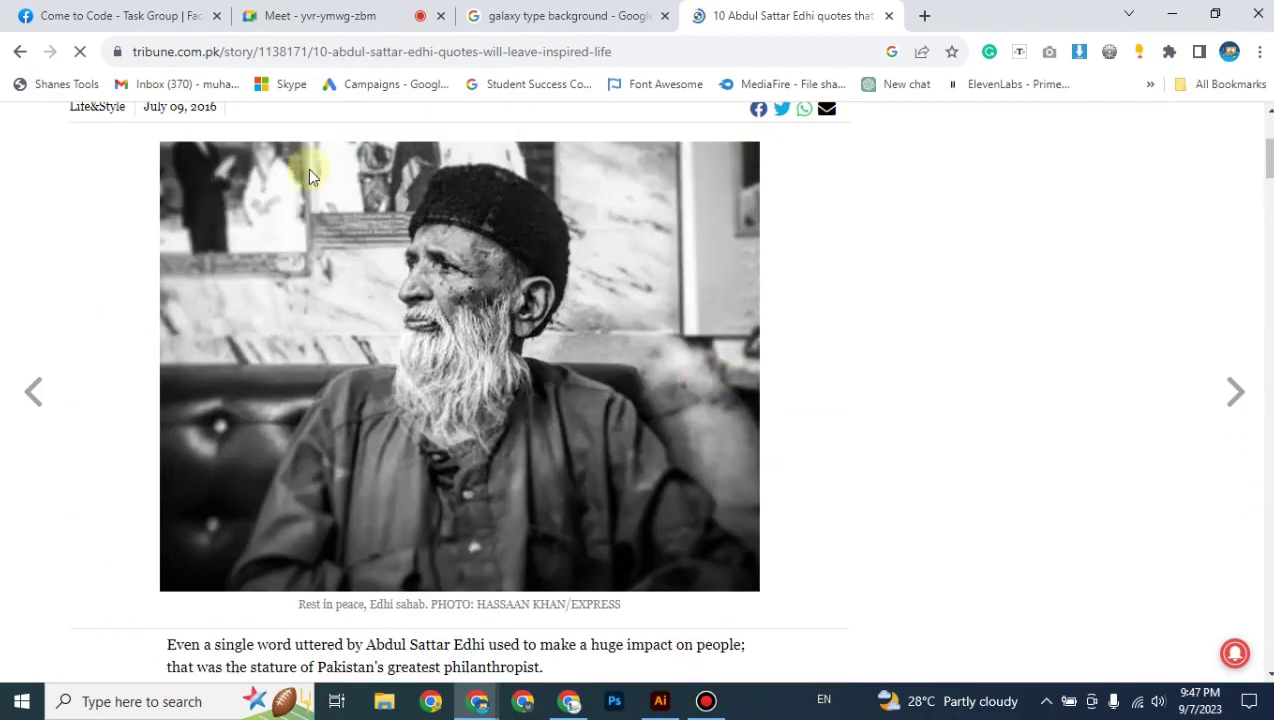
Back on the search results, select the featured humanitarianism quote and return to Illustrator.
left_click(18, 55)
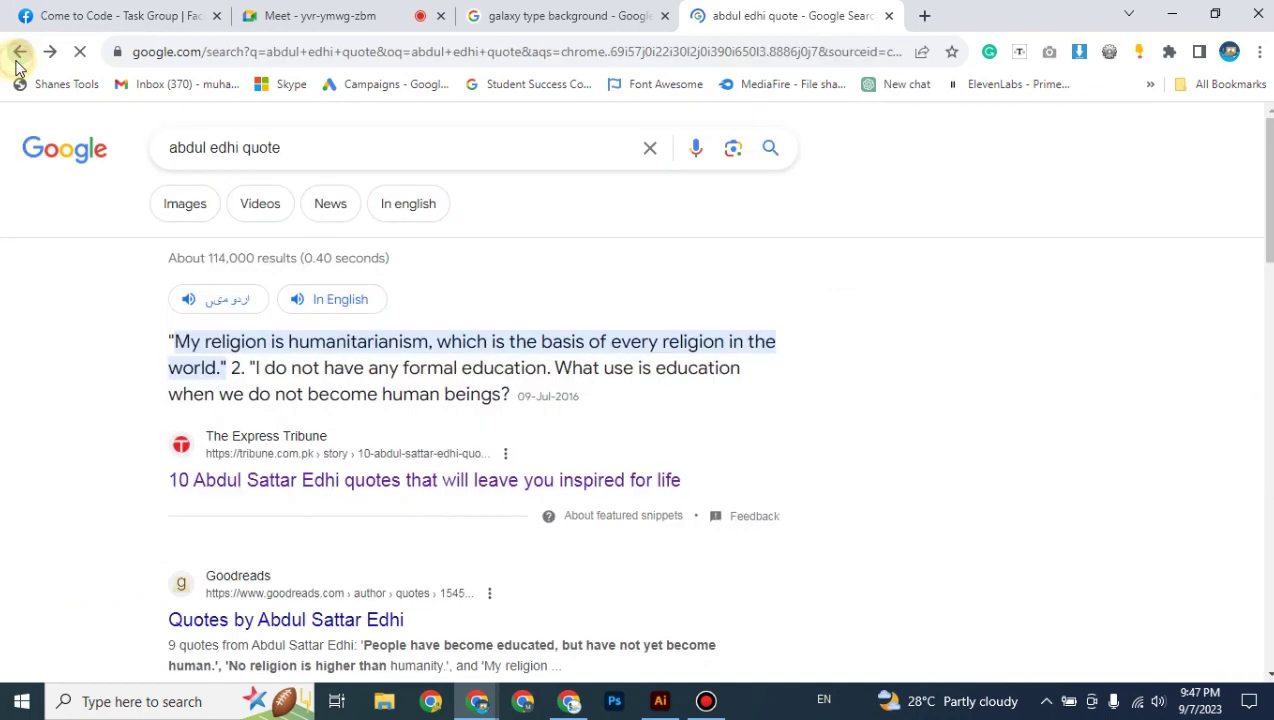
left_click(205, 205)
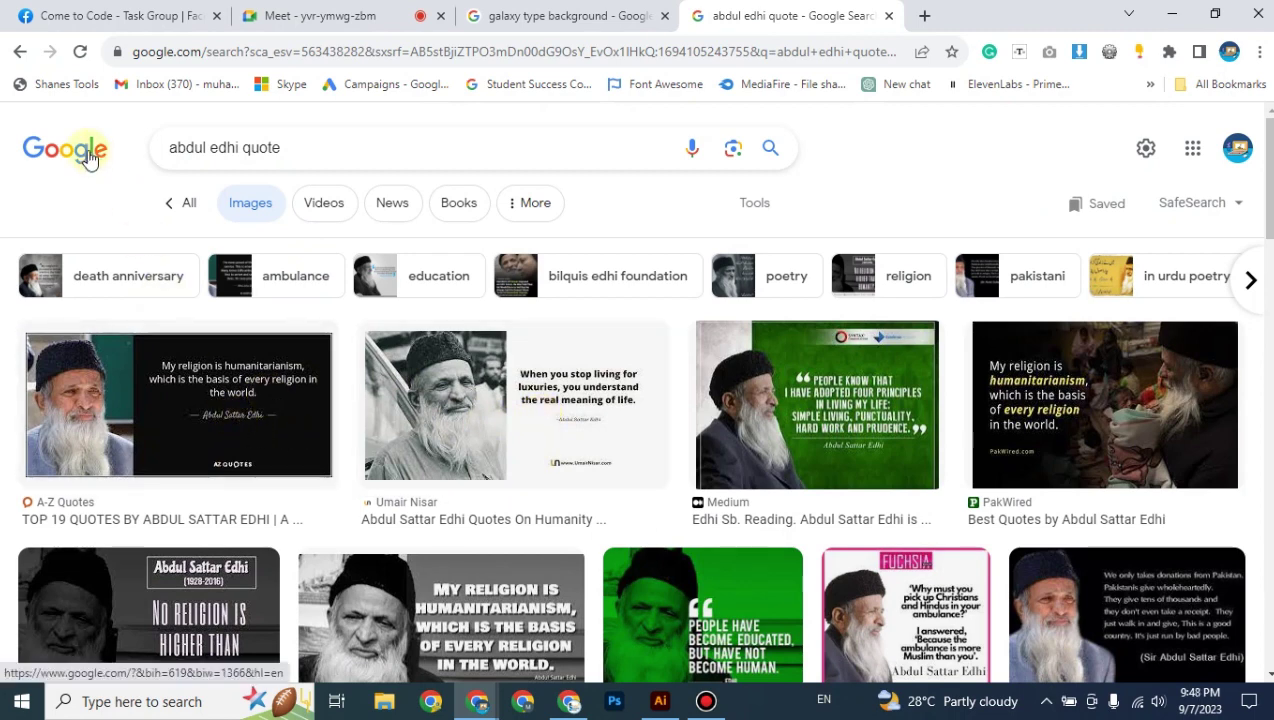
left_click(180, 203)
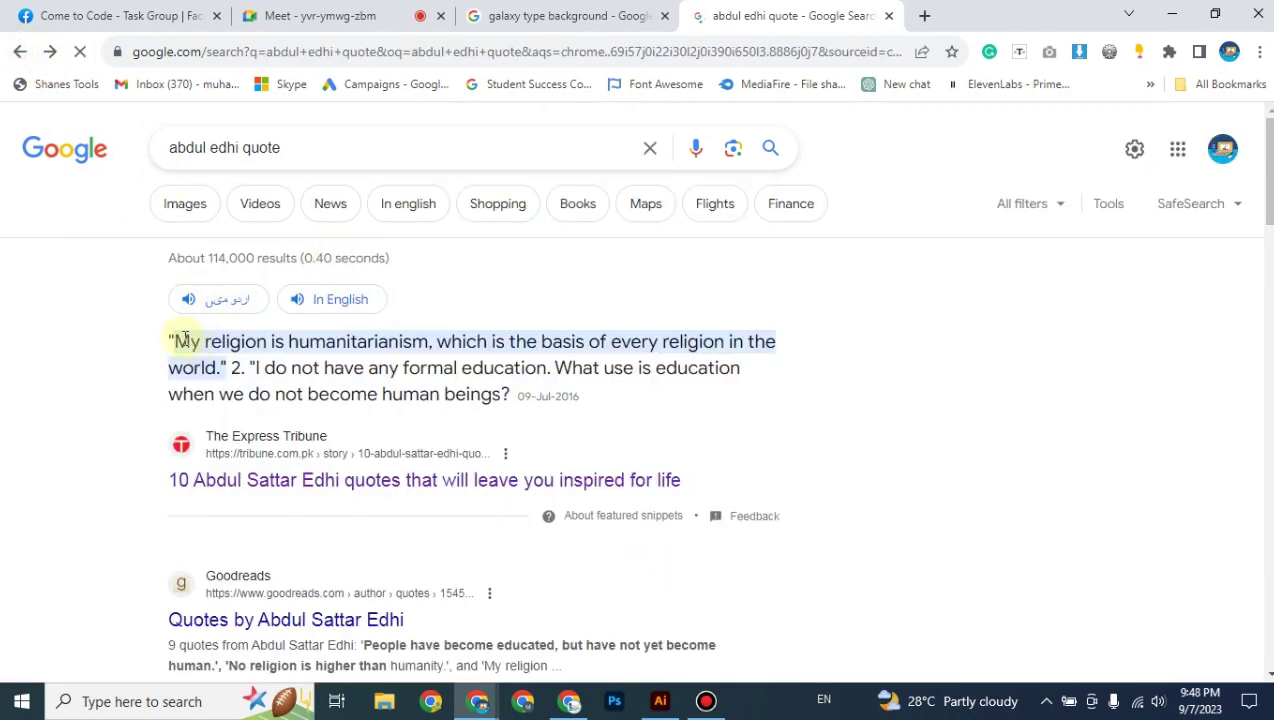
left_click_drag(180, 341, 227, 368)
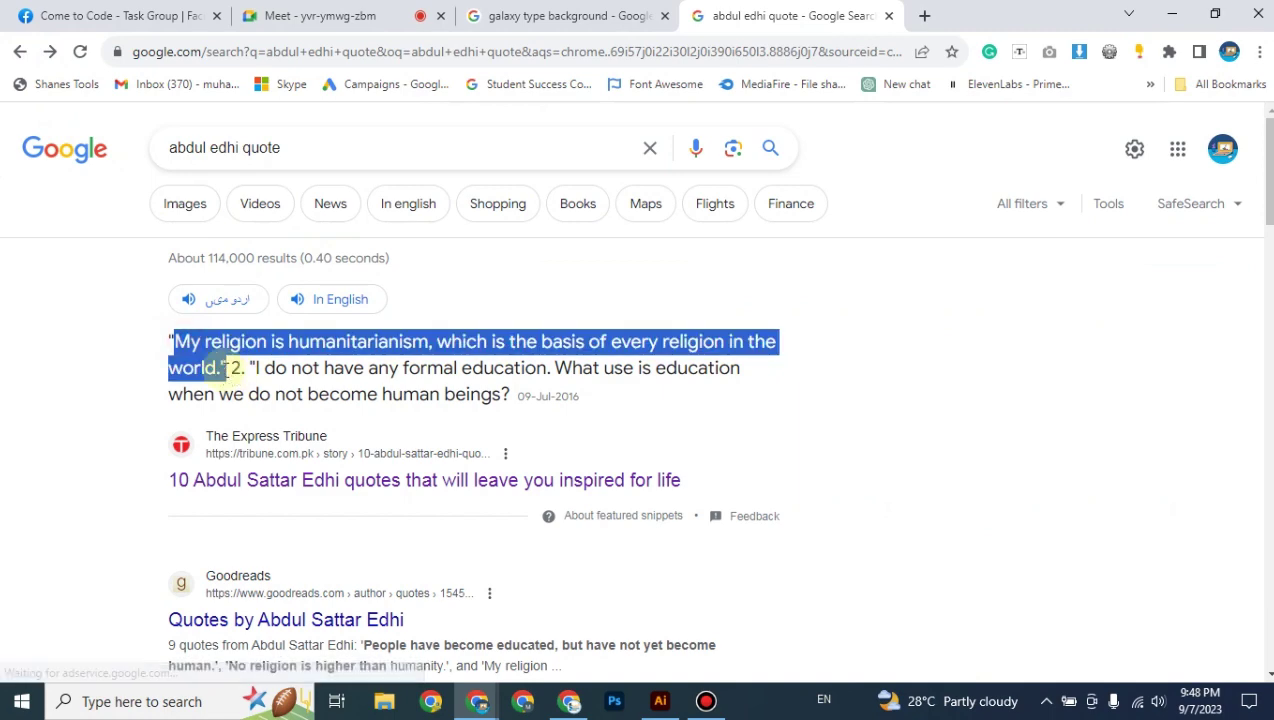
left_click(658, 700)
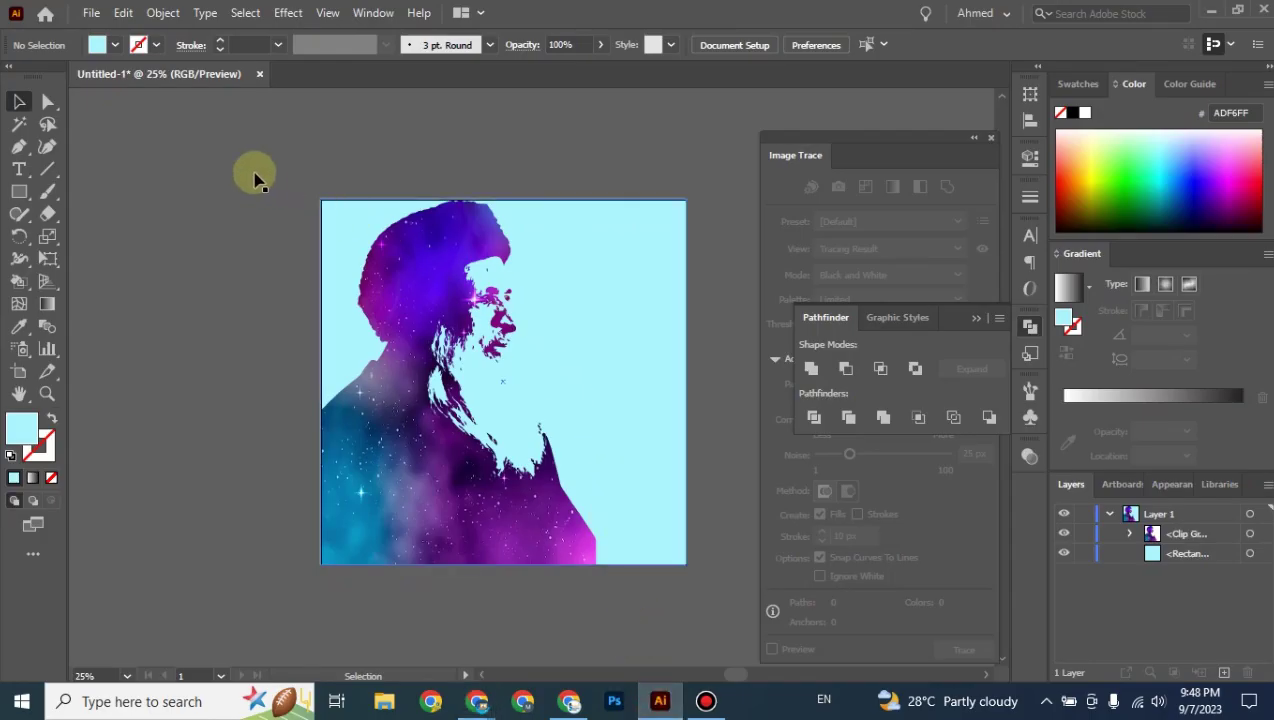
Paste the humanitarianism quote as a new text line above the artboard.
key("t")
left_click(190, 165)
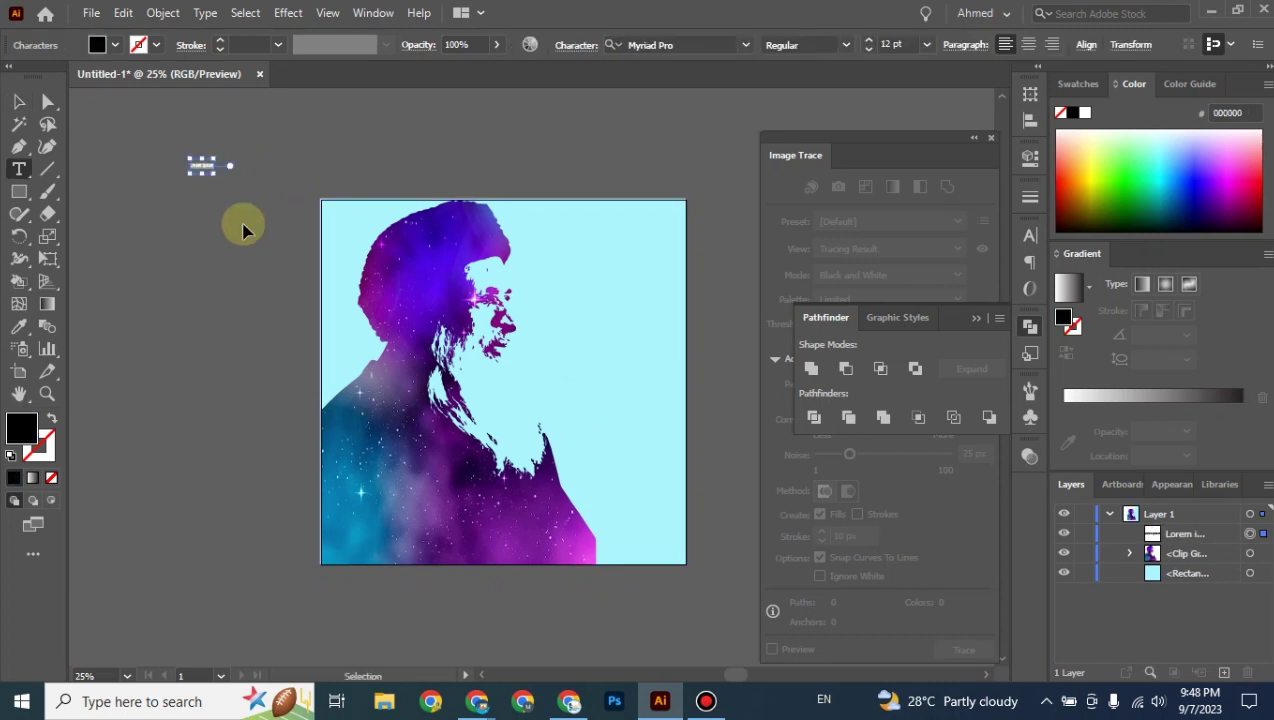
key("ctrl+v")
left_click(12, 101)
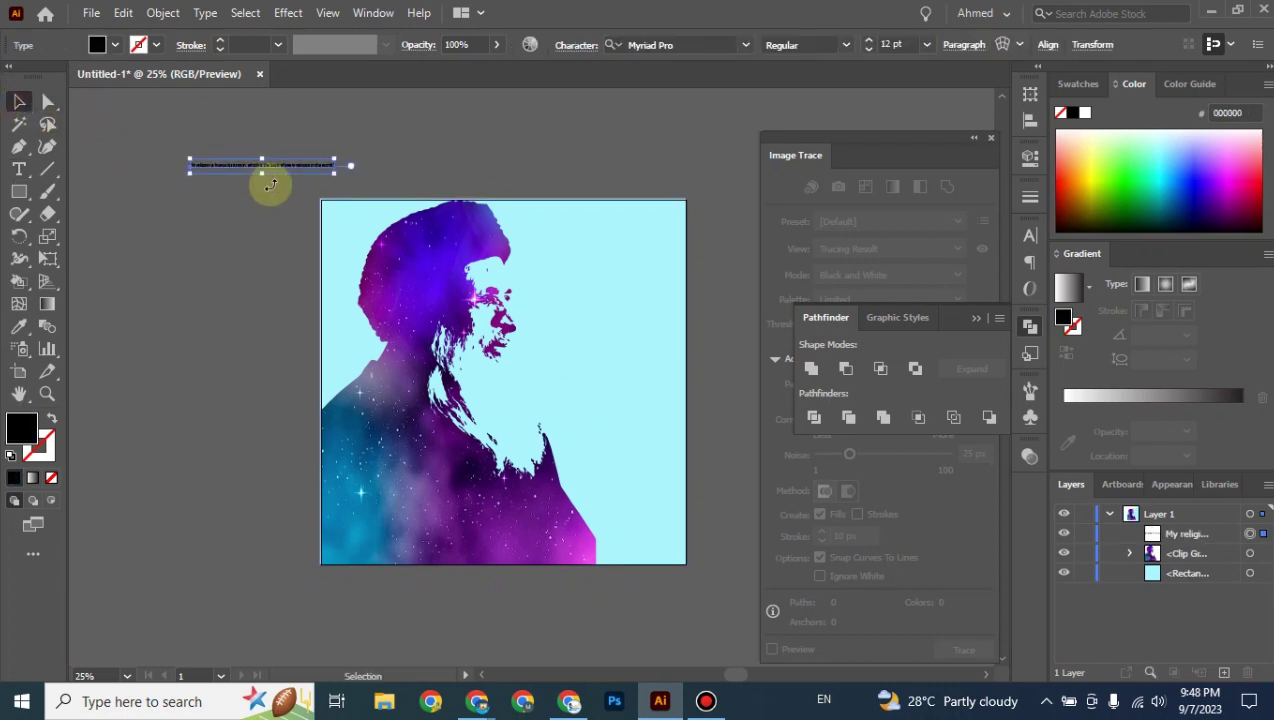
Move the quote line onto the artboard's top right and check it up close.
mouse_move(370, 162)
left_mouse_down()
mouse_move(190, 197)
mouse_move(518, 262)
left_mouse_up()
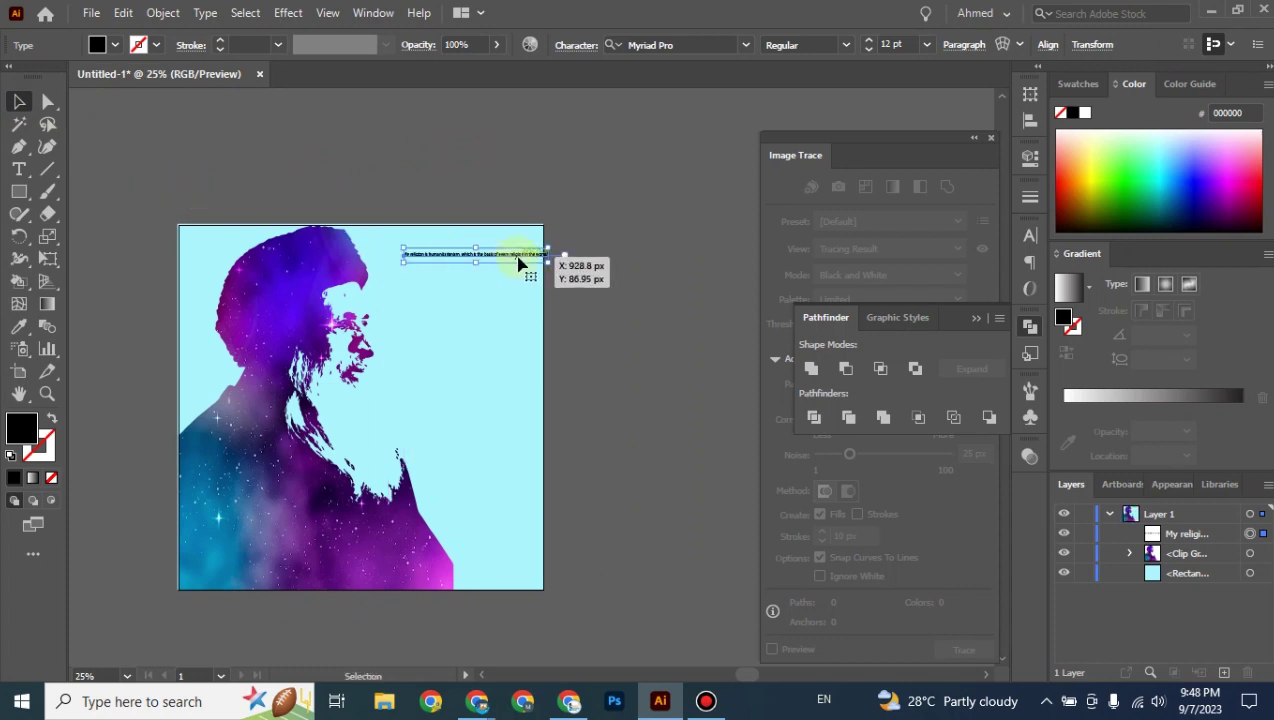
key("ctrl+plus")
key("ctrl+plus")
key("ctrl+plus")
key("ctrl+plus")
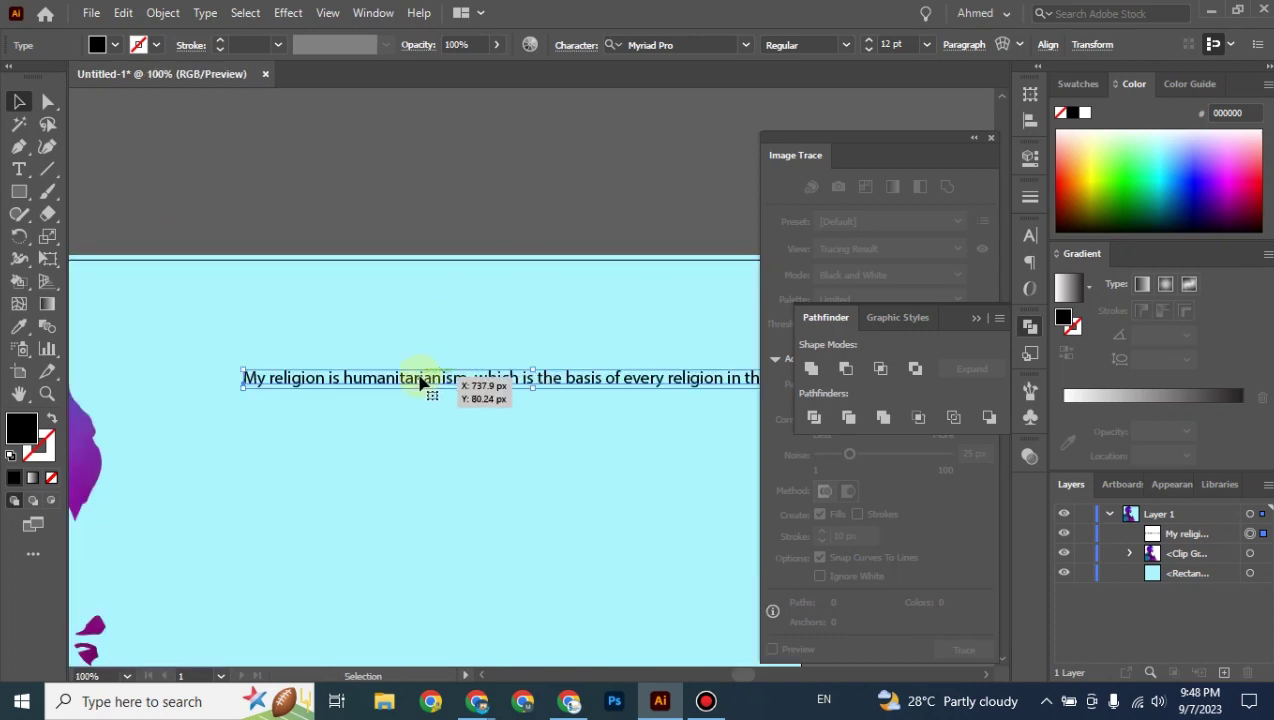
left_click_drag(458, 379, 427, 382)
left_click_drag(483, 418, 341, 375)
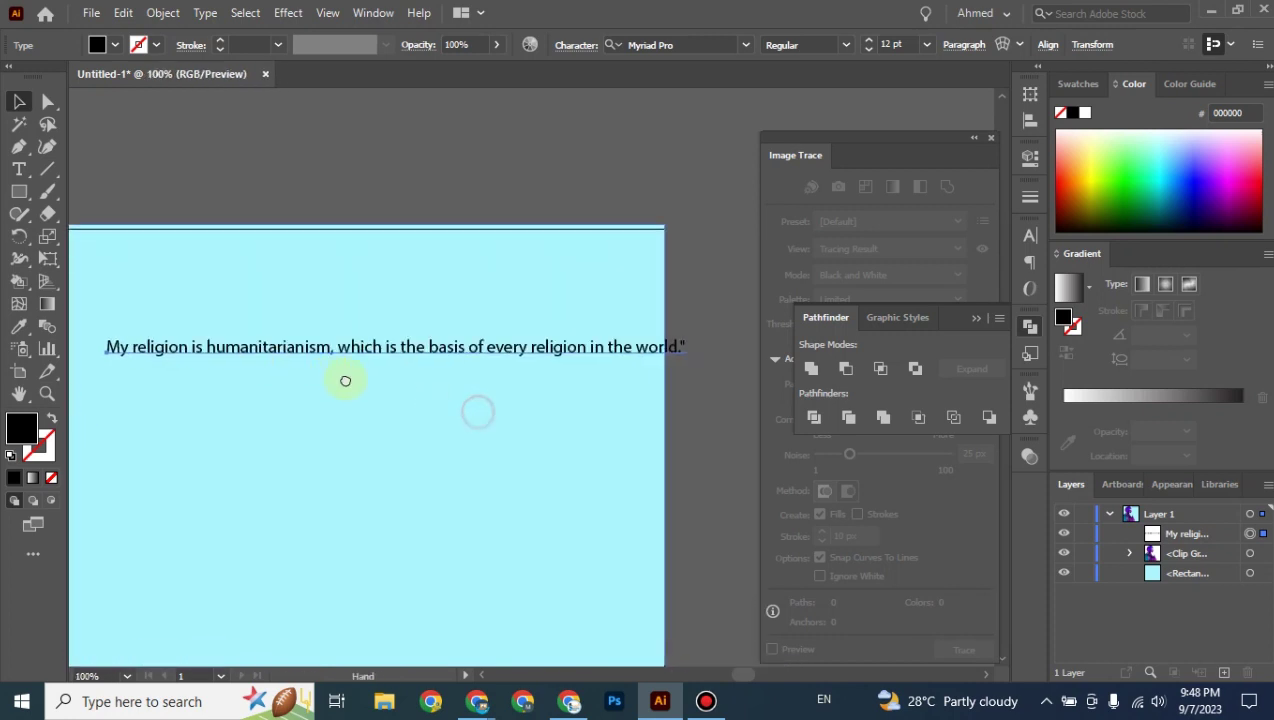
double_click(542, 348)
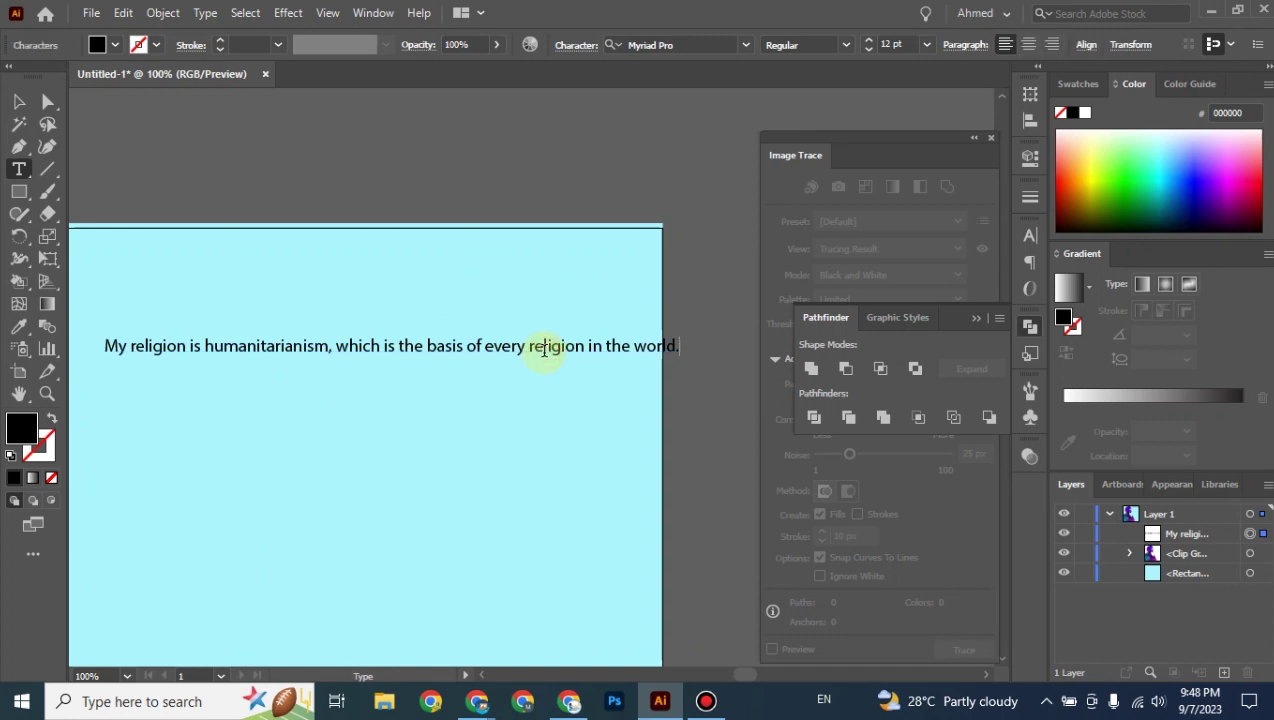
left_click(19, 101)
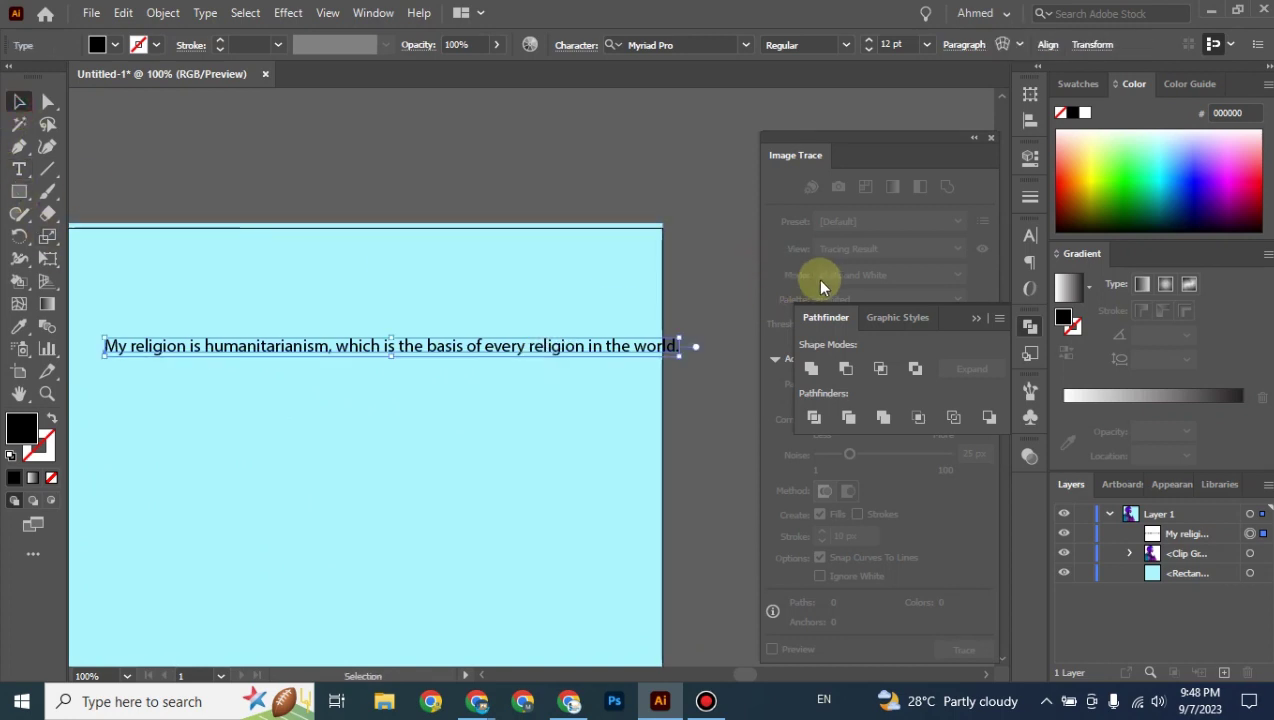
Set the quote's font to Bebas in the Character panel.
left_click(1029, 236)
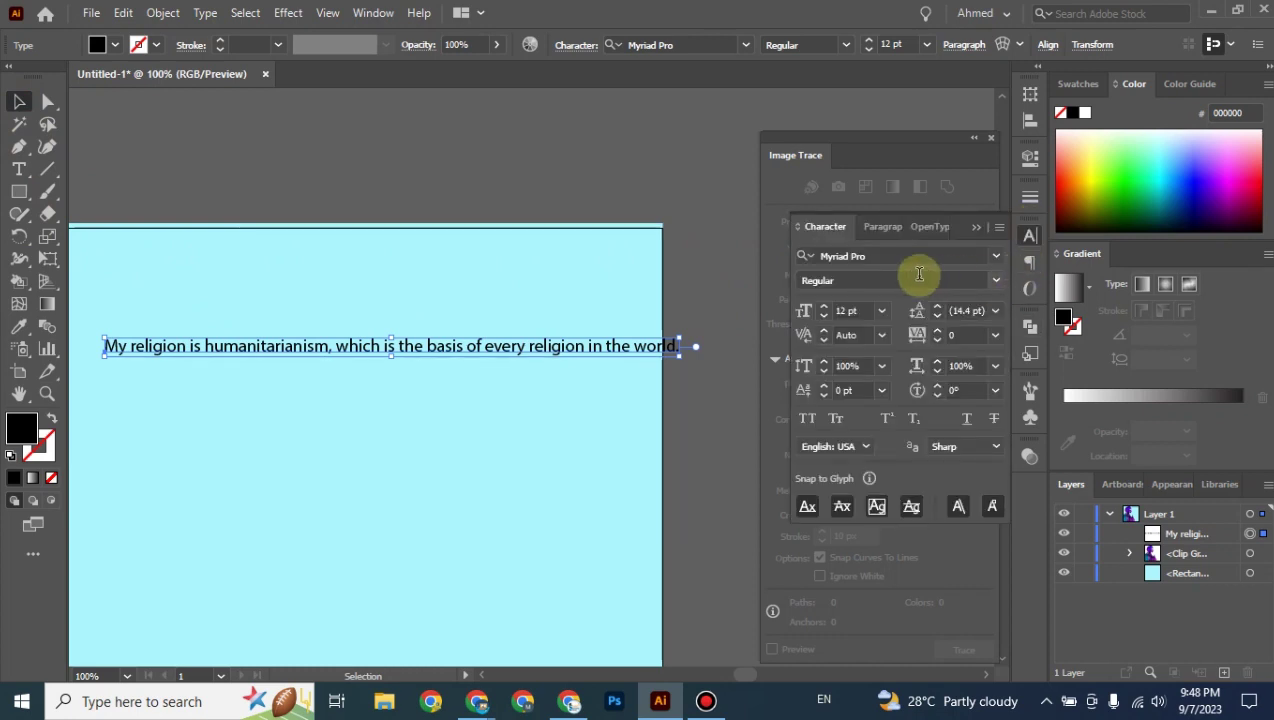
left_click(897, 258)
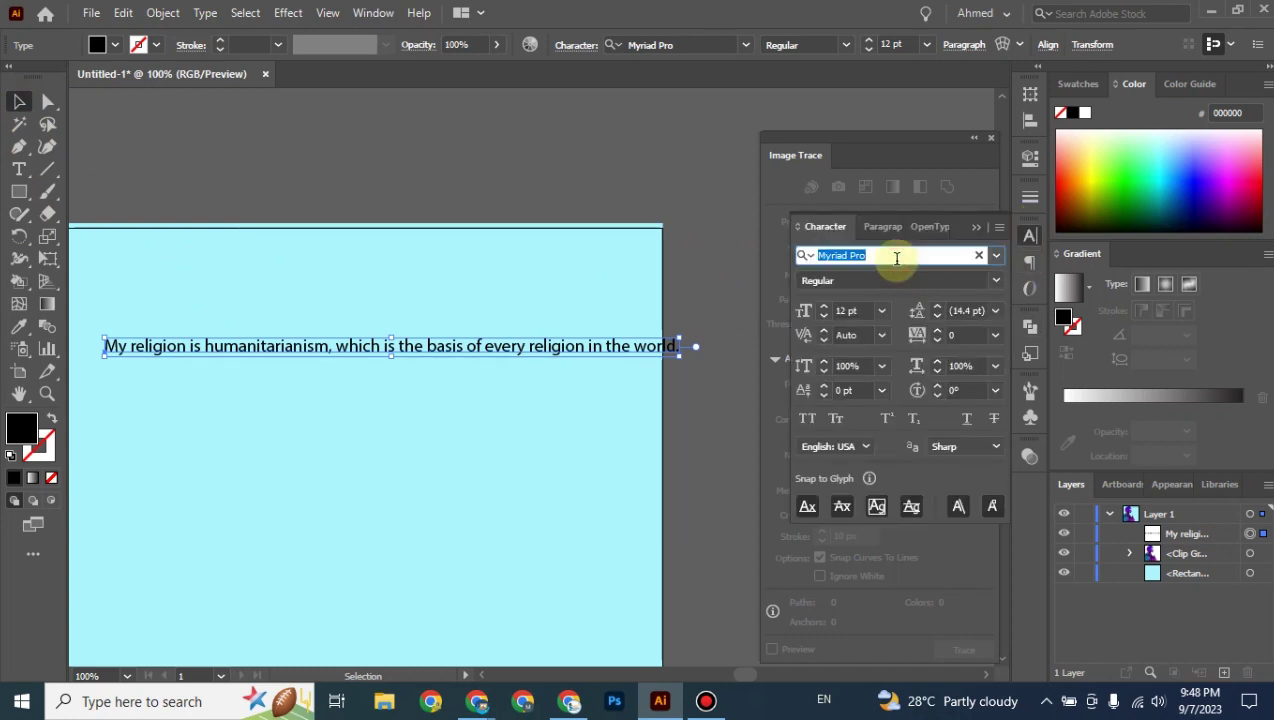
type("bebas")
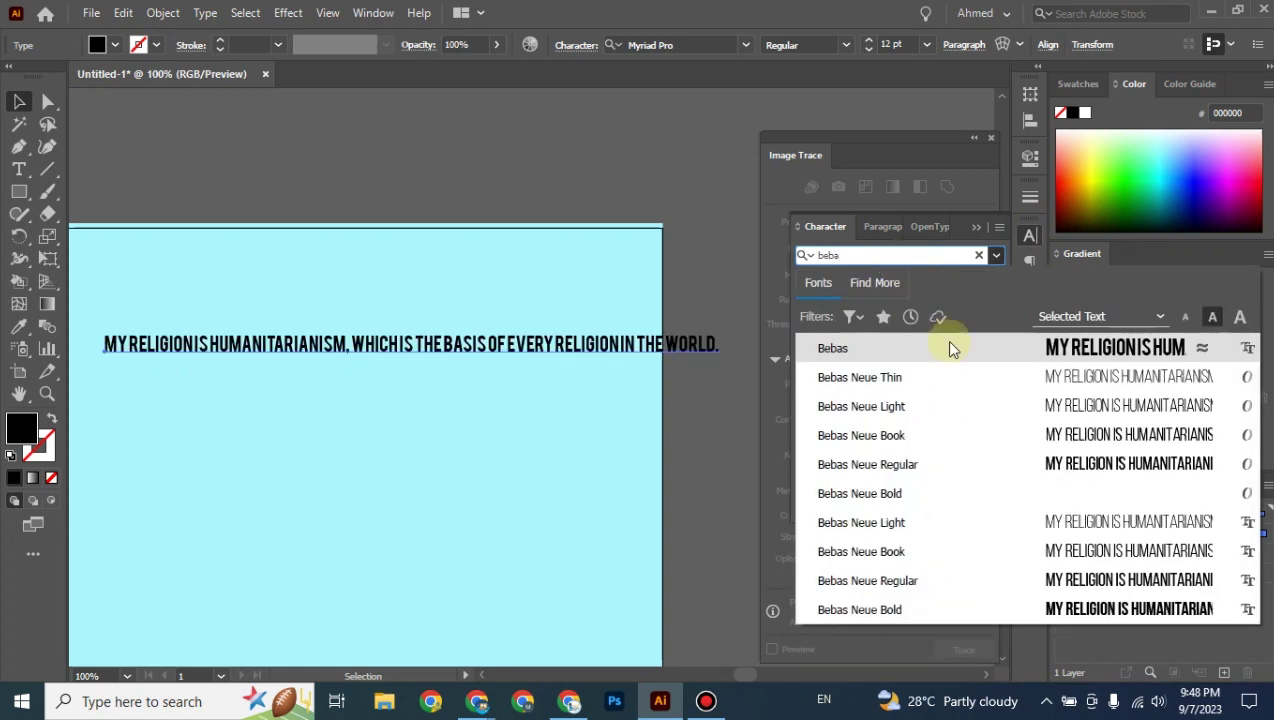
left_click(945, 339)
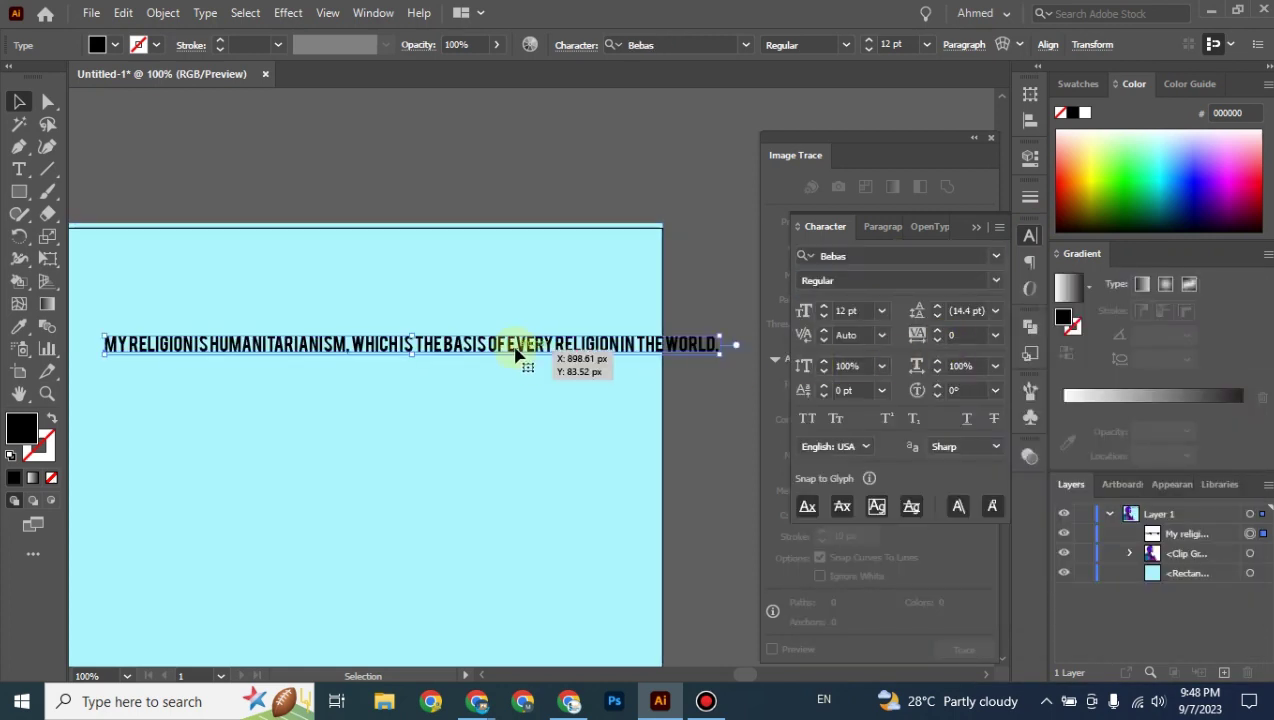
Break the quote into six lines, from MY RELIGION IS down to WORLD.
key("t")
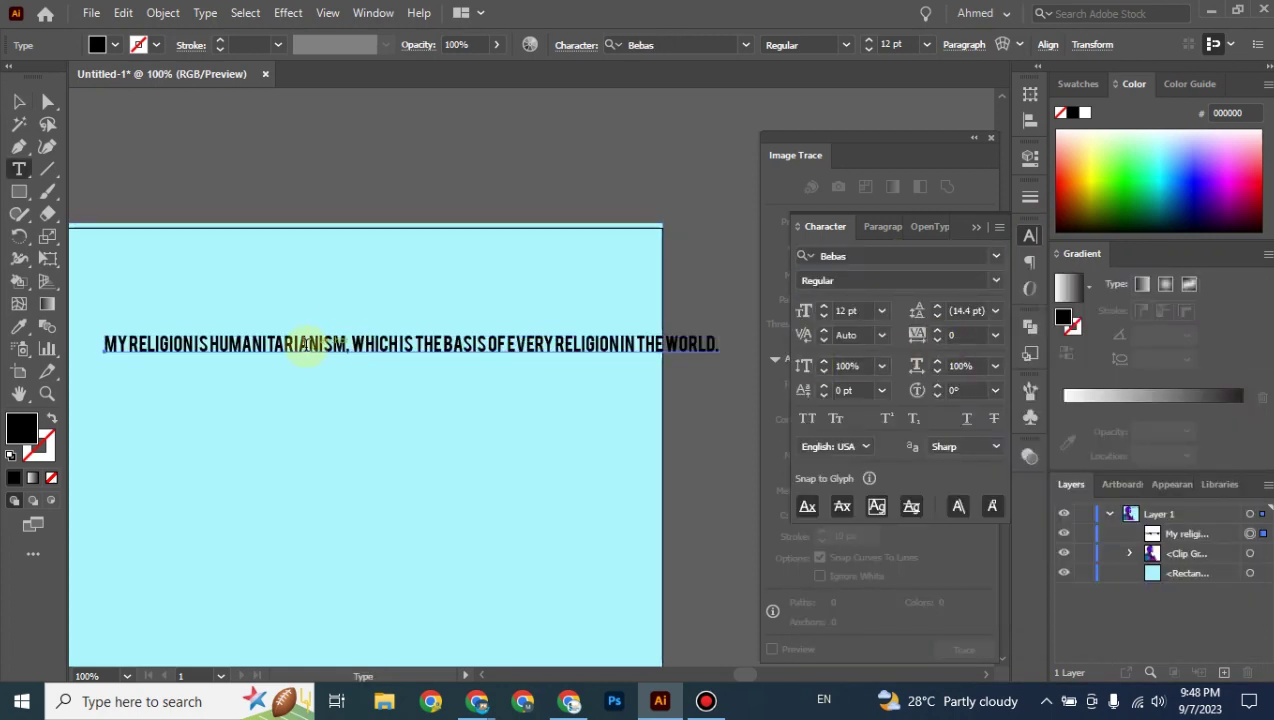
left_click(222, 348)
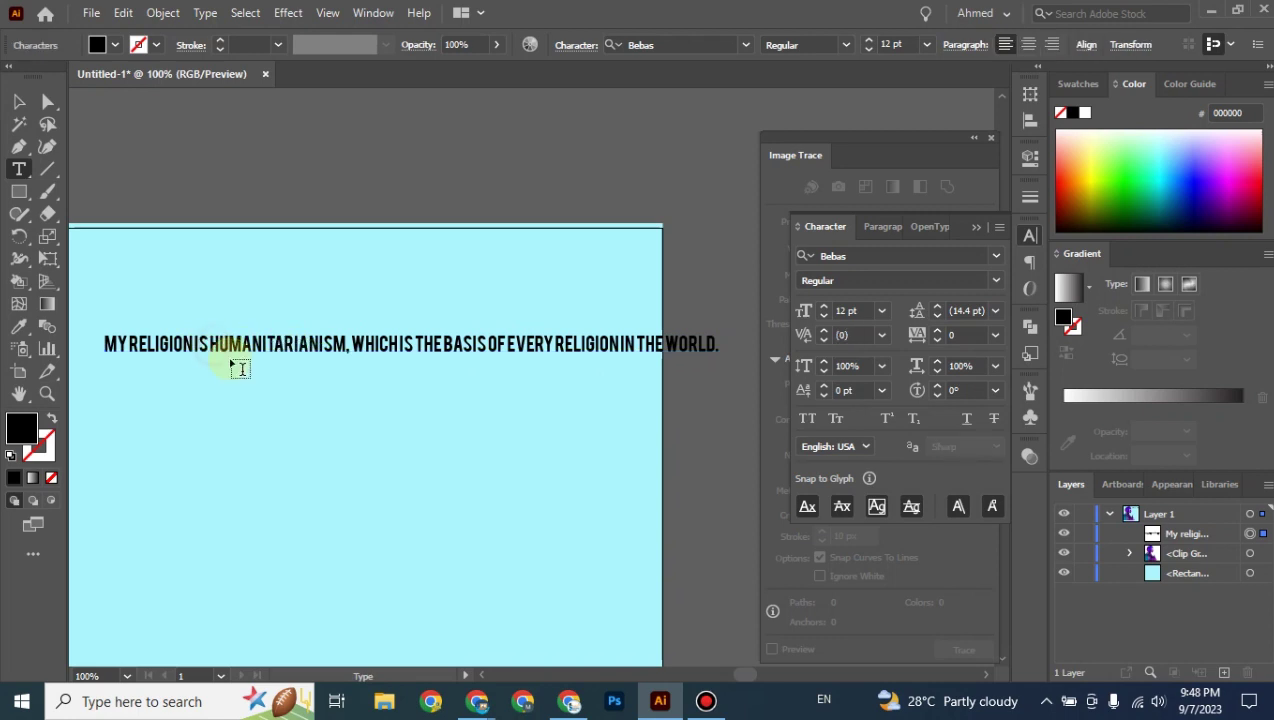
key("Return")
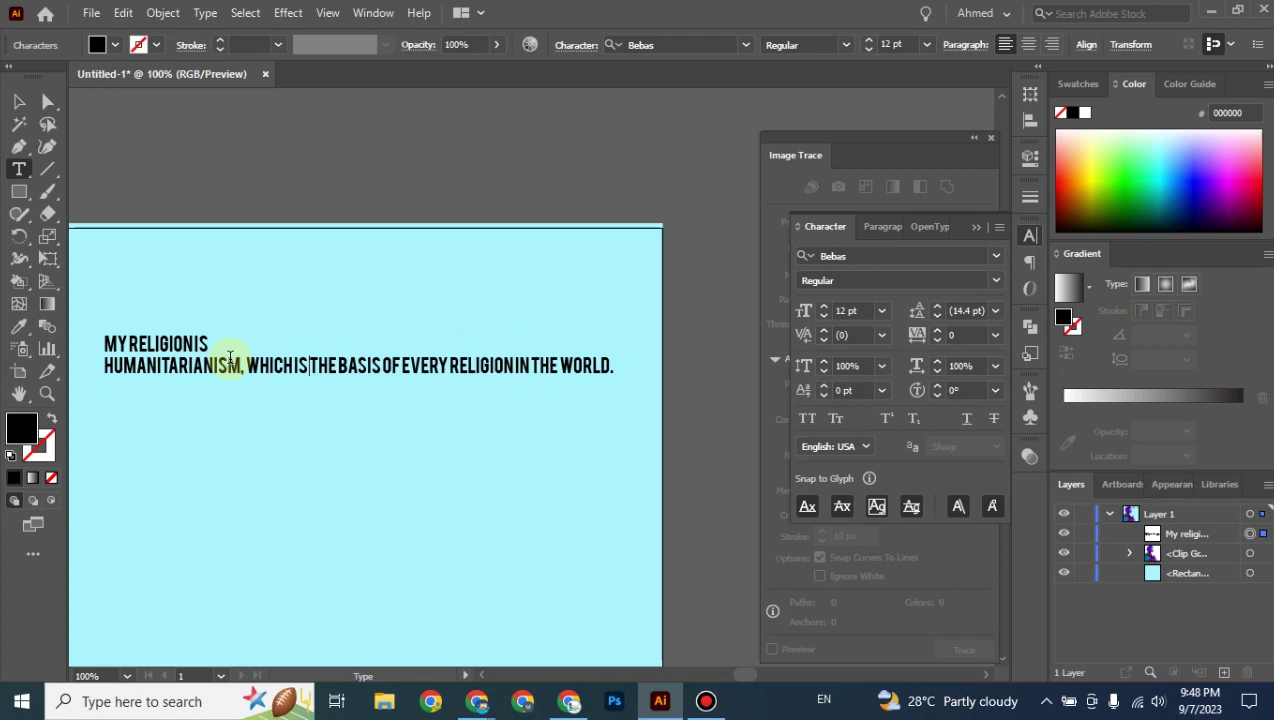
key("Return")
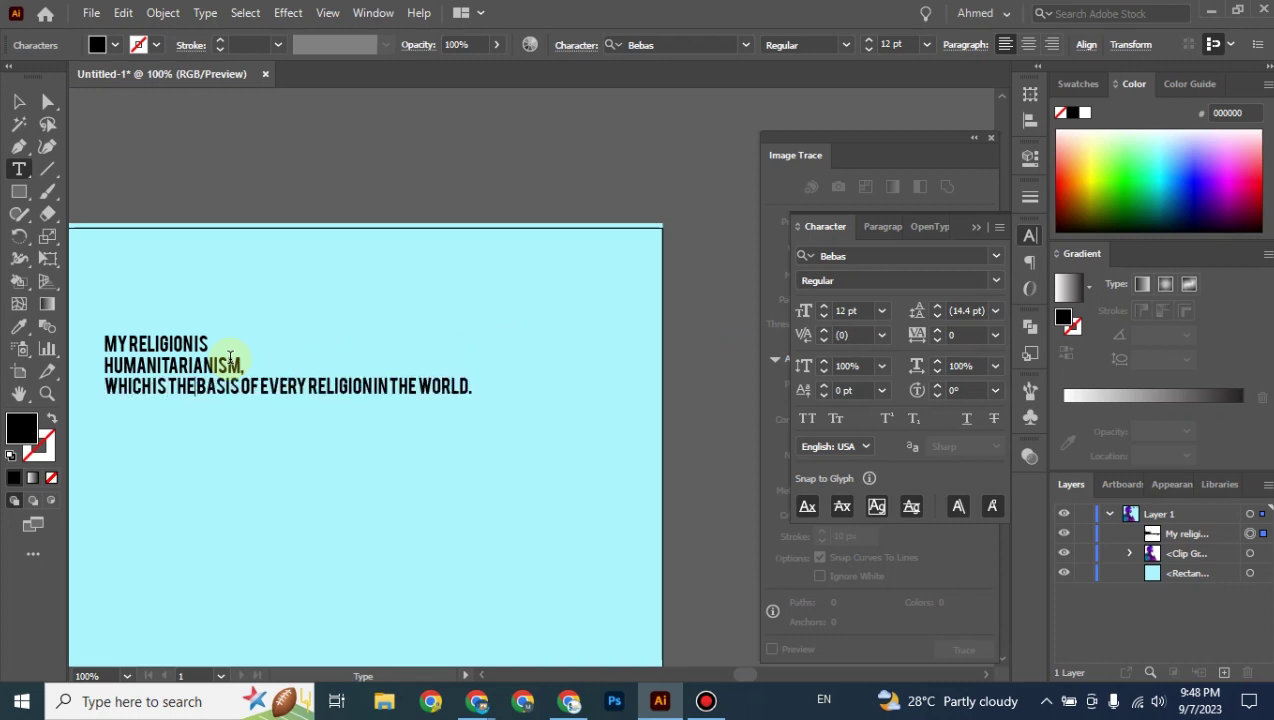
key("Return")
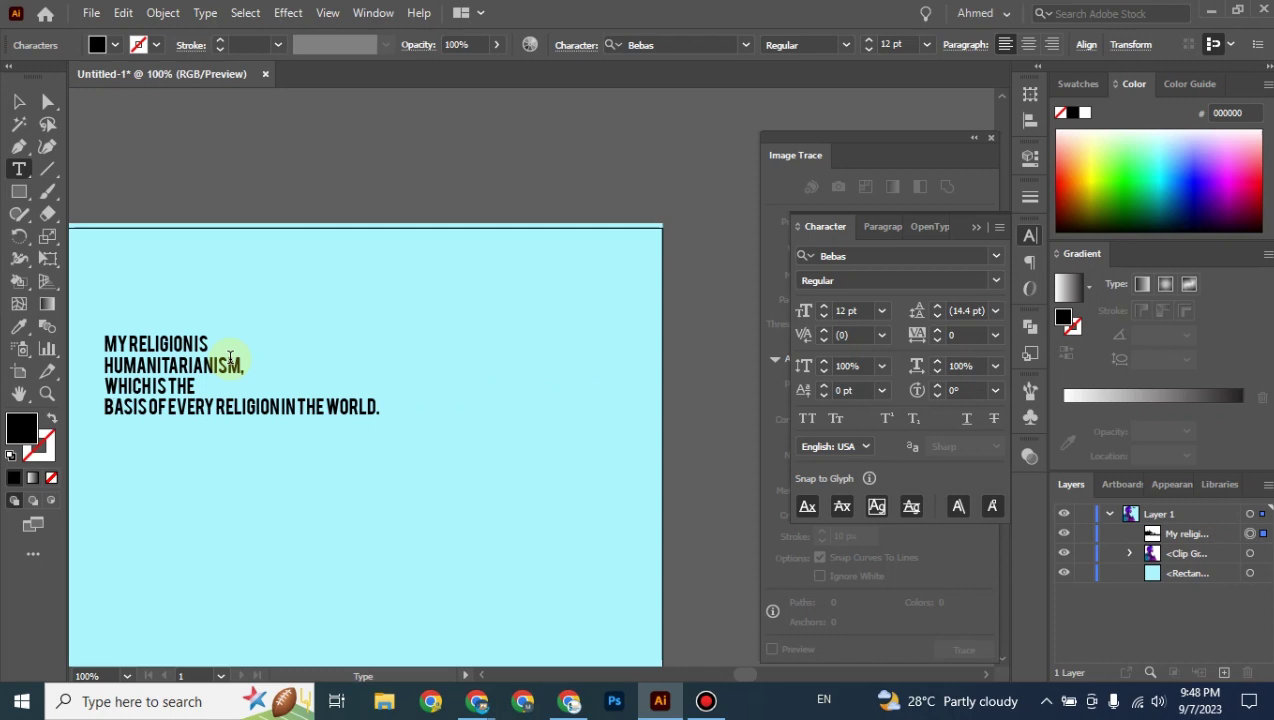
key("Return")
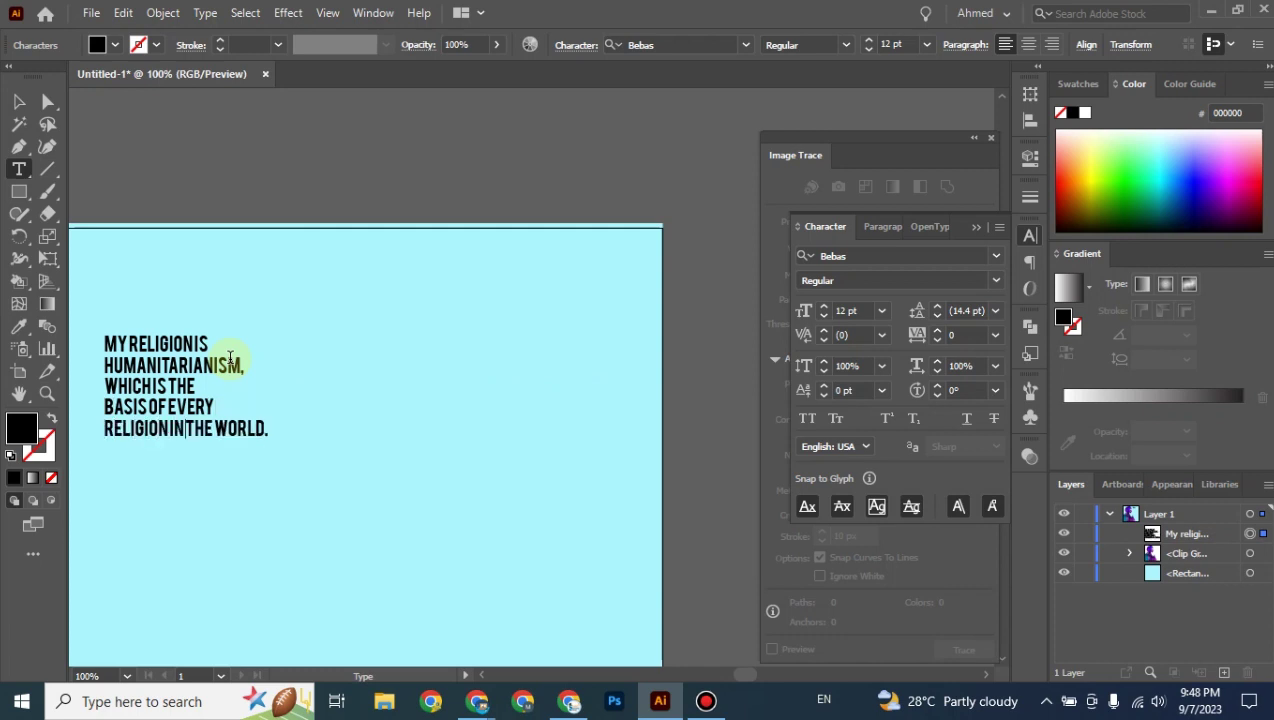
key("Return")
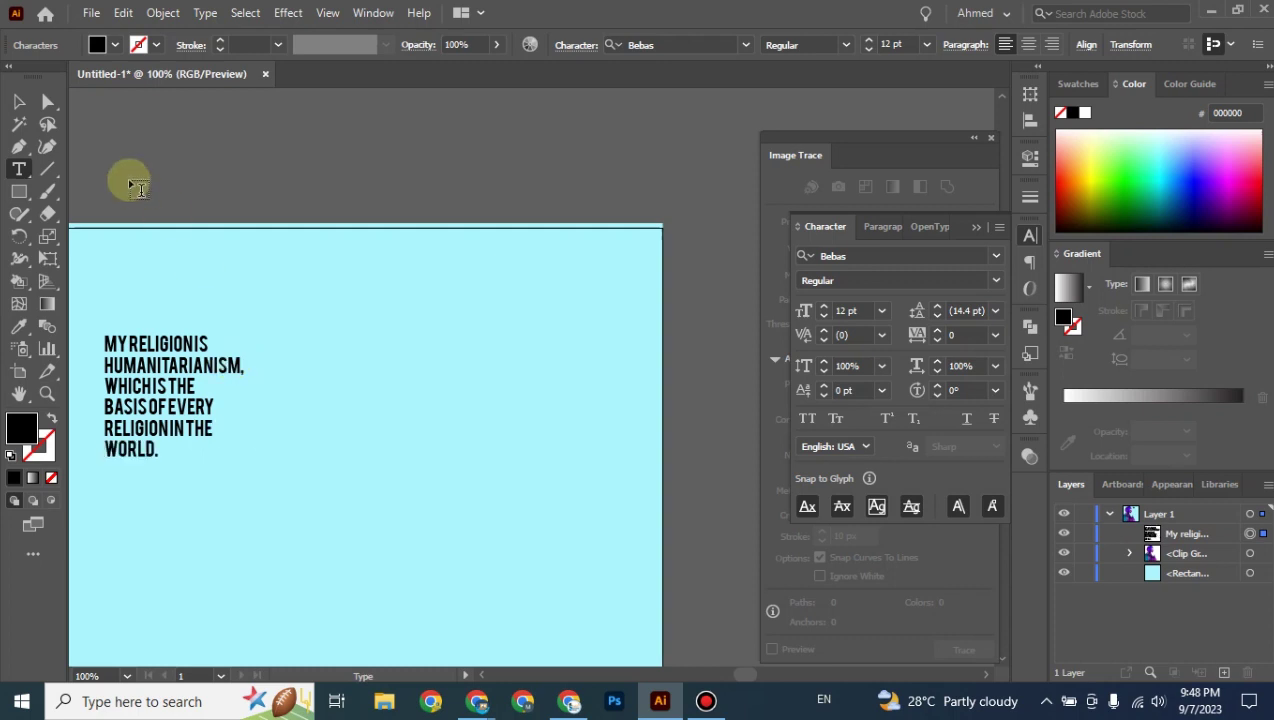
left_click(18, 101)
Enlarge the quote to about 42.65 pt and right-align its lines.
key("ctrl+minus")
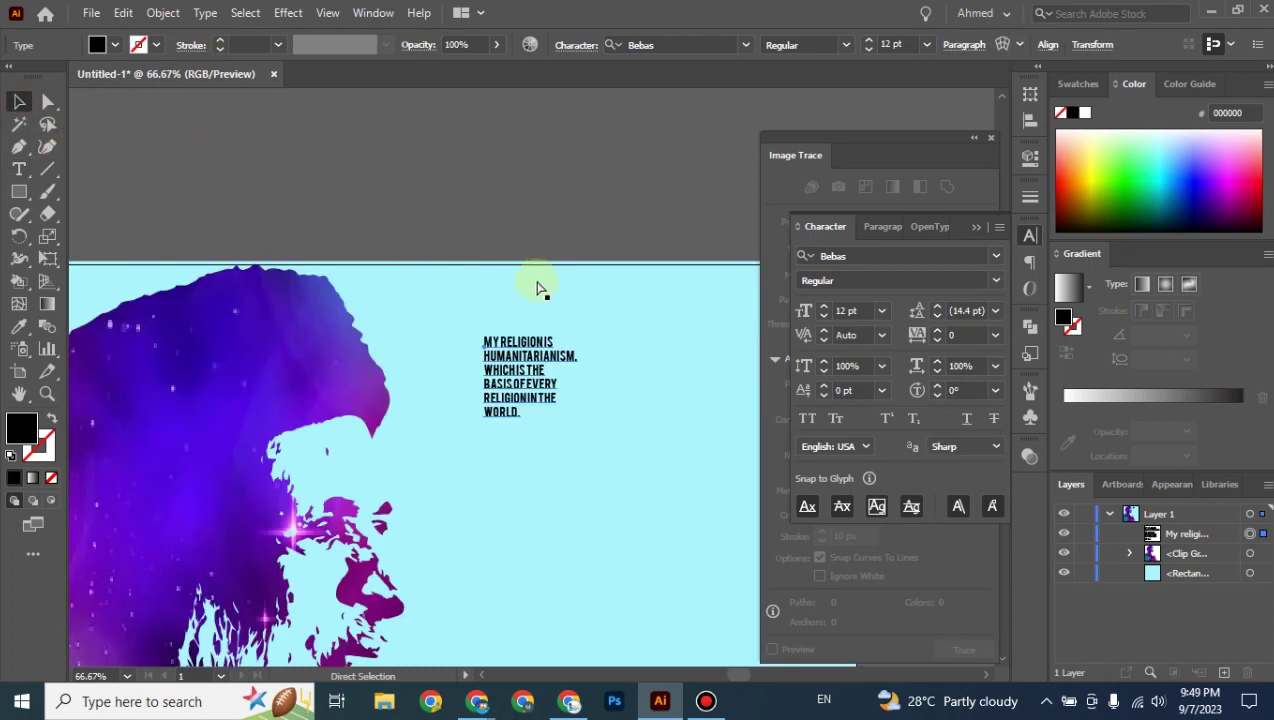
key("ctrl+minus")
key("ctrl+minus")
key("ctrl+minus")
left_click_drag(550, 389, 645, 526)
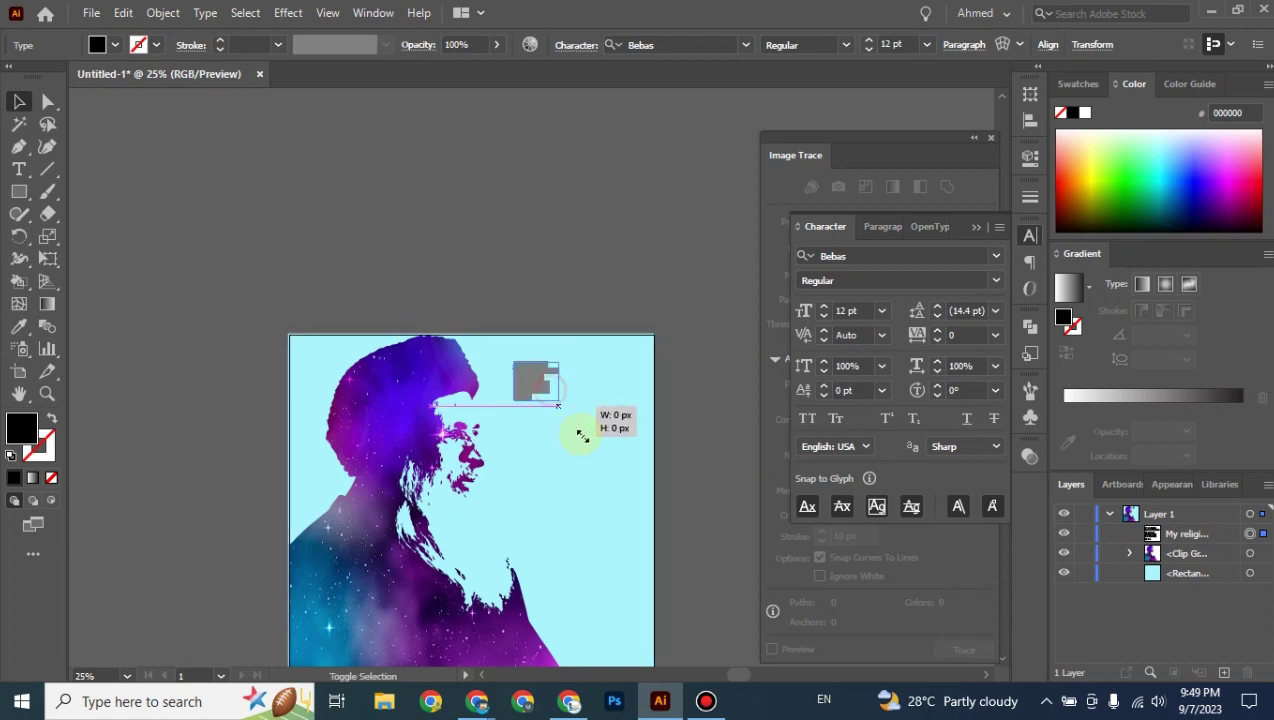
left_click(883, 226)
left_click(871, 257)
Move the quote to the artboard's top right and enlarge it to fill that corner.
left_click_drag(551, 415, 635, 415)
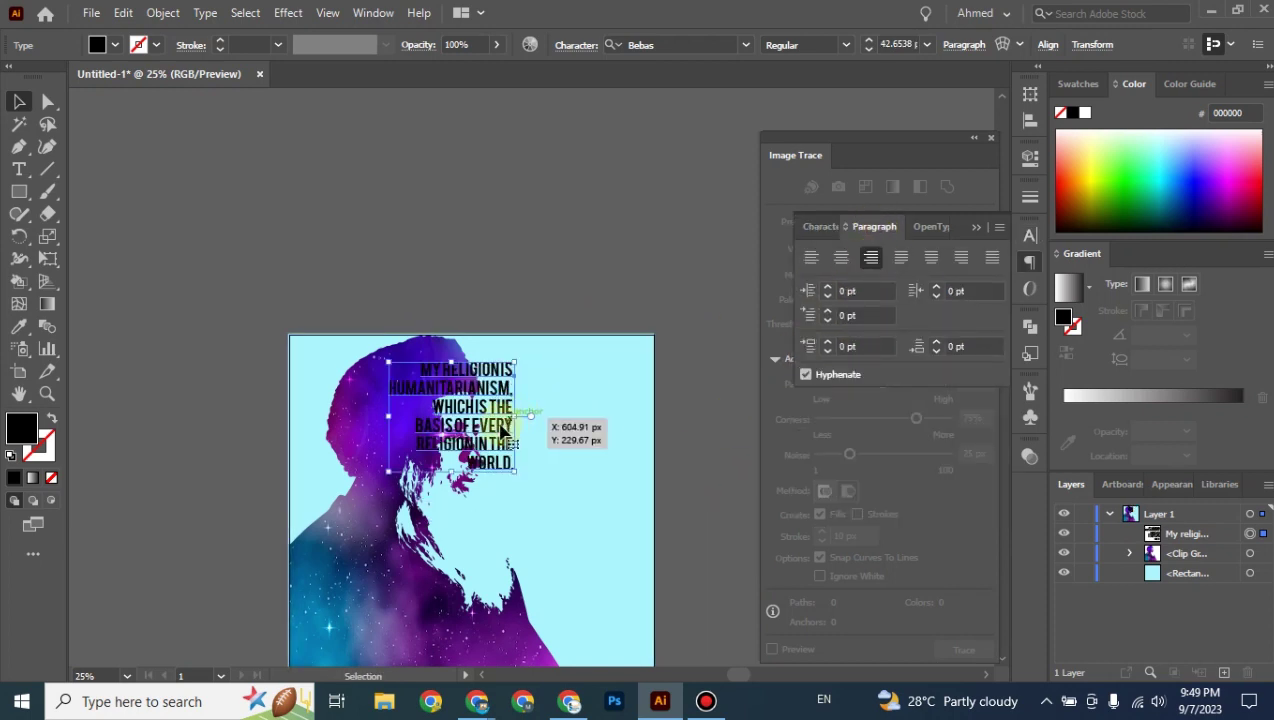
key("t")
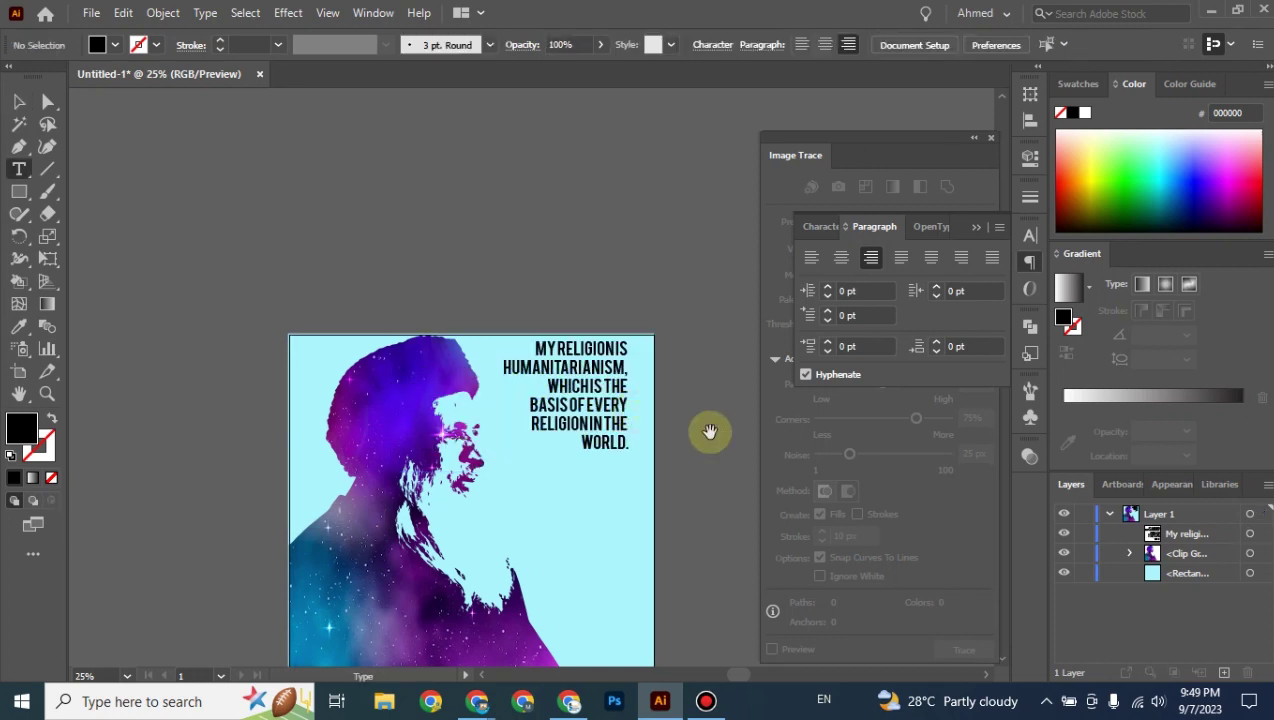
left_click(19, 101)
left_click(608, 286)
left_click_drag(608, 286, 491, 128)
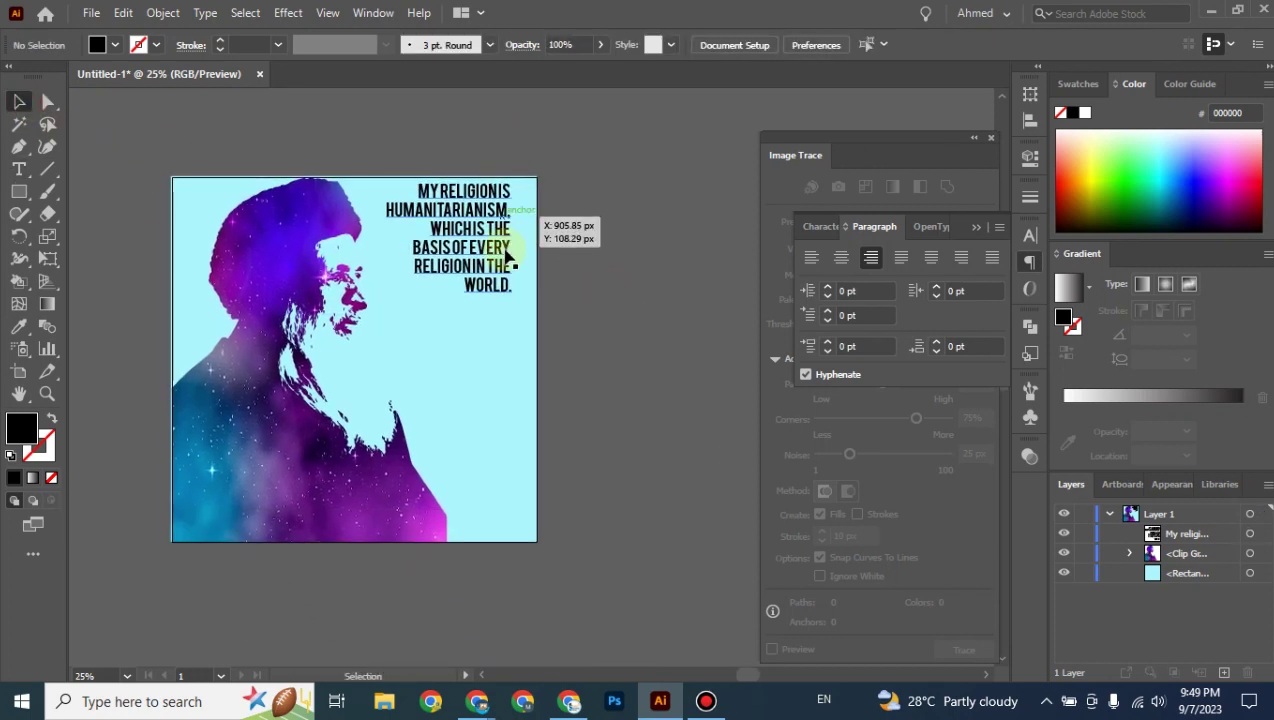
left_click_drag(504, 270, 538, 271)
left_click_drag(413, 297, 365, 349)
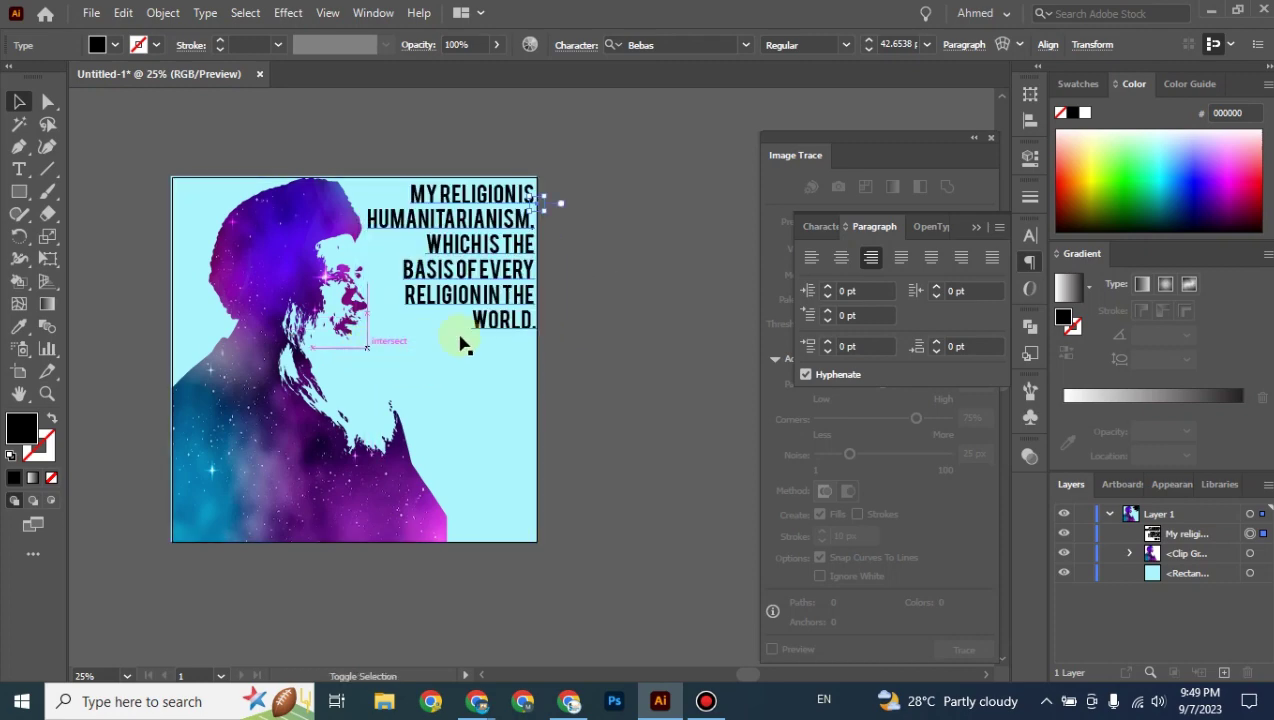
Colour the quote text dark blue #23008D.
left_click(611, 313)
left_click(498, 295)
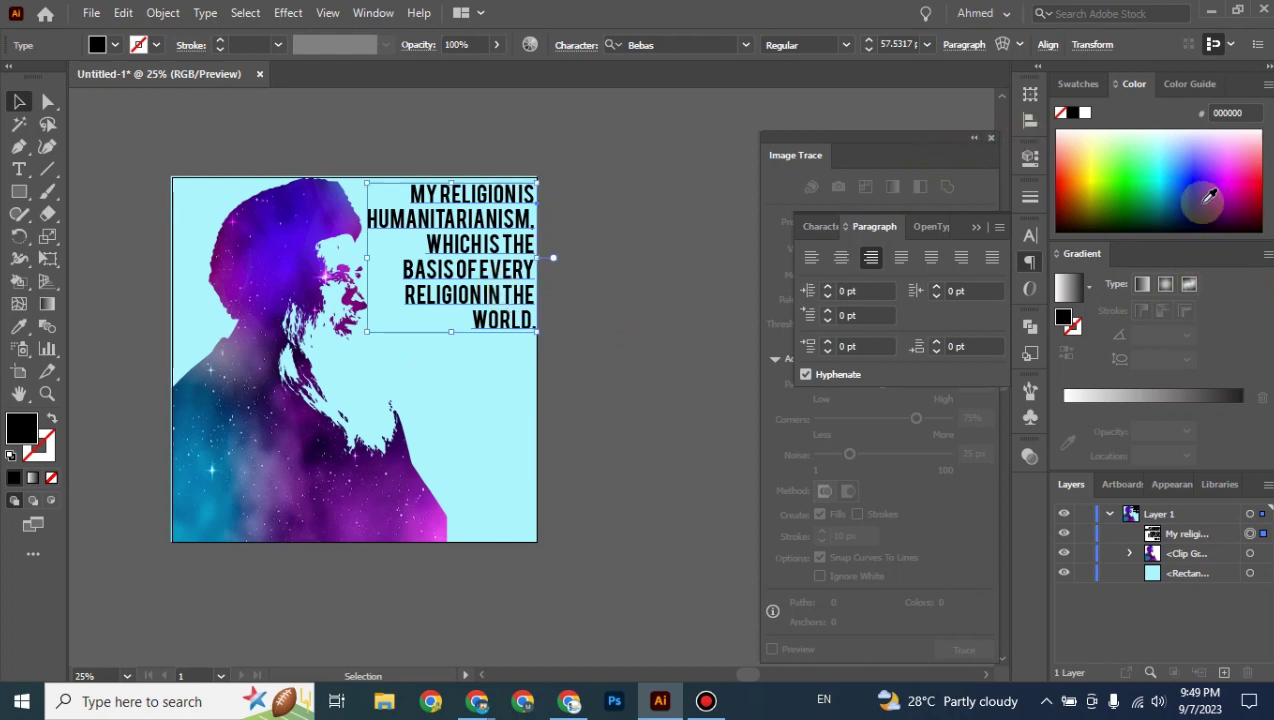
left_click(1200, 200)
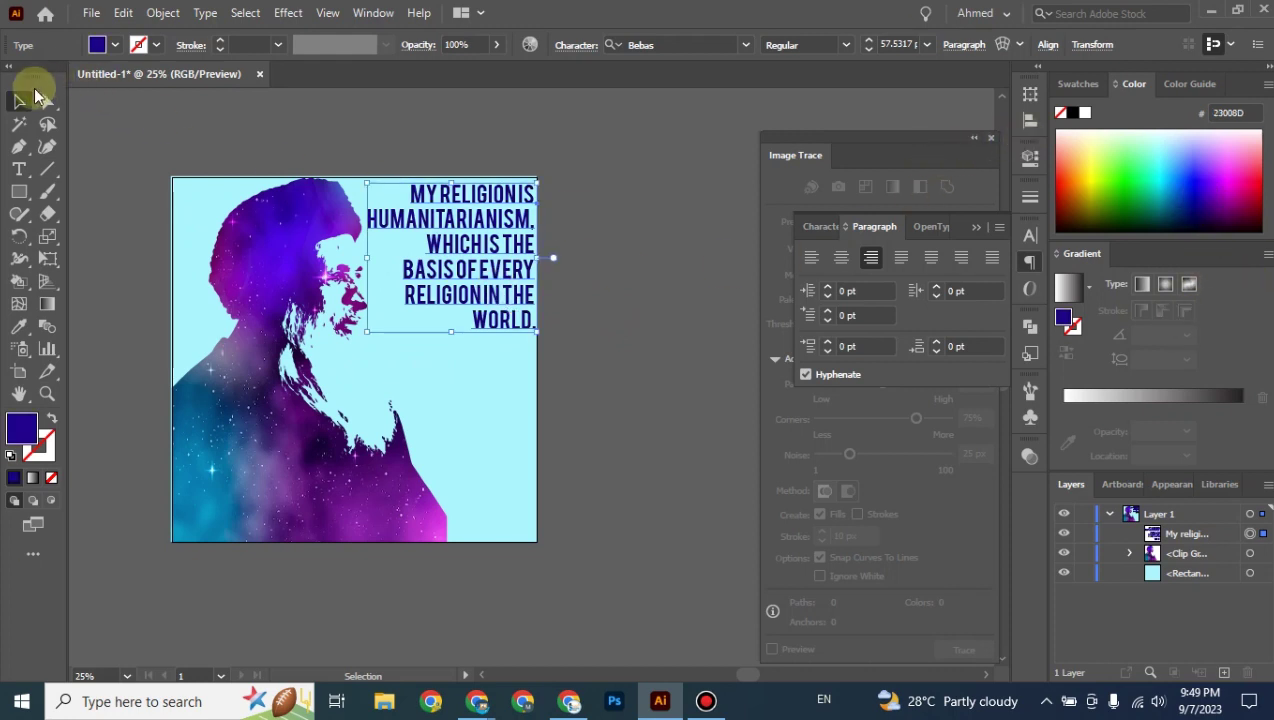
left_click(648, 192)
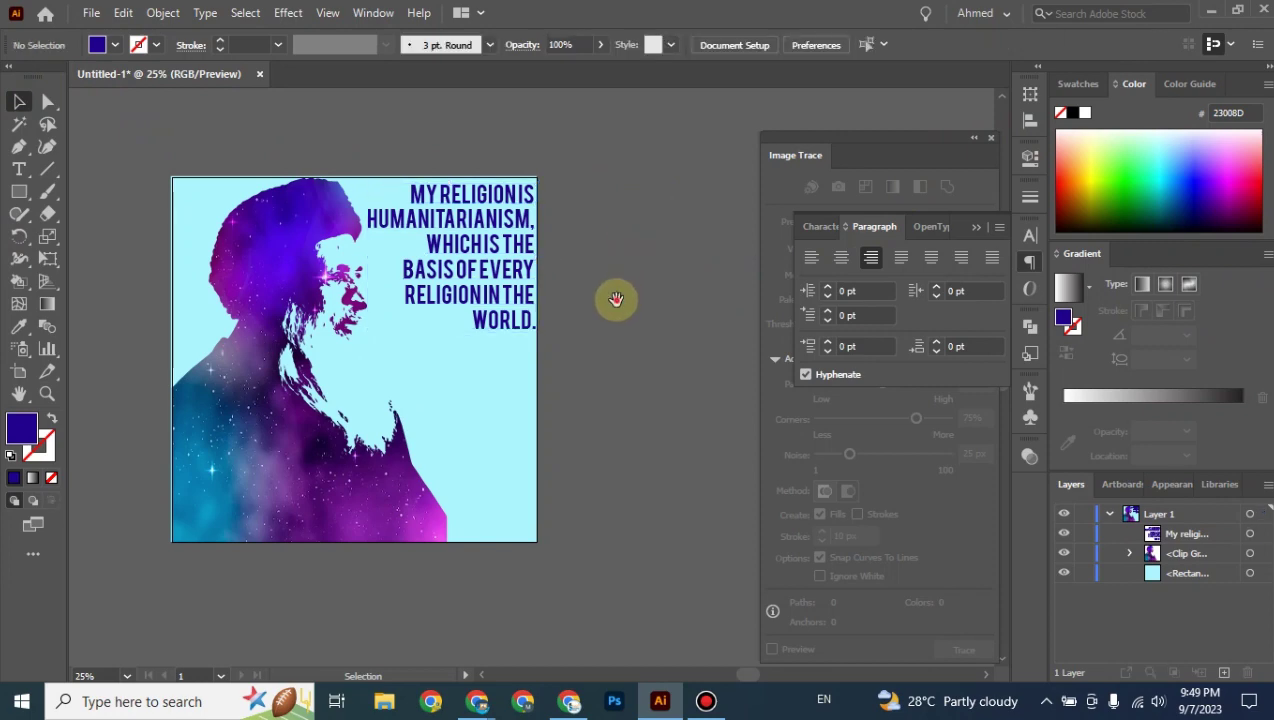
left_click_drag(614, 299, 651, 299)
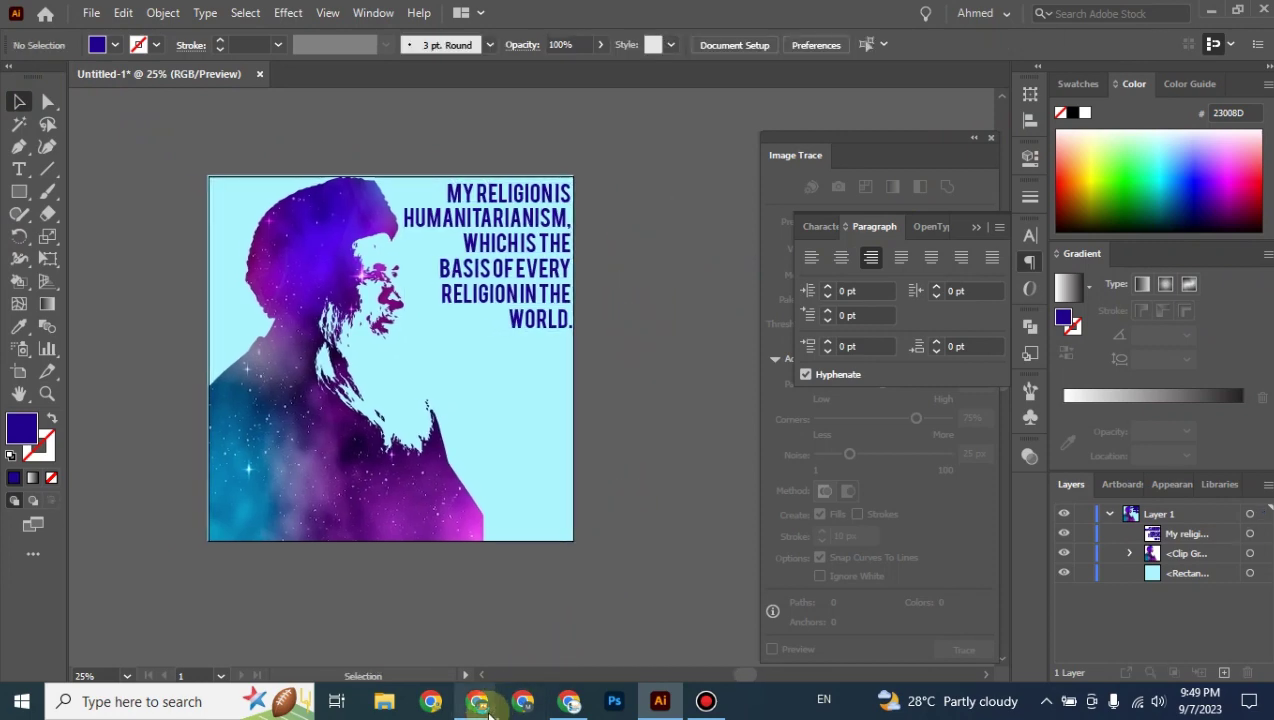
mouse_move(477, 701)
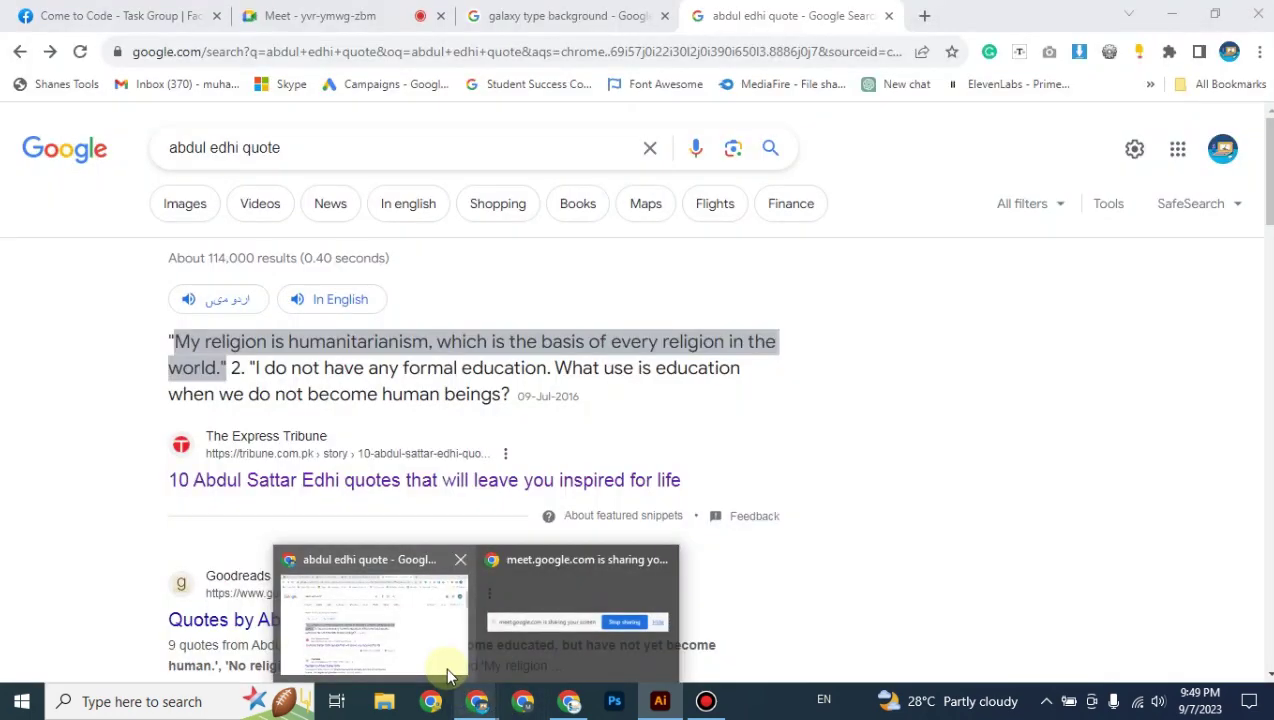
Read and close the Google Meet in-call chat, then return to Illustrator.
left_click(448, 676)
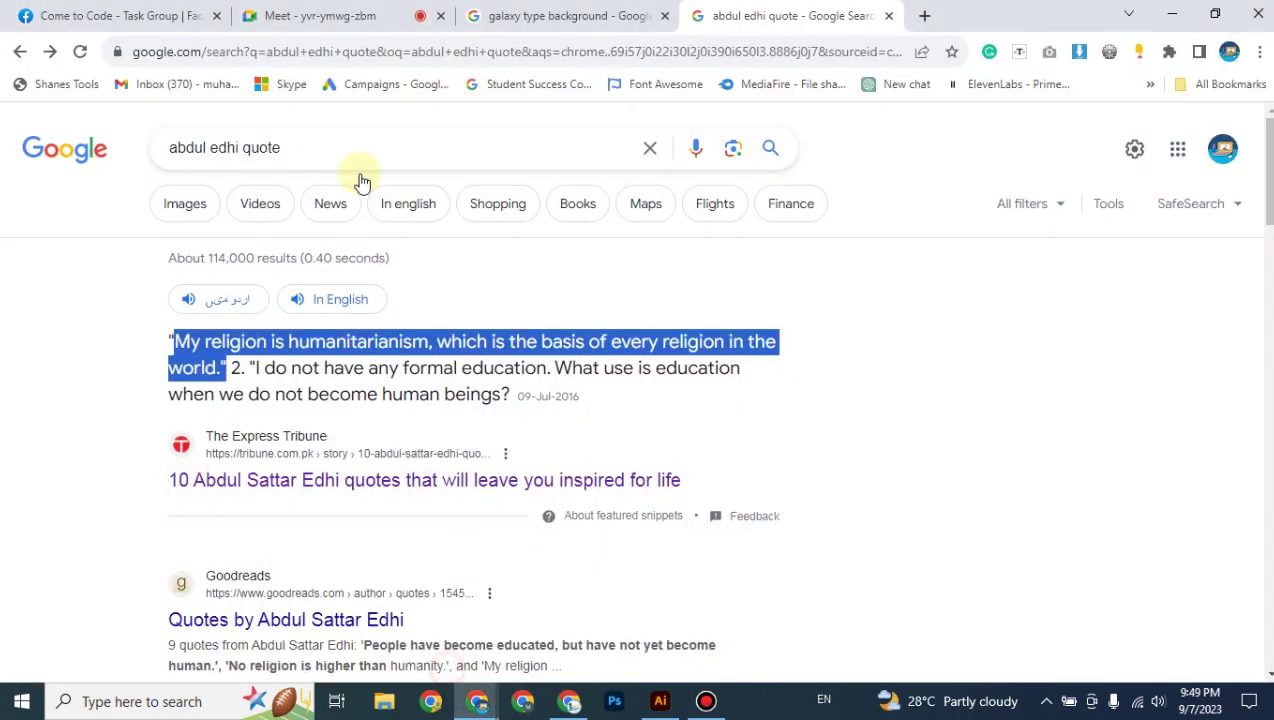
left_click(355, 14)
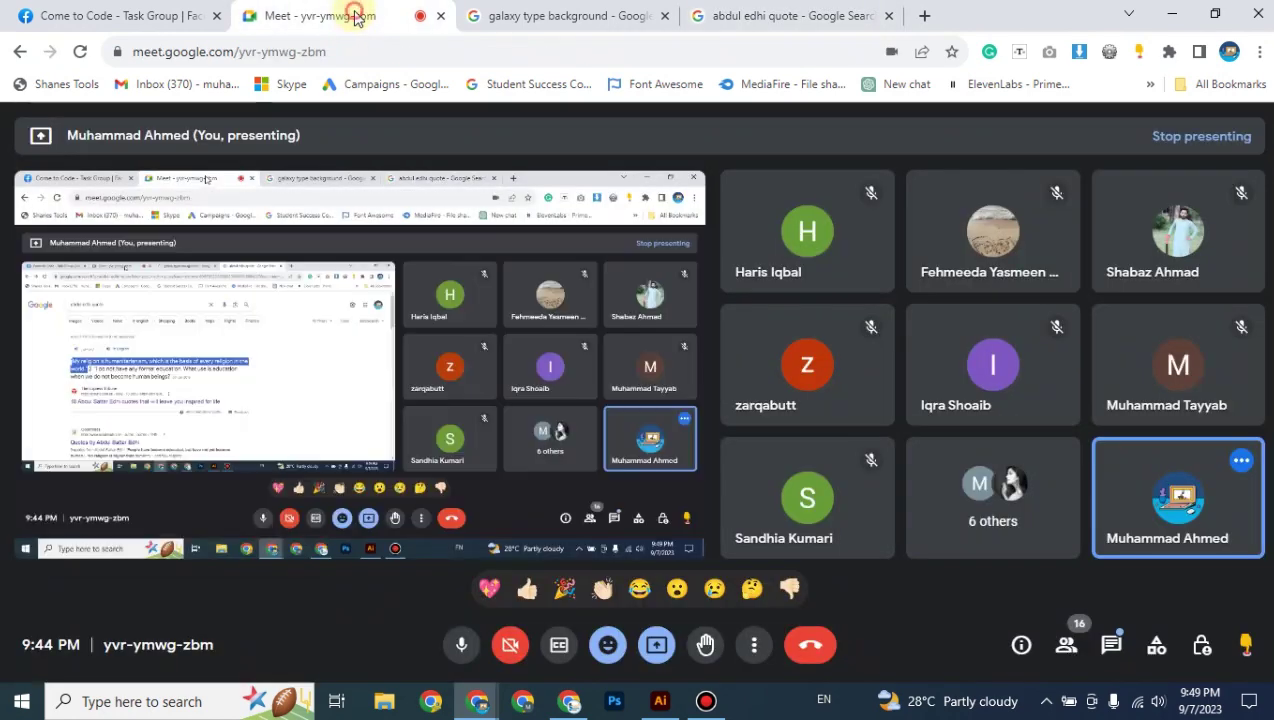
left_click(1110, 644)
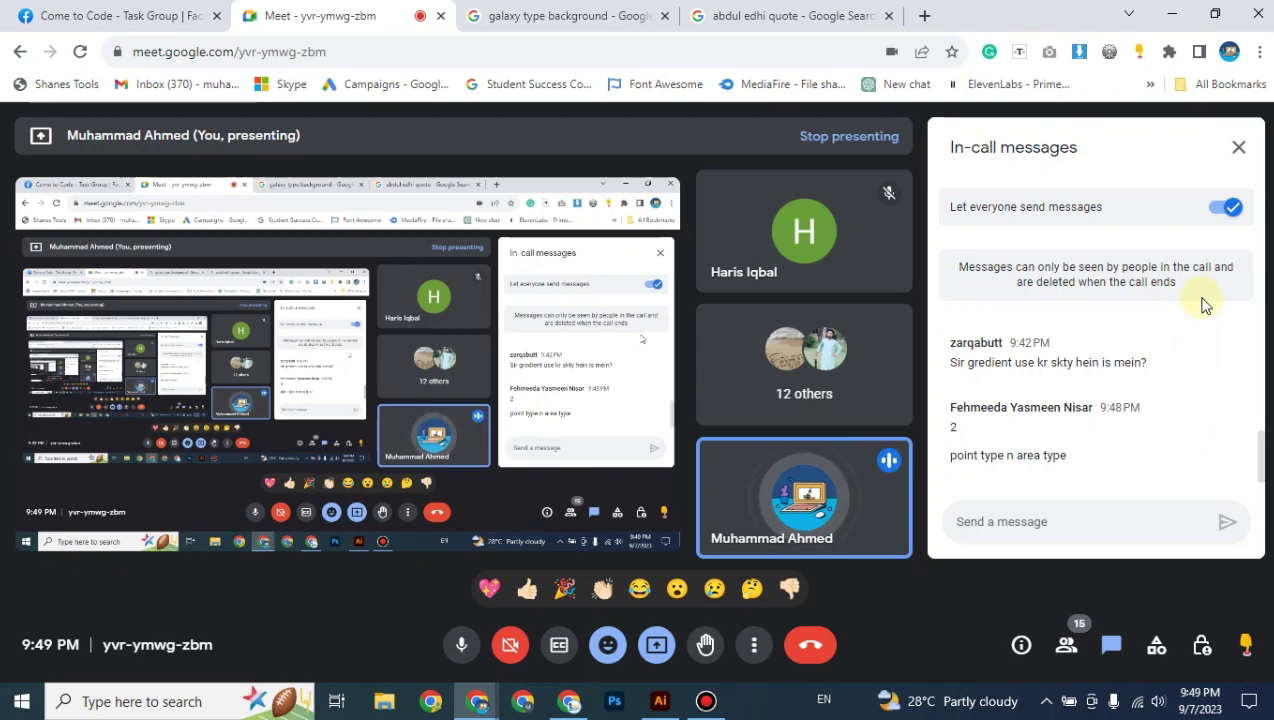
left_click(1238, 147)
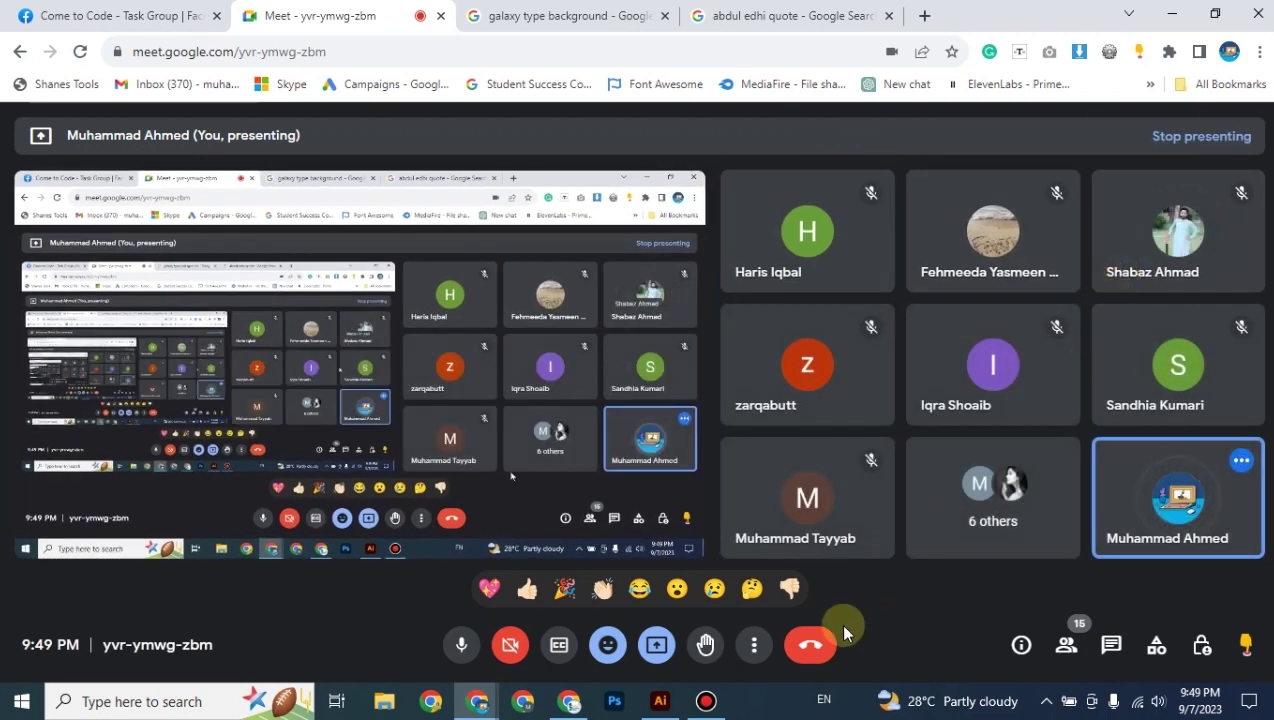
left_click(664, 704)
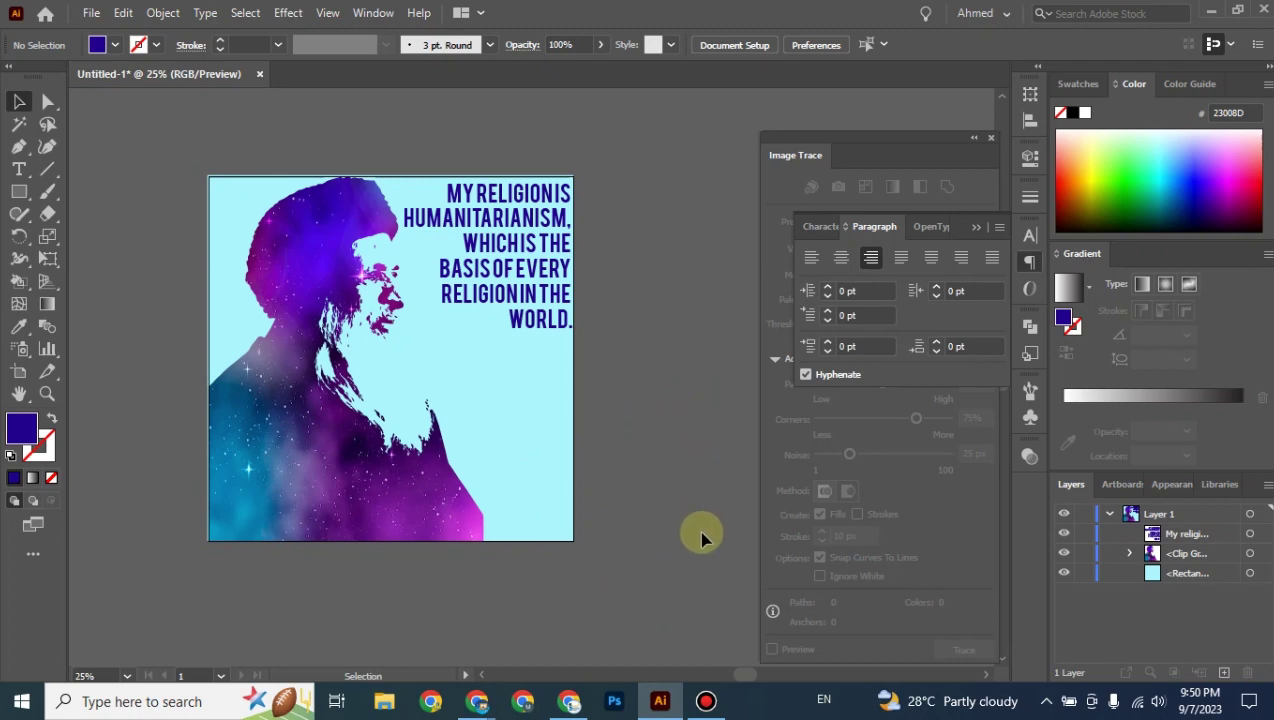
Bring up the Bandicam screen recorder window from the taskbar.
left_click(706, 702)
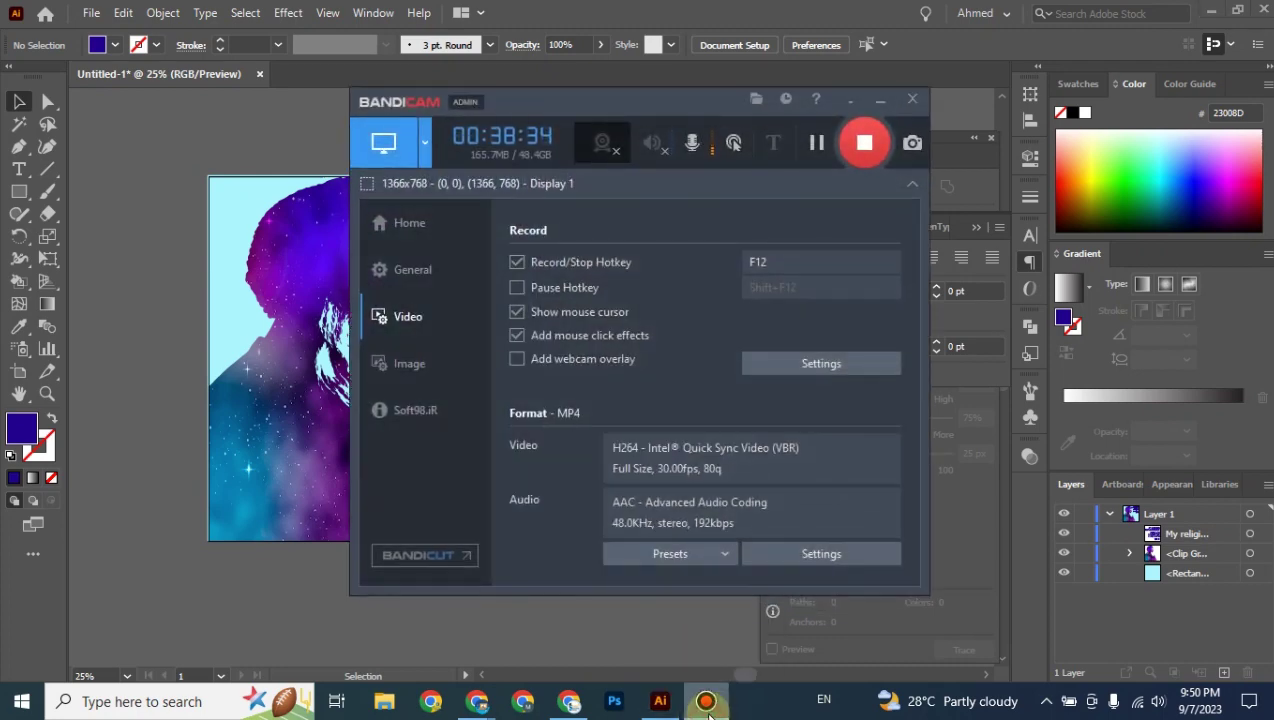